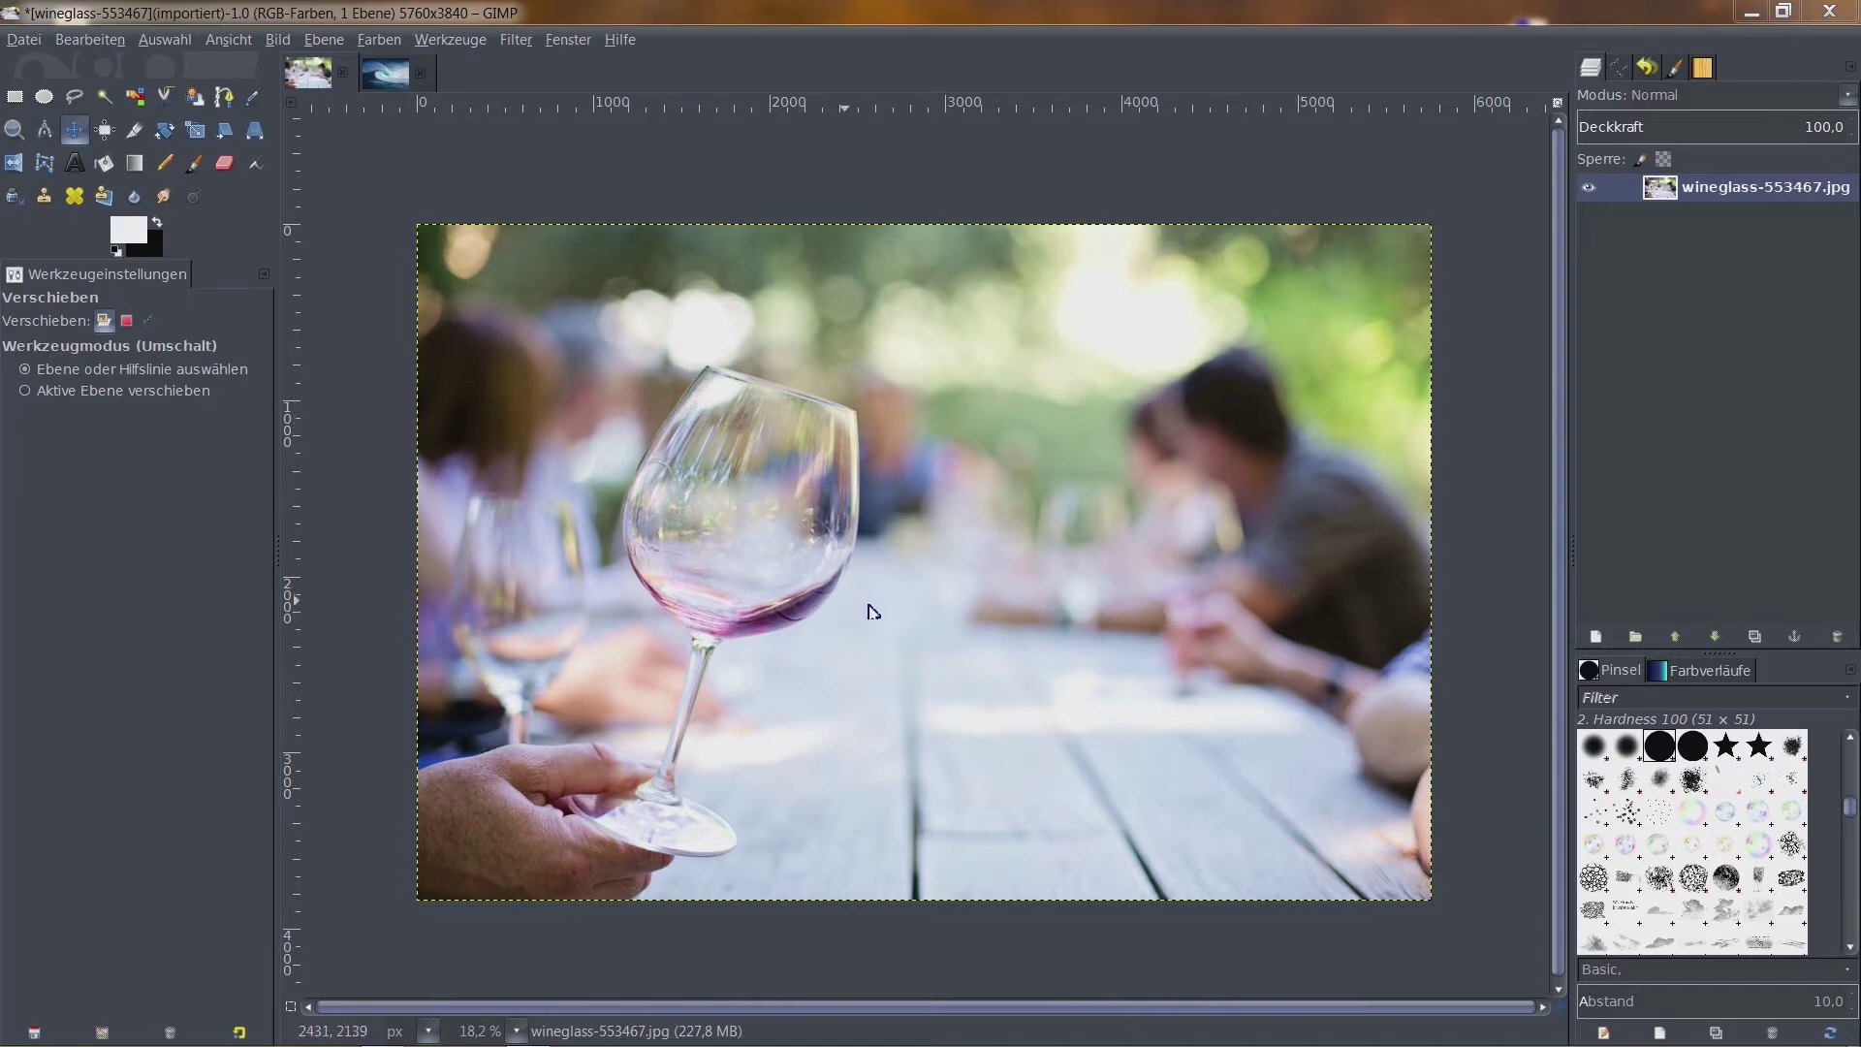
View the beach photo and cancel the Neue Ebene (new layer) dialog
left_click(391, 83)
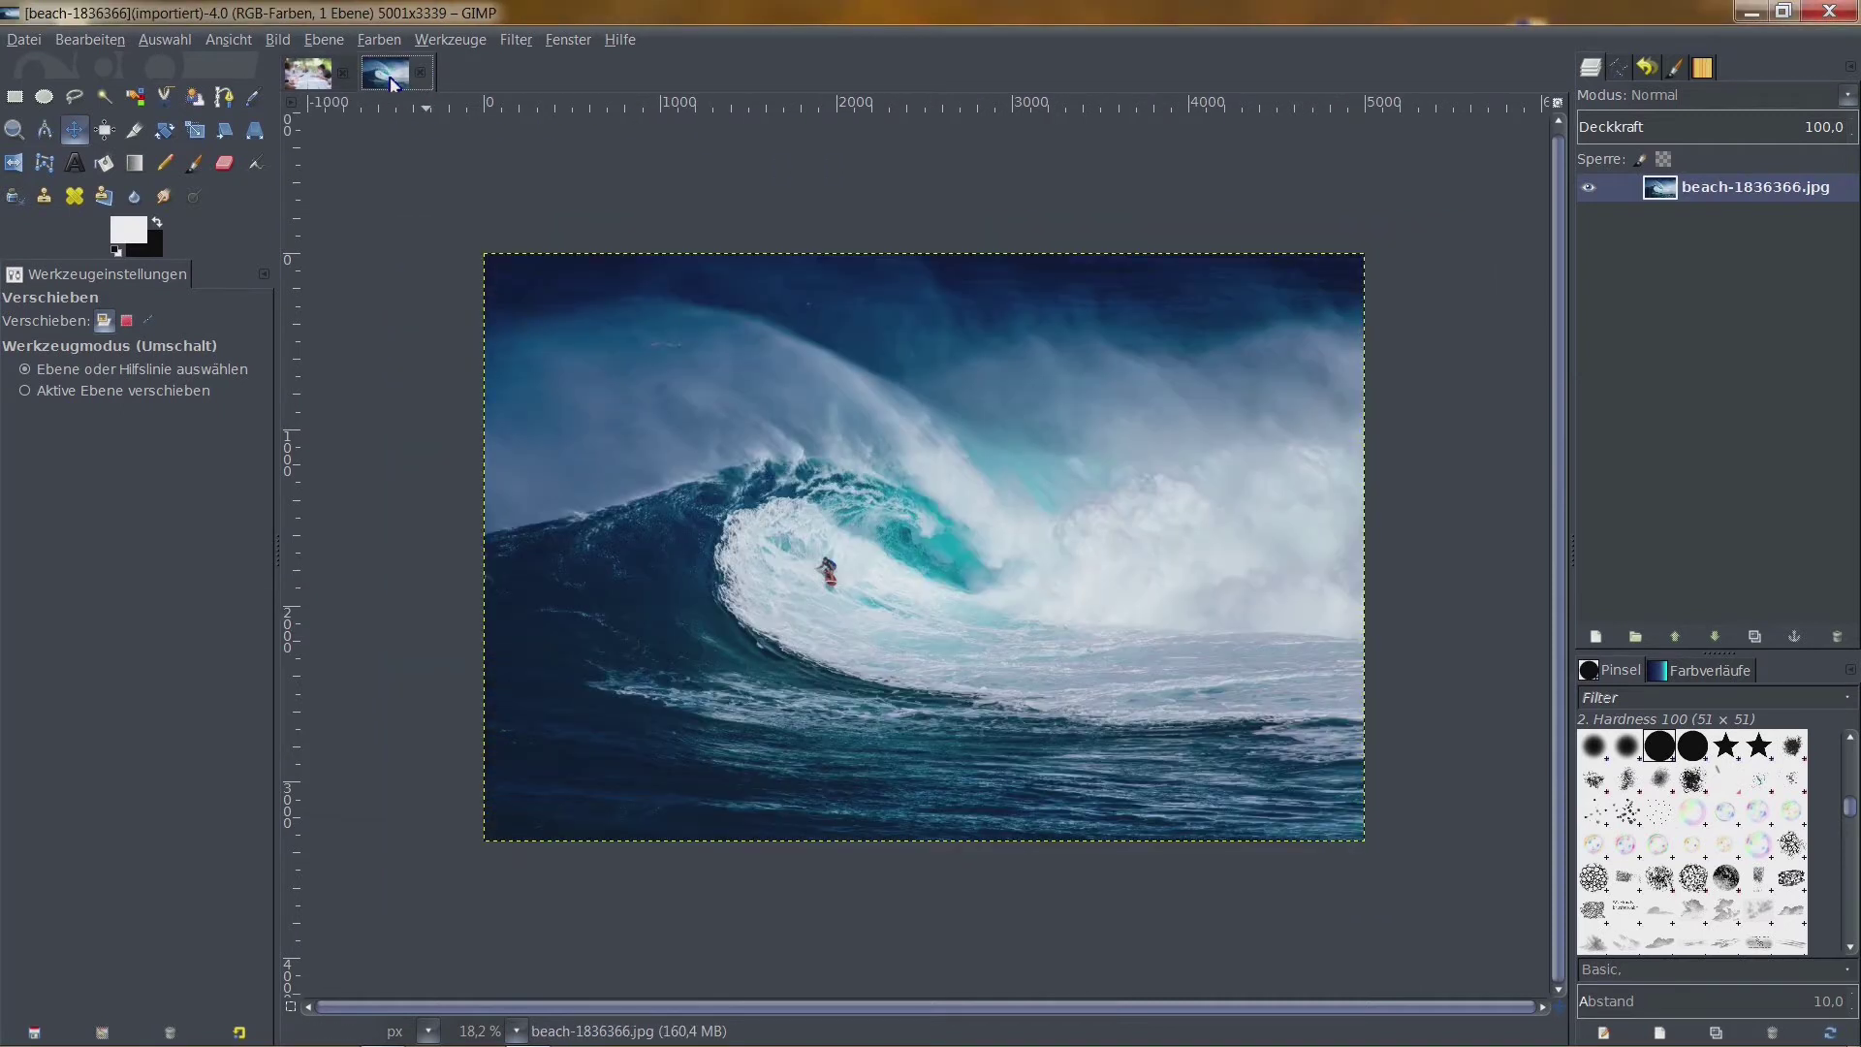
scroll(694, 331, "up", 2)
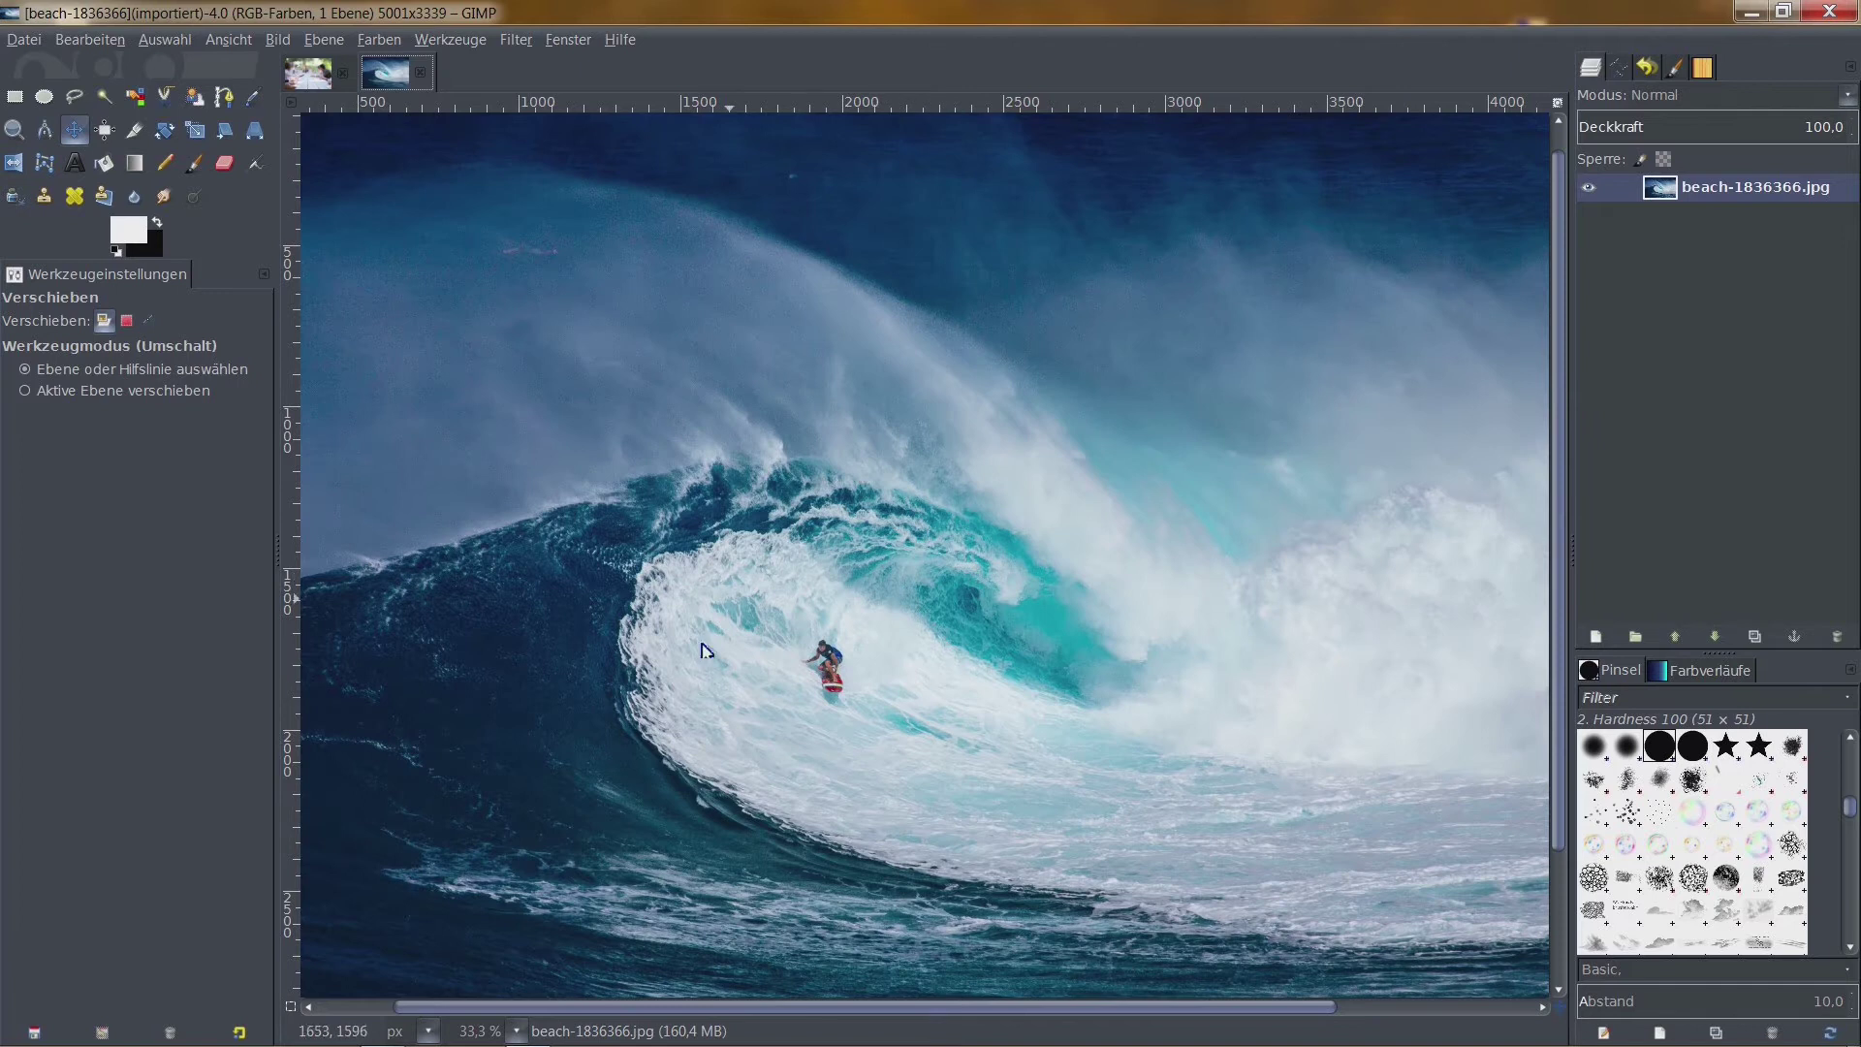
key("ctrl+shift+n")
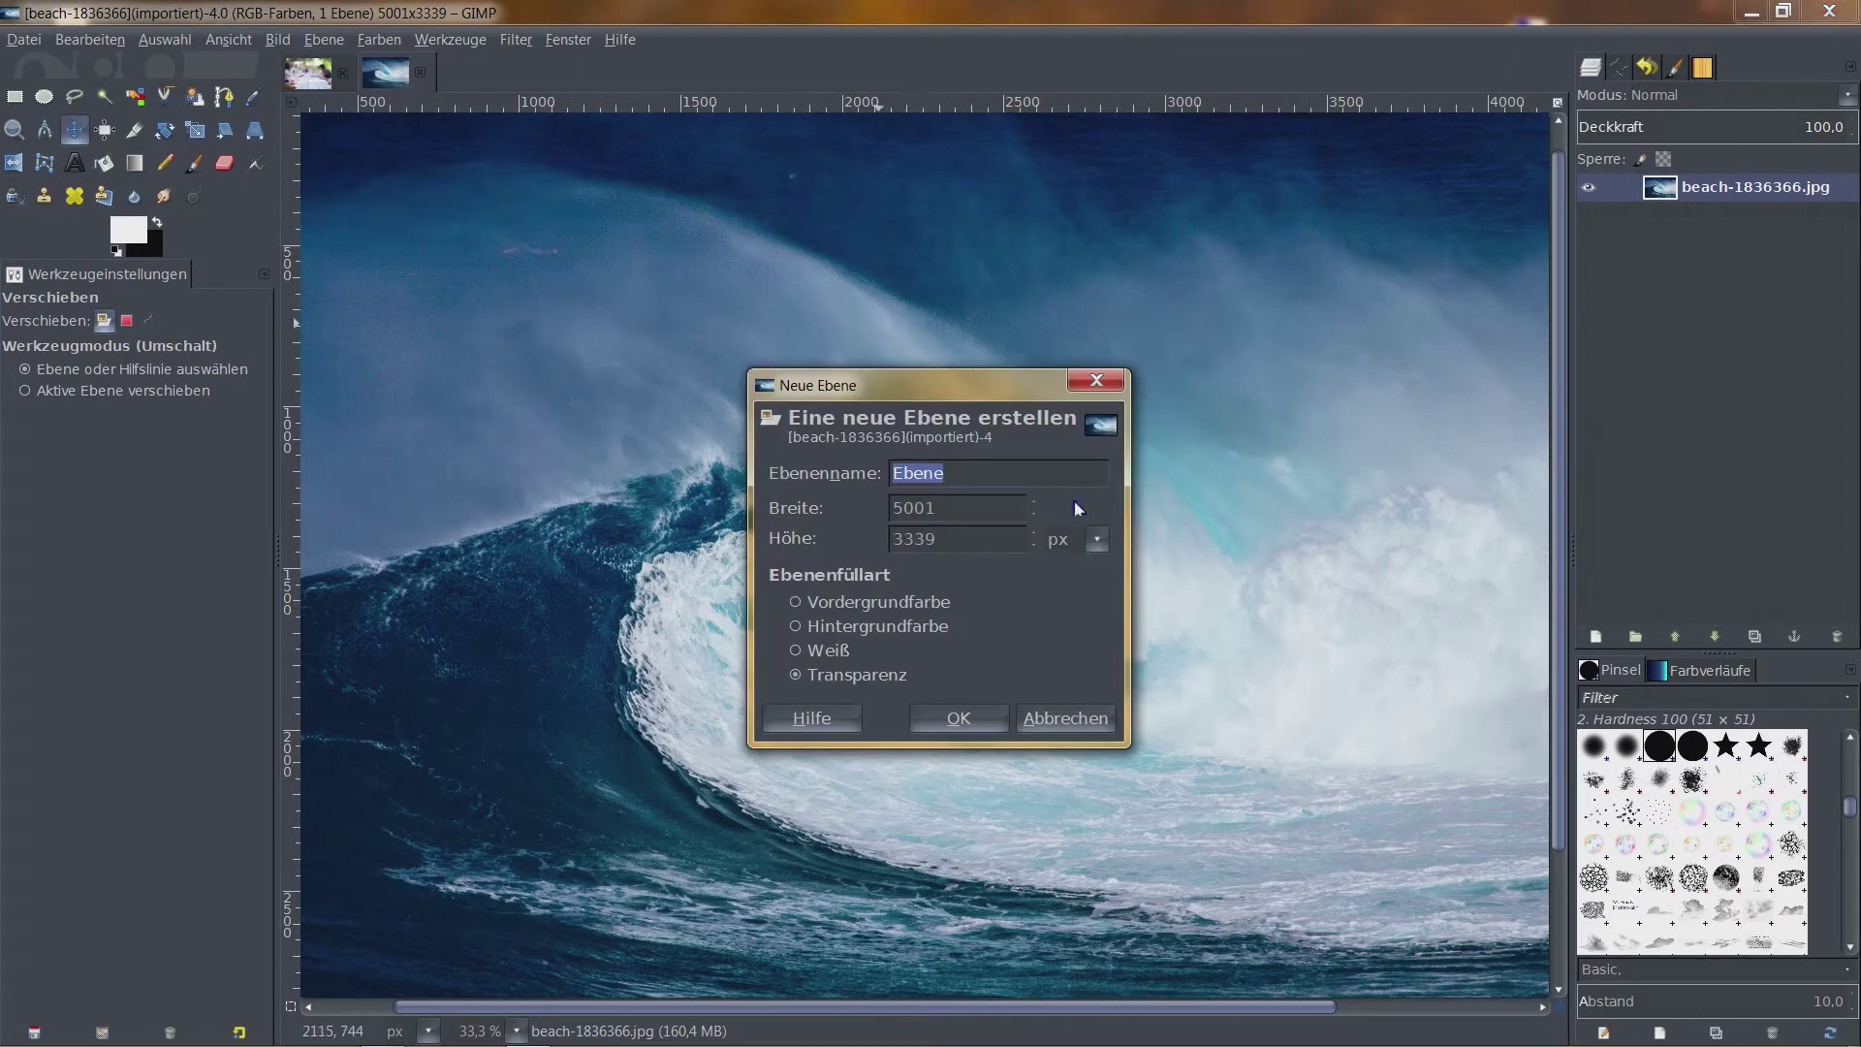
left_click(1064, 718)
Return to the wineglass photo and undo the accidental layer shift
left_click(313, 85)
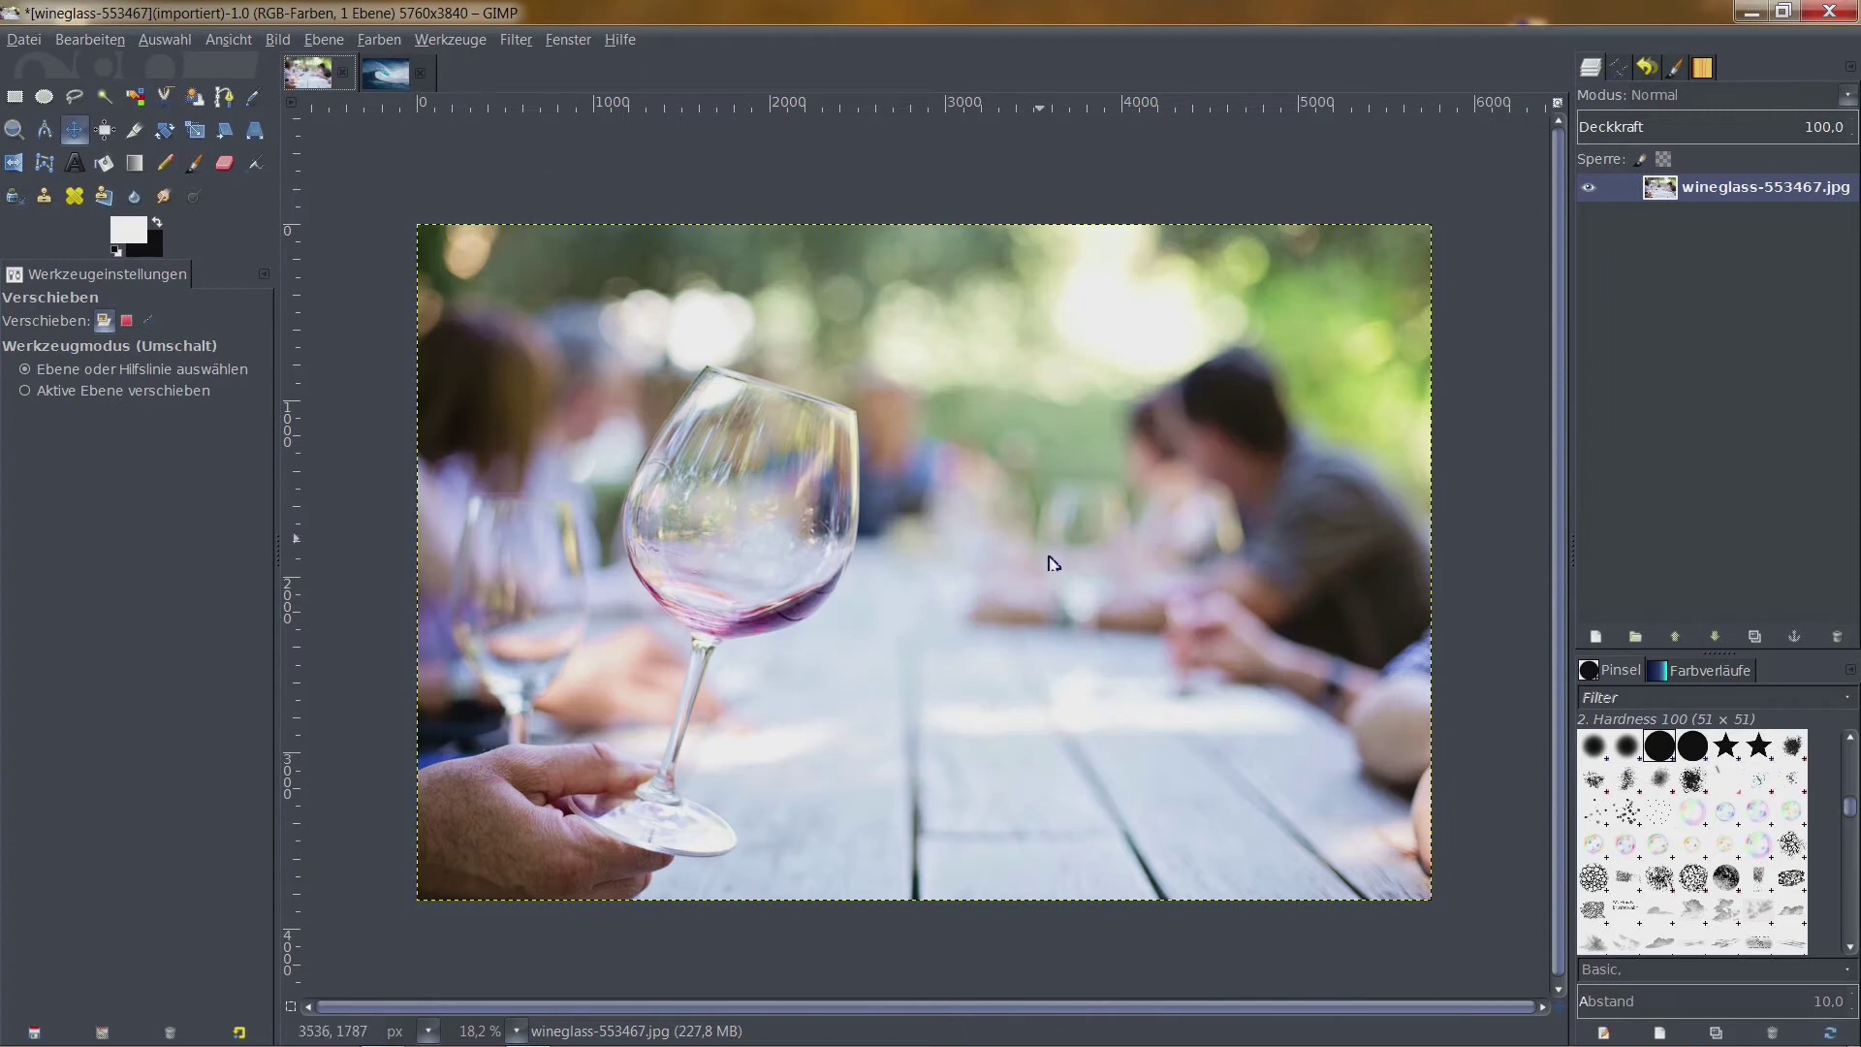
left_click_drag(1054, 562, 1052, 405)
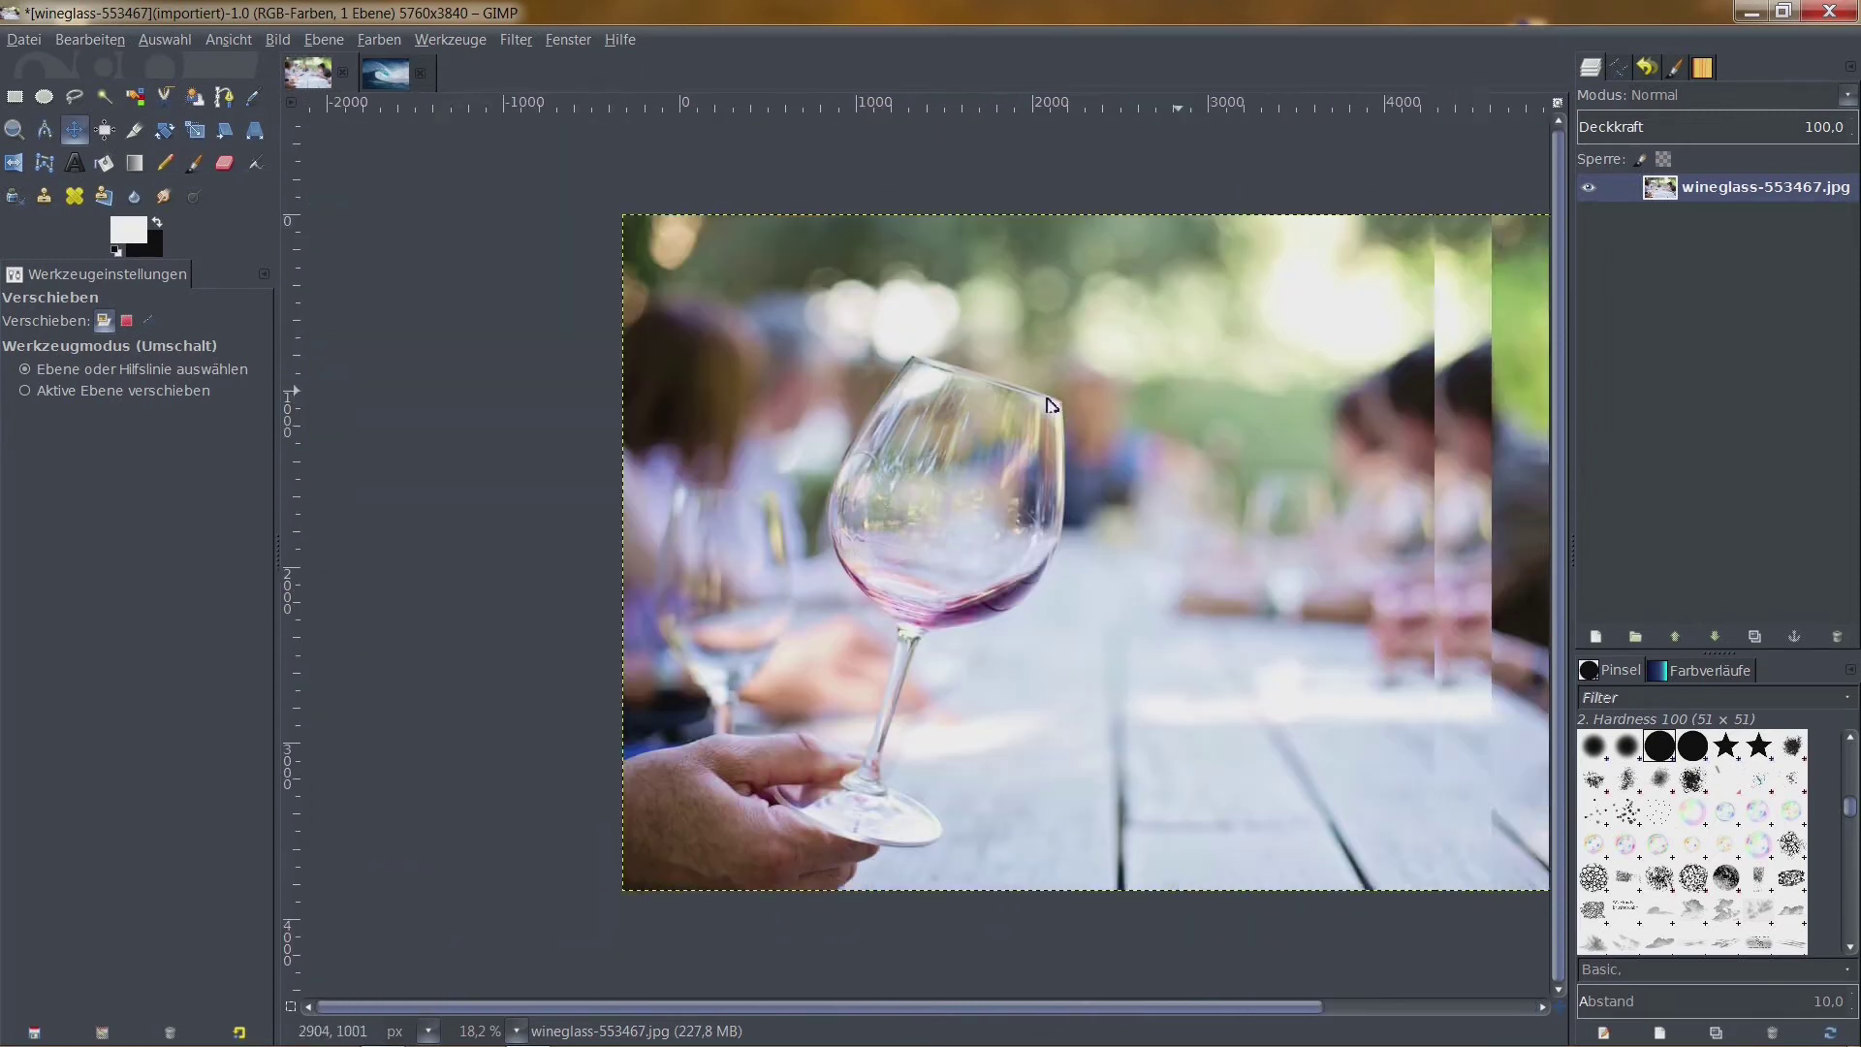
key("ctrl+z")
left_click_drag(938, 538, 1195, 519)
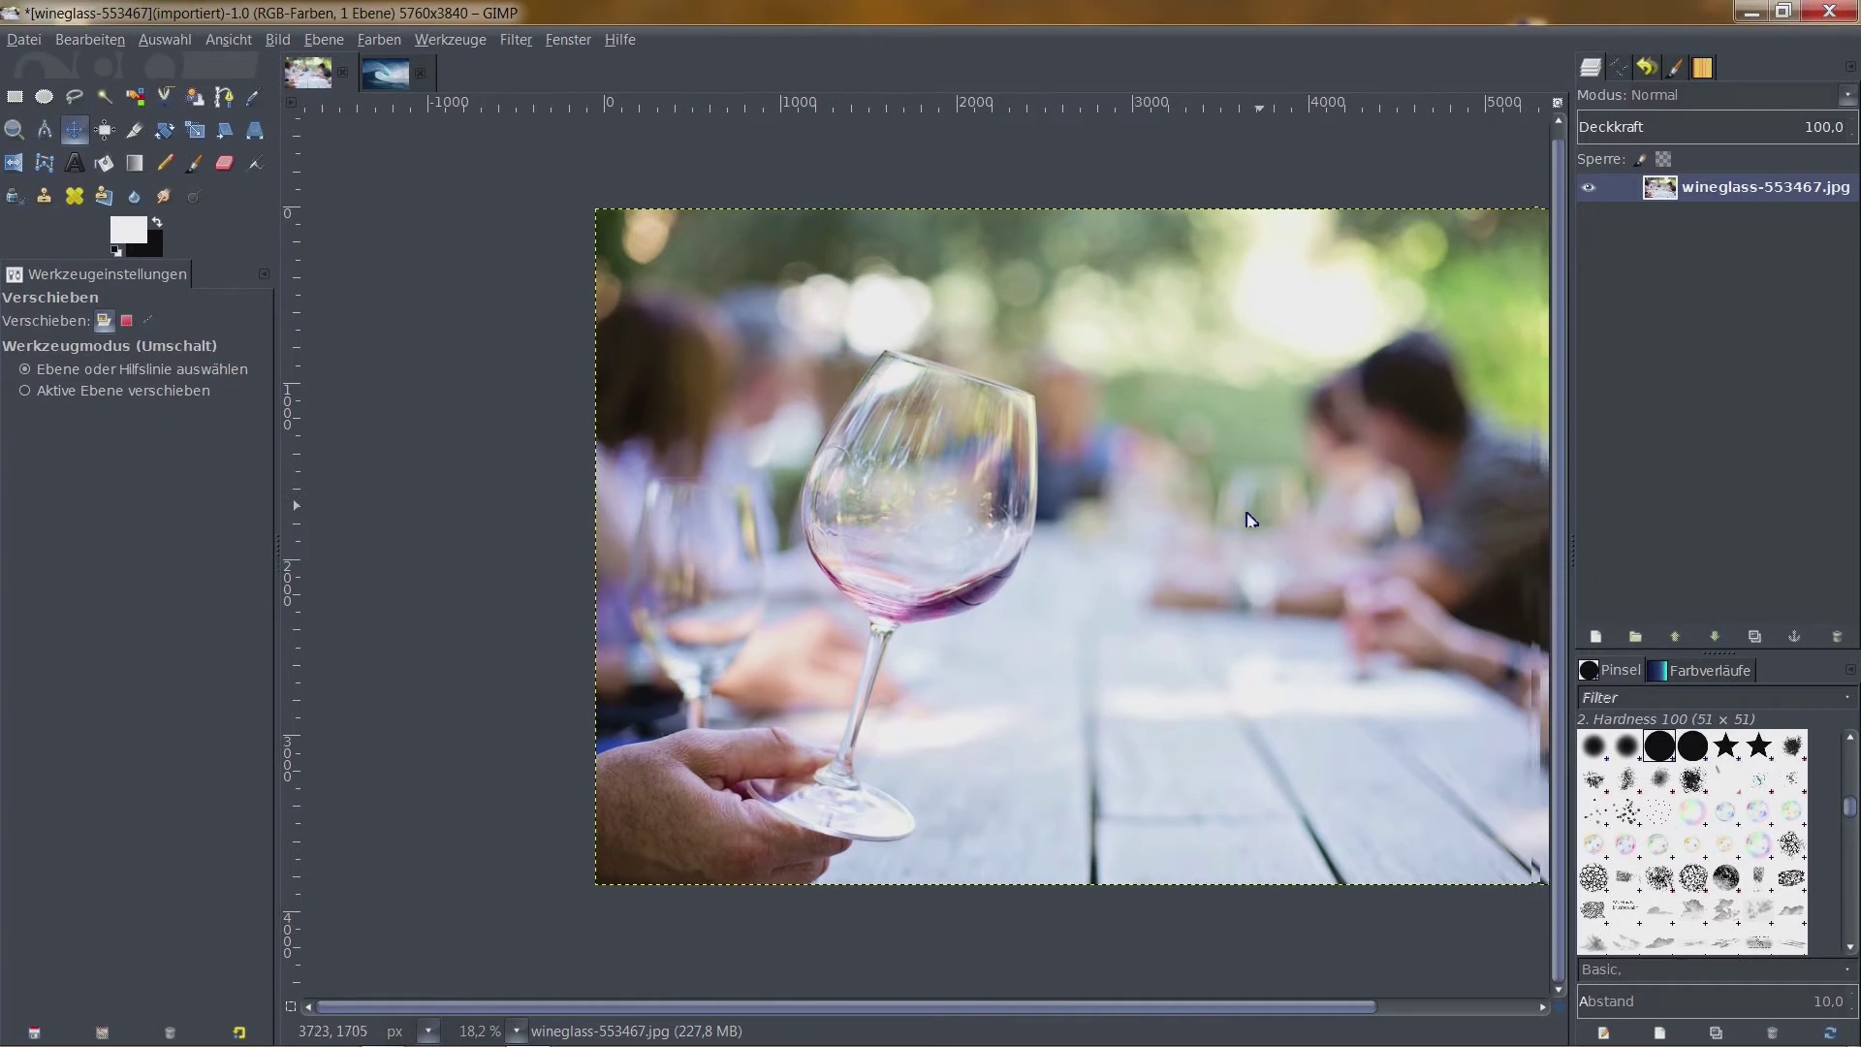
Crop the wineglass photo to a 3718×3840 region around the glass, then show the beach photo
left_click(136, 131)
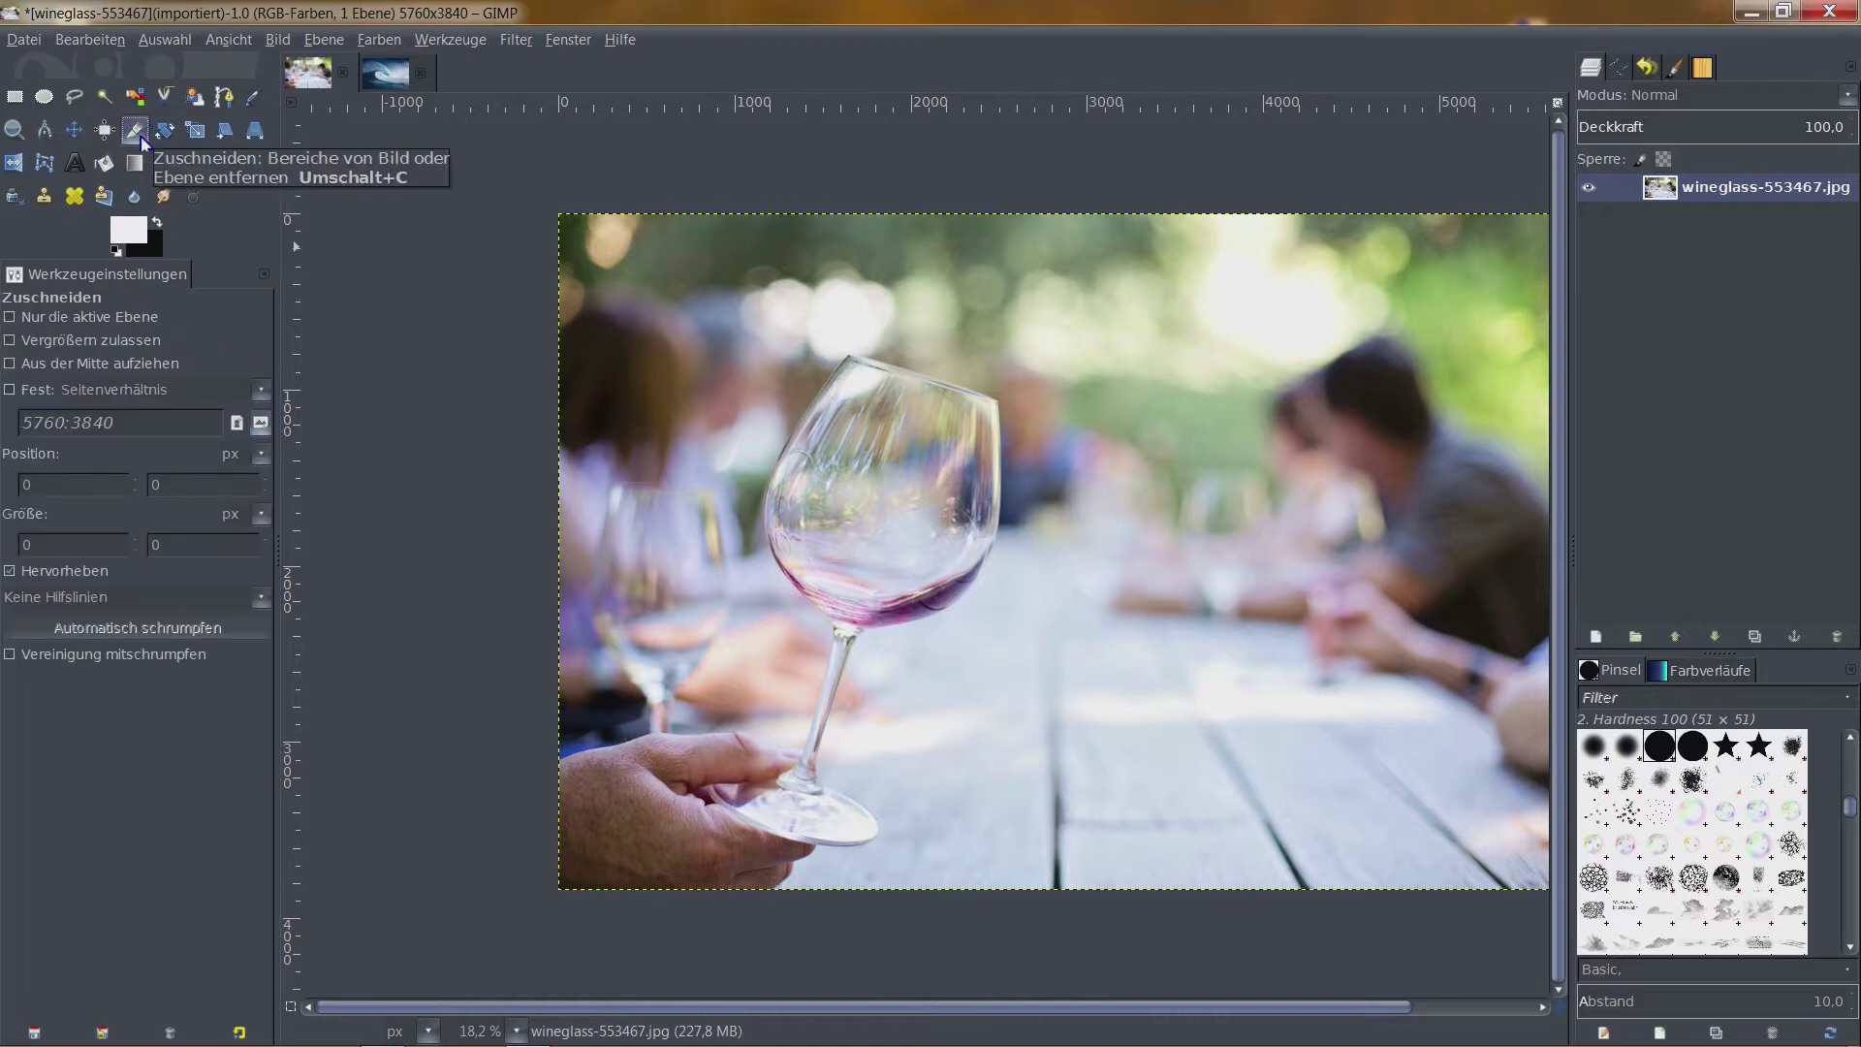
mouse_move(545, 203)
left_mouse_down()
mouse_move(1205, 906)
mouse_move(1189, 902)
mouse_move(1213, 901)
left_mouse_up()
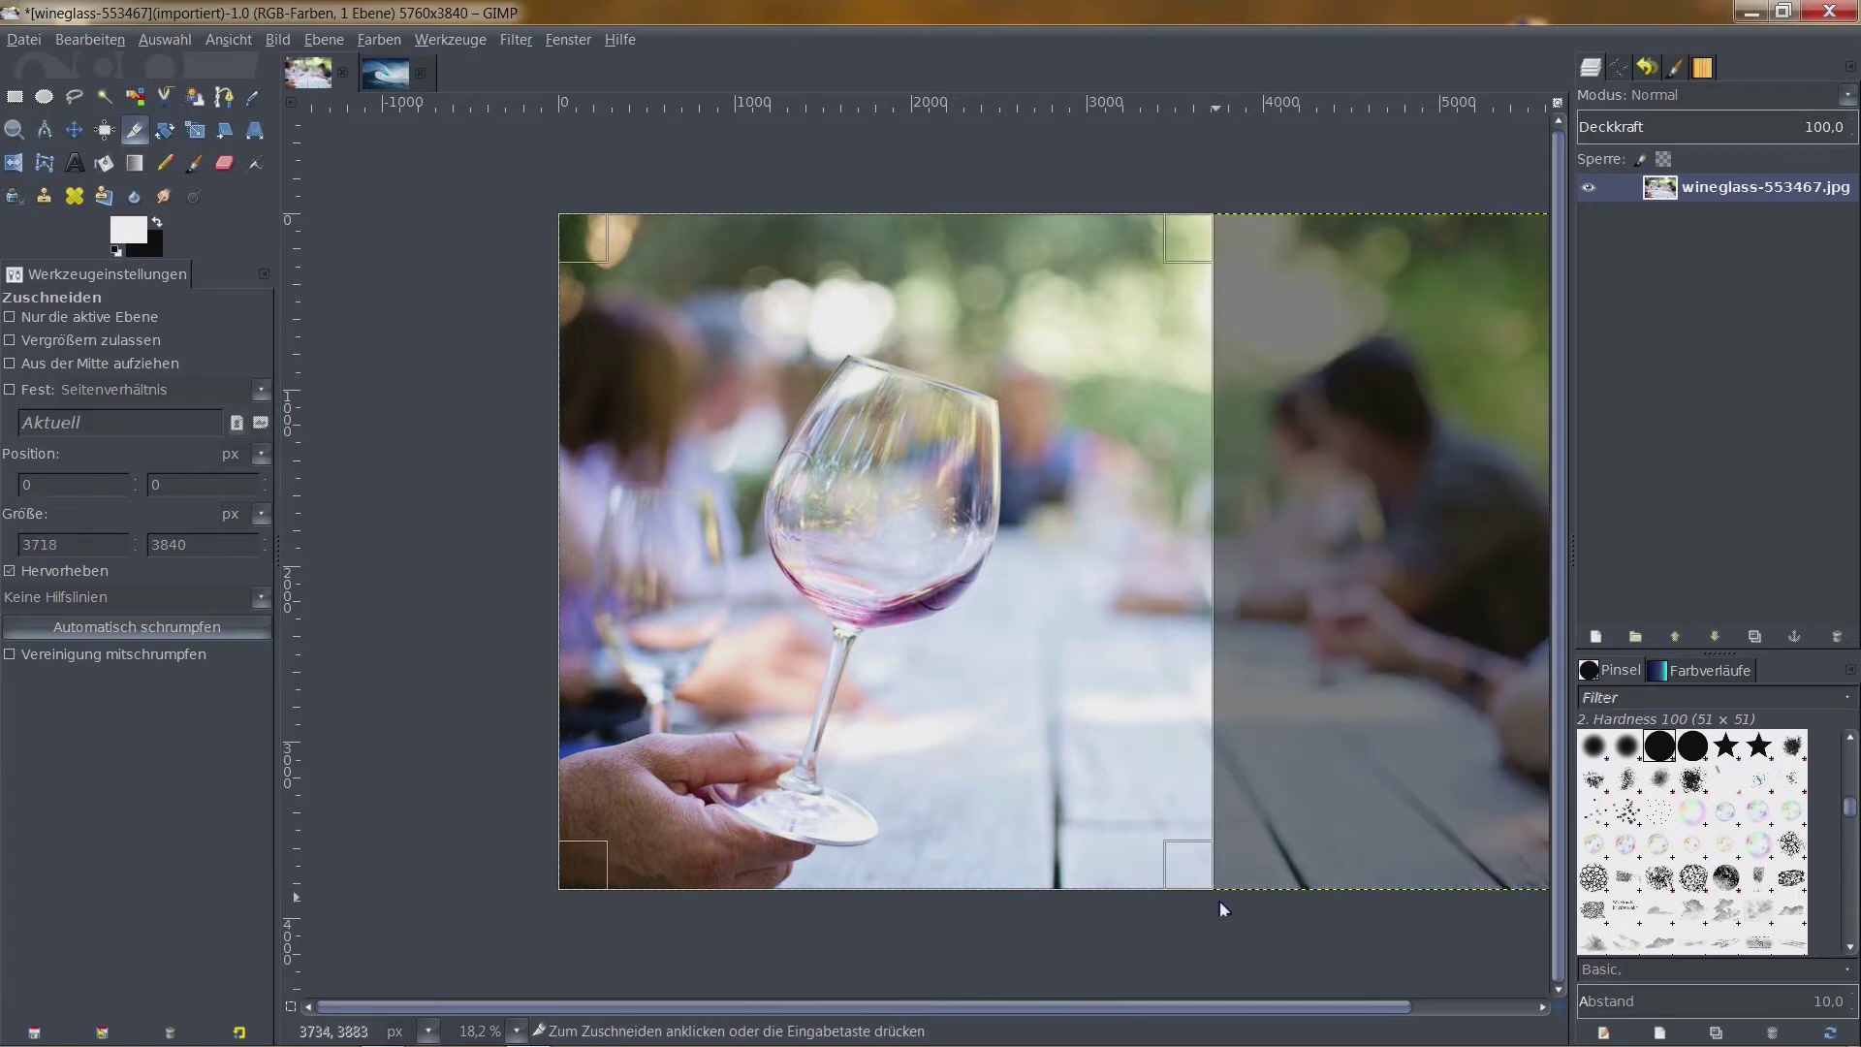
left_click(1199, 412)
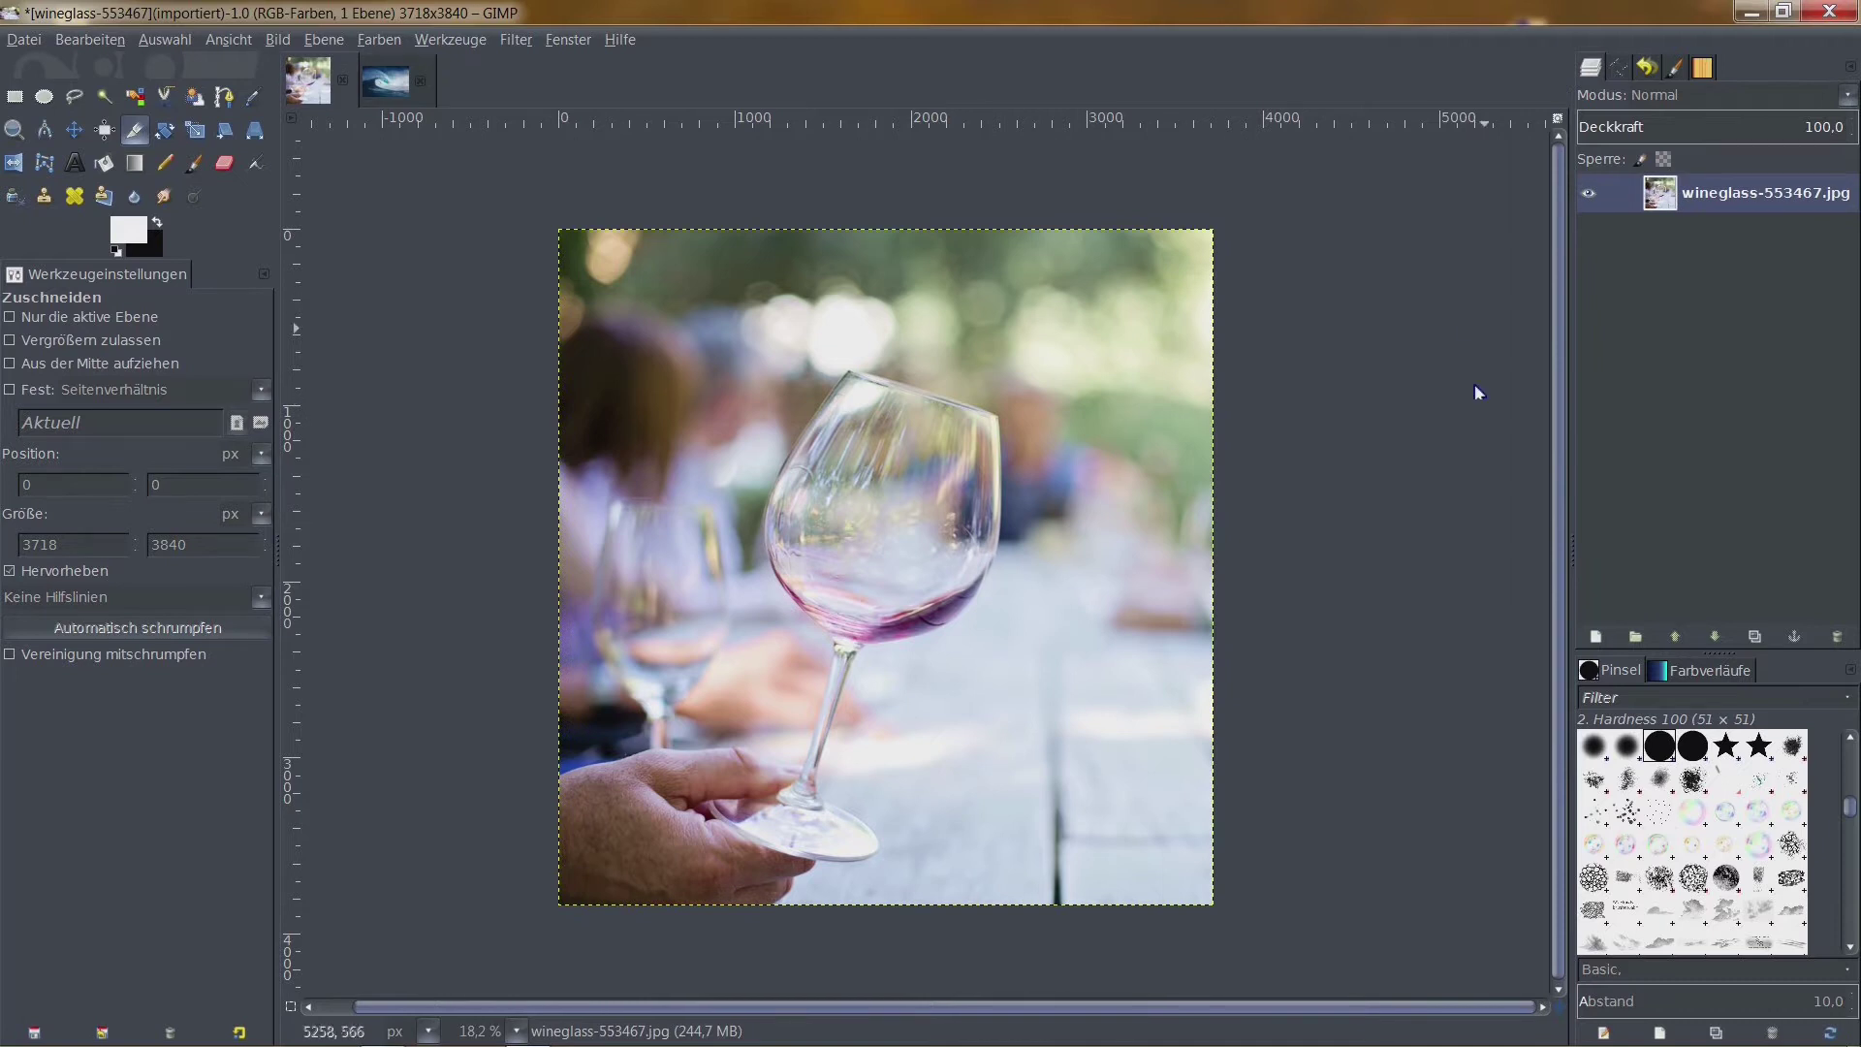
scroll(1359, 525, "down", 1)
scroll(1353, 518, "up", 1)
scroll(1353, 517, "up", 1)
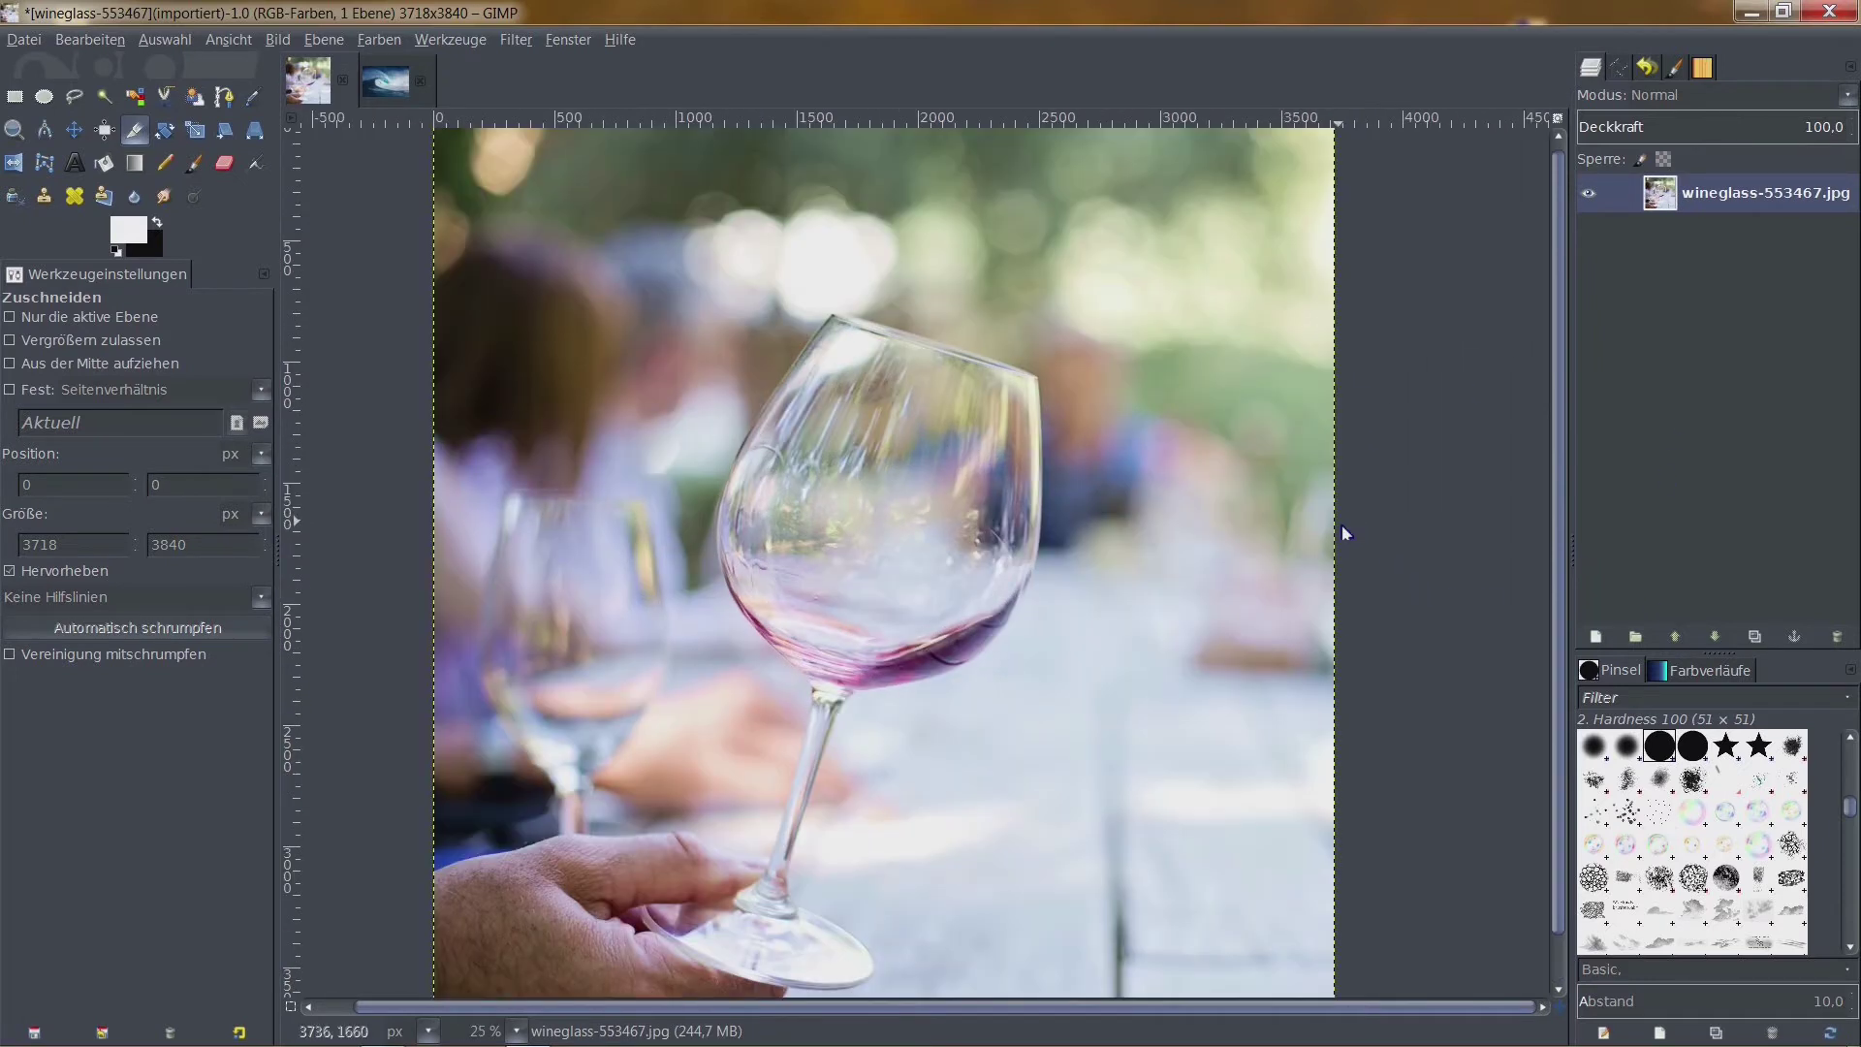
left_click(376, 77)
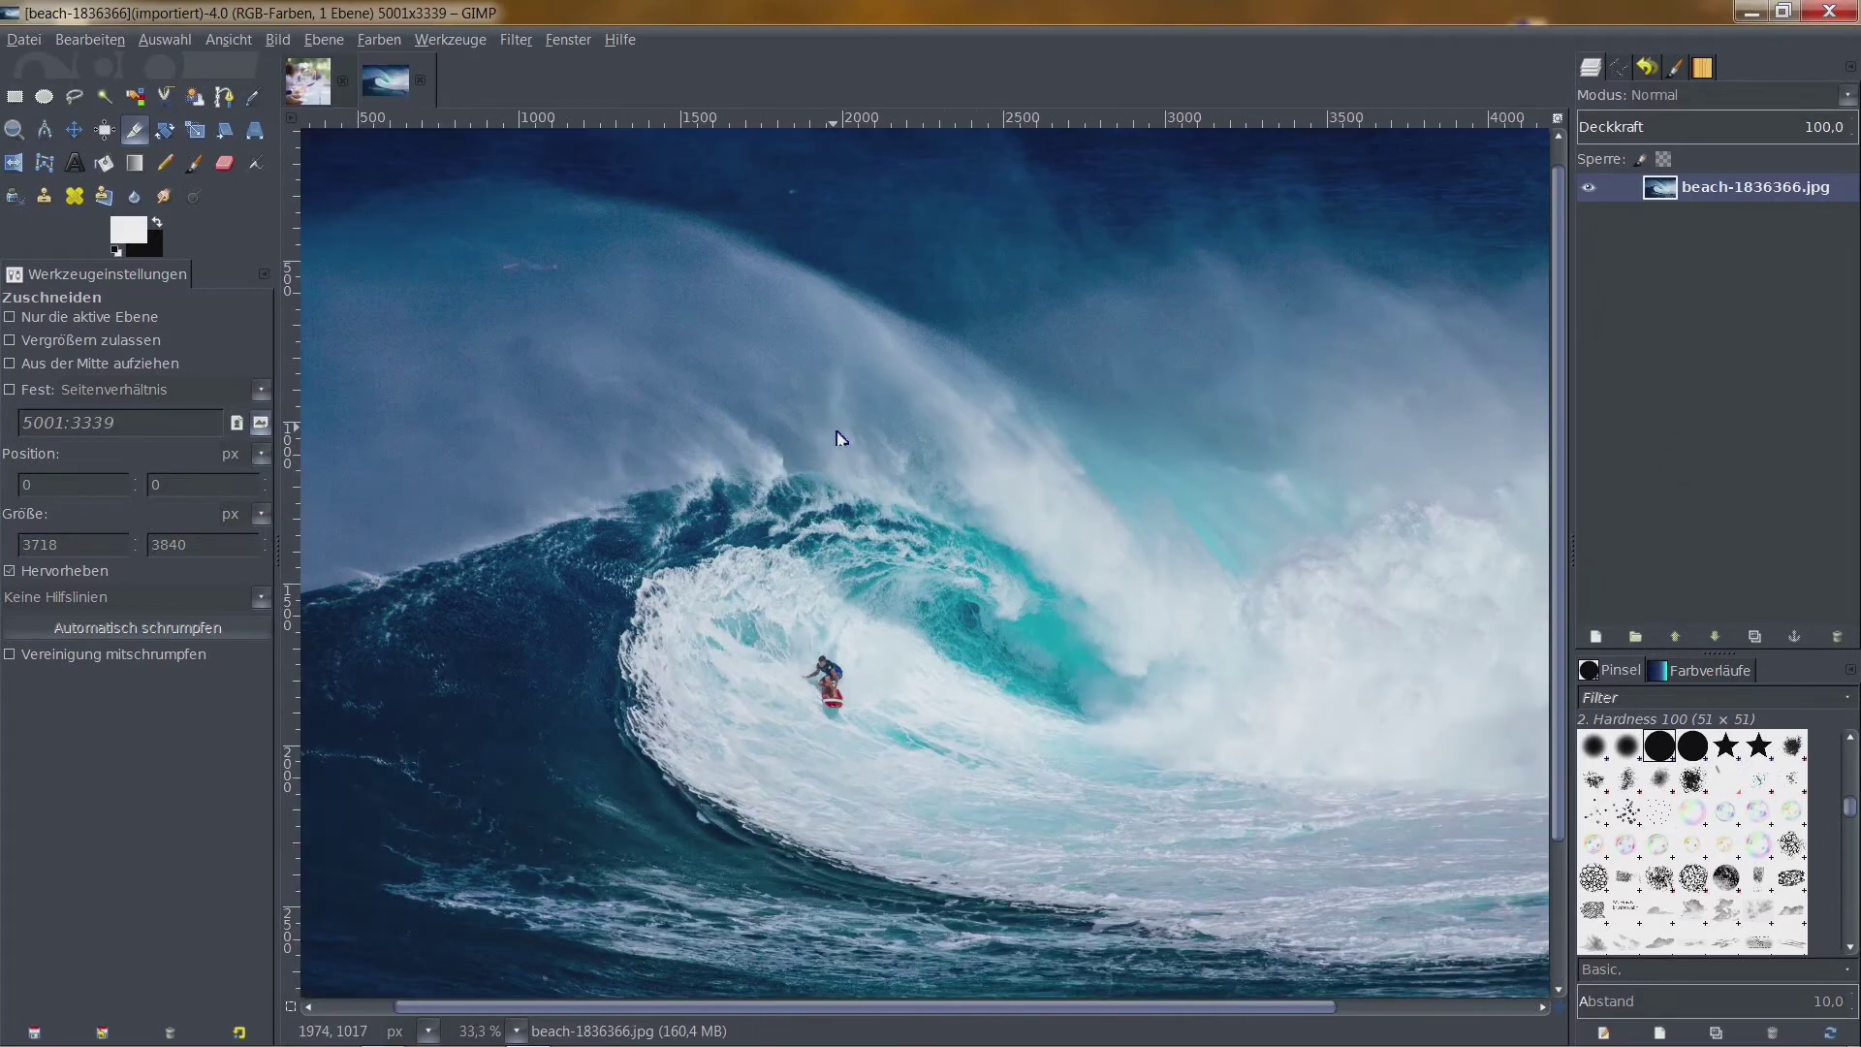
Draw a four-corner Free Select polygon enclosing the surfer and the curling wave
scroll(840, 438, "down", 1)
scroll(911, 418, "down", 1)
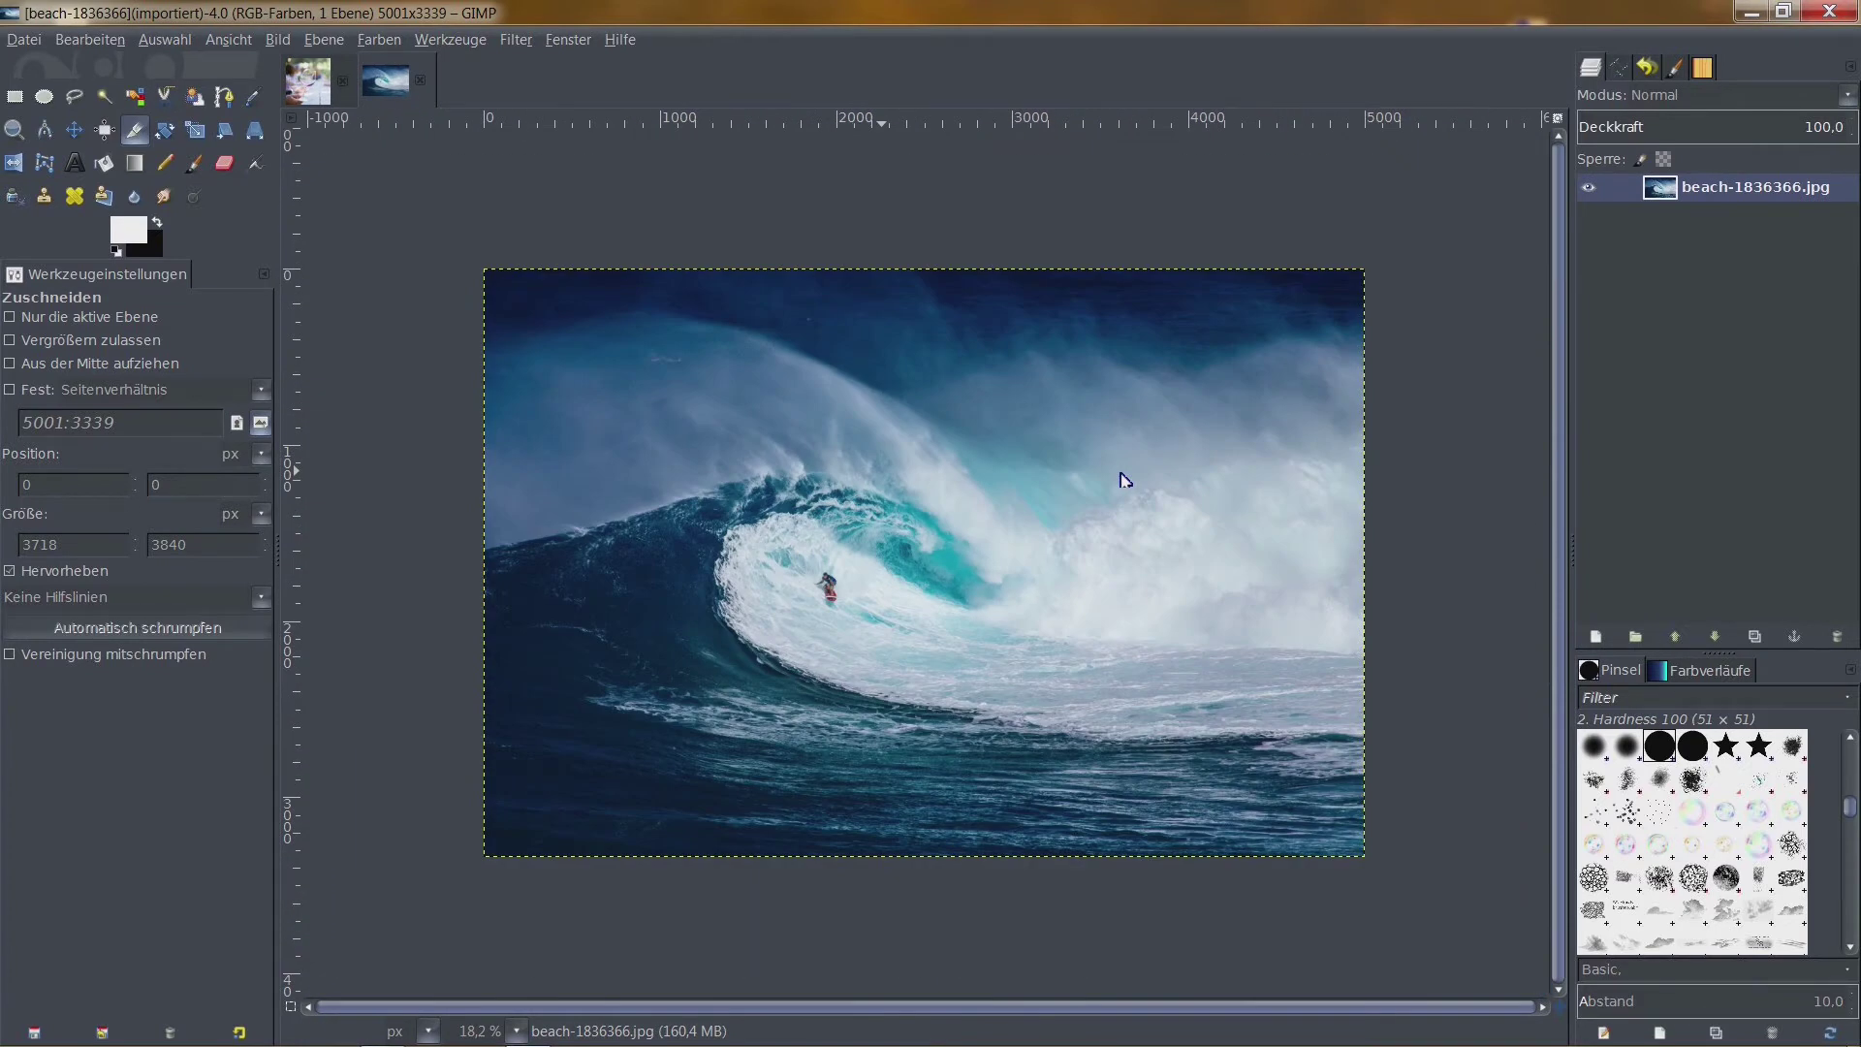
scroll(1125, 480, "down", 2)
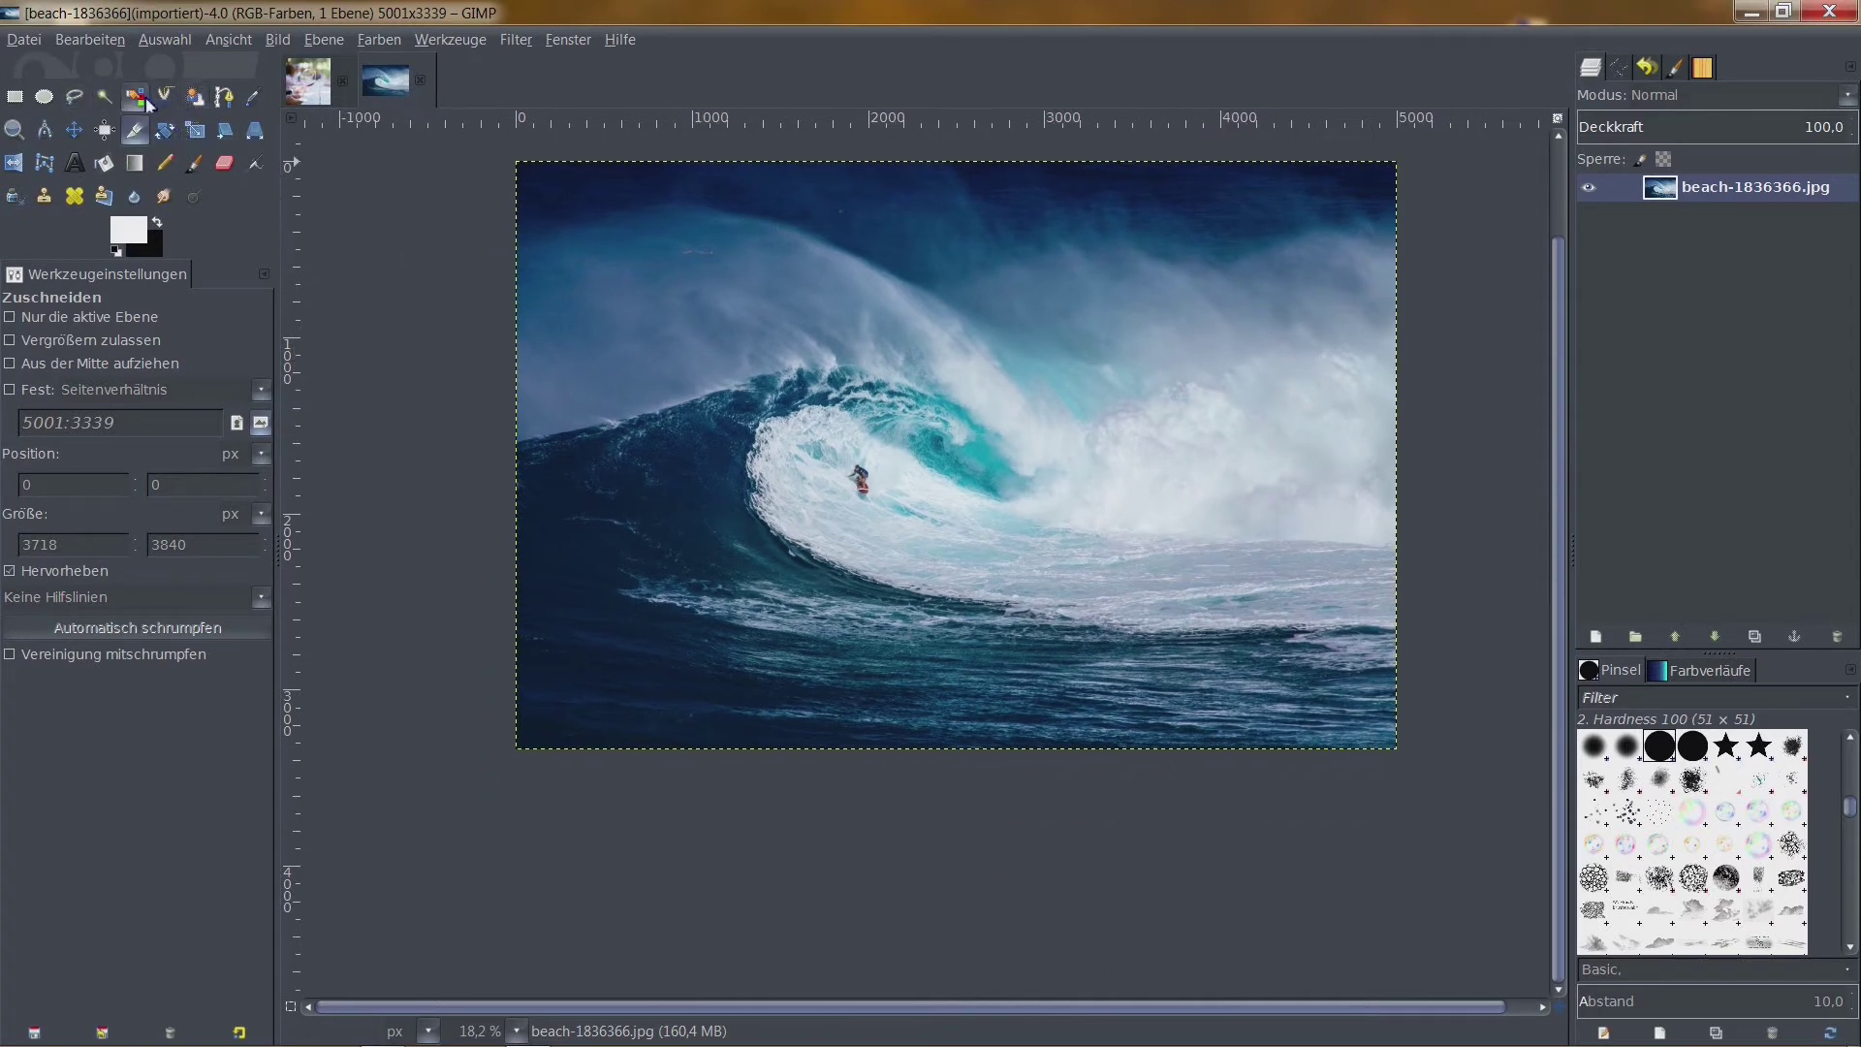
left_click(105, 97)
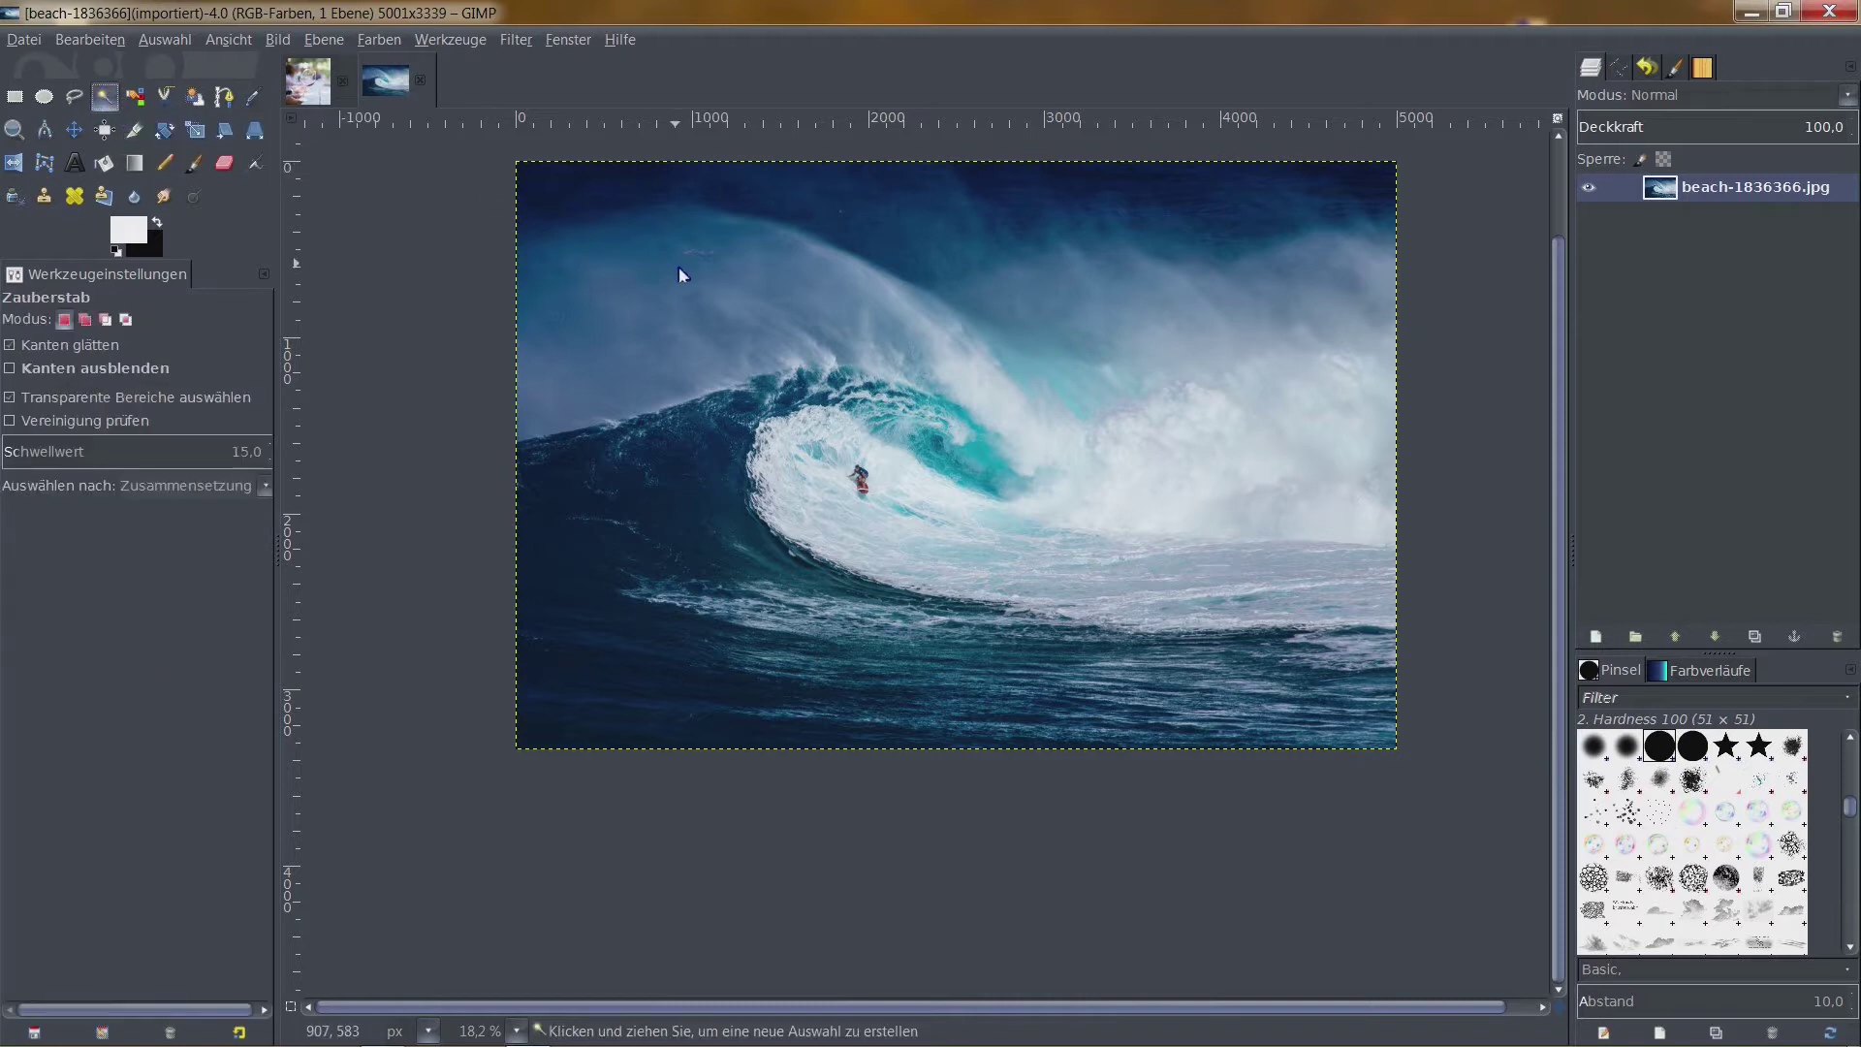
left_click(75, 100)
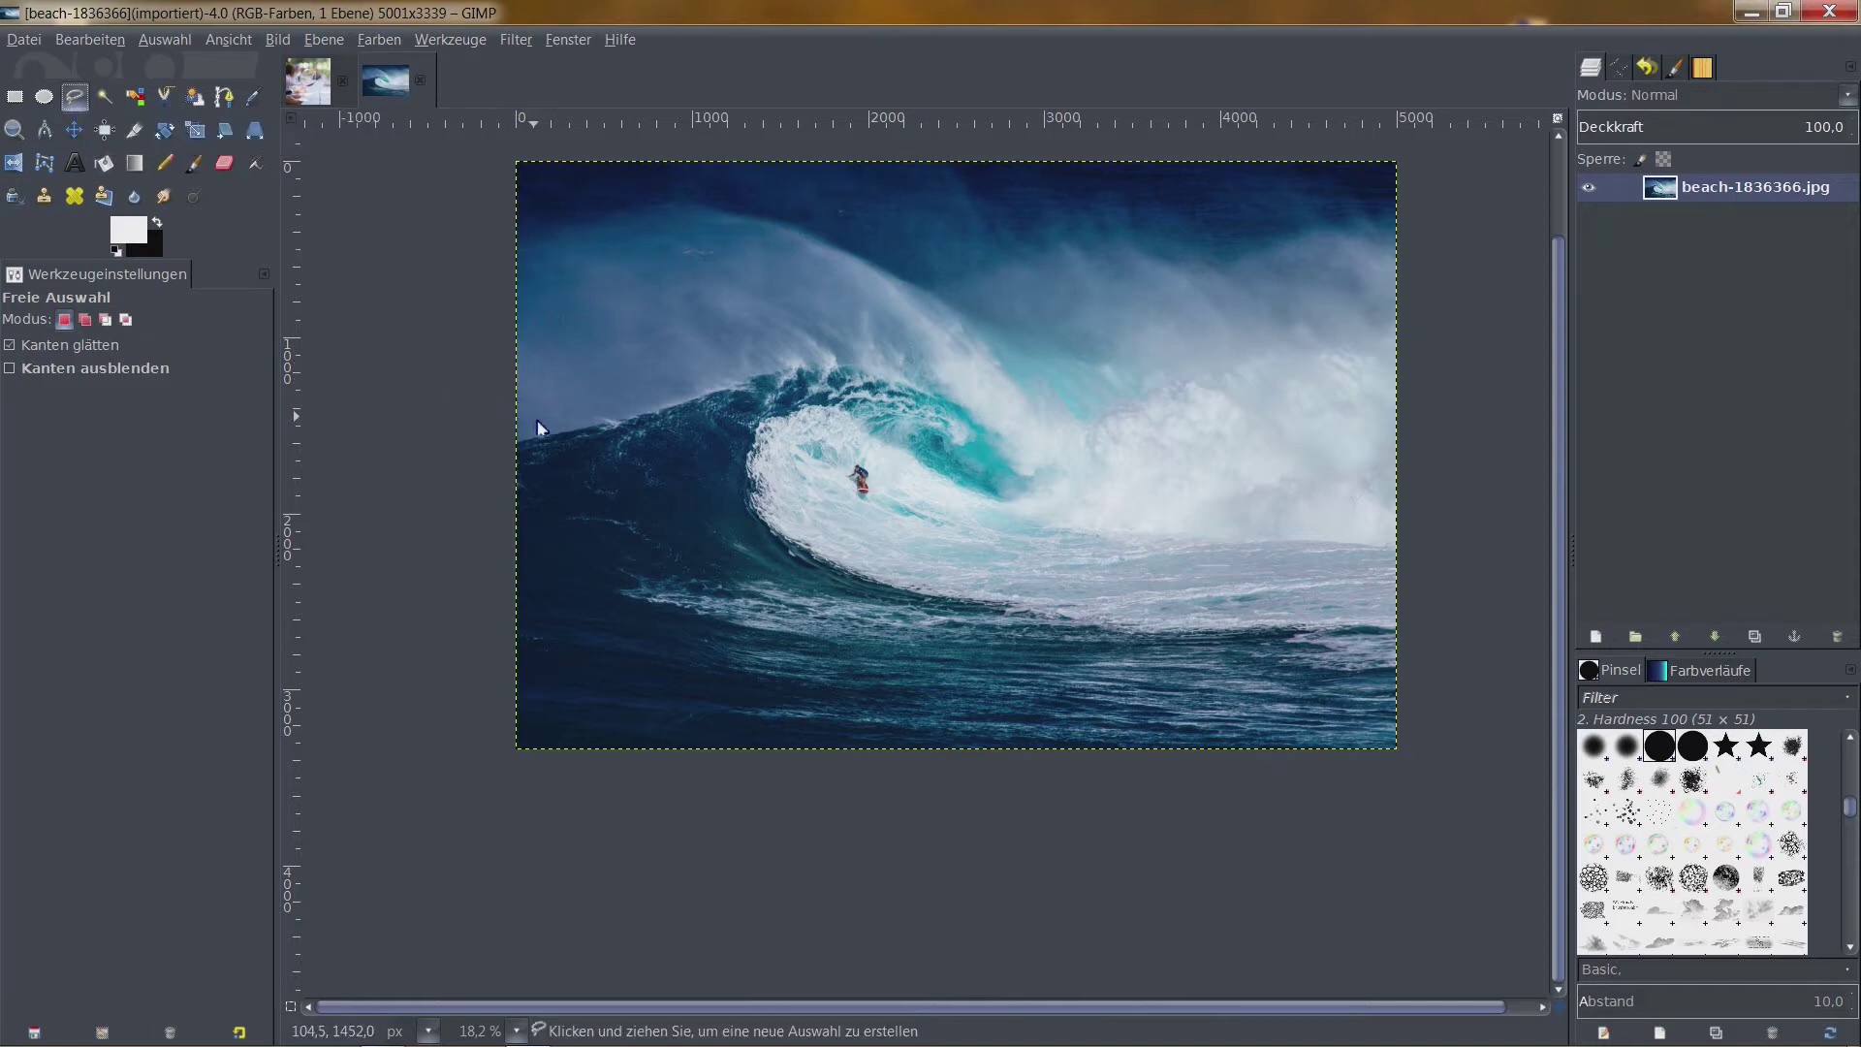
left_click(496, 419)
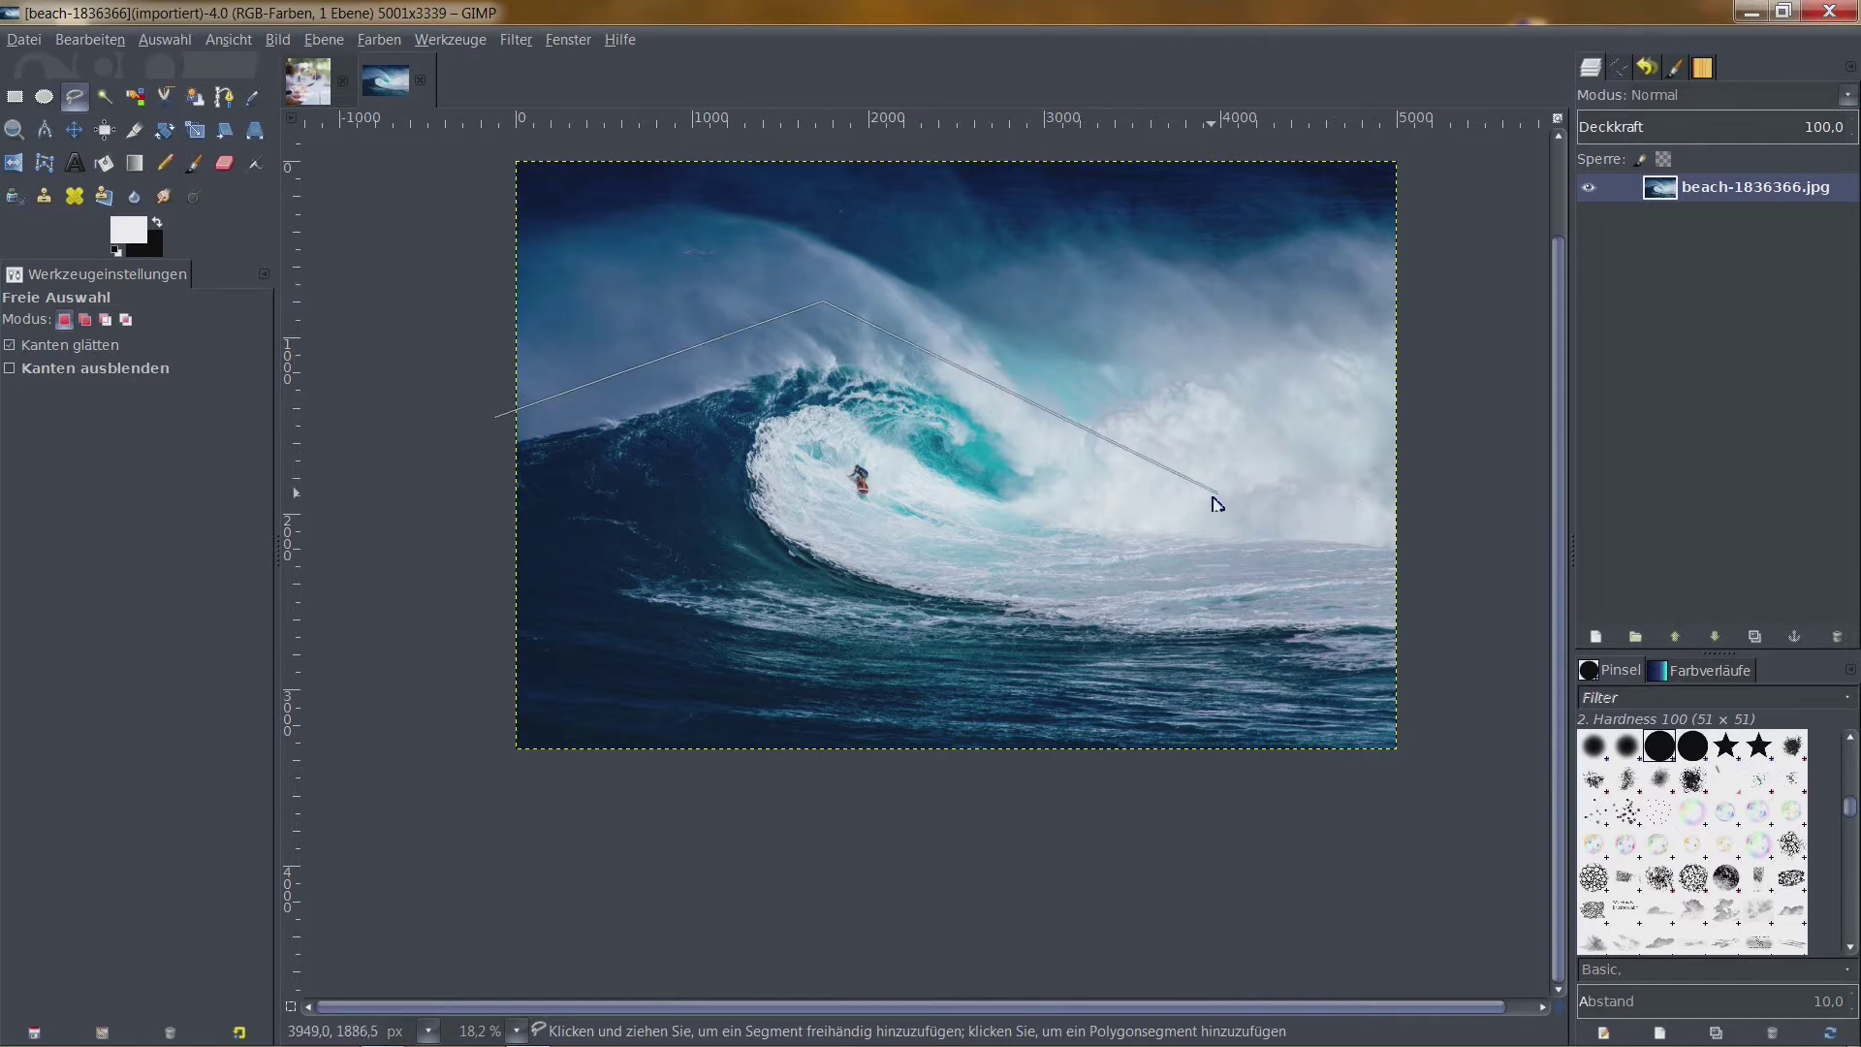
left_click(1270, 504)
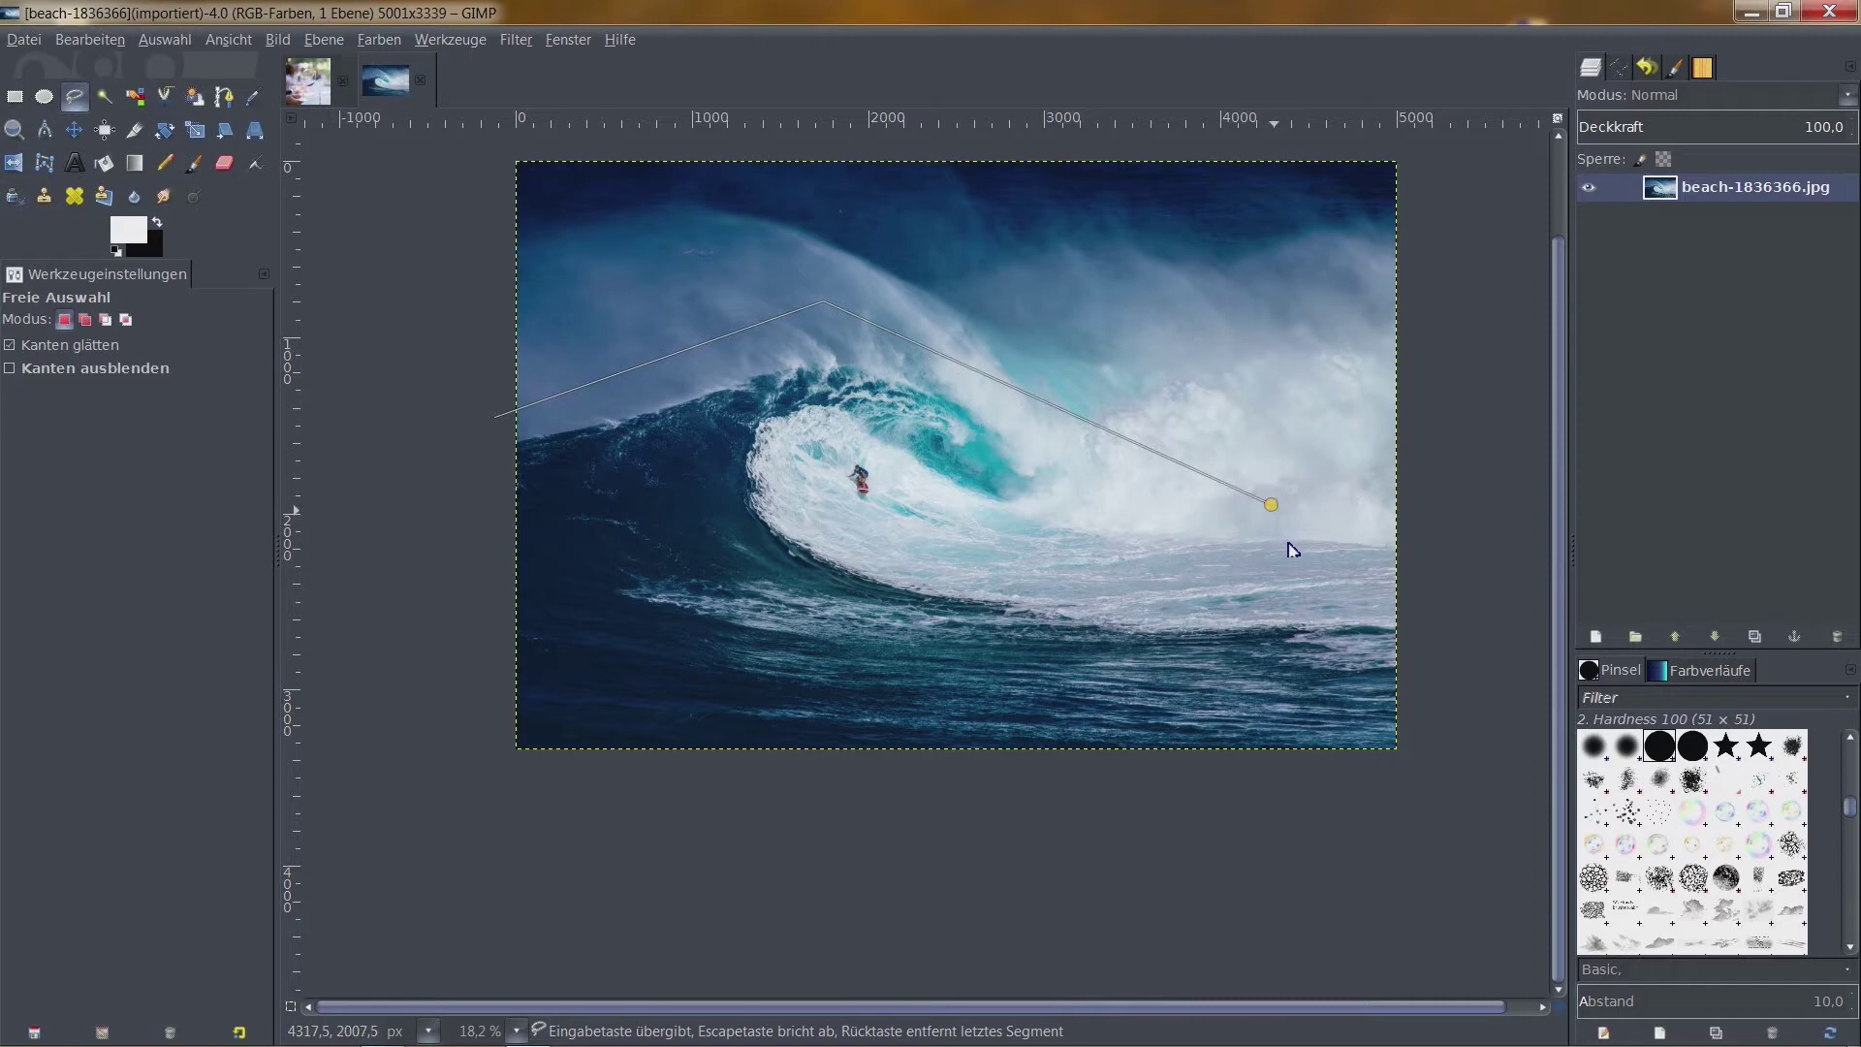
left_click(616, 781)
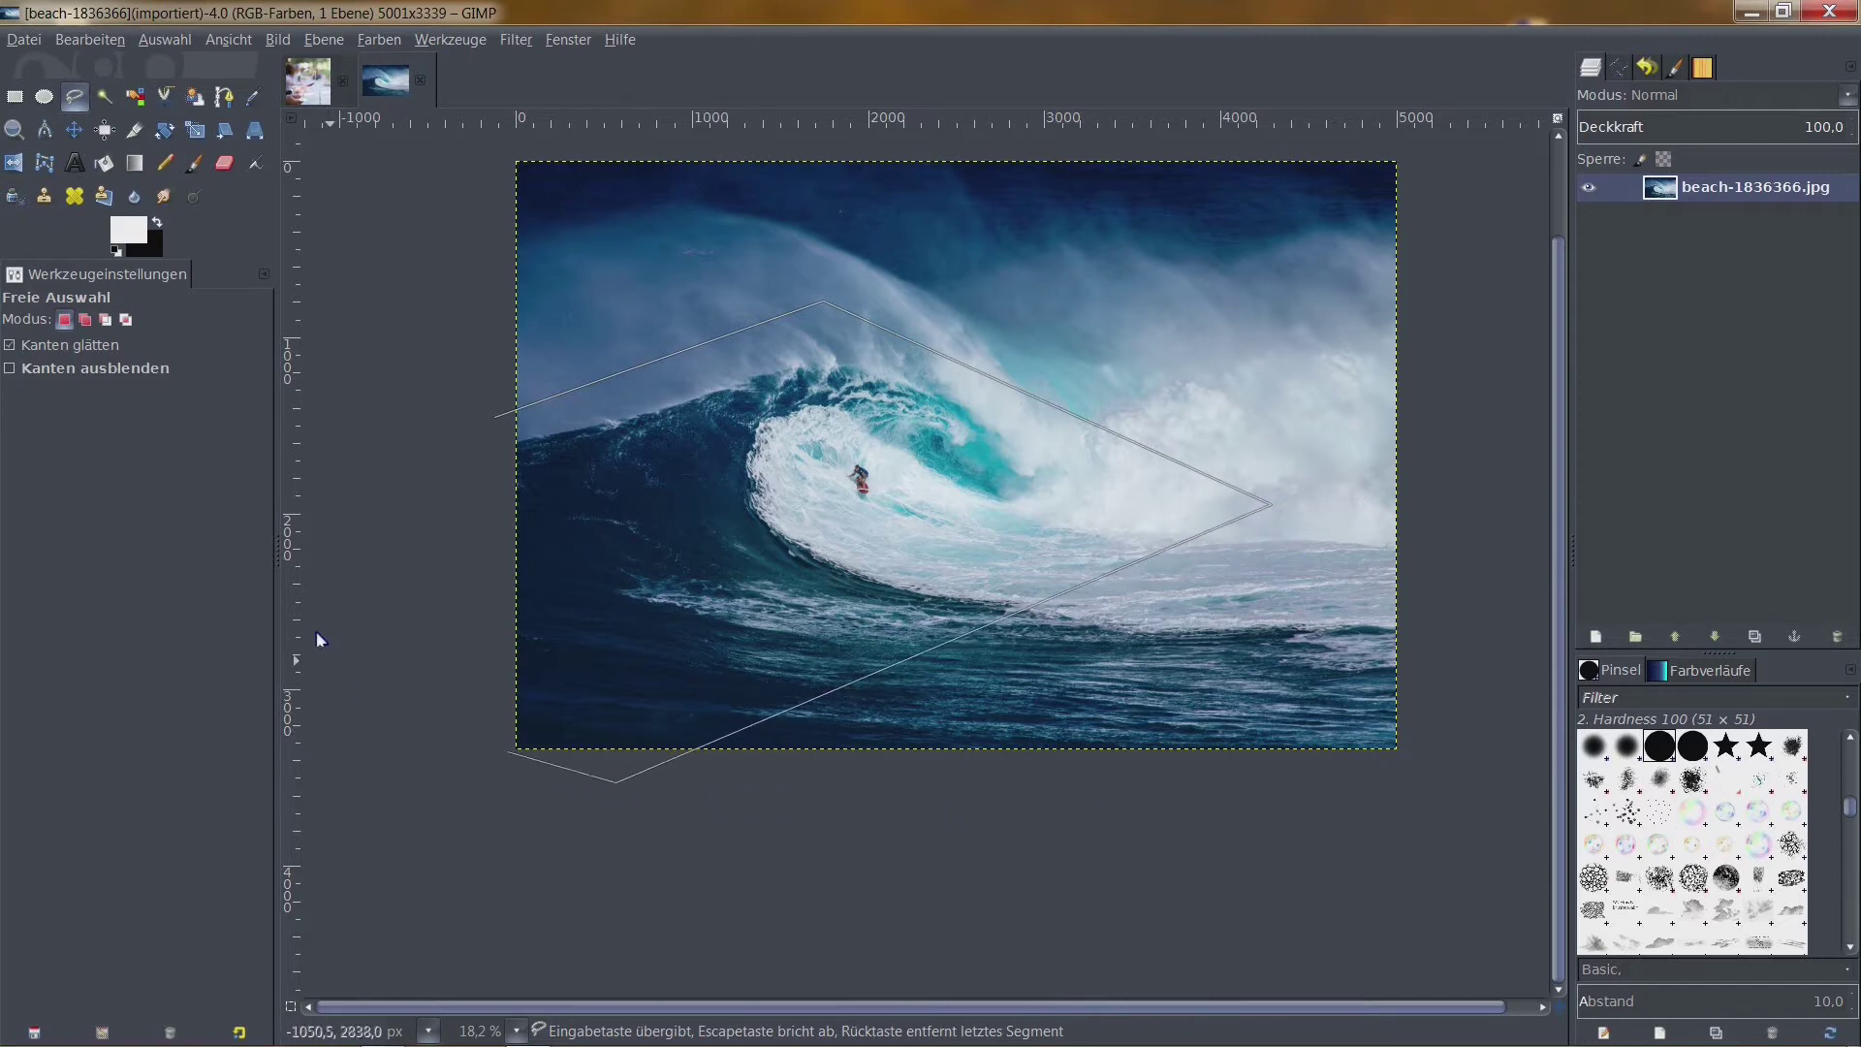
left_click(495, 416)
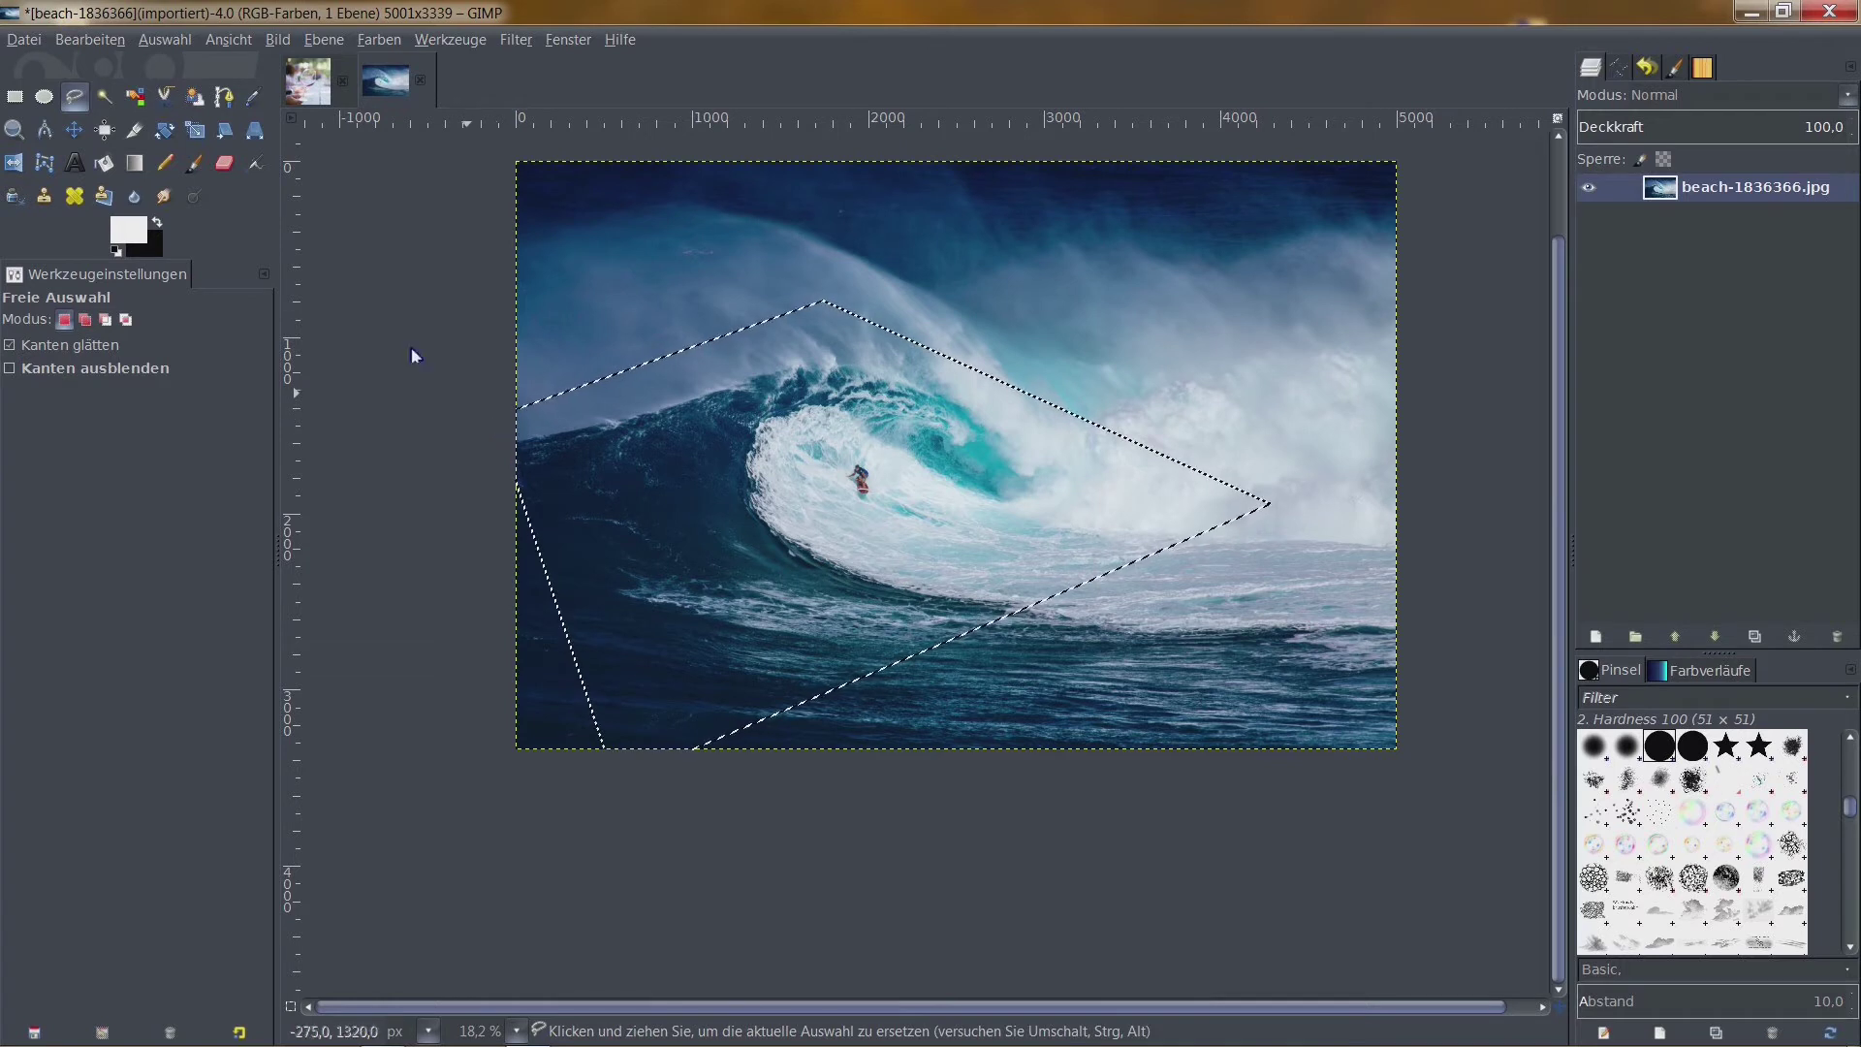
left_click(89, 42)
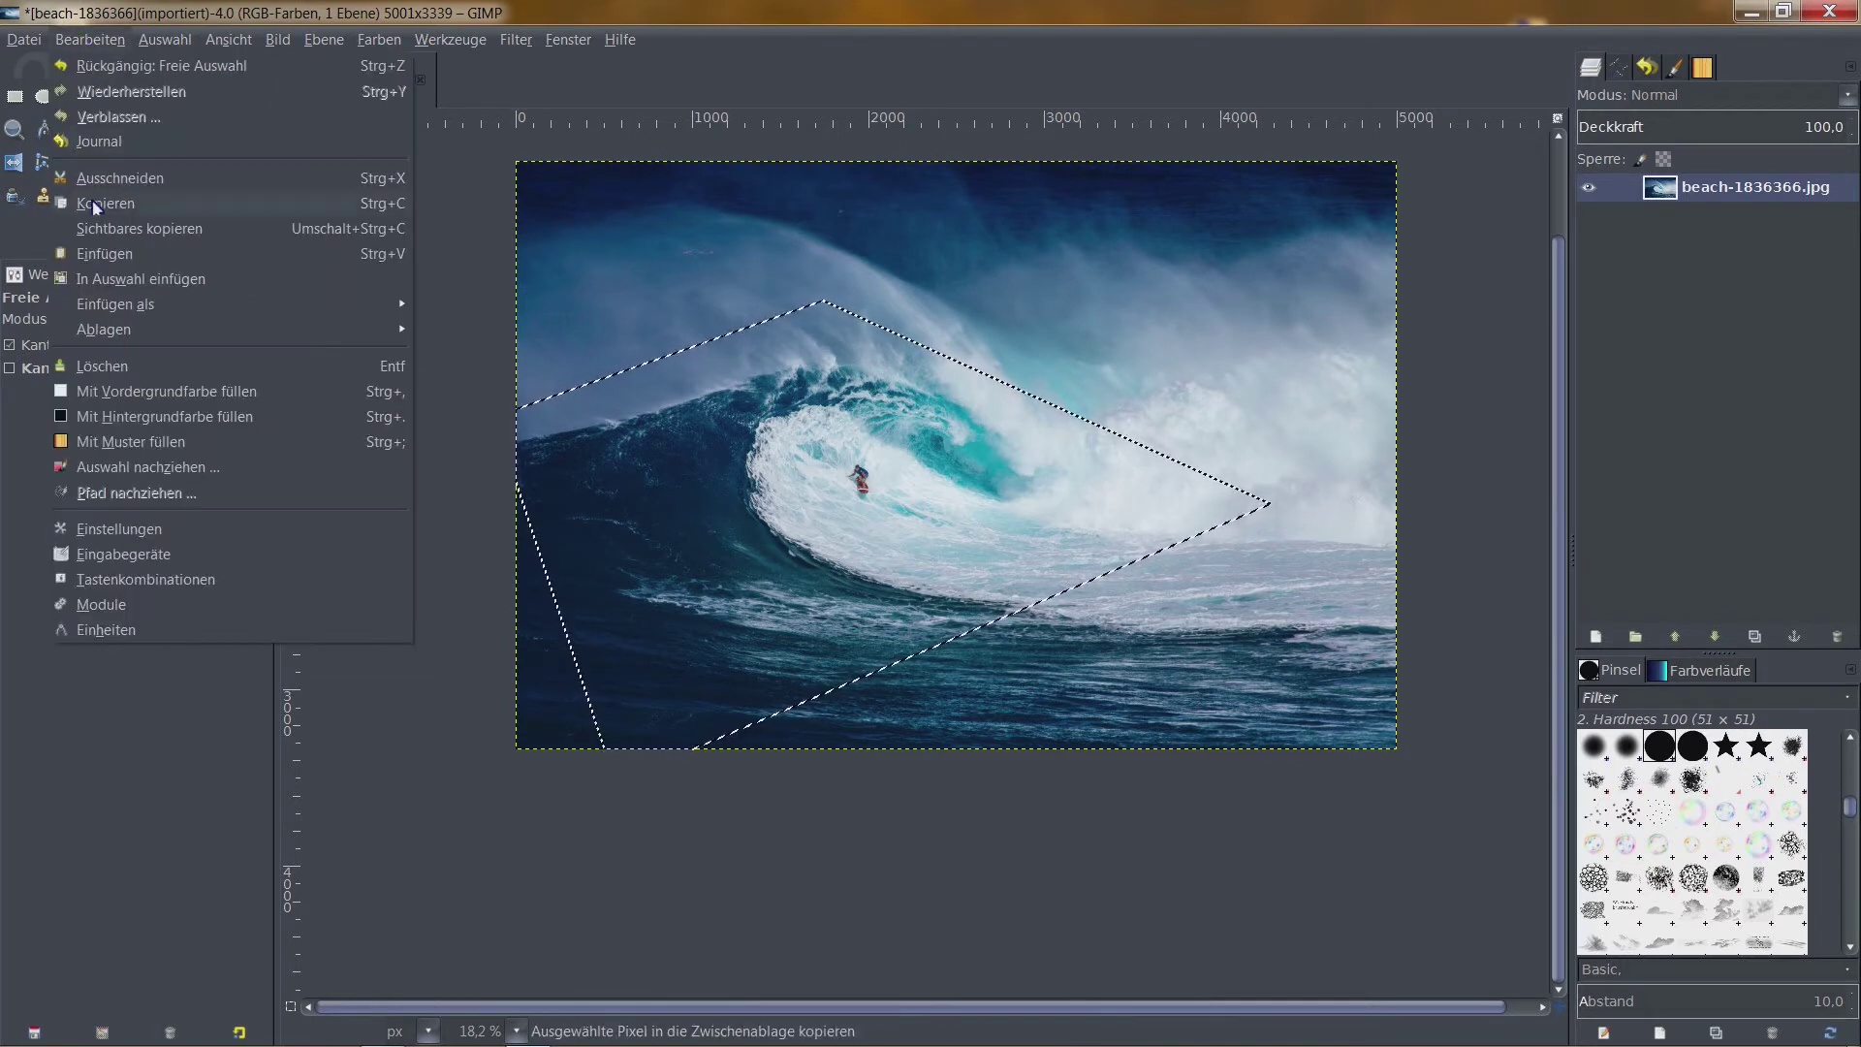
Paste the copied wave into the wineglass image as a new Zwischenablage layer
left_click(145, 194)
left_click(306, 80)
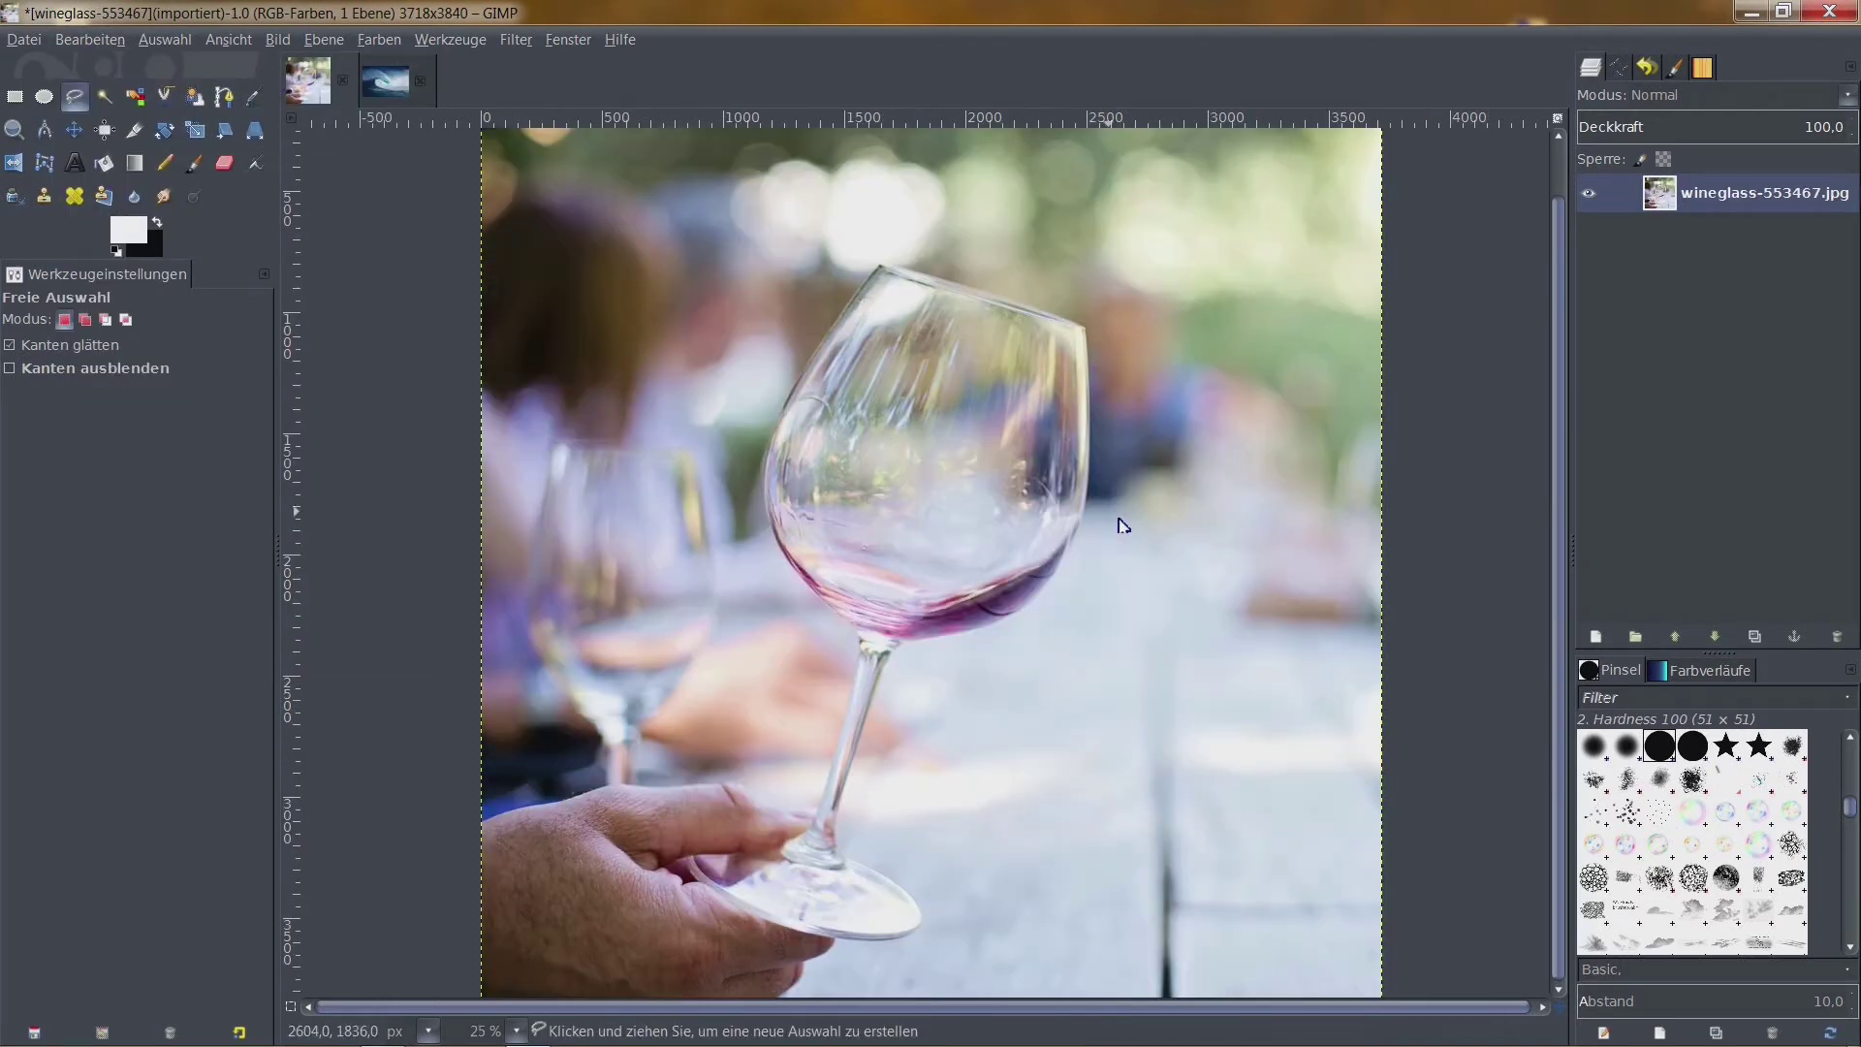
scroll(1147, 562, "down", 3)
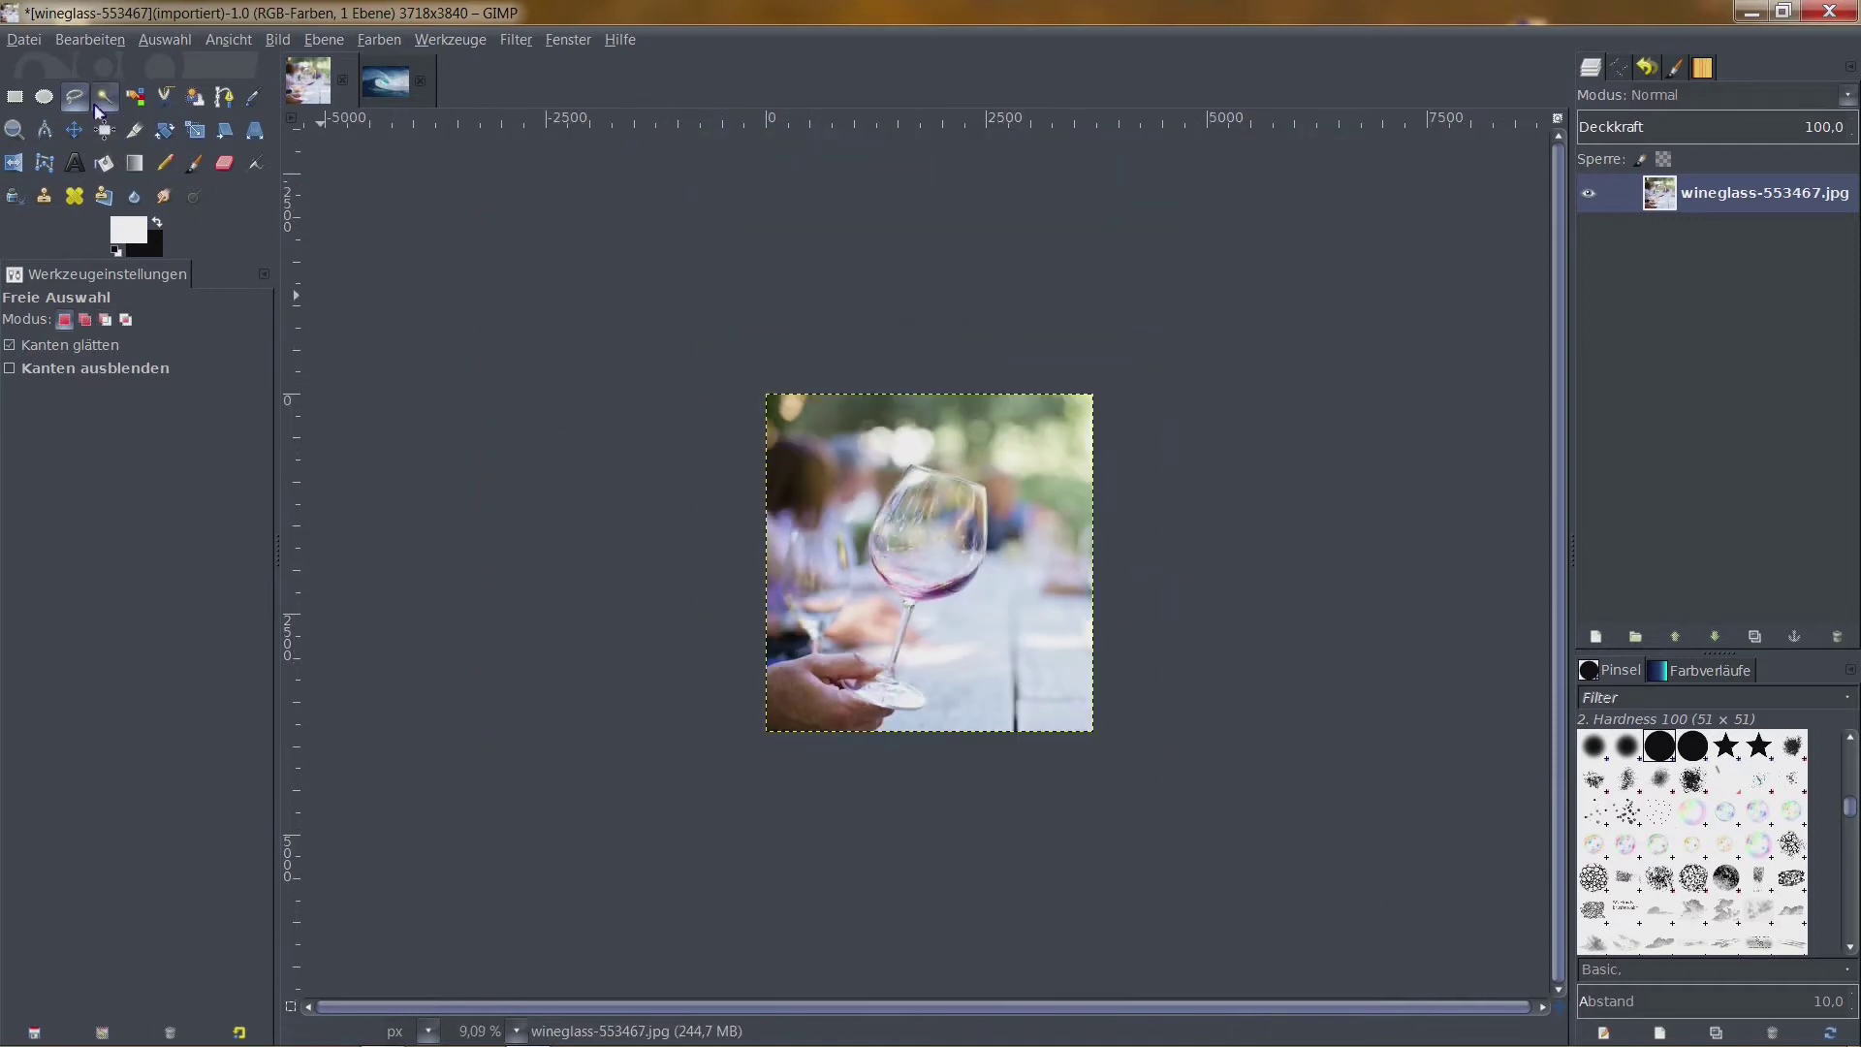
left_click(86, 39)
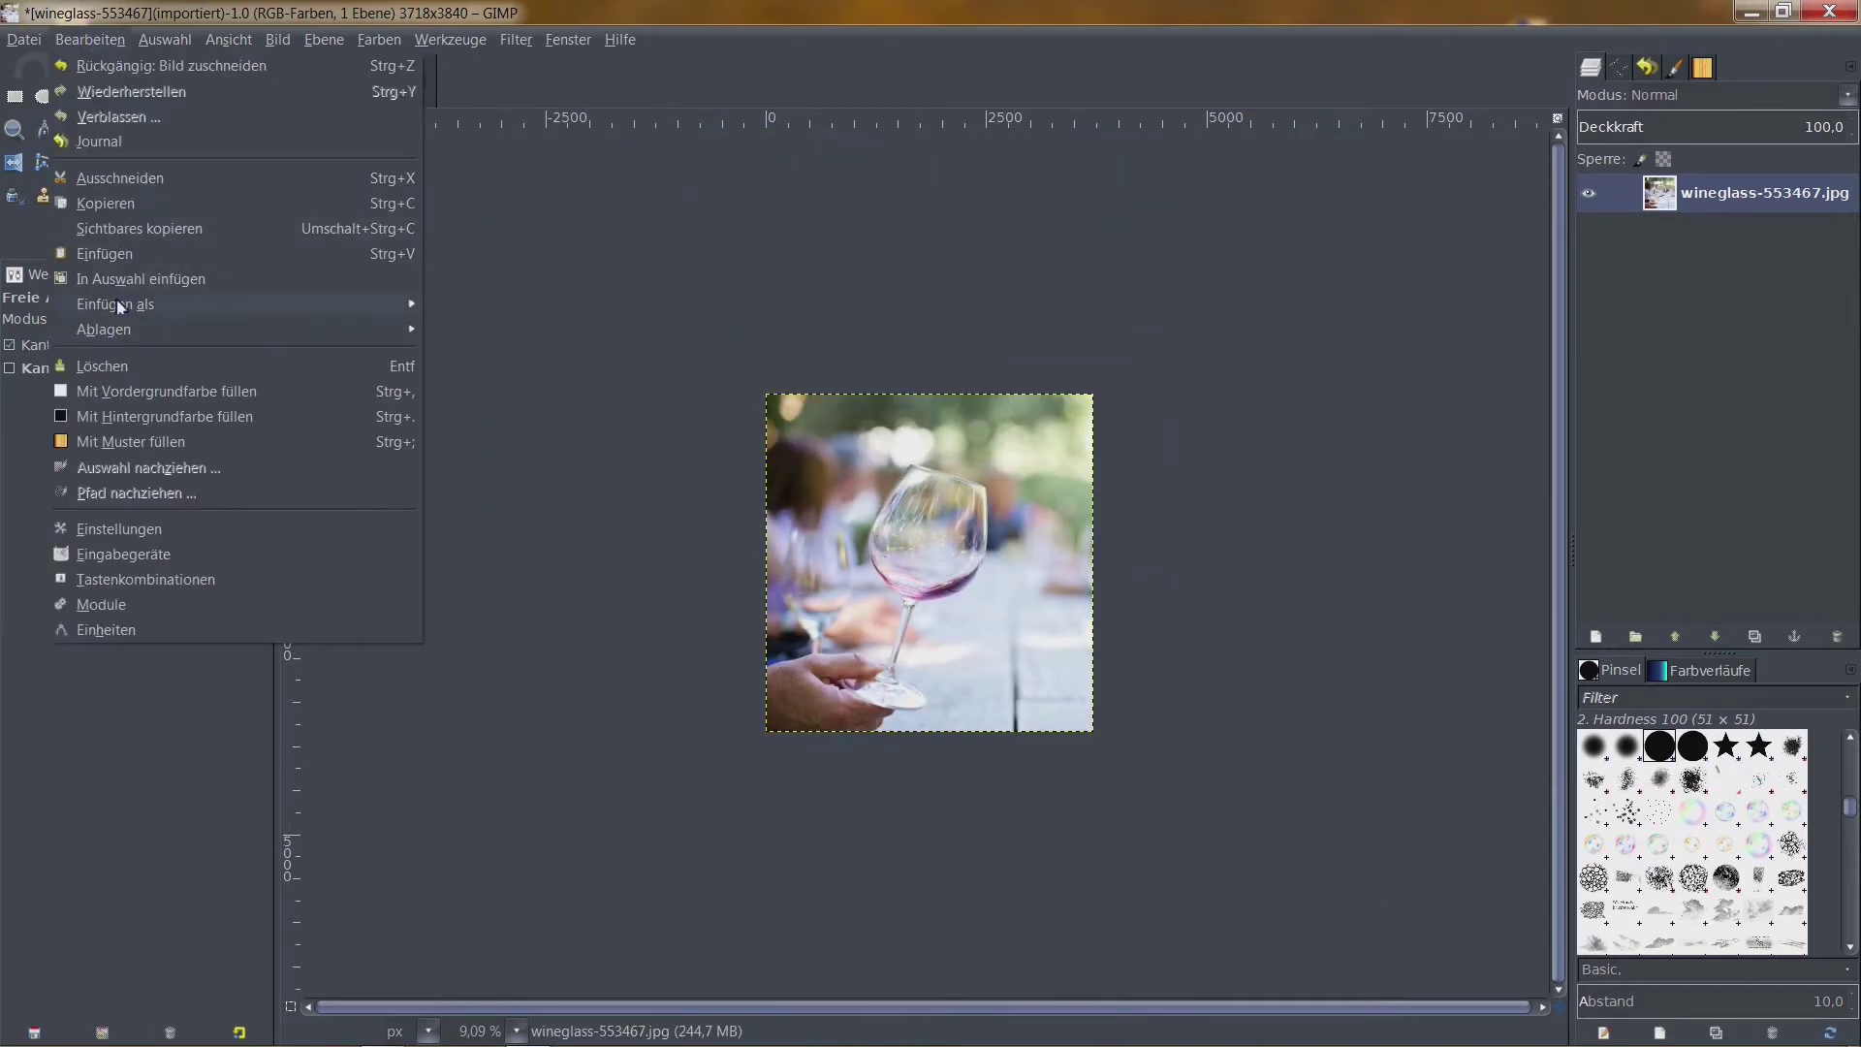
mouse_move(114, 304)
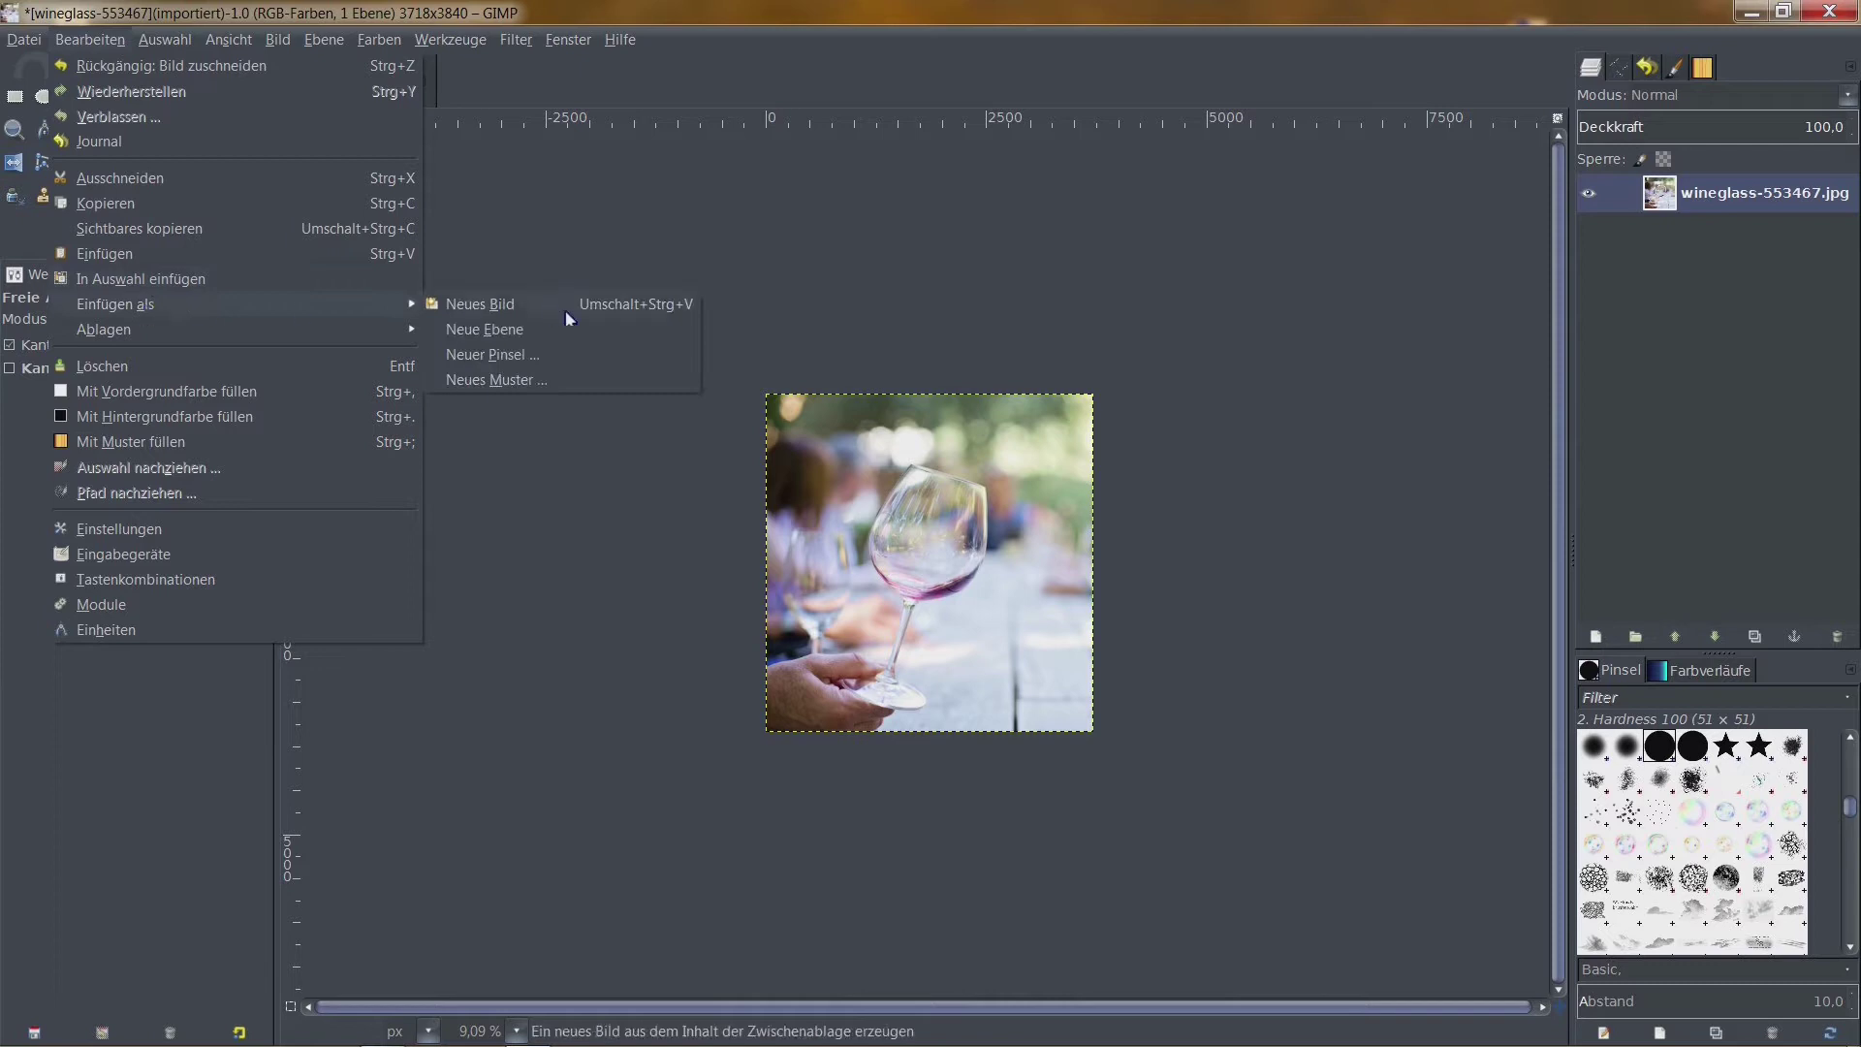
left_click(531, 333)
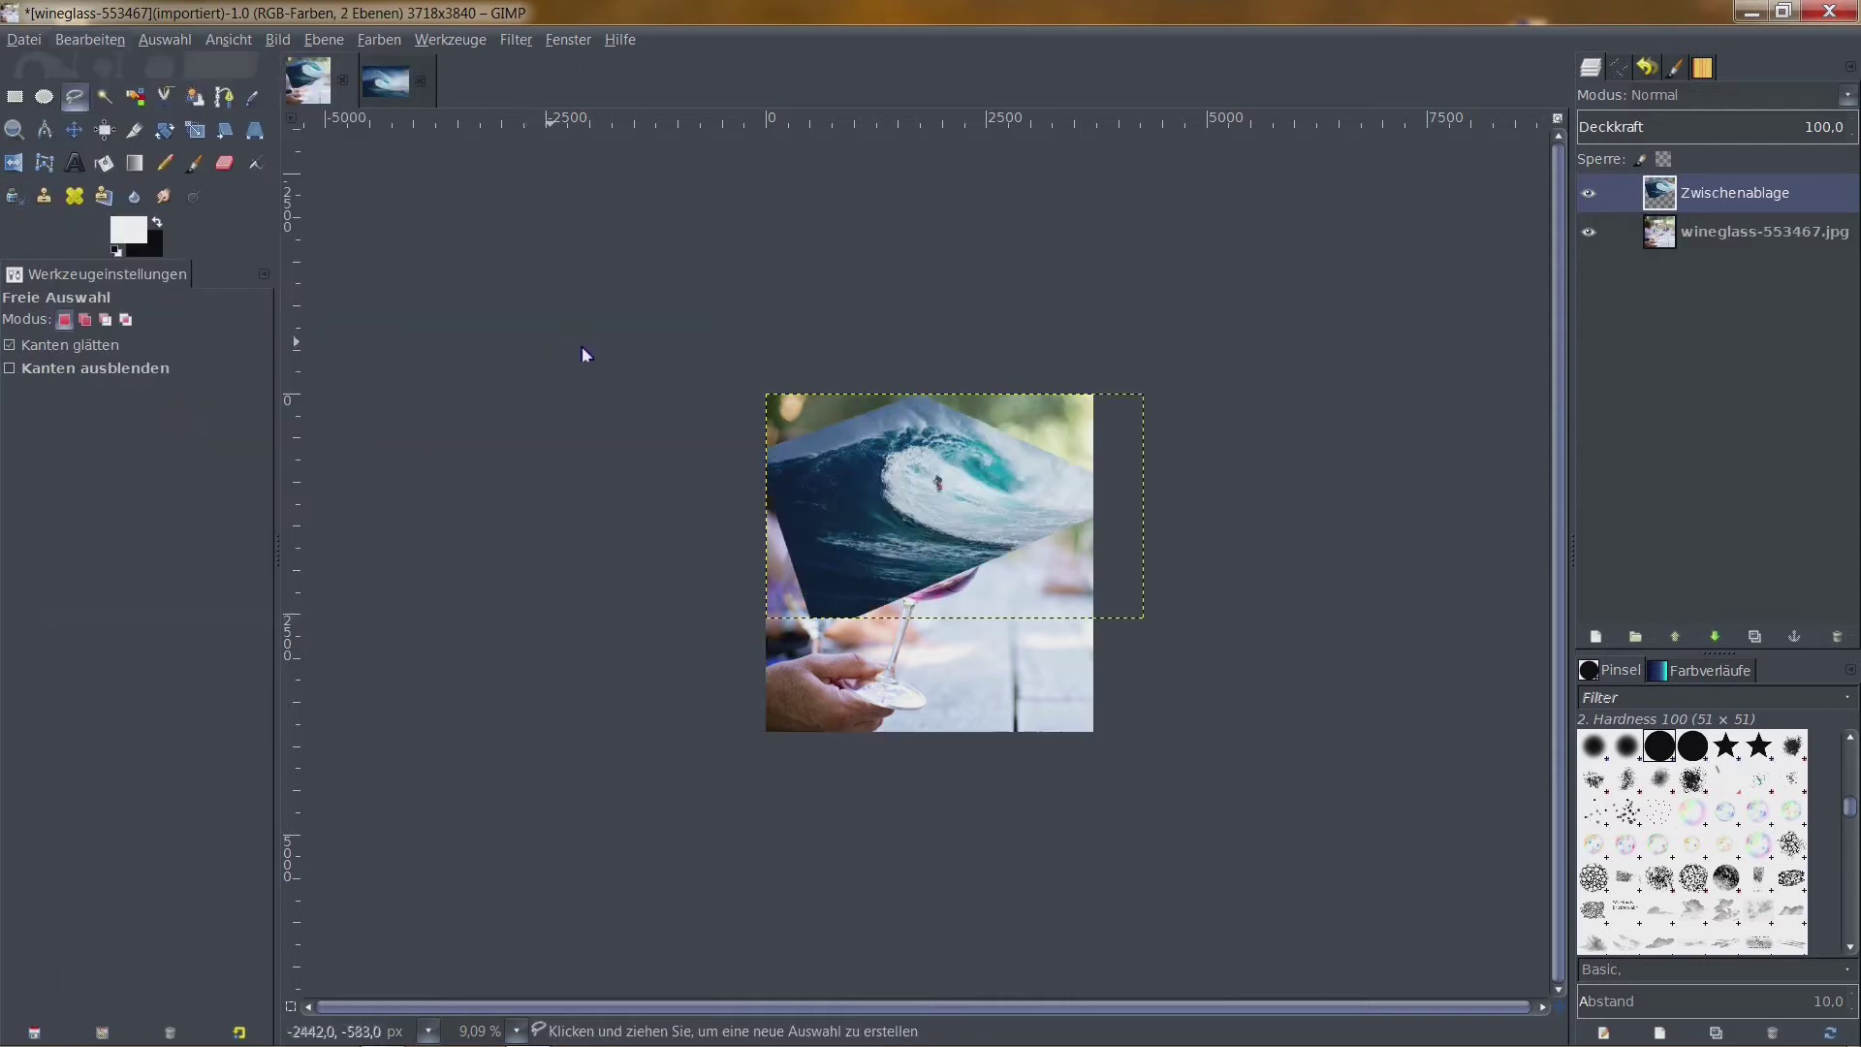
left_click(914, 484)
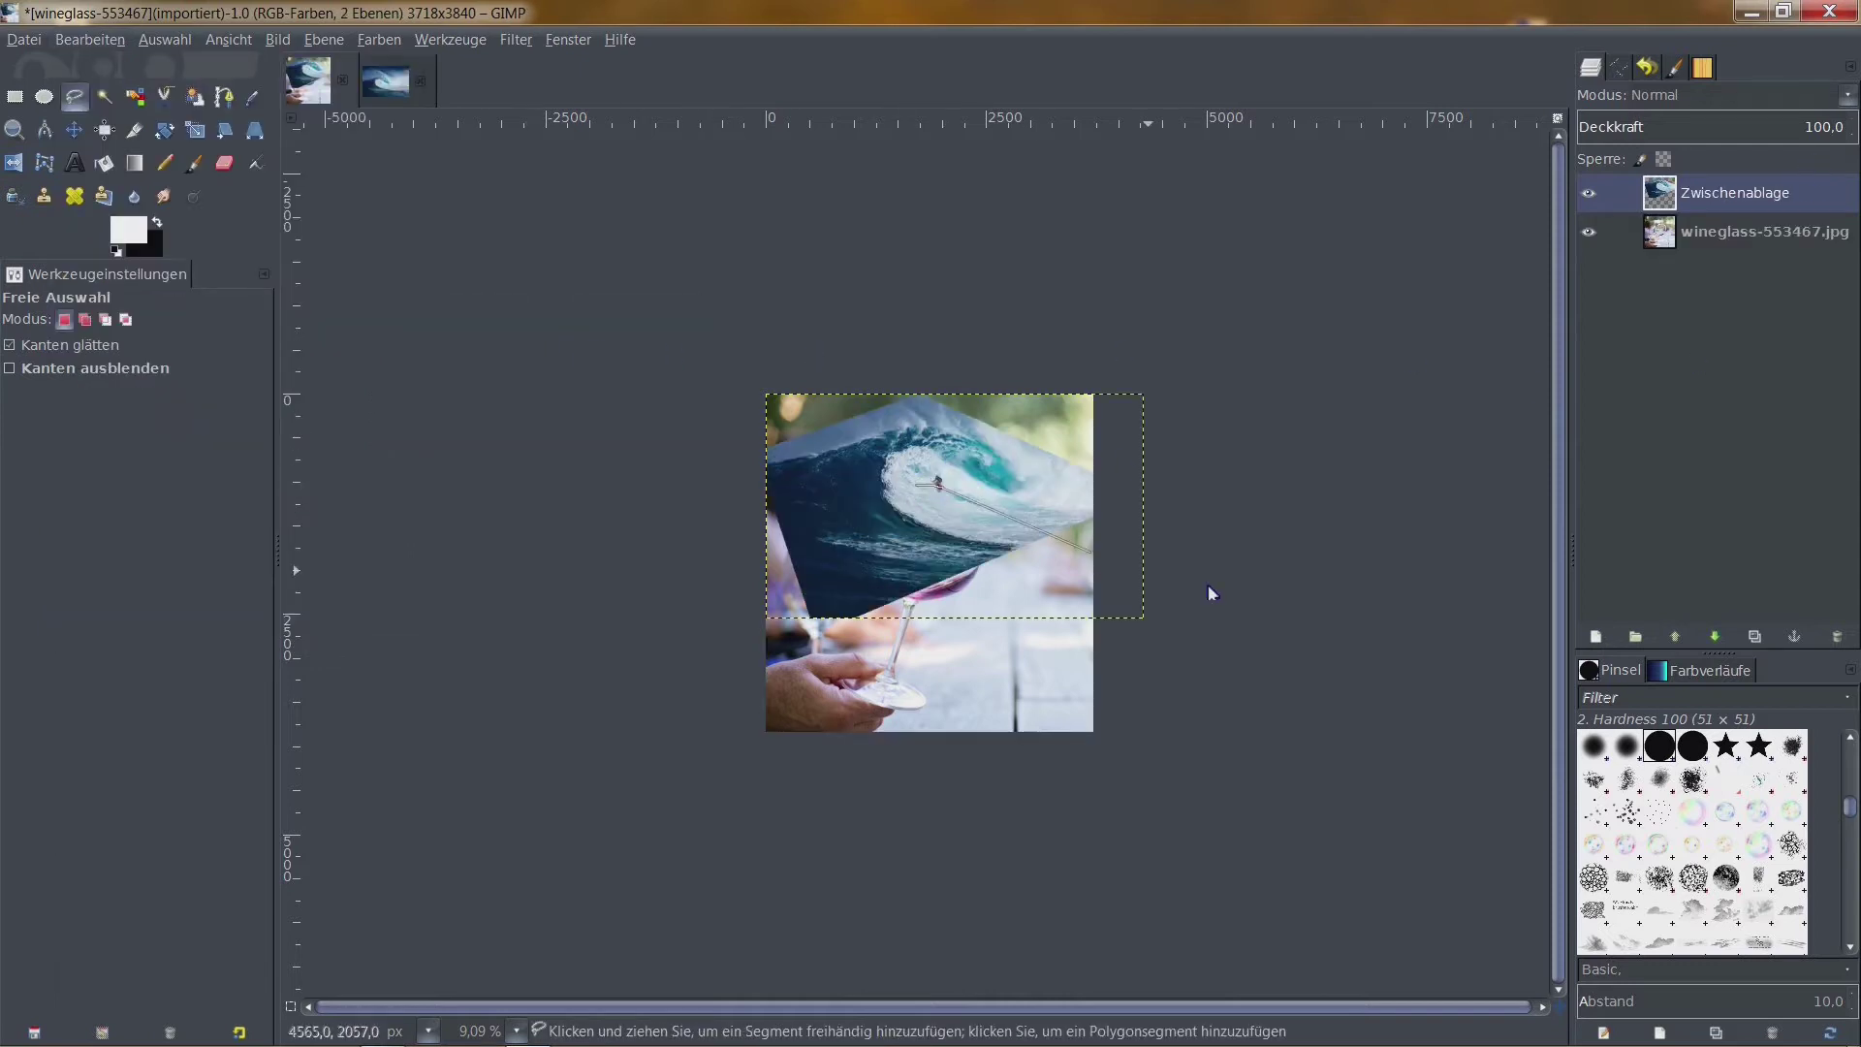
left_click(942, 487)
right_click(944, 498)
key("Escape")
key("Escape")
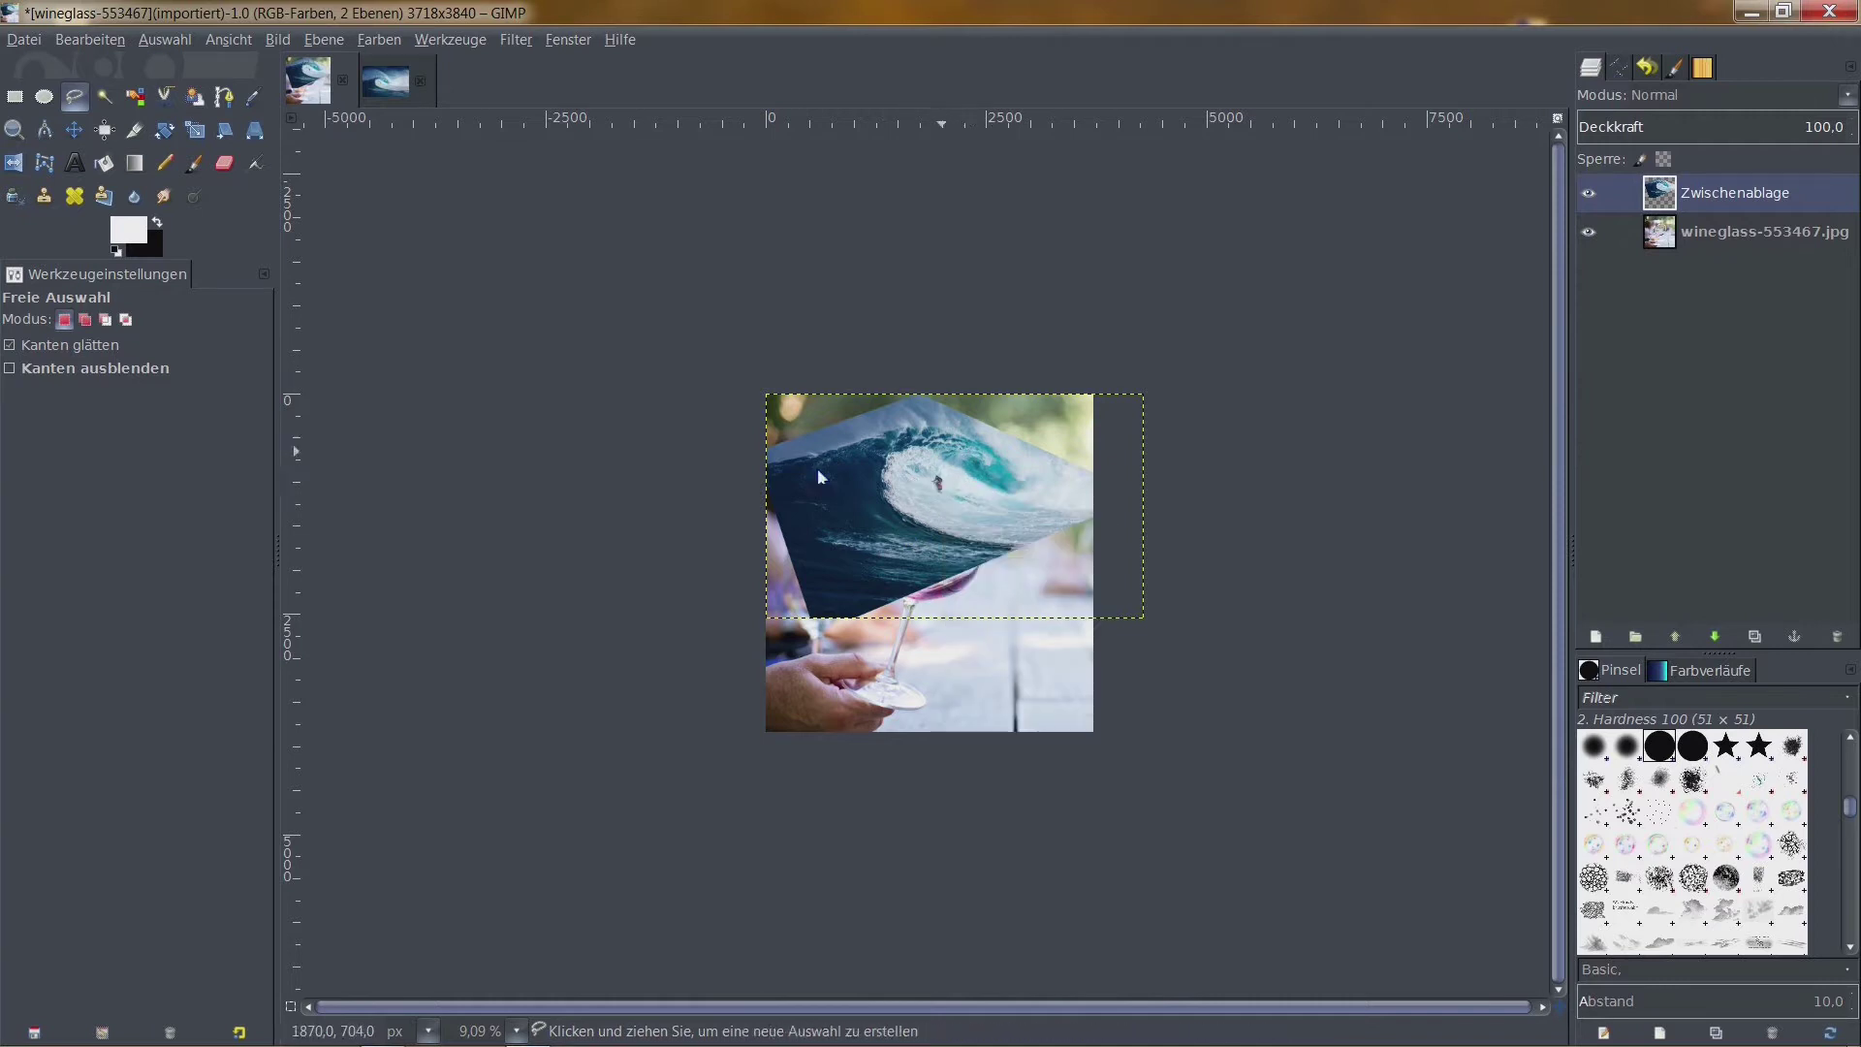
Move the pasted wave down over the glass and rename its layer 'Welle'
left_click(78, 133)
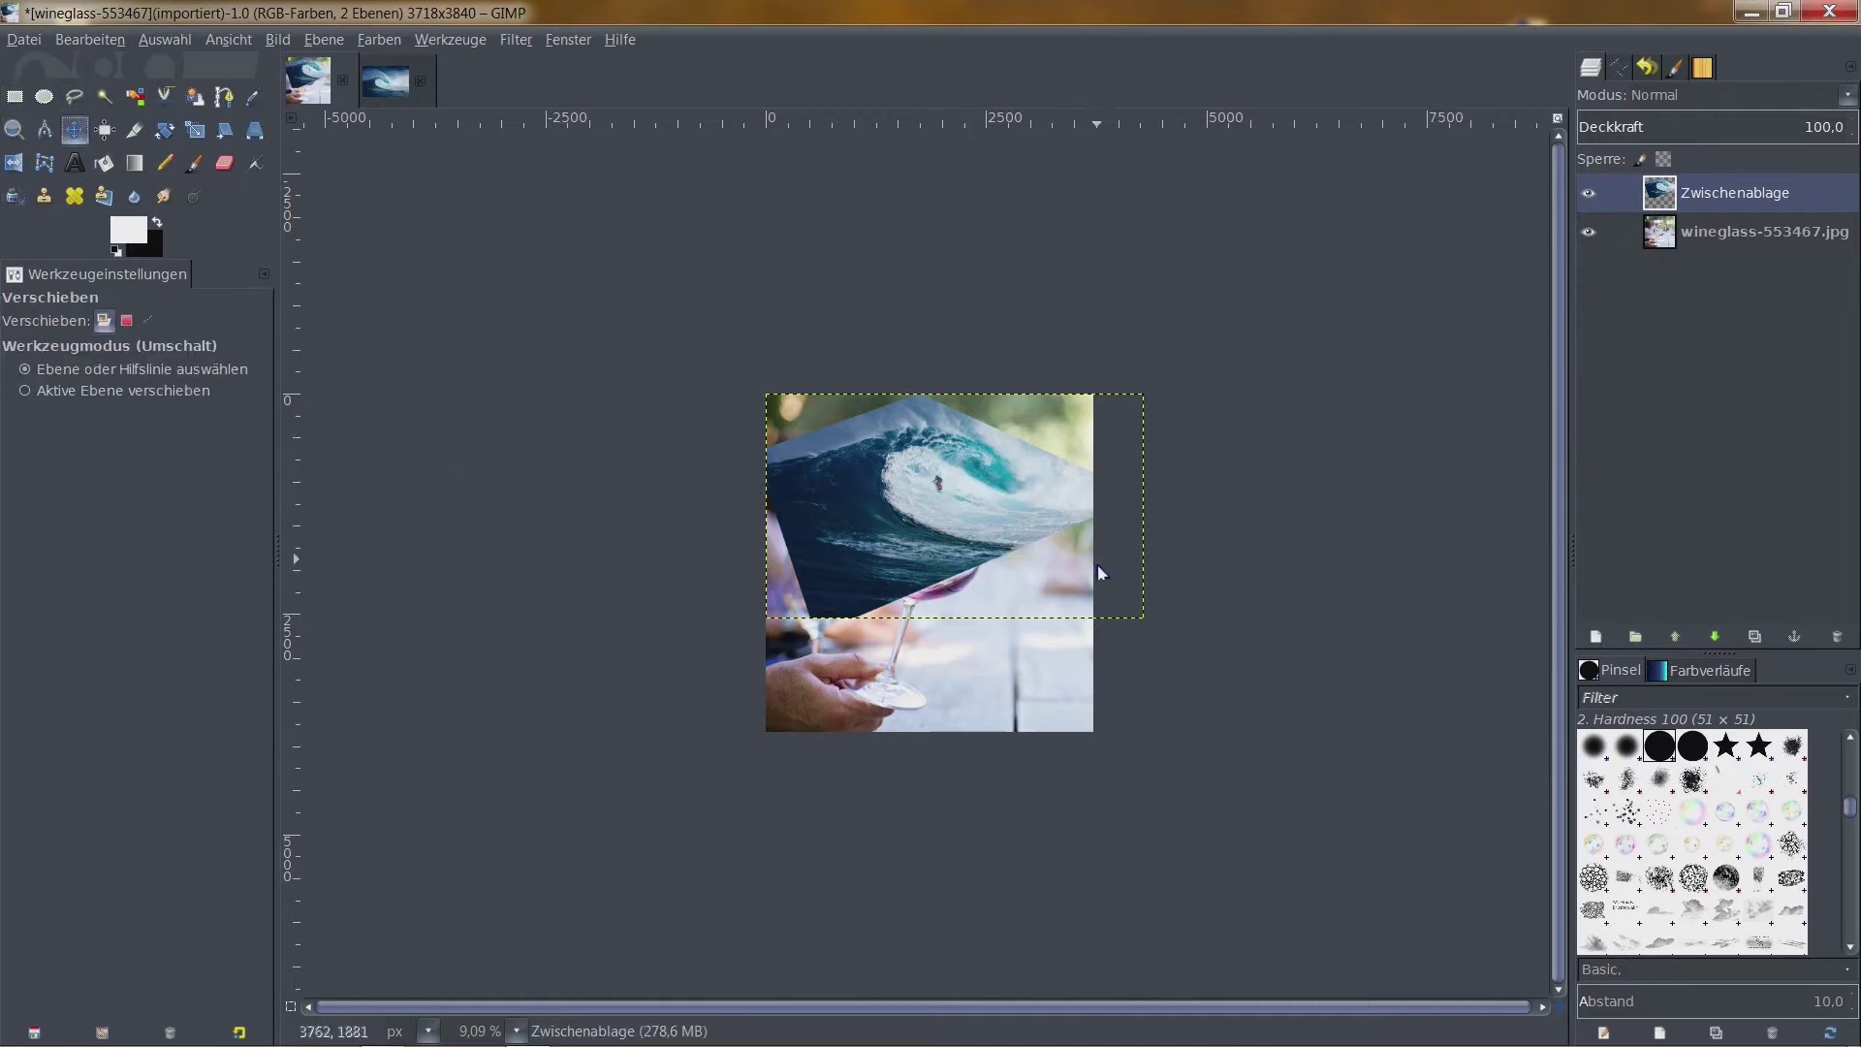
scroll(995, 550, "up", 3, "ctrl")
mouse_move(979, 393)
left_mouse_down()
mouse_move(998, 570)
mouse_move(1001, 552)
left_mouse_up()
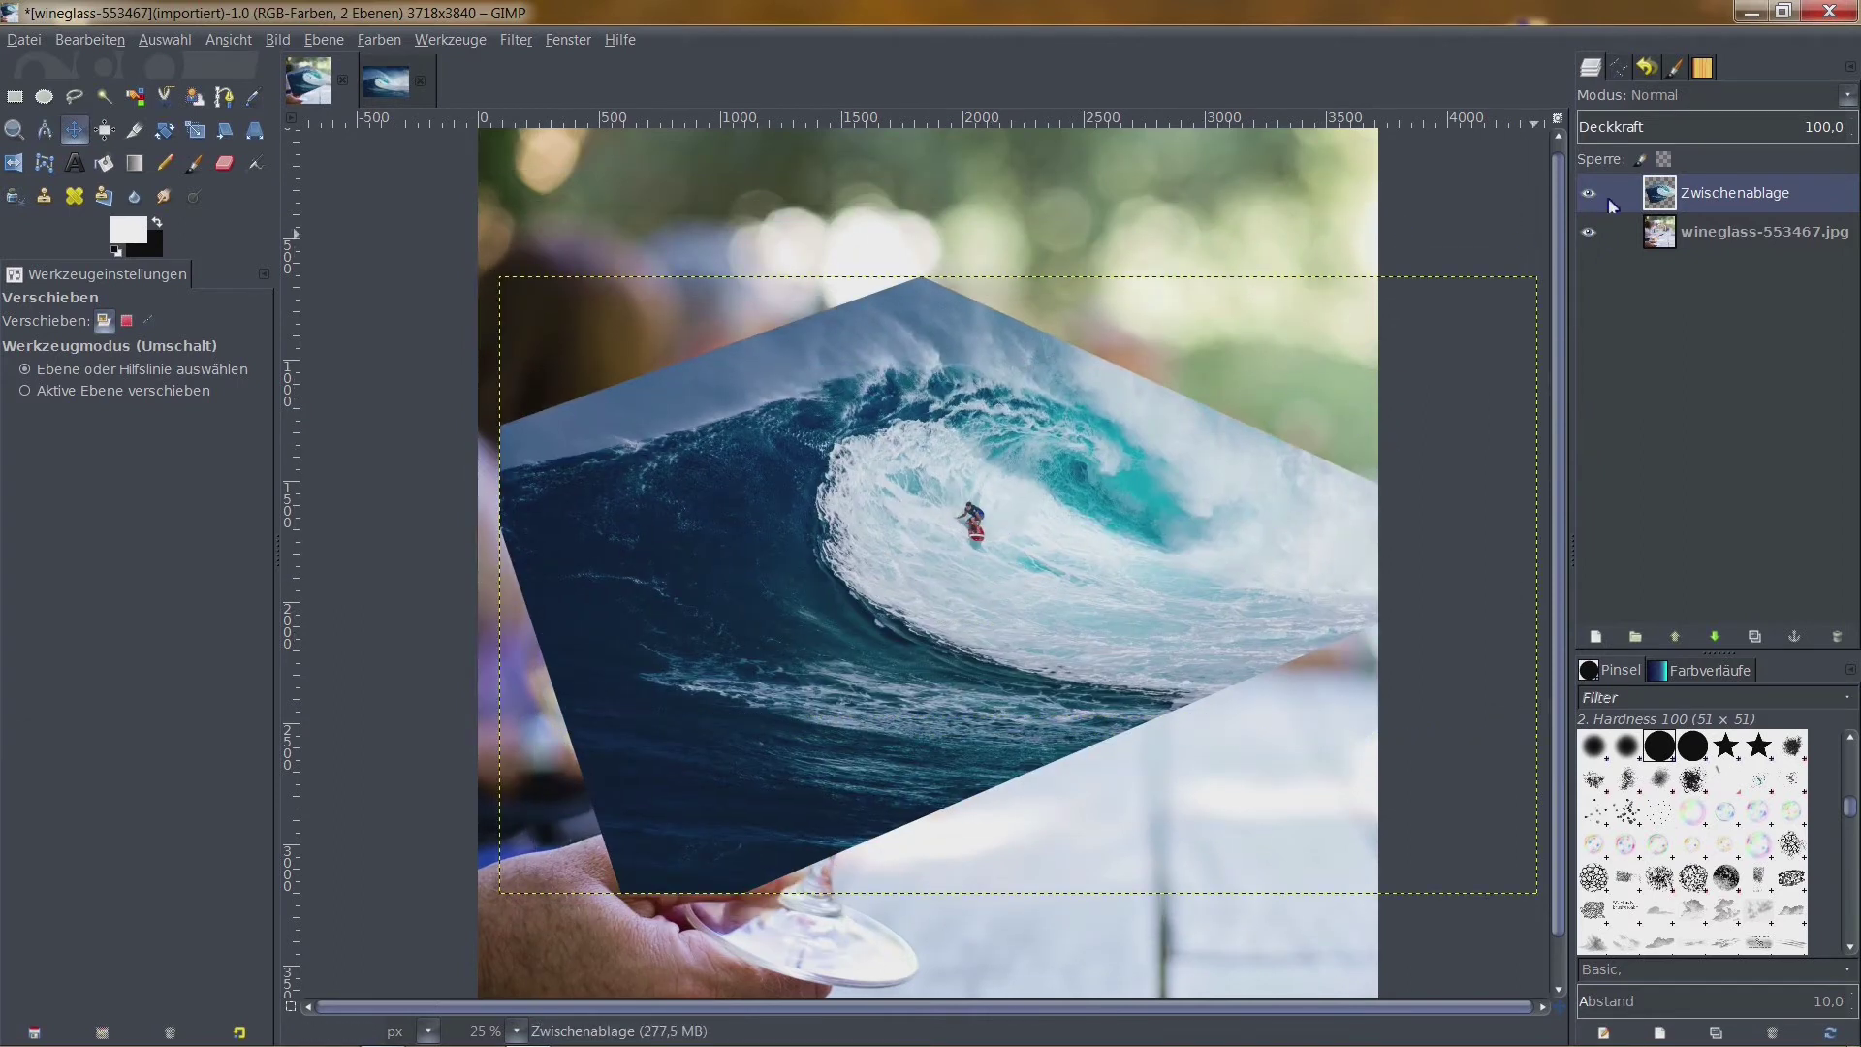
left_click(1733, 201)
left_click(1740, 201)
type("Welle")
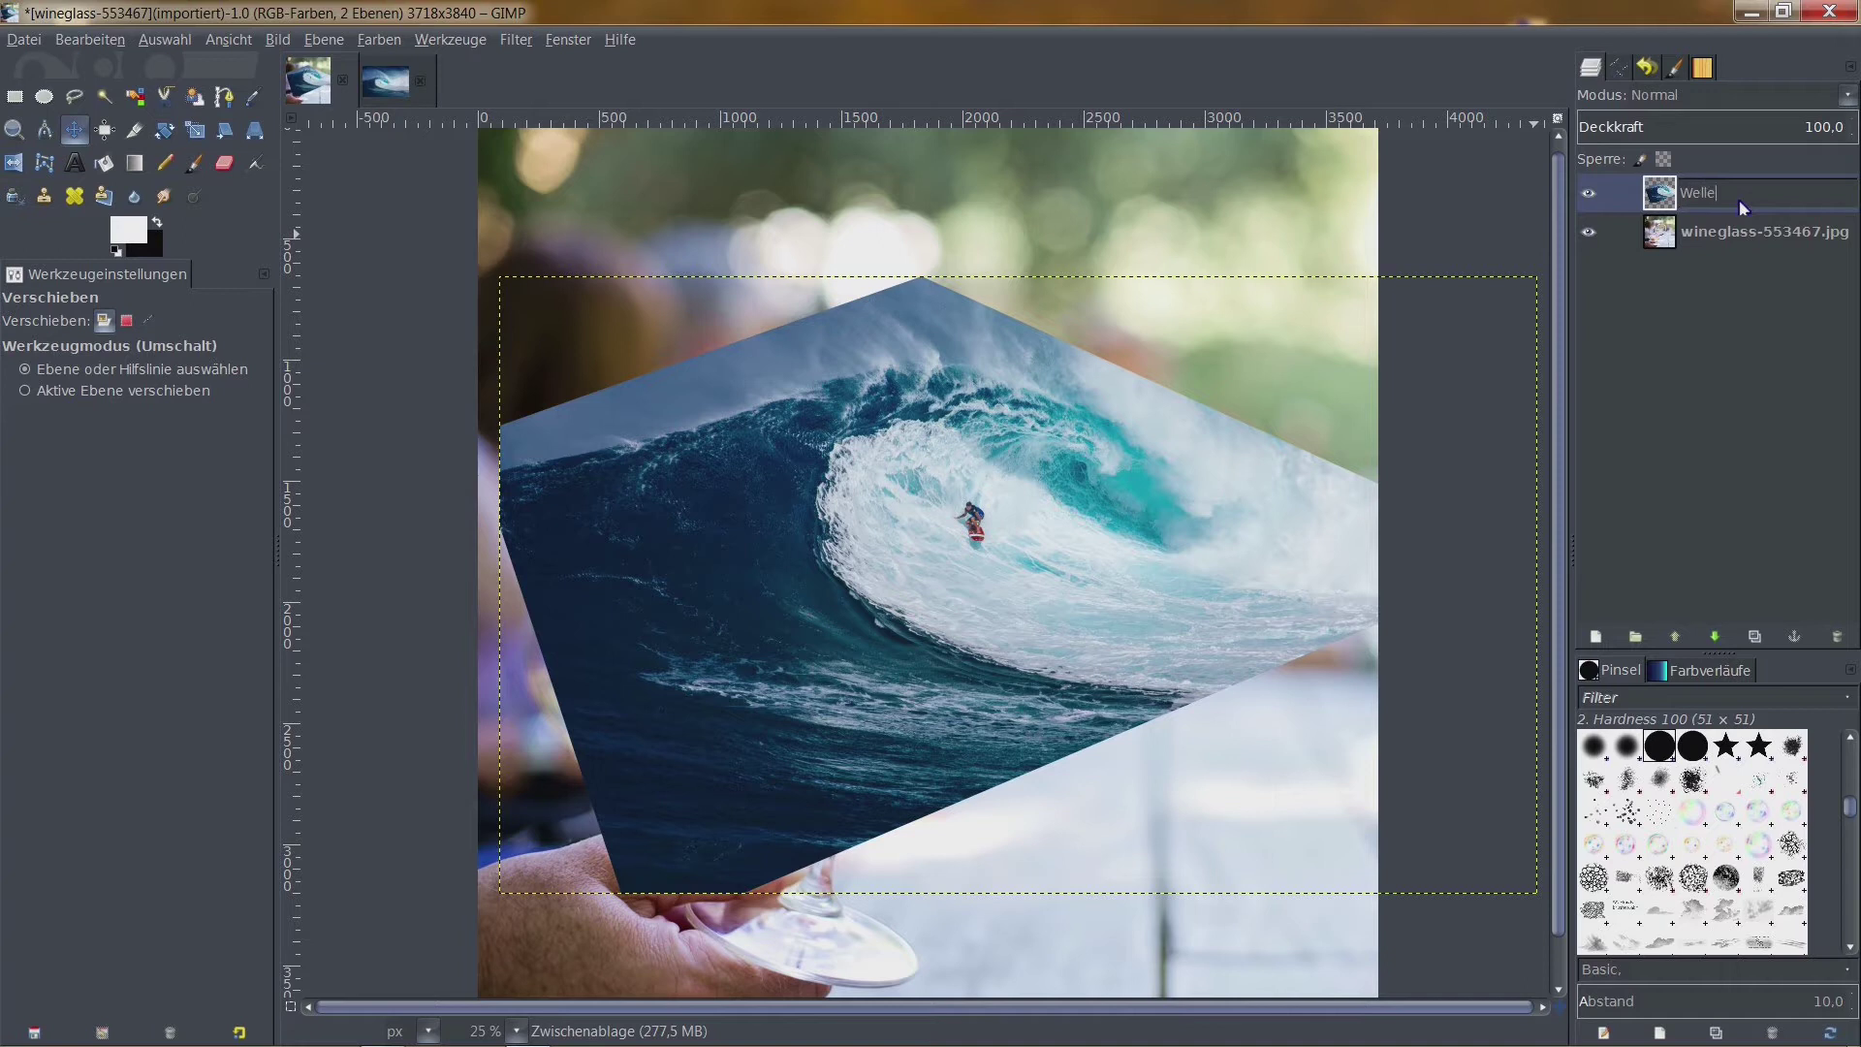
key("Return")
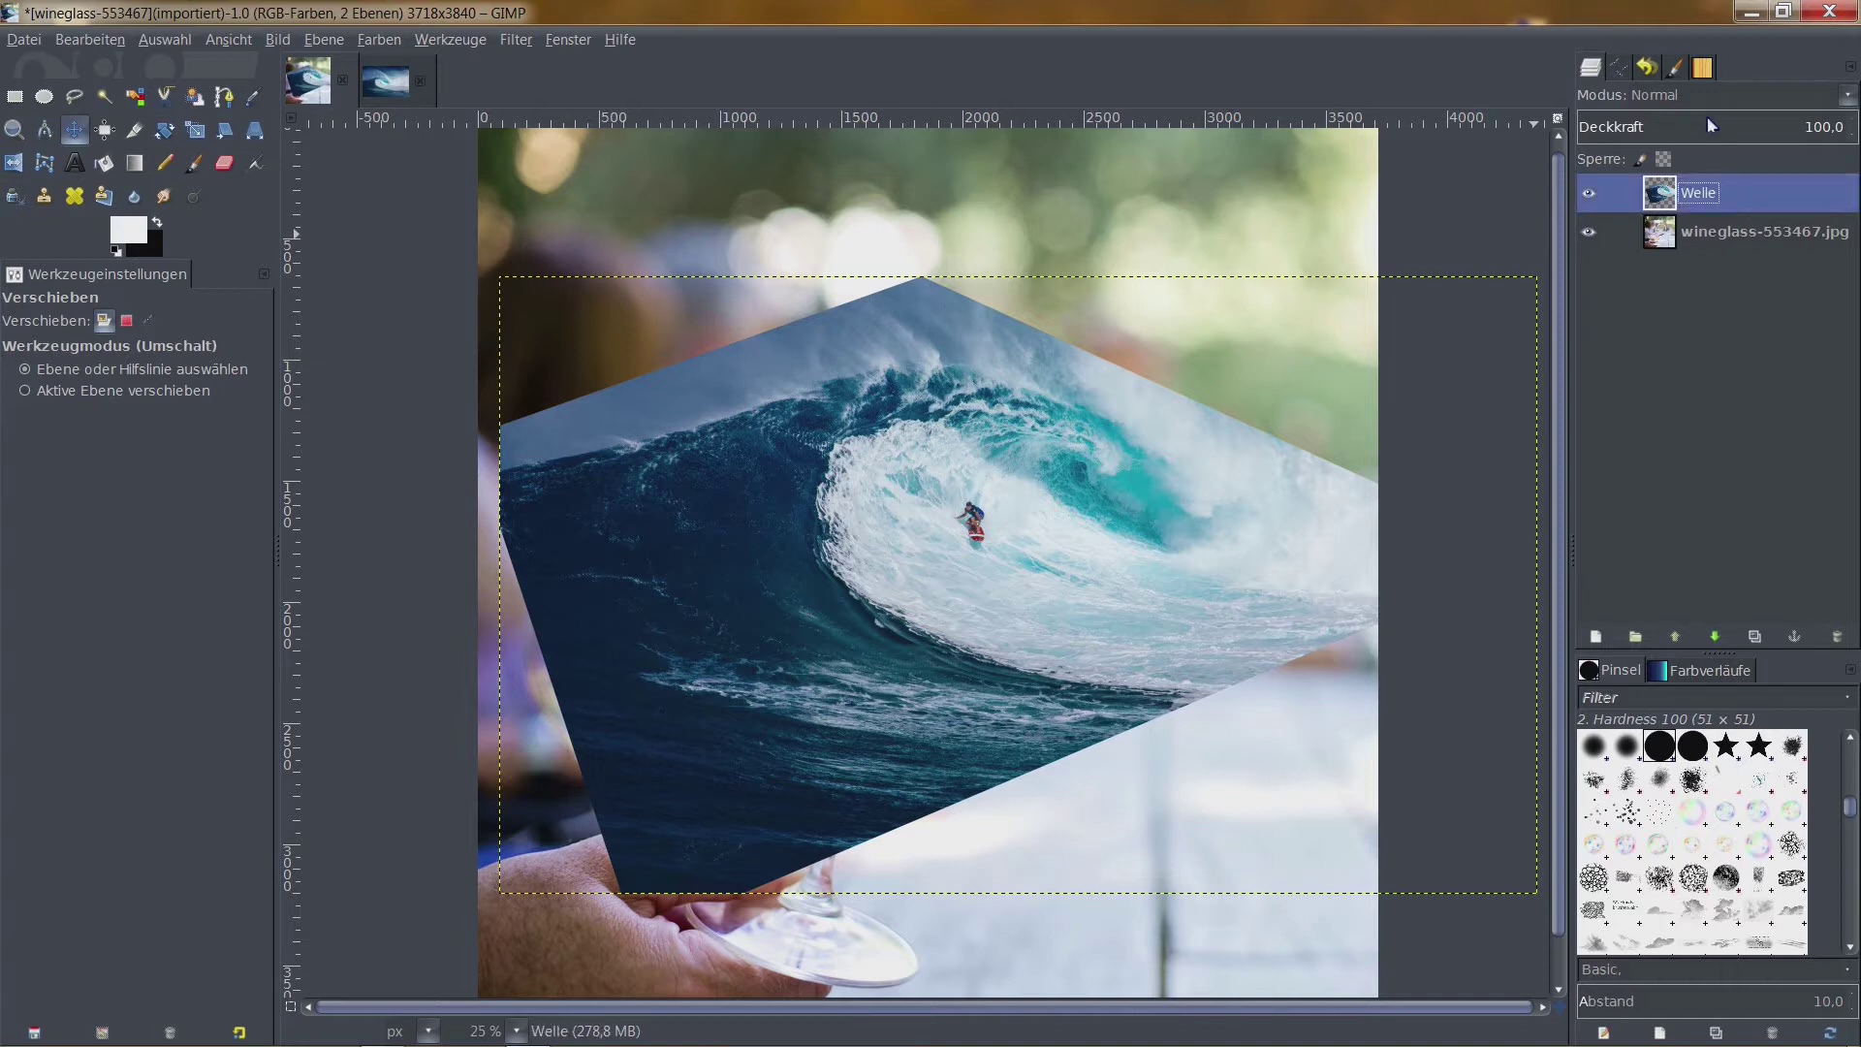
Set Welle's opacity to 62.8 and nudge the wave inside the glass bowl
left_click(1677, 117)
mouse_move(1678, 124)
left_mouse_down()
mouse_move(1636, 120)
mouse_move(1752, 128)
left_mouse_up()
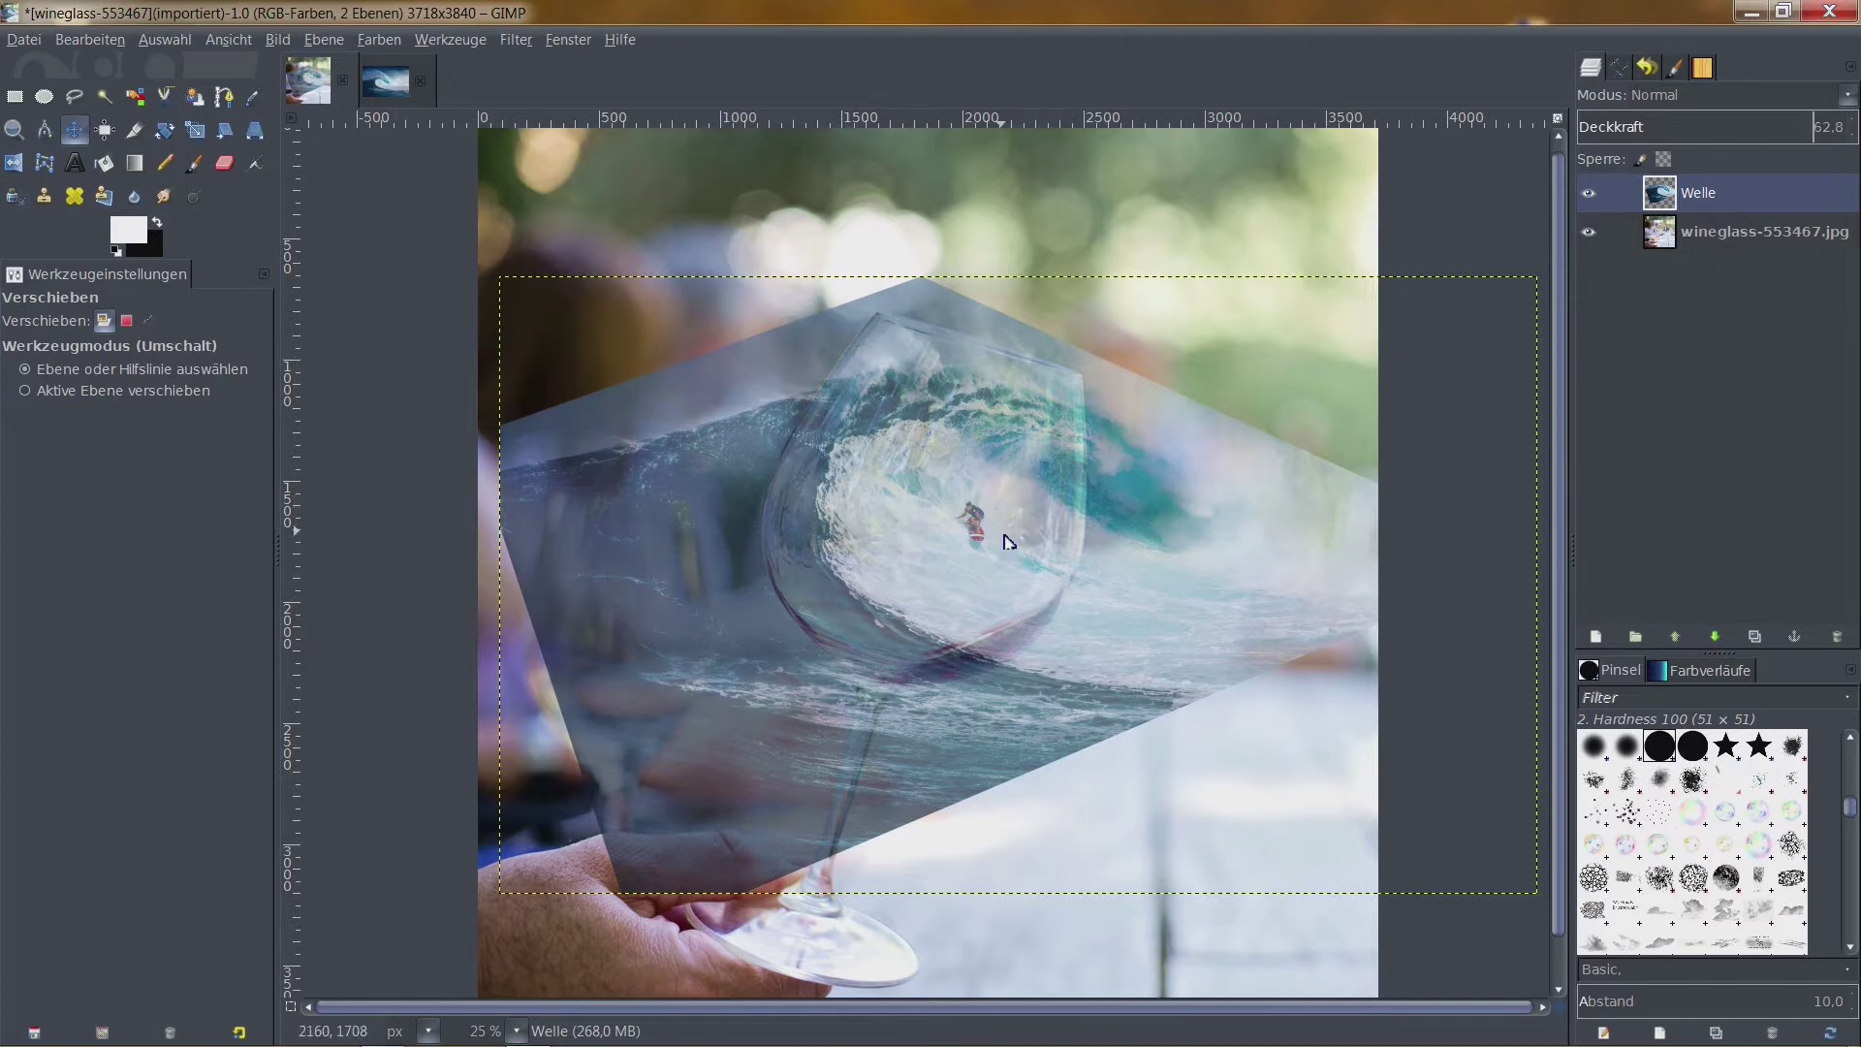
left_click_drag(1001, 545, 973, 559)
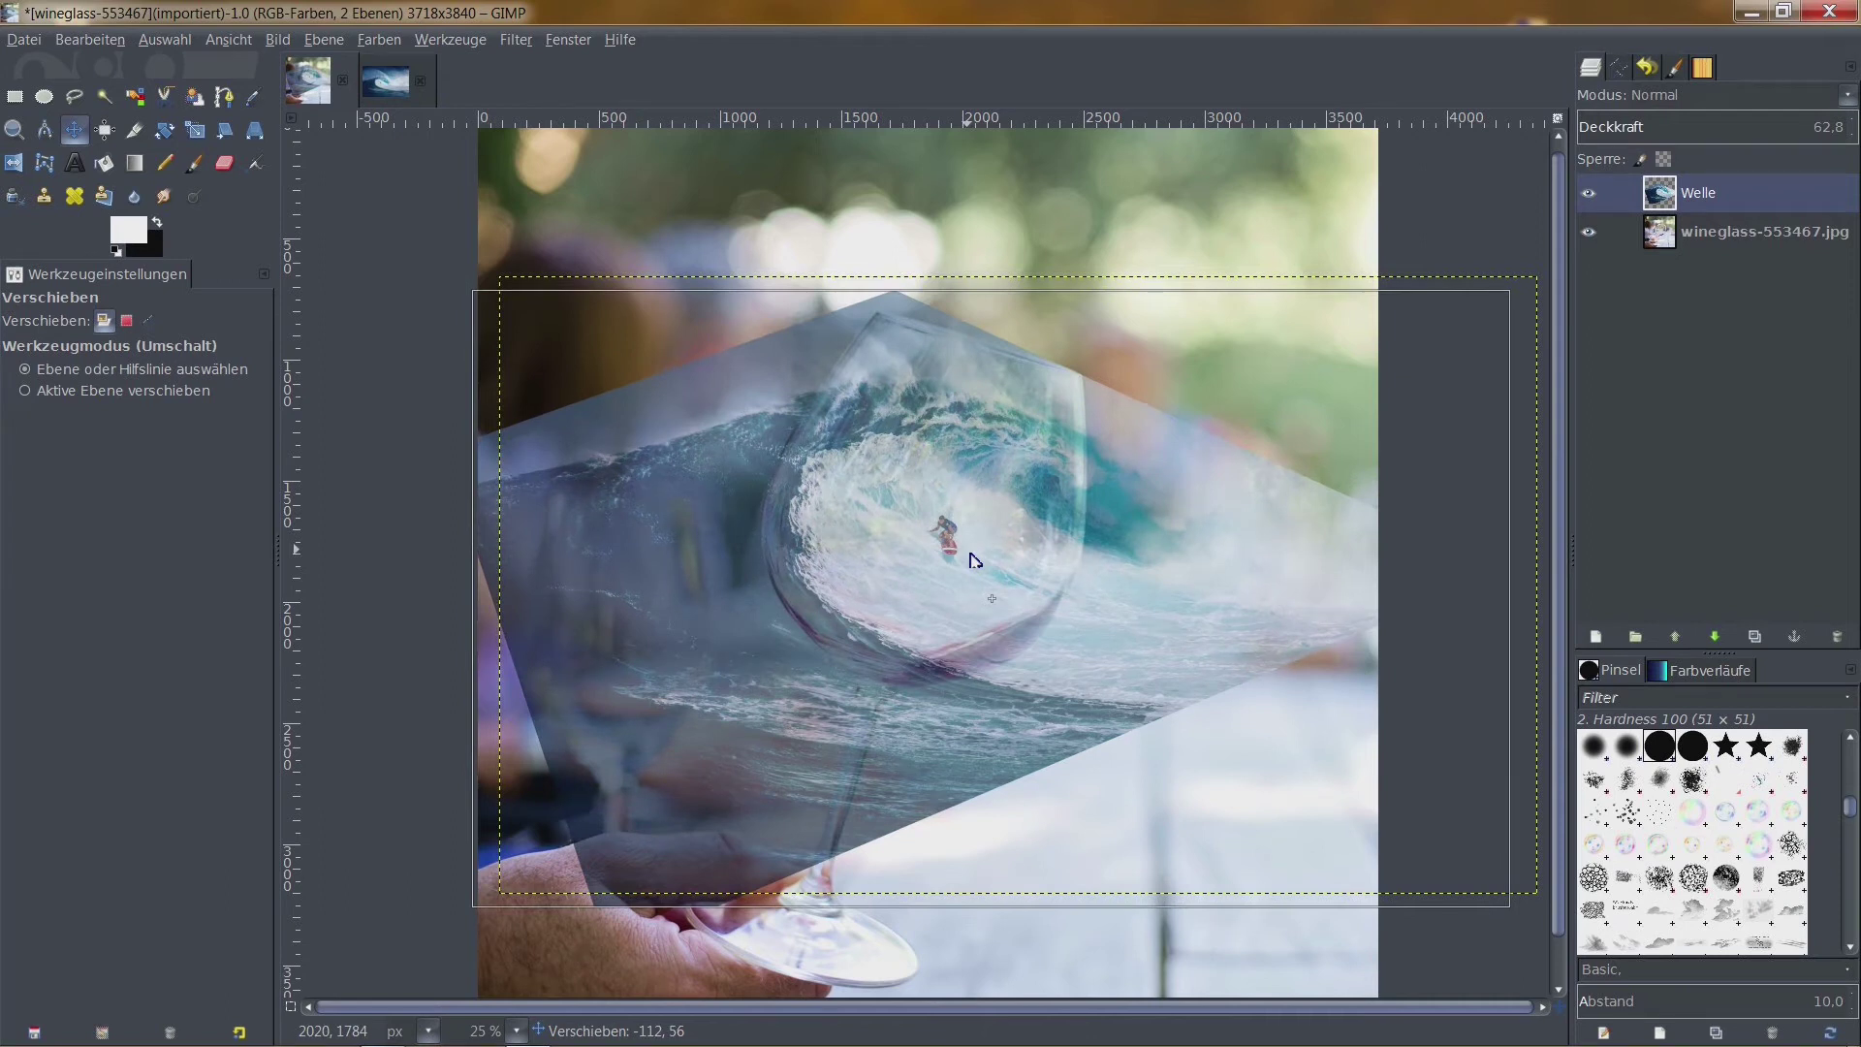
left_click_drag(974, 560, 947, 580)
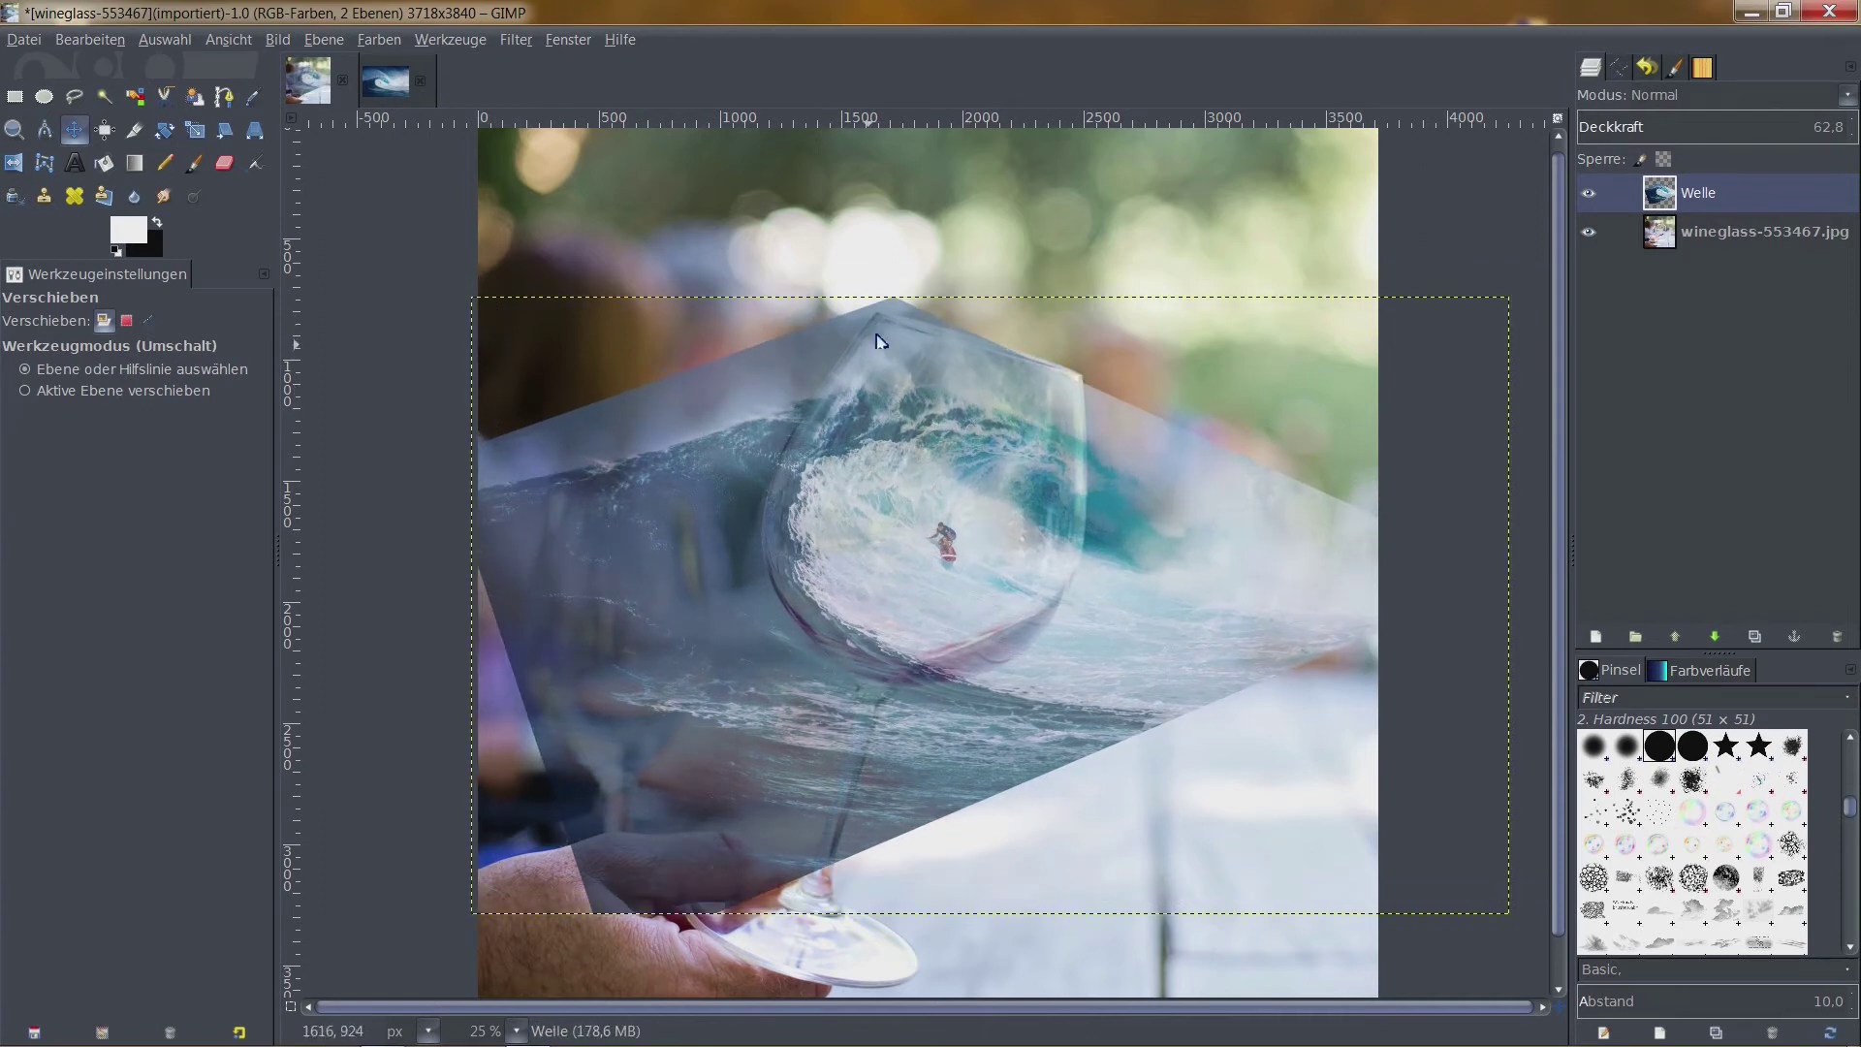
left_click_drag(958, 582, 944, 585)
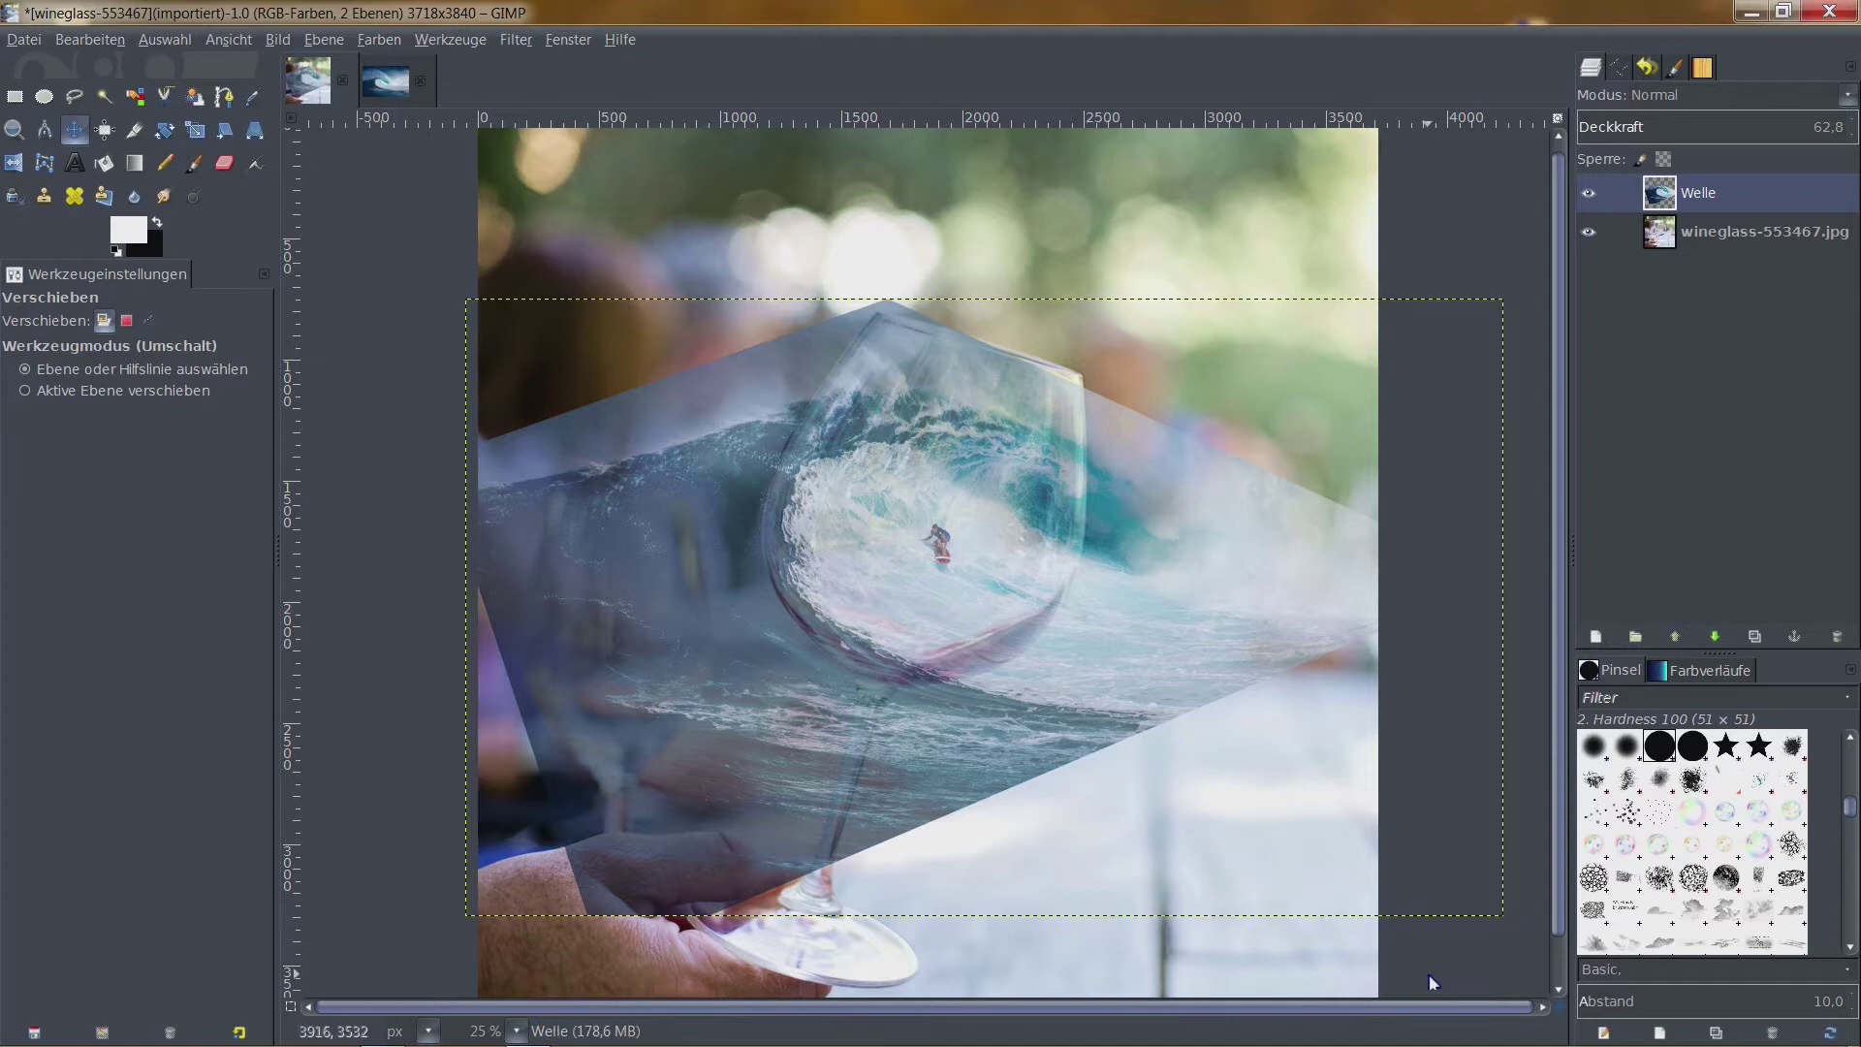
Add a Weiß (full opacity) layer mask to the Welle layer
right_click(1702, 193)
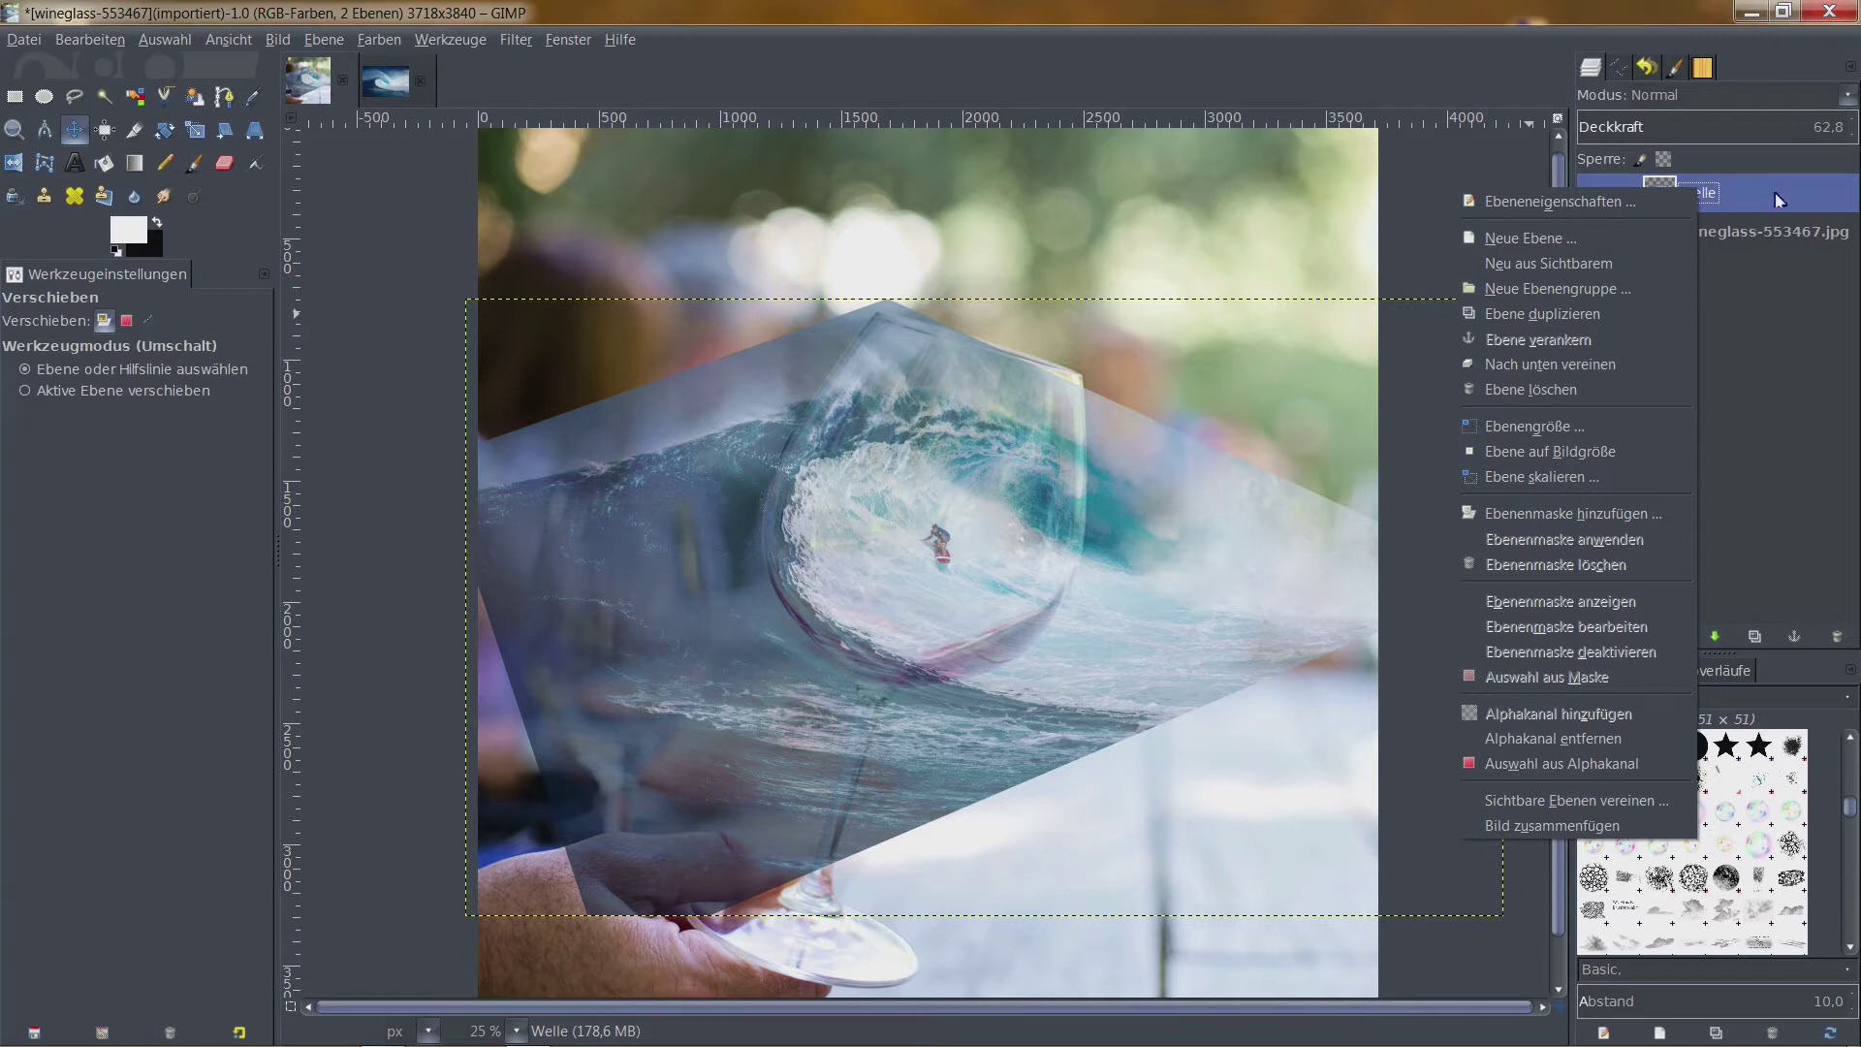
left_click(1750, 203)
right_click(1755, 202)
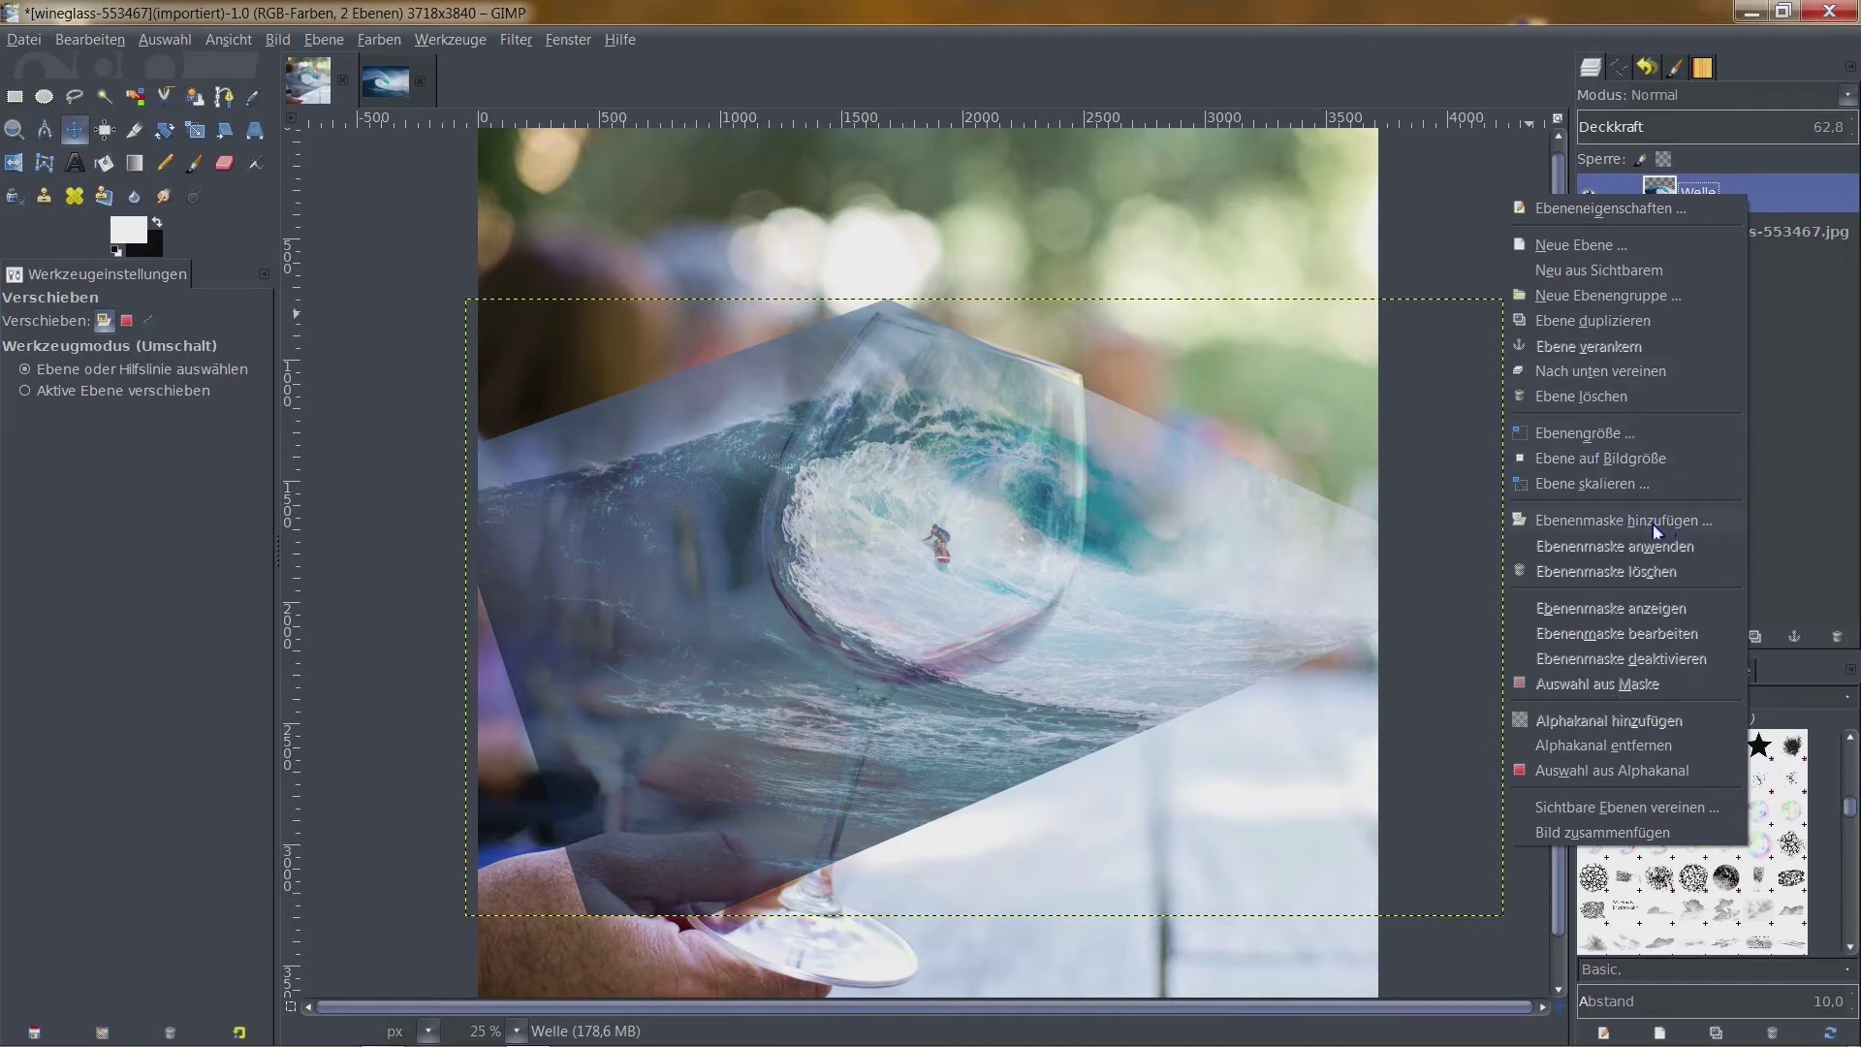
left_click(1604, 532)
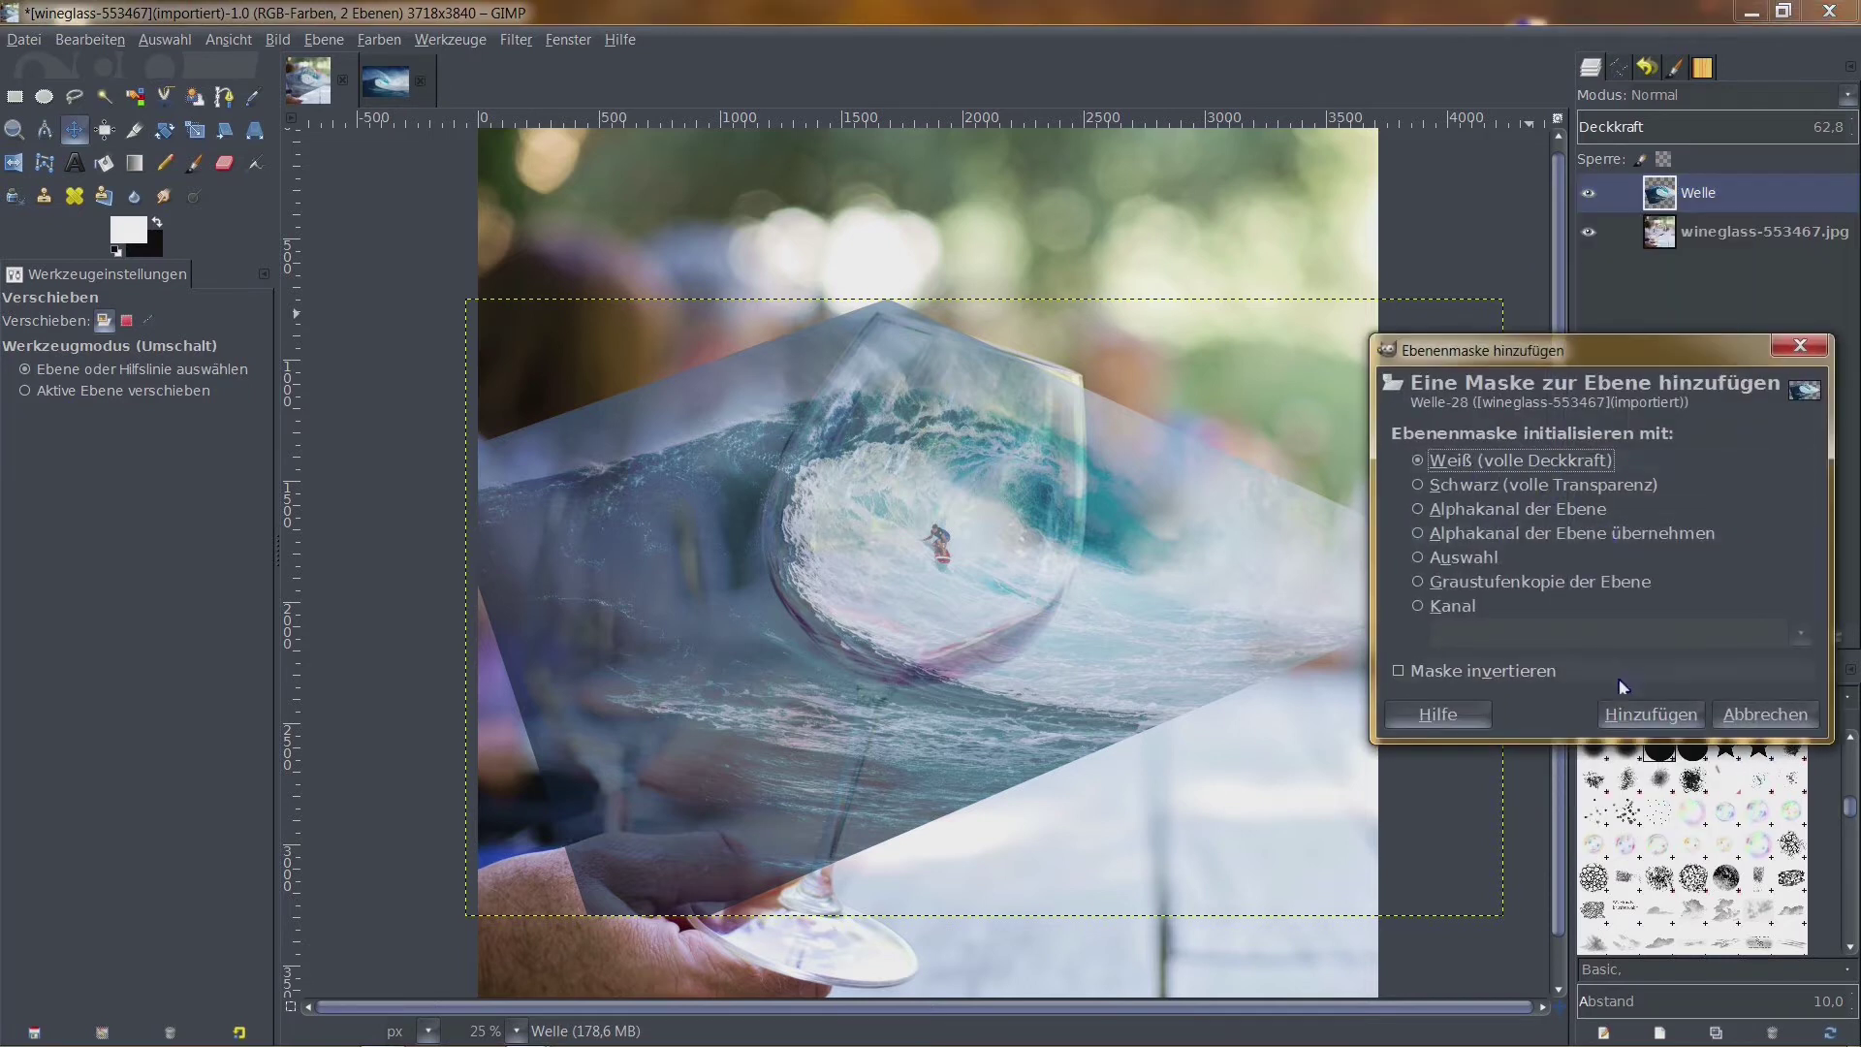
left_click(1650, 714)
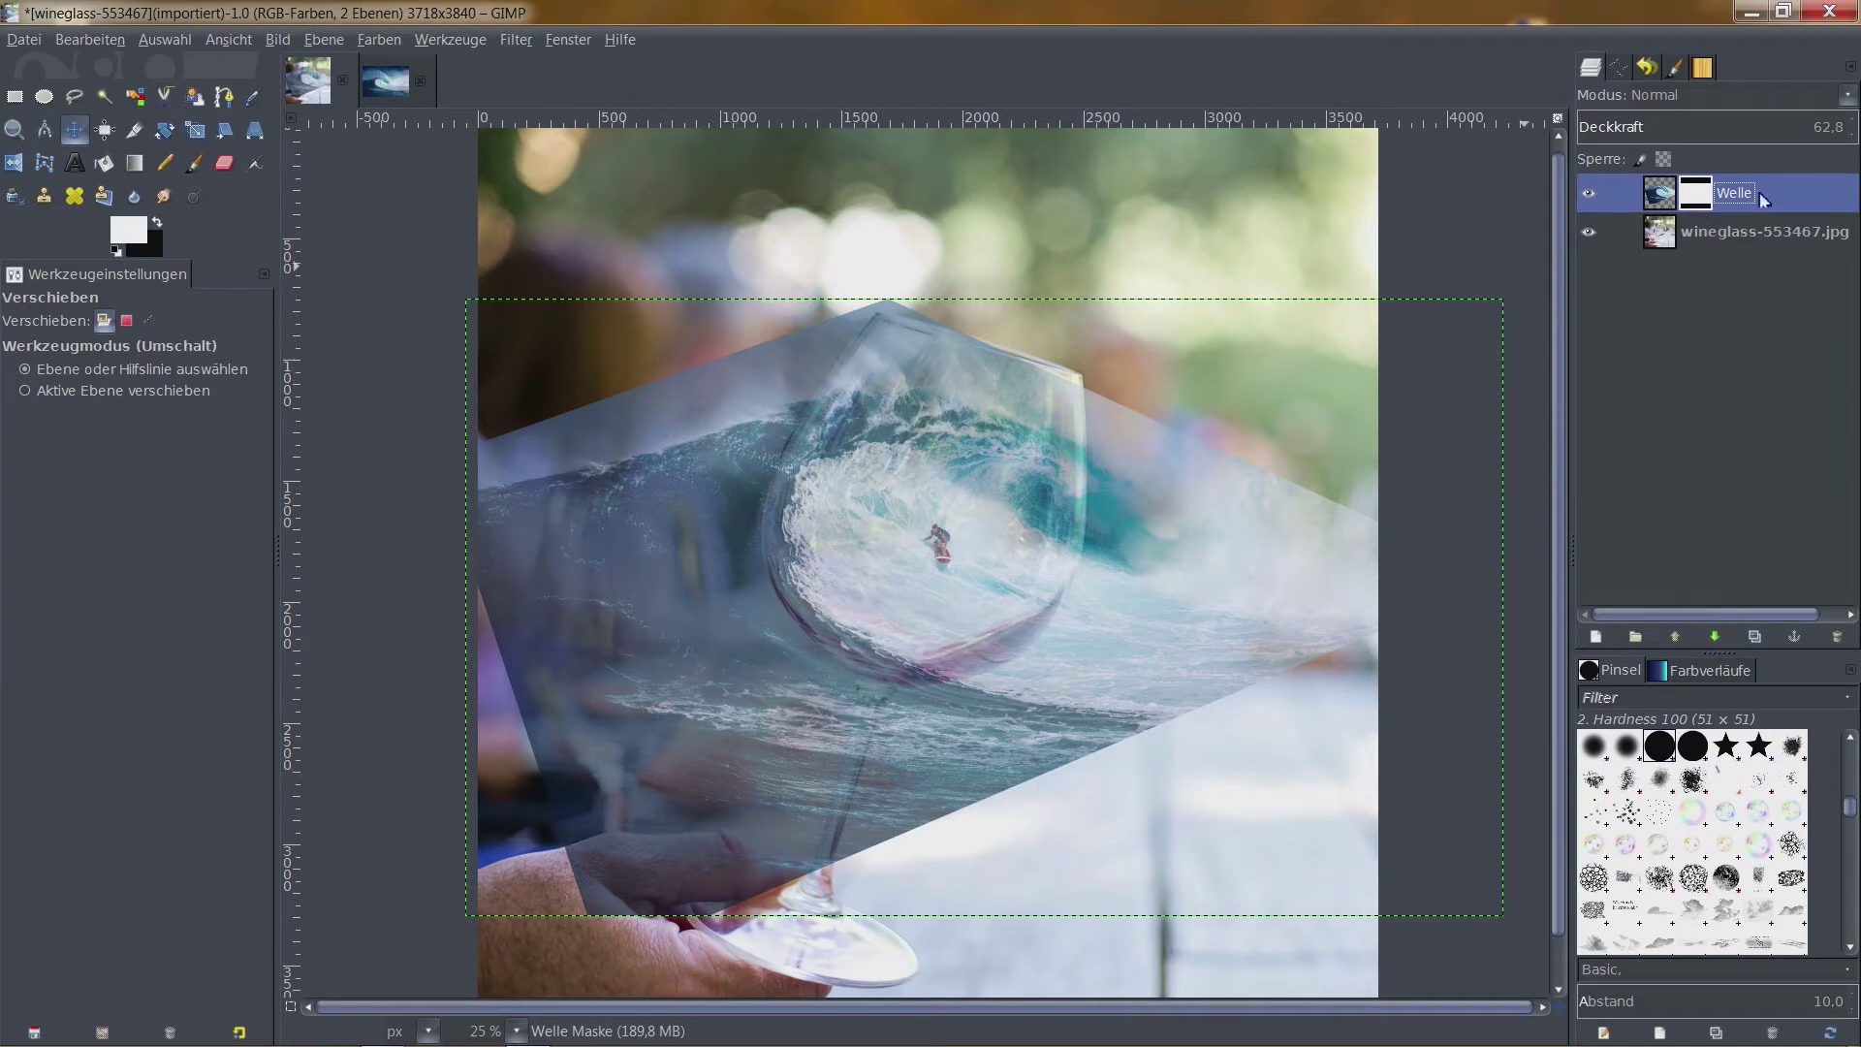
double_click(1703, 208)
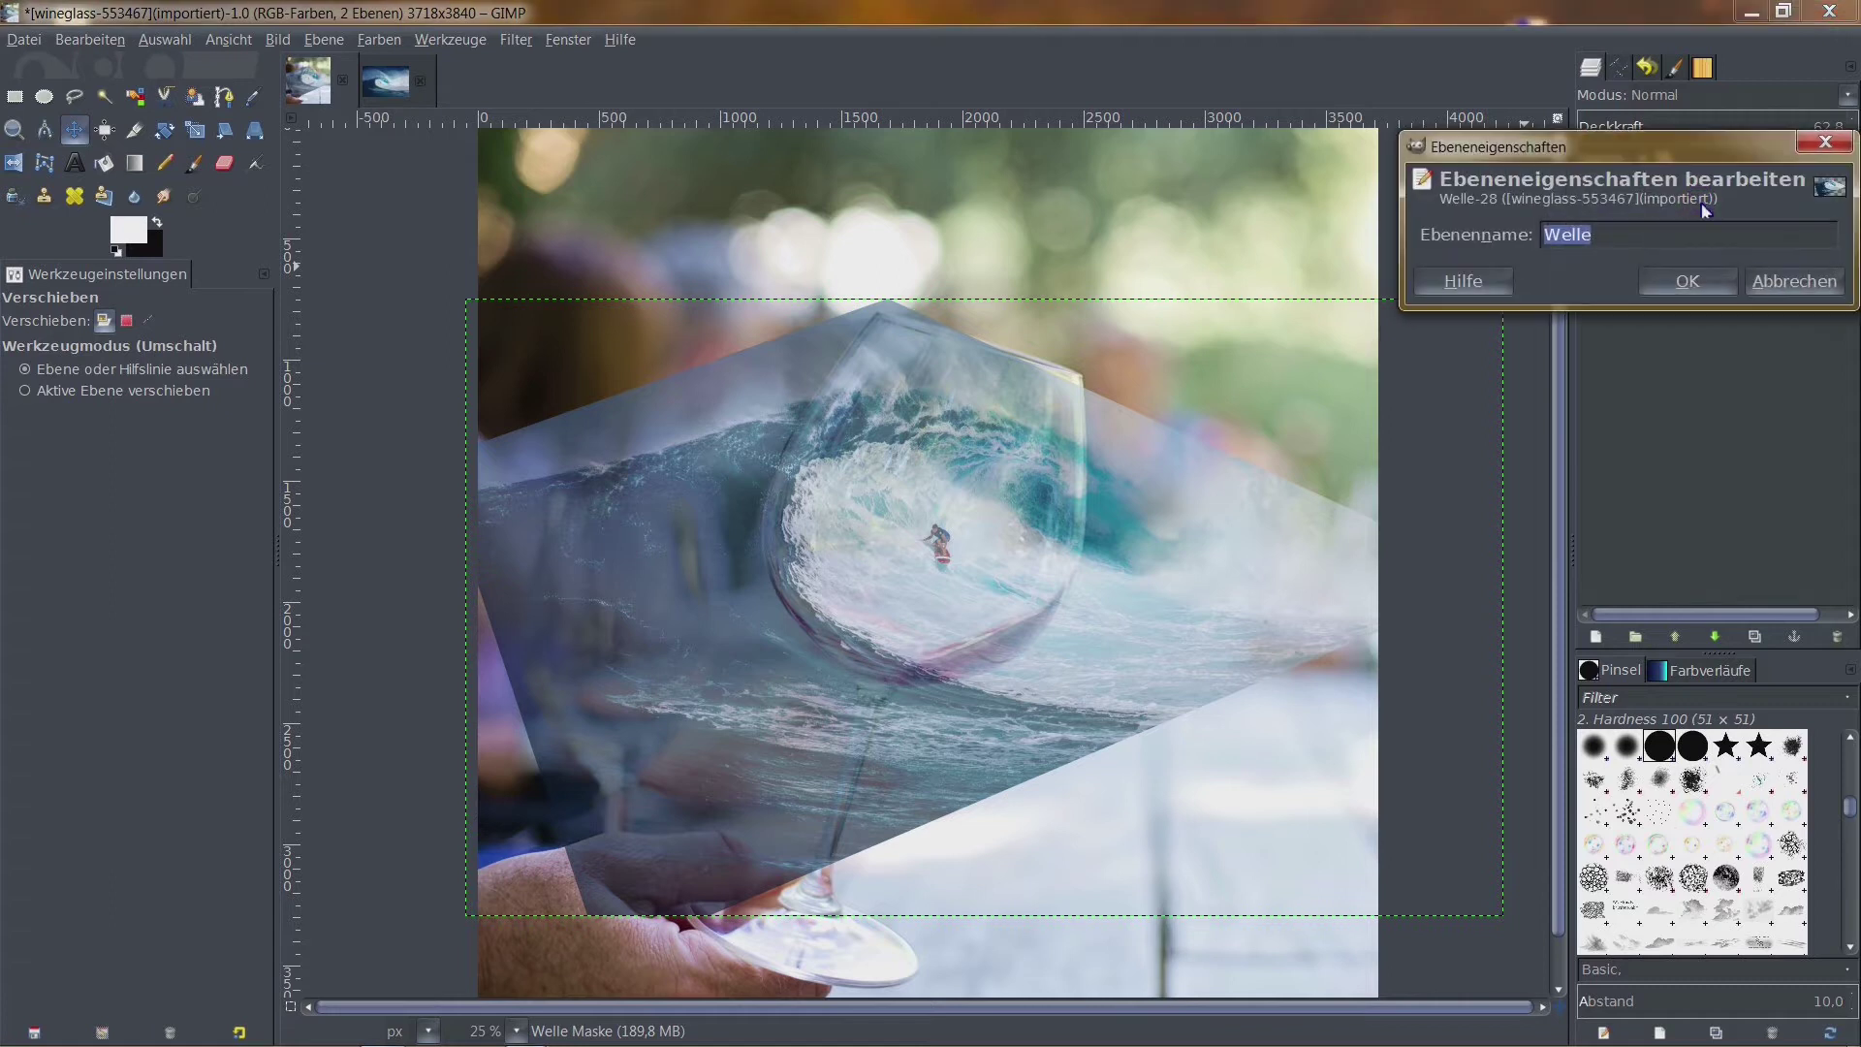
left_click(1794, 283)
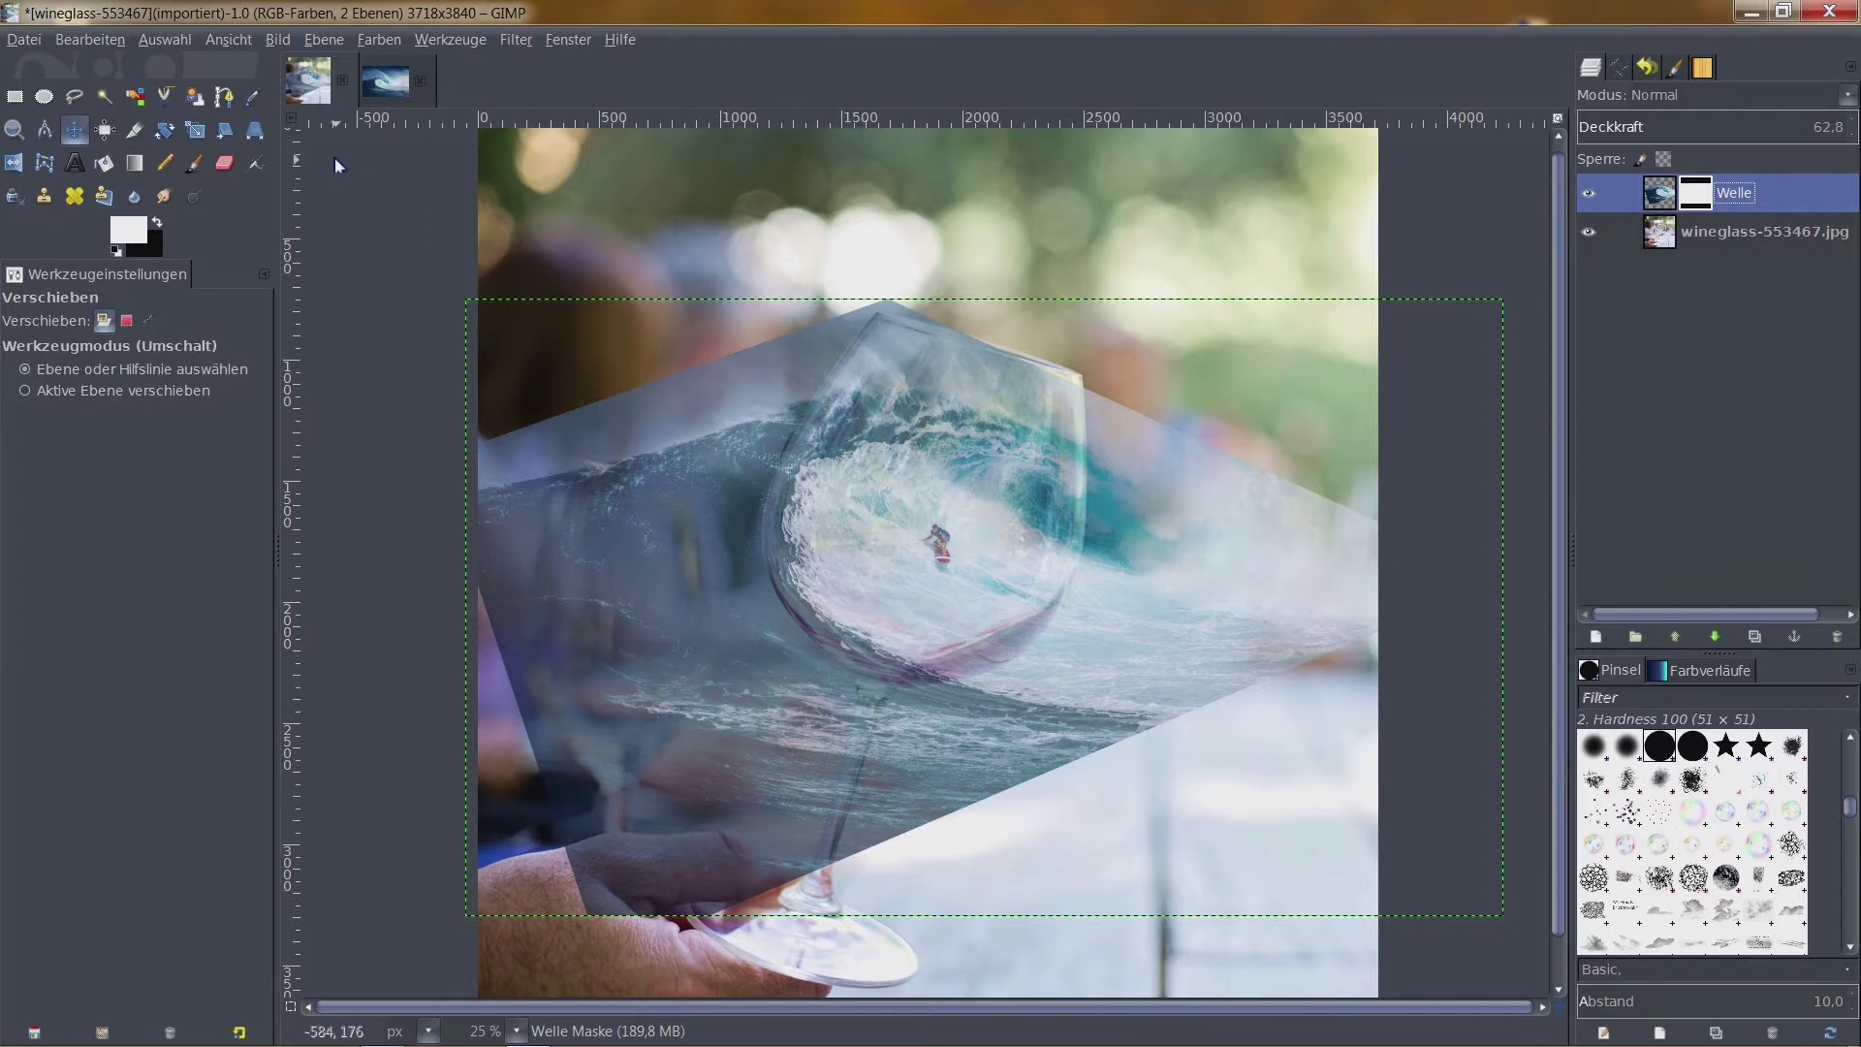
Start a path with anchors at the glass rim tip and the bottom of the bowl's left curve
left_click(225, 97)
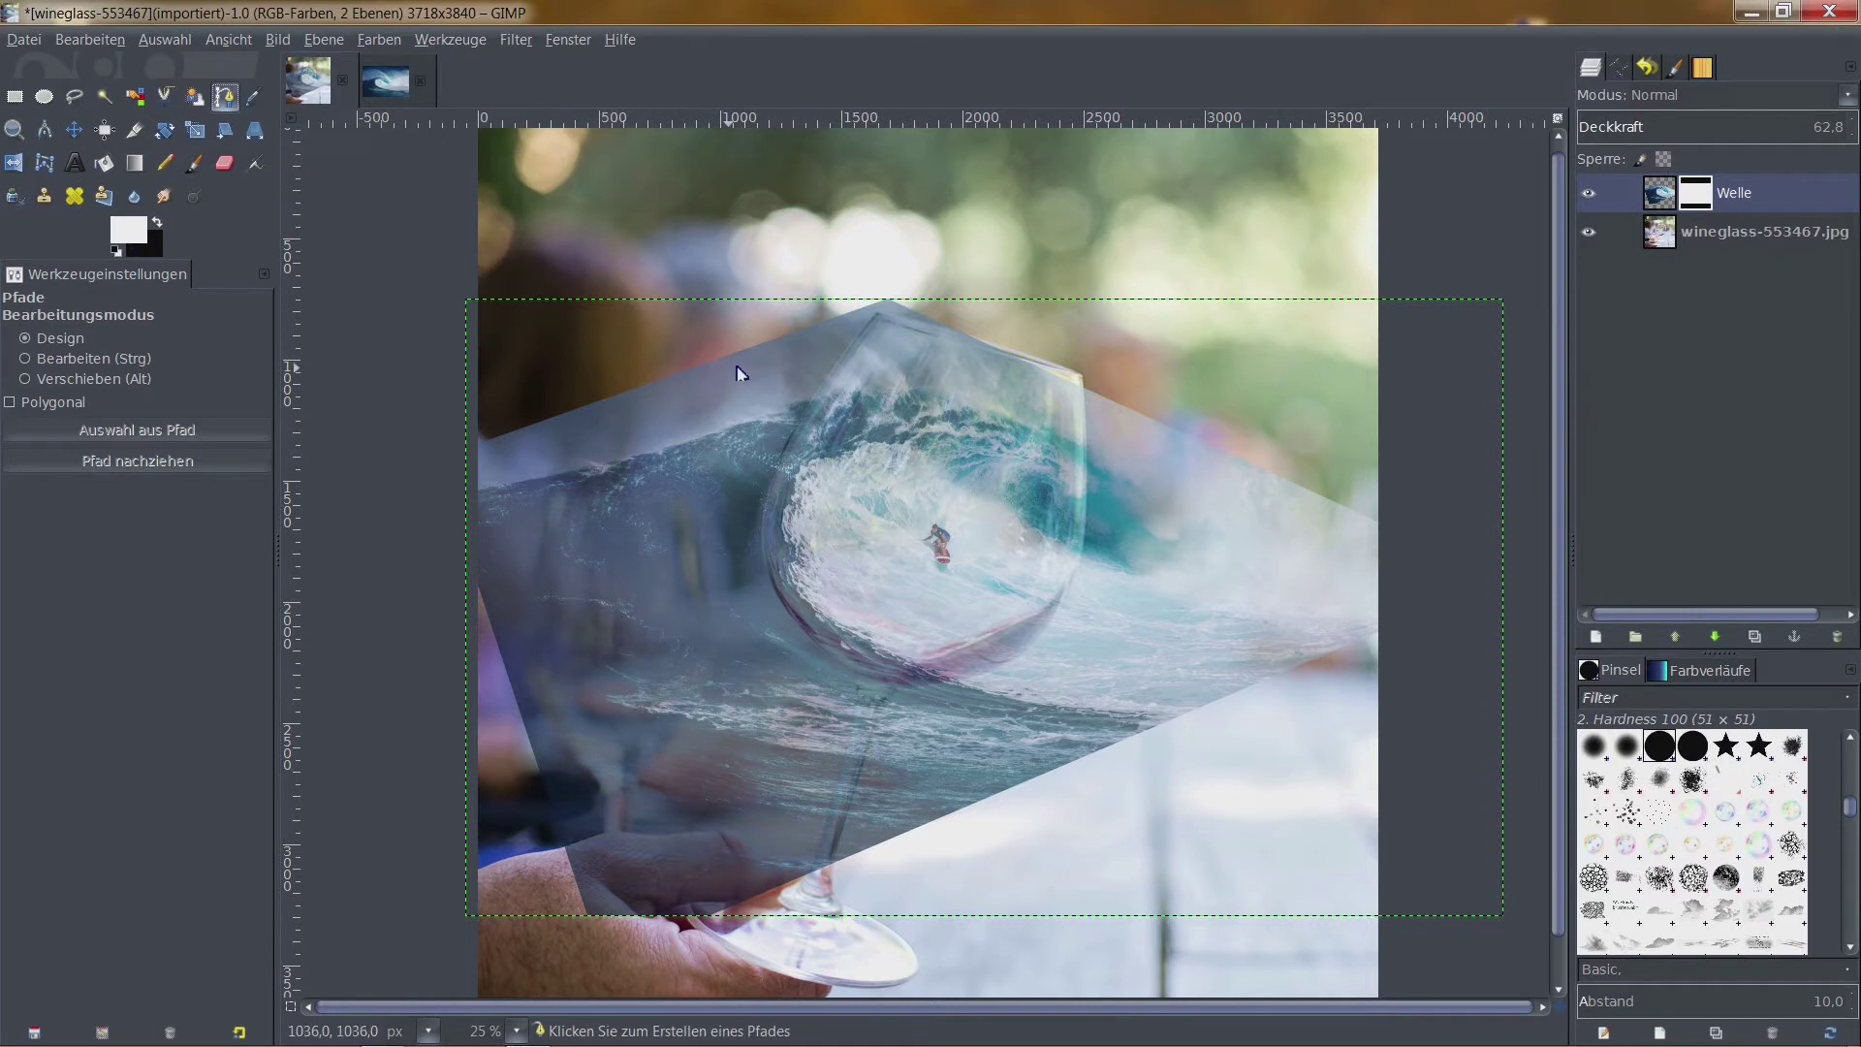
scroll(756, 364, "up", 2)
scroll(914, 345, "left", 2)
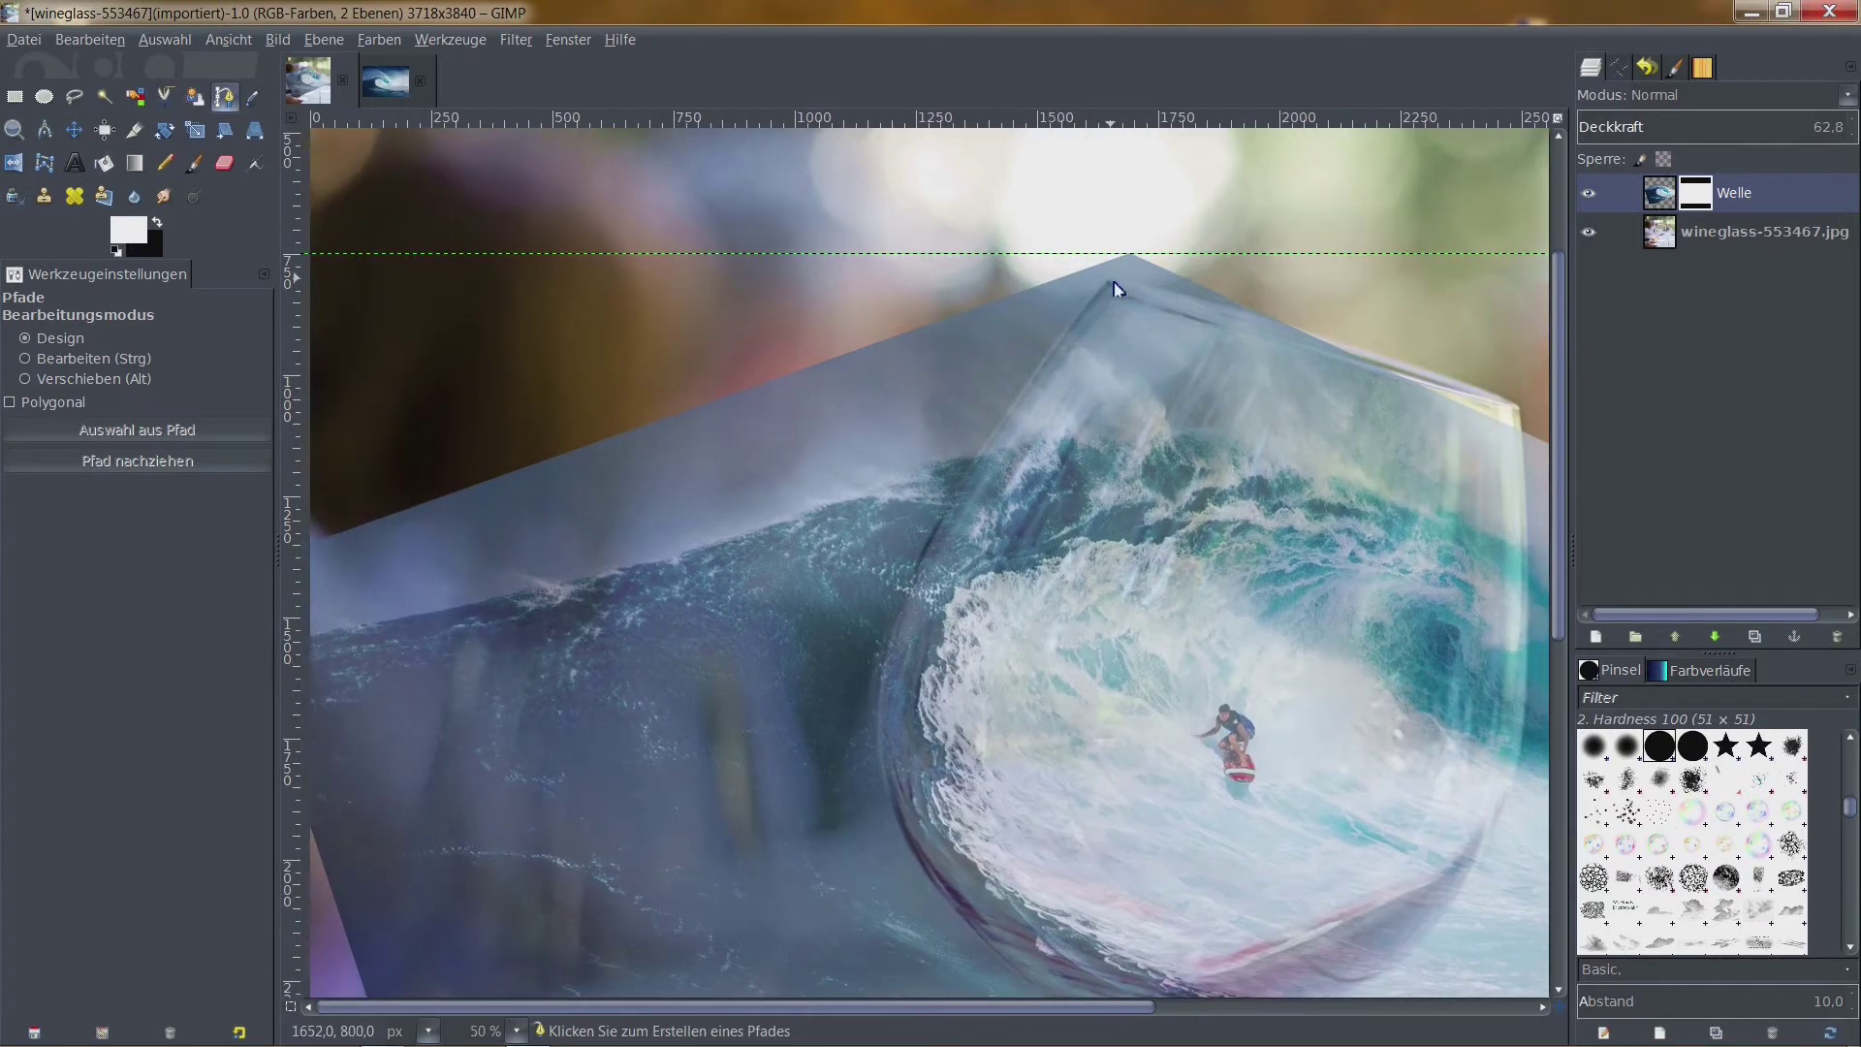
left_click(1108, 279)
left_click_drag(1110, 283, 1090, 302)
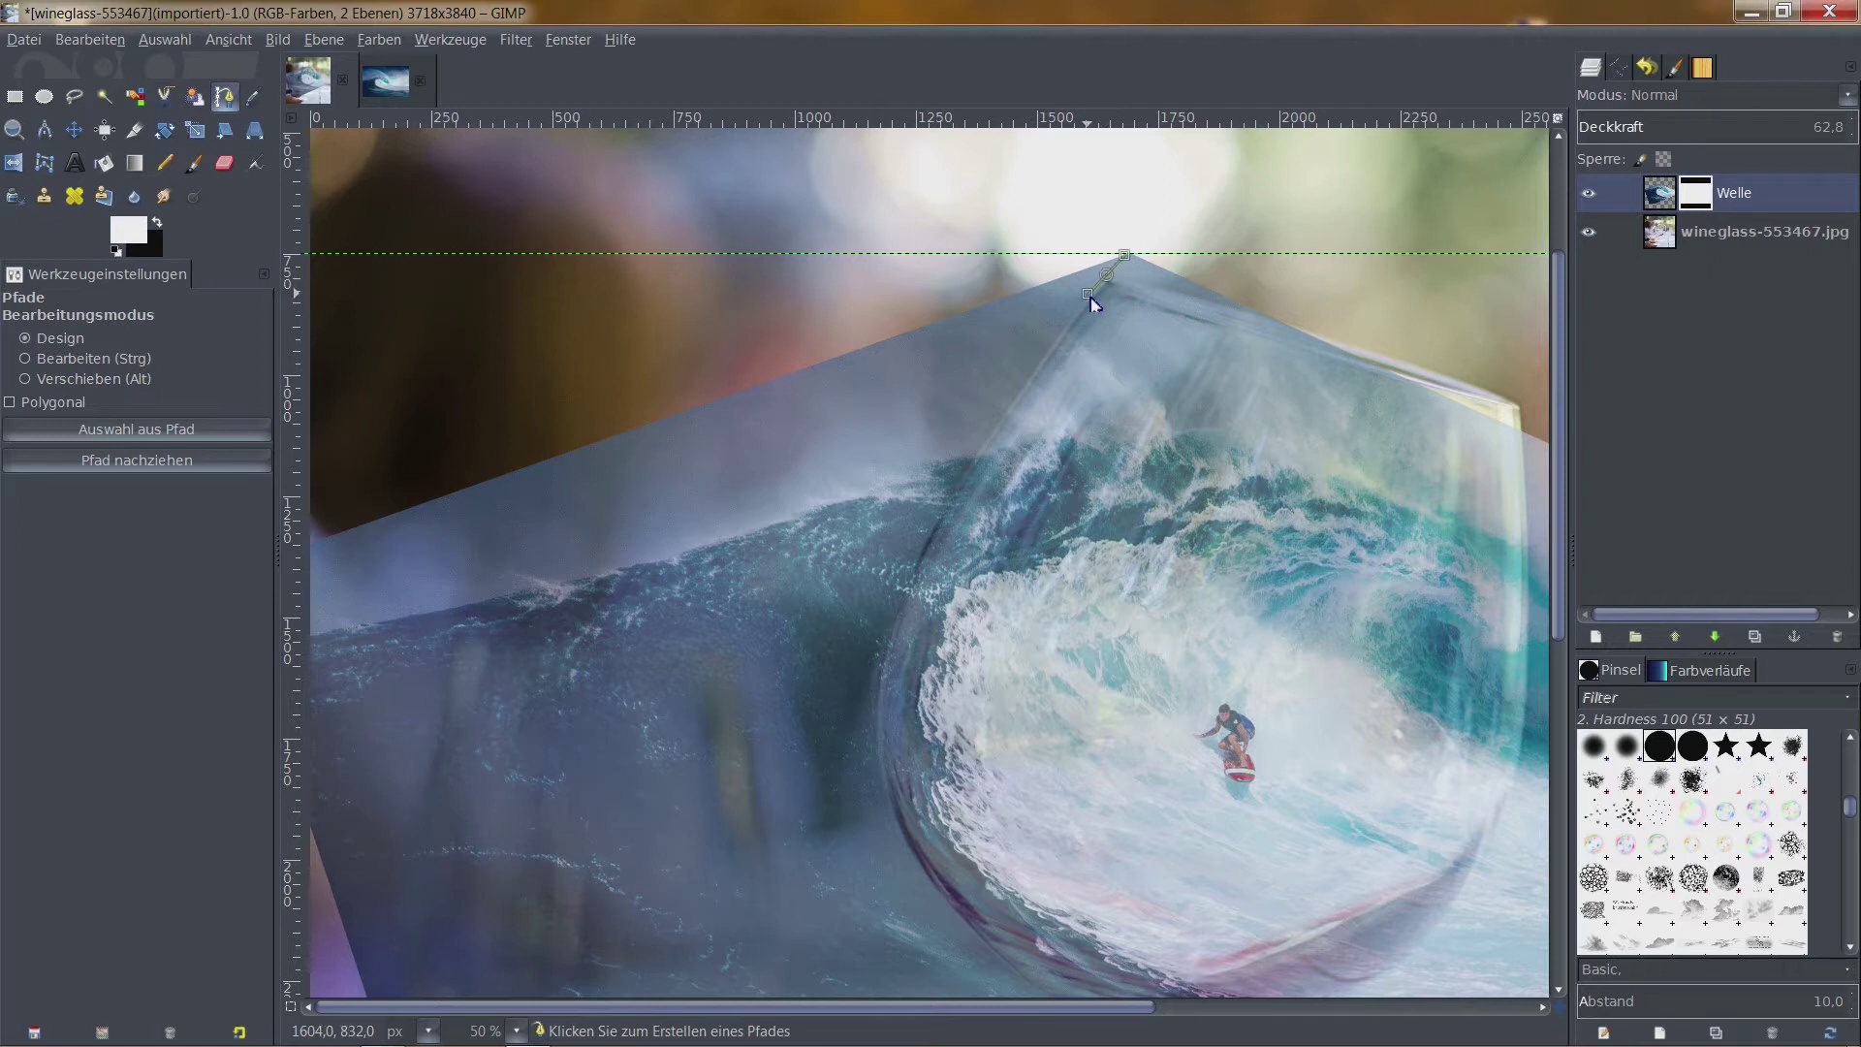
scroll(1076, 320, "down", 2)
scroll(921, 300, "right", 3)
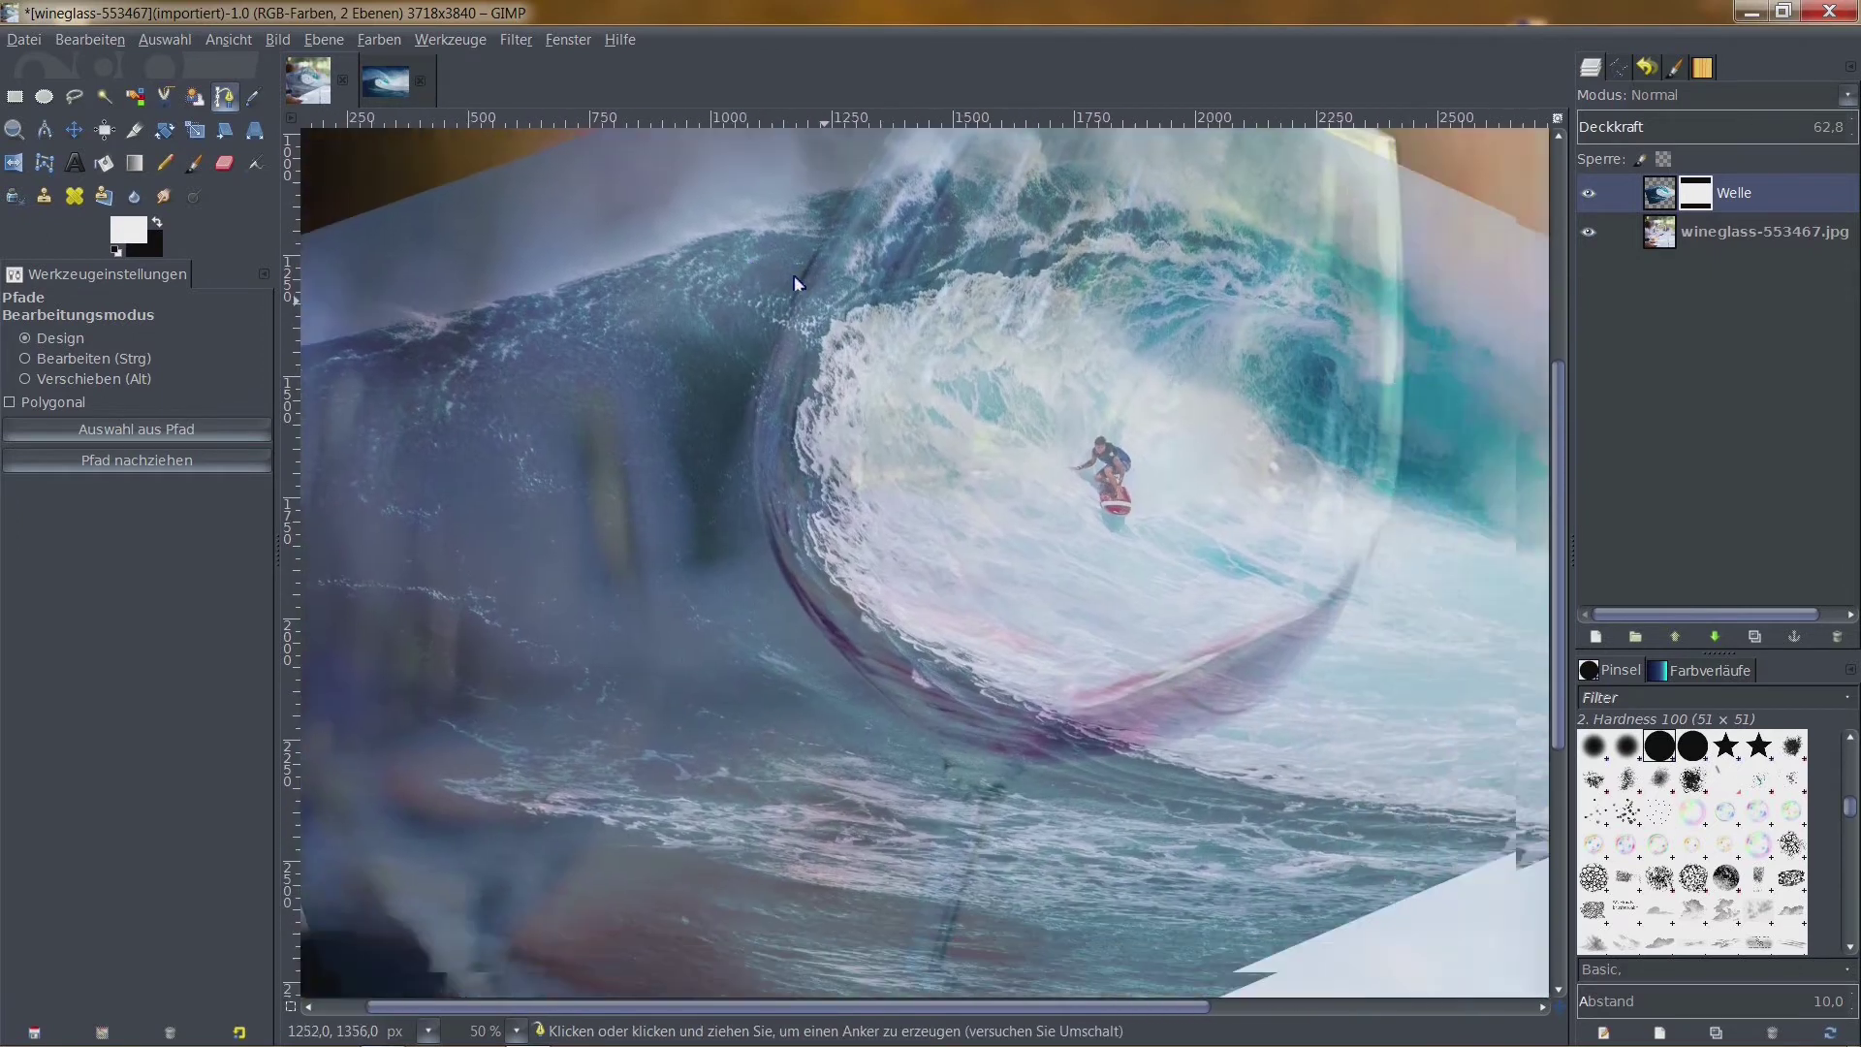
scroll(795, 281, "down", 1)
scroll(794, 281, "right", 1)
left_click(913, 713)
mouse_move(912, 712)
left_mouse_down()
mouse_move(1274, 878)
mouse_move(1316, 938)
mouse_move(1299, 945)
left_mouse_up()
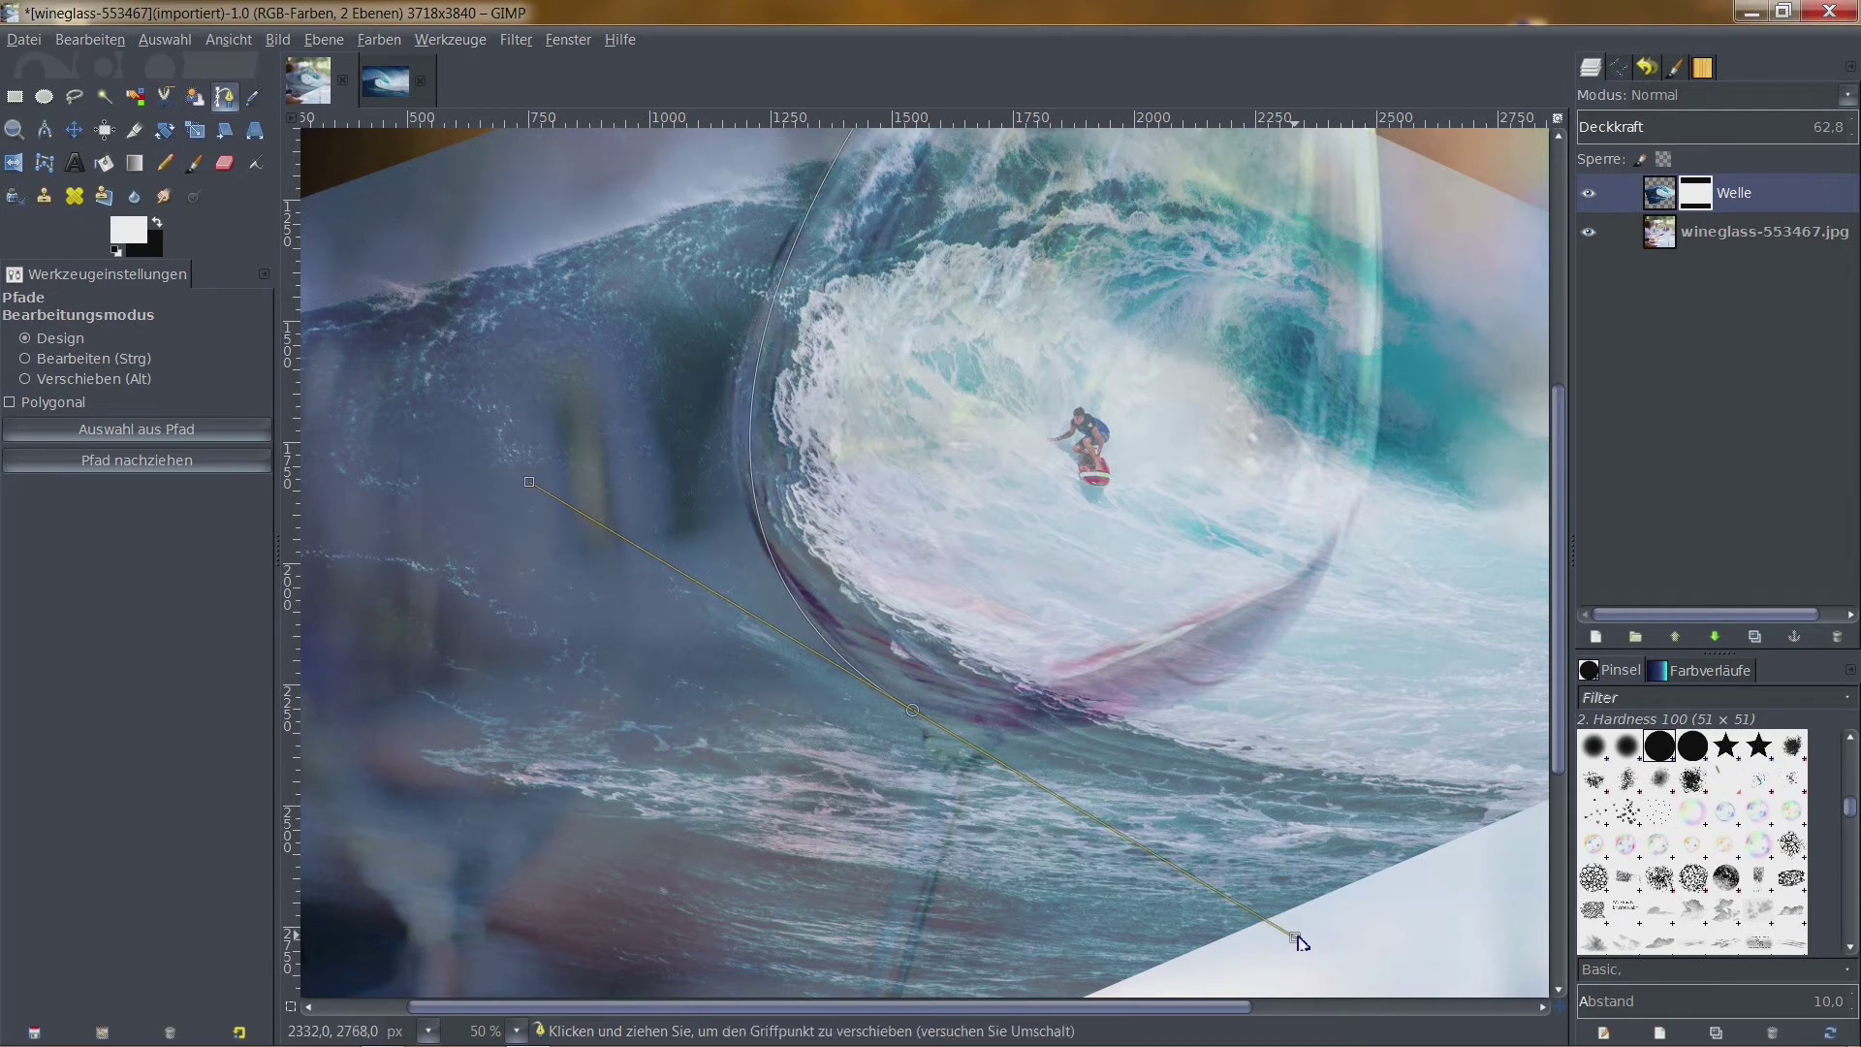
Reshape the path curves to follow the bowl's left edge down to its bottom
scroll(1066, 417, "up", 5)
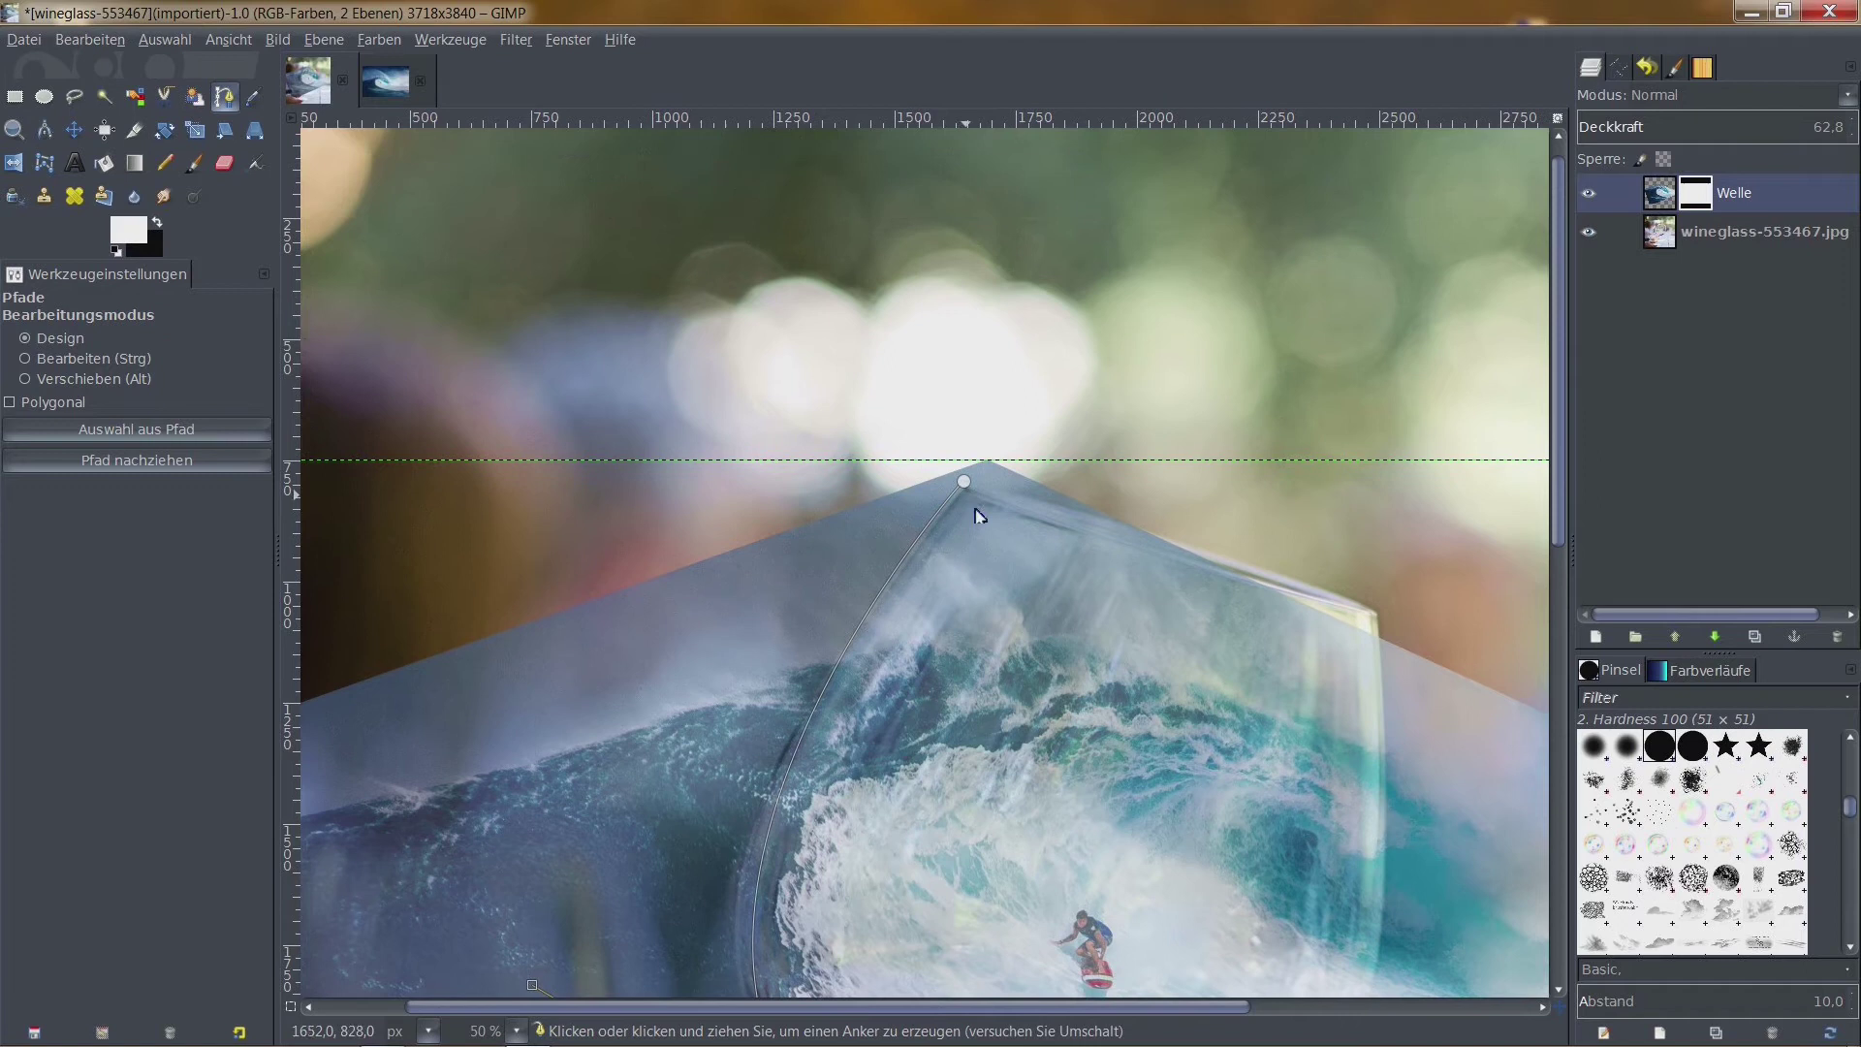
scroll(921, 659, "down", 4)
scroll(1018, 533, "left", 2)
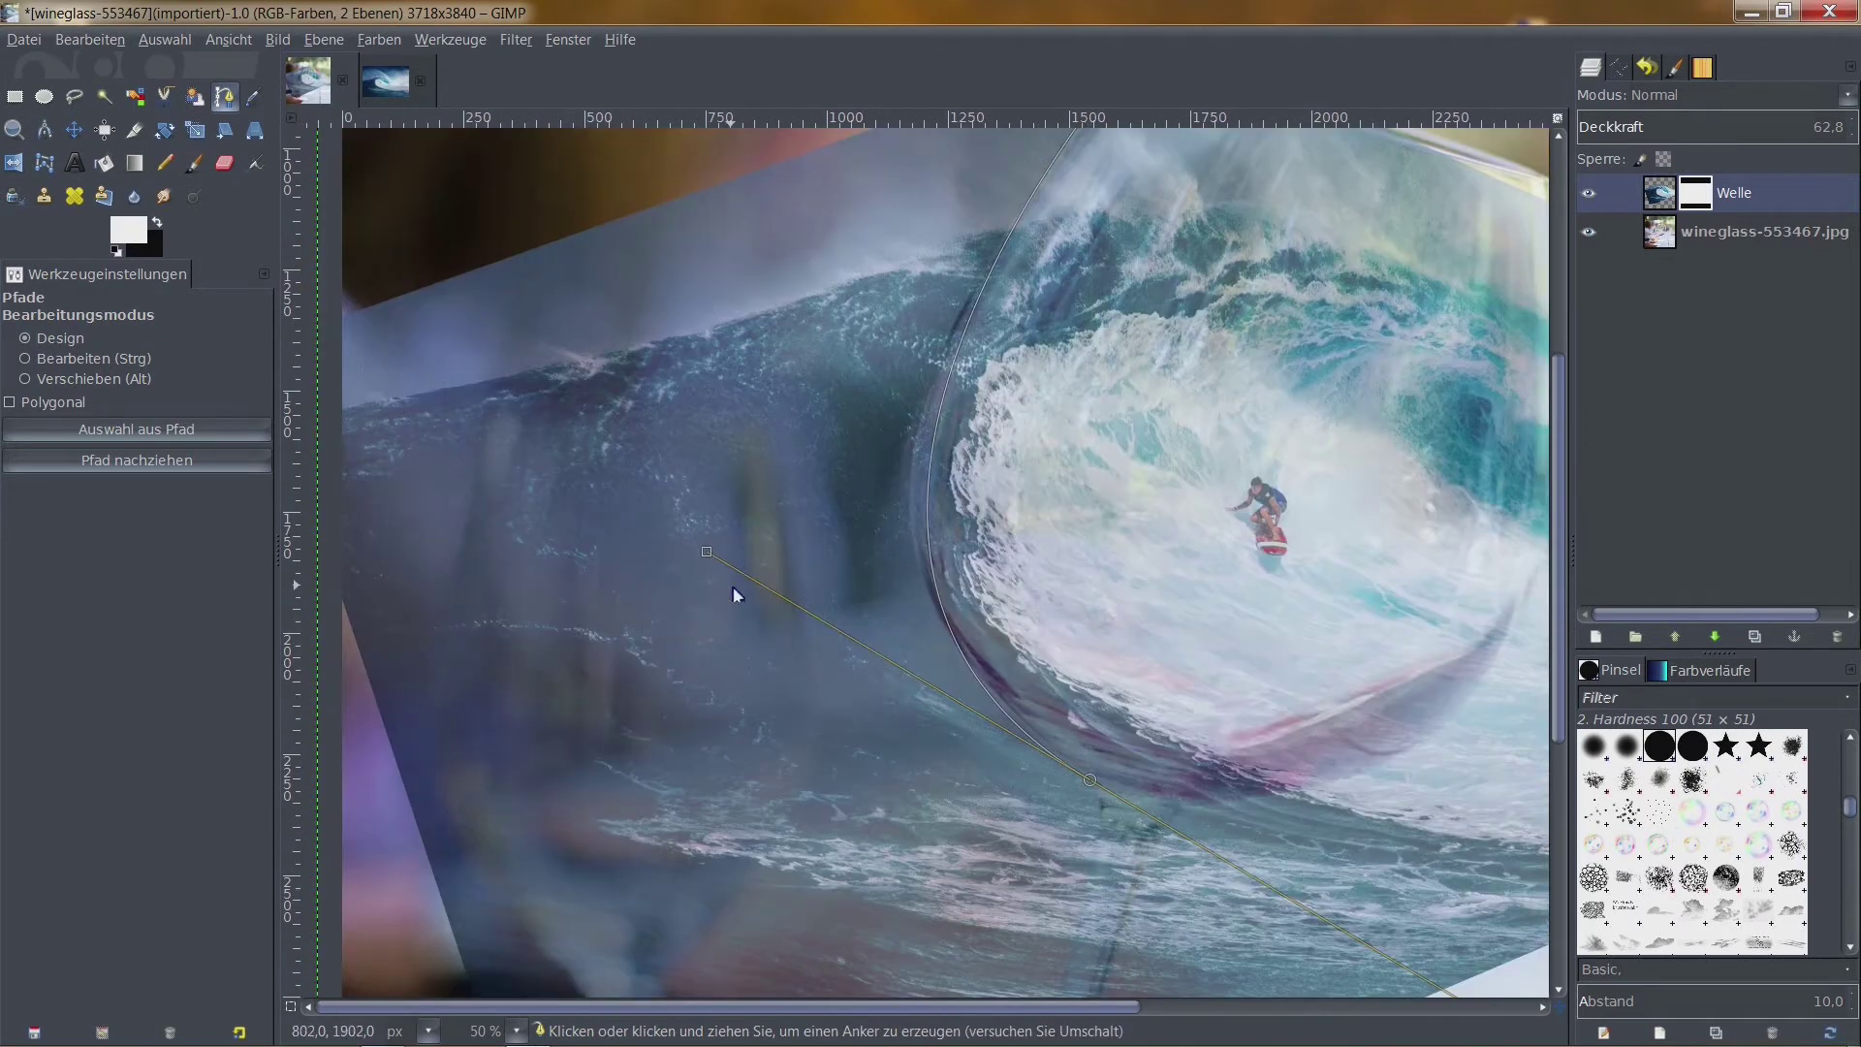
mouse_move(708, 553)
left_mouse_down()
mouse_move(654, 491)
mouse_move(707, 575)
mouse_move(704, 546)
left_mouse_up()
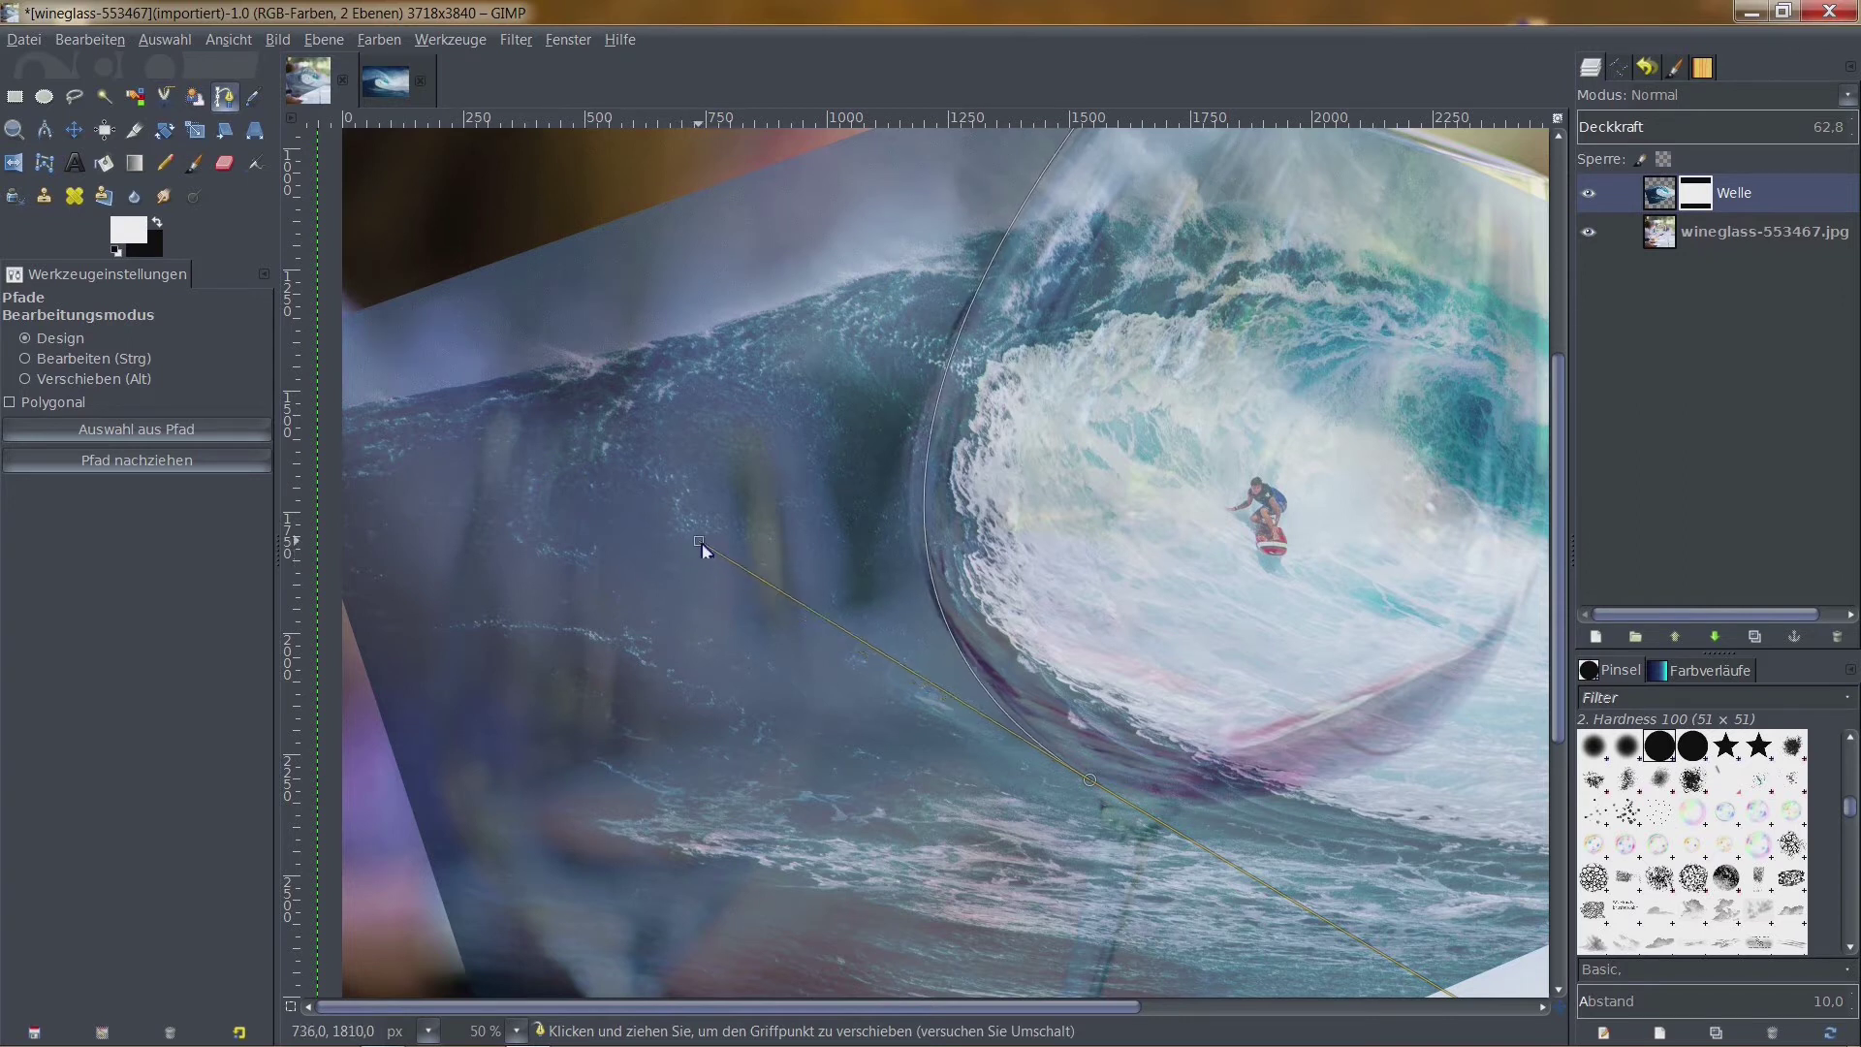
scroll(705, 546, "down", 1)
scroll(872, 523, "up", 5)
scroll(872, 524, "right", 3)
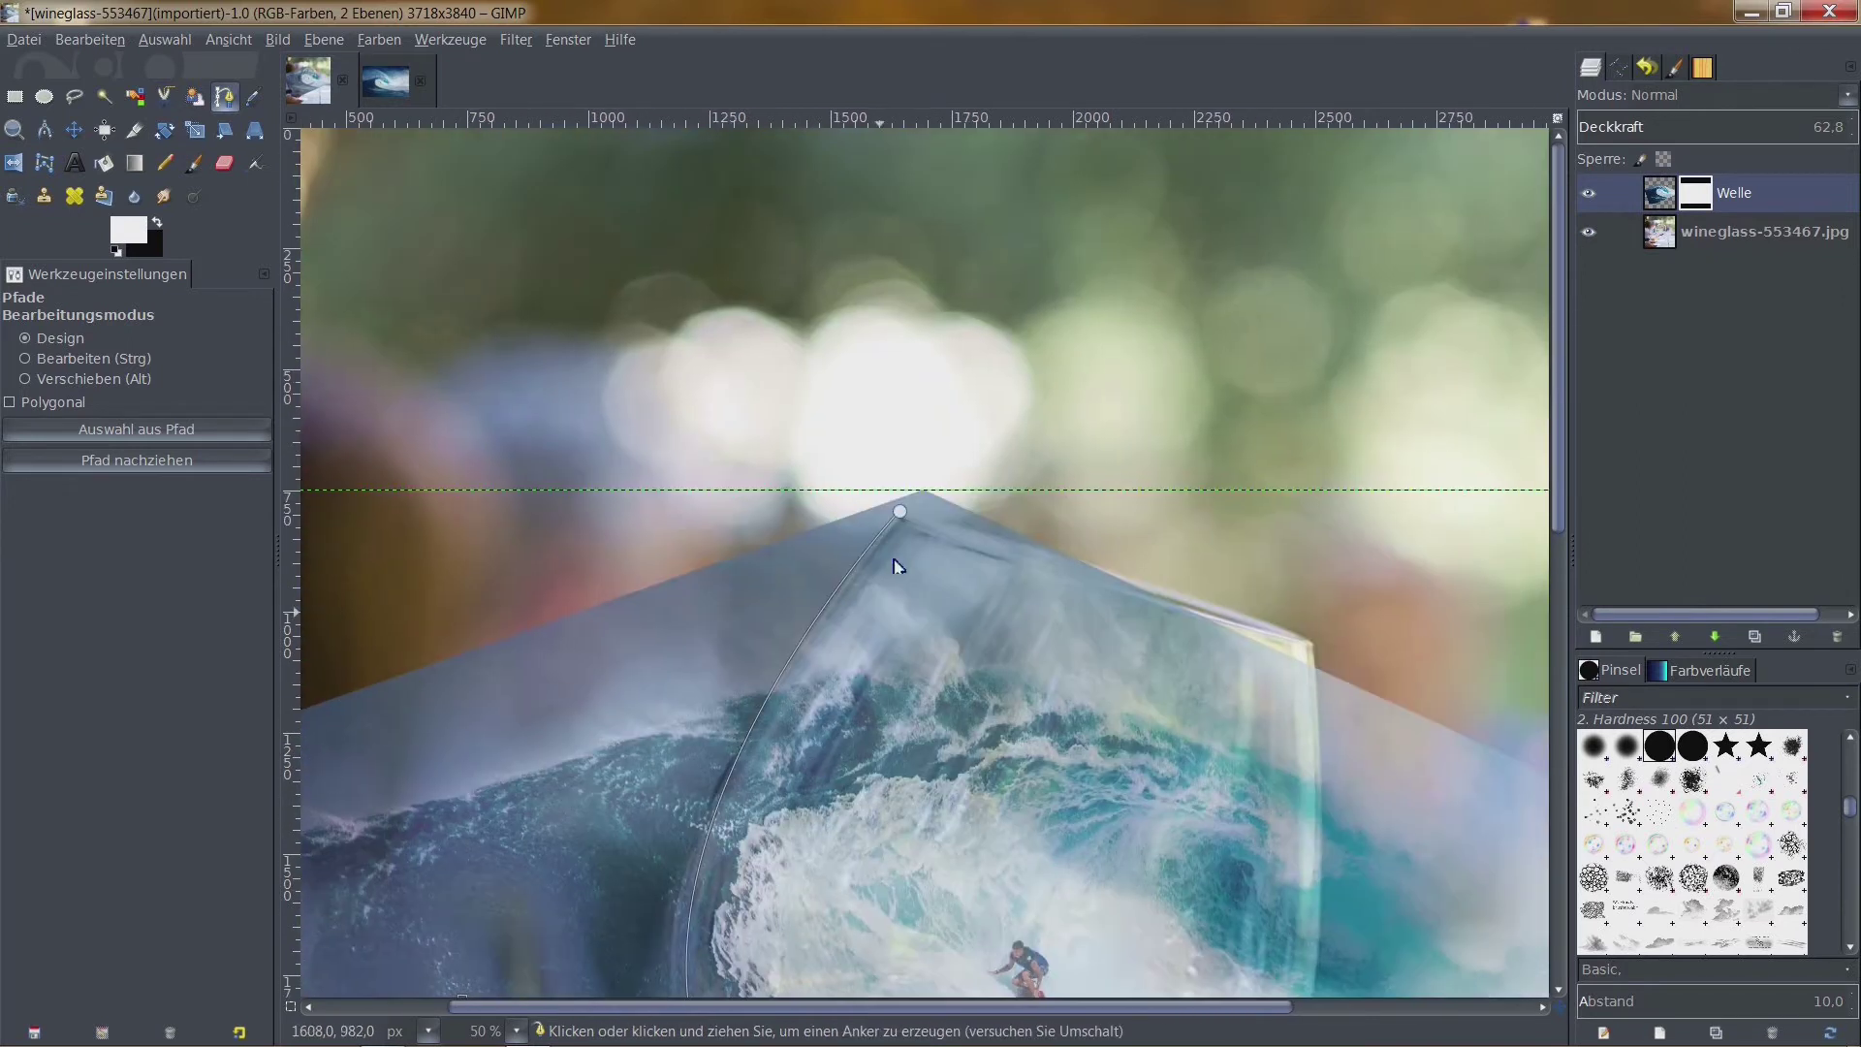
left_click_drag(880, 529, 812, 729)
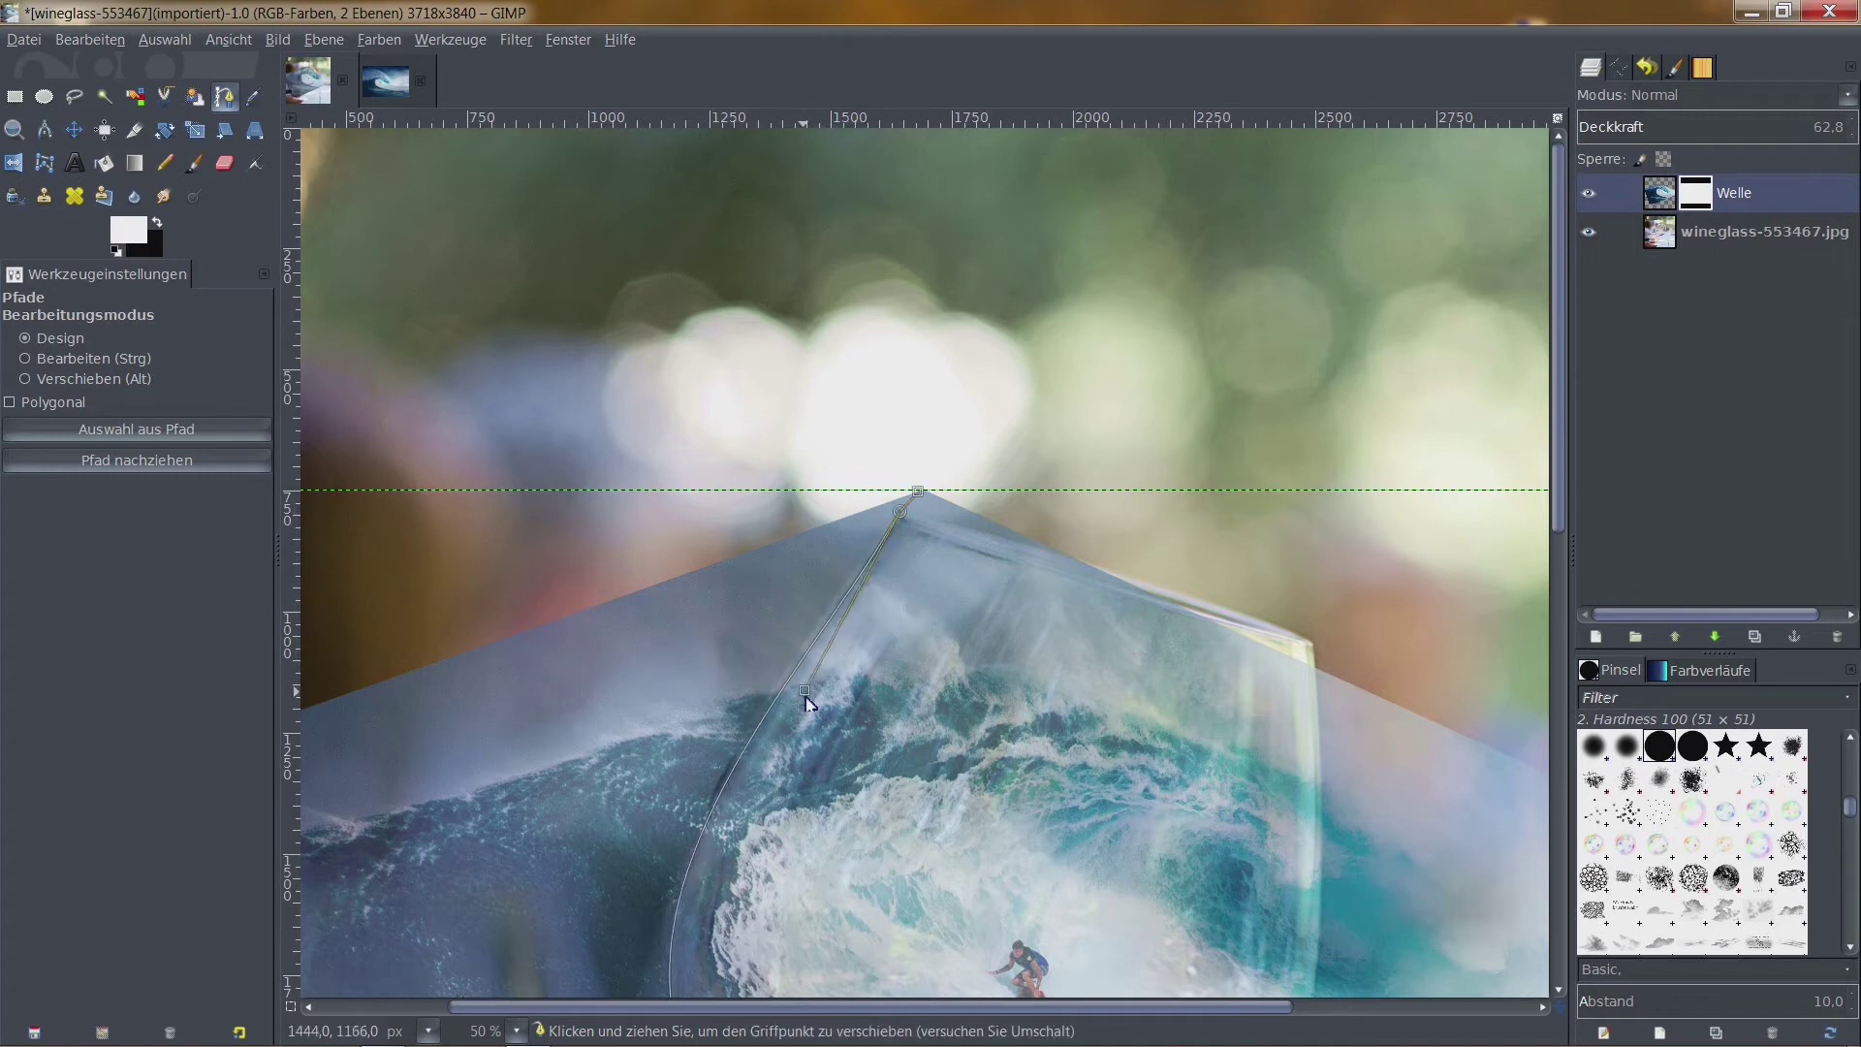
scroll(812, 731, "down", 1)
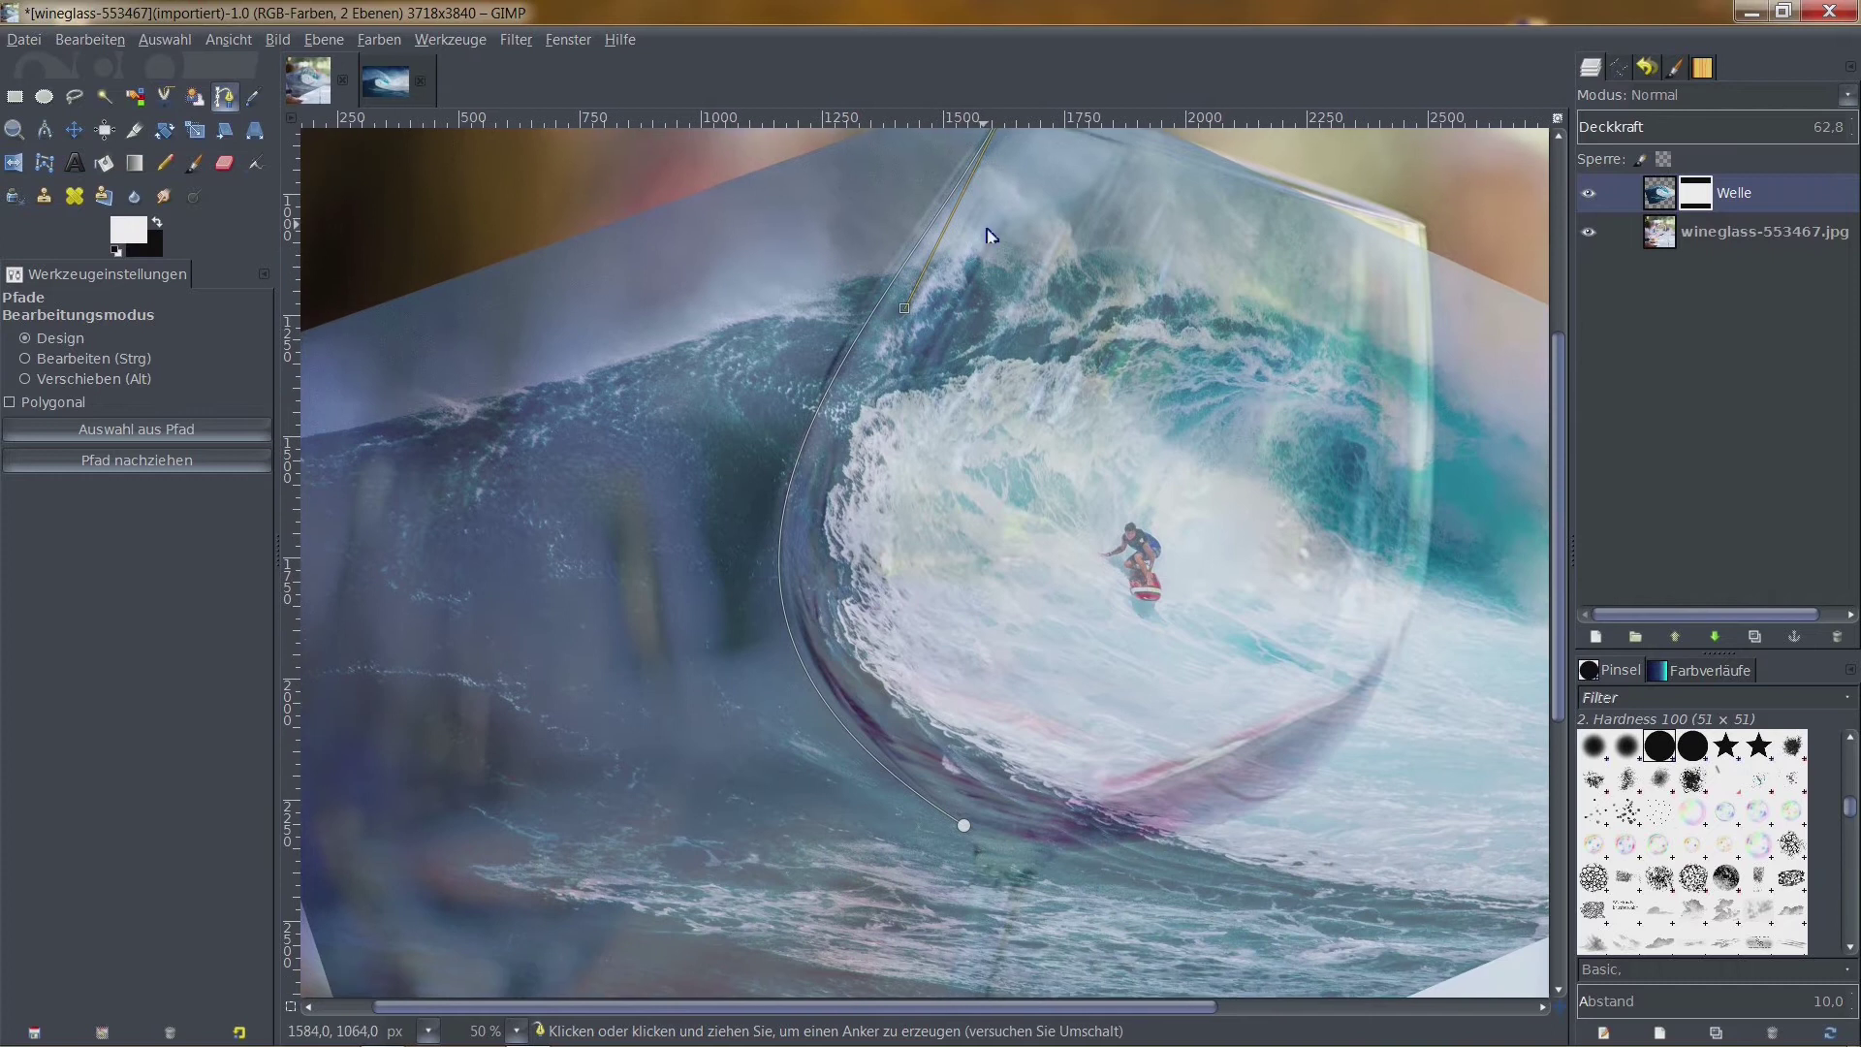
scroll(988, 236, "right", 2)
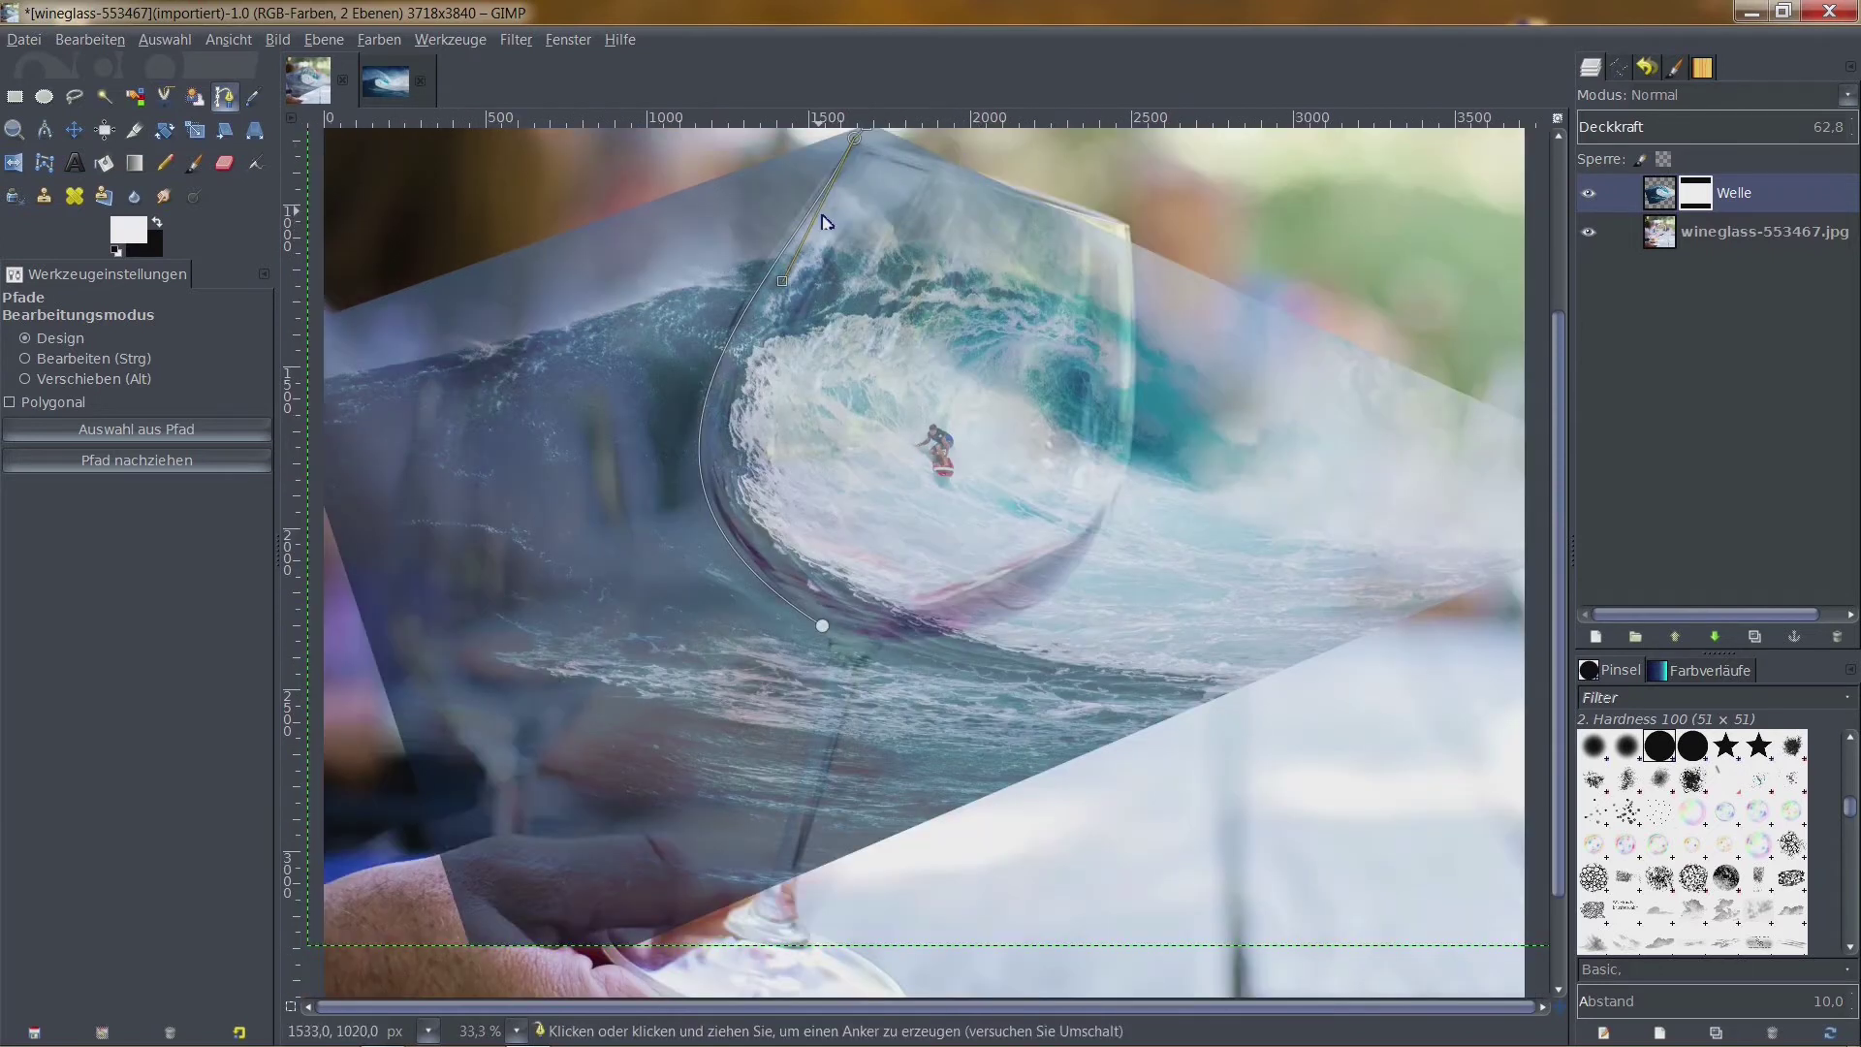
left_click_drag(783, 282, 792, 264)
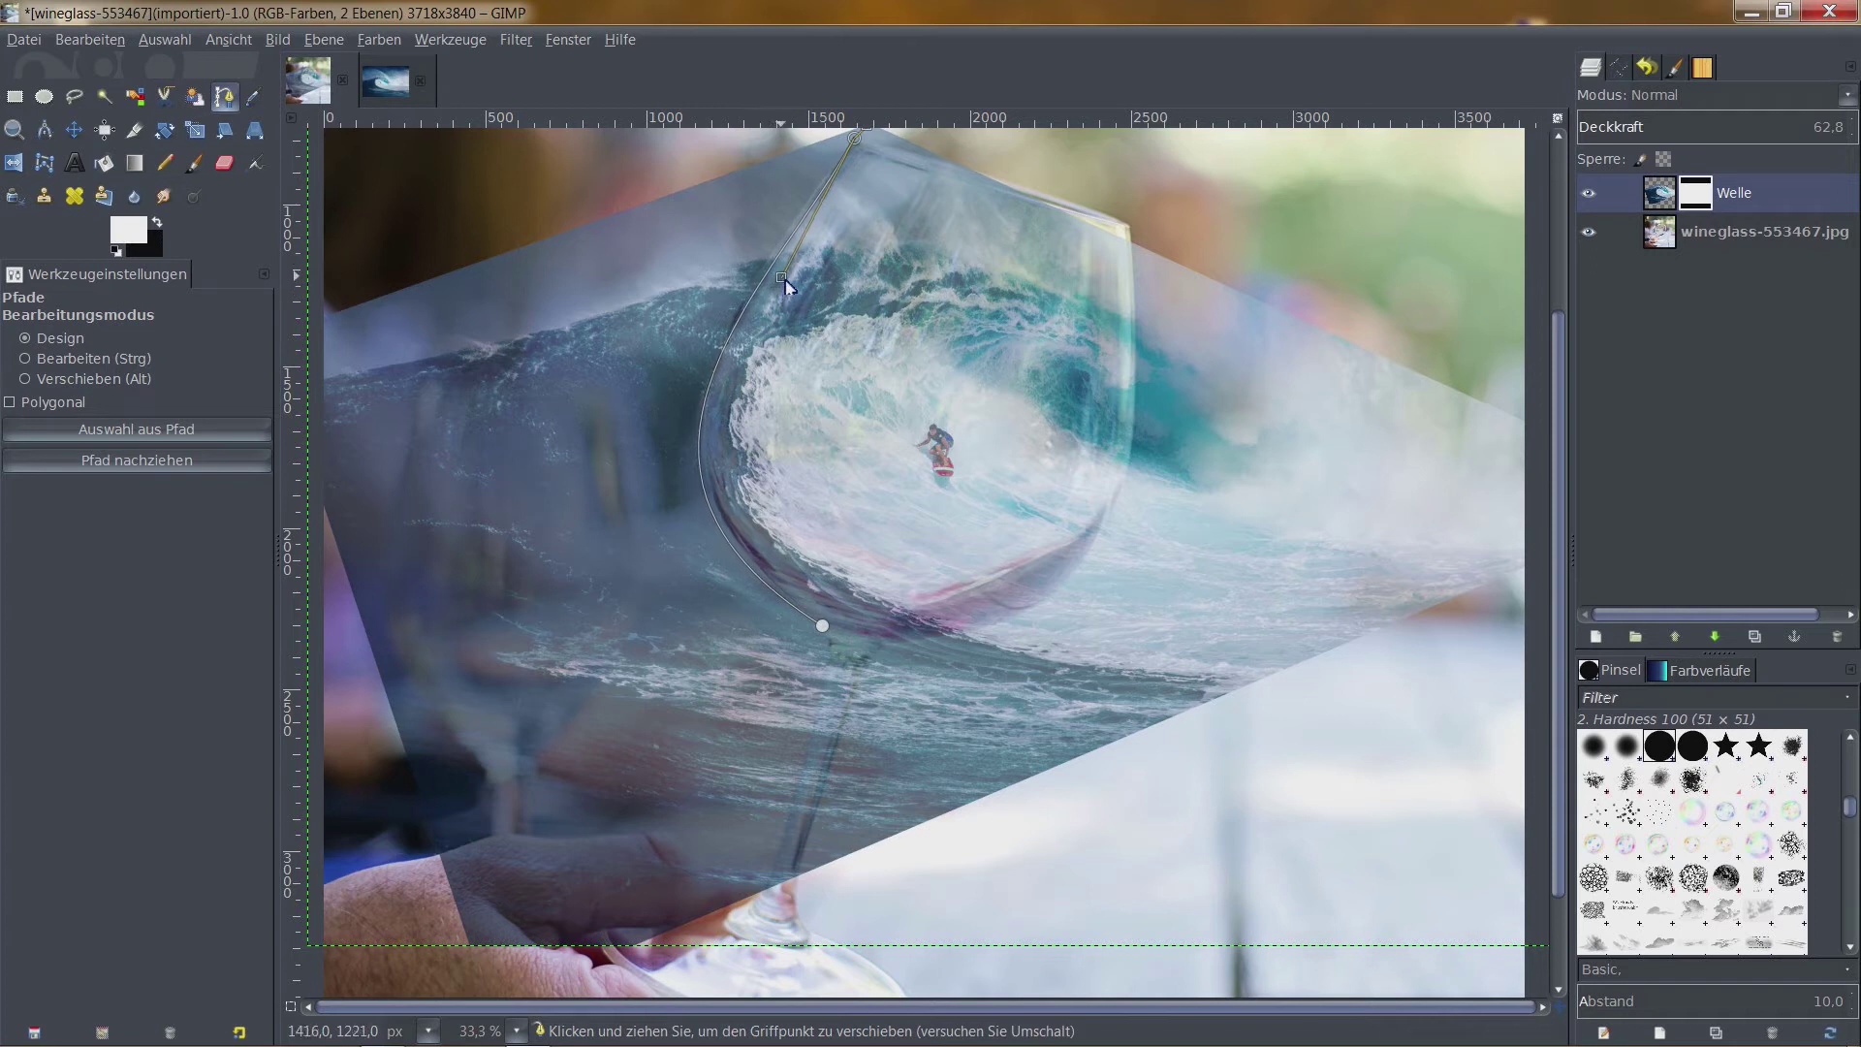
scroll(896, 593, "up", 3, "ctrl")
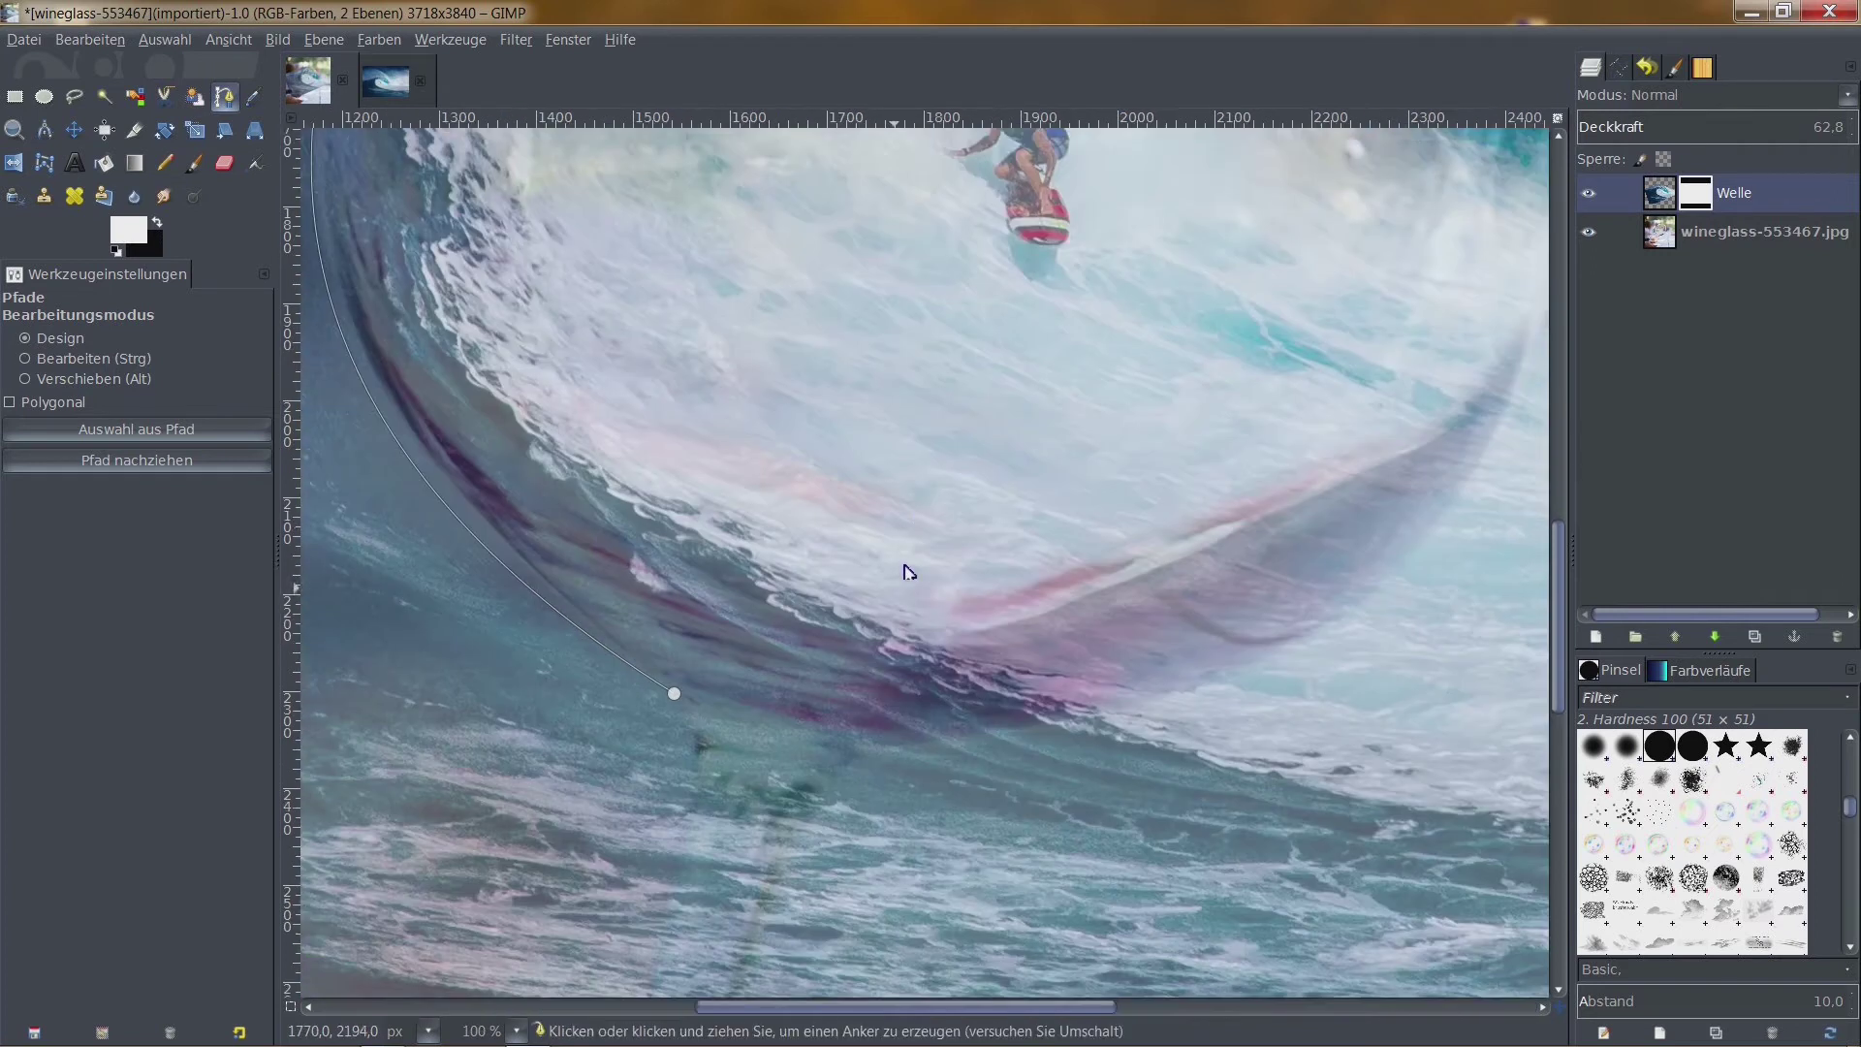
scroll(921, 543, "down", 3)
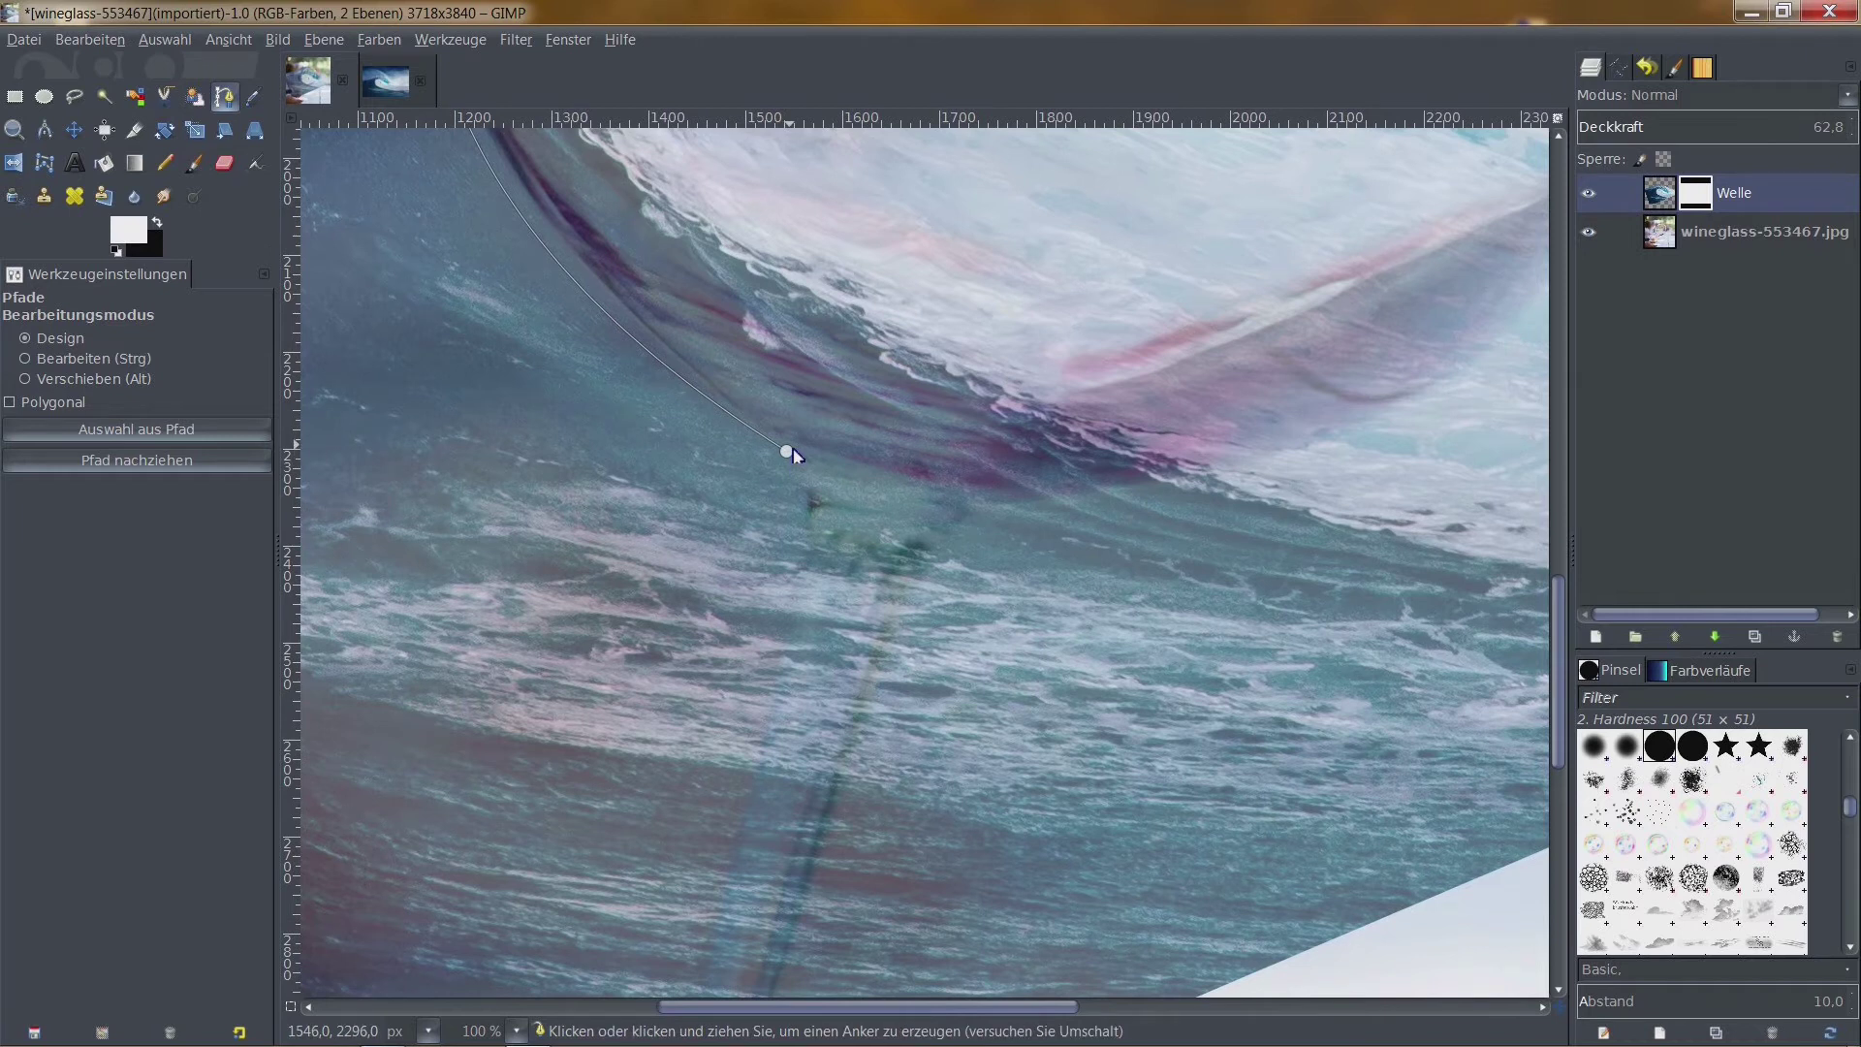
left_click_drag(786, 450, 1003, 544)
scroll(1003, 544, "down", 2, "ctrl")
scroll(1008, 504, "down", 1, "ctrl")
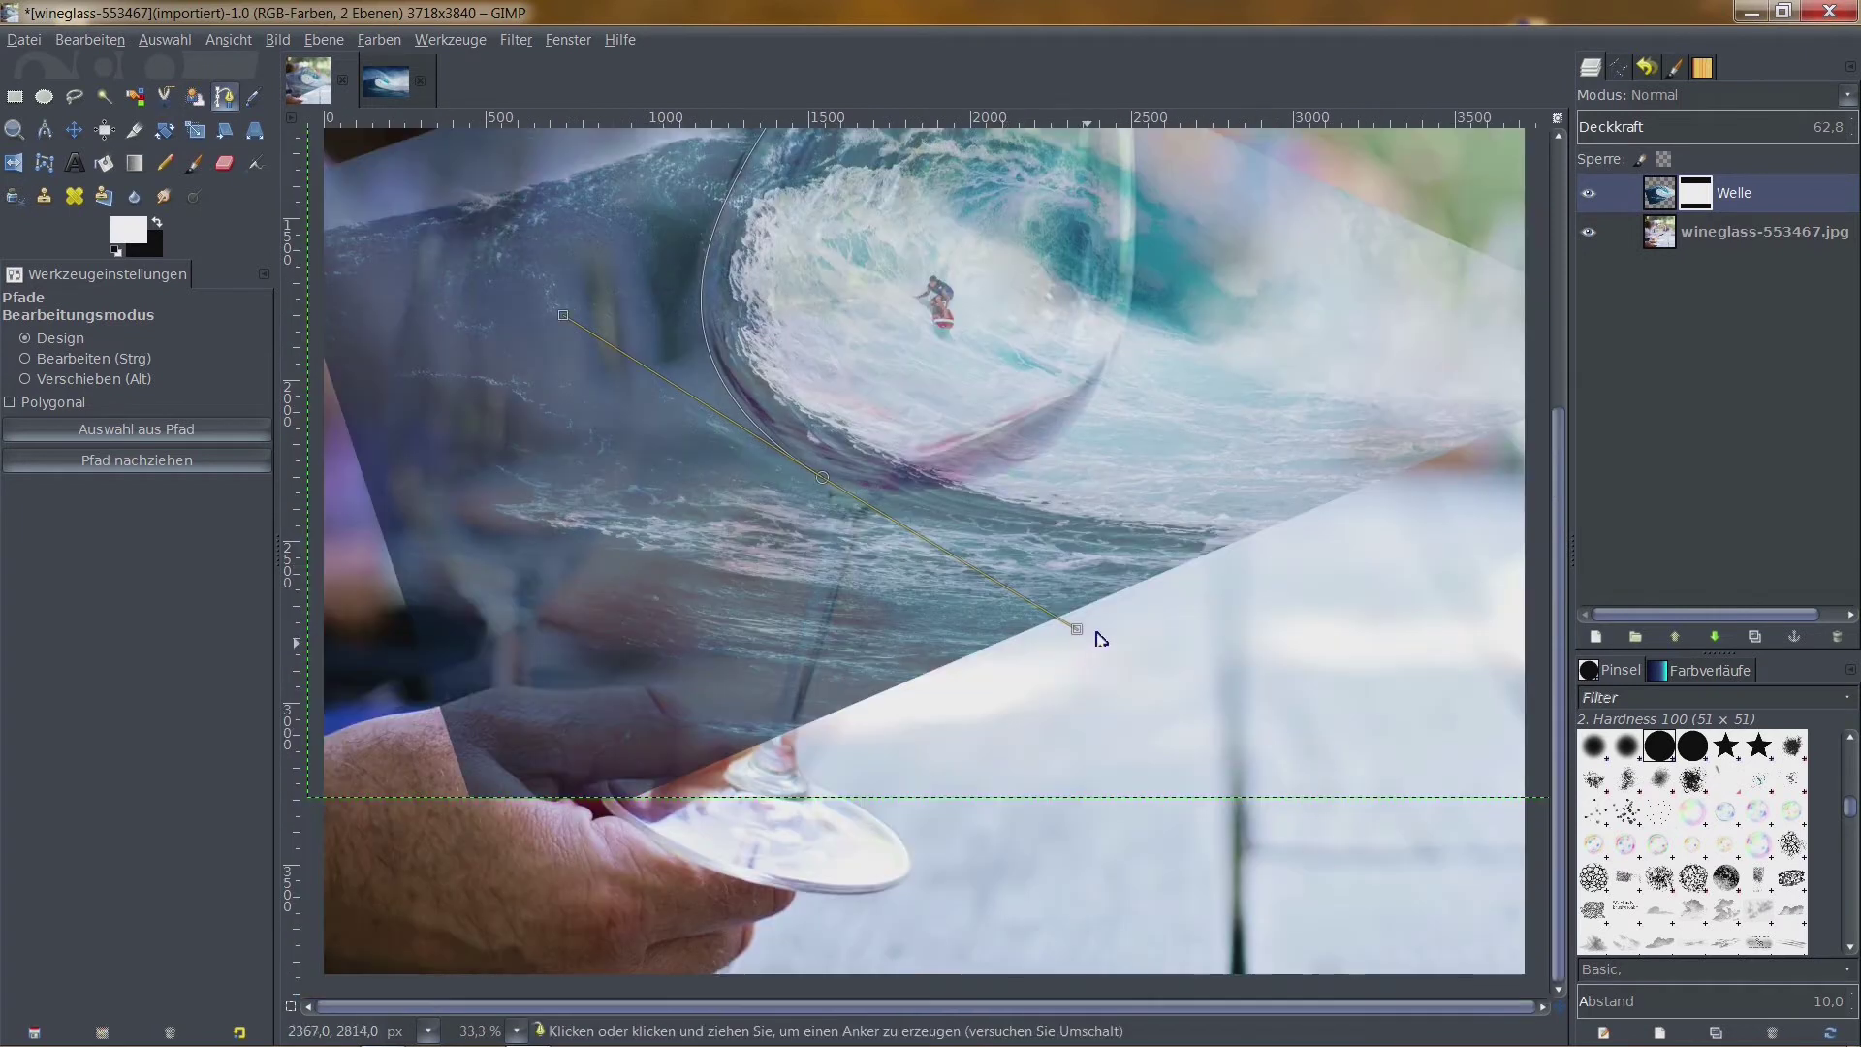
left_click_drag(1076, 628, 827, 503)
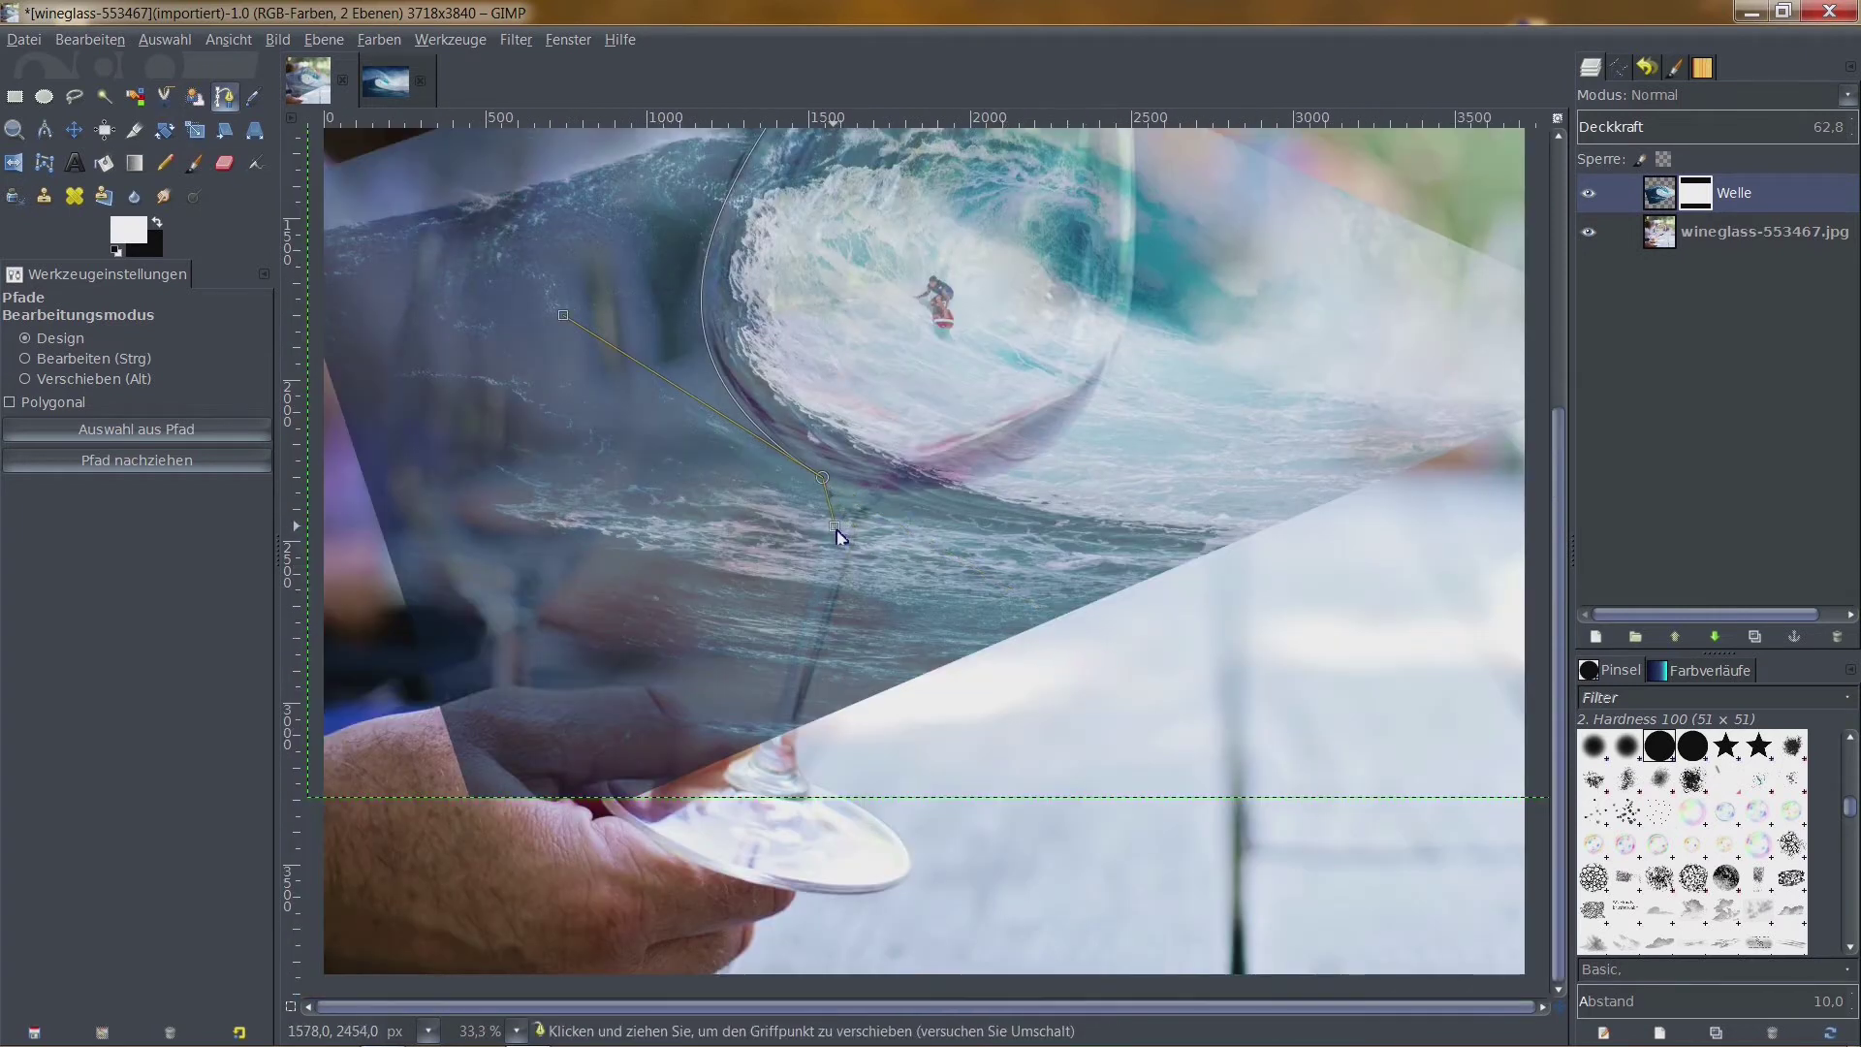
Move the bowl-bottom anchor onto the top of the stem and fit the curve to it
scroll(830, 505, "up", 3, "ctrl")
scroll(819, 516, "up", 1, "ctrl")
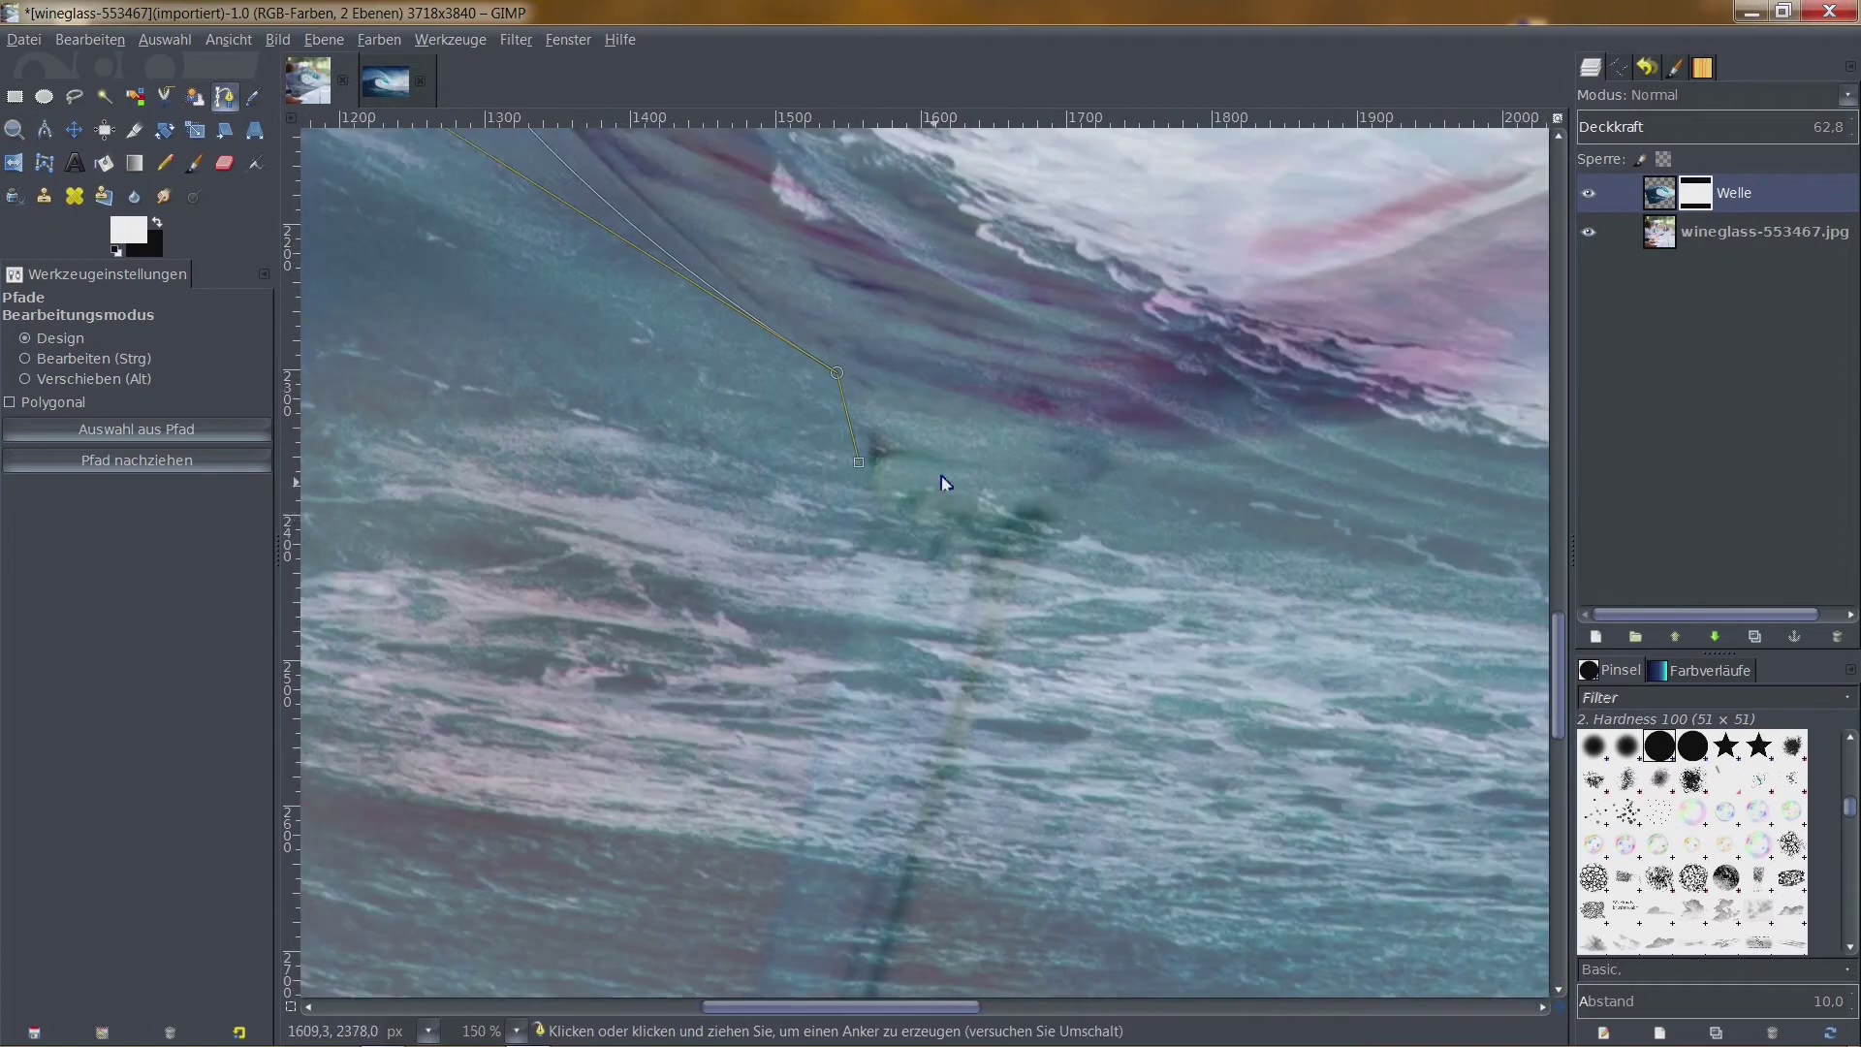
left_click_drag(869, 276, 898, 300)
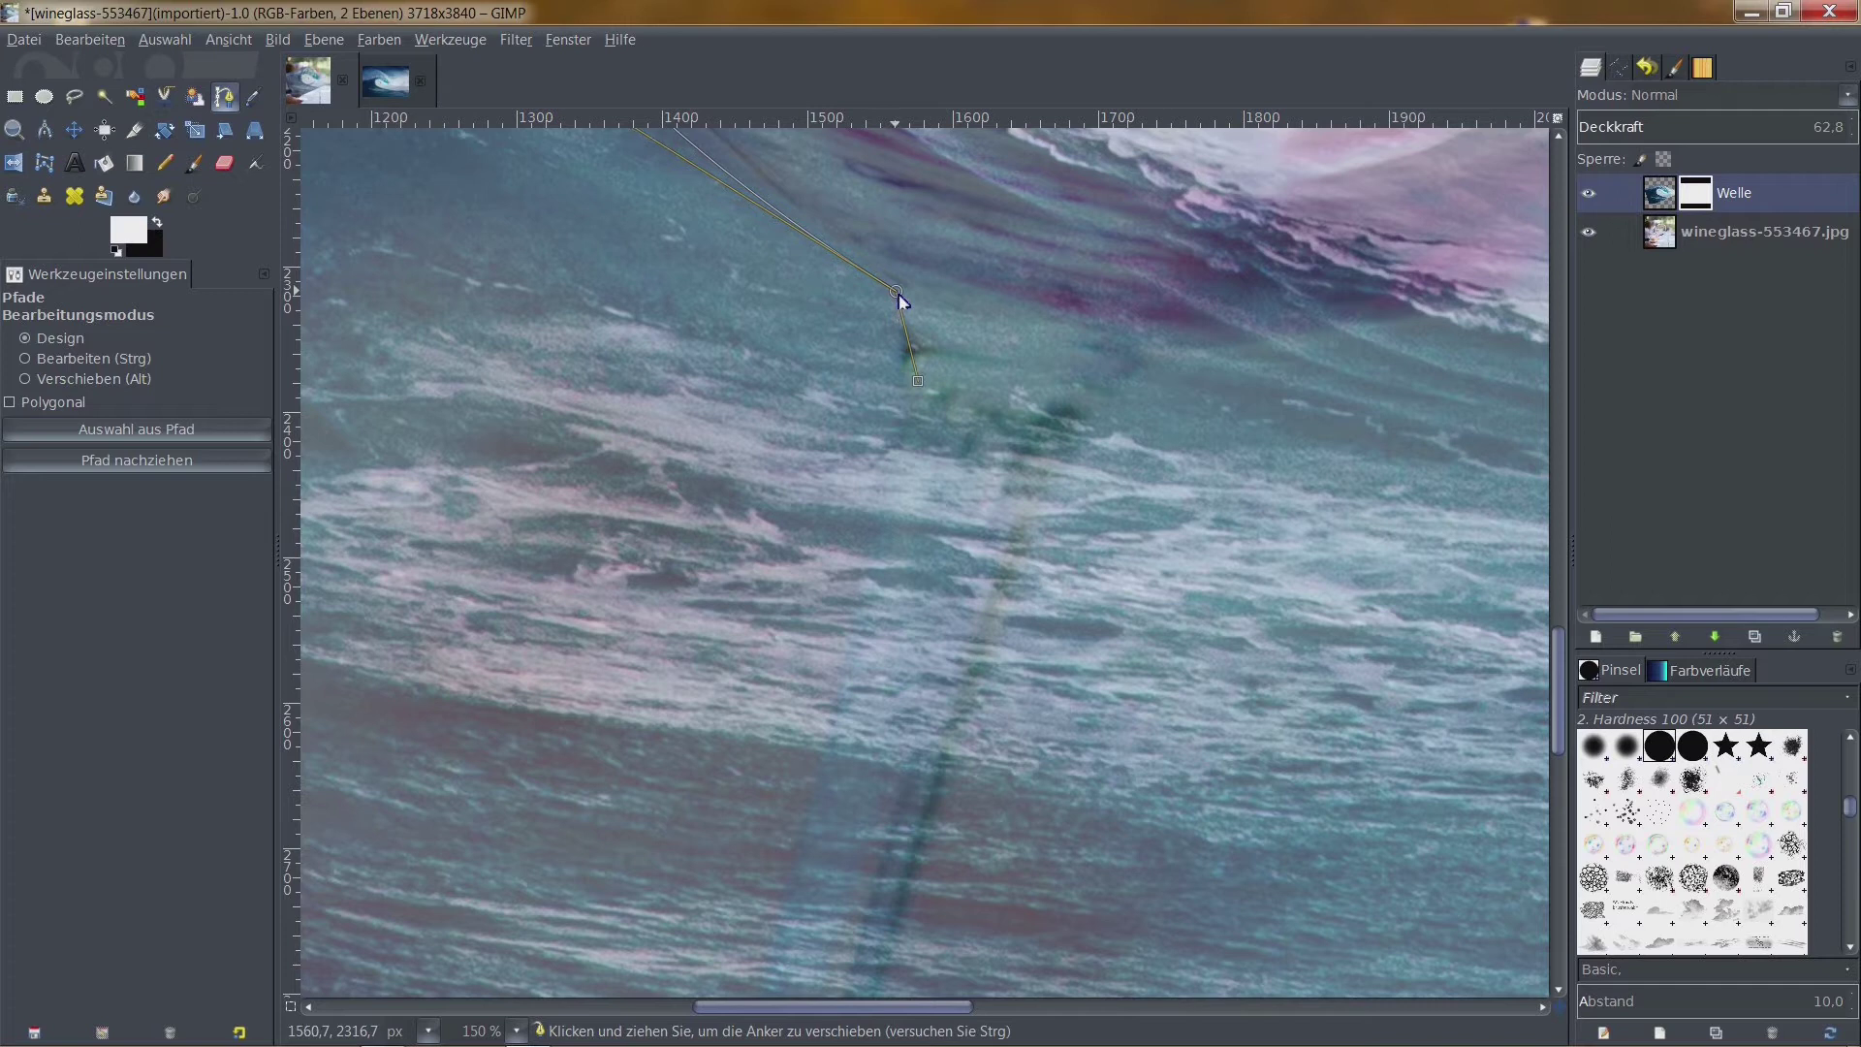
scroll(814, 324, "down", 3, "ctrl")
scroll(766, 320, "down", 1, "ctrl")
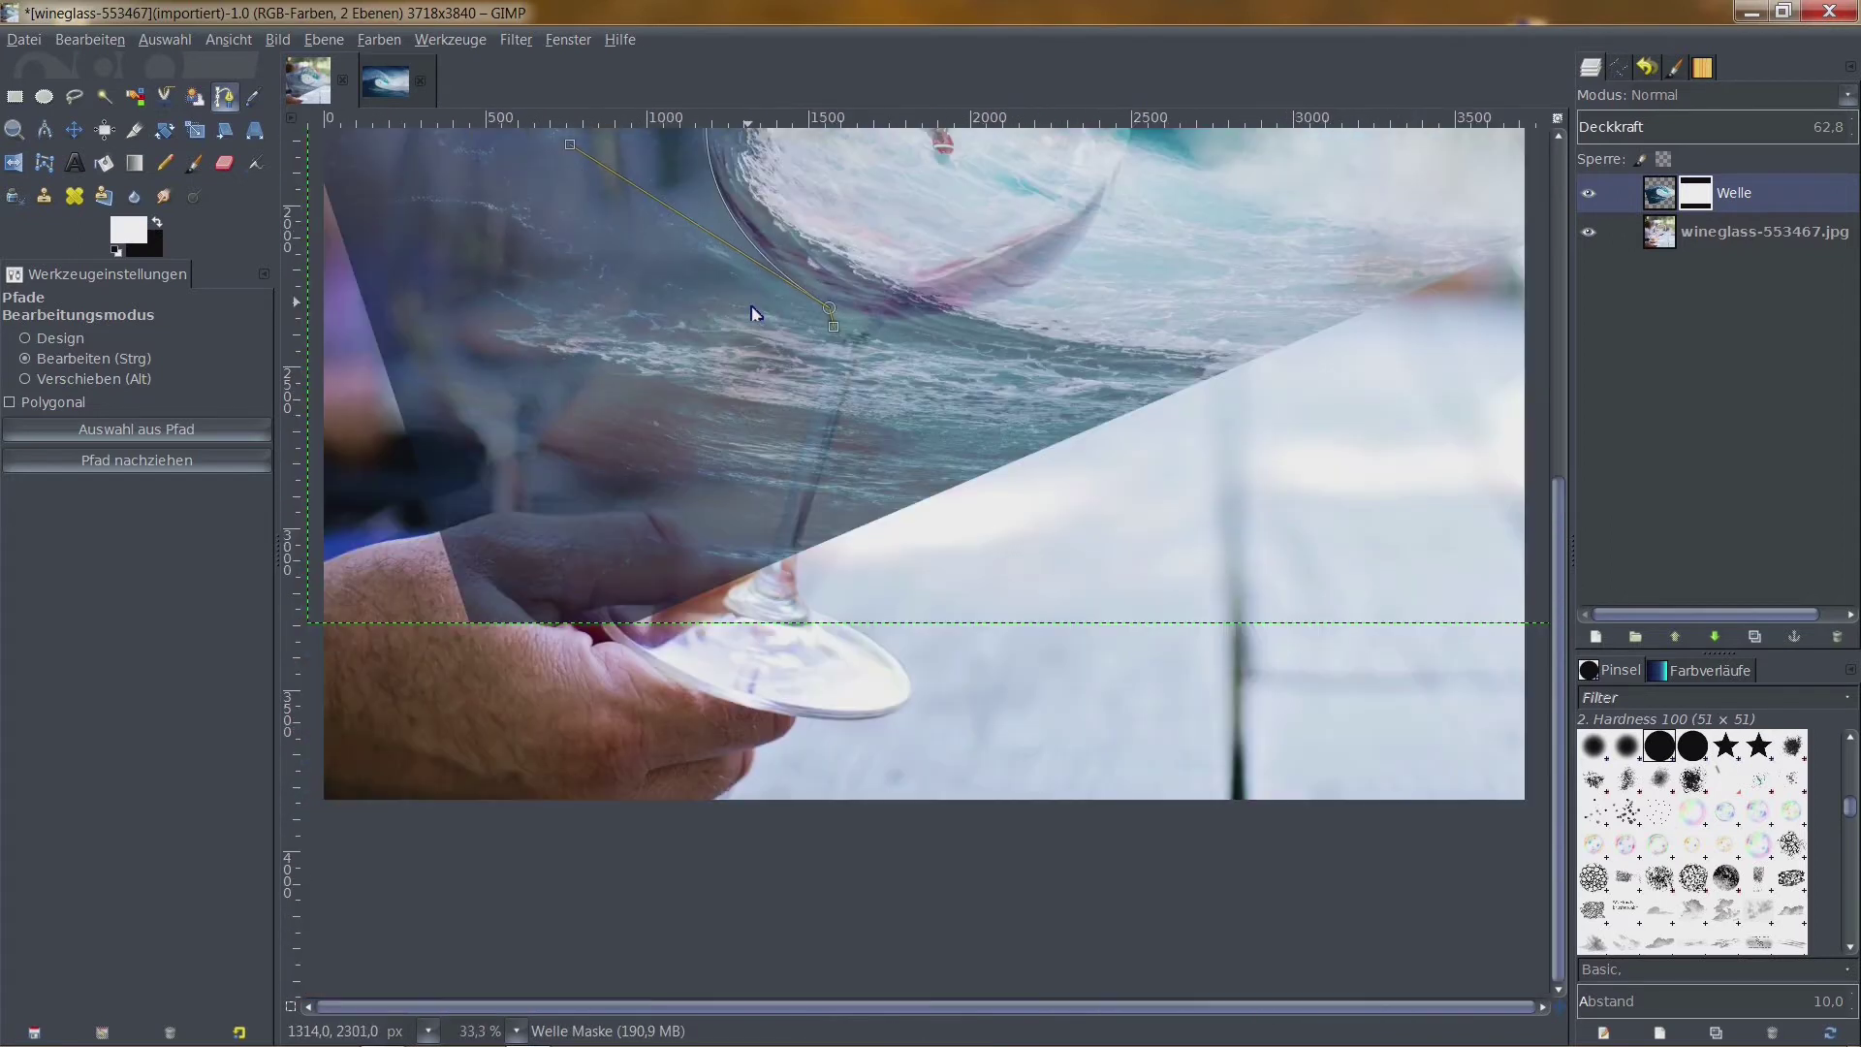
left_click_drag(570, 146, 582, 139)
scroll(769, 366, "up", 2, "ctrl")
scroll(899, 524, "down", 3)
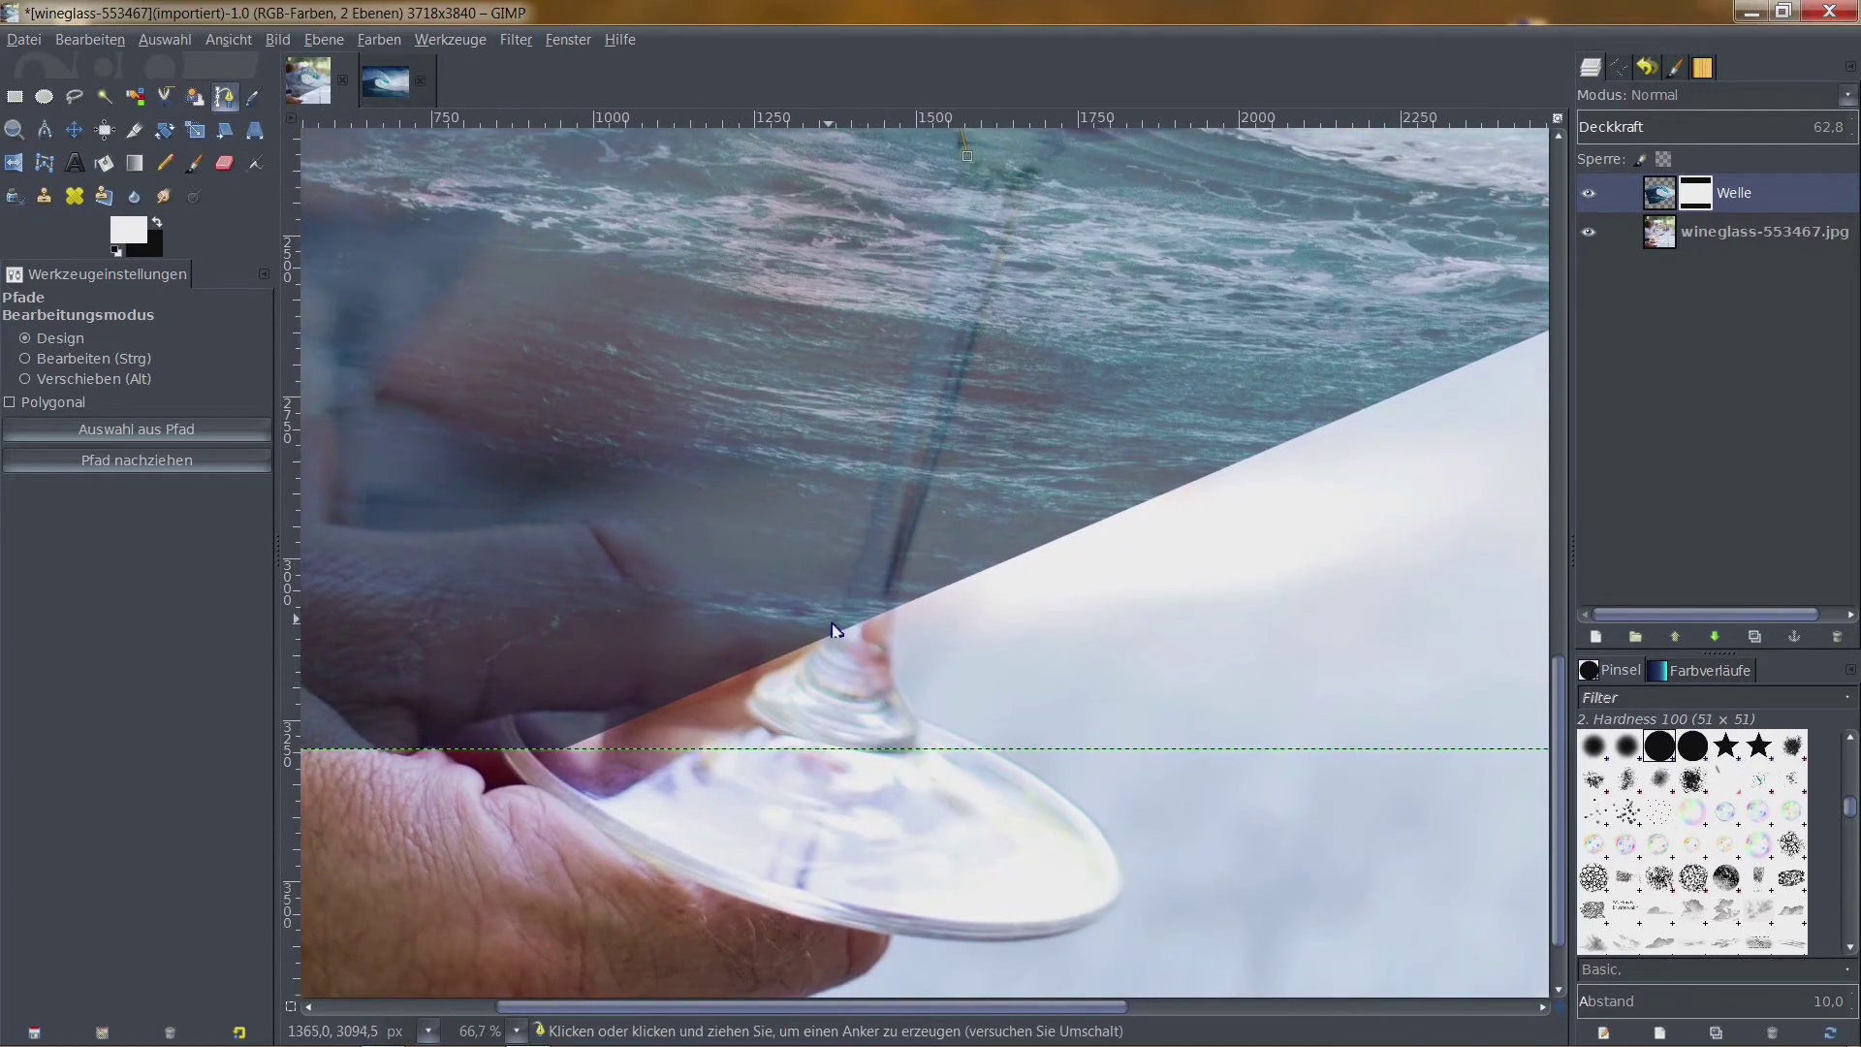
scroll(838, 625, "up", 1, "ctrl")
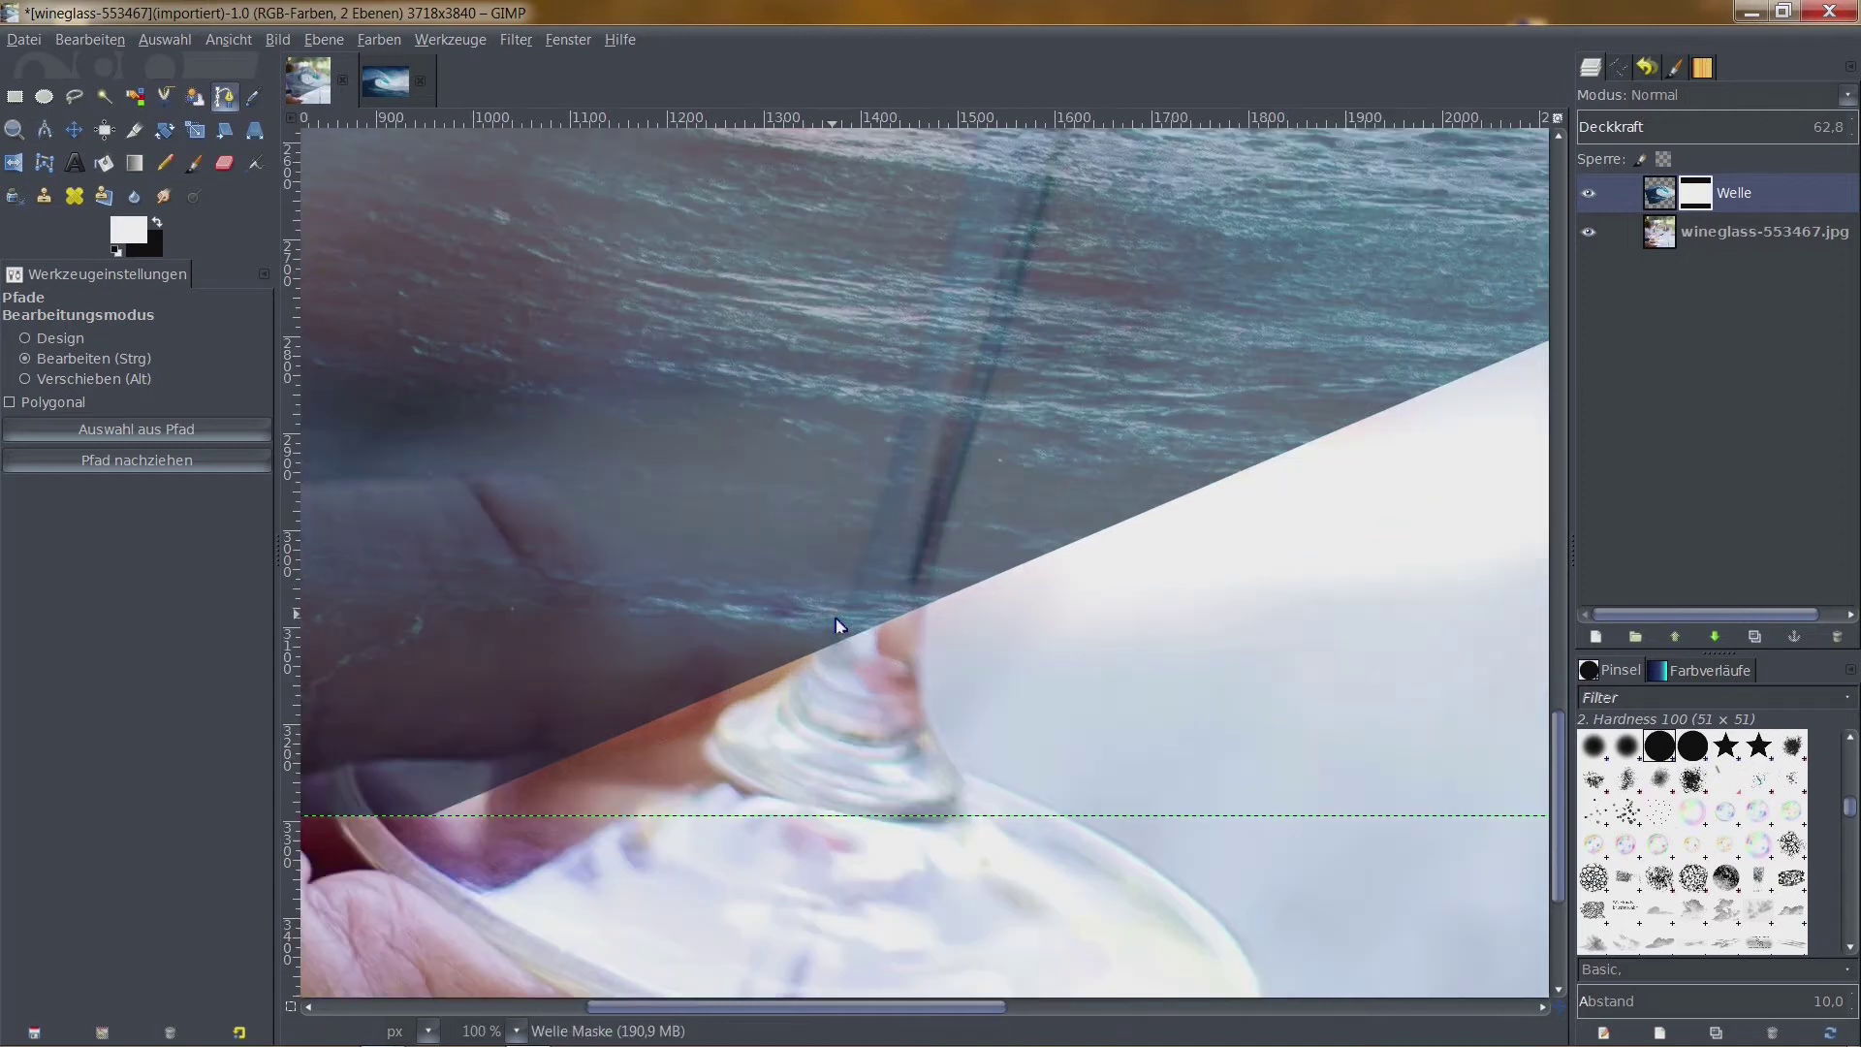
scroll(838, 625, "up", 1, "ctrl")
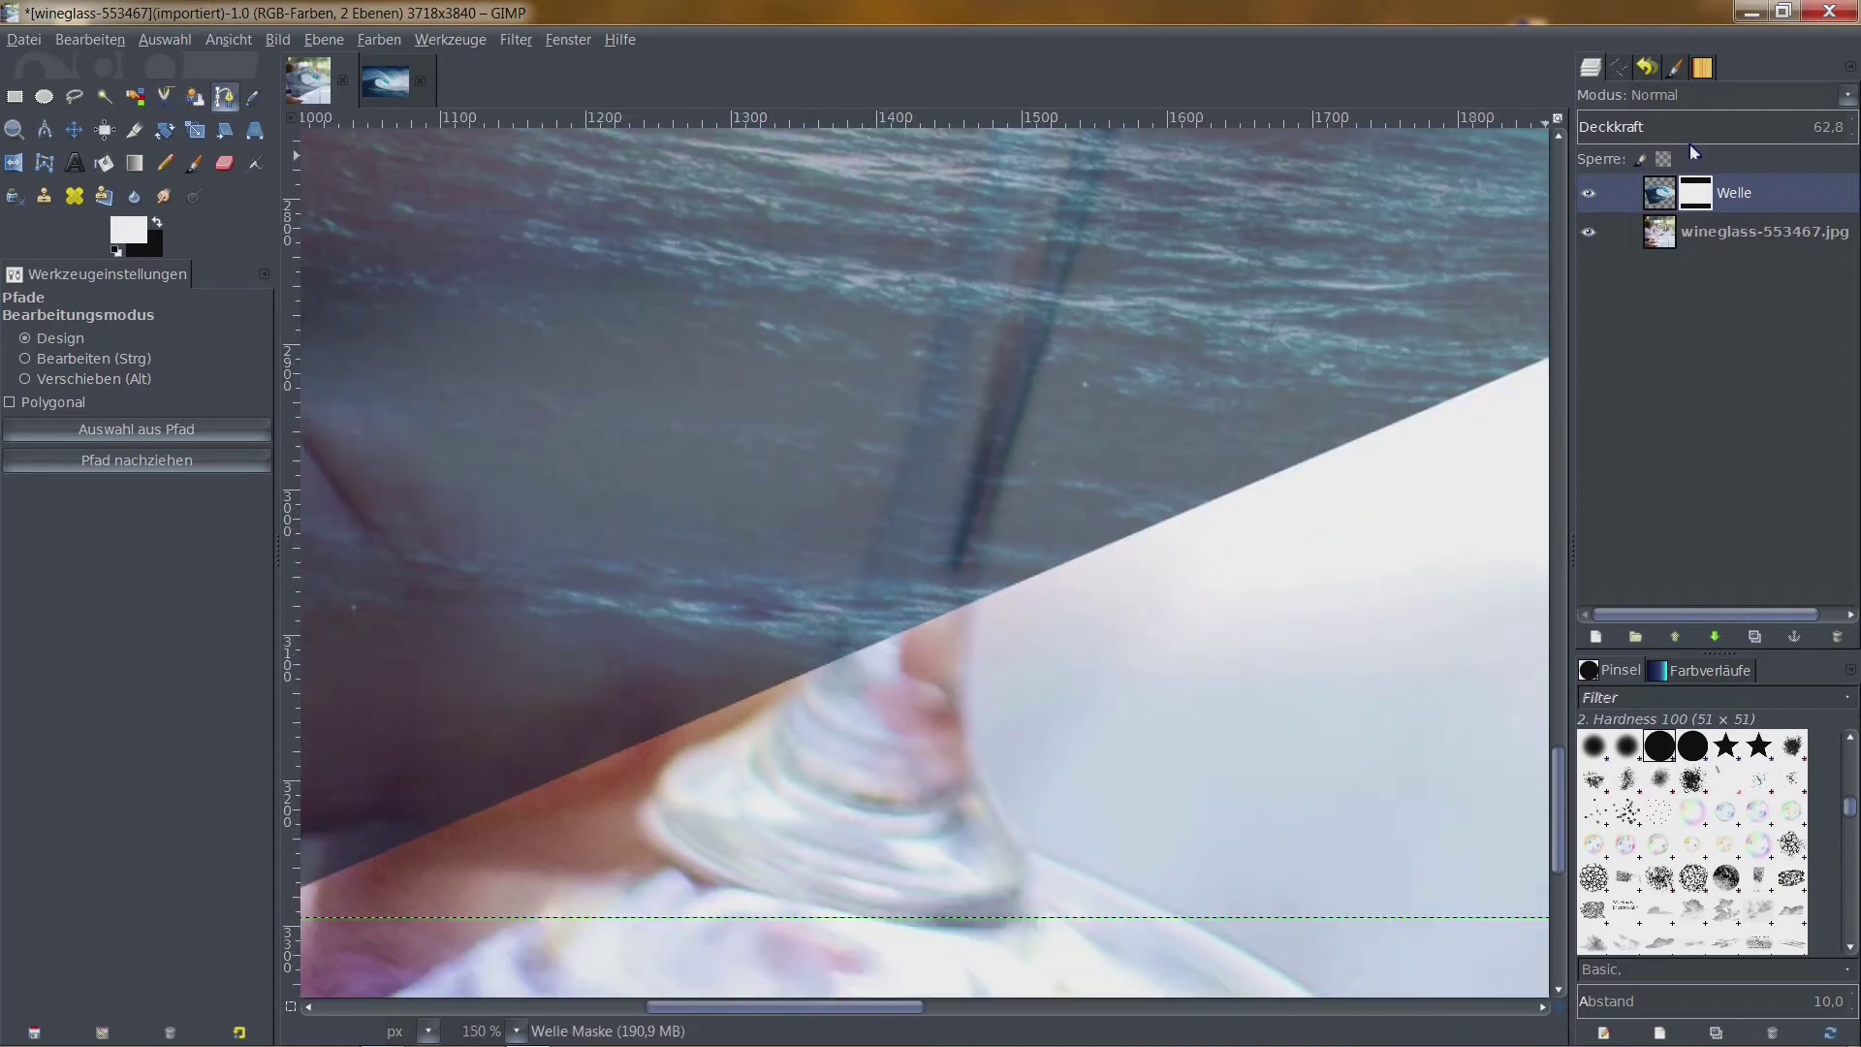
Lower the Welle layer's opacity to 27.4
mouse_move(1703, 134)
left_mouse_down()
mouse_move(1767, 128)
mouse_move(1639, 139)
mouse_move(1735, 136)
mouse_move(1655, 140)
left_mouse_up()
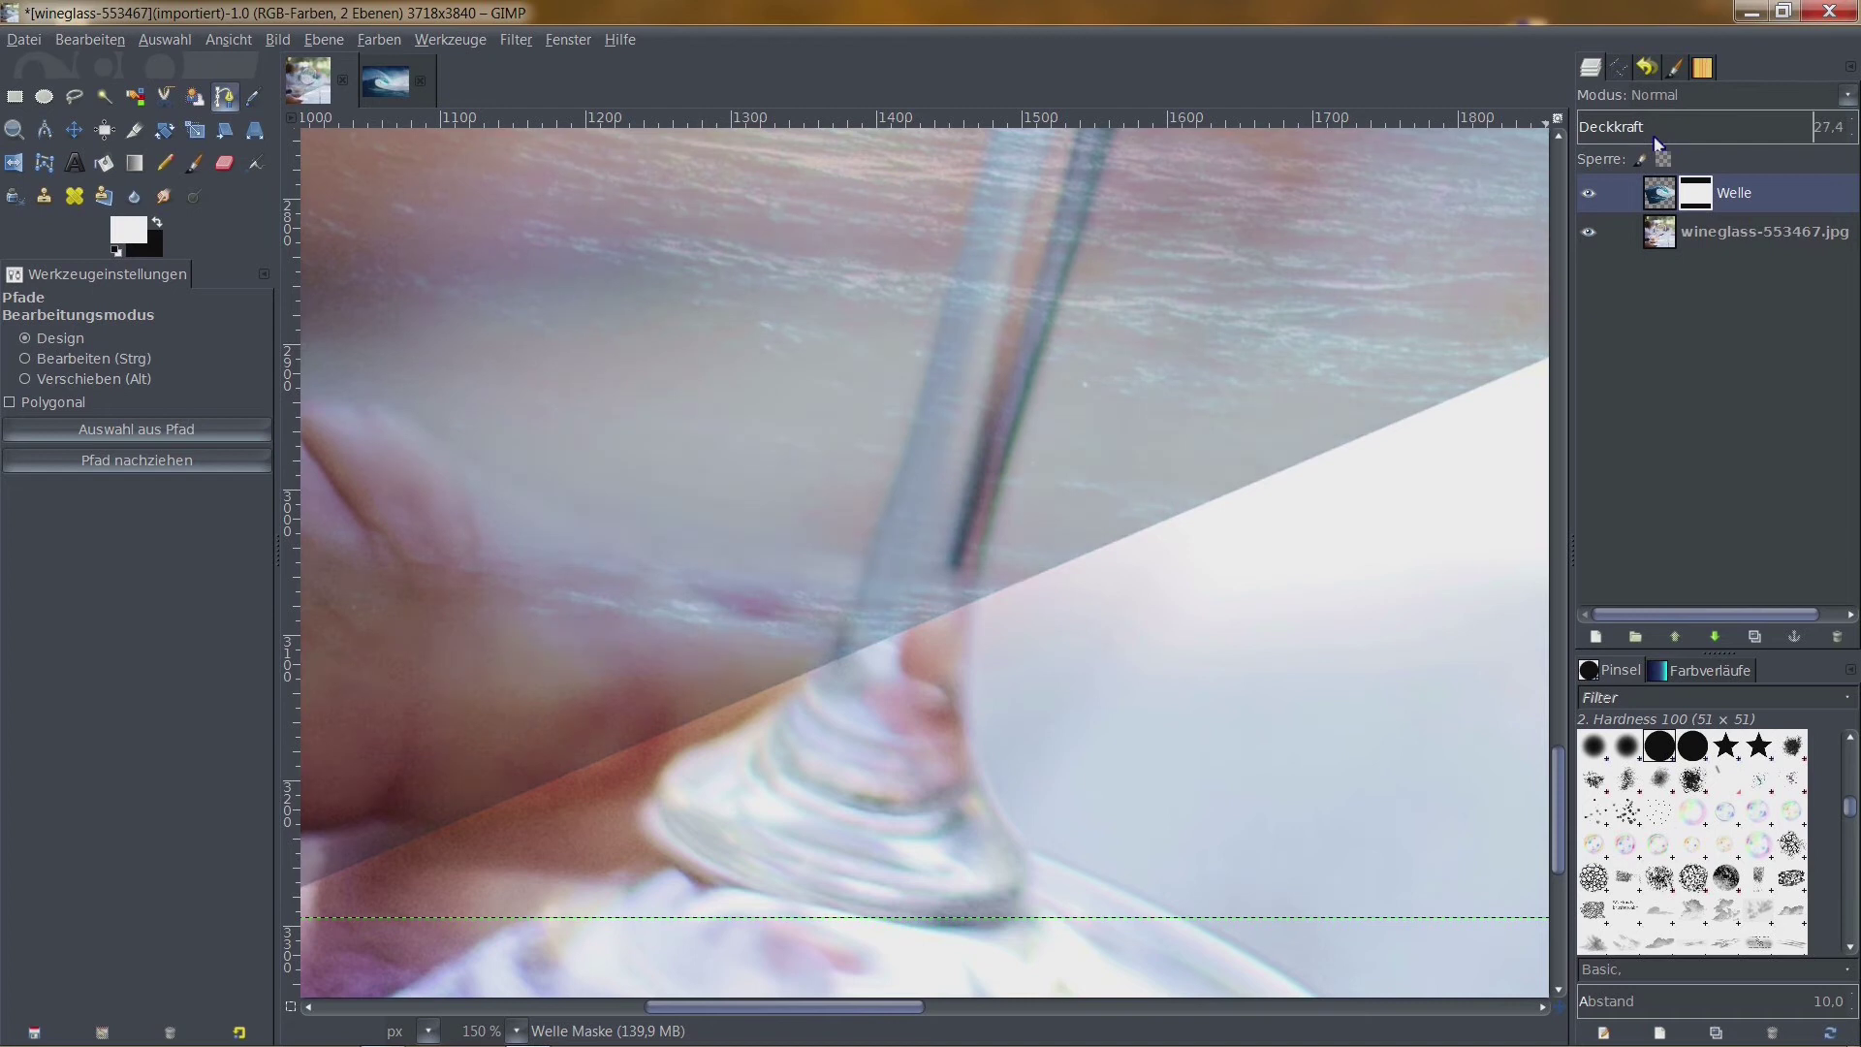
Extend the path with an anchor down the stem's left edge, curving it to hug the stem
scroll(1113, 382, "down", 2)
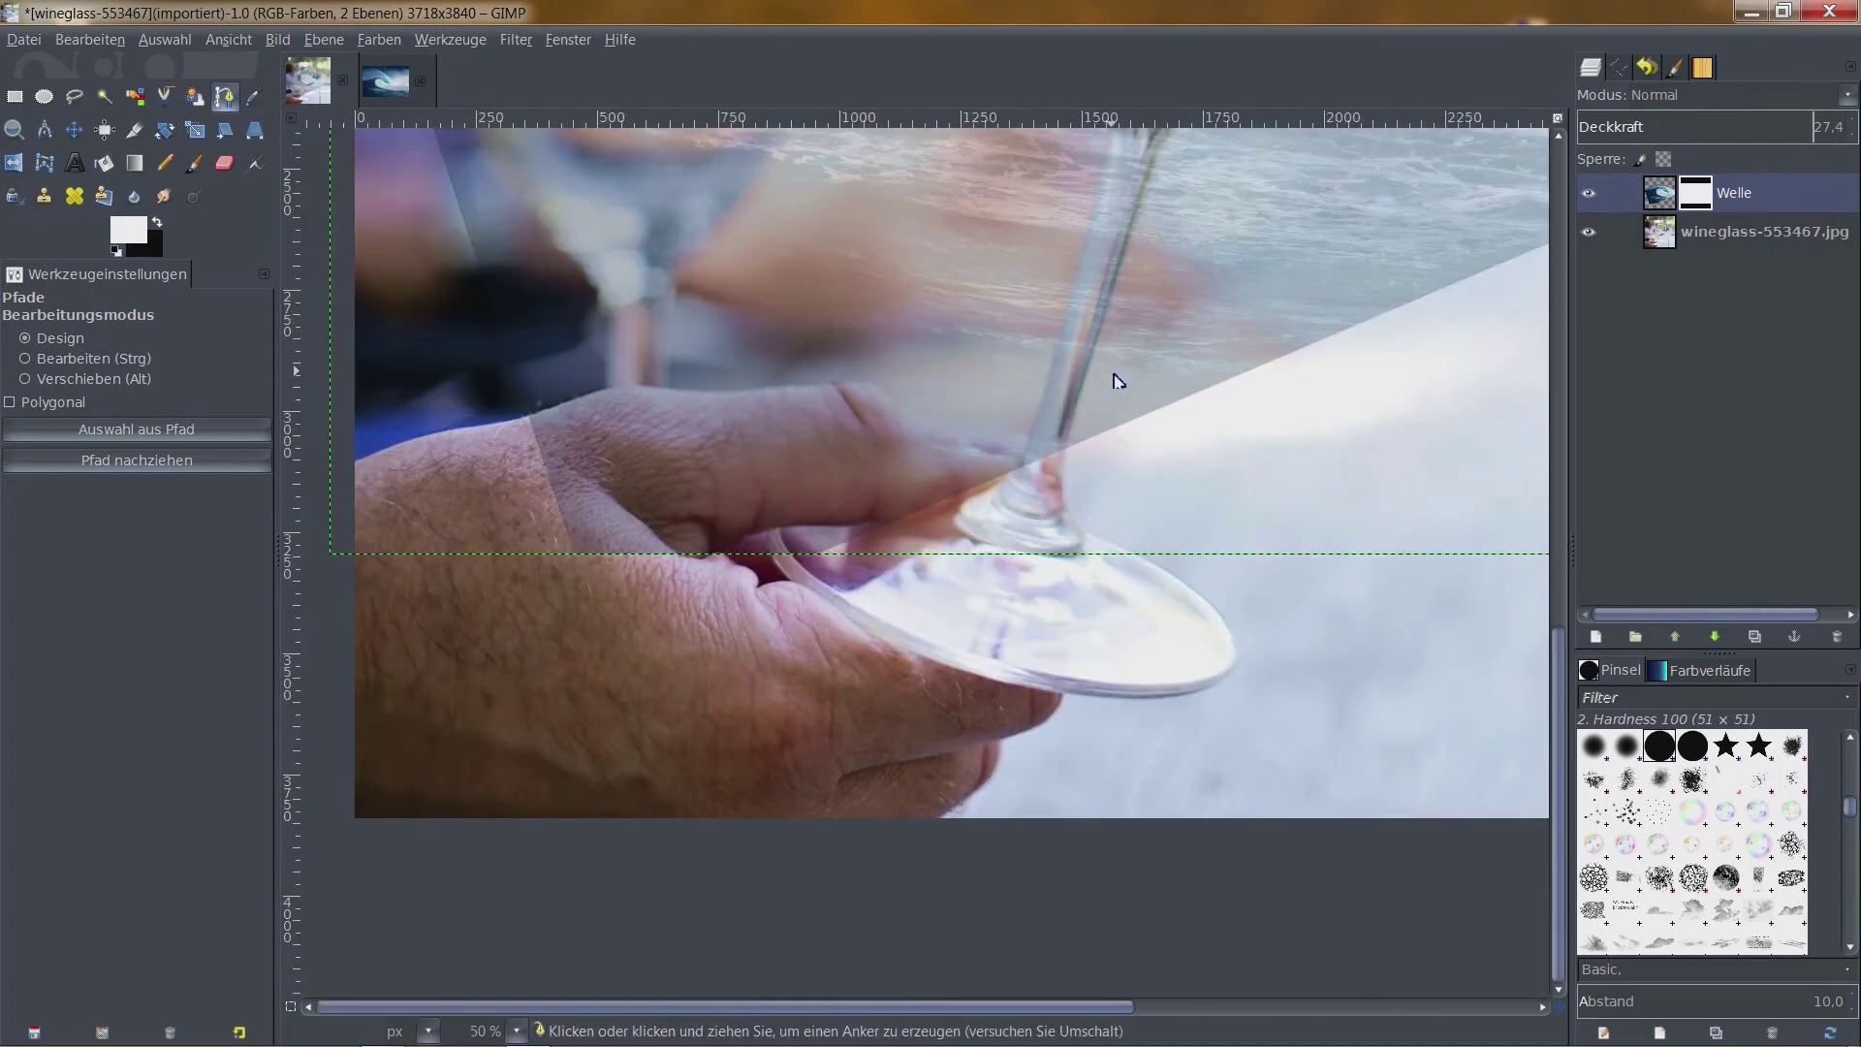
scroll(1112, 382, "down", 2)
scroll(1113, 381, "down", 1)
scroll(1017, 486, "up", 2)
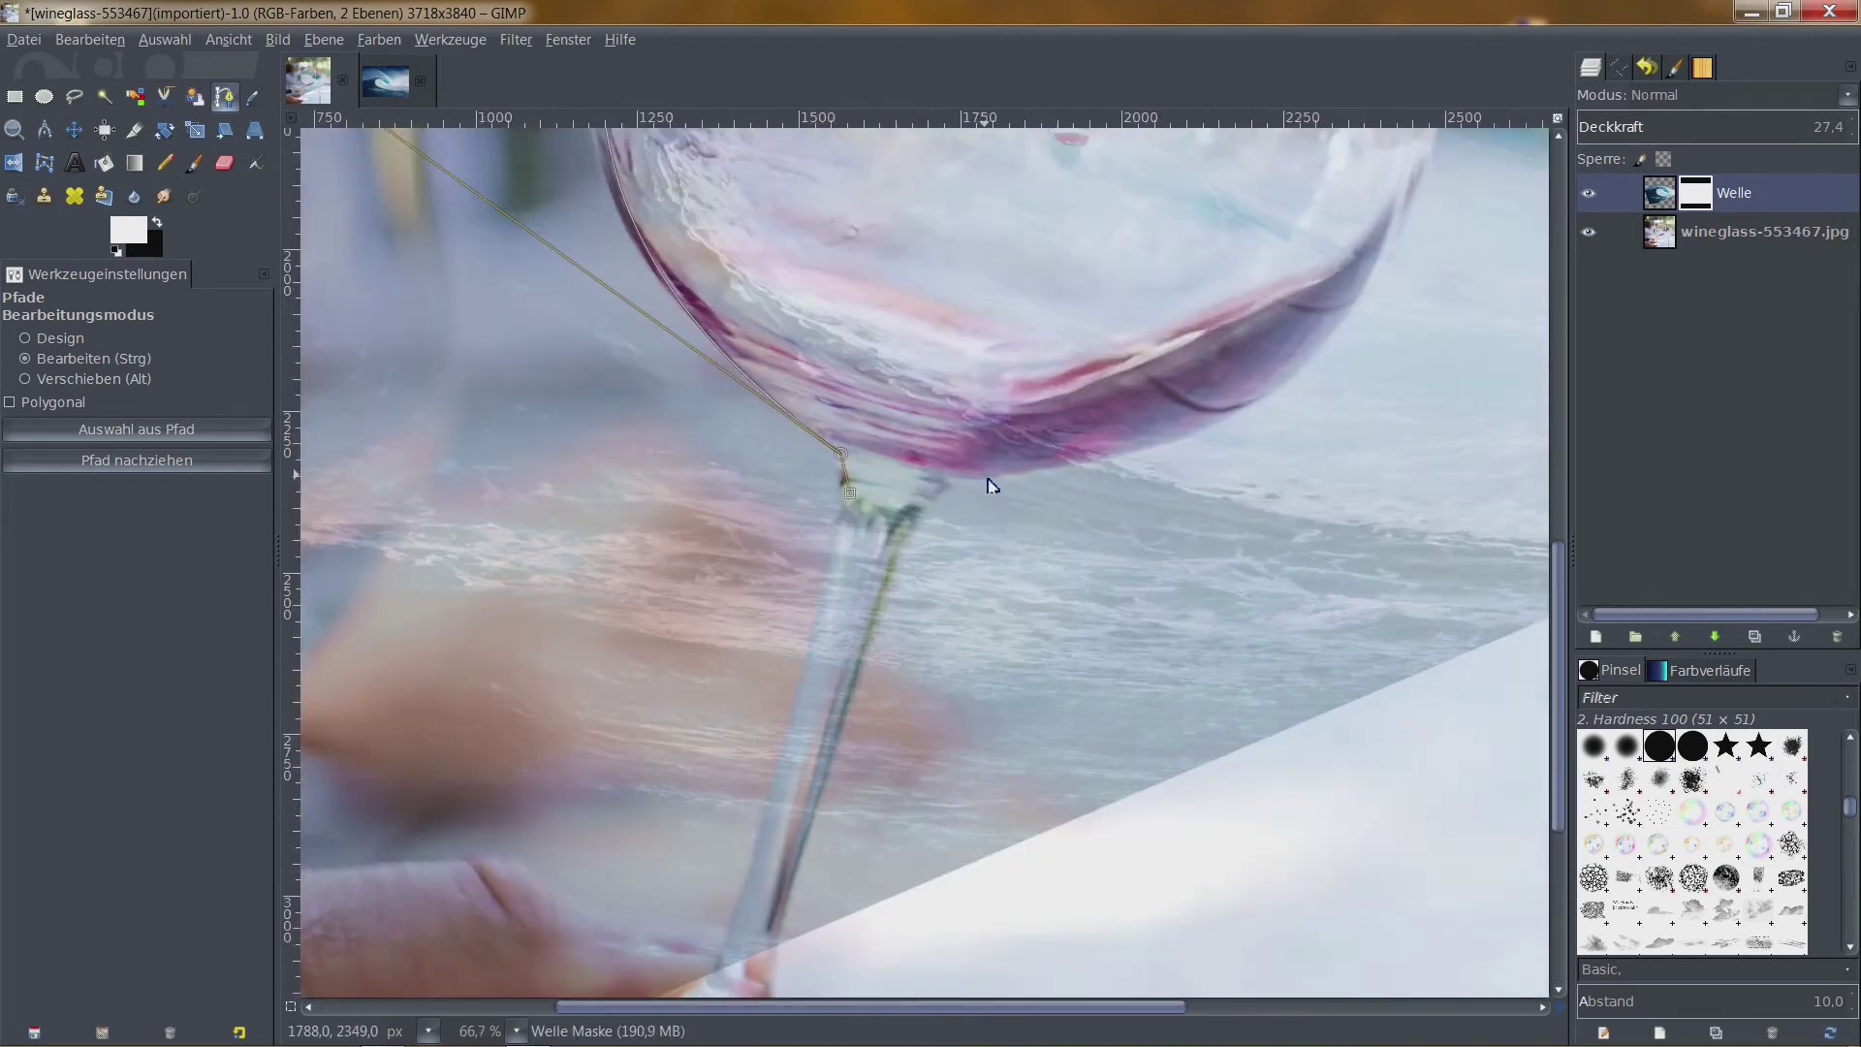
scroll(989, 485, "up", 1)
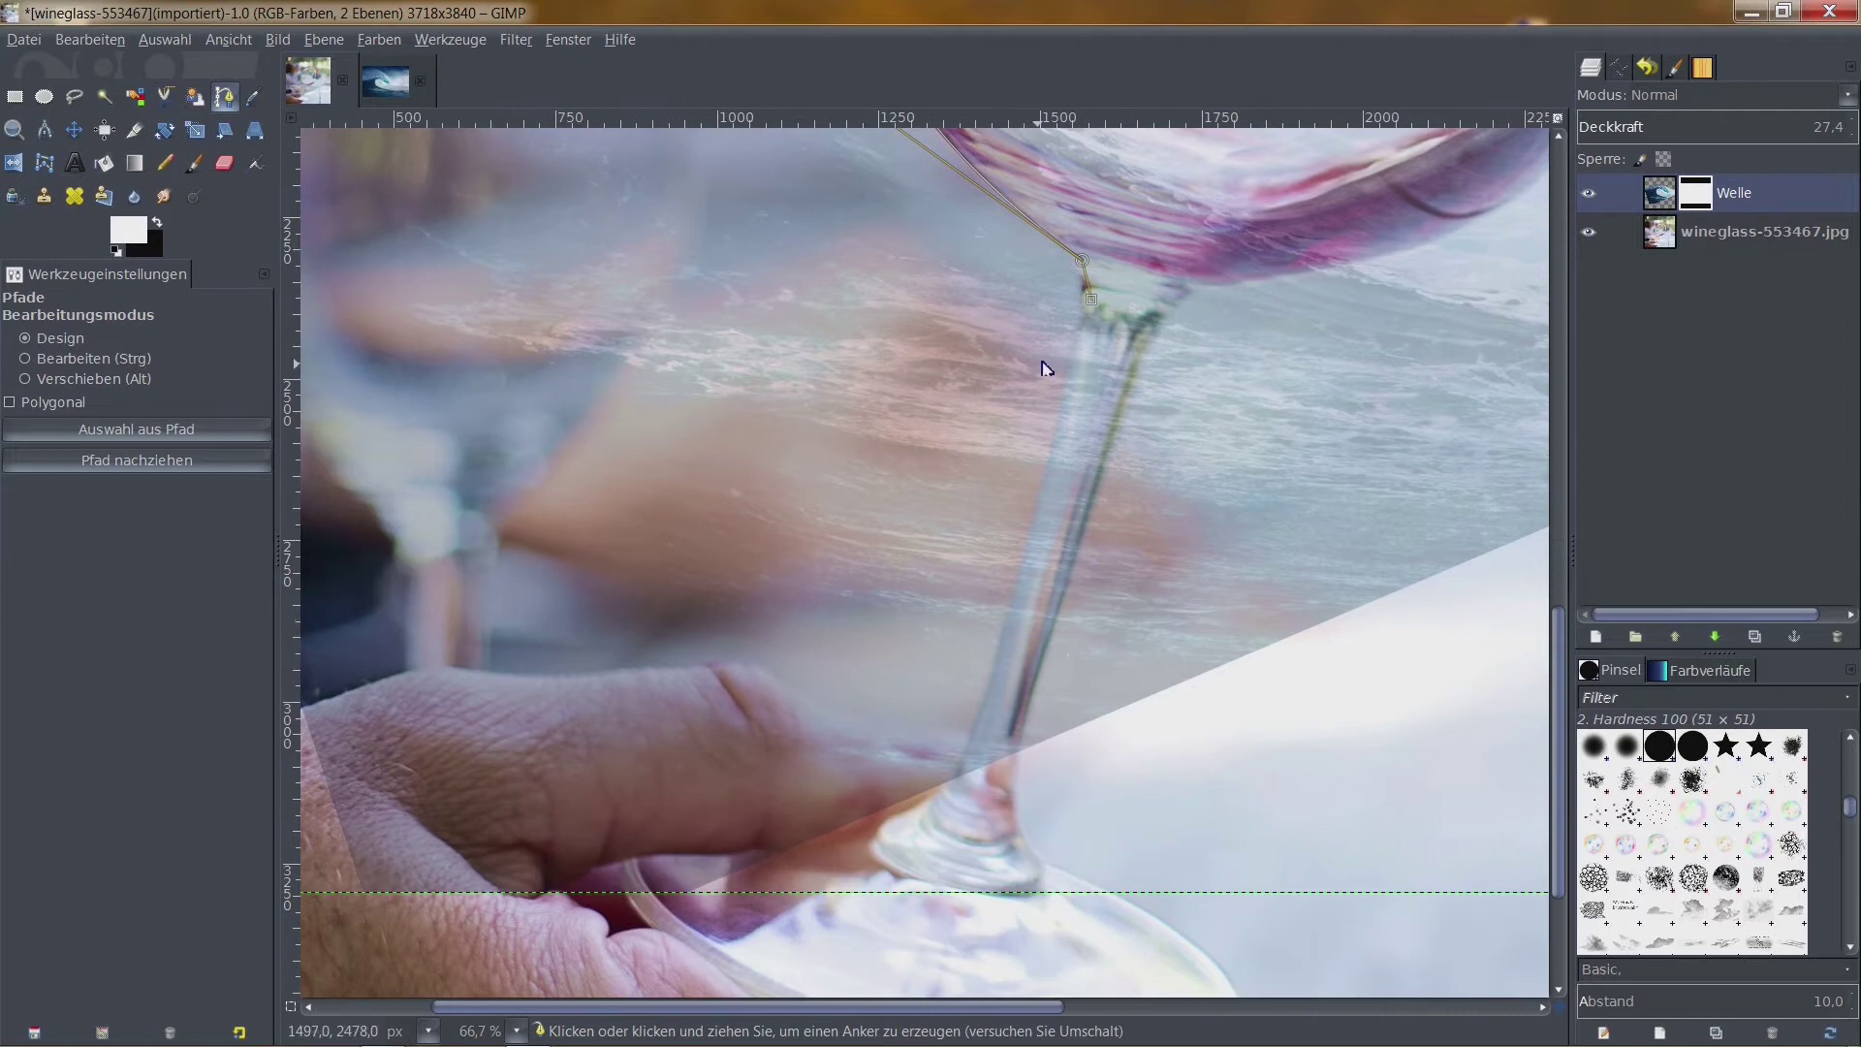
left_click_drag(1090, 298, 1081, 299)
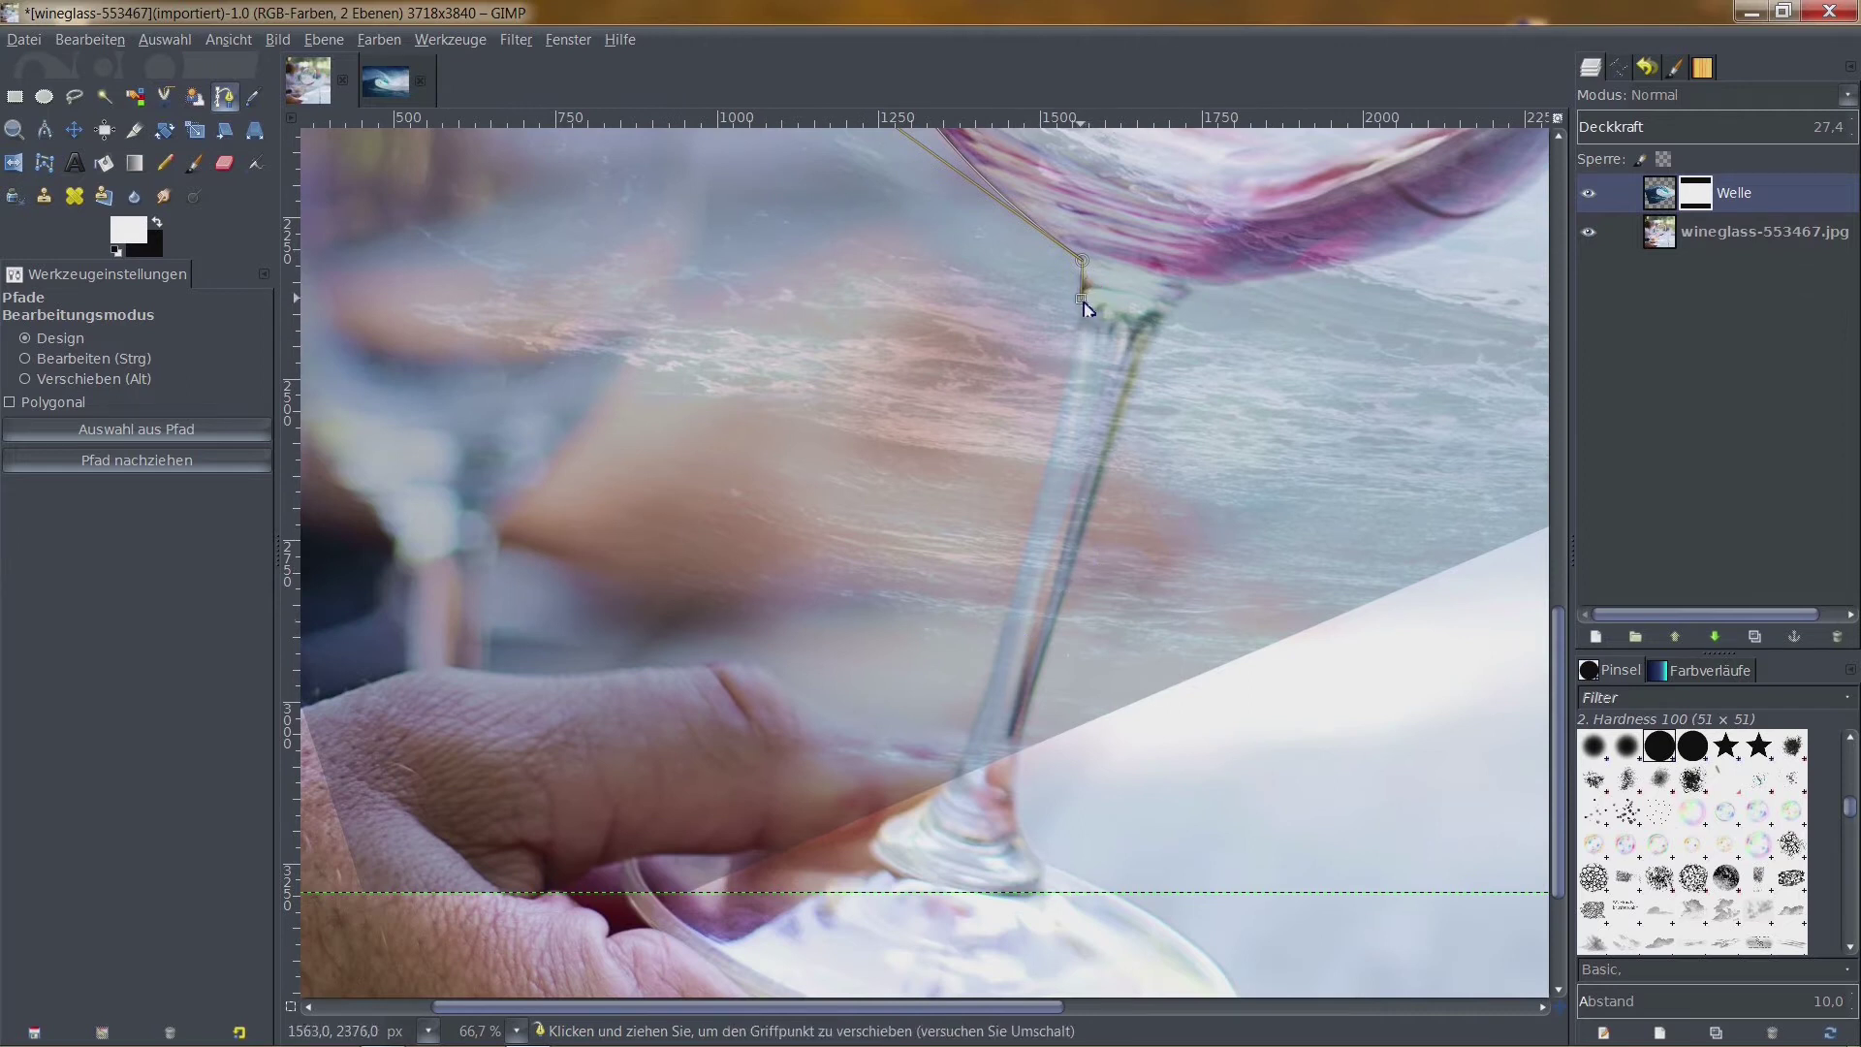
left_click(963, 747)
left_click_drag(964, 747, 909, 823)
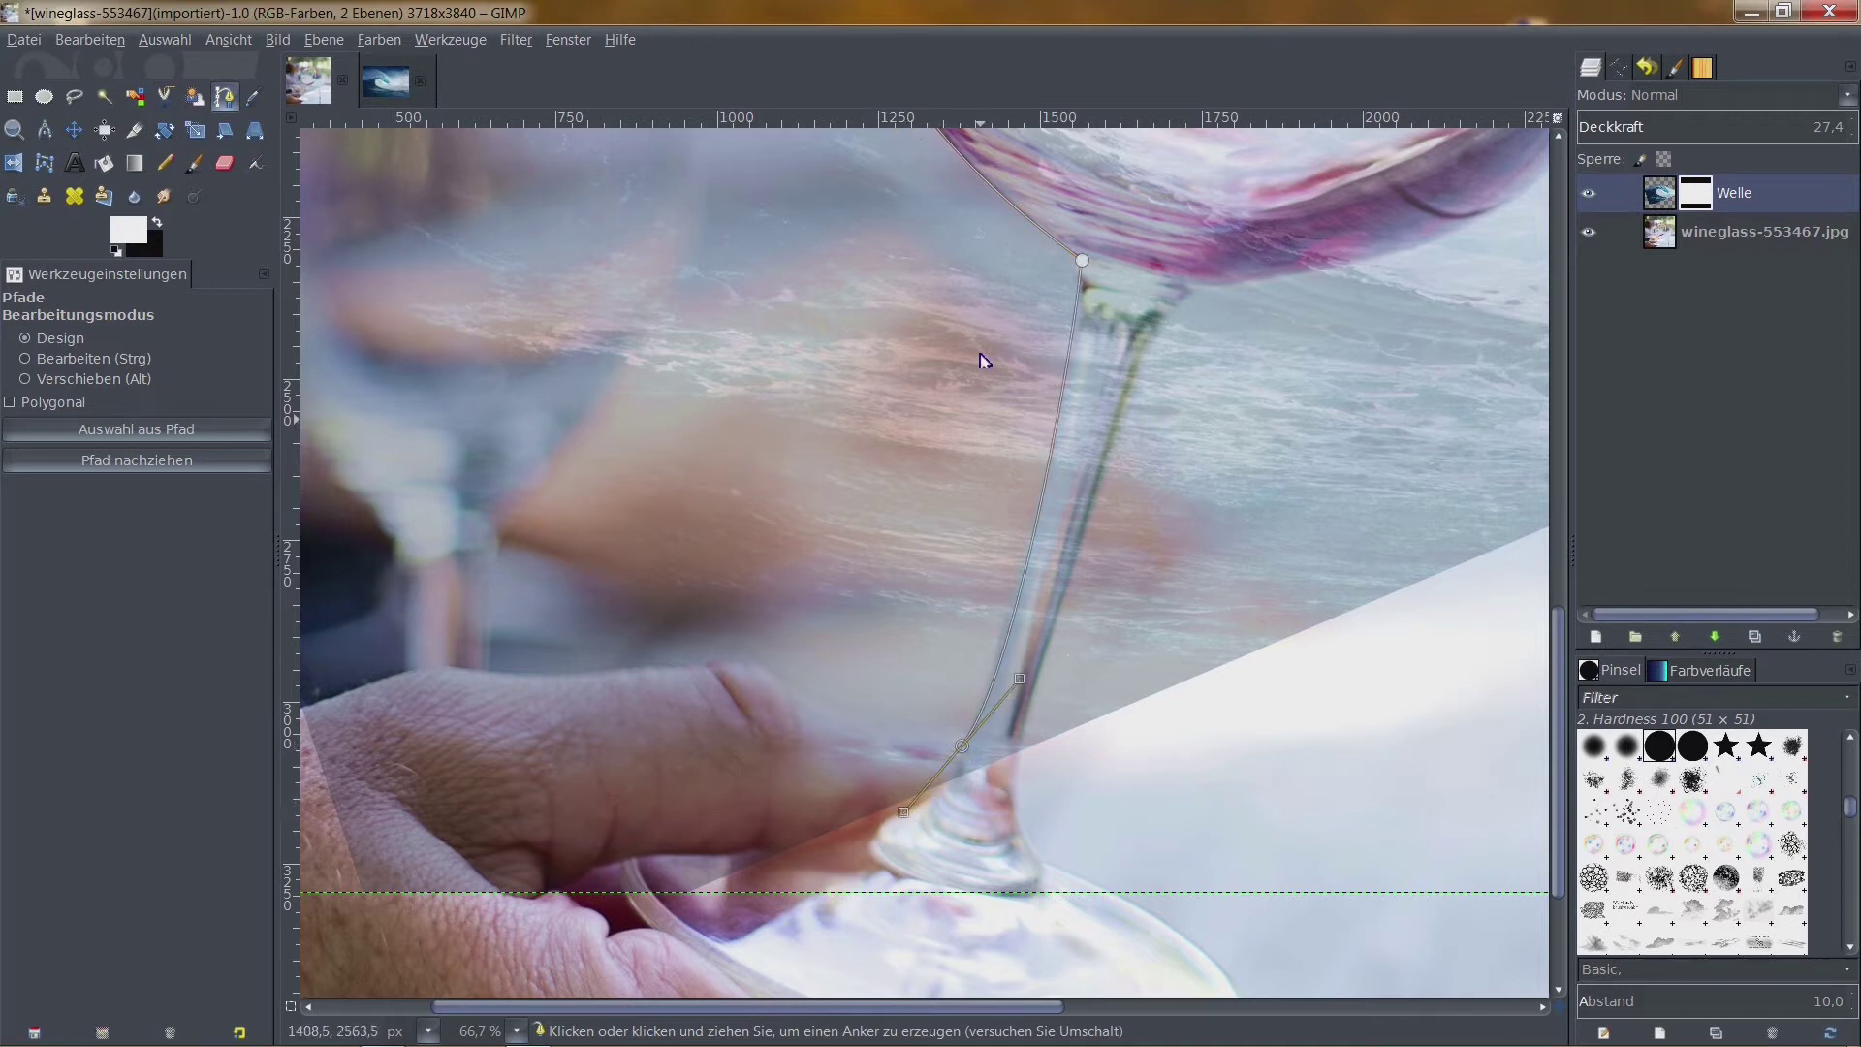
left_click(1085, 261)
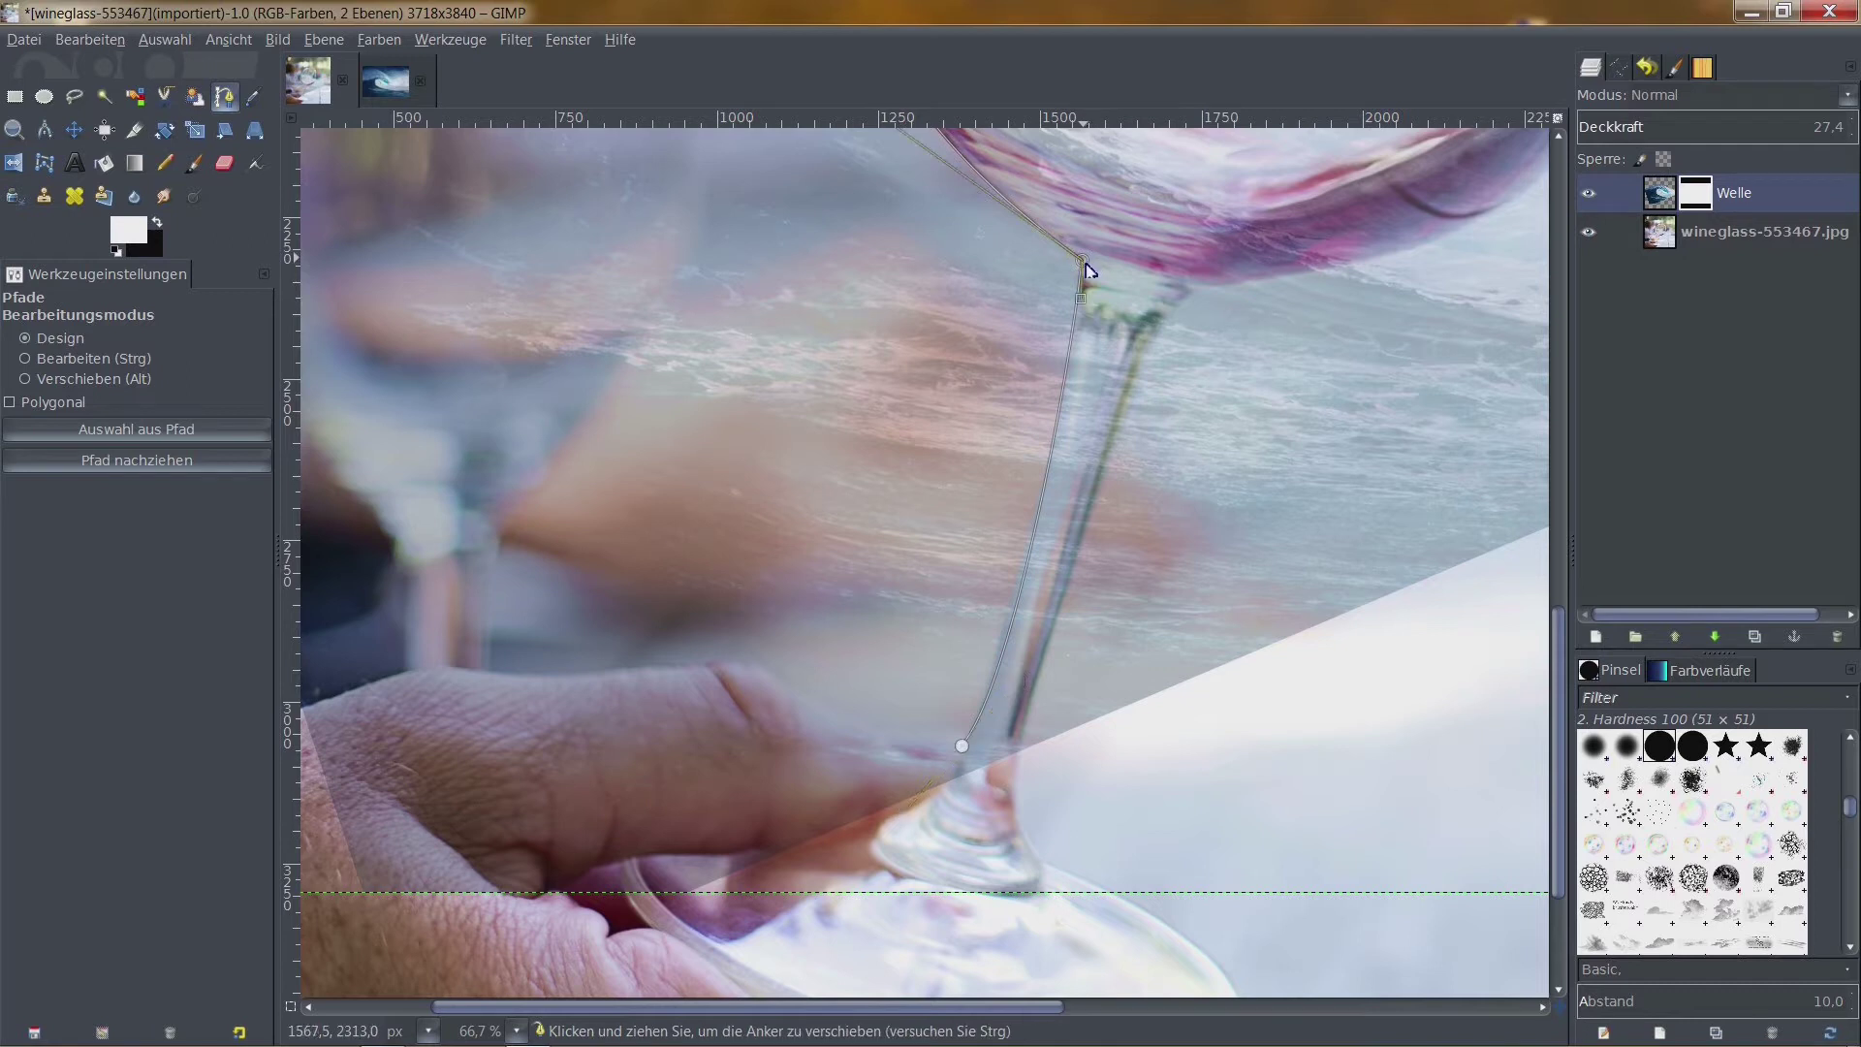
left_click_drag(1080, 298, 1086, 345)
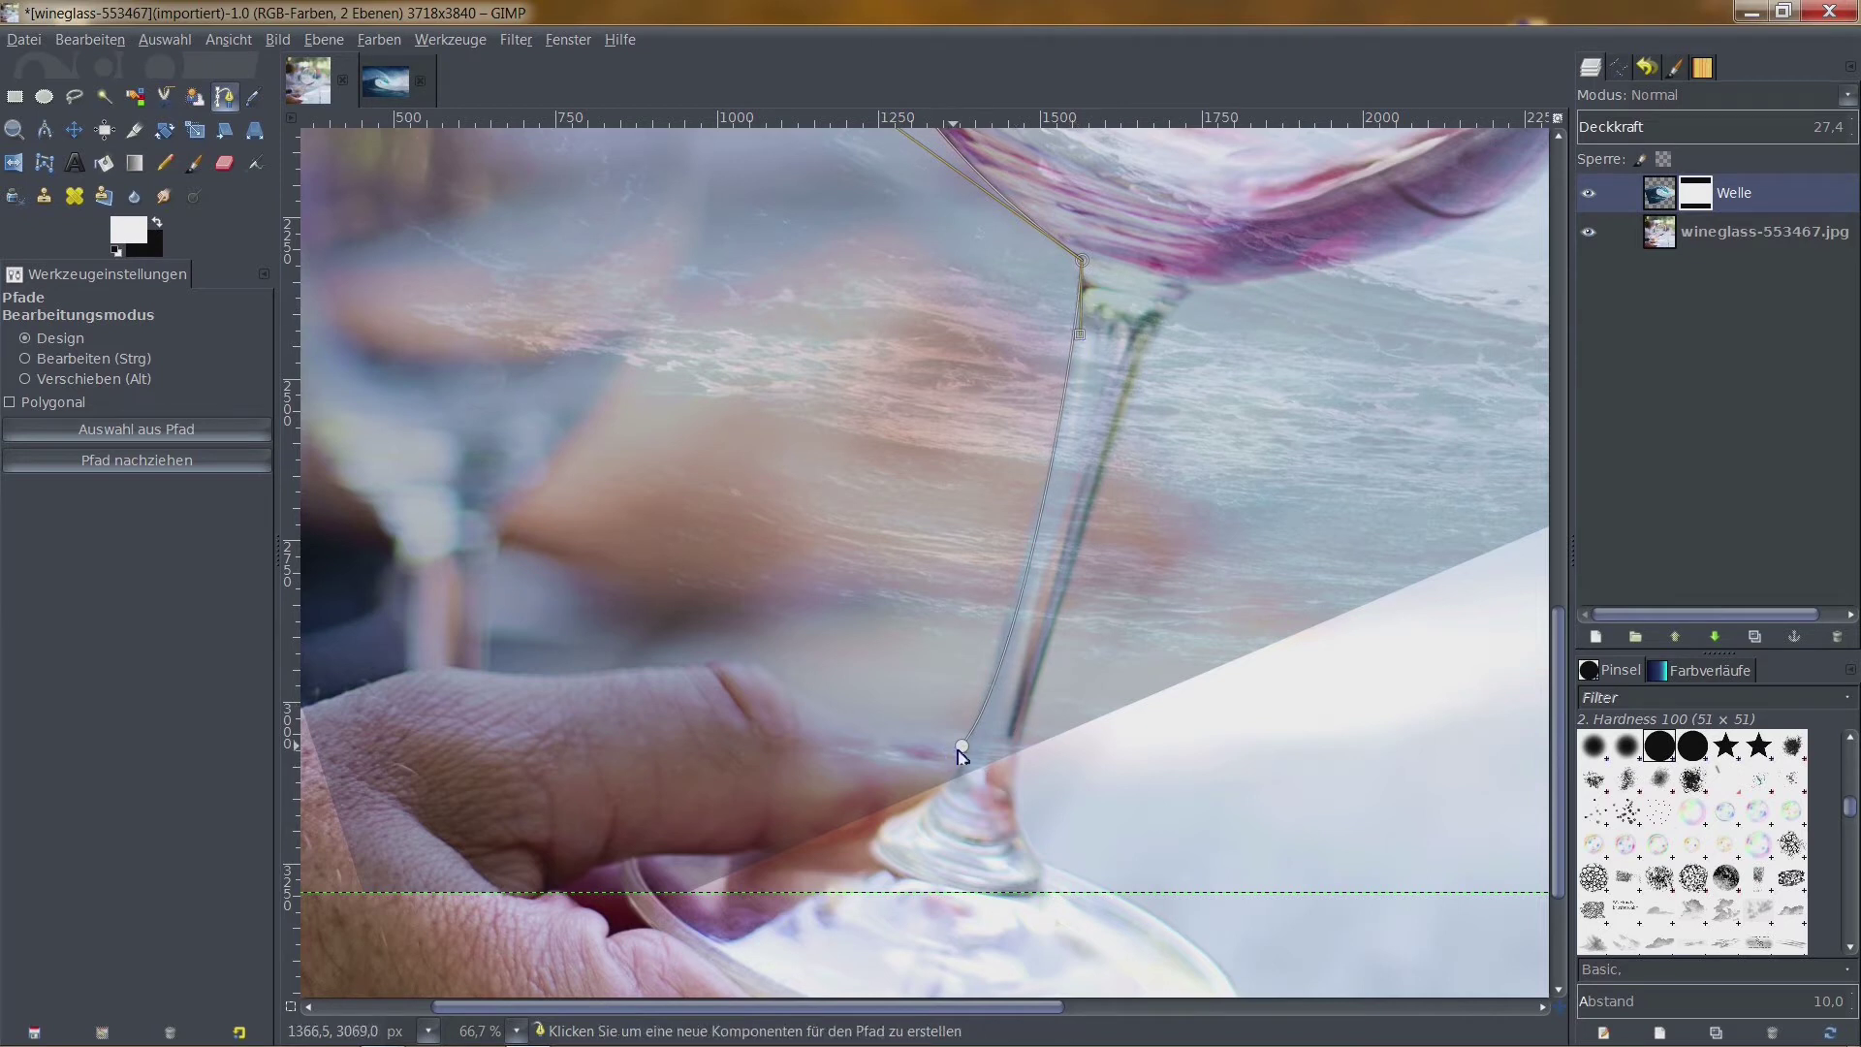
mouse_move(962, 747)
left_mouse_down()
mouse_move(1020, 680)
mouse_move(1008, 667)
left_mouse_up()
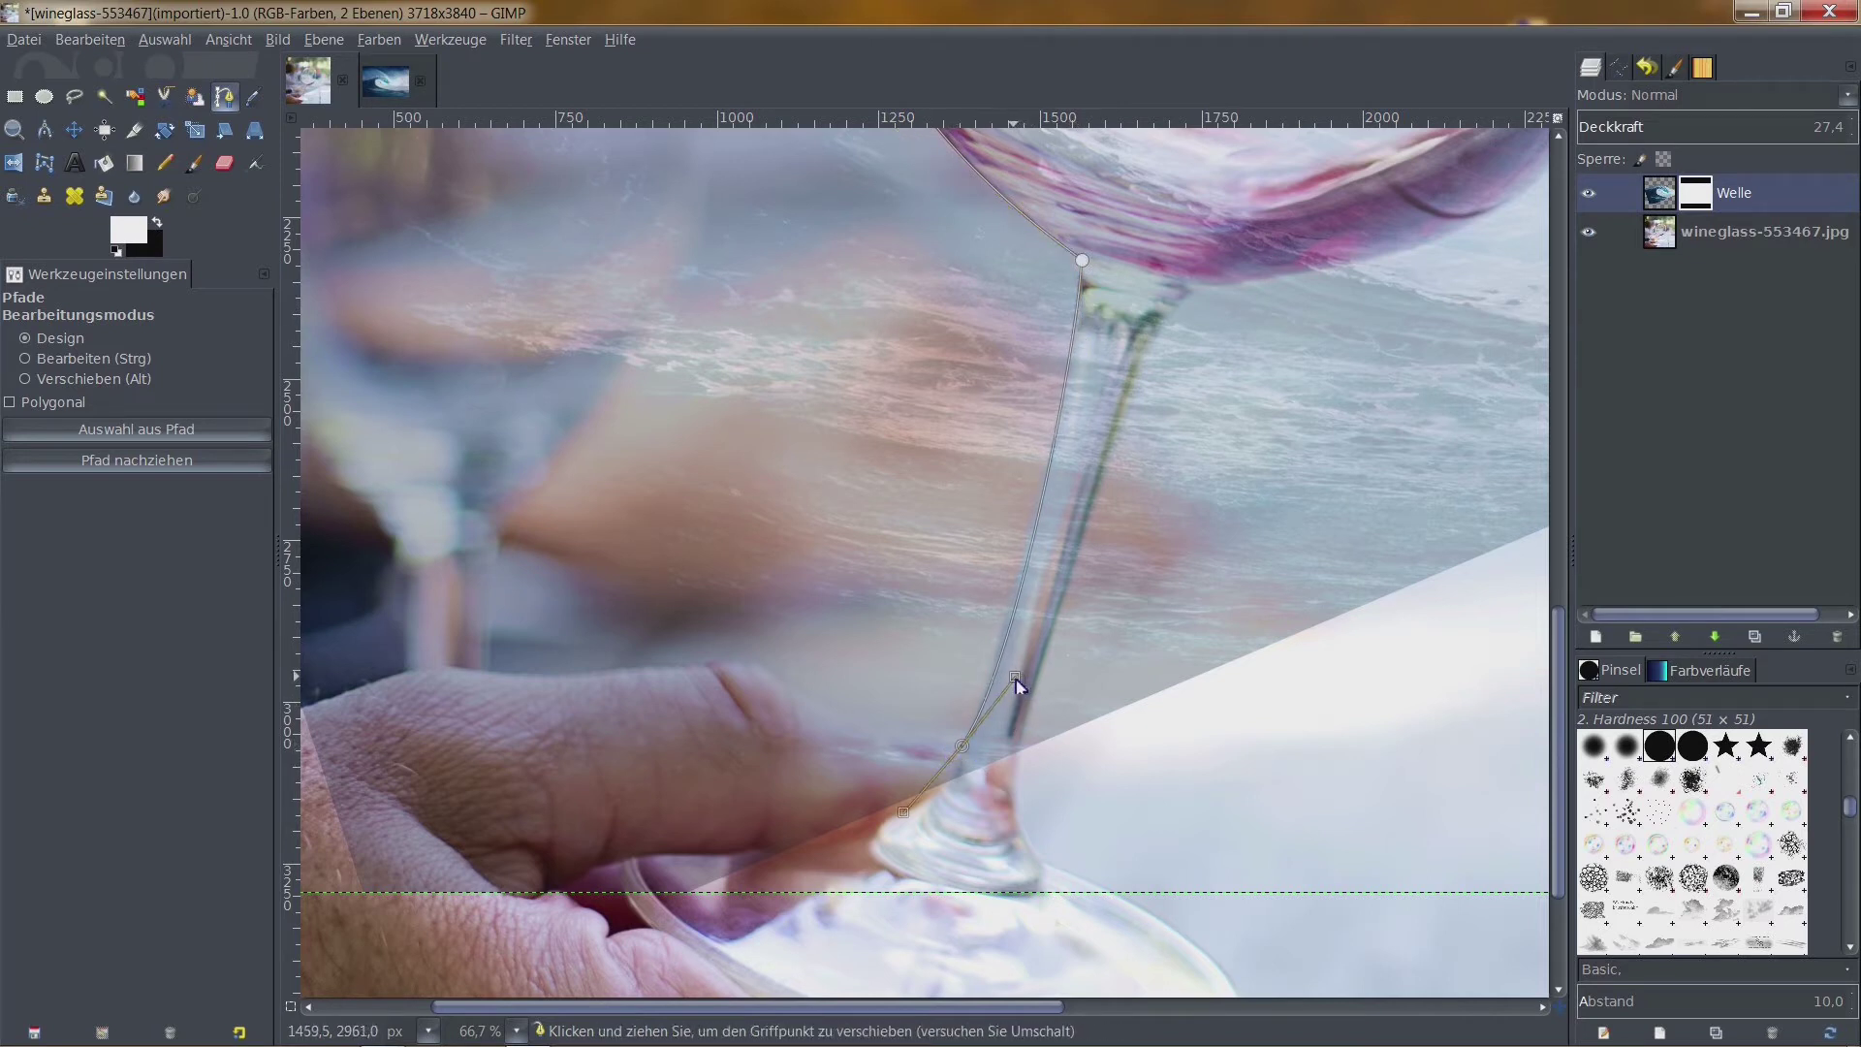
Reshape the path near the stem base and curve it along the thumb
scroll(1047, 696, "down", 5)
scroll(1047, 696, "left", 5)
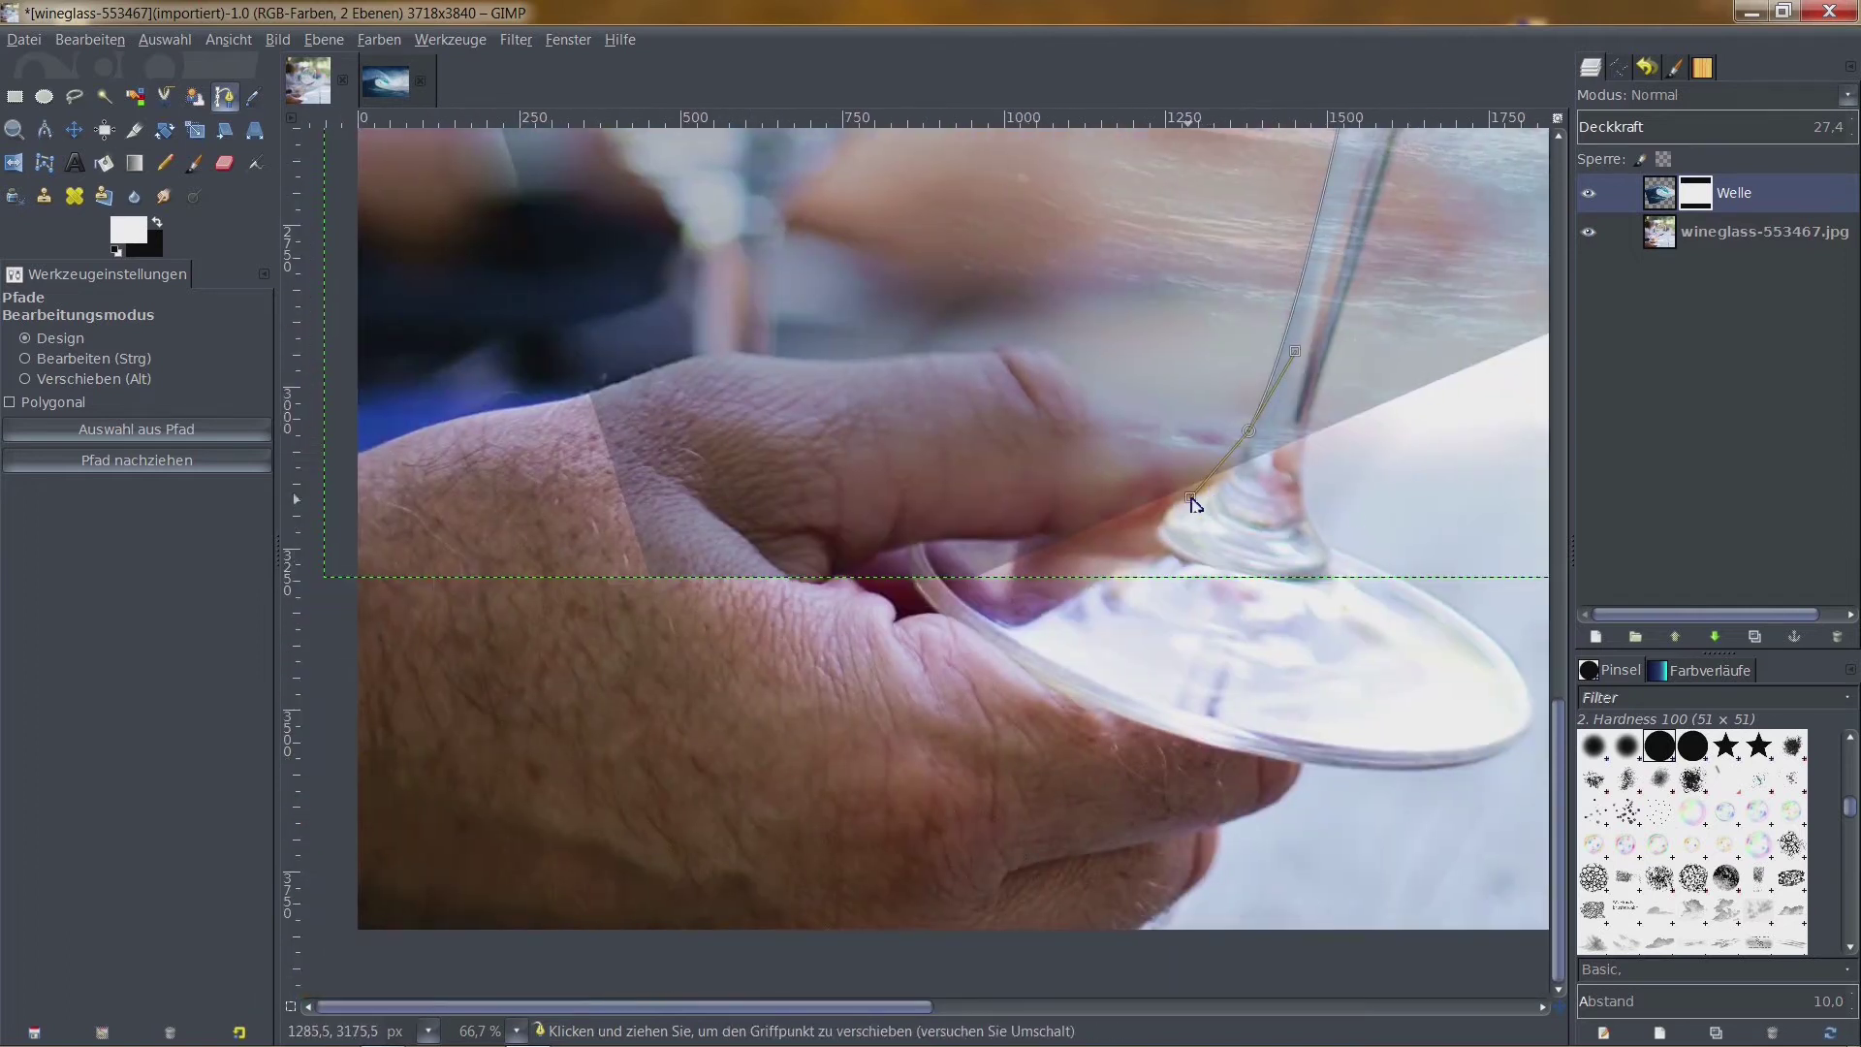
left_click_drag(1191, 499, 1217, 427)
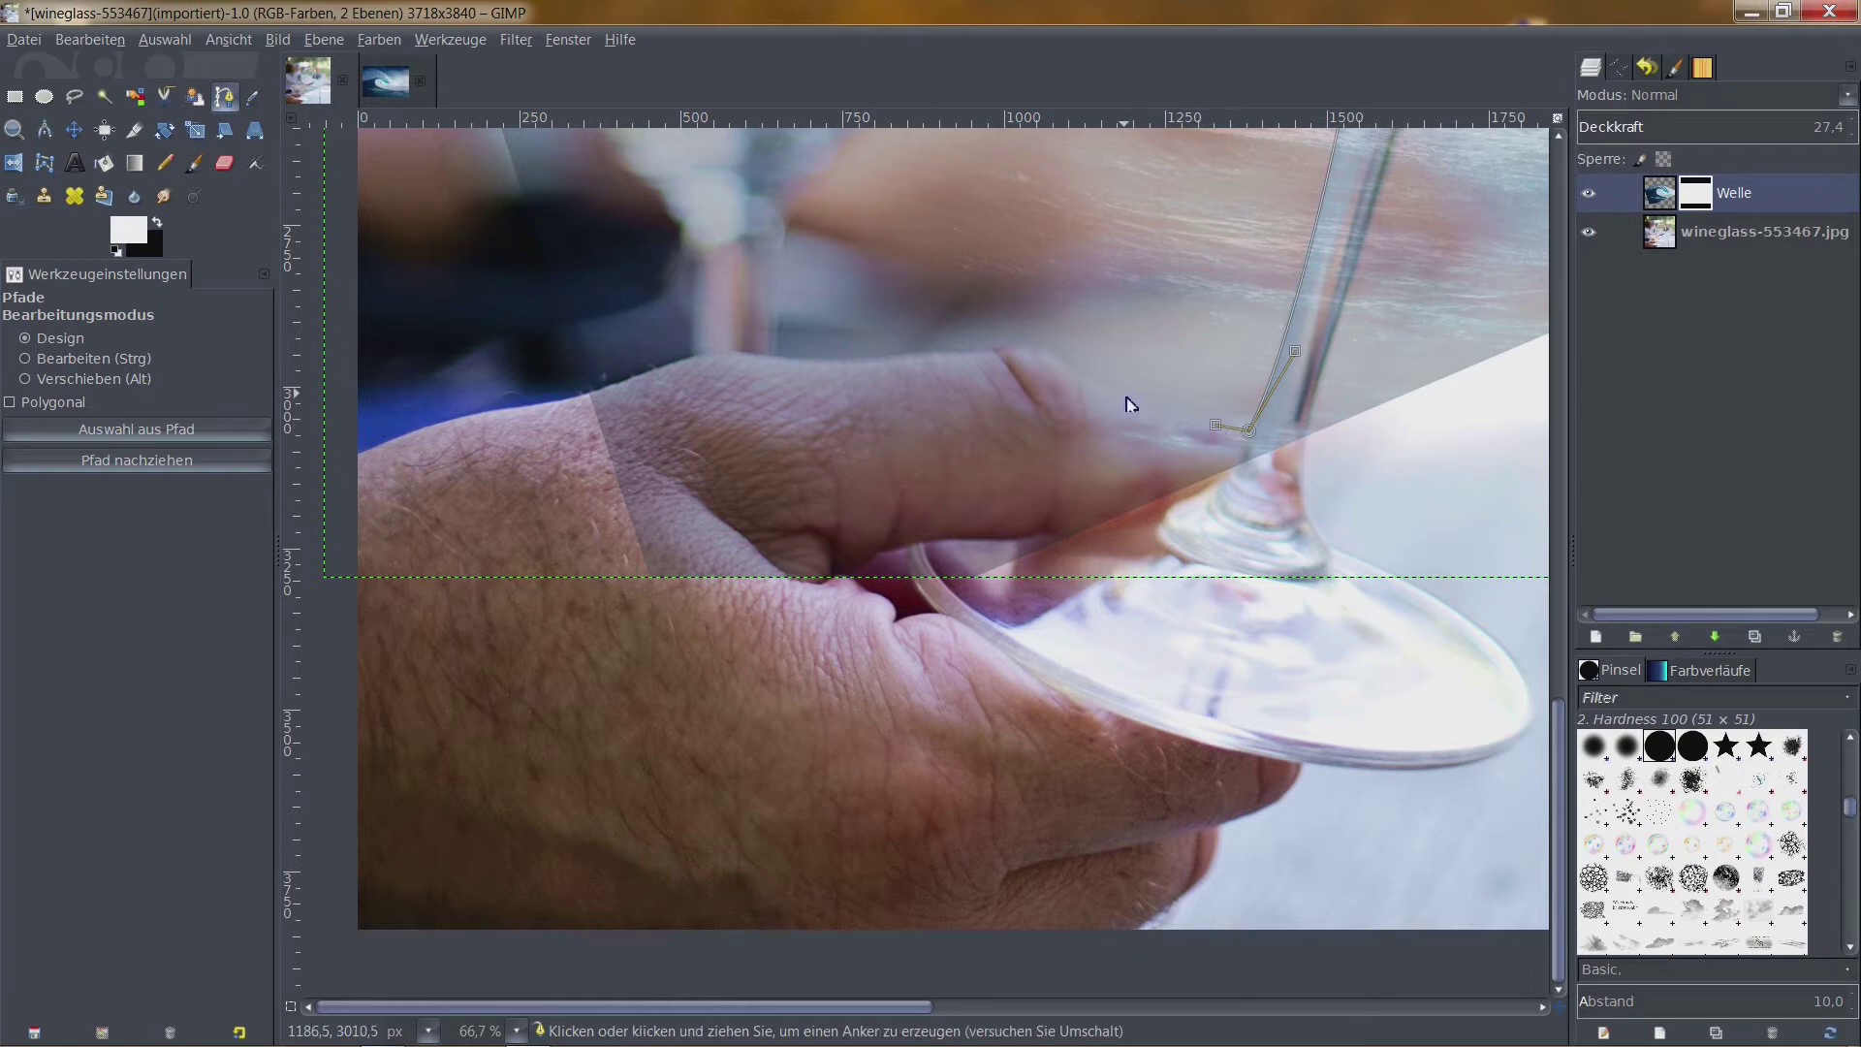
left_click_drag(1045, 352, 999, 306)
scroll(832, 399, "up", 3)
scroll(831, 400, "right", 1)
scroll(891, 456, "up", 3)
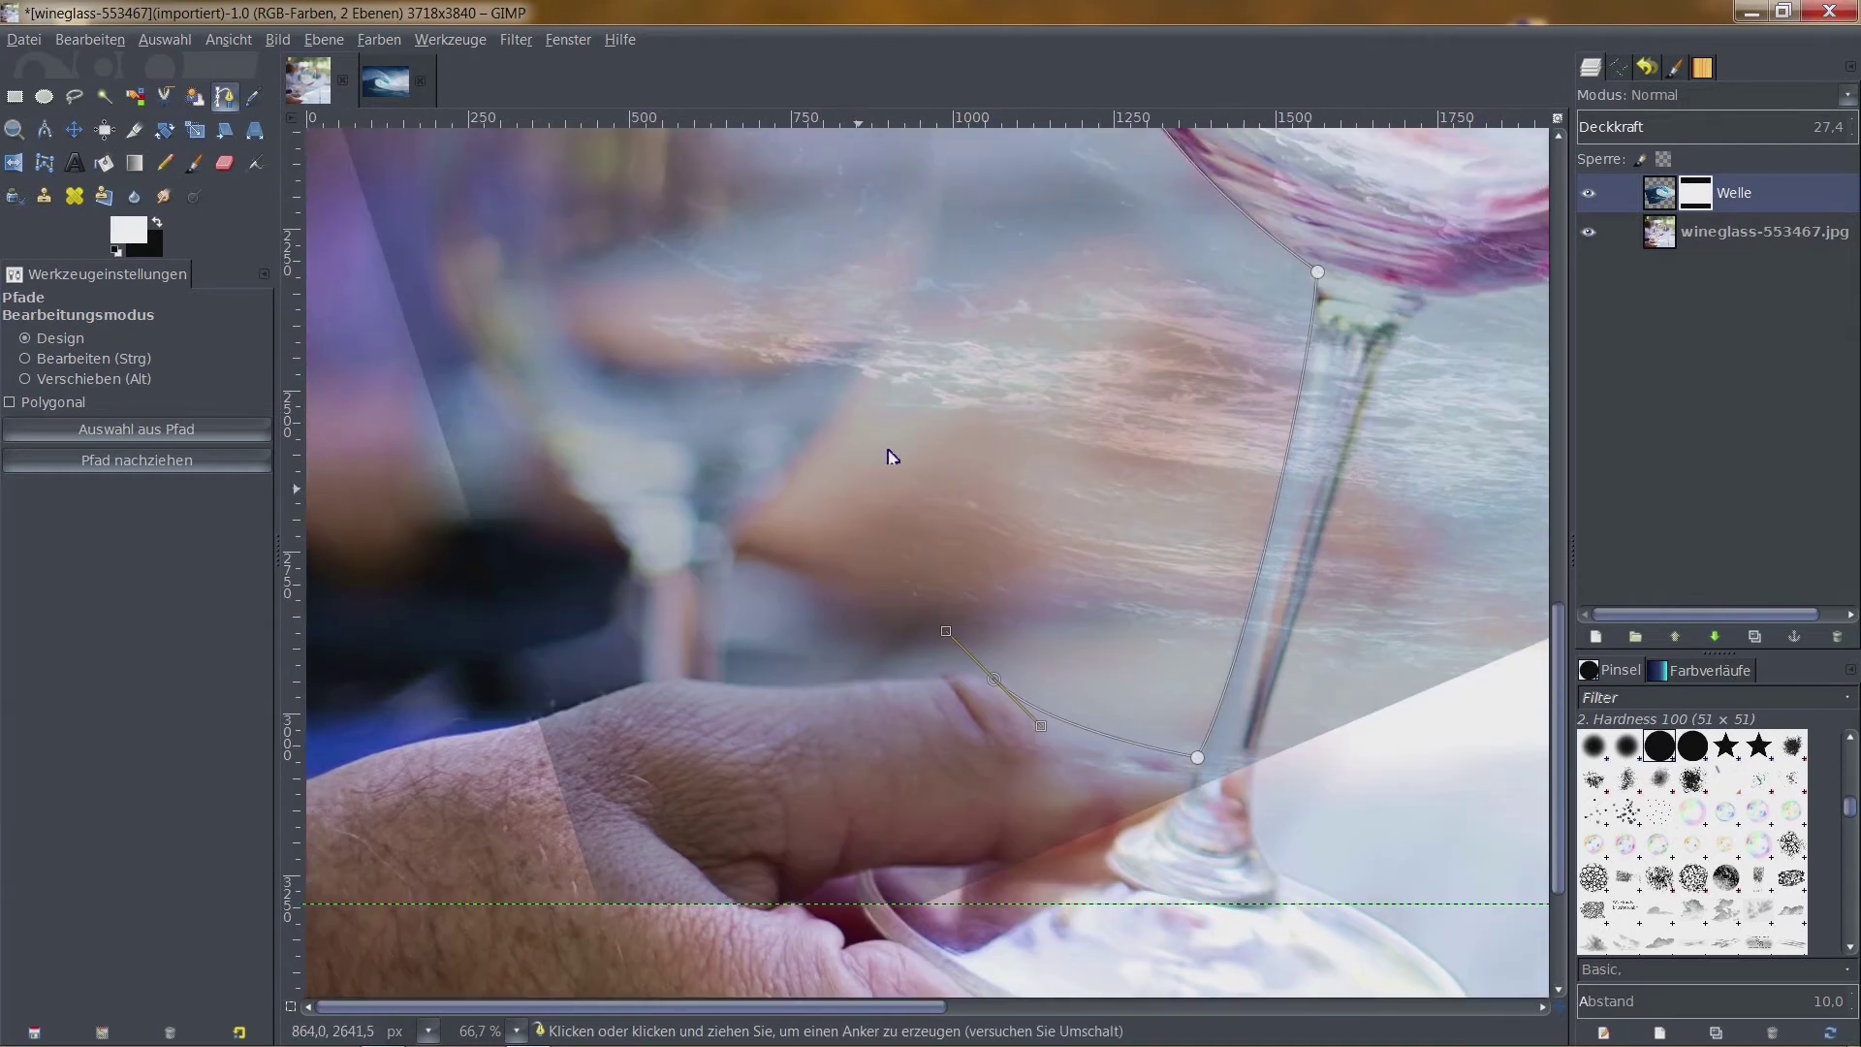
left_click_drag(882, 341, 1076, 262)
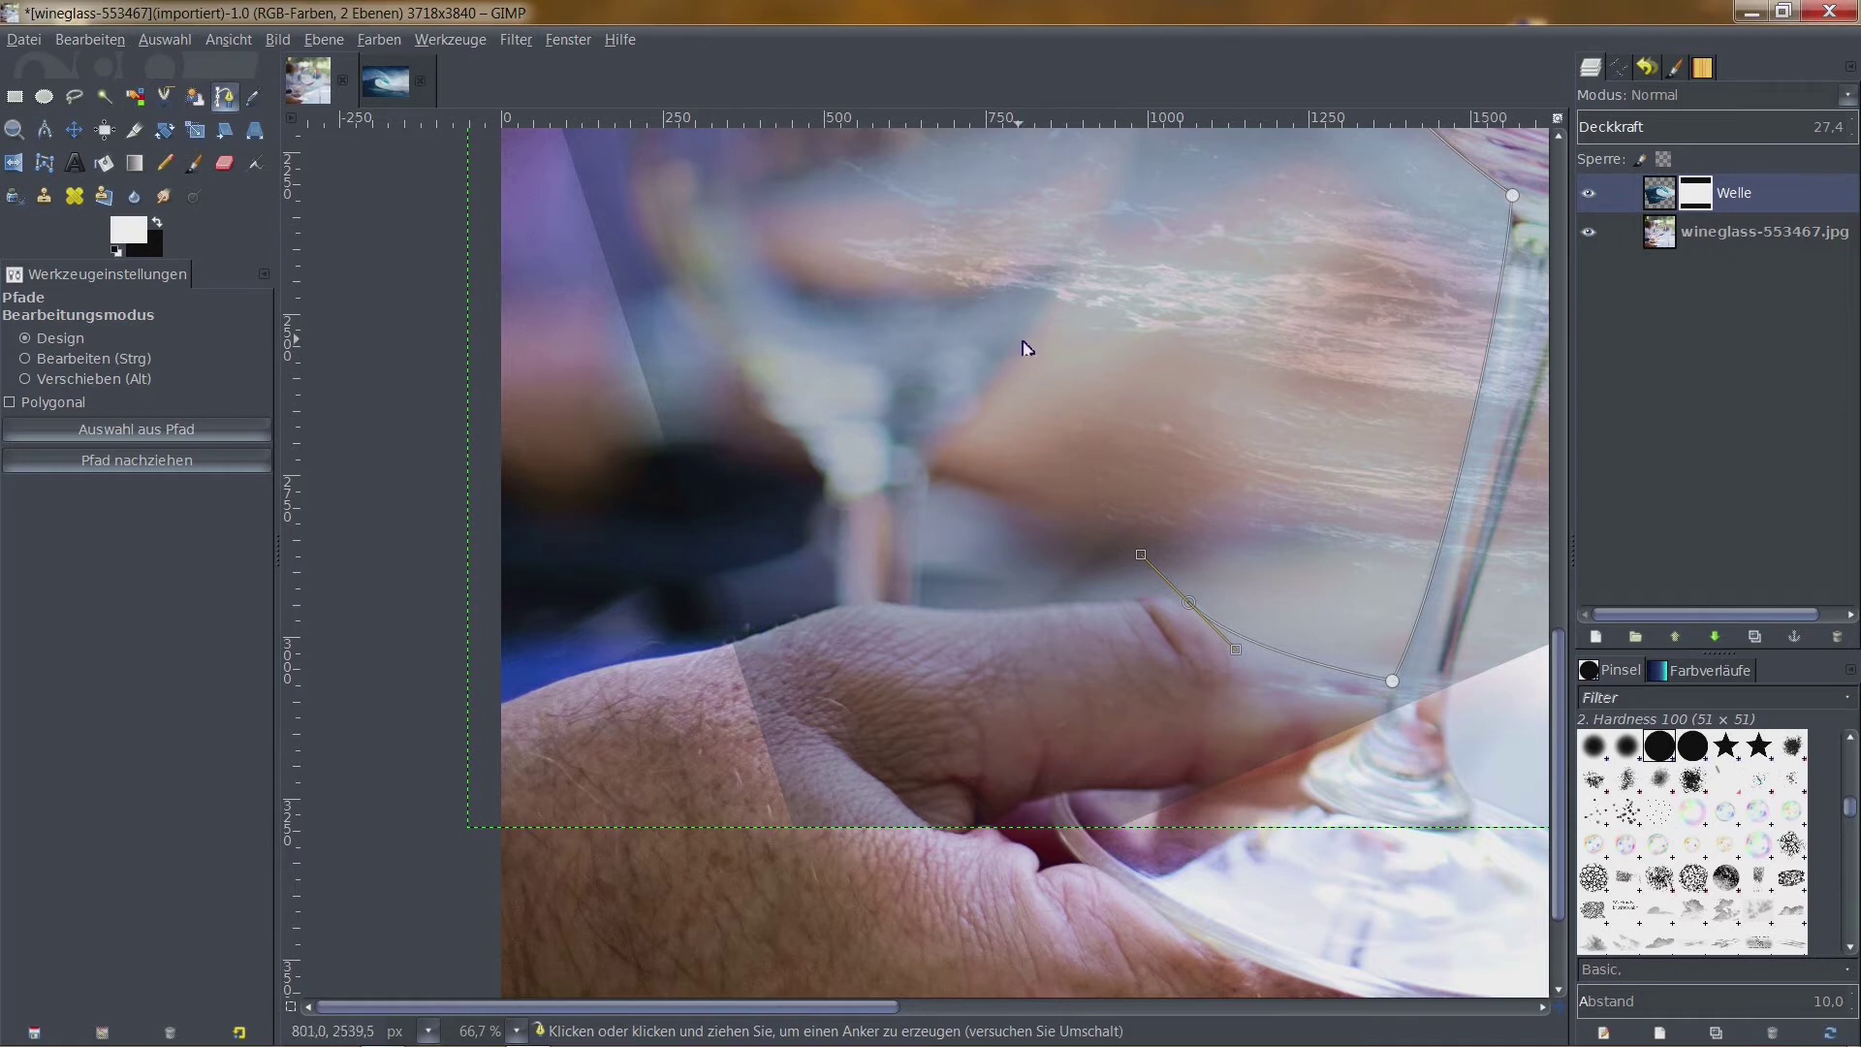
left_click_drag(1046, 340, 1091, 662)
scroll(1066, 426, "up", 3)
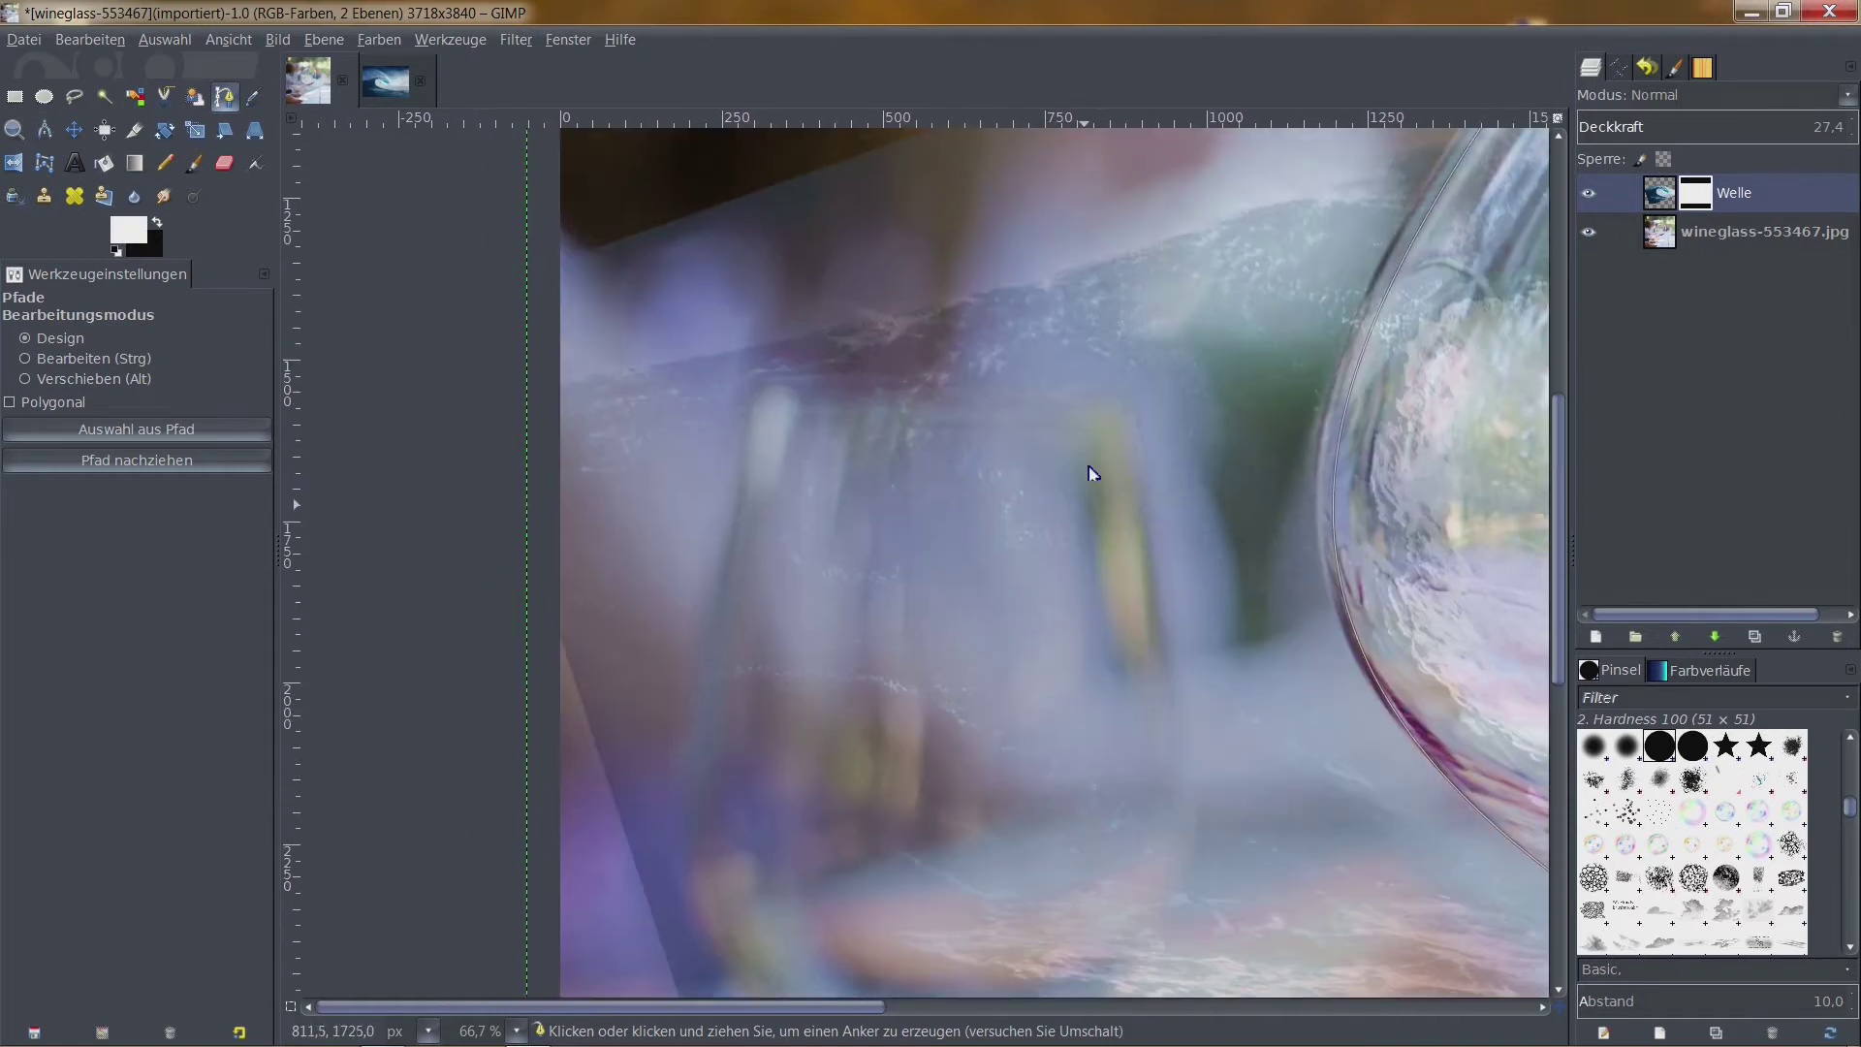
scroll(1171, 283, "down", 1)
scroll(1275, 532, "down", 1)
scroll(1375, 208, "down", 1)
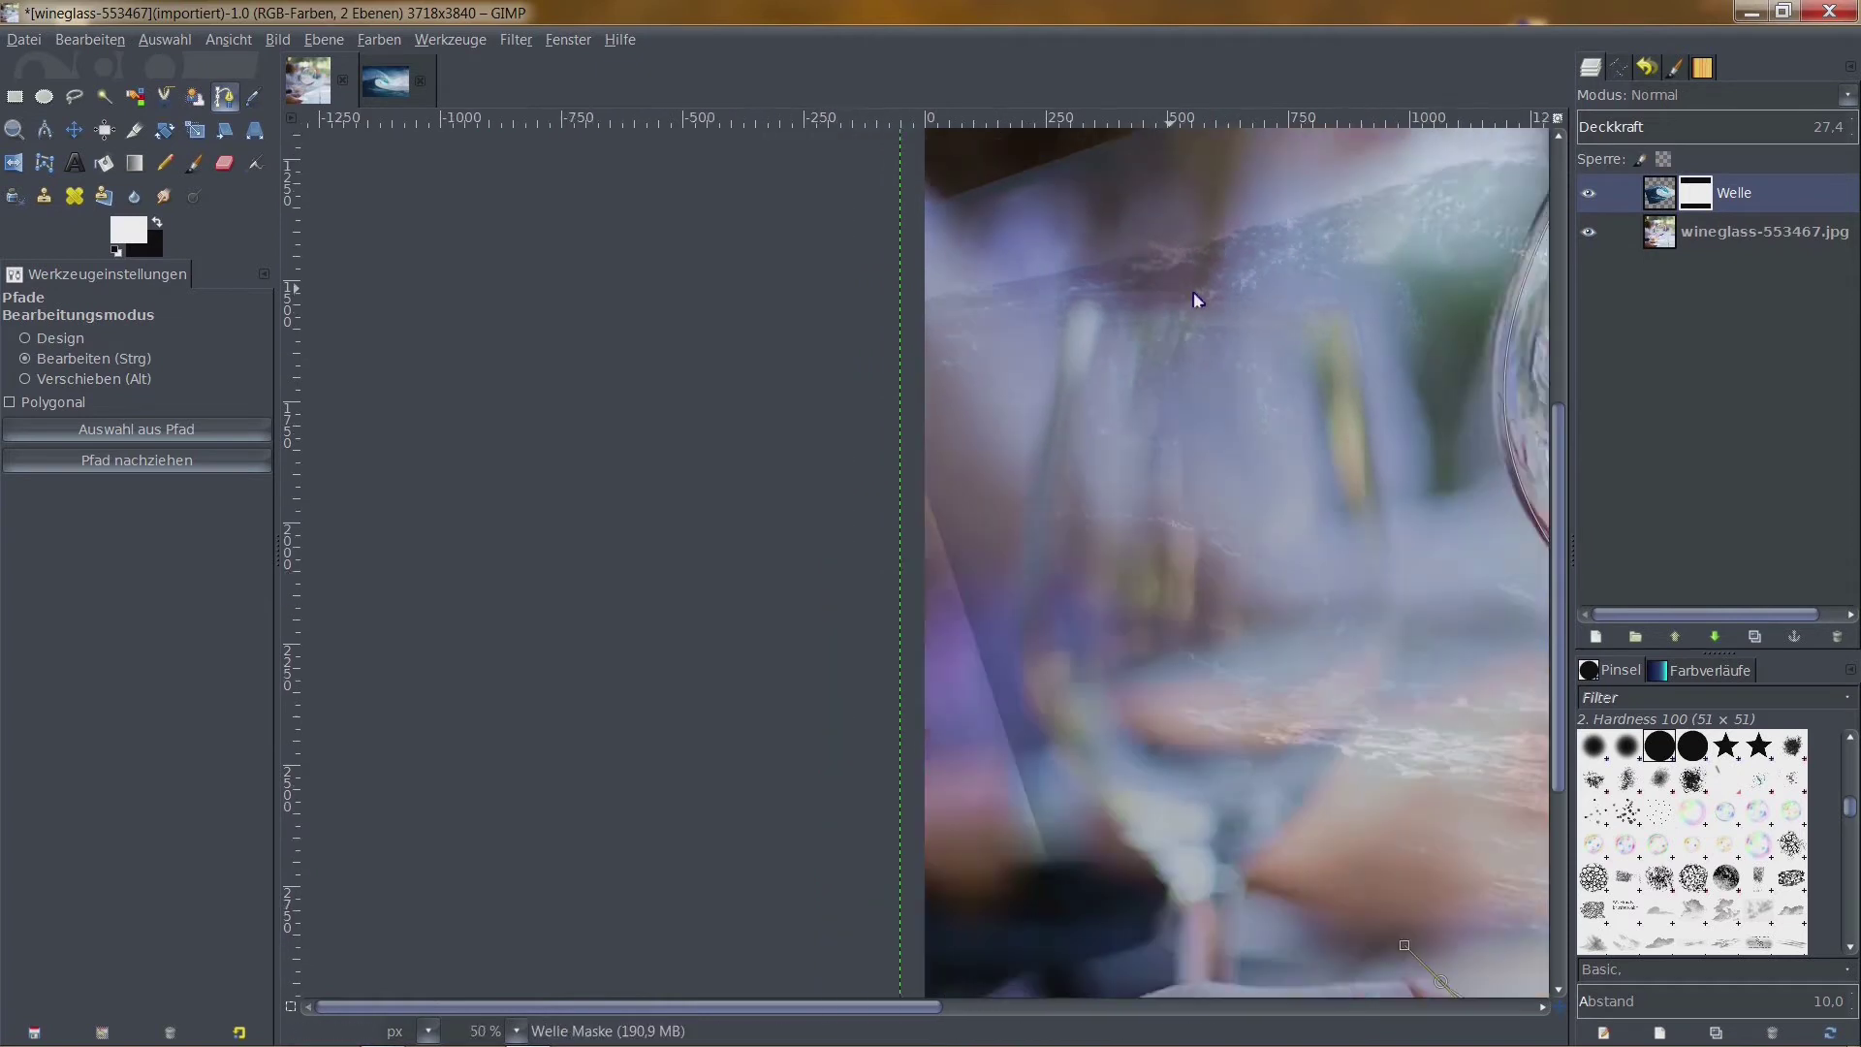
scroll(1196, 300, "down", 1)
Add path points across the hand, the left edge and top-left corner, closing at the rim anchor
left_click_drag(1171, 318, 1511, 161)
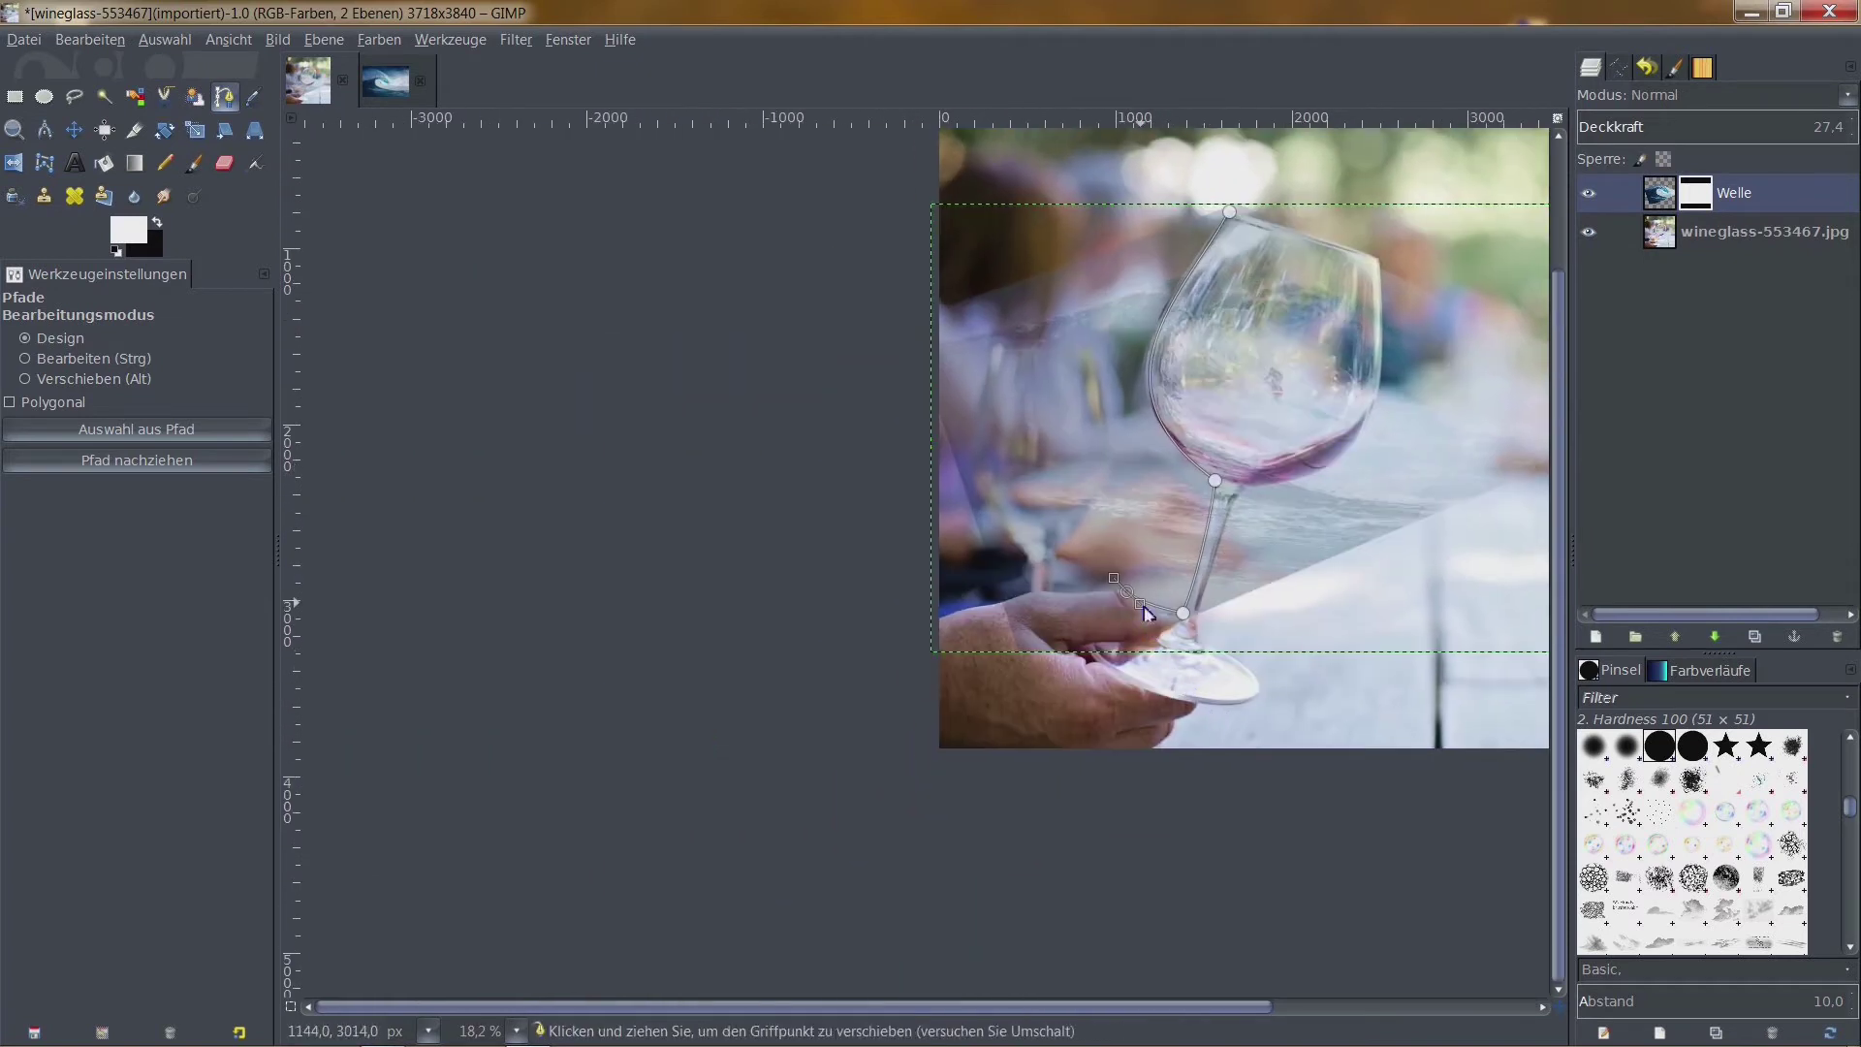
left_click(946, 521)
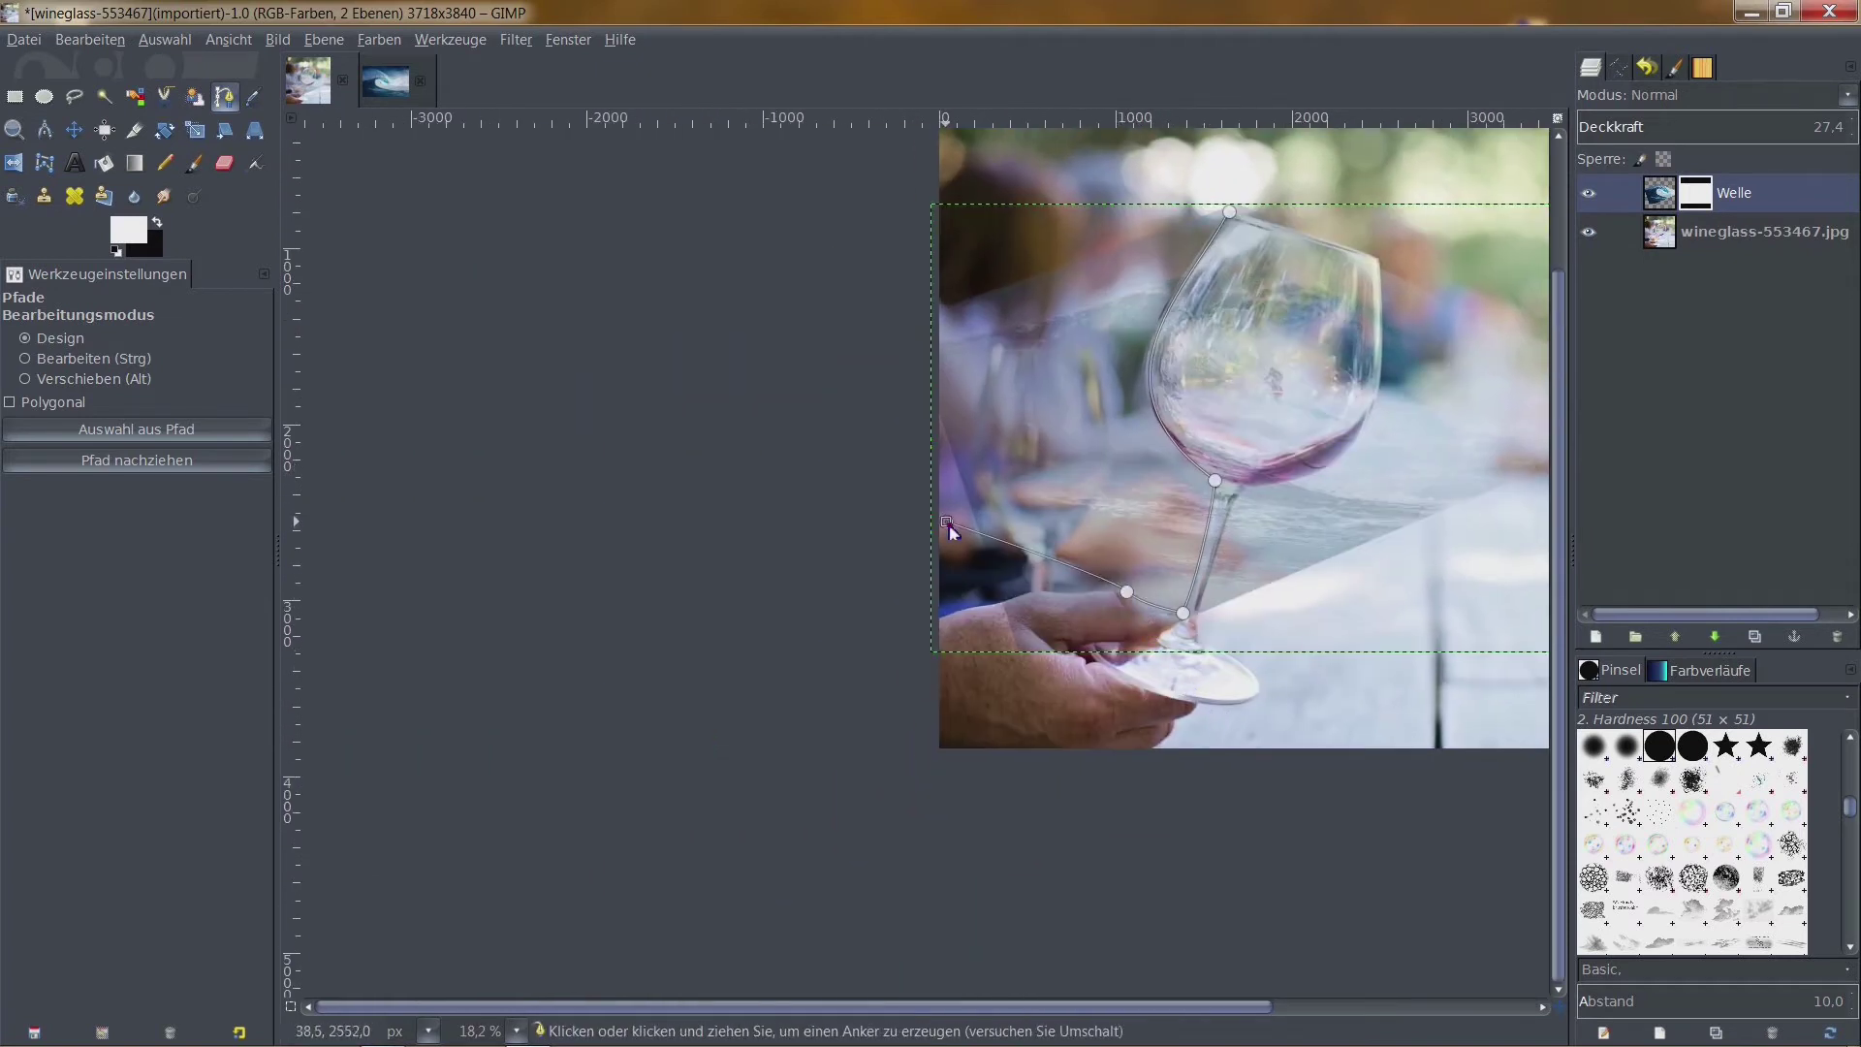
left_click(755, 294)
left_click_drag(1053, 169, 944, 447)
left_click(850, 357)
scroll(1093, 406, "up", 1)
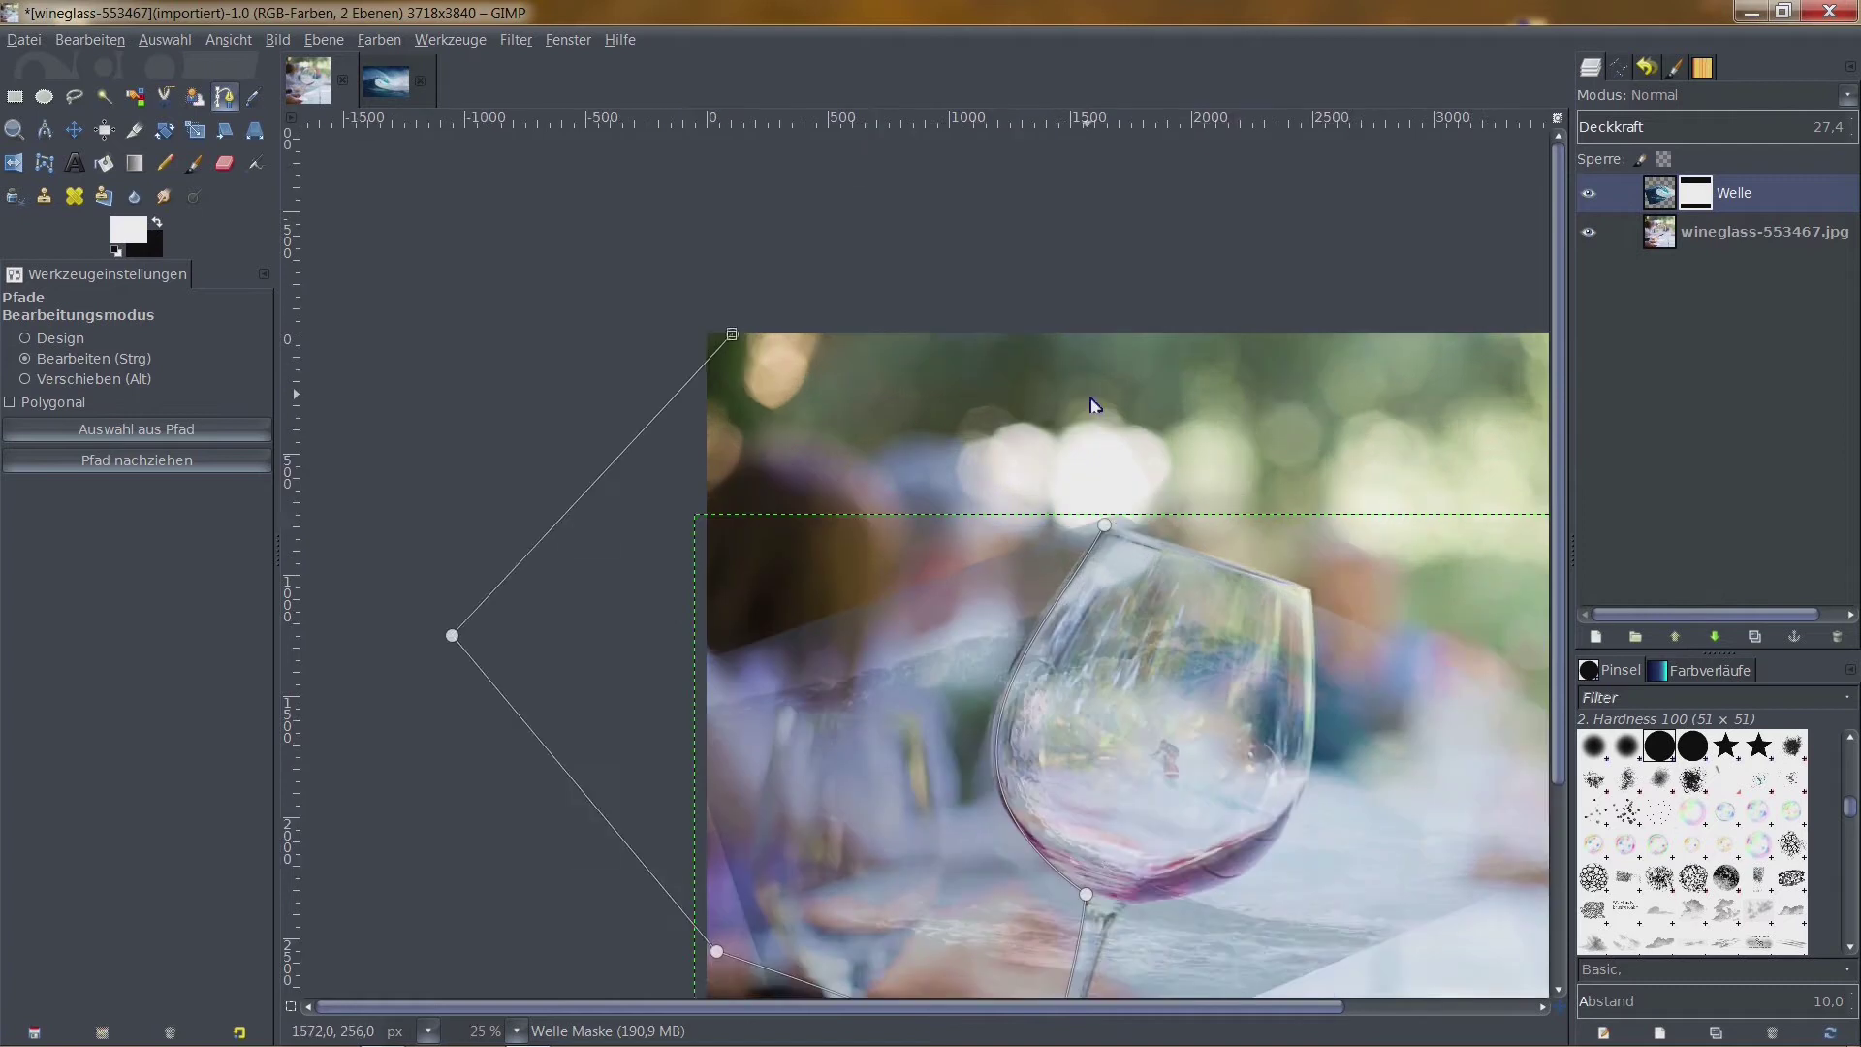
scroll(1093, 405, "up", 1)
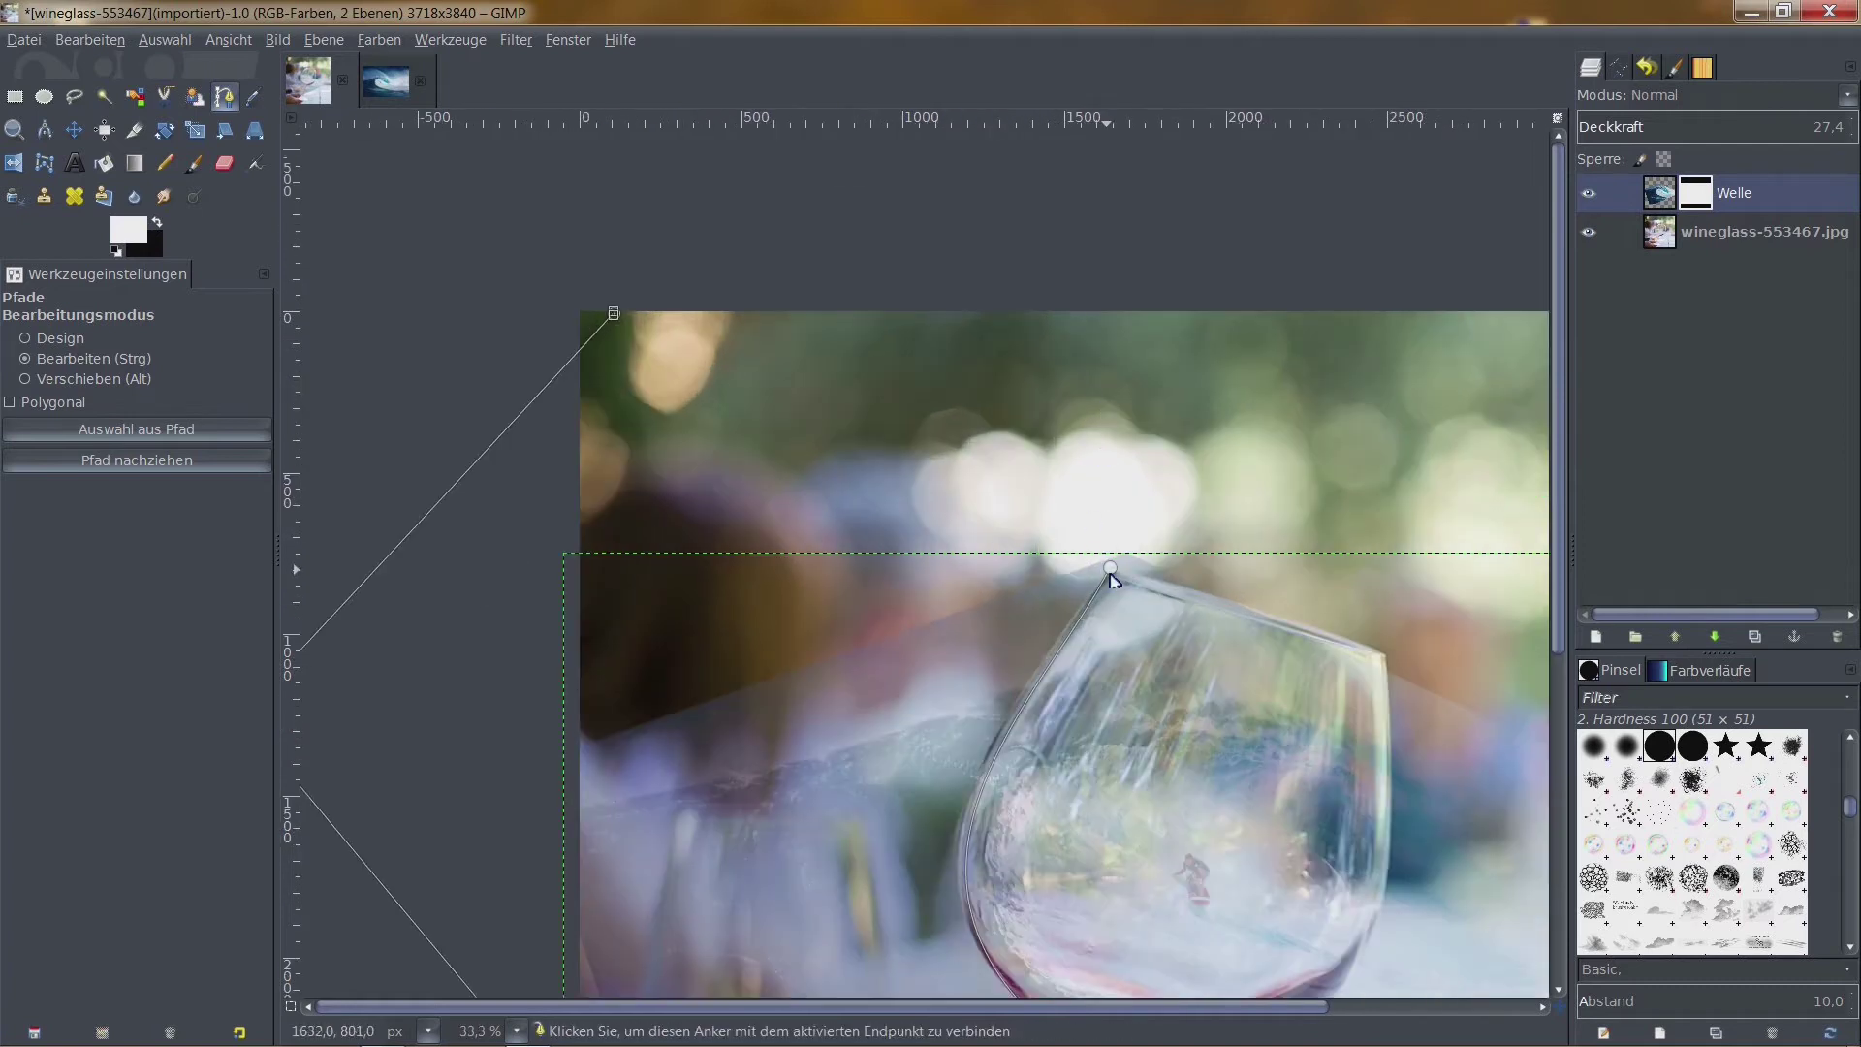
left_click(1112, 574, "ctrl")
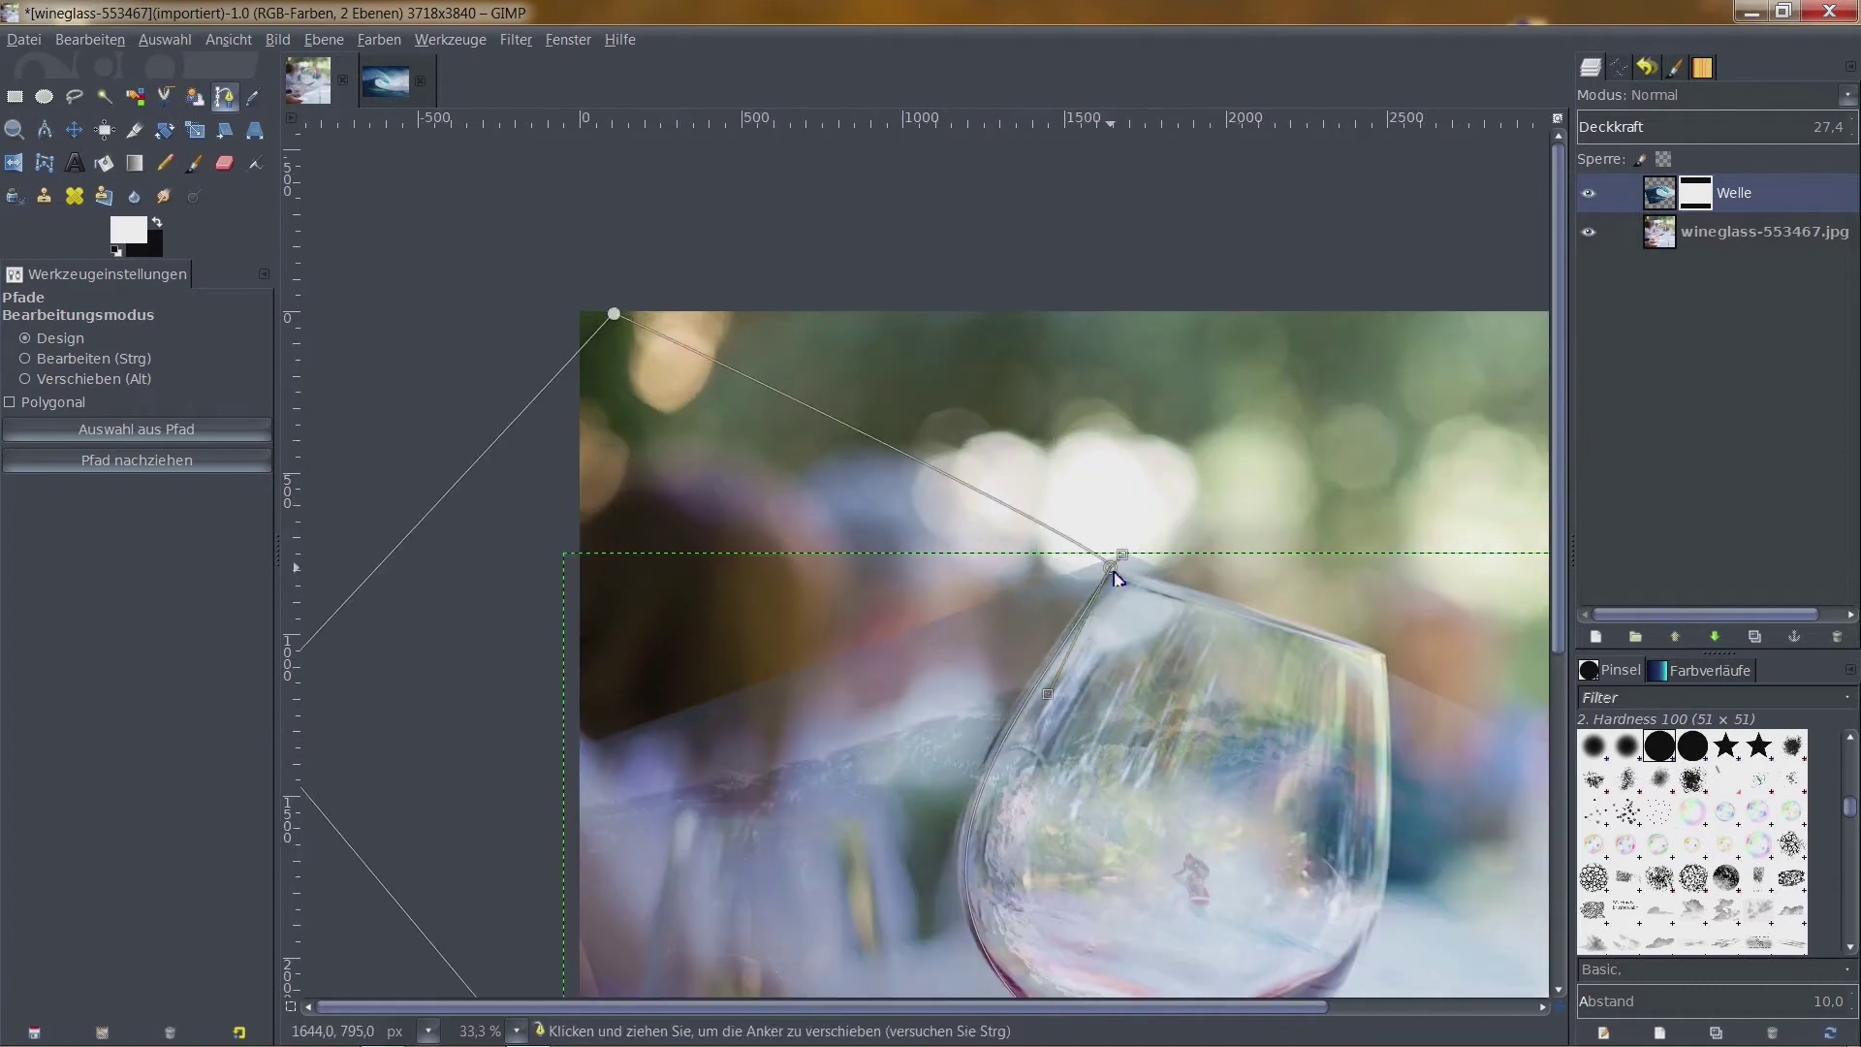
Convert the closed path into a selection around the glass's left side
key("Return")
scroll(791, 718, "down", 5)
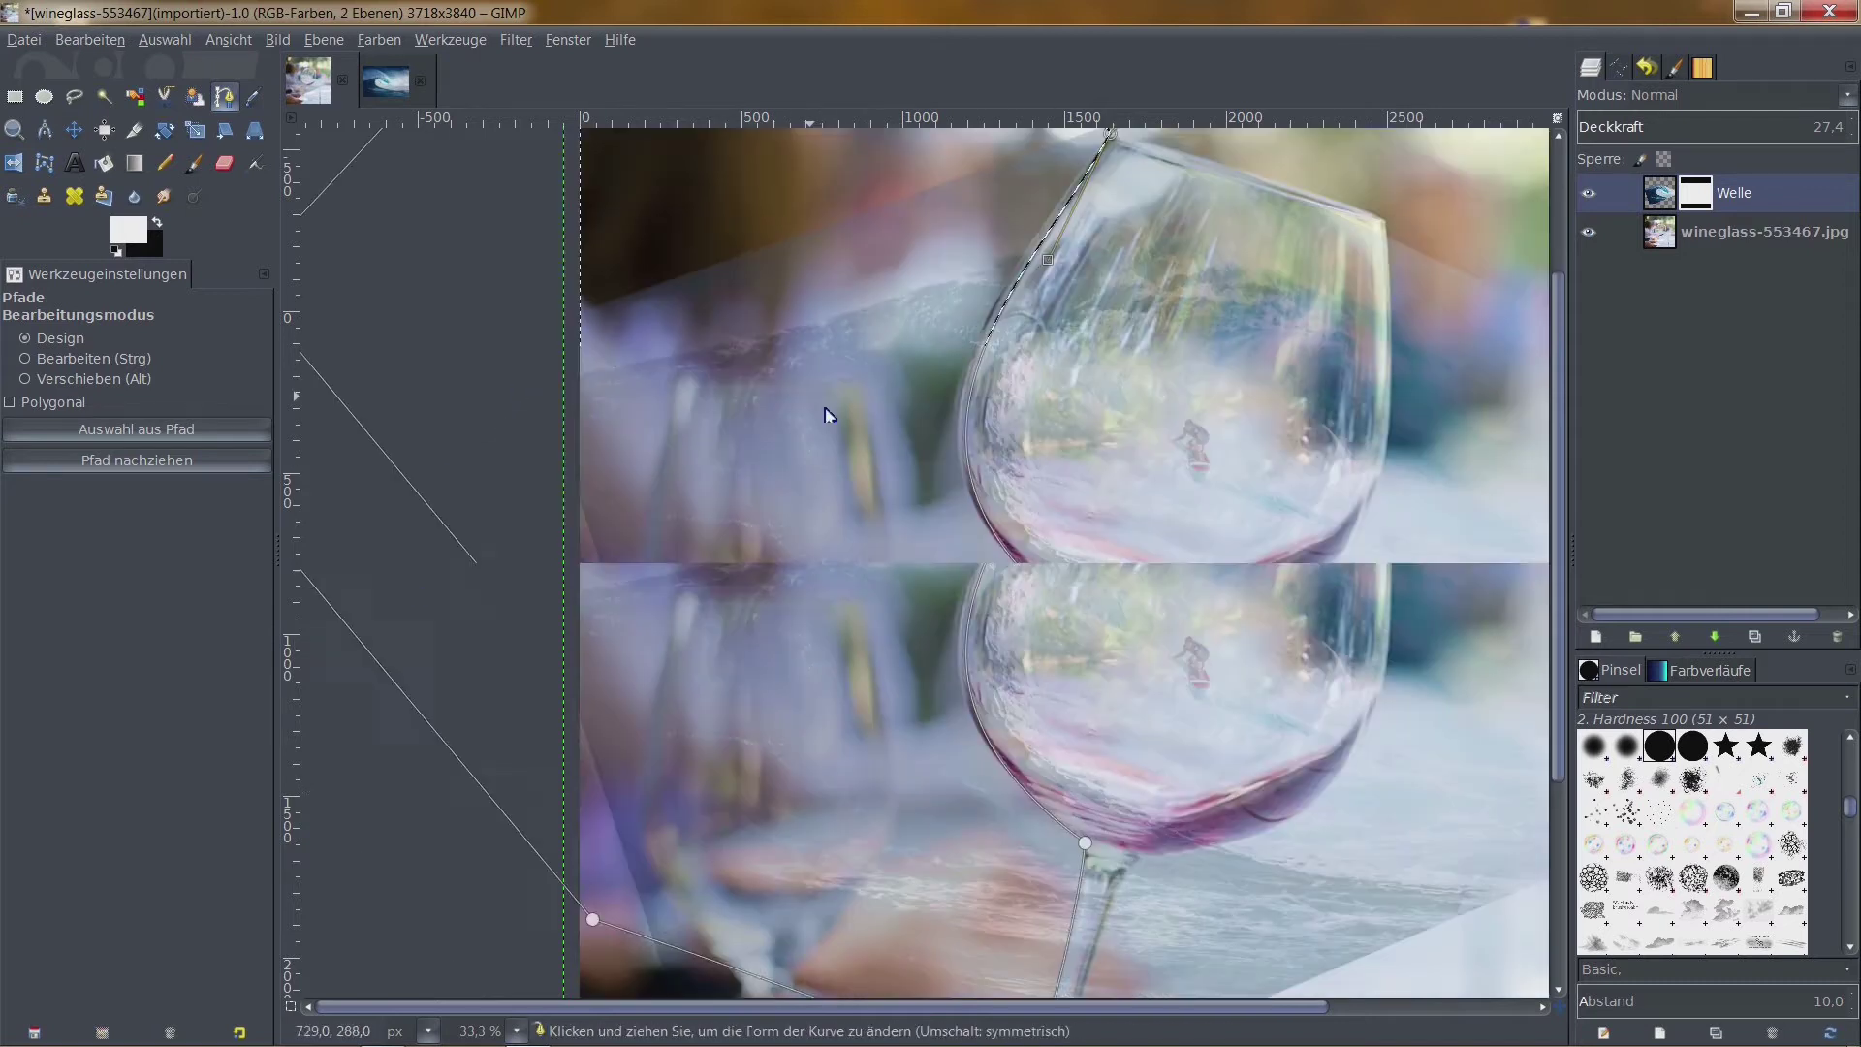
scroll(886, 303, "down", 1)
scroll(886, 303, "right", 2)
scroll(884, 308, "up", 1)
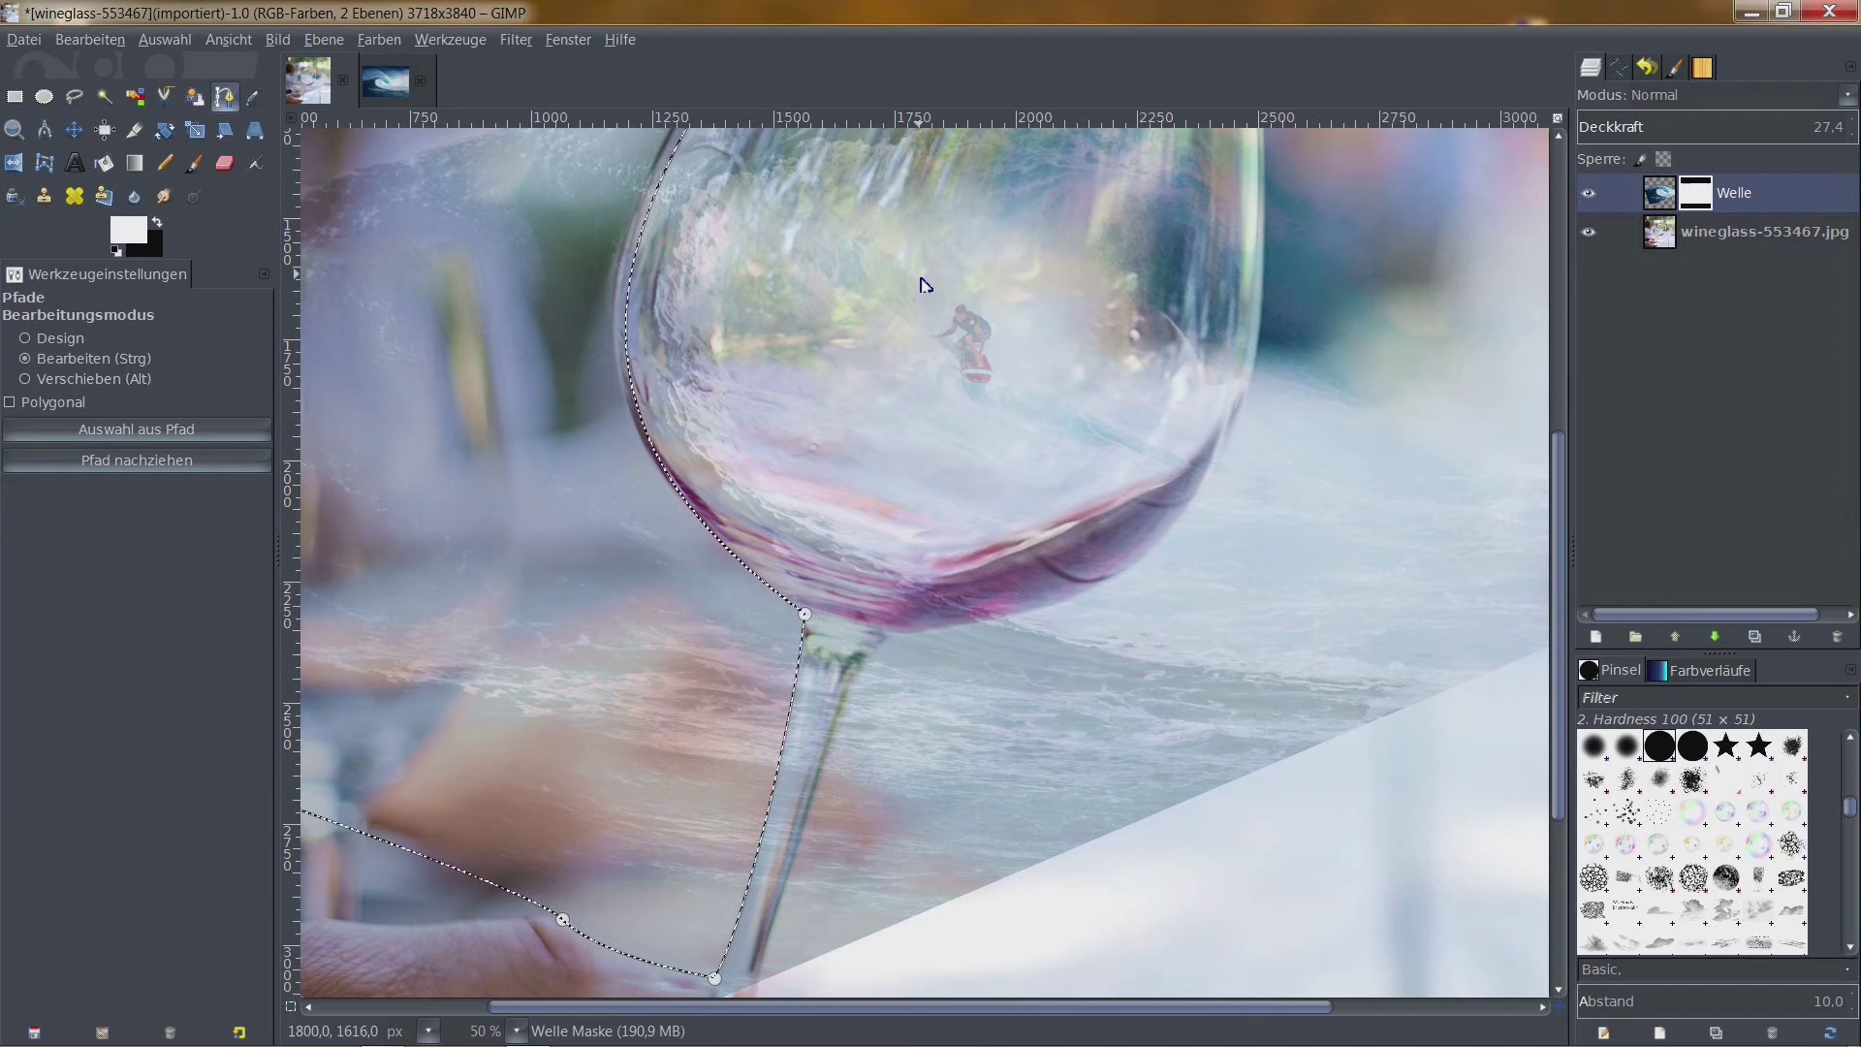
scroll(920, 283, "down", 2, "ctrl")
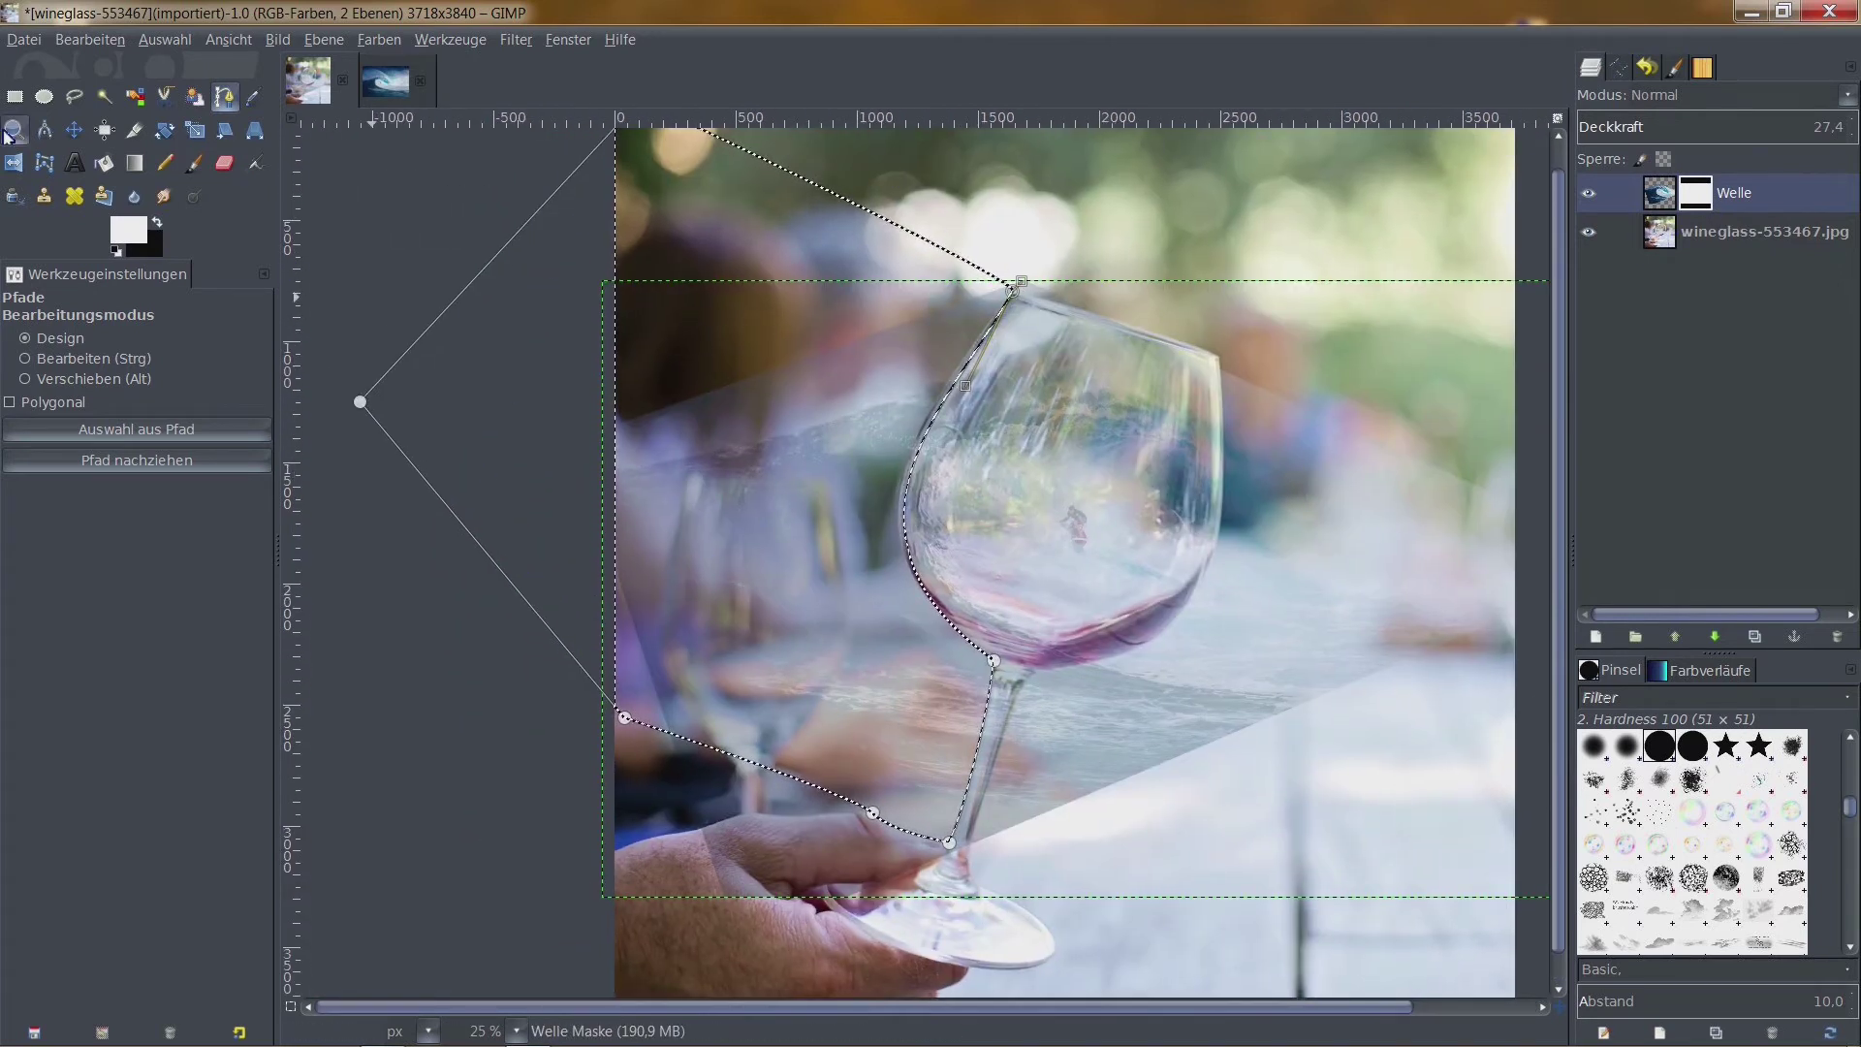
Bucket-fill the selected area left of the glass with black on the Welle layer mask
left_click(160, 224)
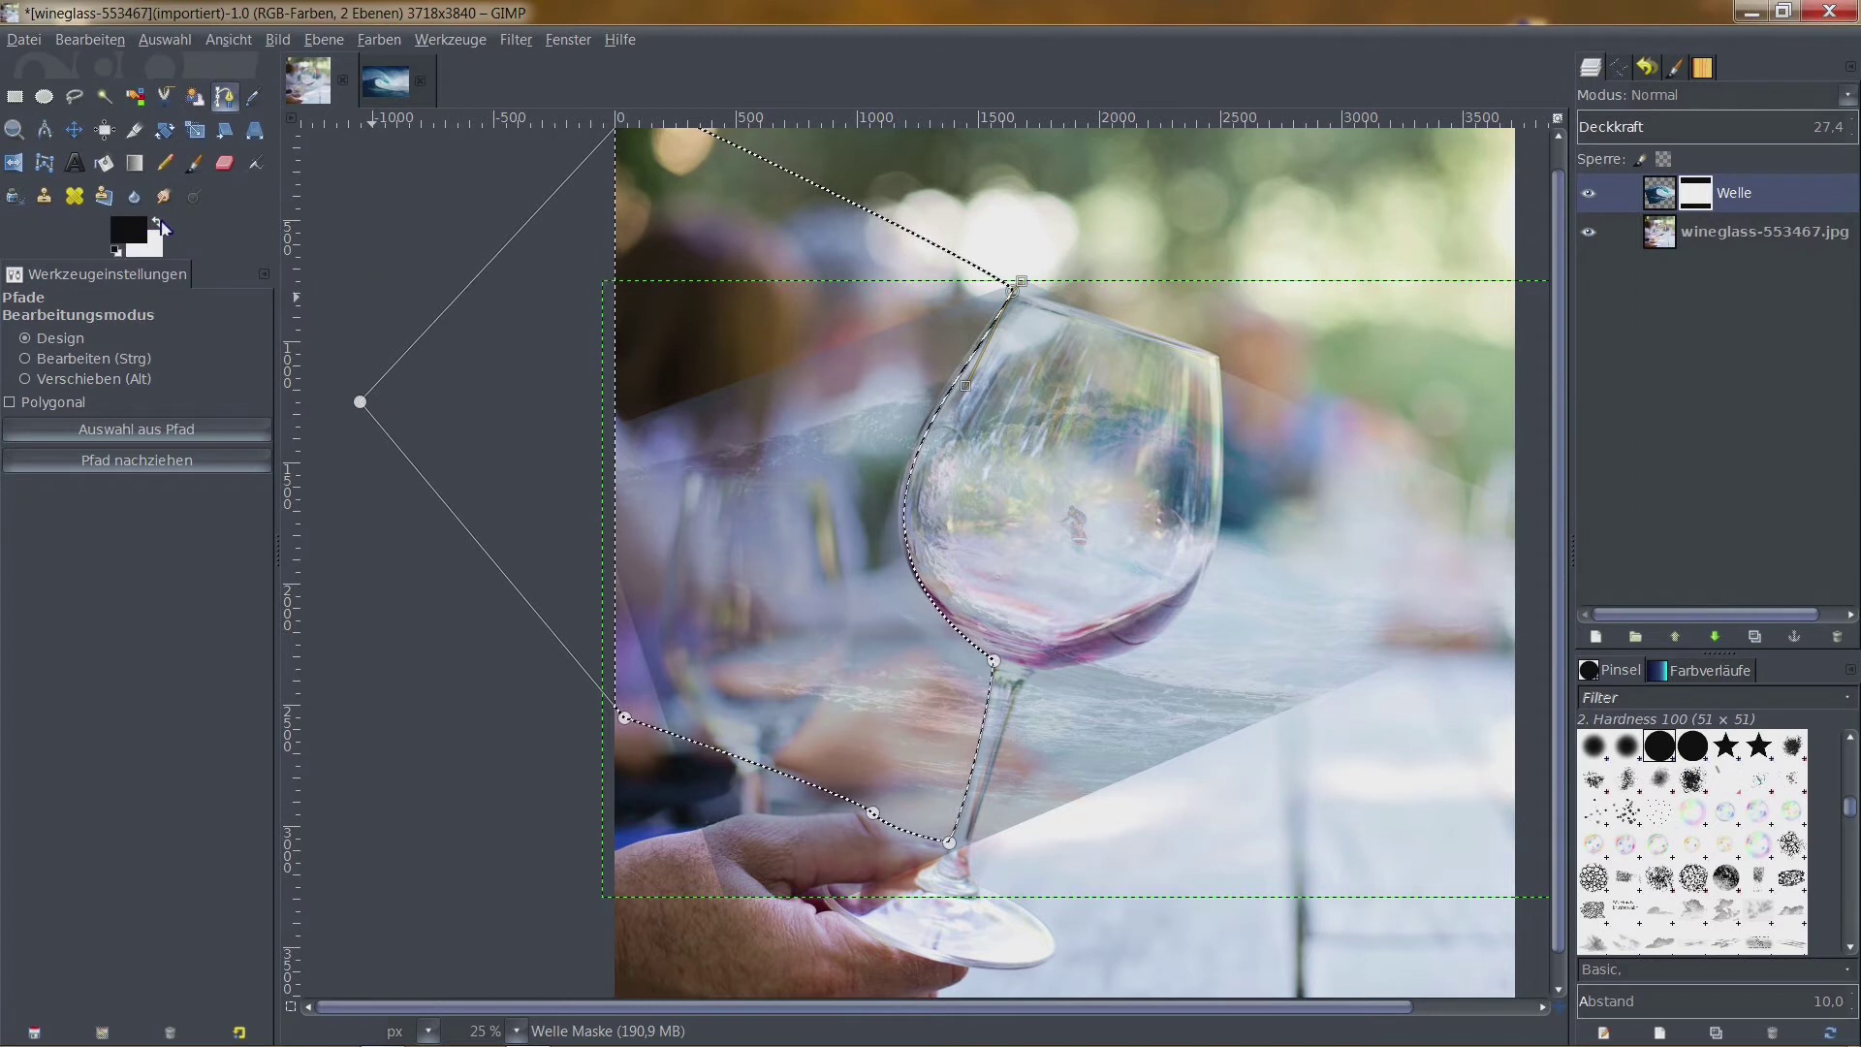
left_click(105, 165)
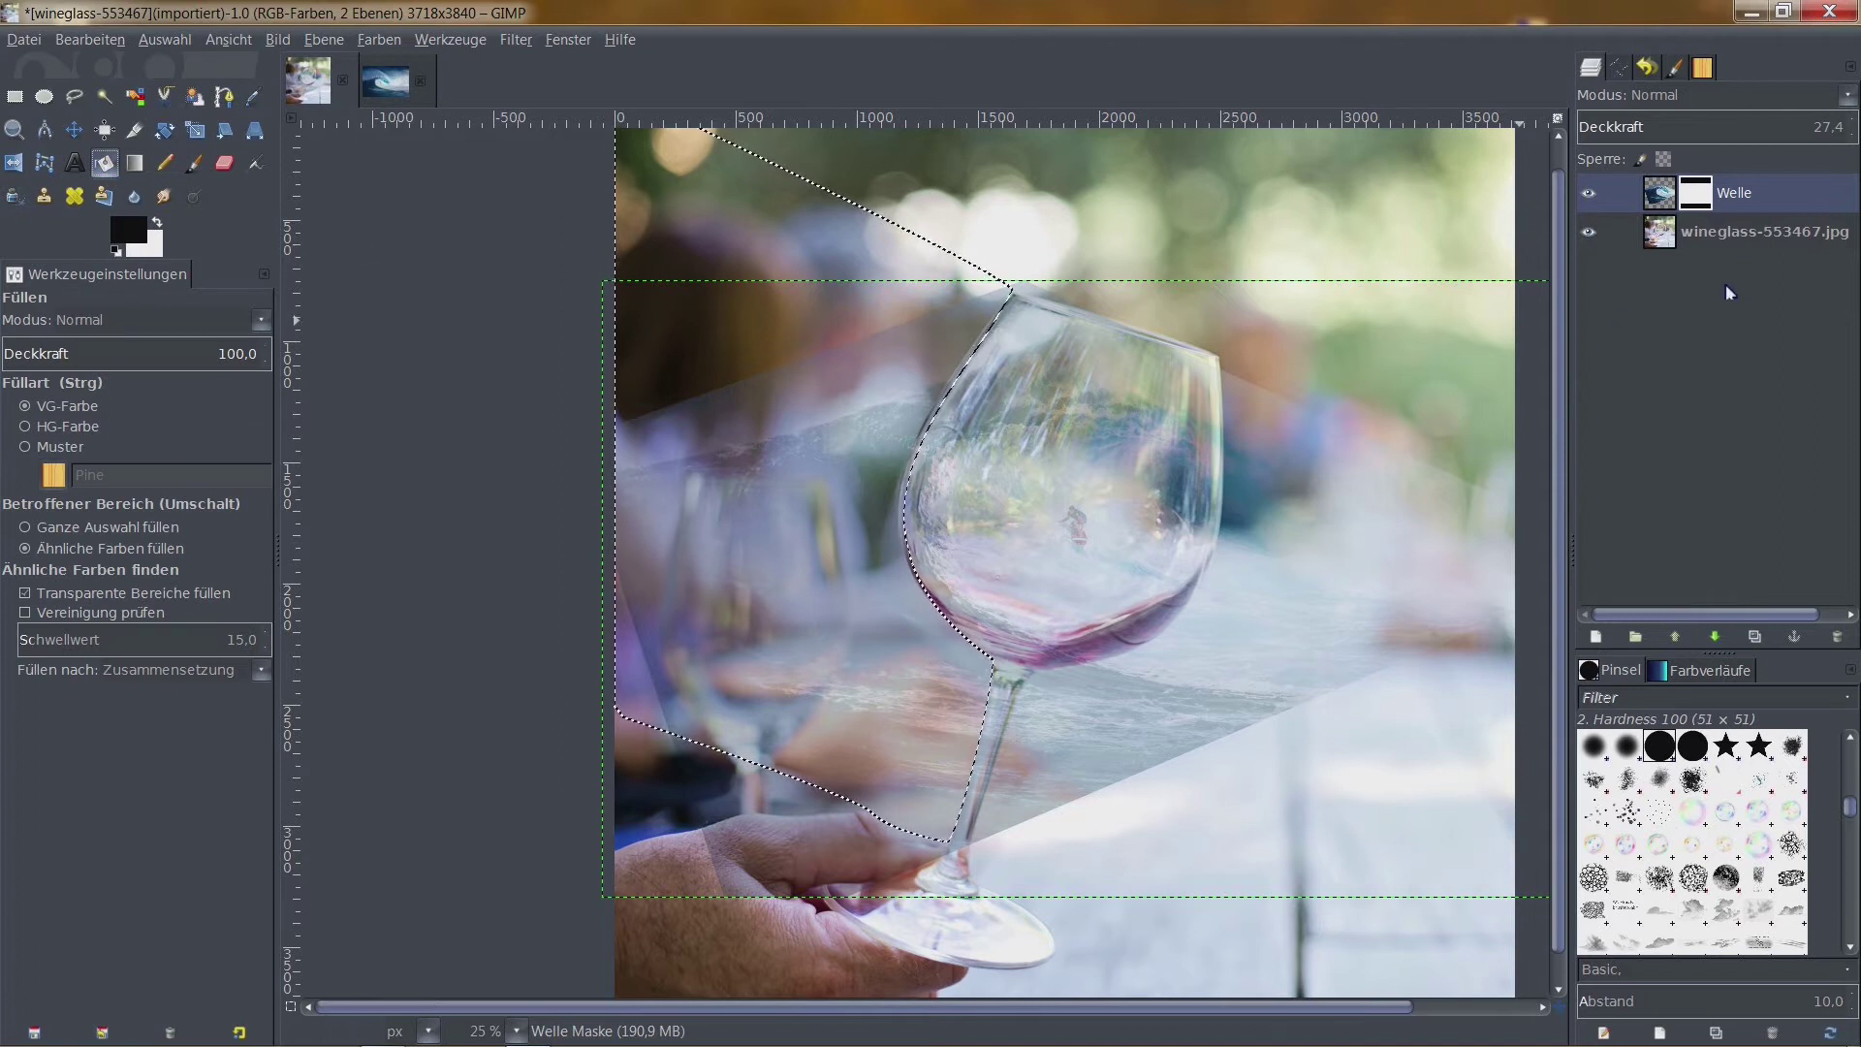
left_click(867, 359)
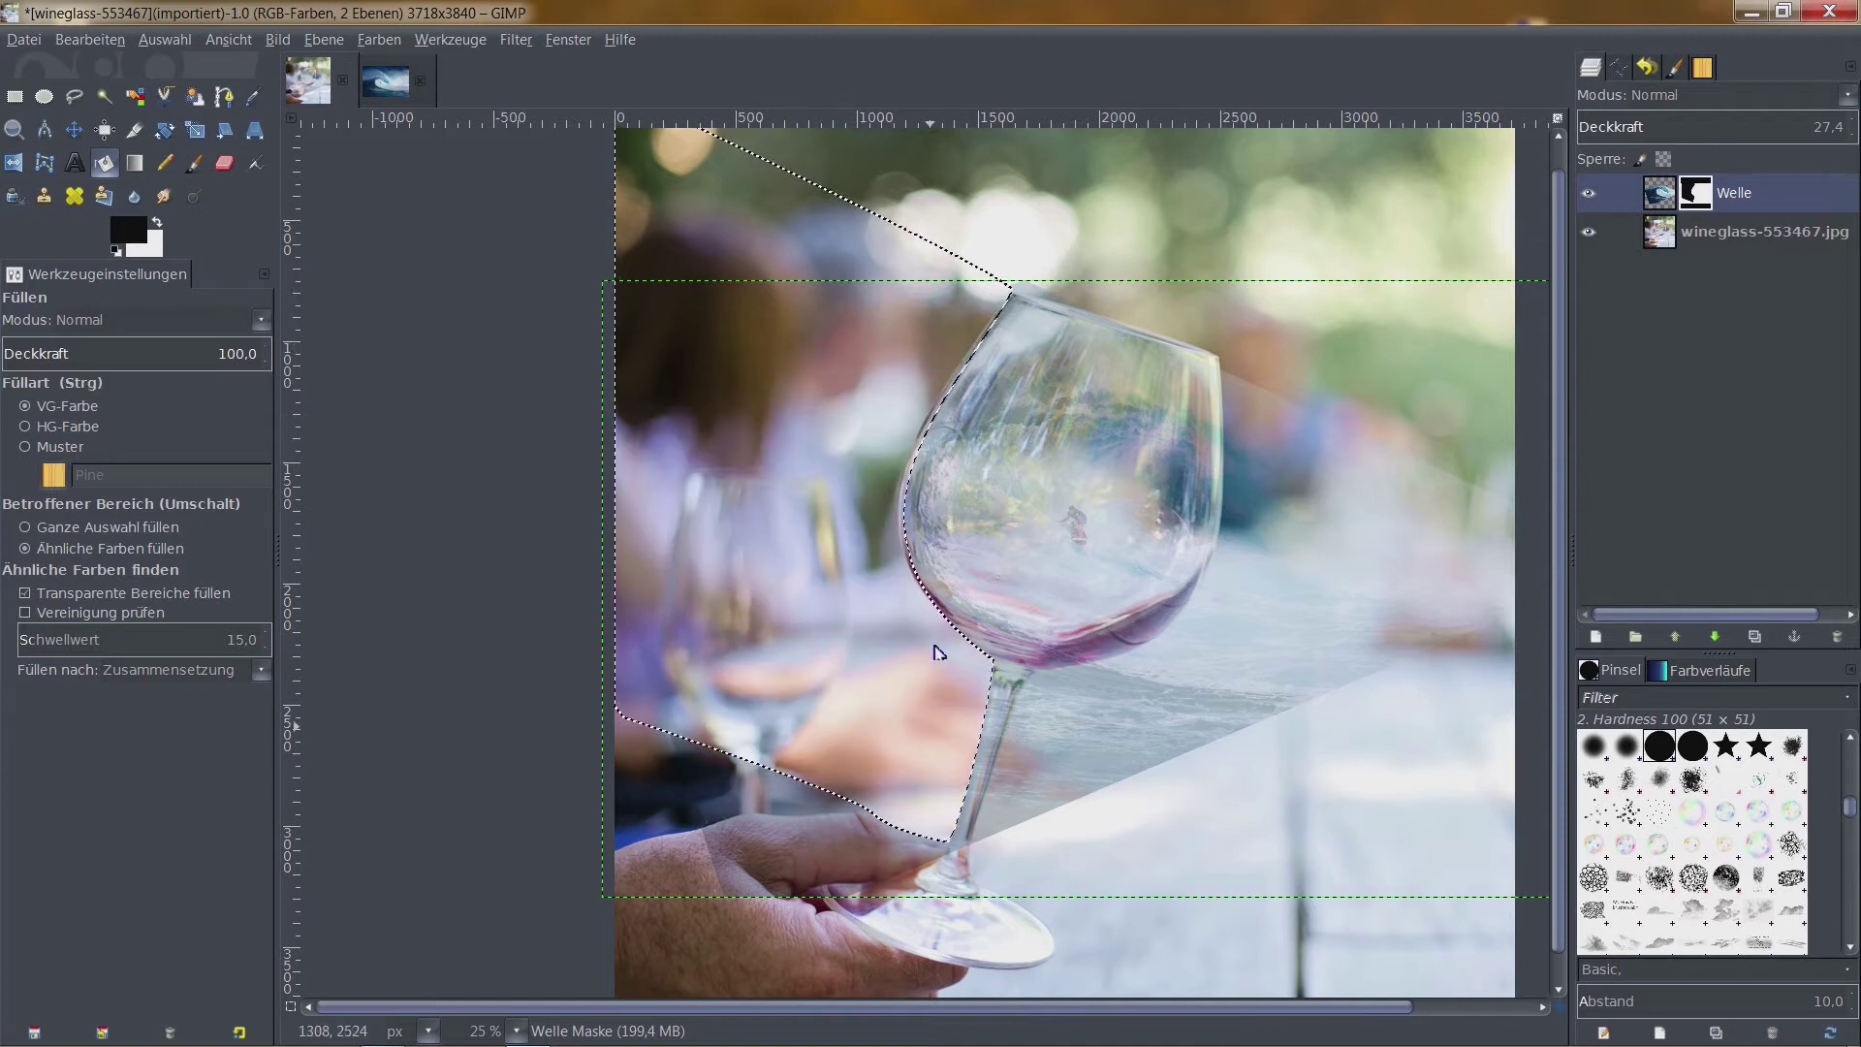
Show the Welle layer mask on the canvas to inspect the black shape
right_click(1781, 195)
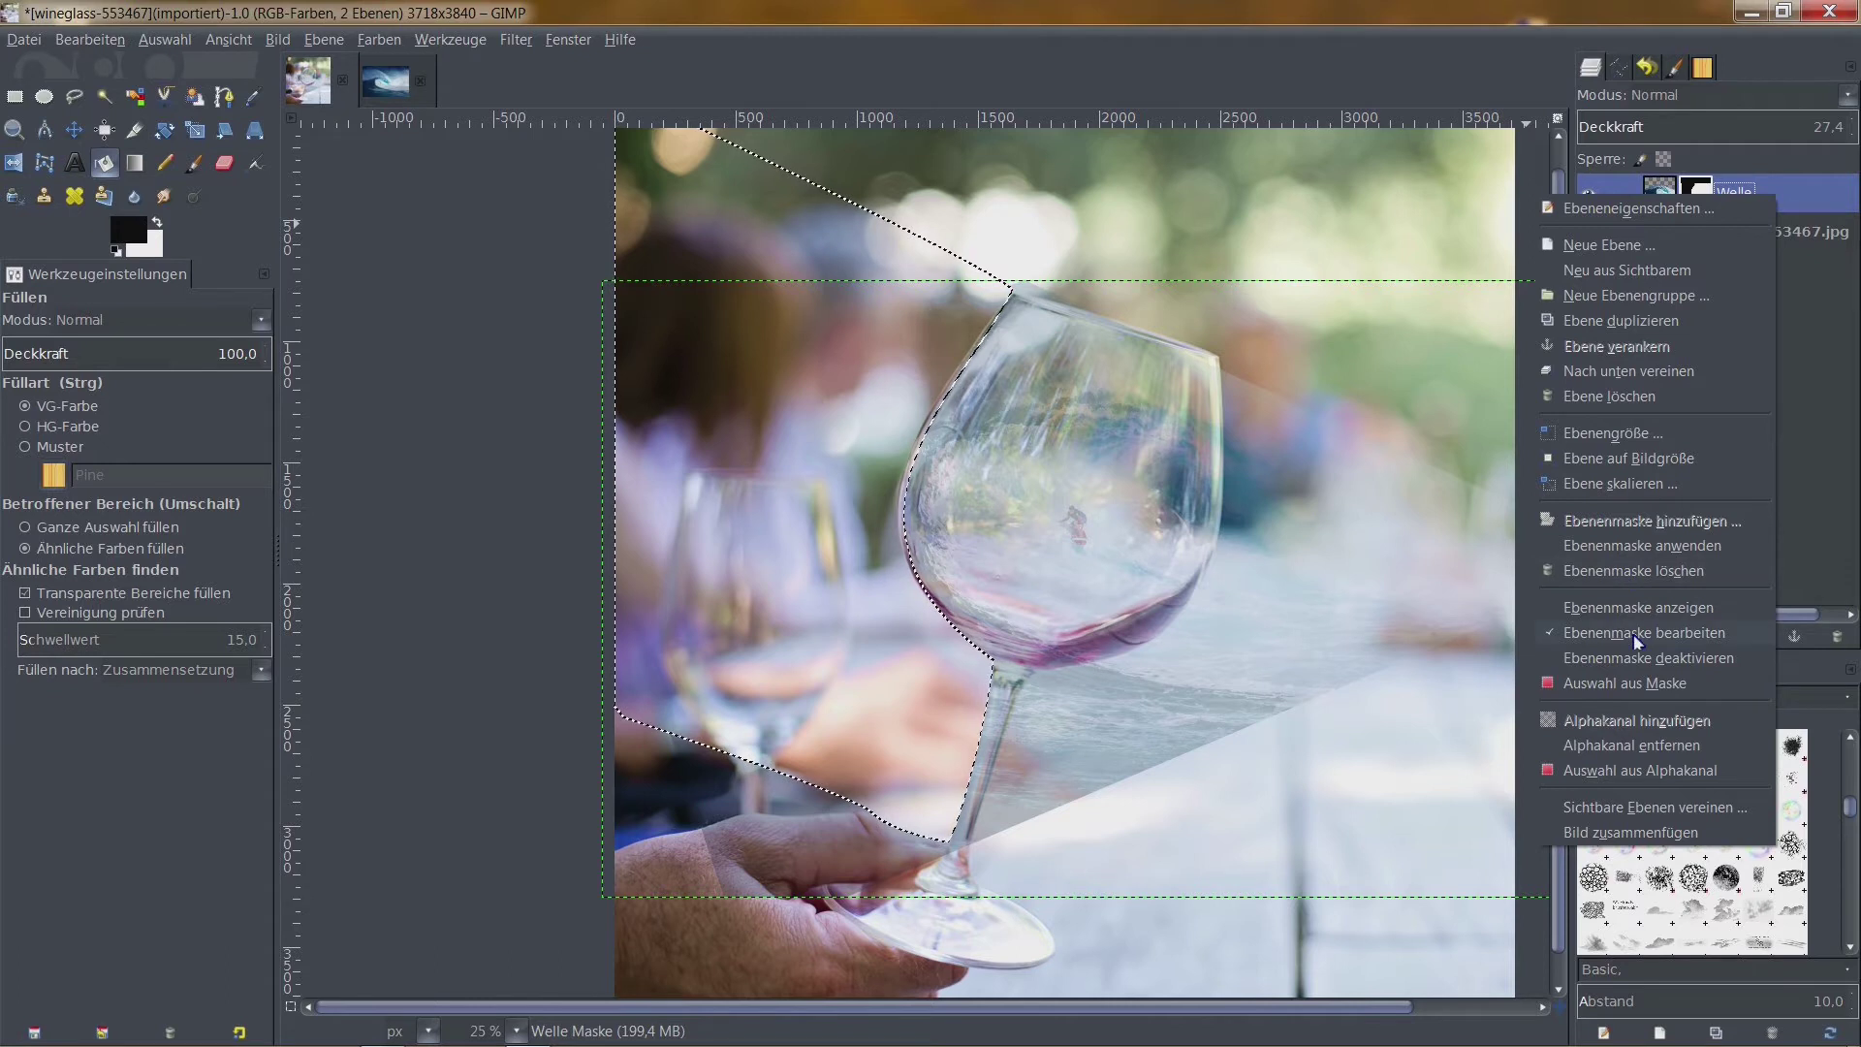
left_click(1655, 609)
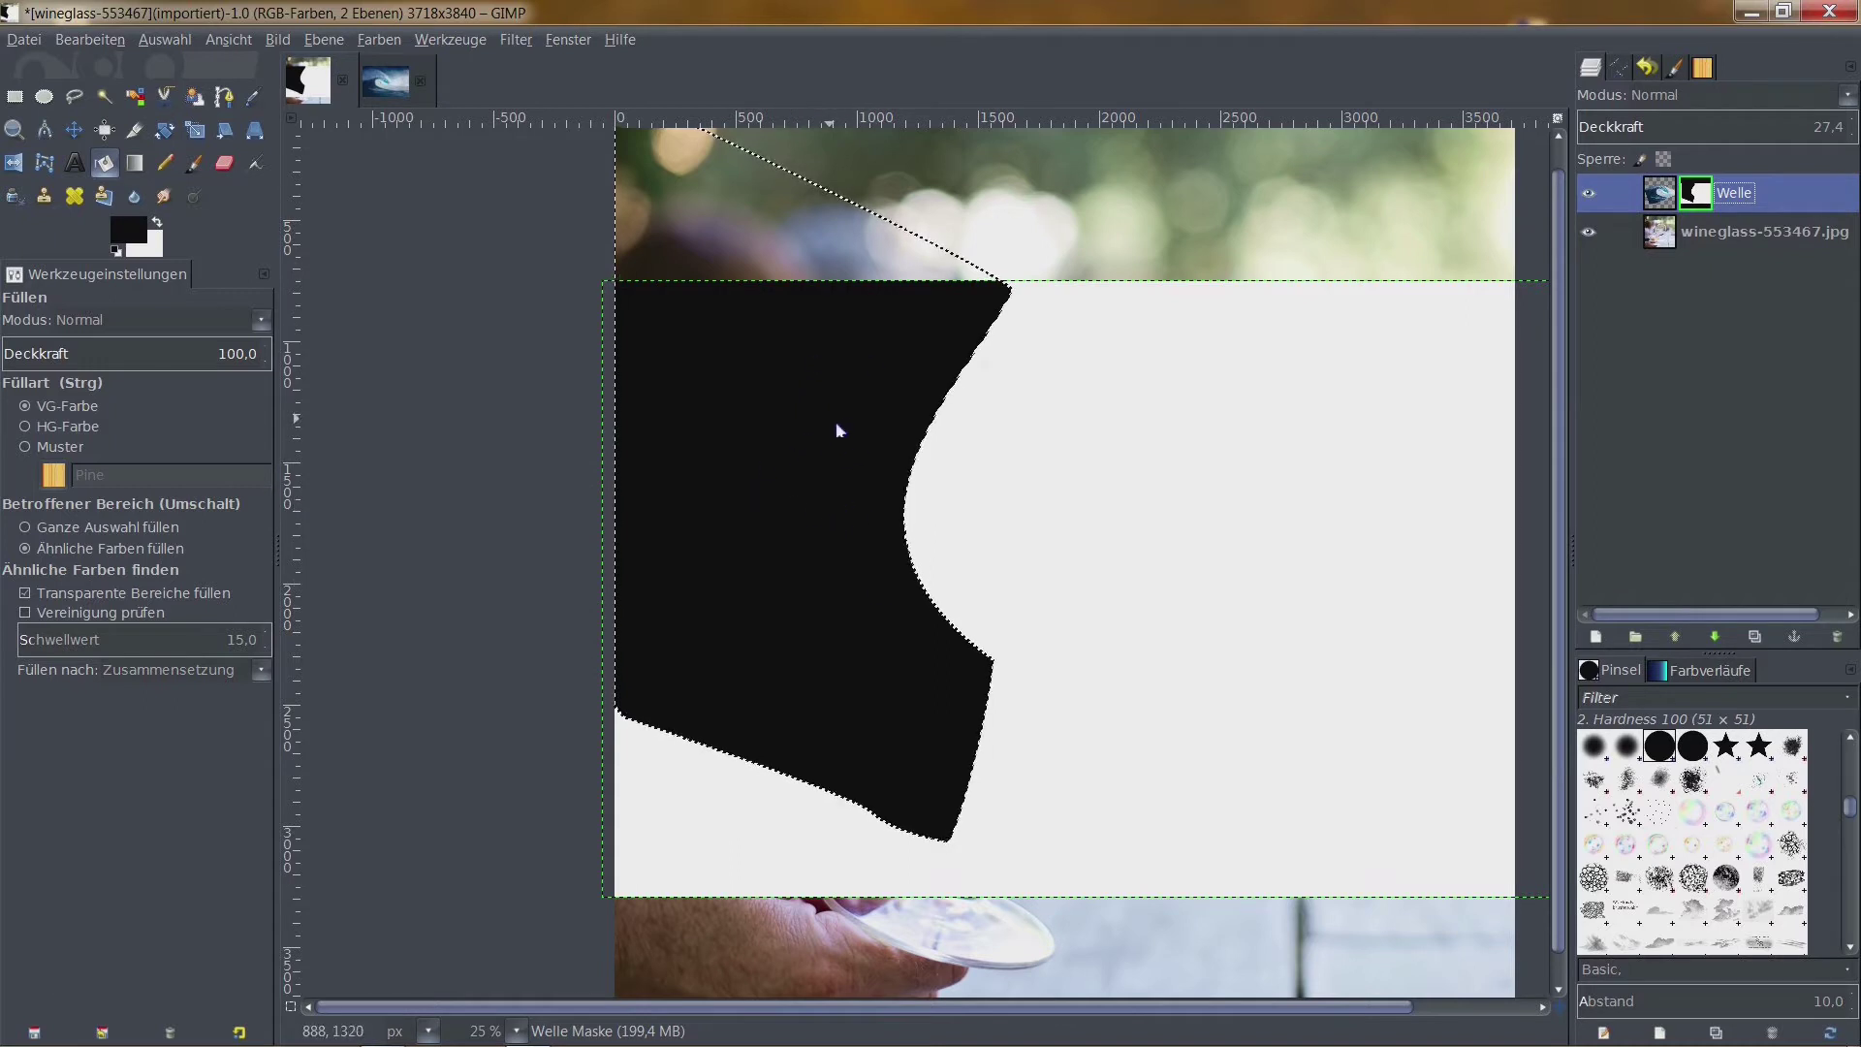
scroll(920, 341, "down", 2)
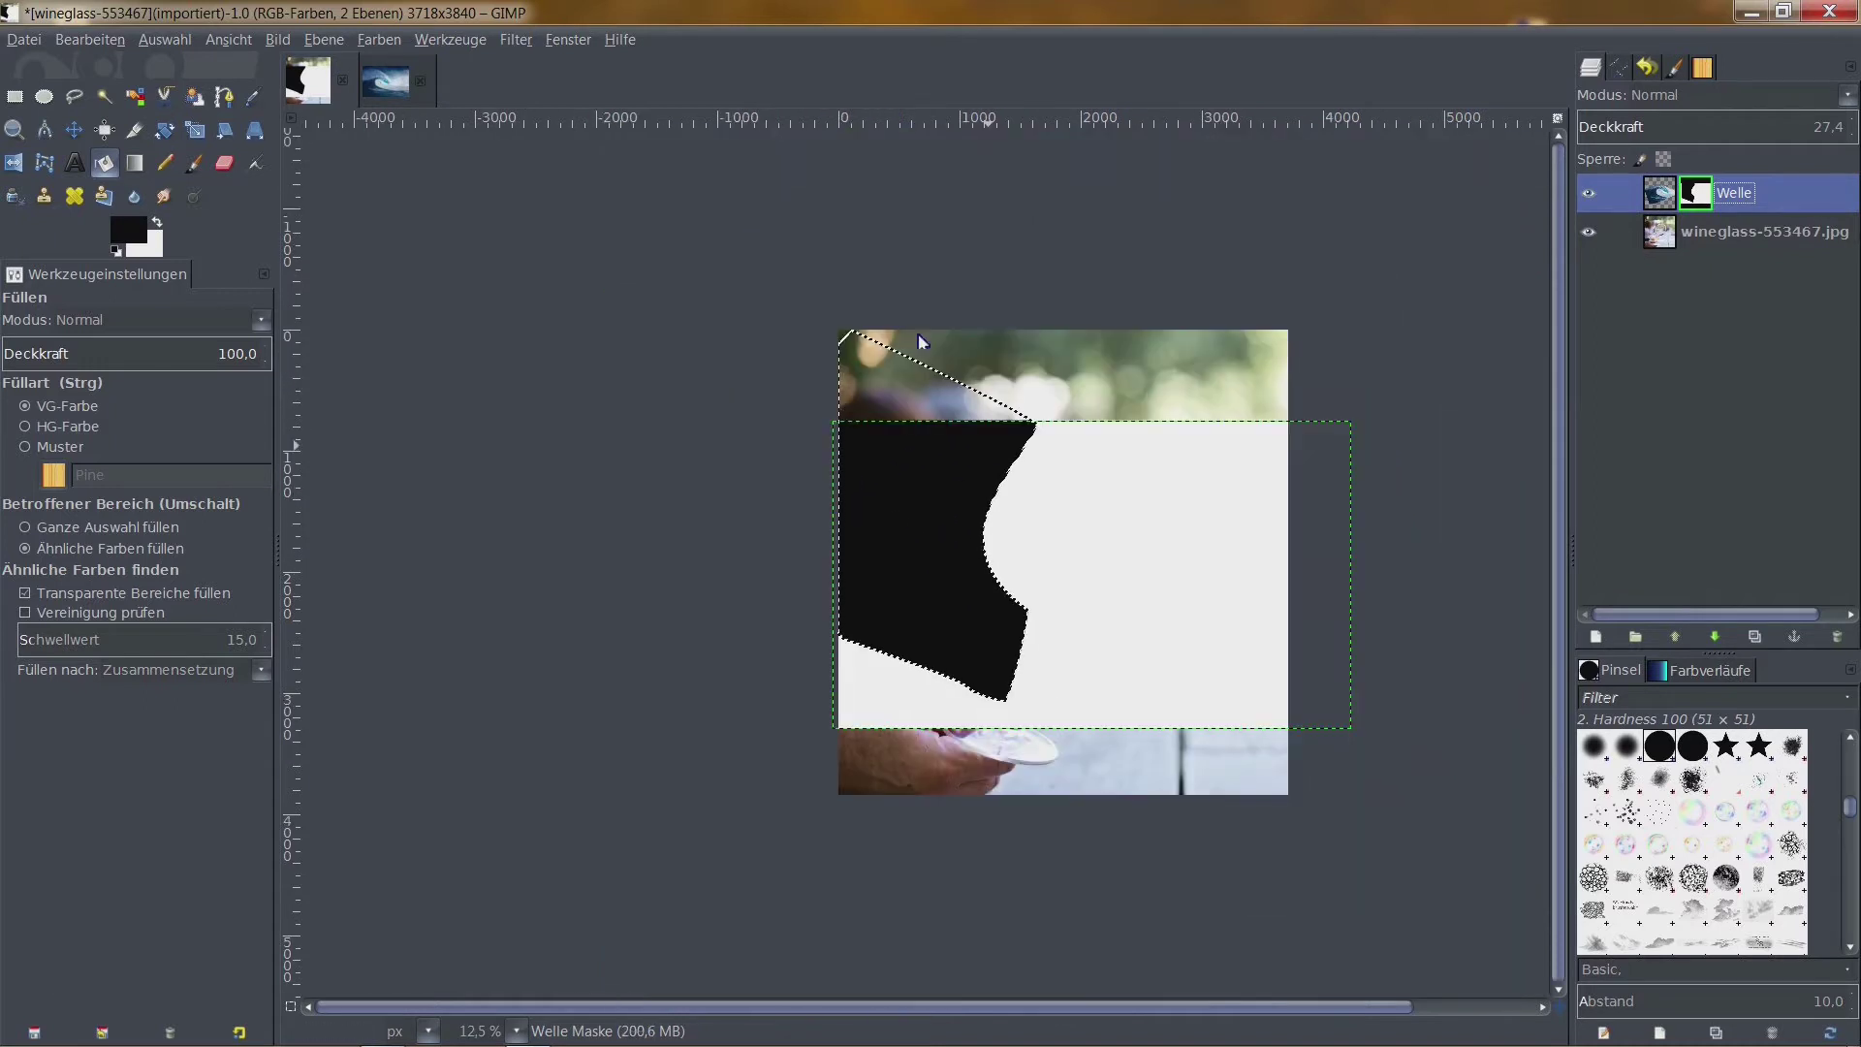
scroll(872, 417, "up", 3)
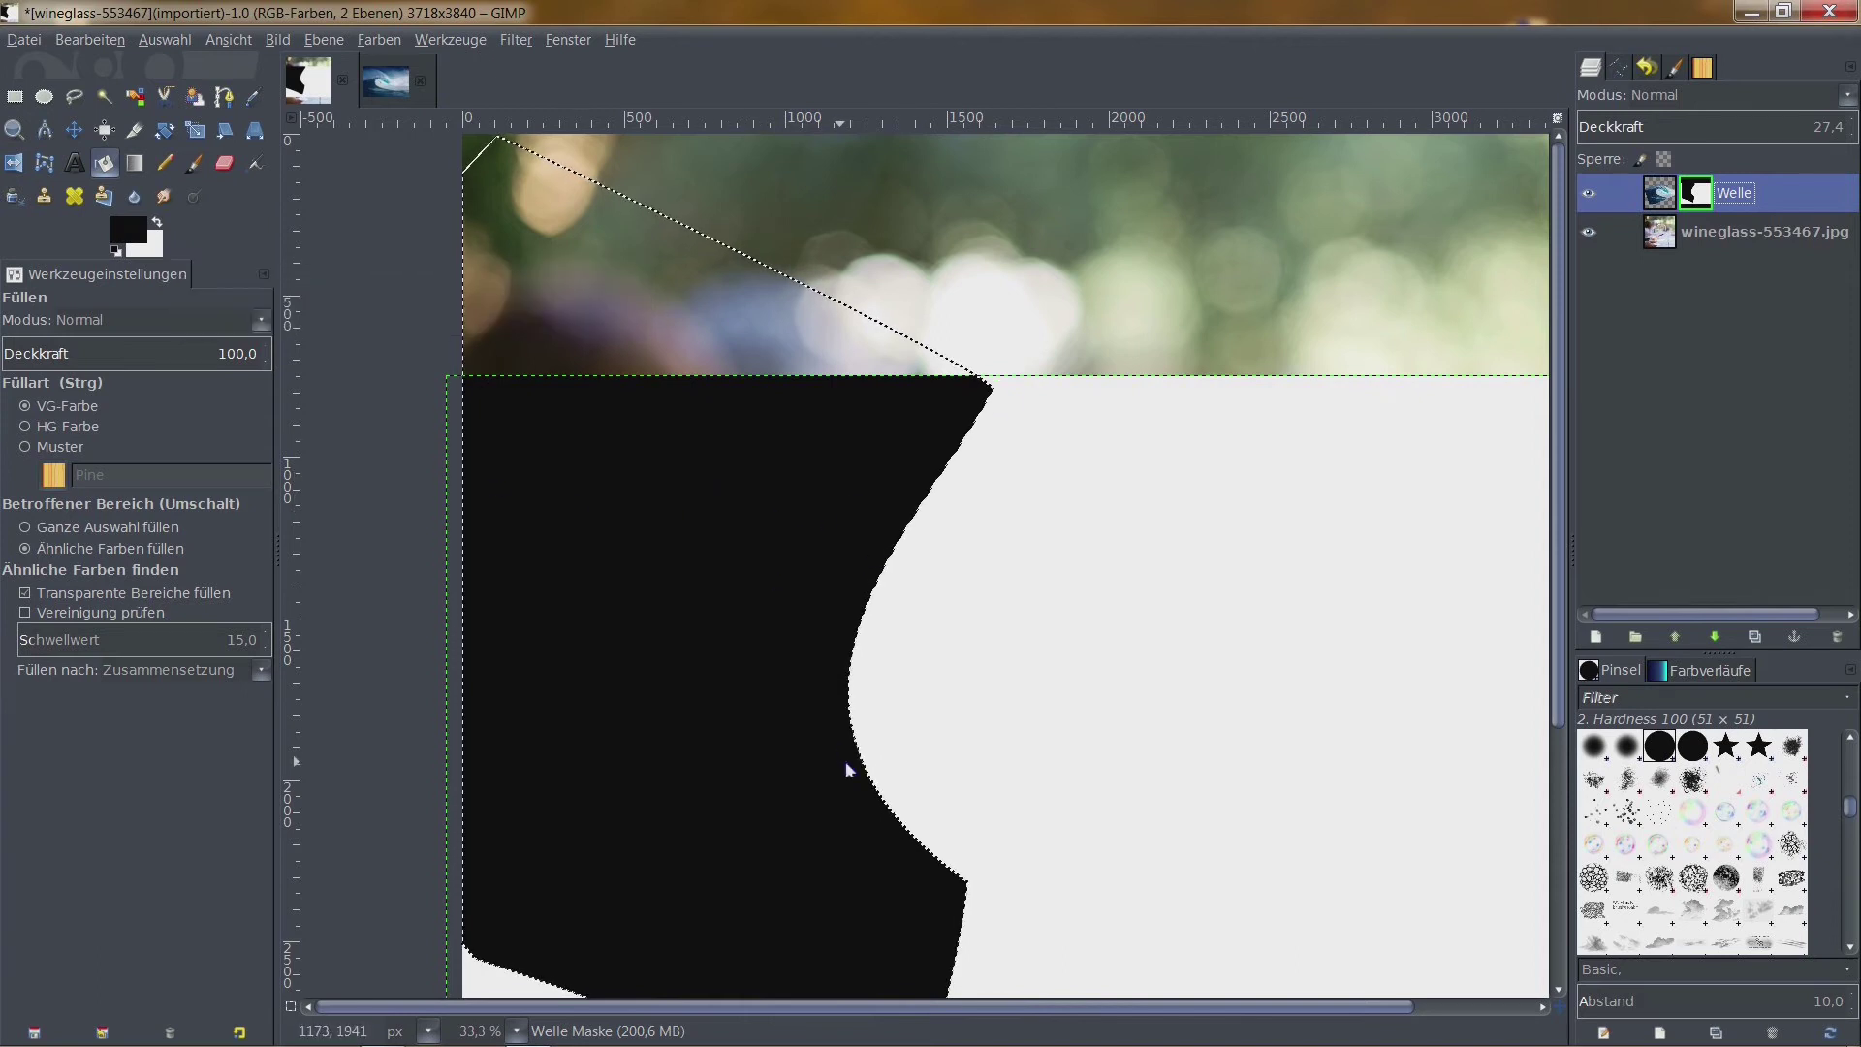
left_click_drag(905, 427, 1209, 356)
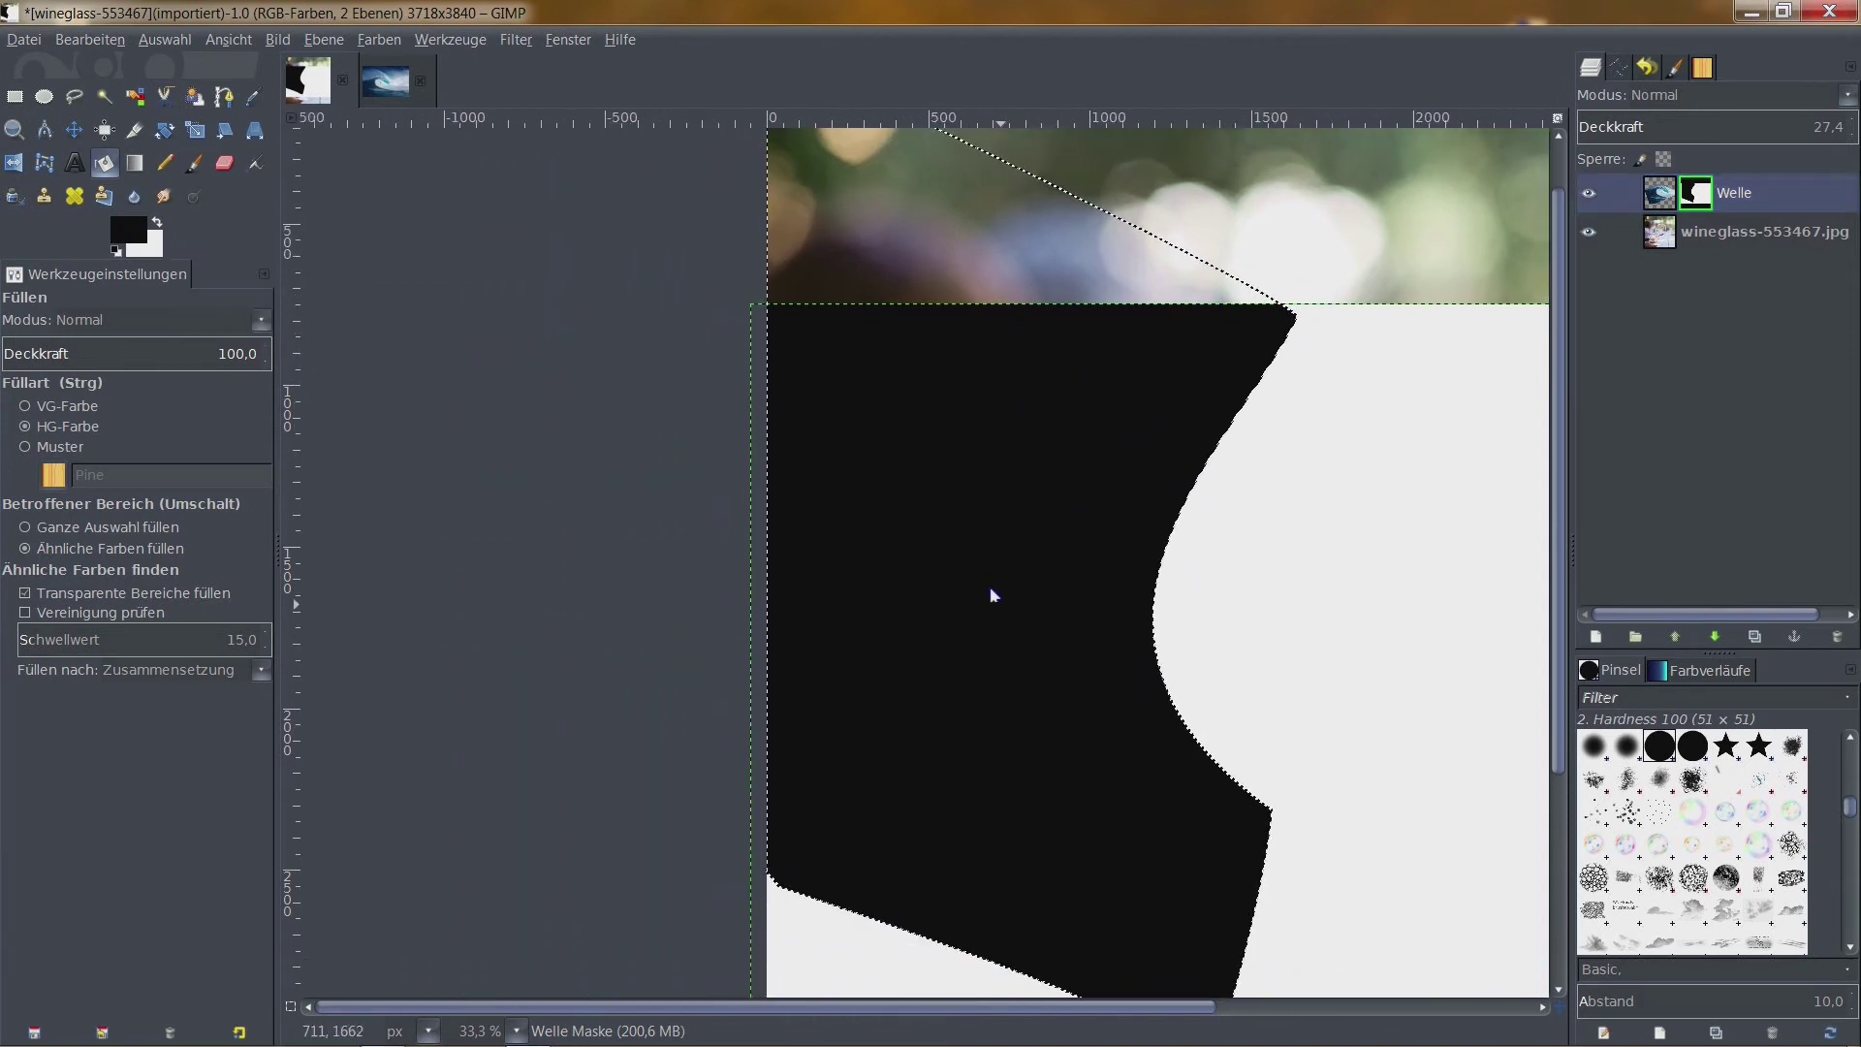
scroll(993, 594, "down", 3)
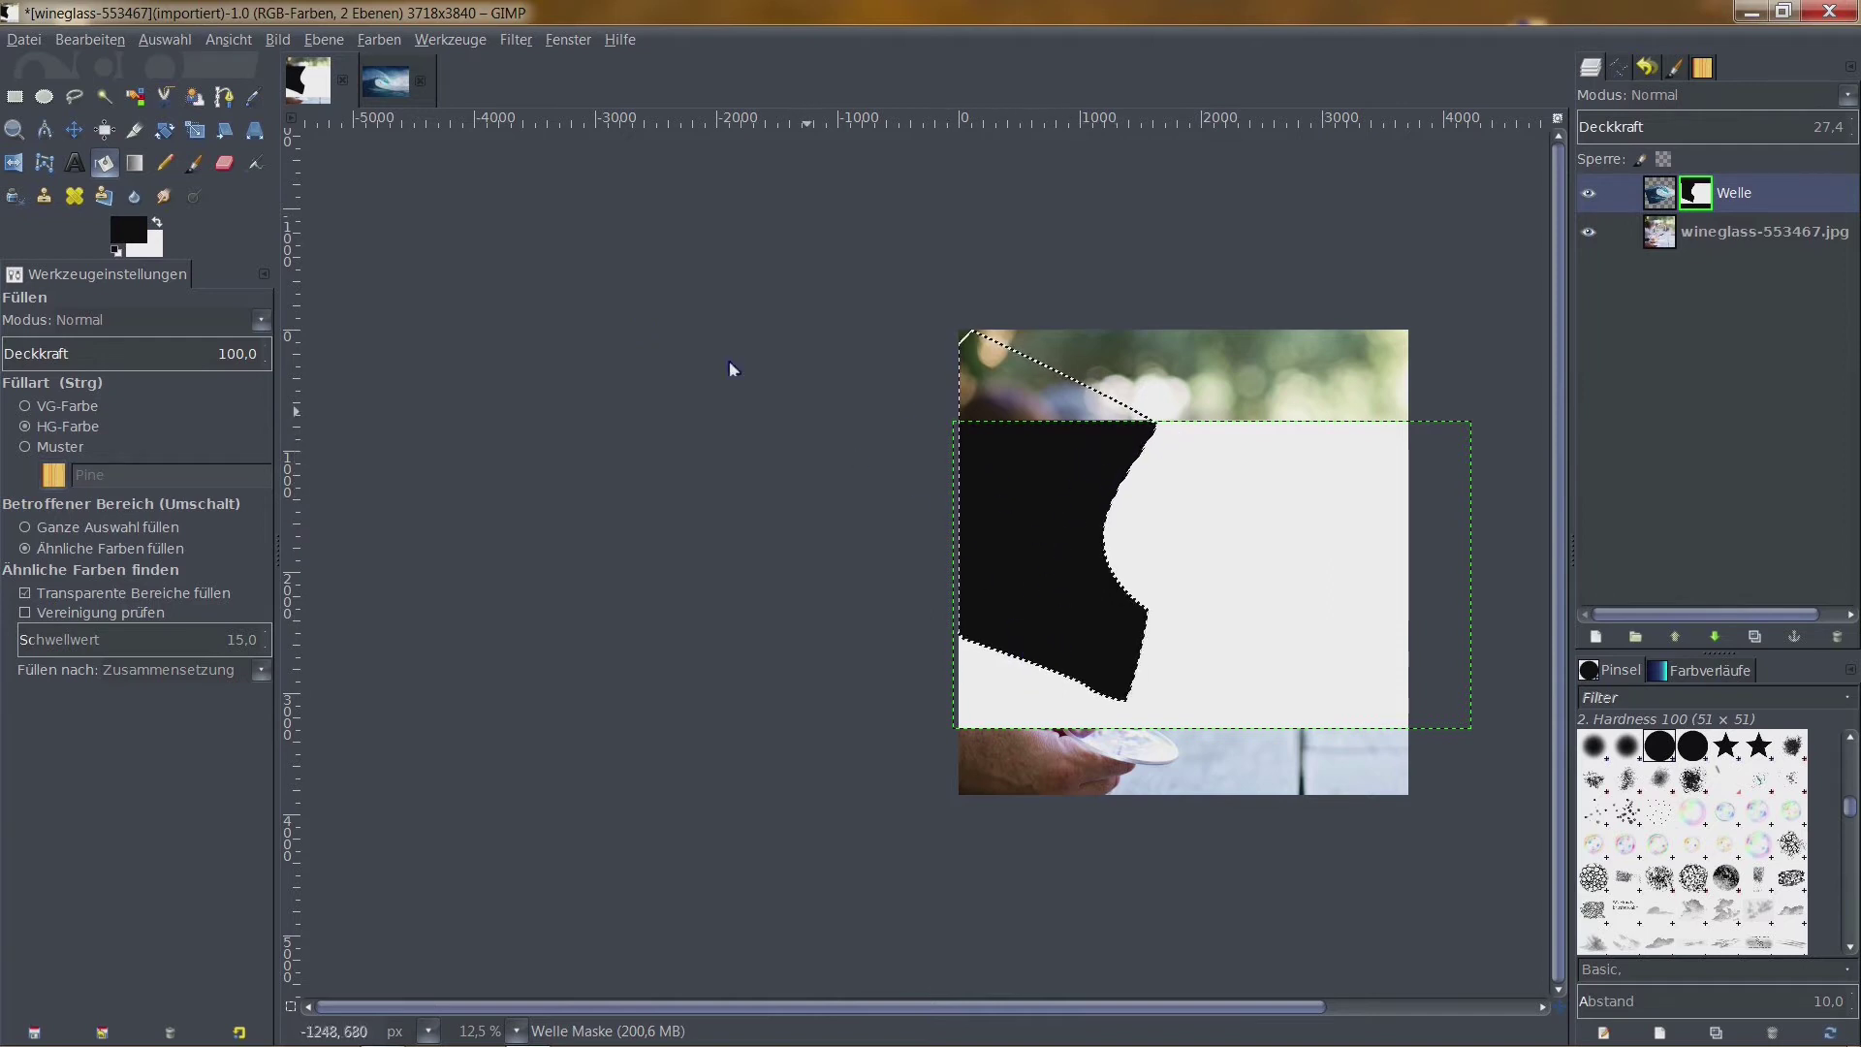
Clear the selection with Select > None, make Welle the active layer, and show the Paths list
left_click(117, 40)
key("Escape")
left_click(165, 40)
left_click(218, 85)
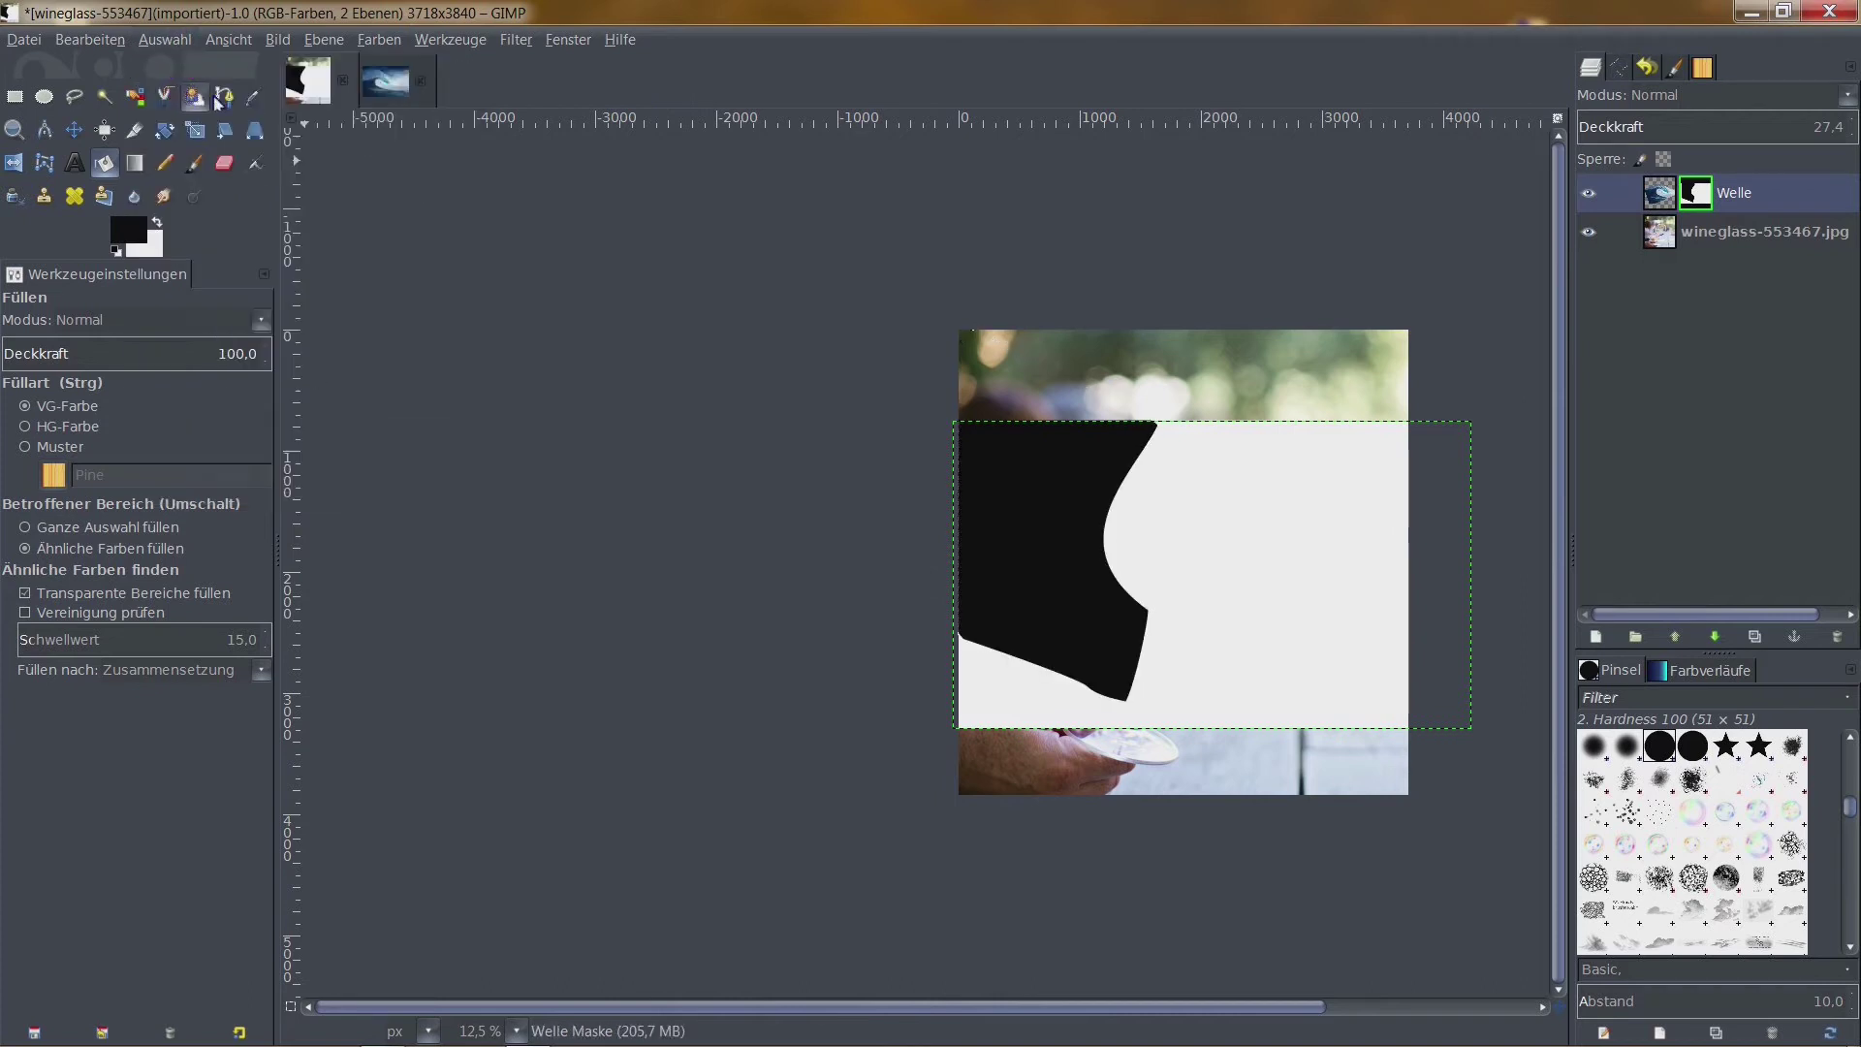
left_click(1753, 196)
left_click(1624, 68)
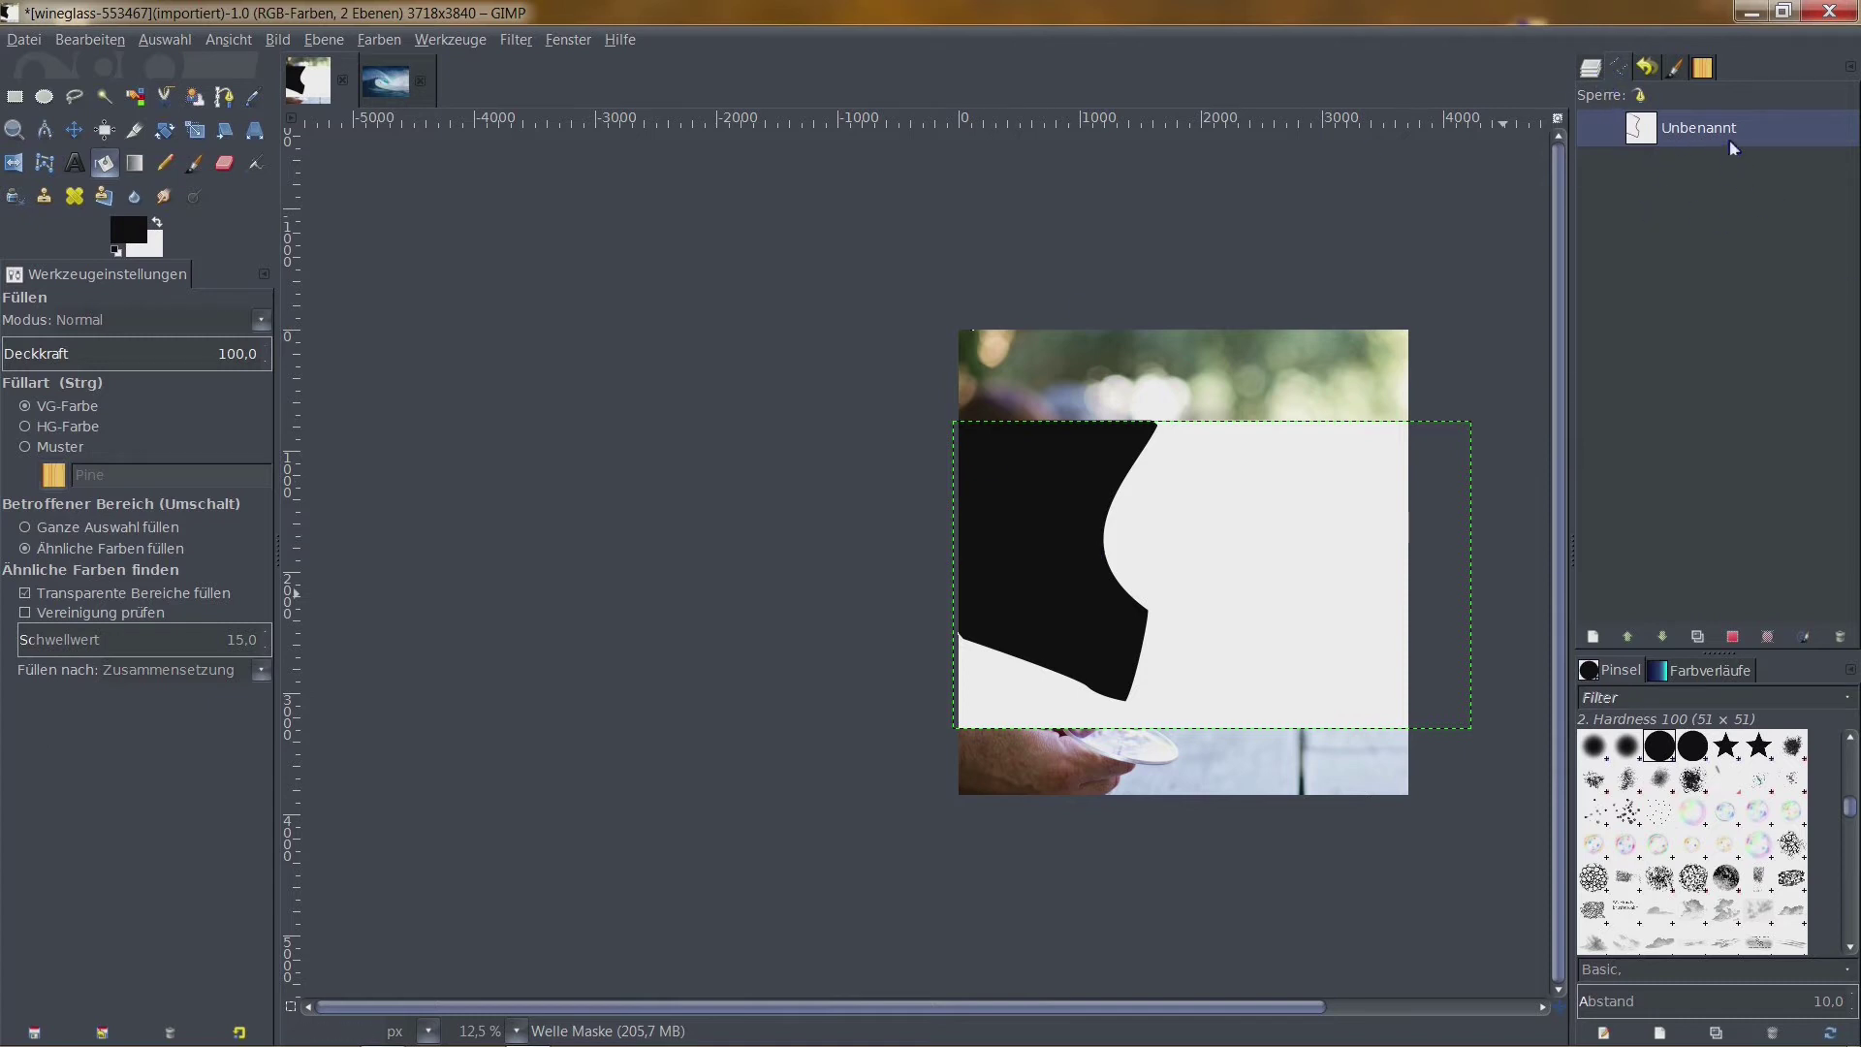
Turn the path into a selection, clear it again, and untick Show Layer Mask on Welle
left_click(1732, 637)
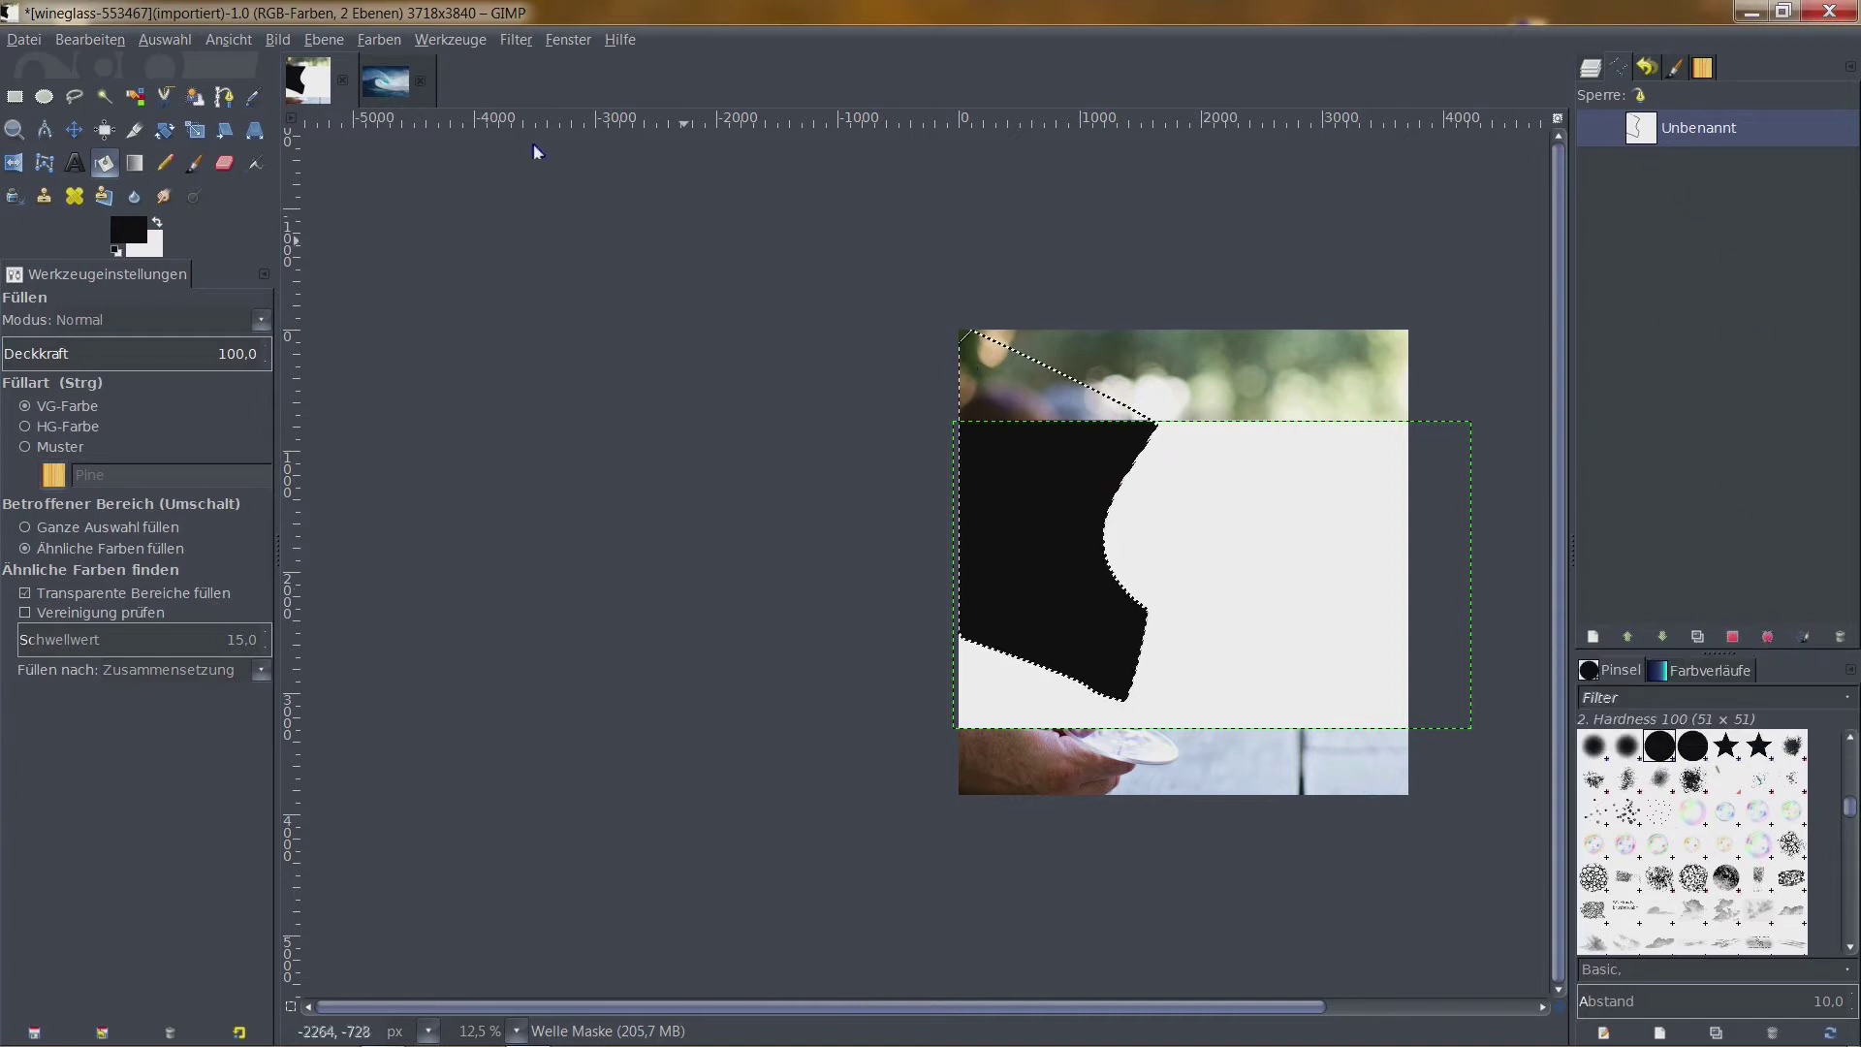
left_click(144, 48)
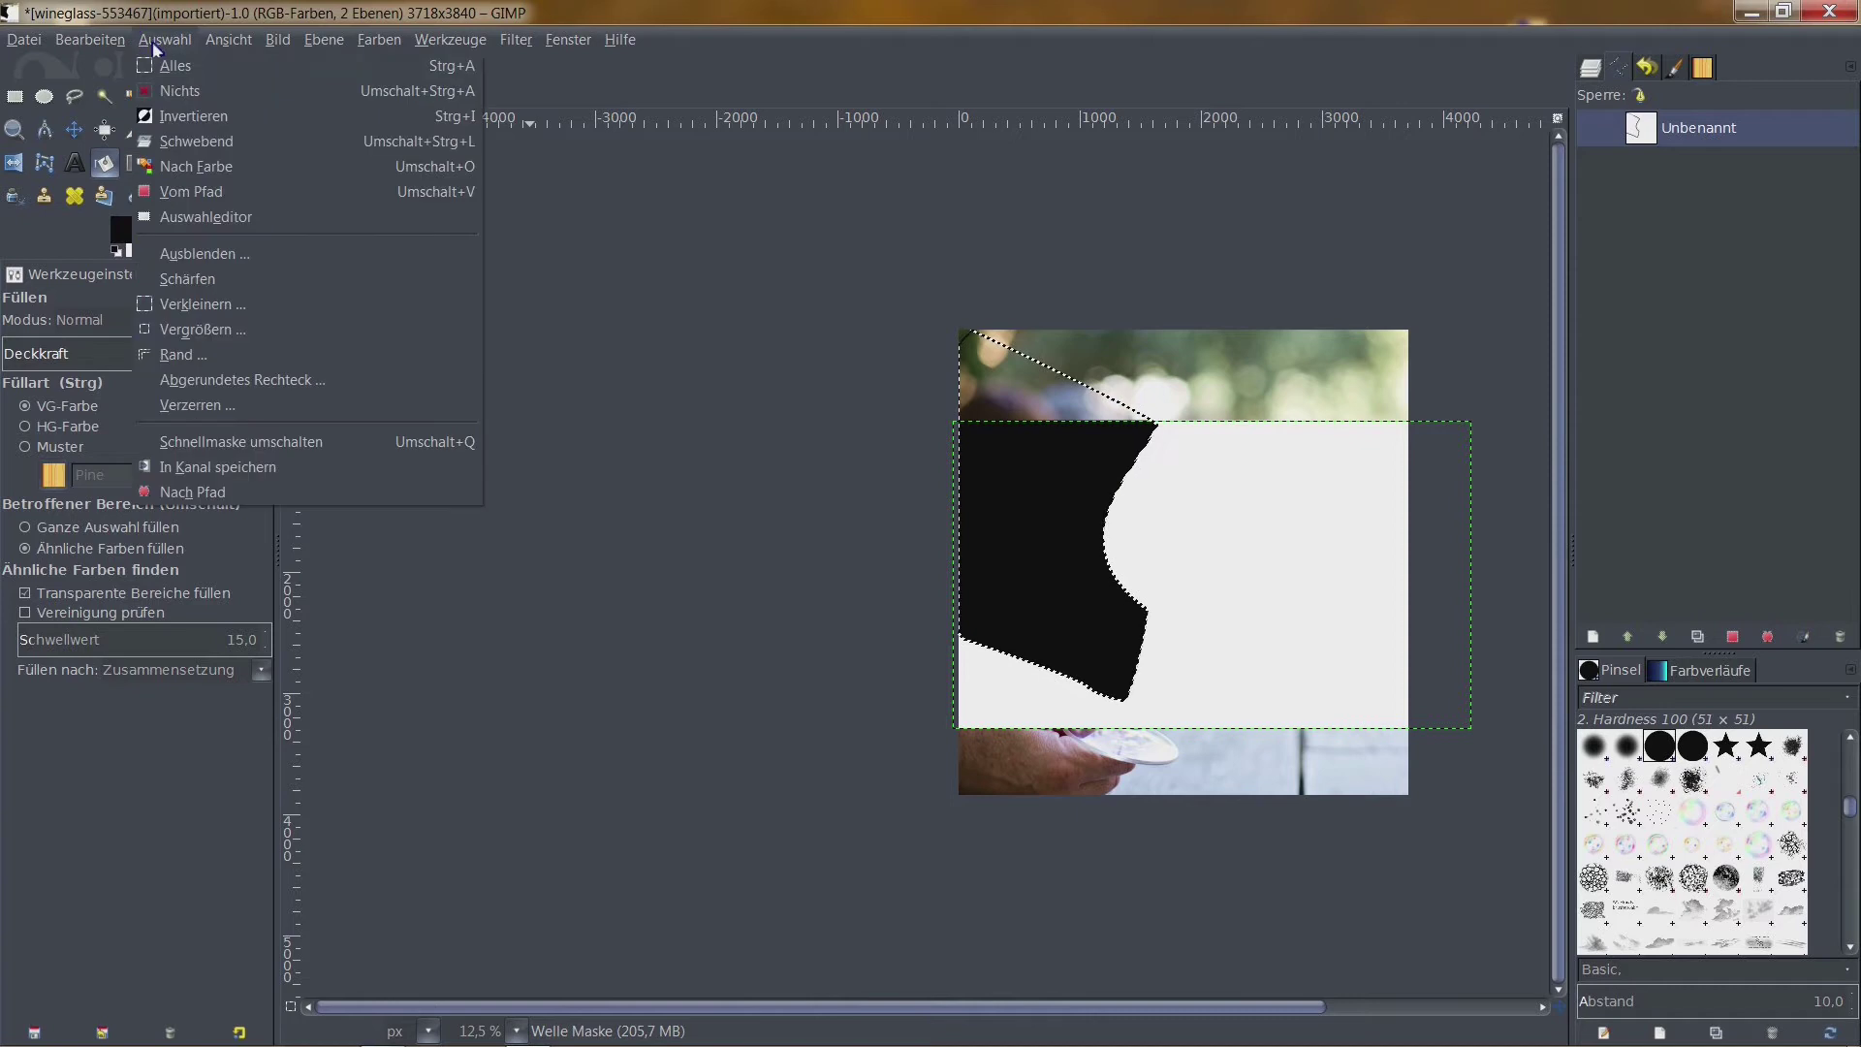
left_click(163, 81)
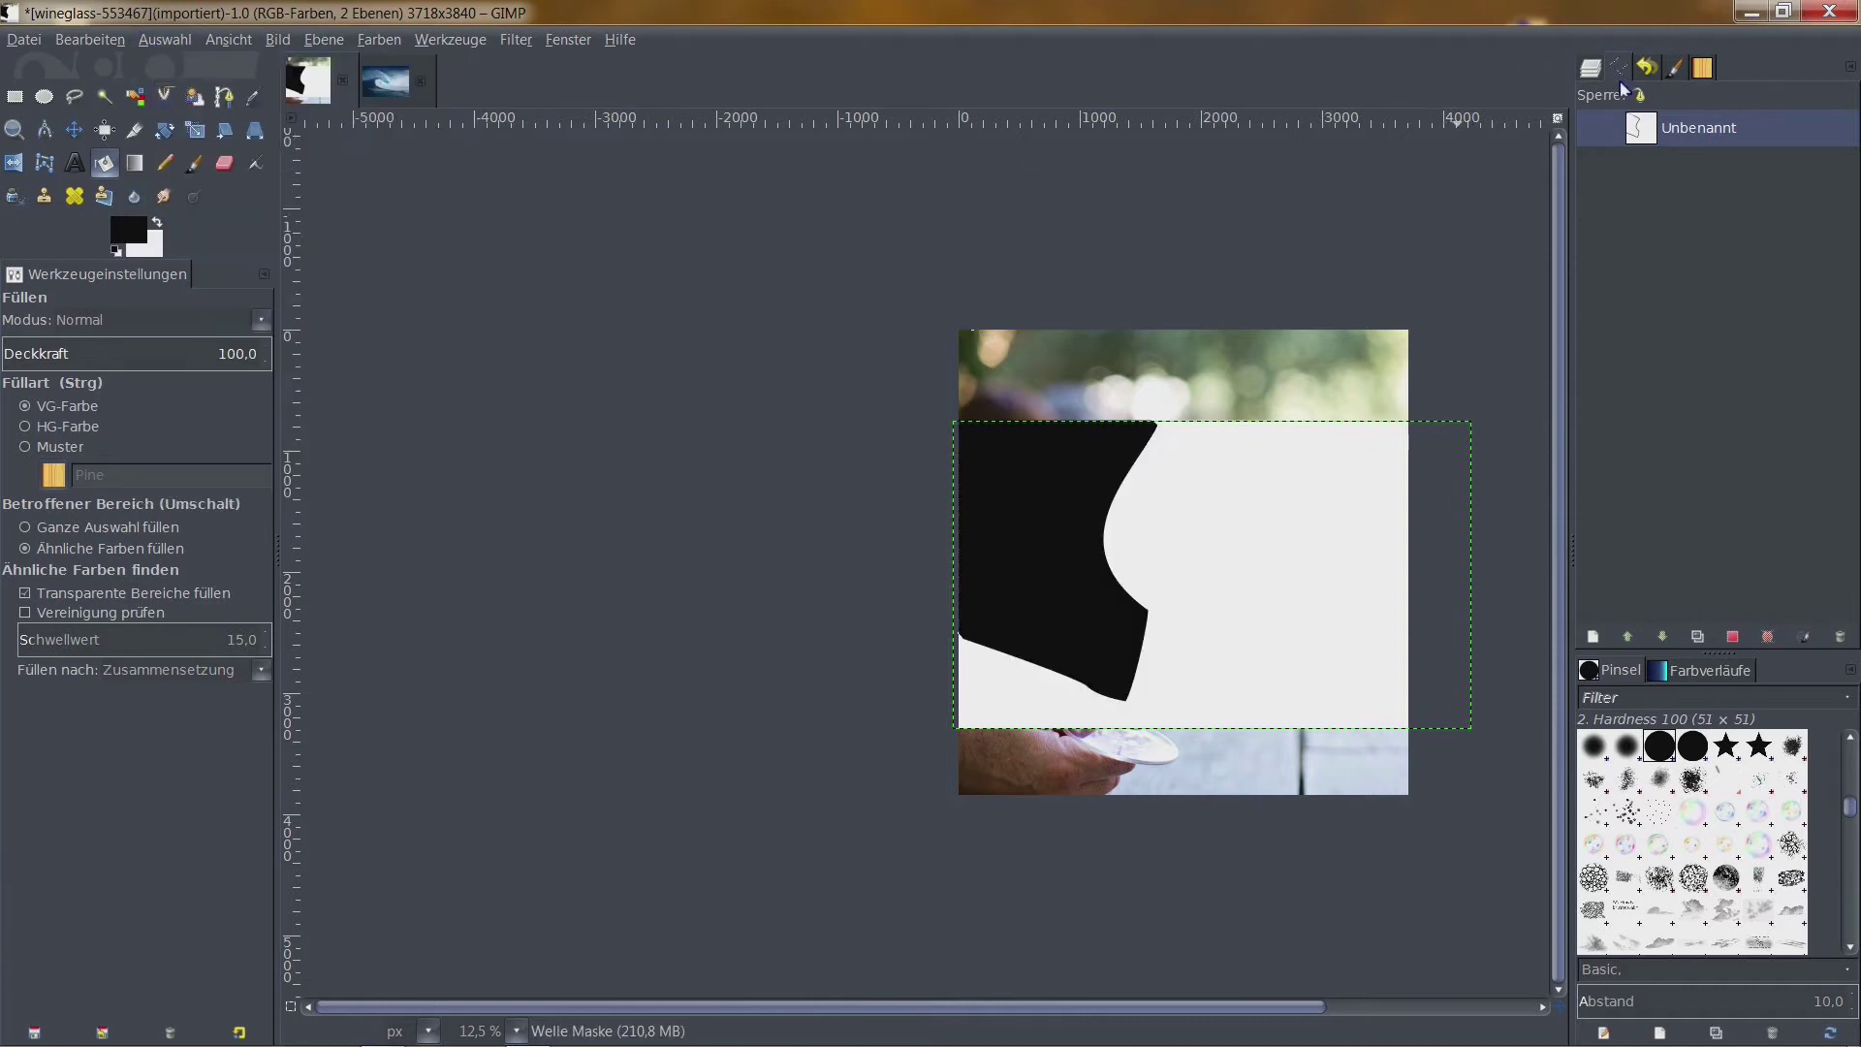
left_click(1594, 66)
right_click(1747, 207)
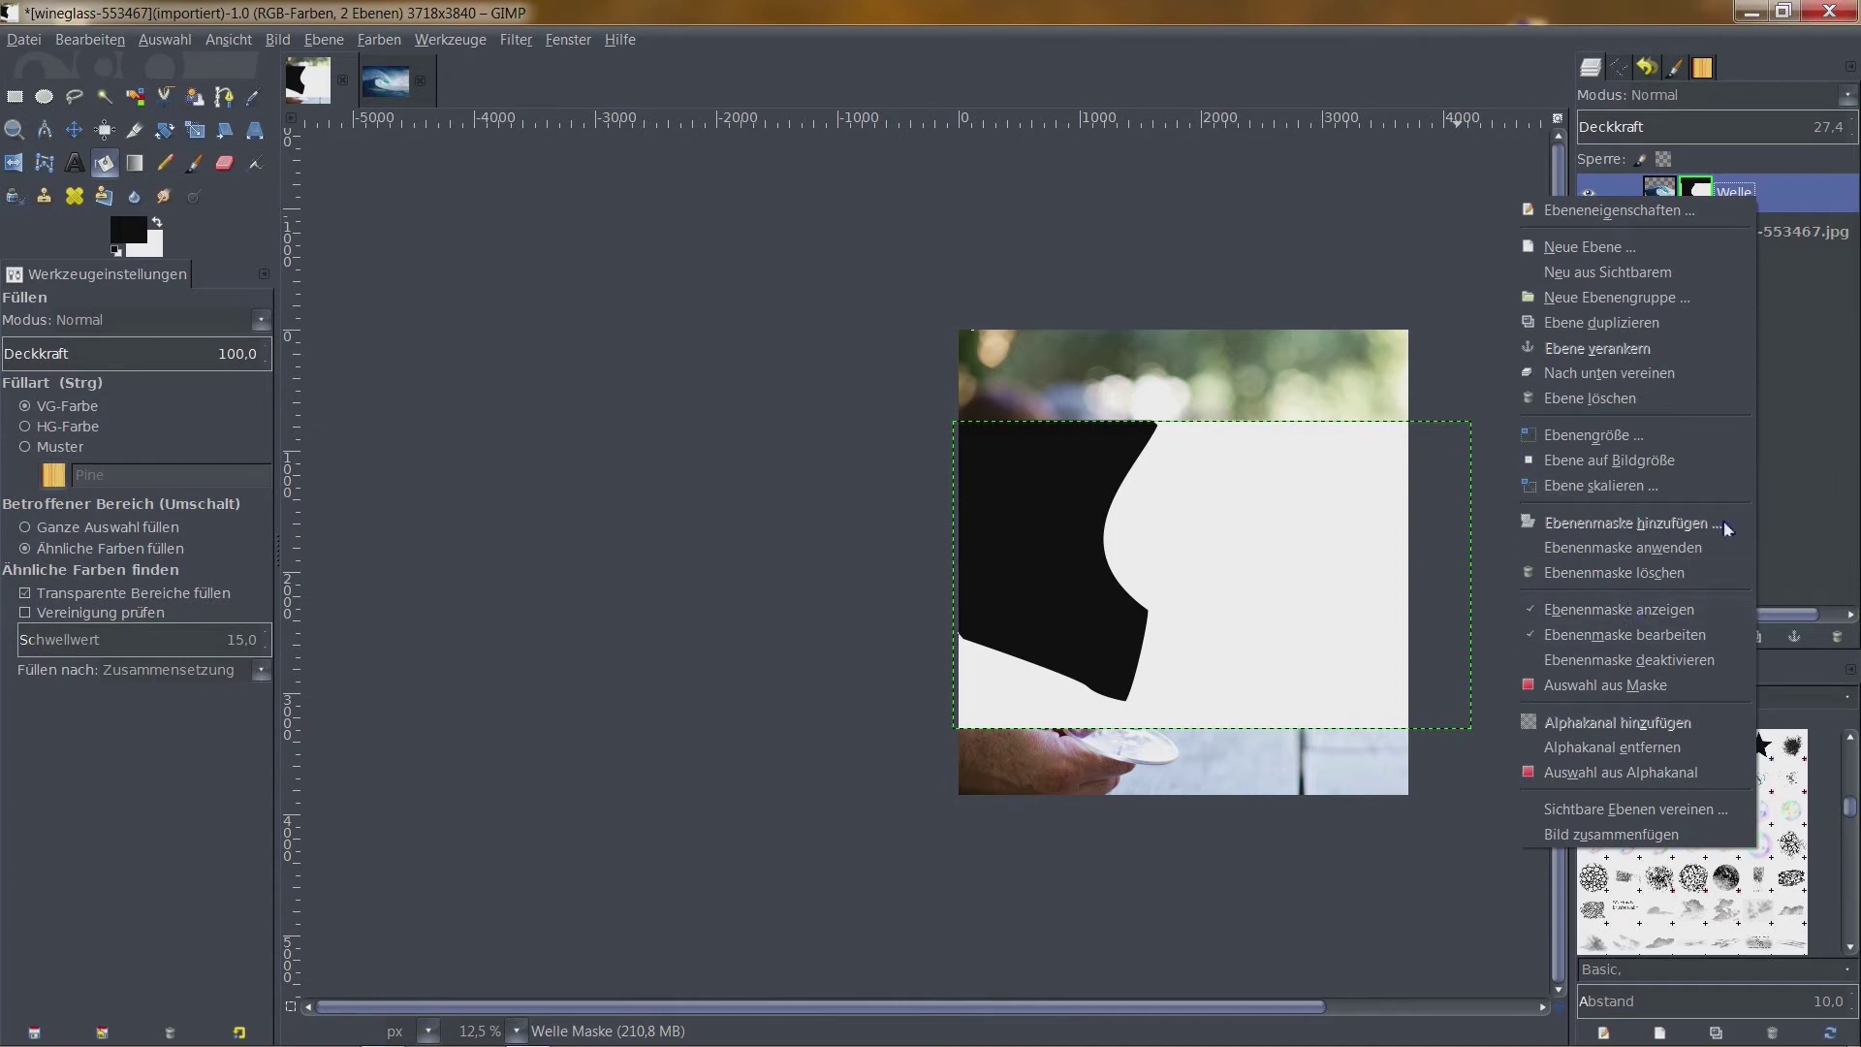
left_click(1628, 616)
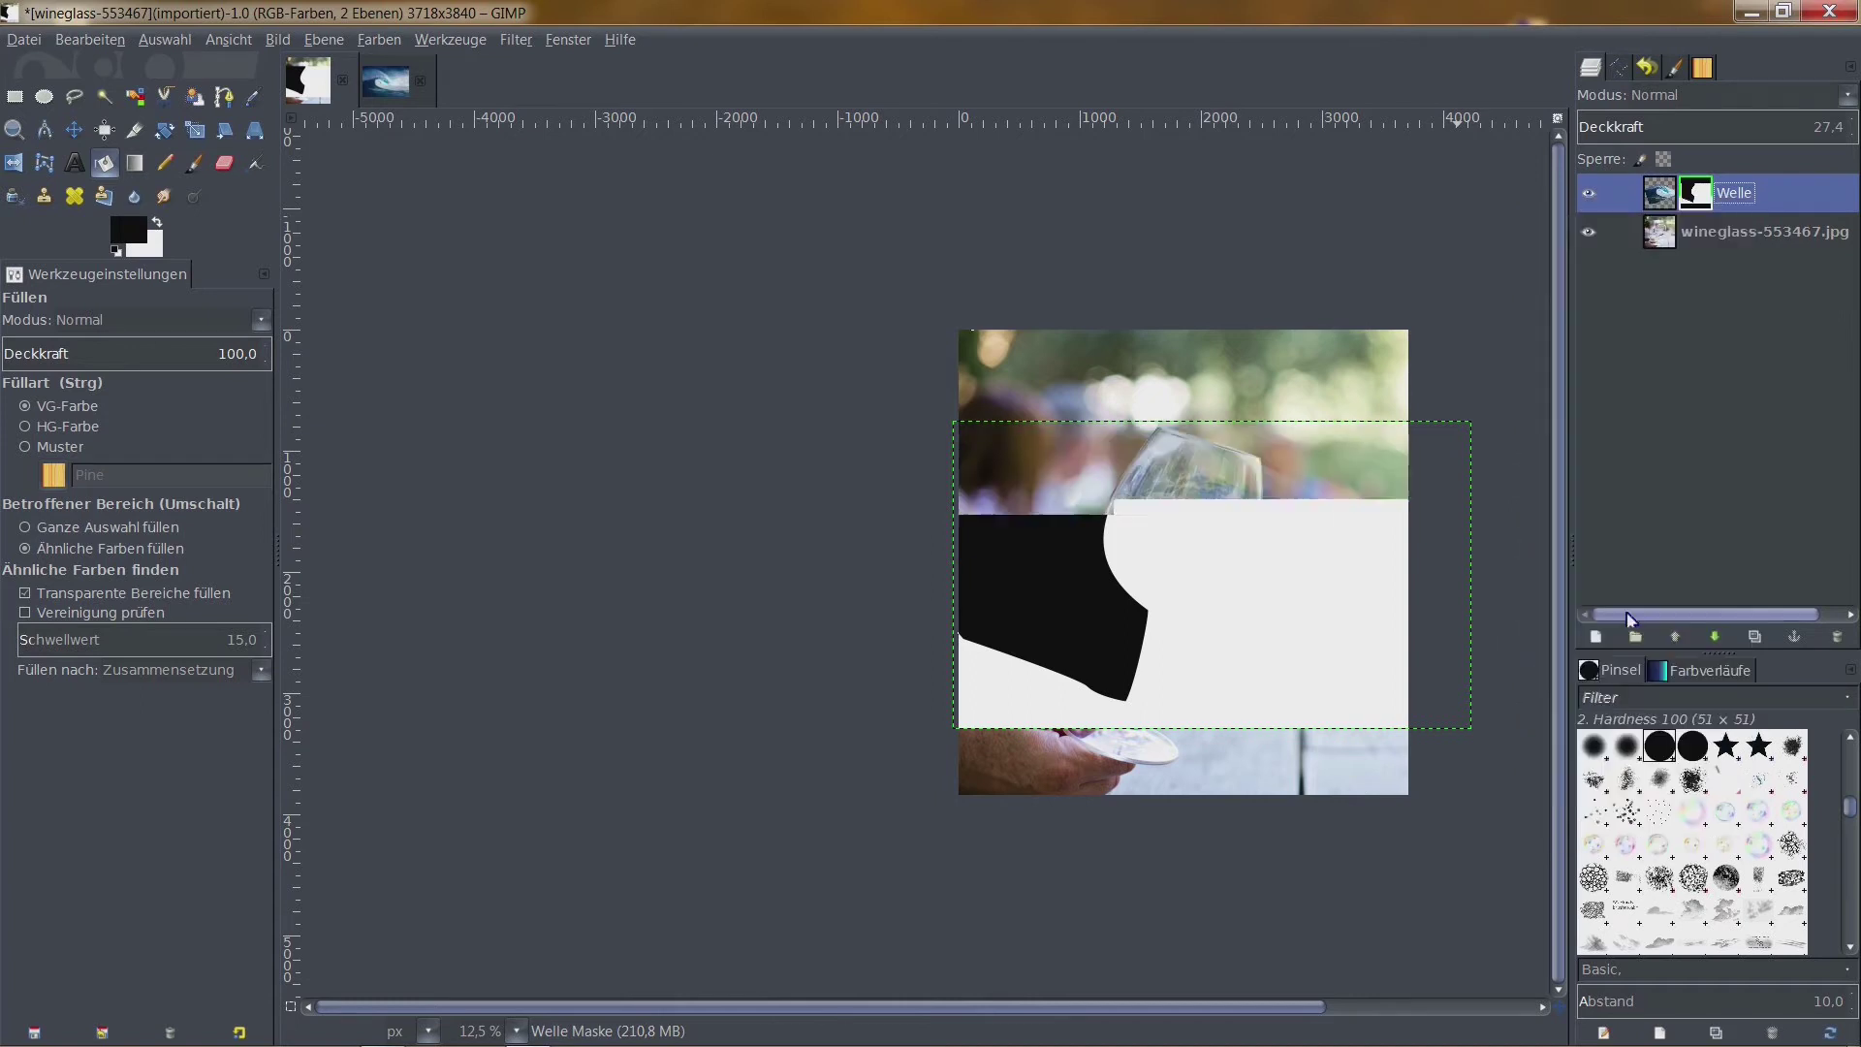
Zoom in to 150% on the top corner of the wine glass rim
scroll(1172, 491, "up", 1)
scroll(1221, 454, "up", 1)
left_click_drag(1220, 452, 1412, 278)
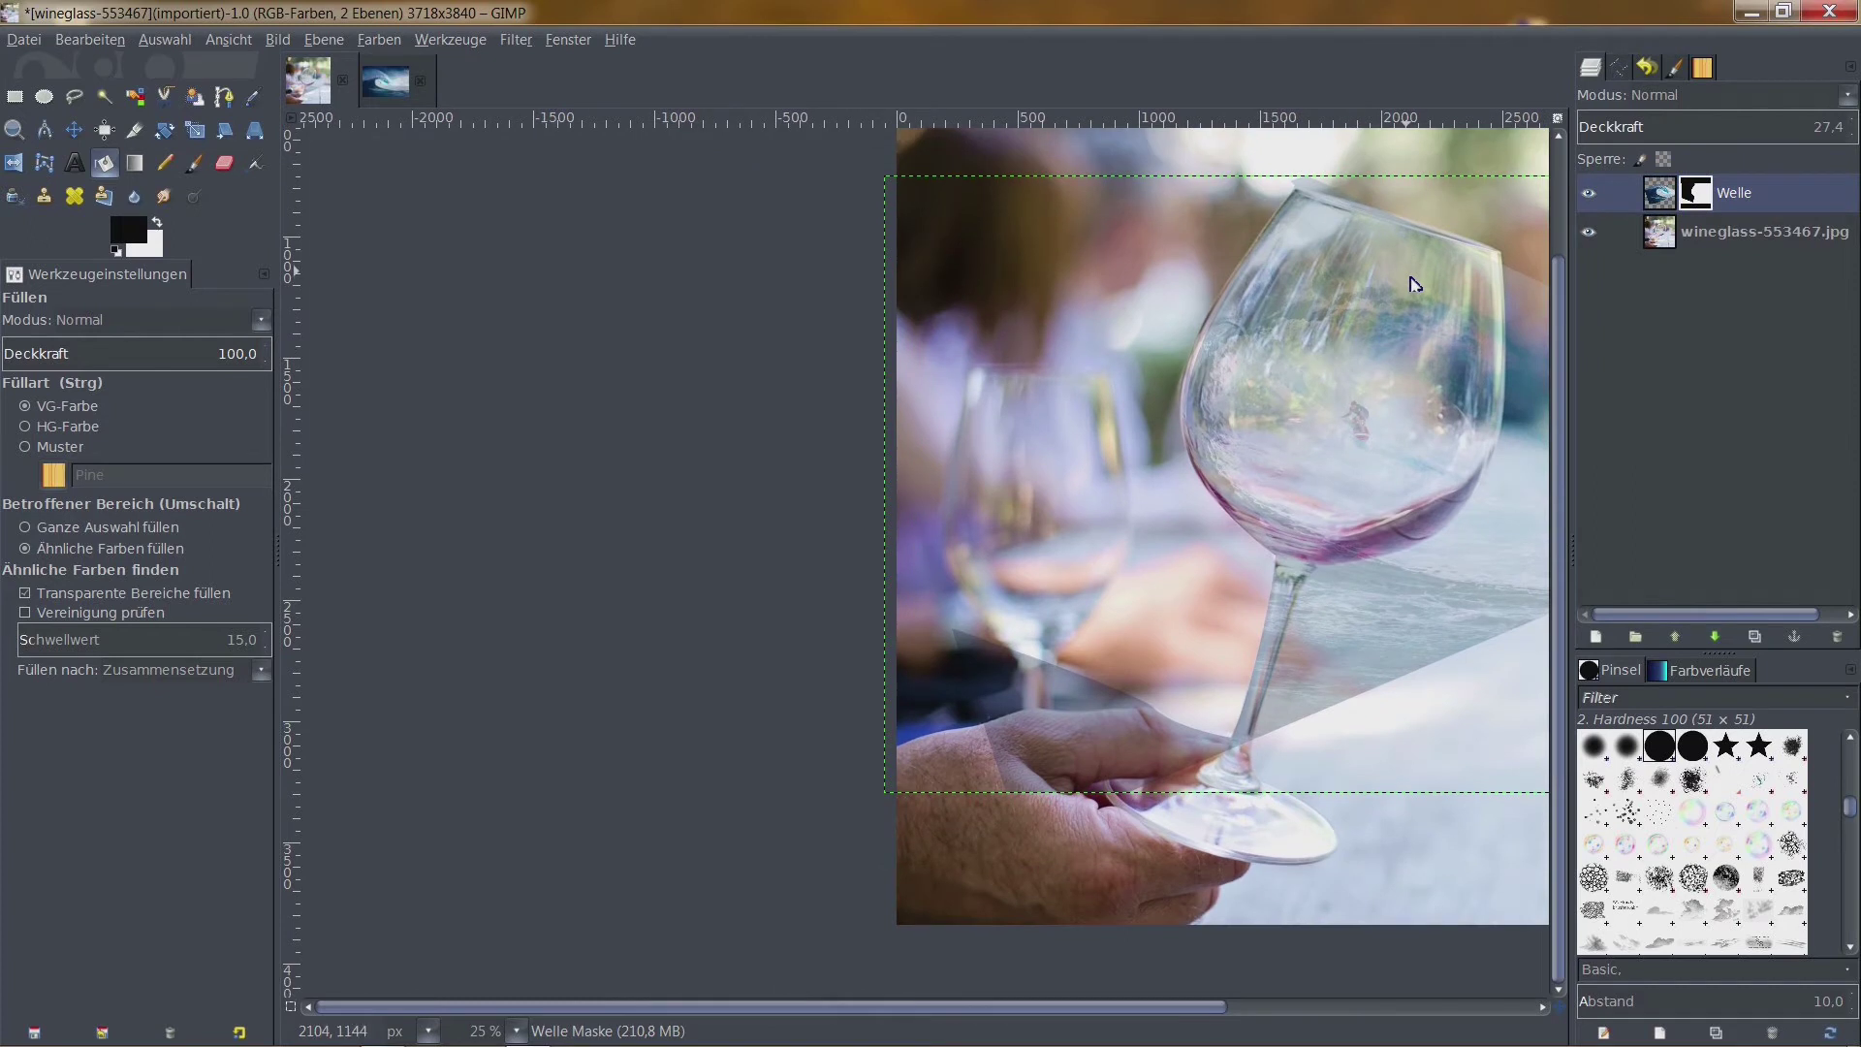
scroll(1101, 499, "up", 1)
scroll(1221, 397, "up", 1)
scroll(1221, 398, "down", 1)
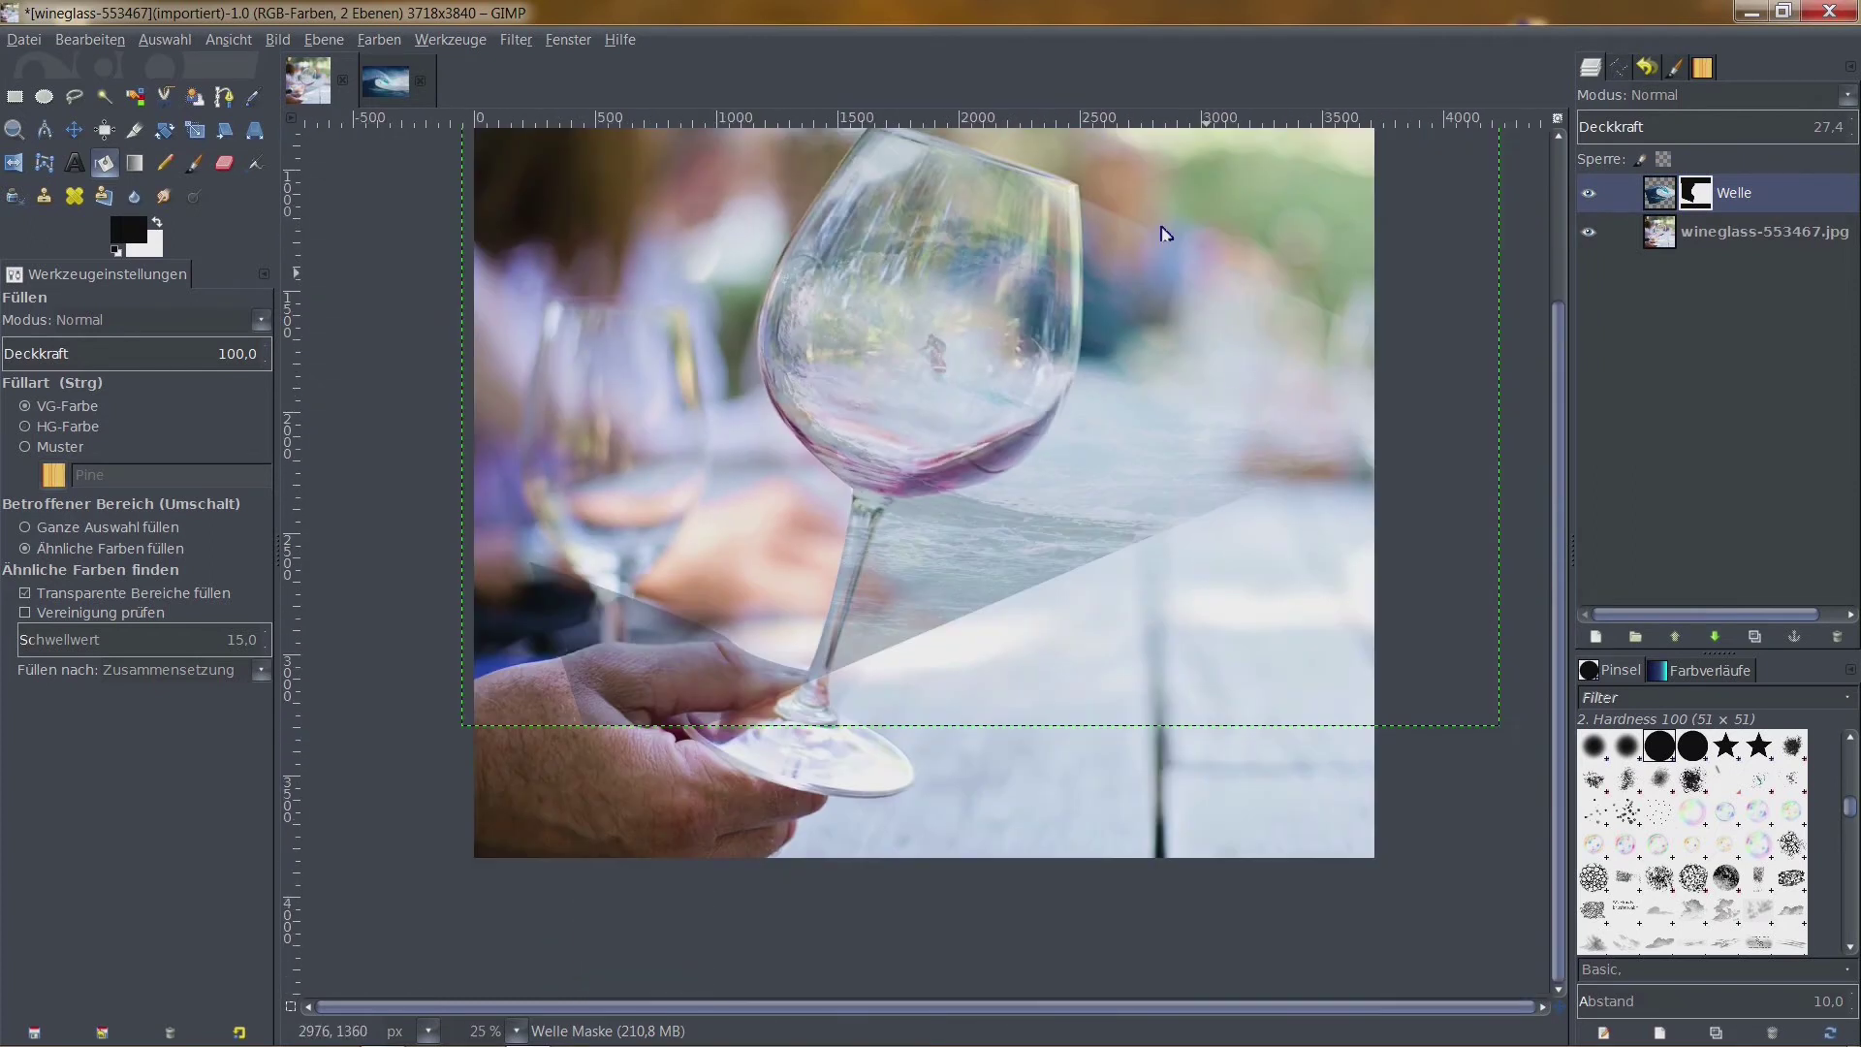
scroll(801, 203, "up", 1)
scroll(984, 348, "up", 3)
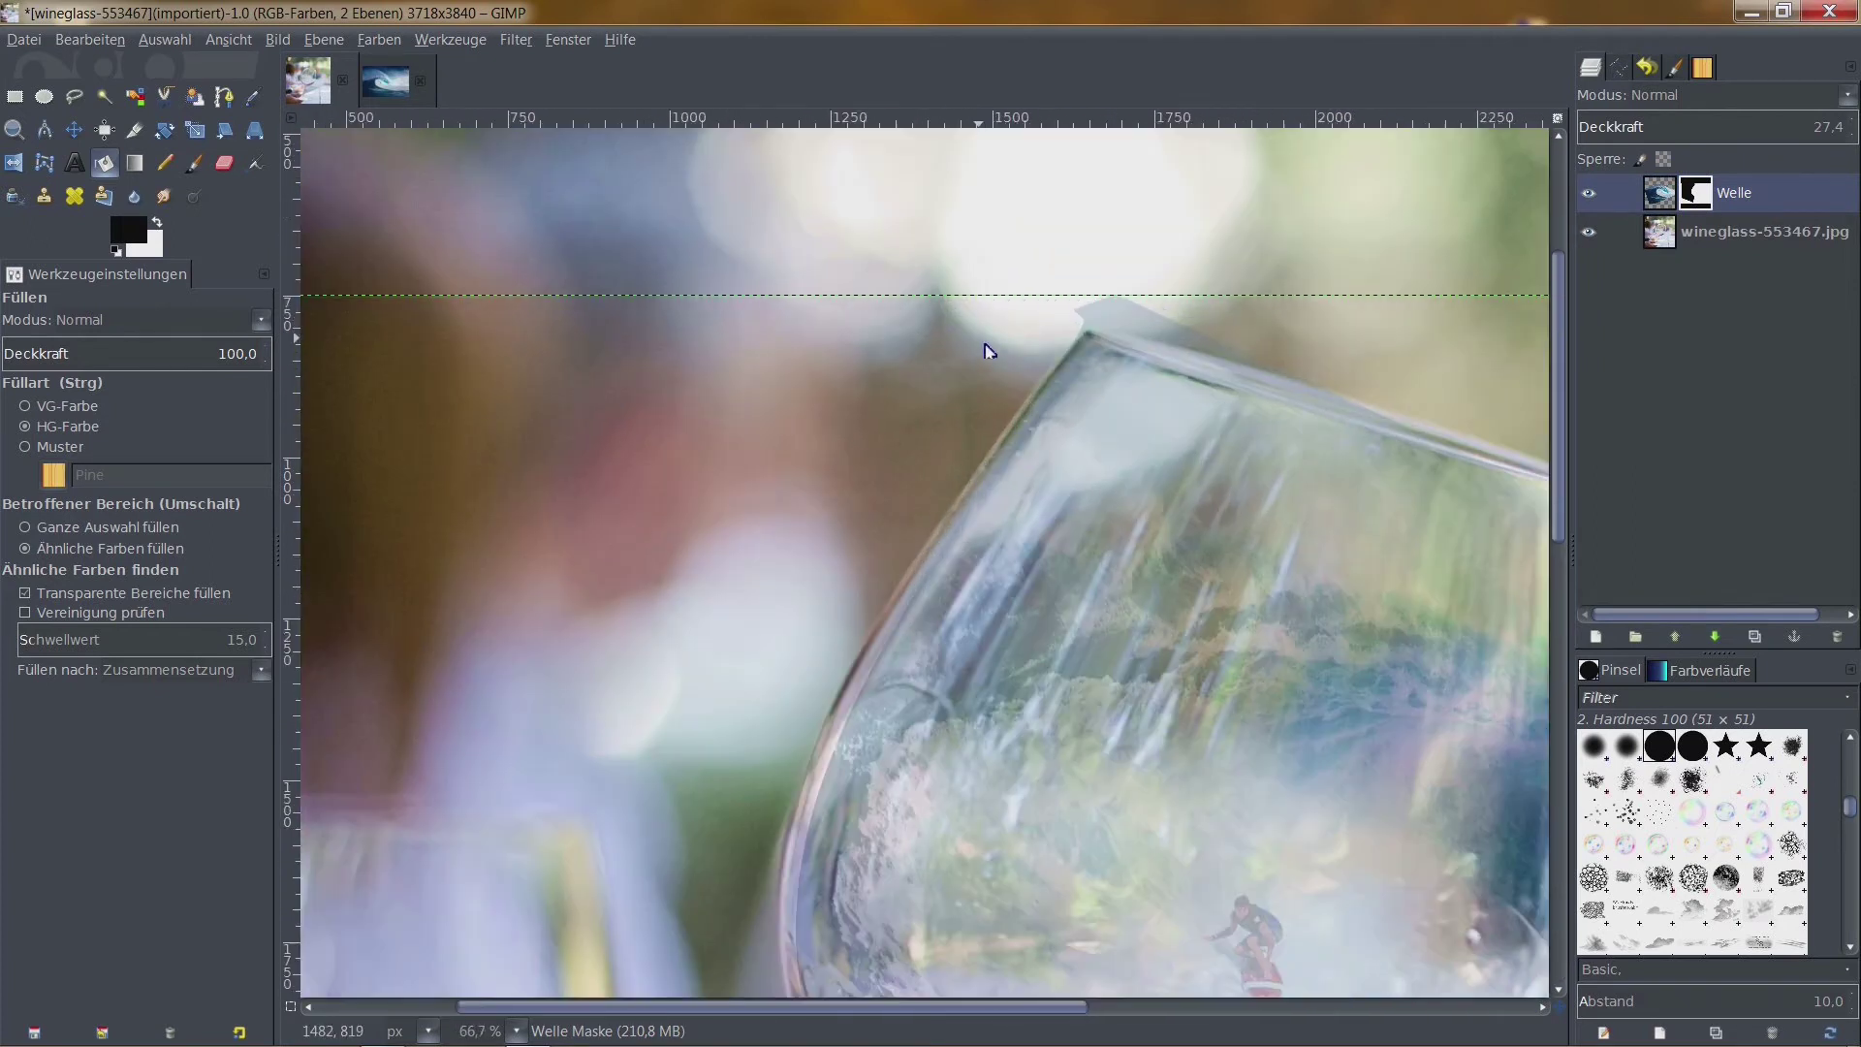
scroll(1038, 345, "up", 1)
mouse_move(1202, 315)
left_mouse_down()
mouse_move(1081, 238)
mouse_move(1071, 485)
left_mouse_up()
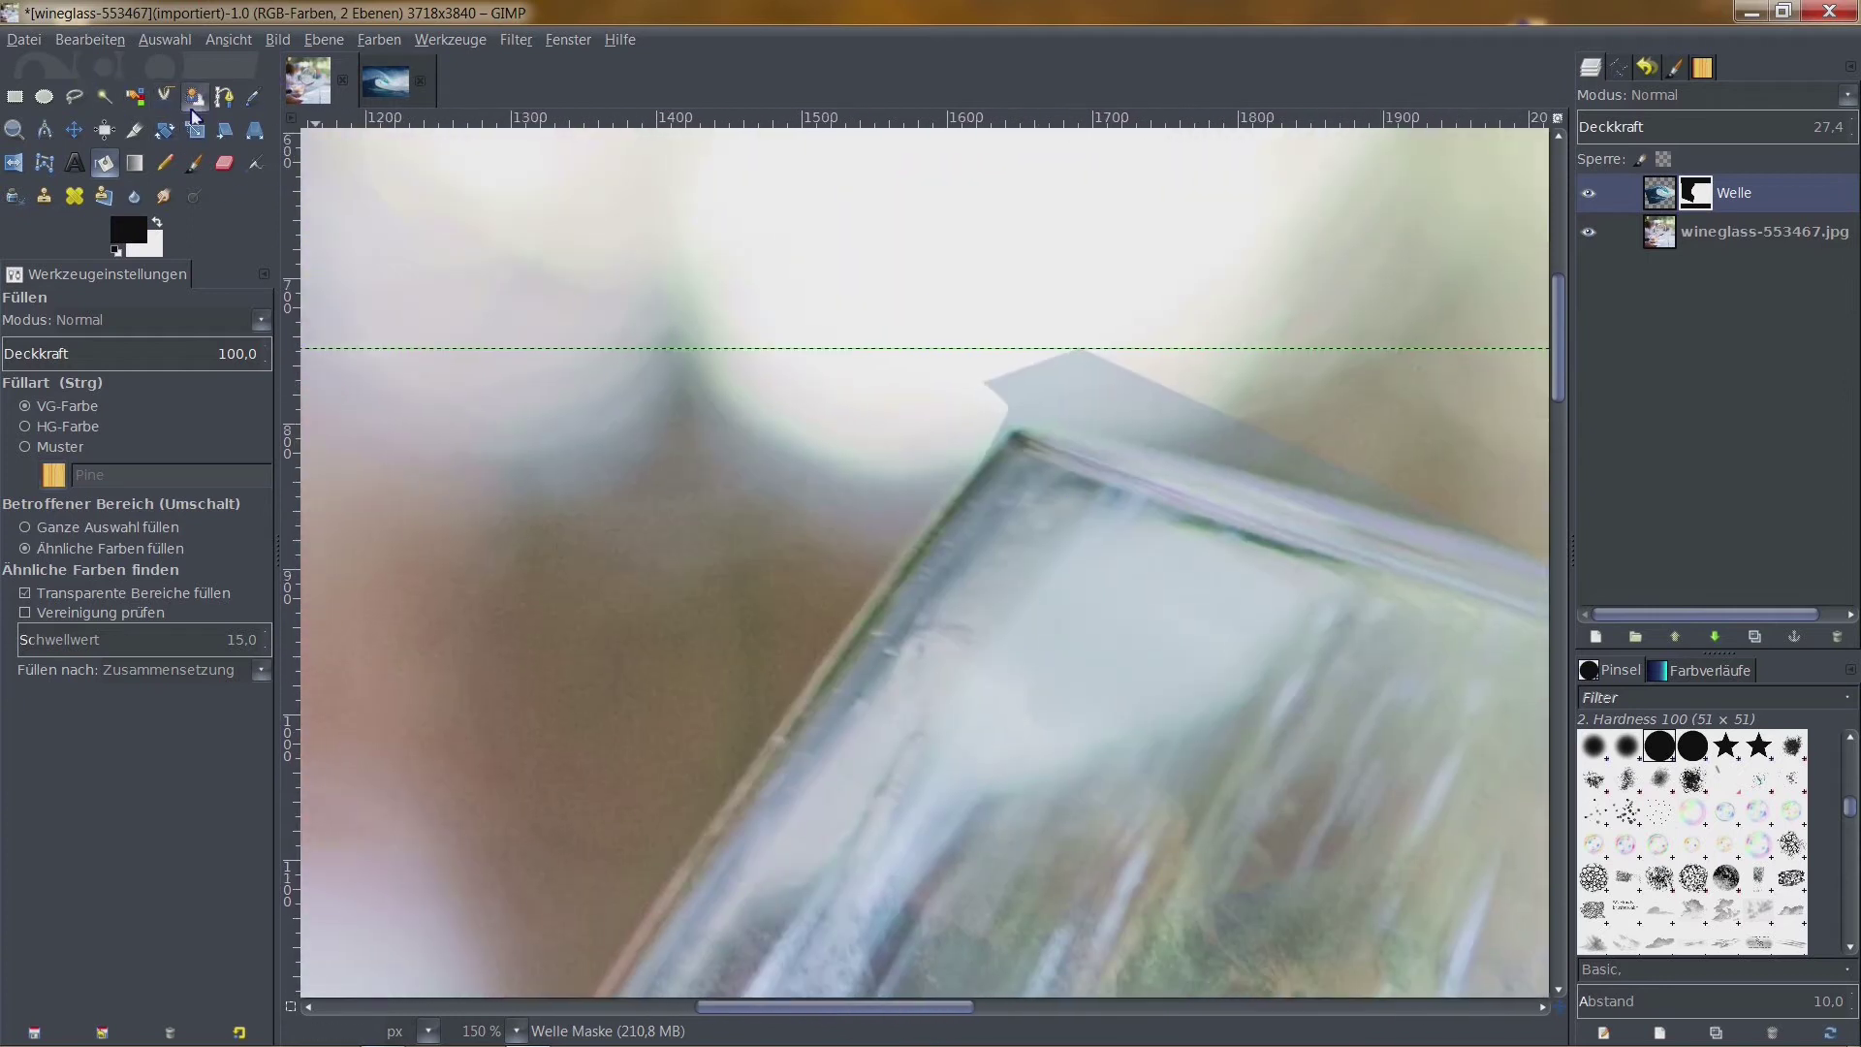
Place path anchors at the rim's left corner and further along the rim
left_click(225, 97)
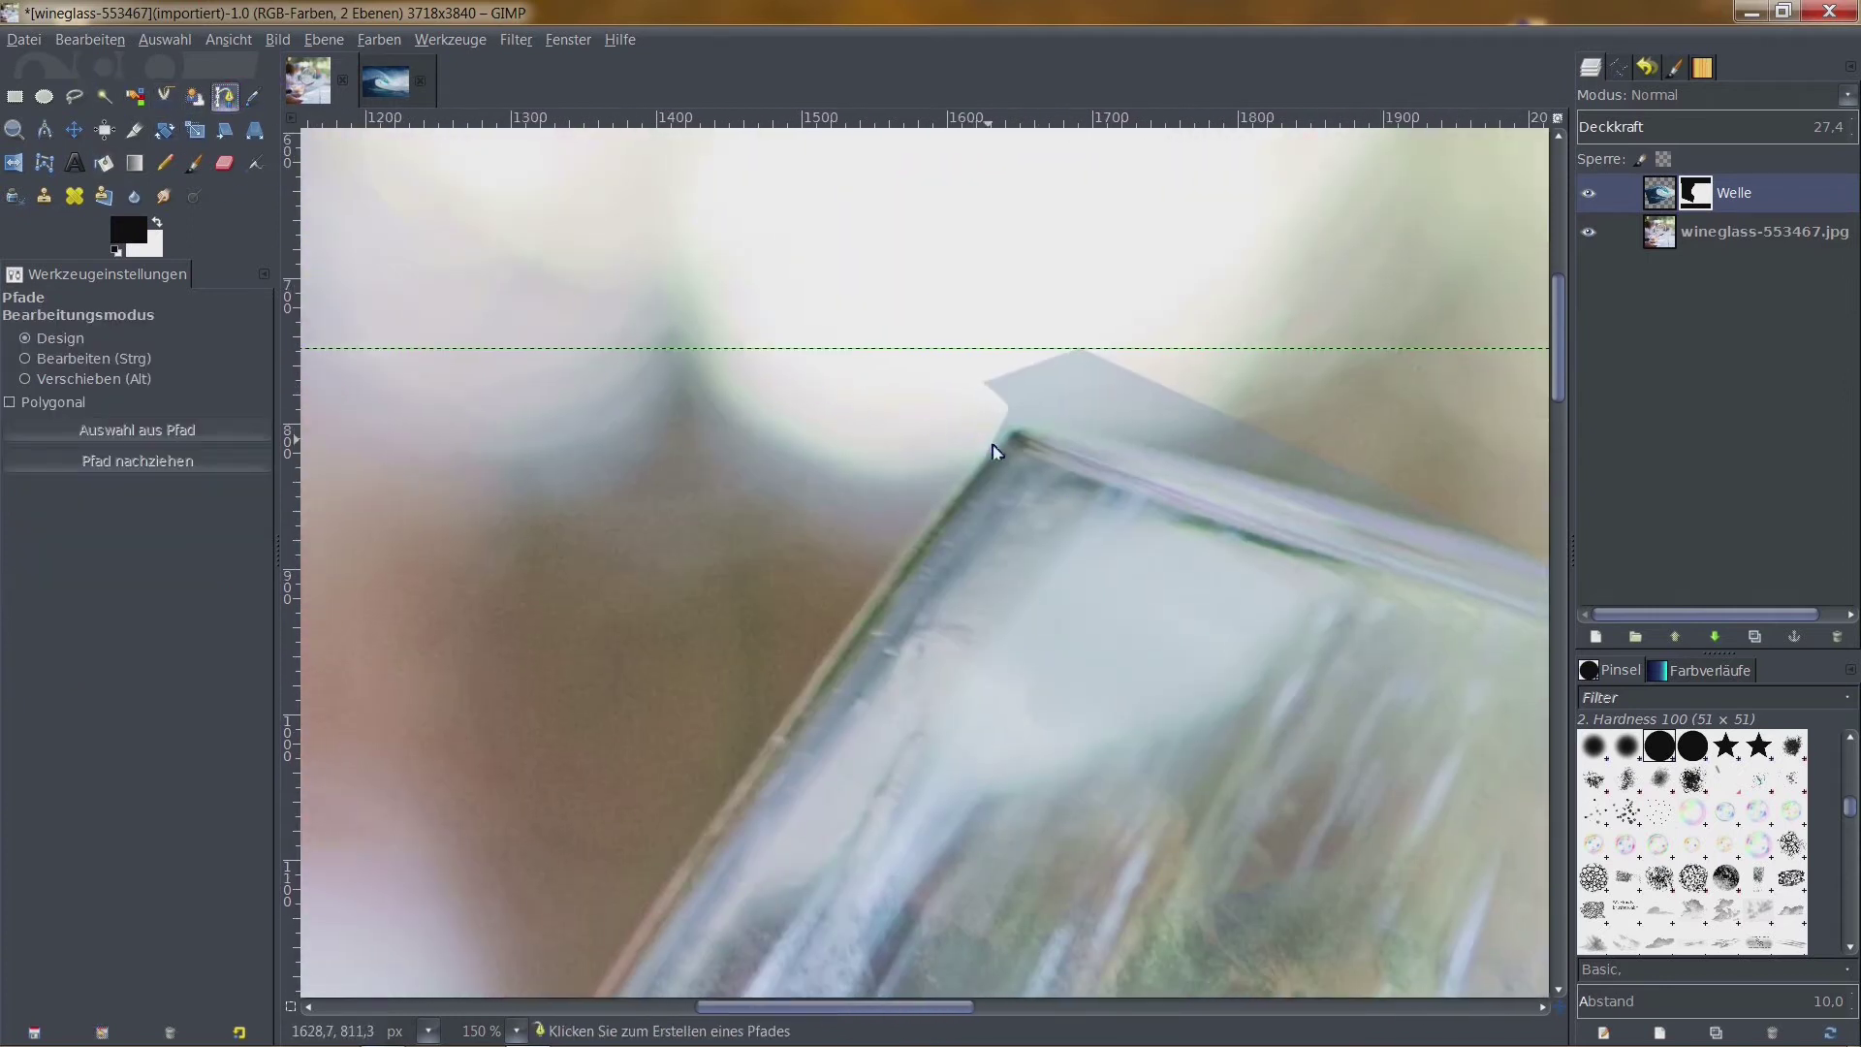
left_click_drag(987, 460, 1015, 443)
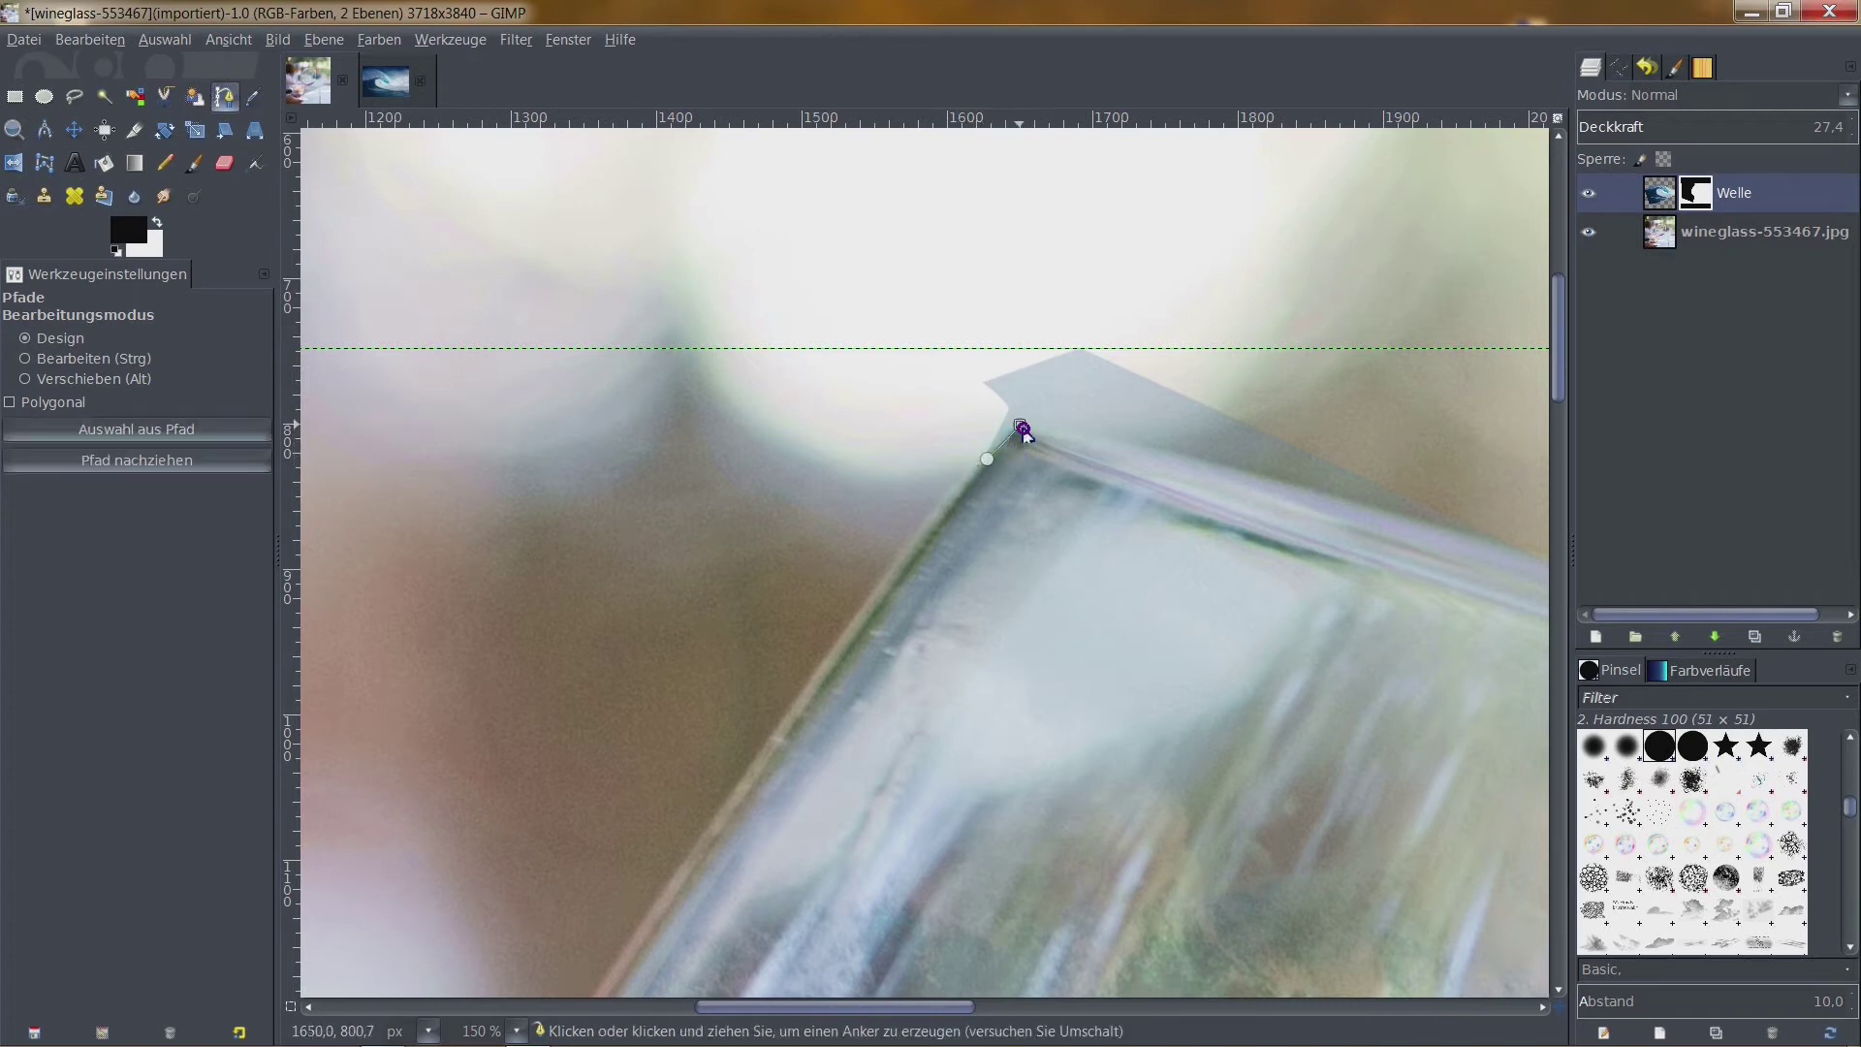
scroll(1175, 468, "up", 2)
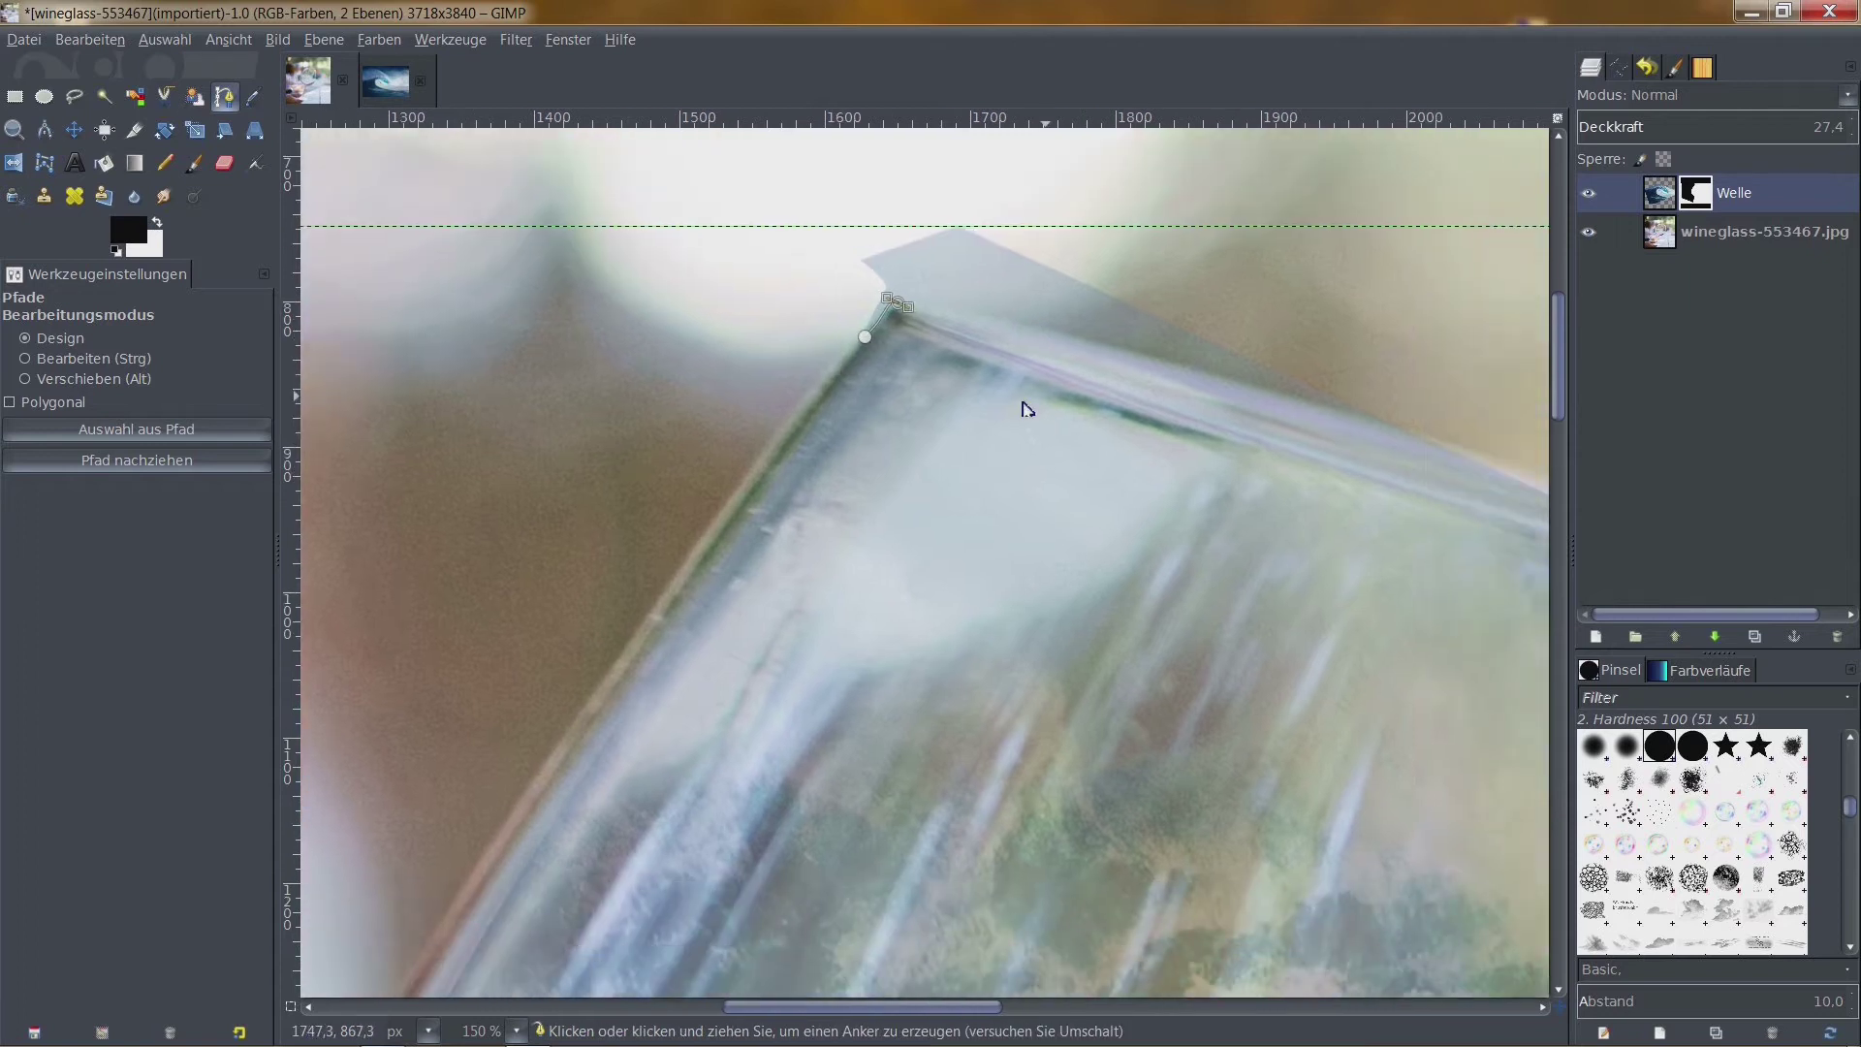
scroll(1022, 404, "up", 1)
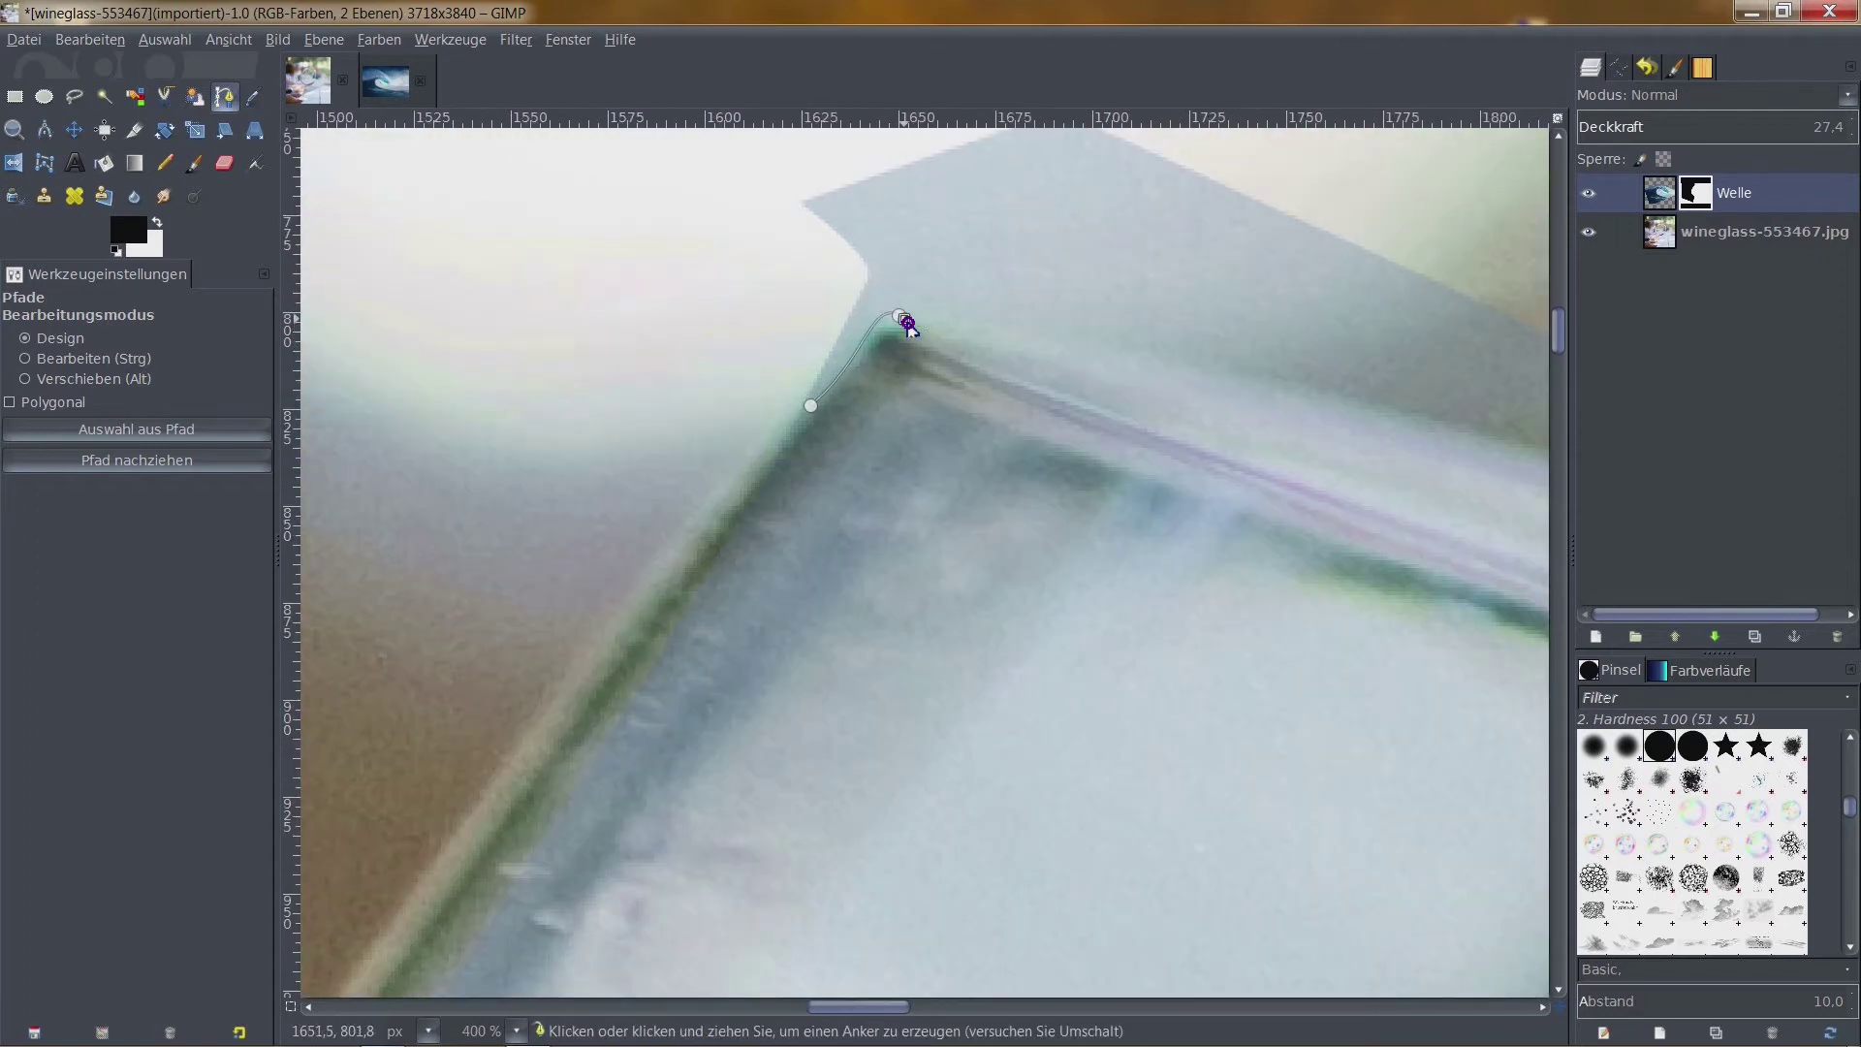
left_click_drag(1367, 513, 1378, 520)
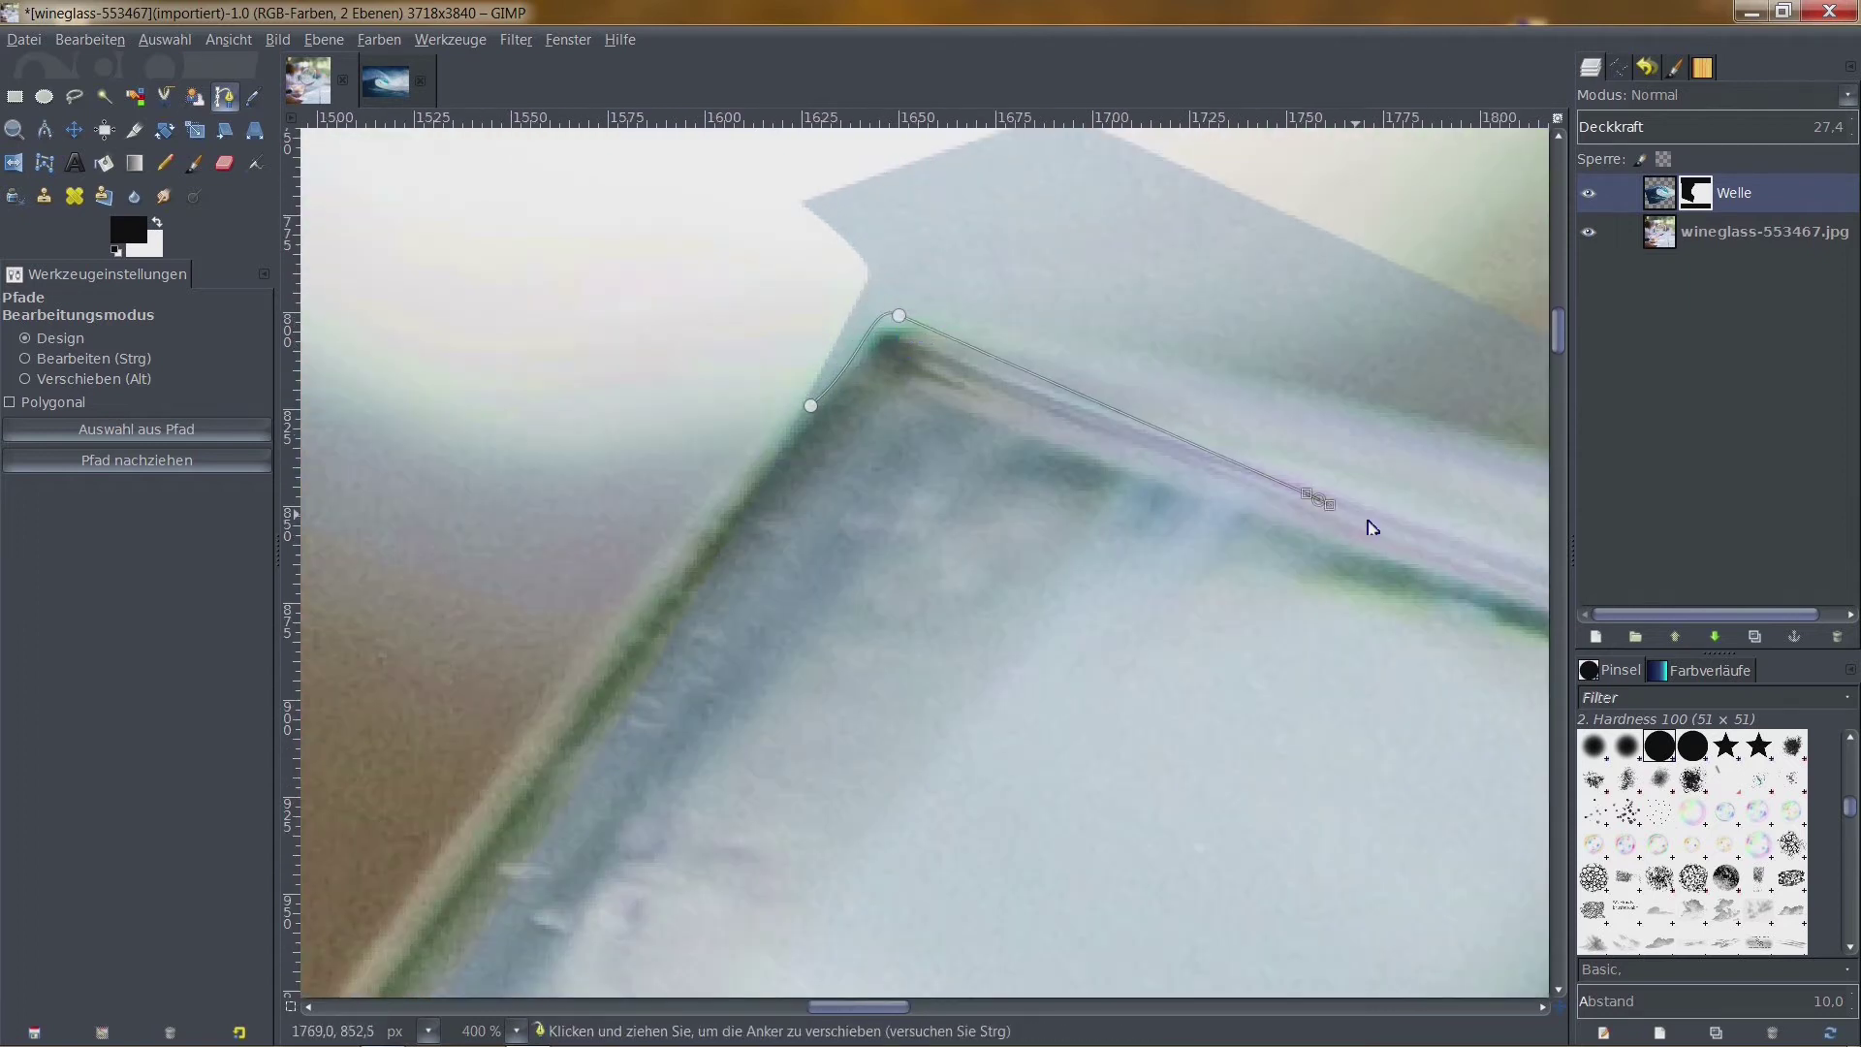
left_click_drag(899, 318, 905, 328)
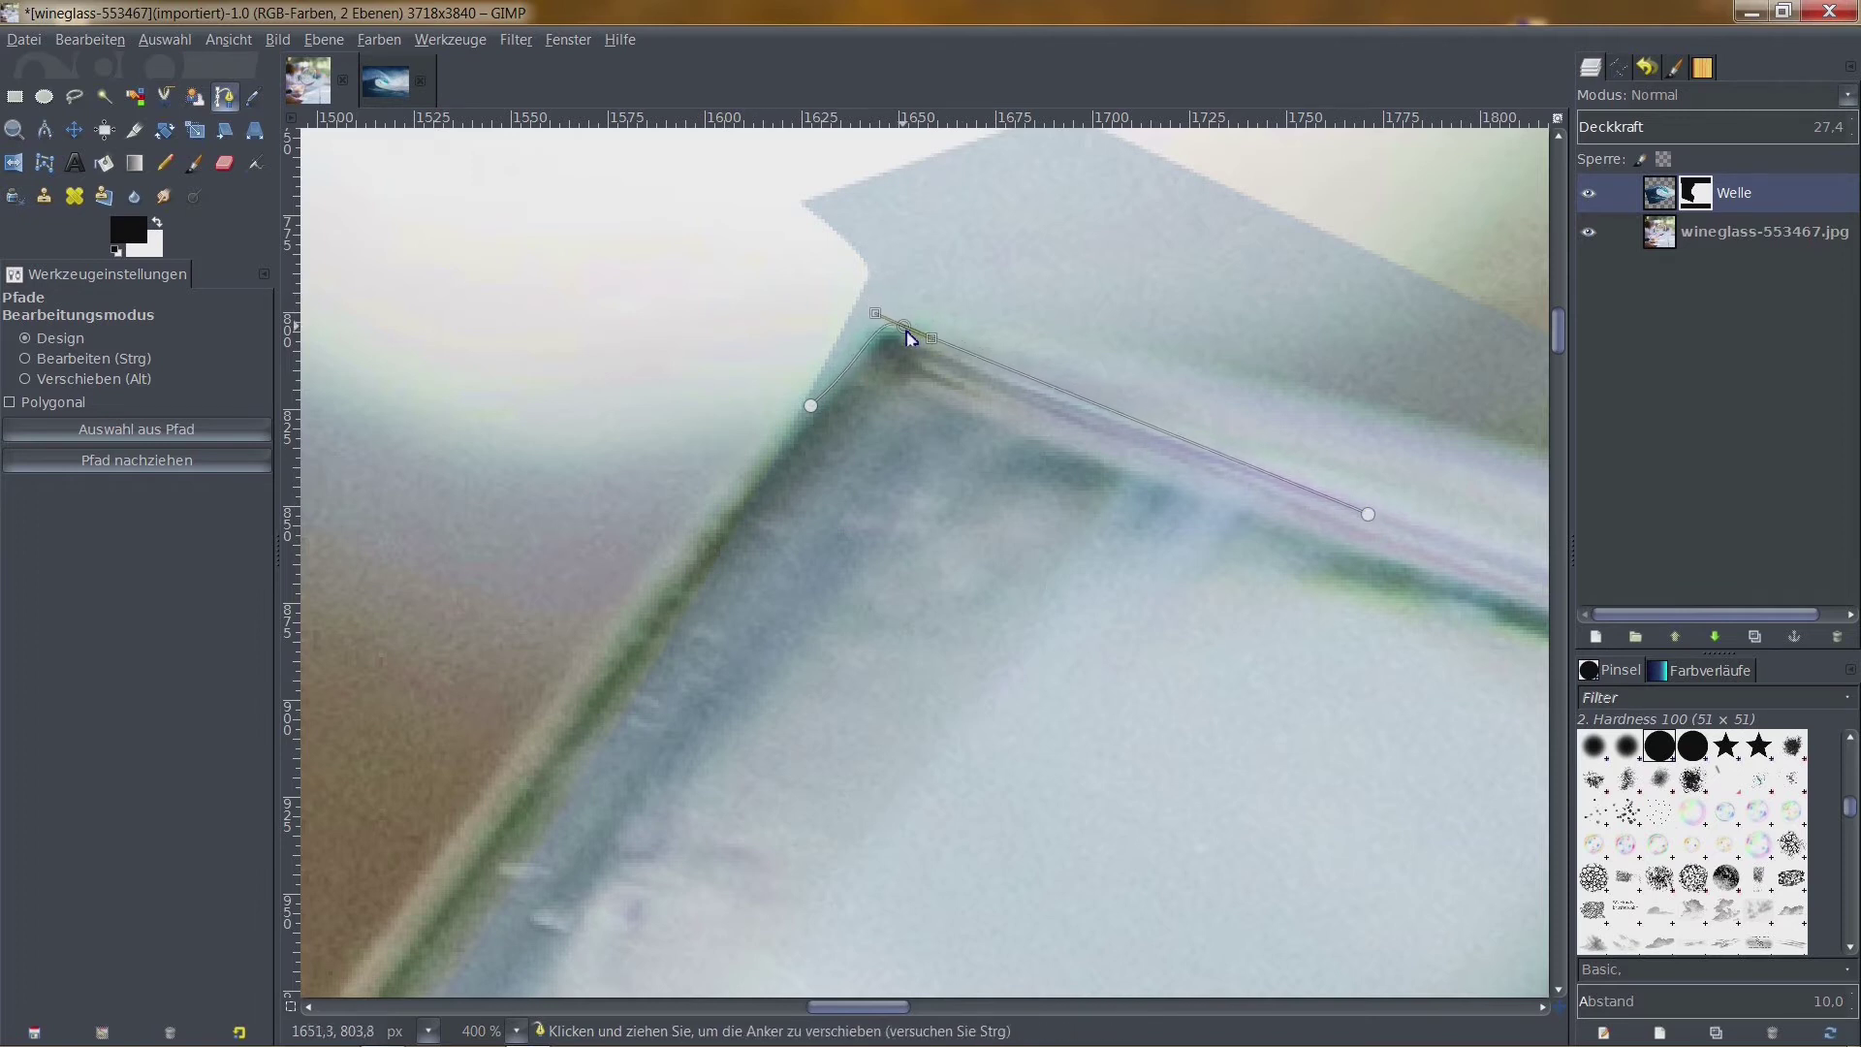
Move the far anchor to the rim's right corner and curve the segment along the rim edge
mouse_move(1369, 514)
left_mouse_down()
mouse_move(1221, 423)
mouse_move(1454, 631)
mouse_move(1714, 645)
mouse_move(1462, 885)
mouse_move(1130, 747)
mouse_move(1834, 923)
mouse_move(1432, 821)
mouse_move(1229, 705)
mouse_move(1489, 802)
left_mouse_up()
scroll(1229, 706, "down", 3)
scroll(1229, 705, "down", 1)
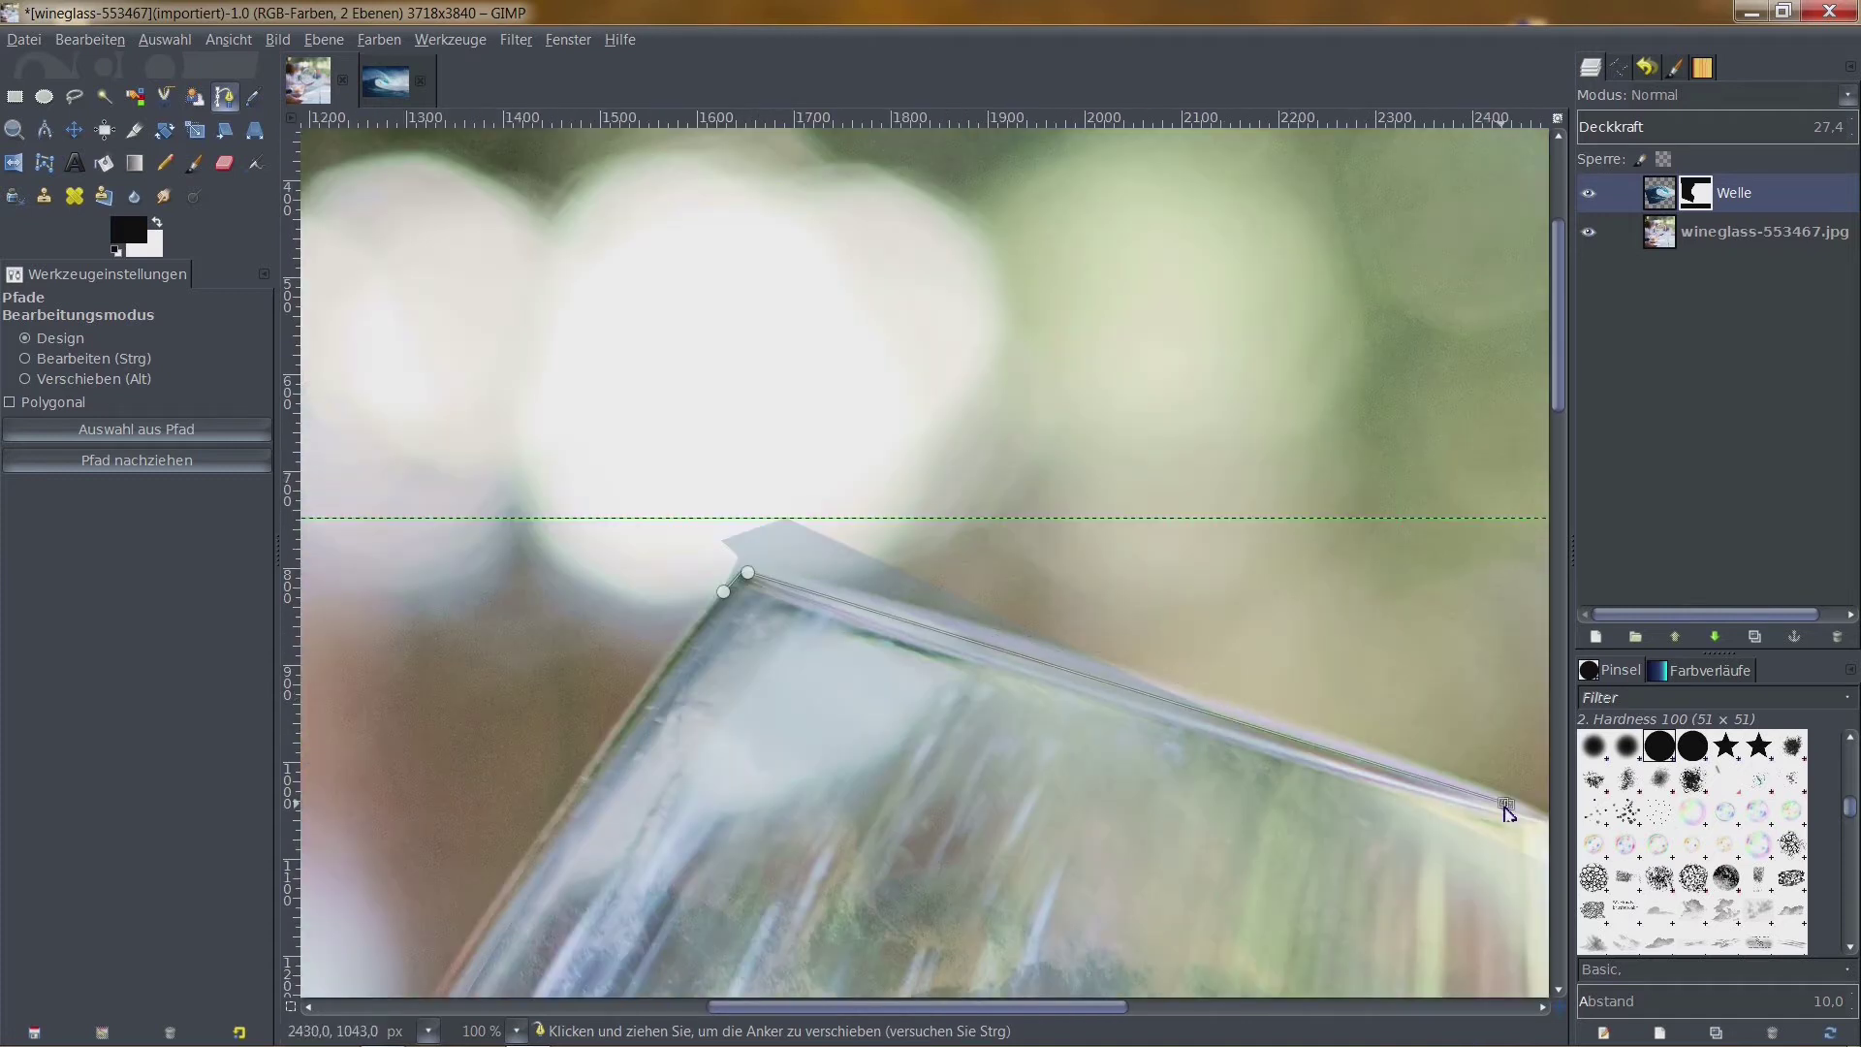
scroll(1254, 839, "down", 5)
scroll(1254, 839, "right", 5)
scroll(766, 460, "down", 1)
scroll(766, 460, "right", 1)
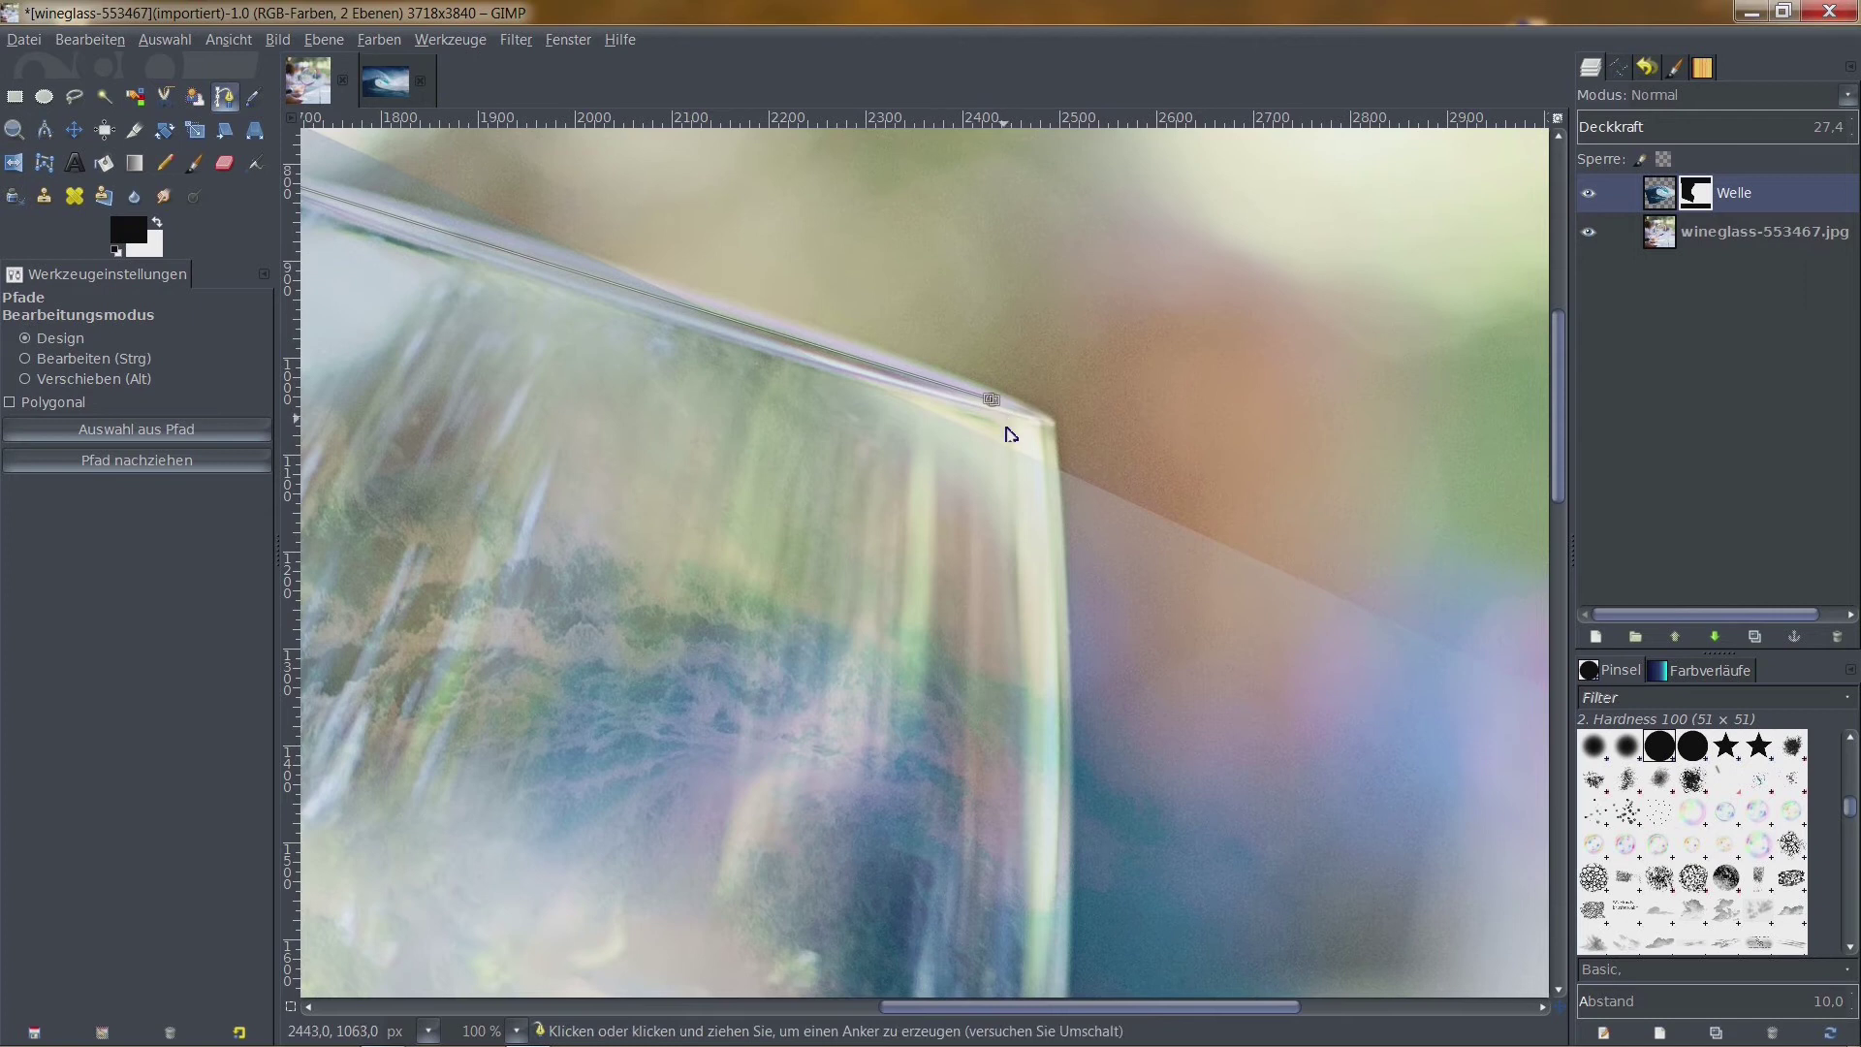
left_click_drag(994, 401, 1038, 391)
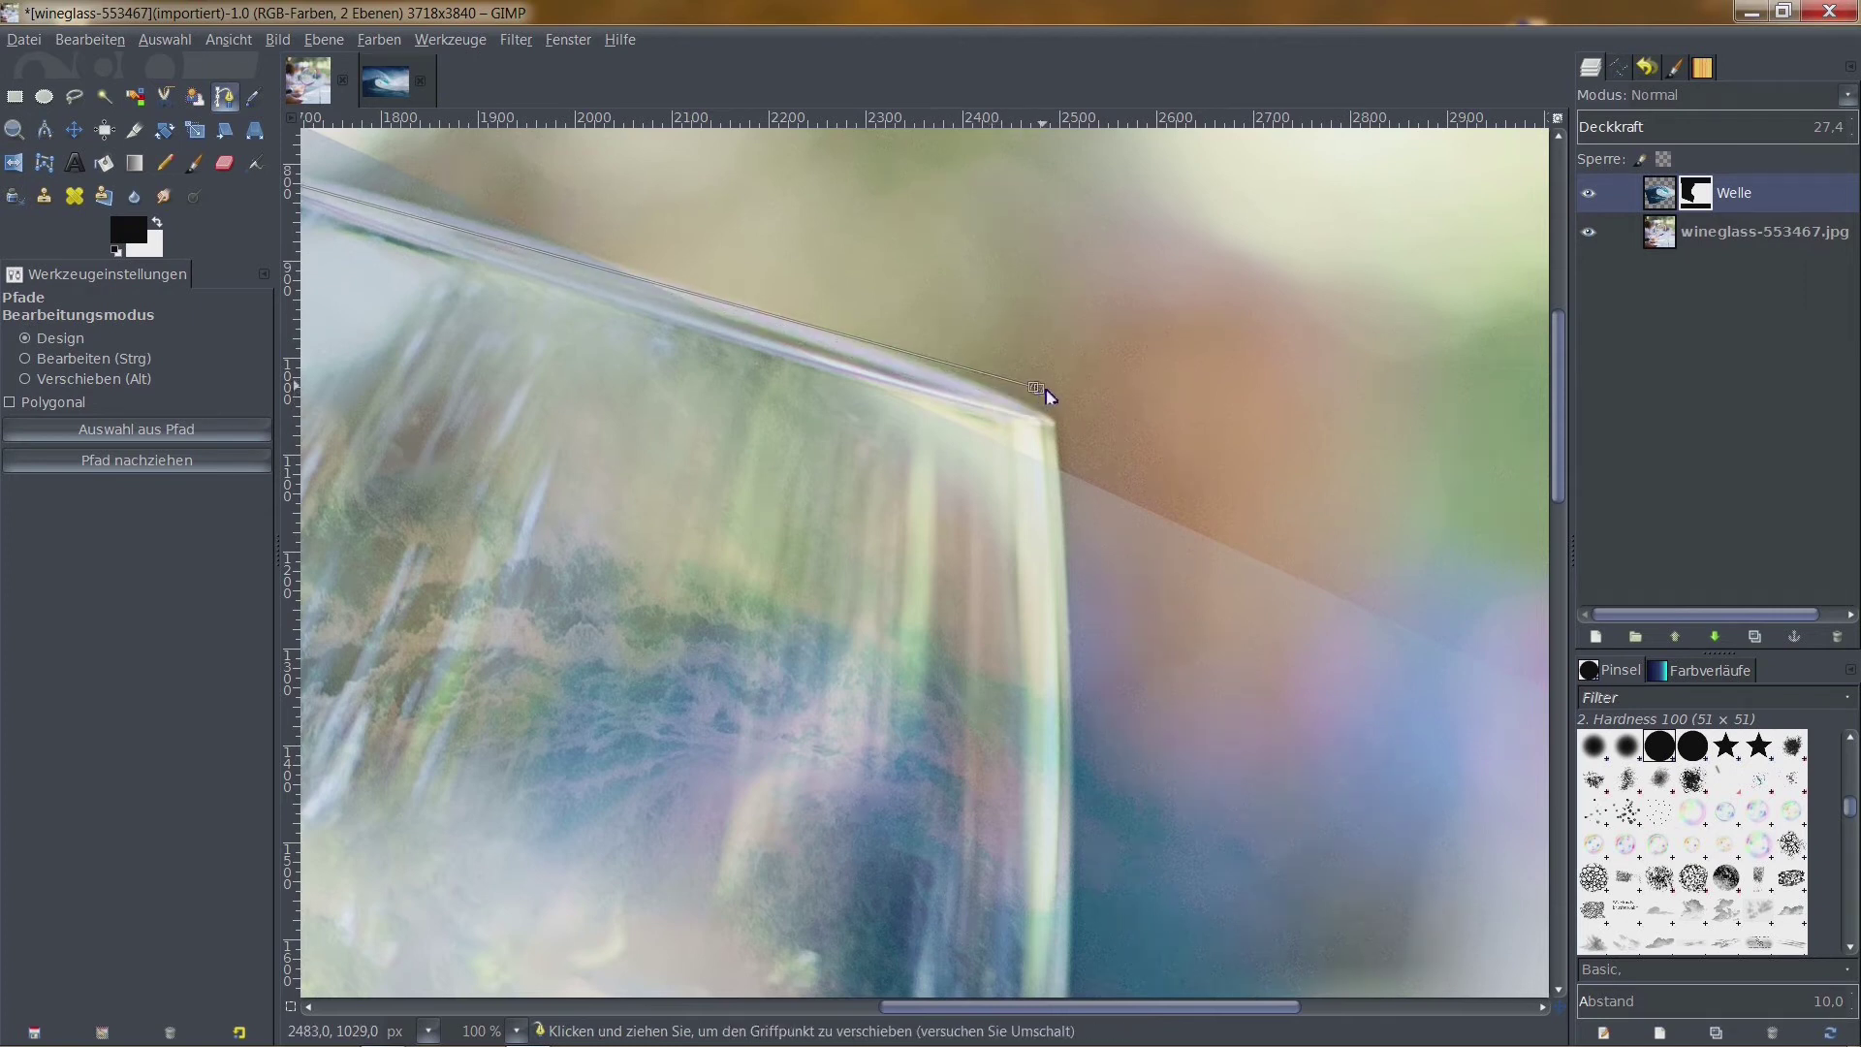
left_click_drag(1037, 389, 912, 332)
left_click_drag(1039, 389, 1060, 423)
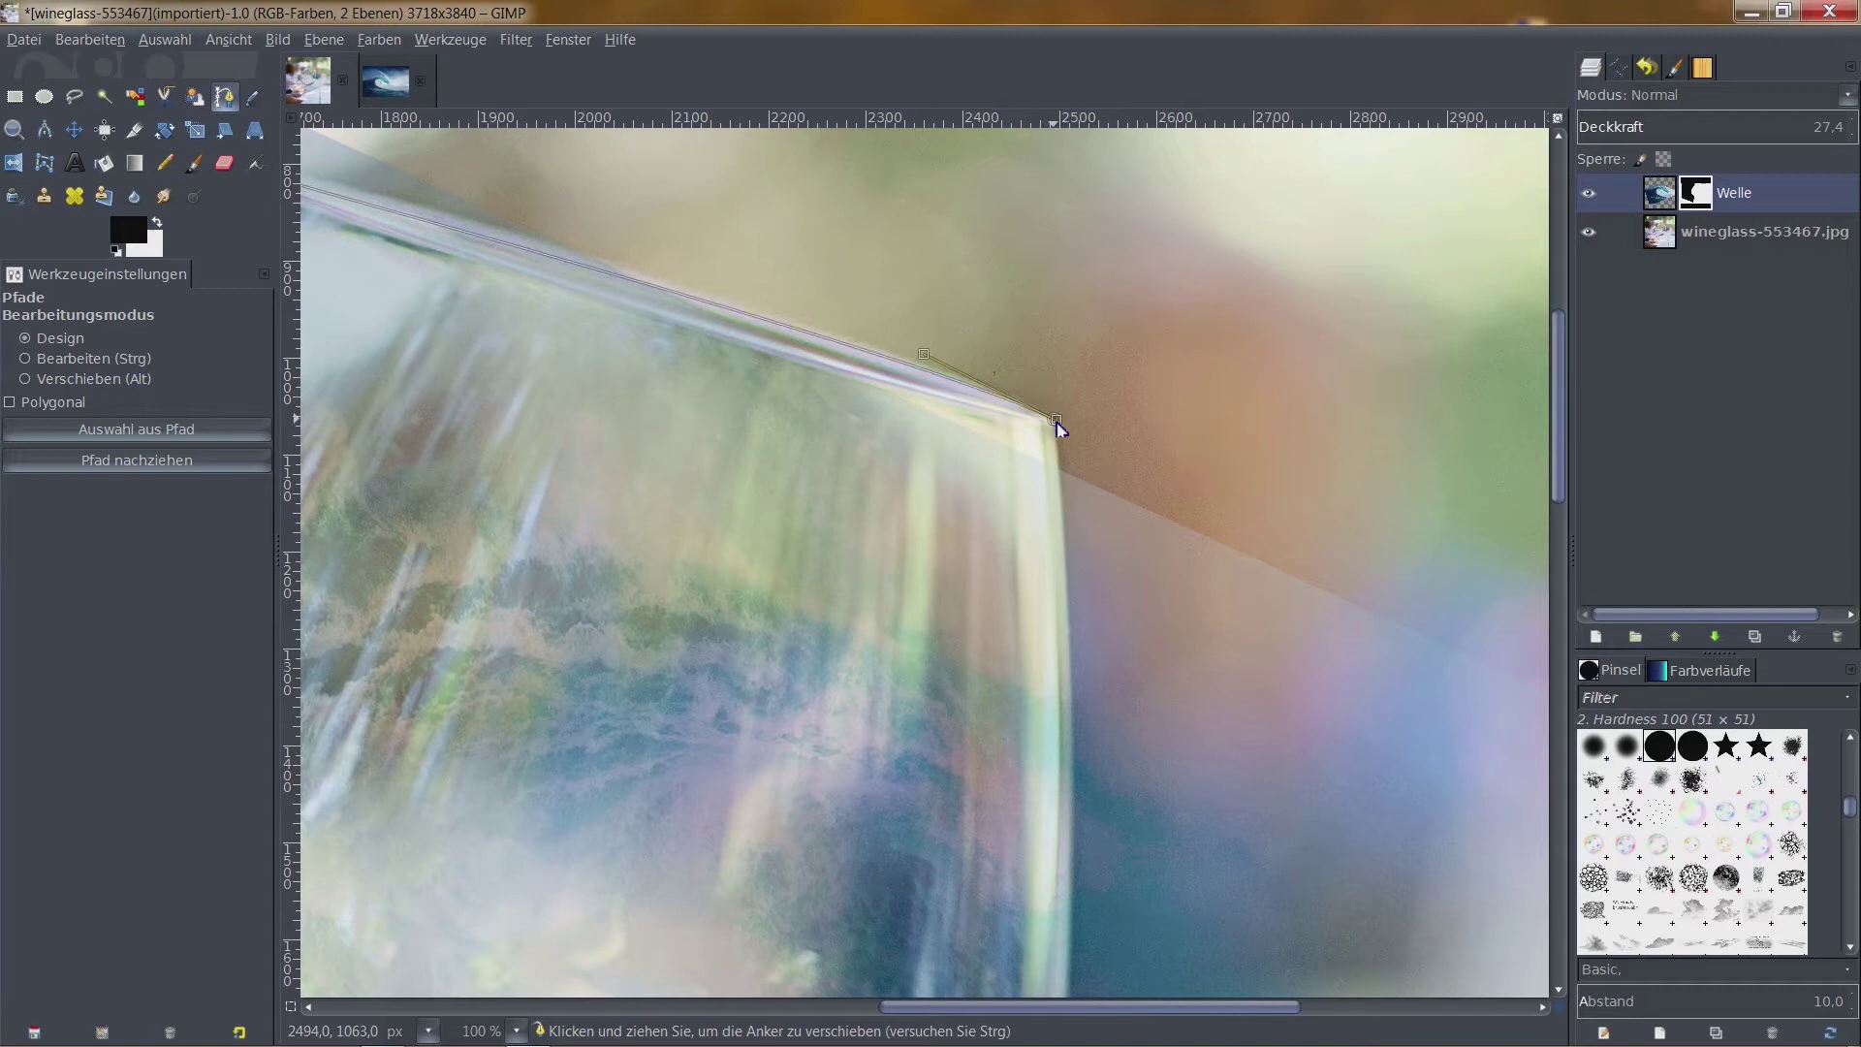
left_click_drag(923, 351, 732, 292)
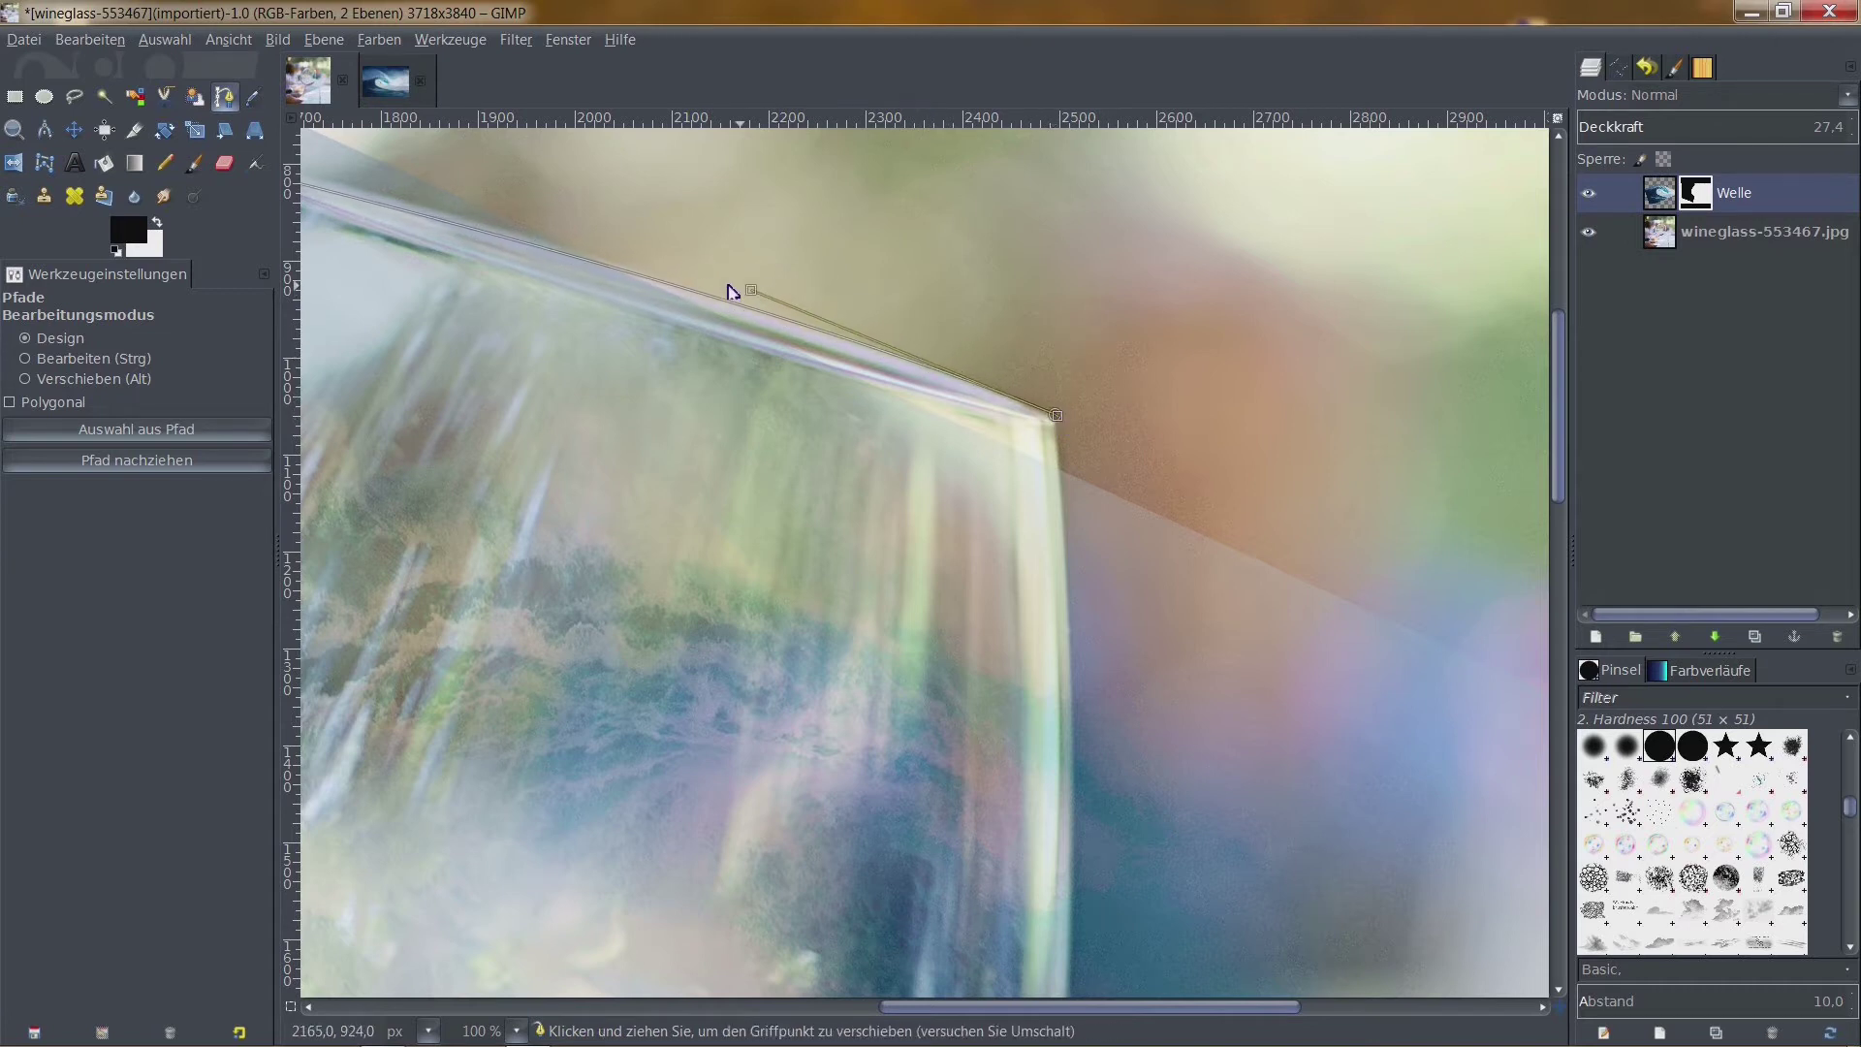
scroll(727, 291, "left", 10)
scroll(726, 290, "up", 3)
Pull curve handles from the left-corner and end anchors so the path hugs the rim's top edge
left_click(905, 365)
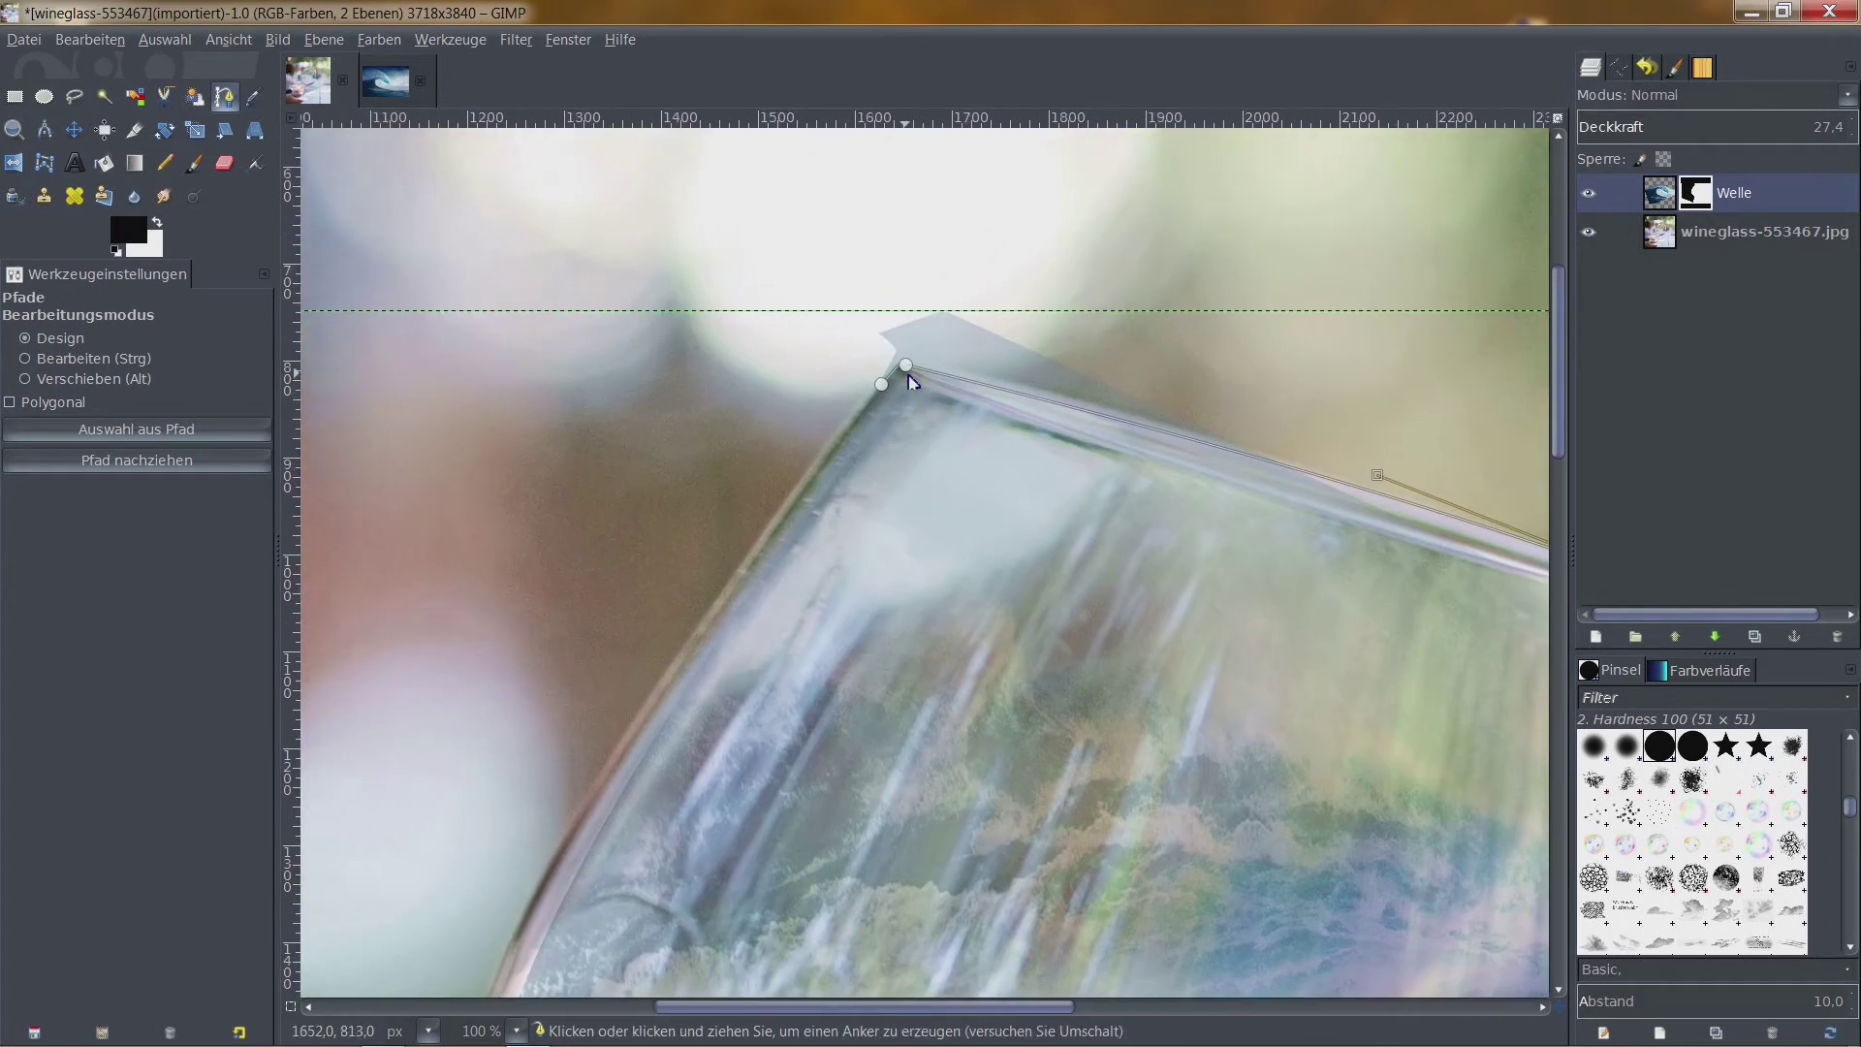
left_click(909, 370)
left_click_drag(908, 369, 1101, 411)
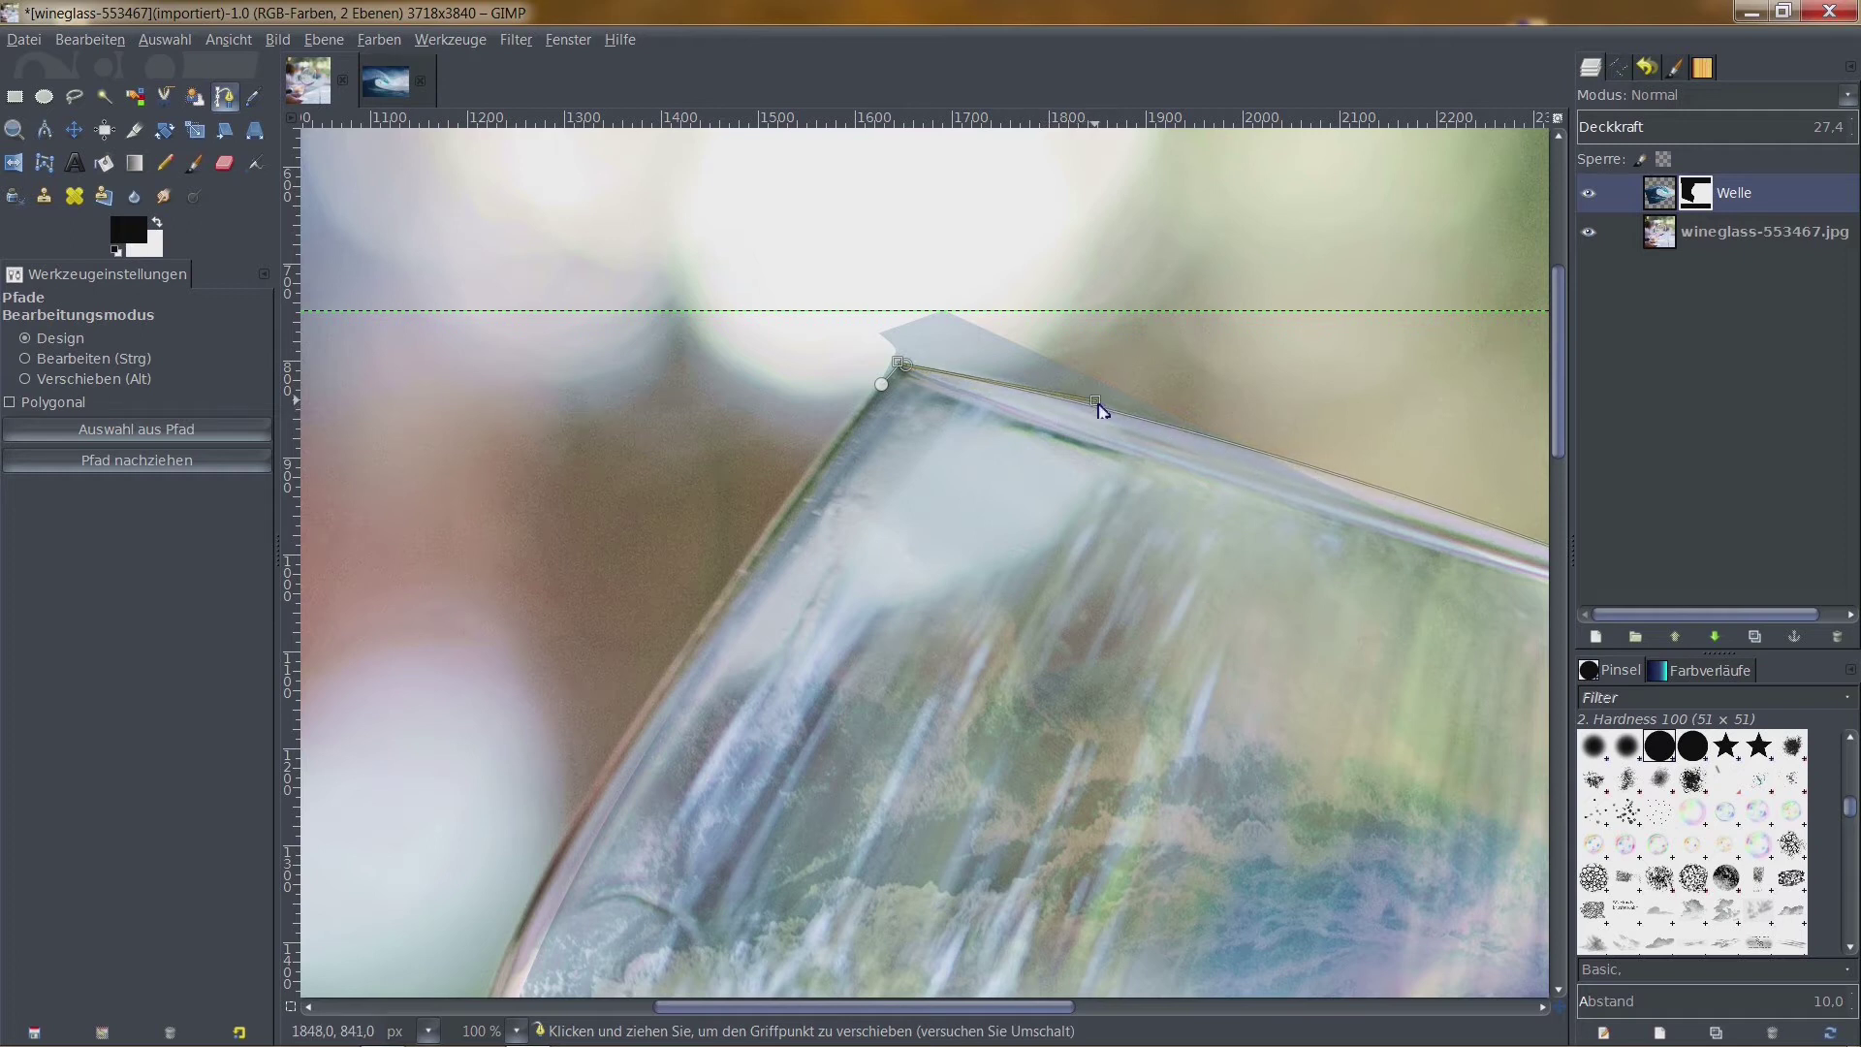
key("space")
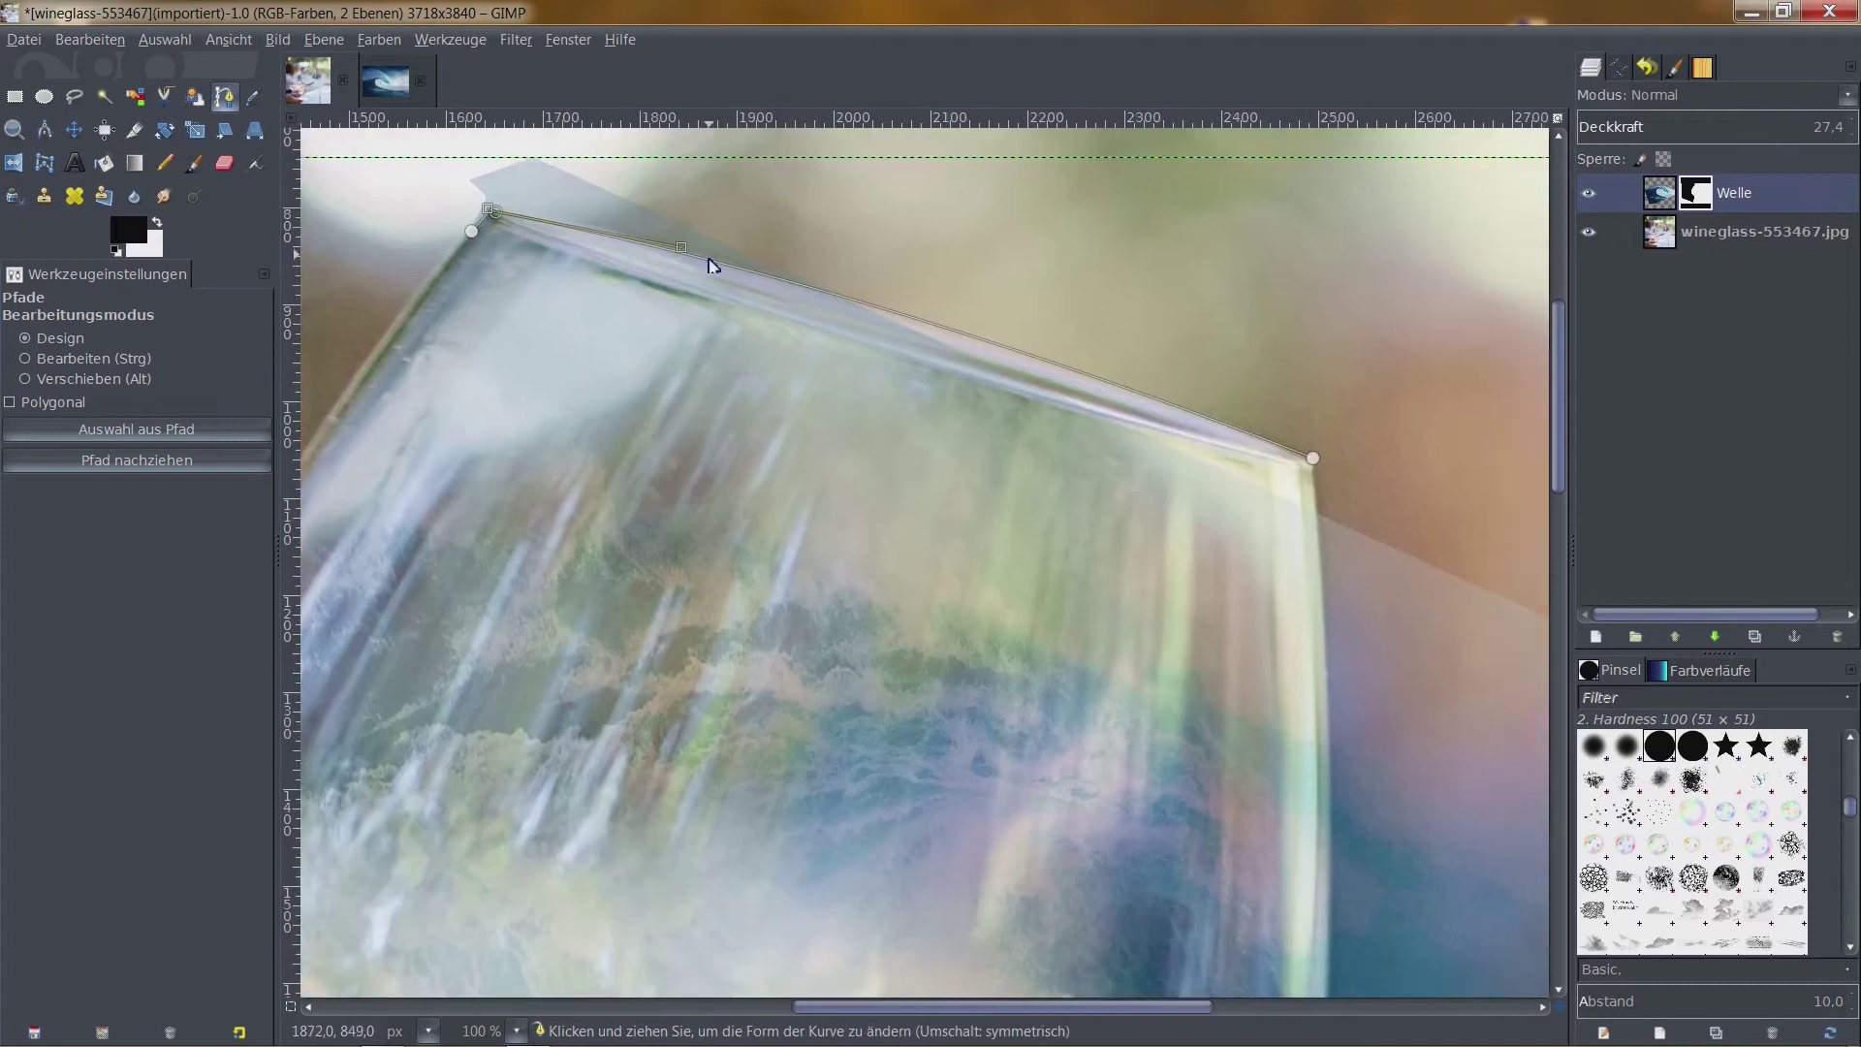
left_click_drag(1306, 458, 960, 323)
left_click(963, 329)
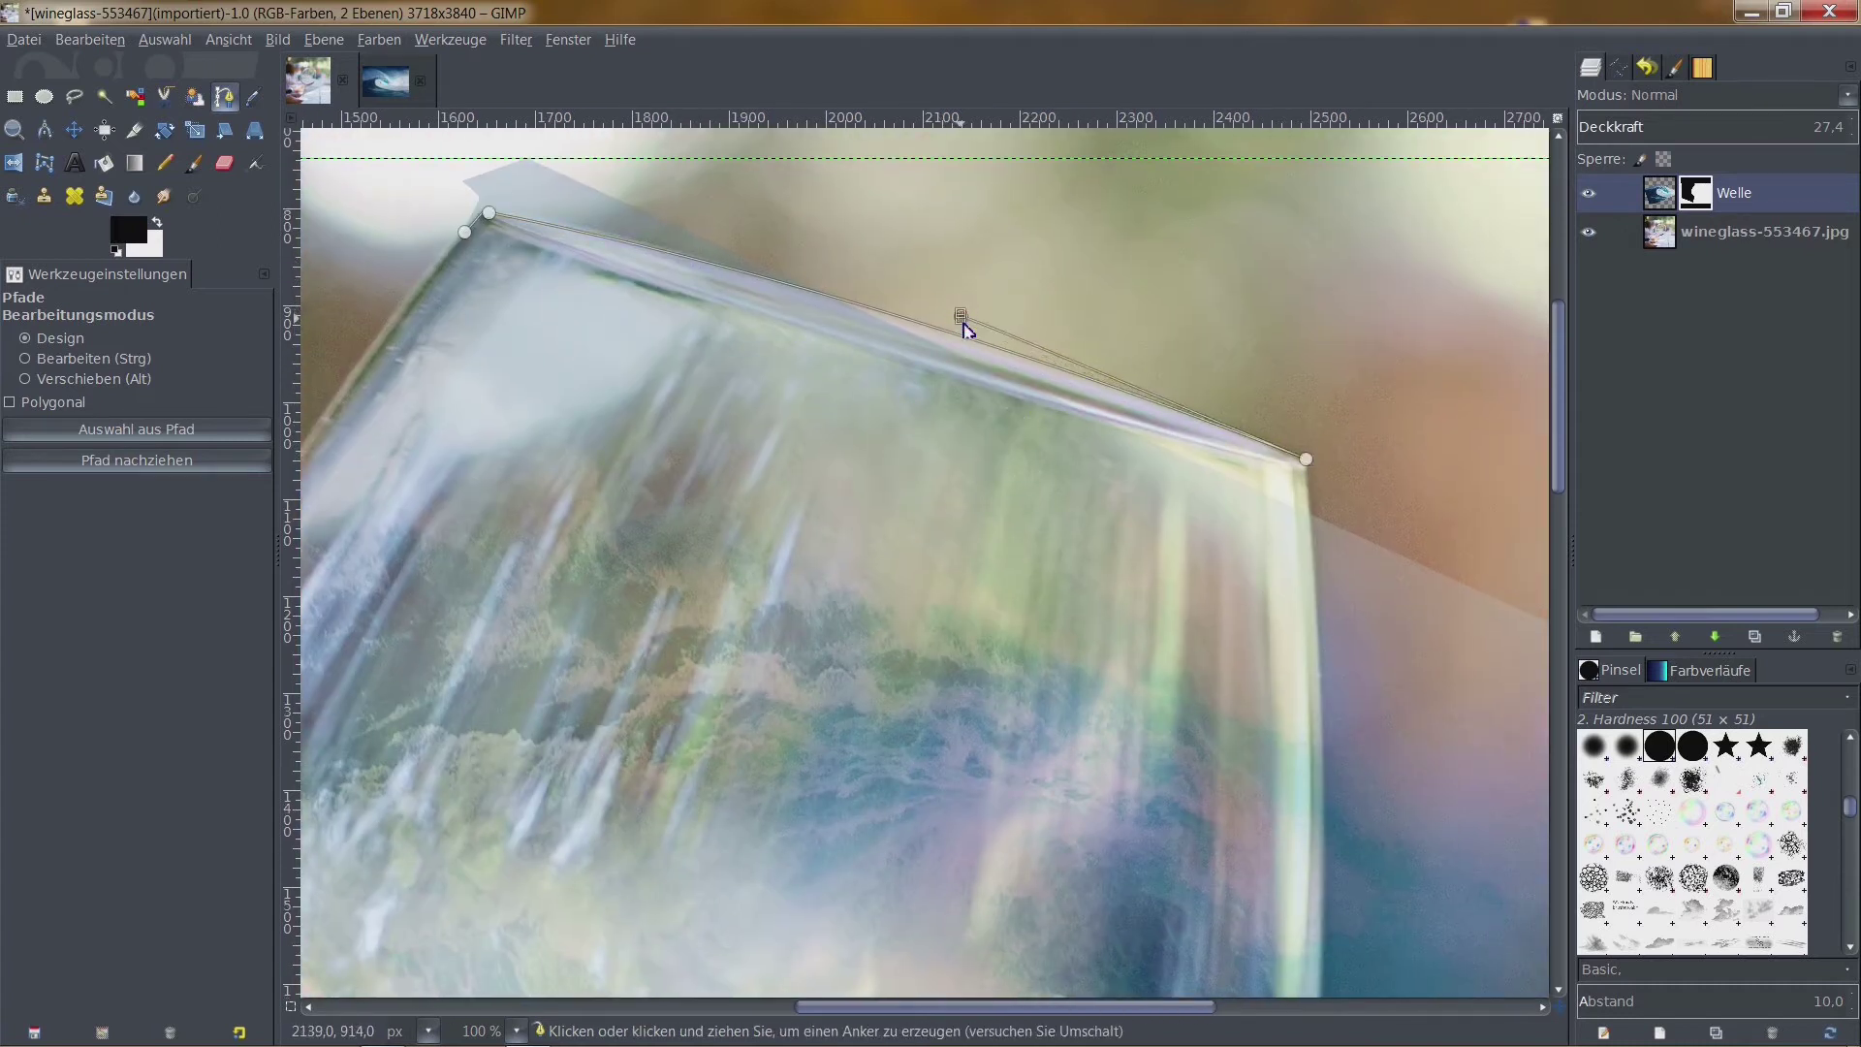
key("ctrl+z")
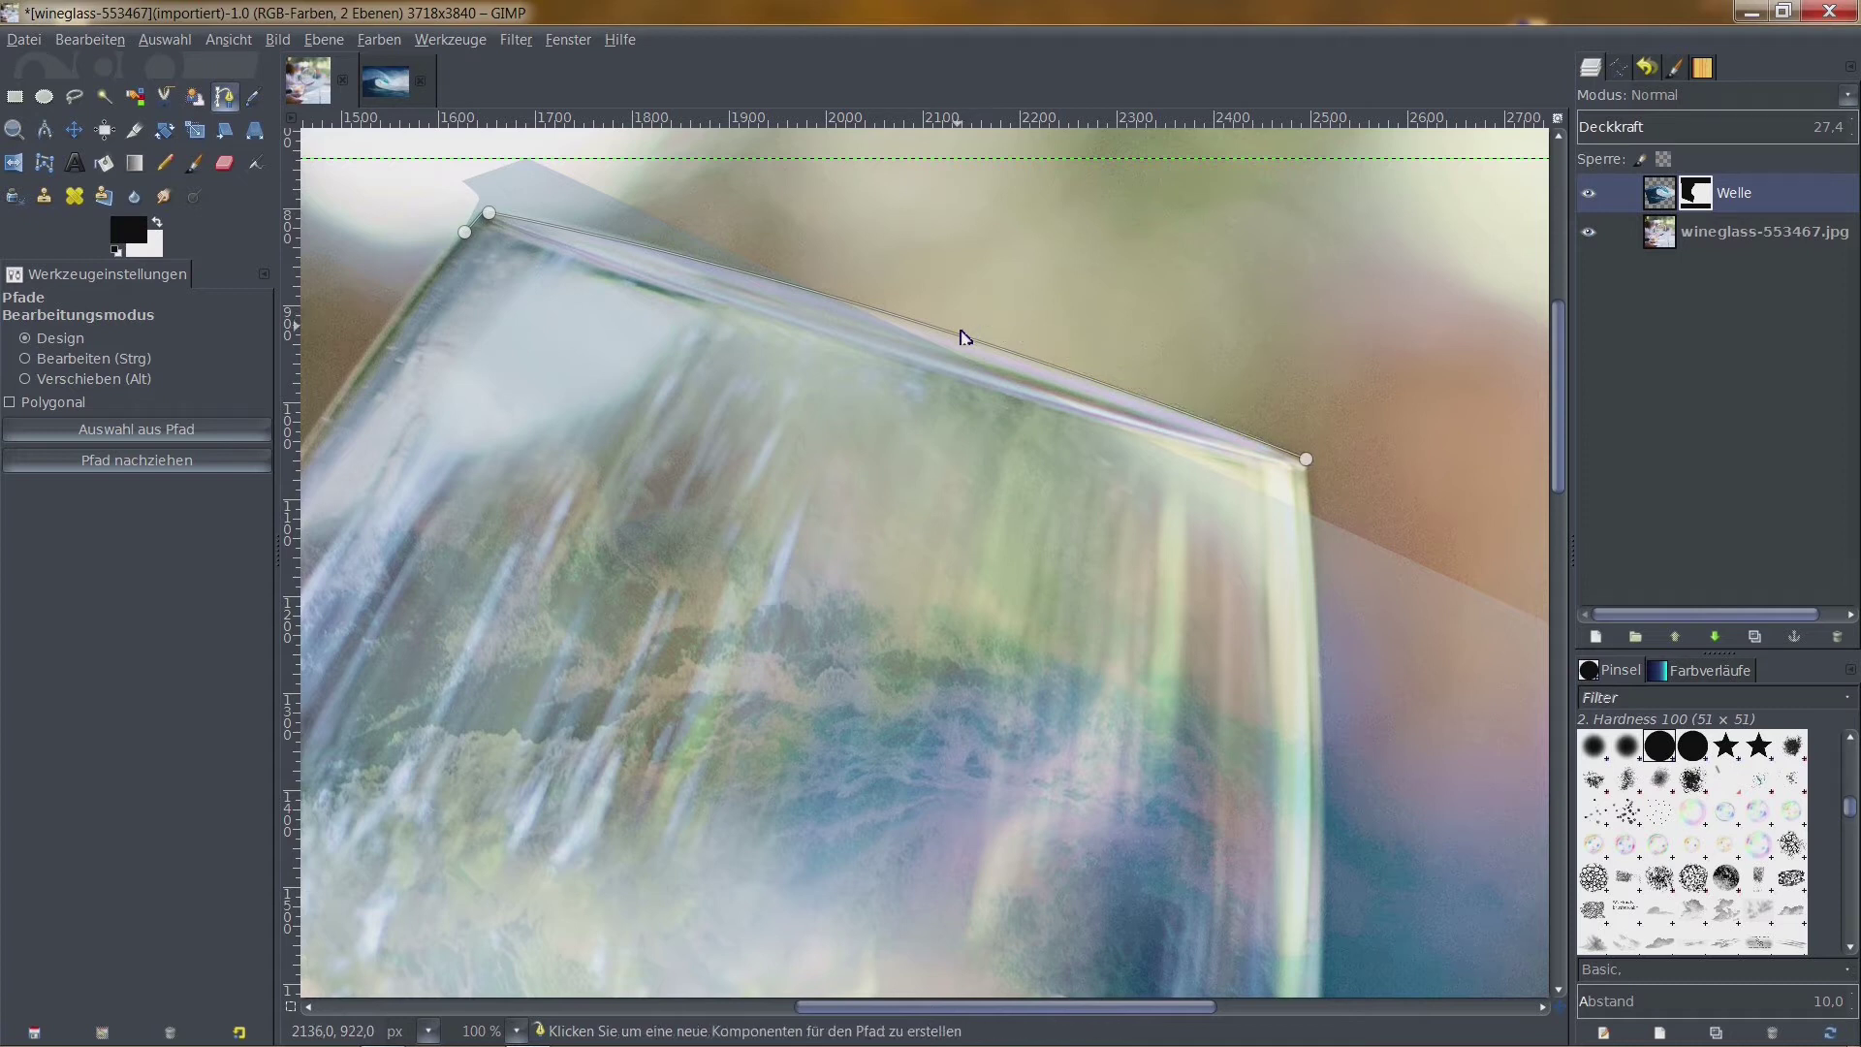
left_click(1307, 460)
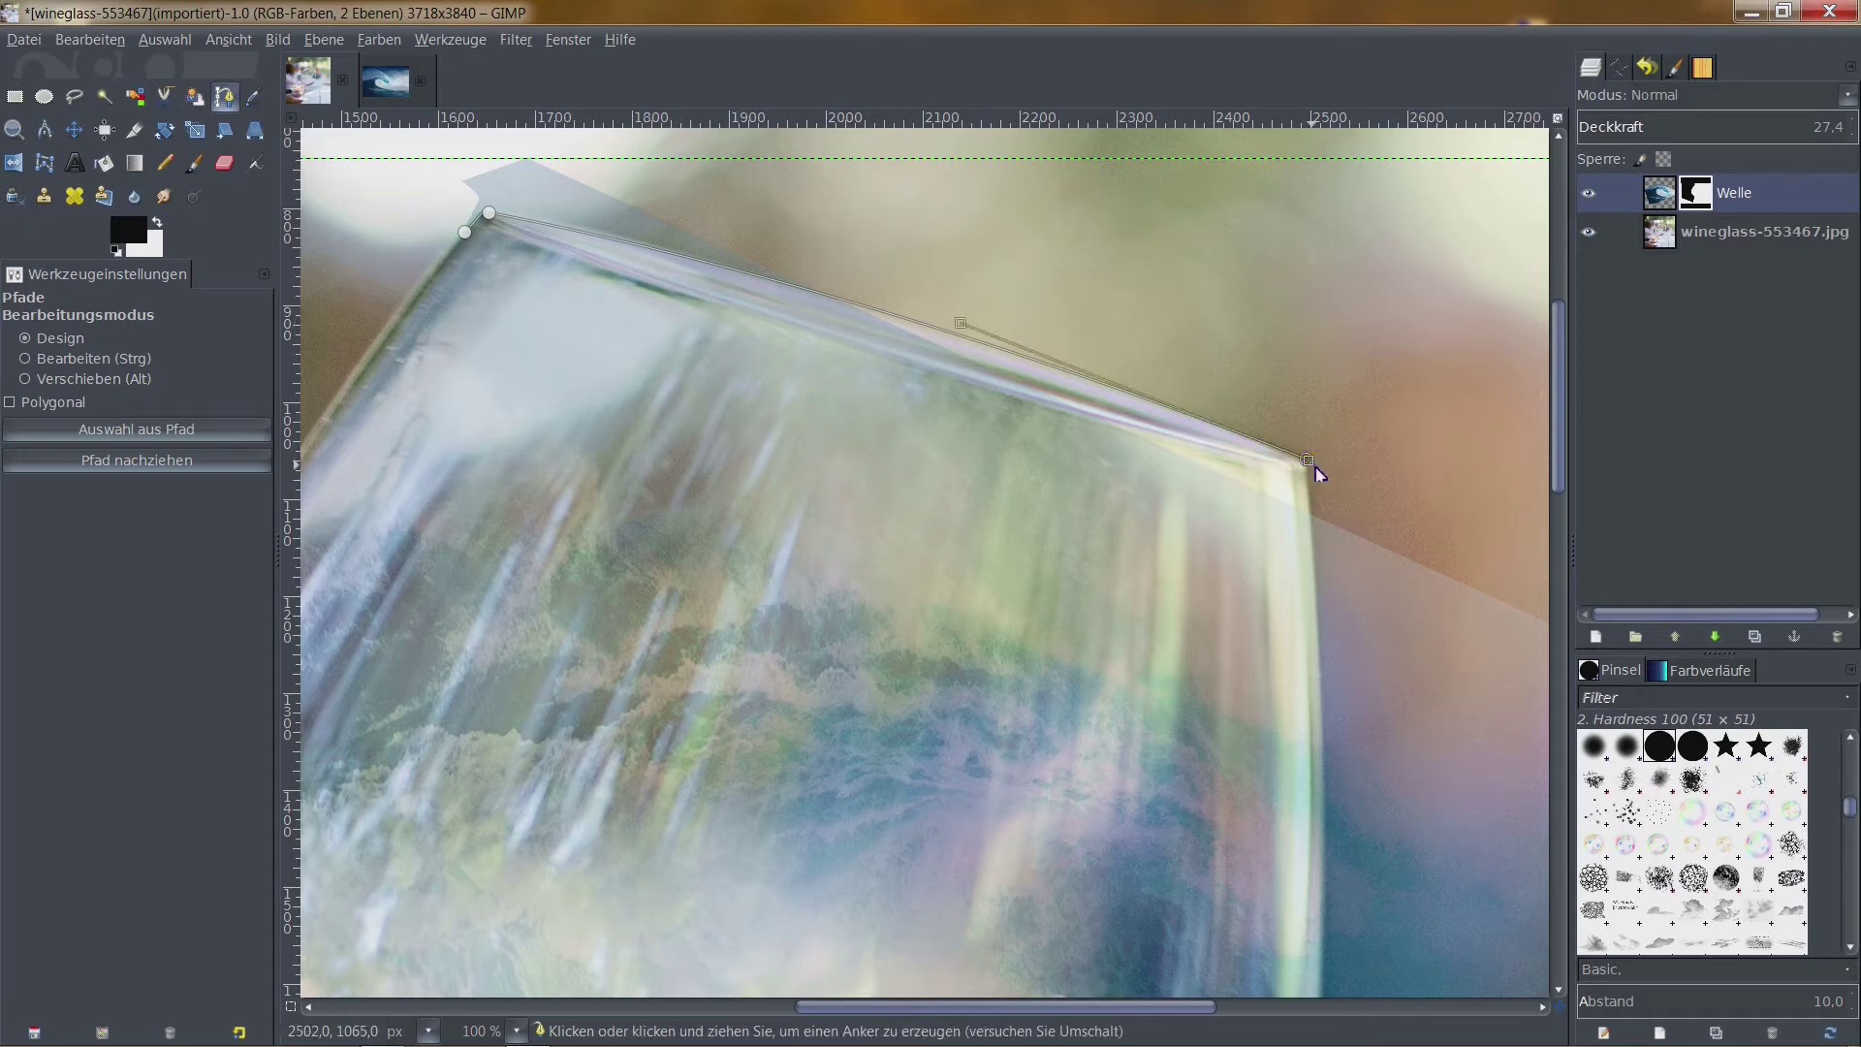
left_click_drag(965, 328, 962, 343)
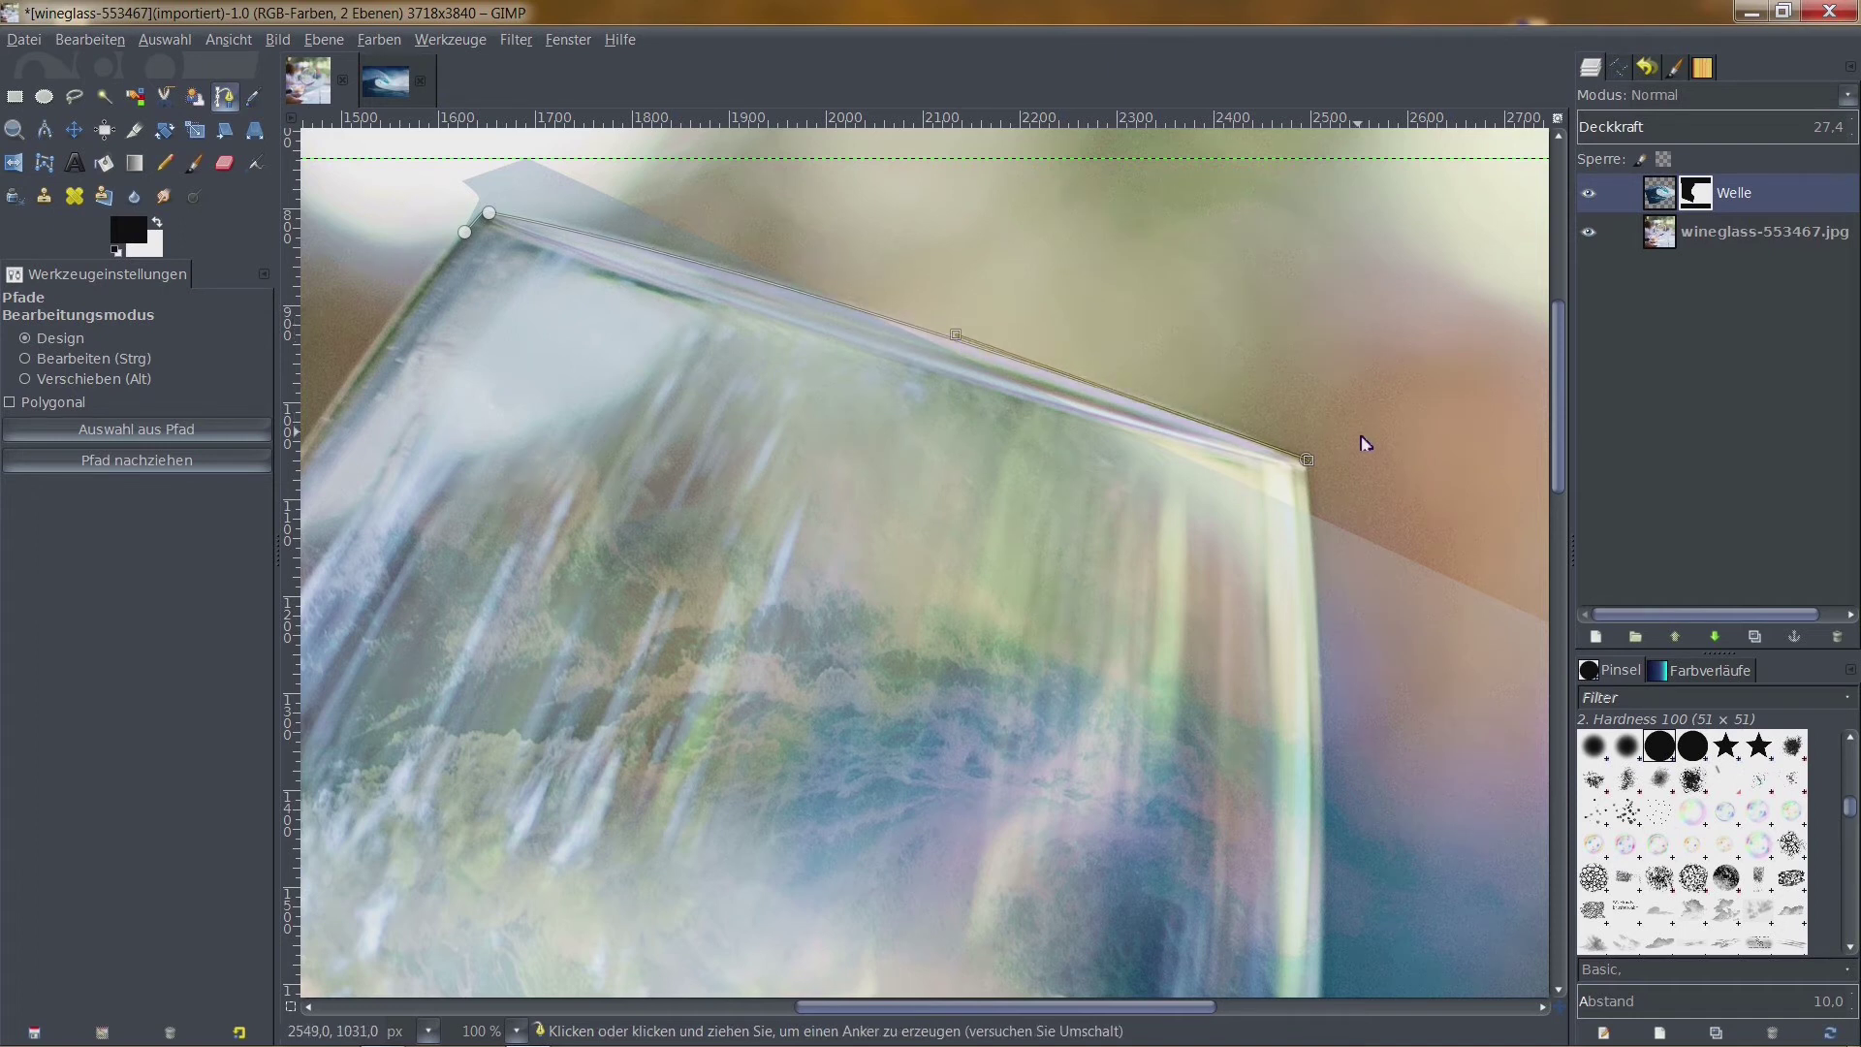
Scroll the view down to the lower part of the glass bowl
scroll(1338, 408, "left", 3)
scroll(1200, 425, "down", 3)
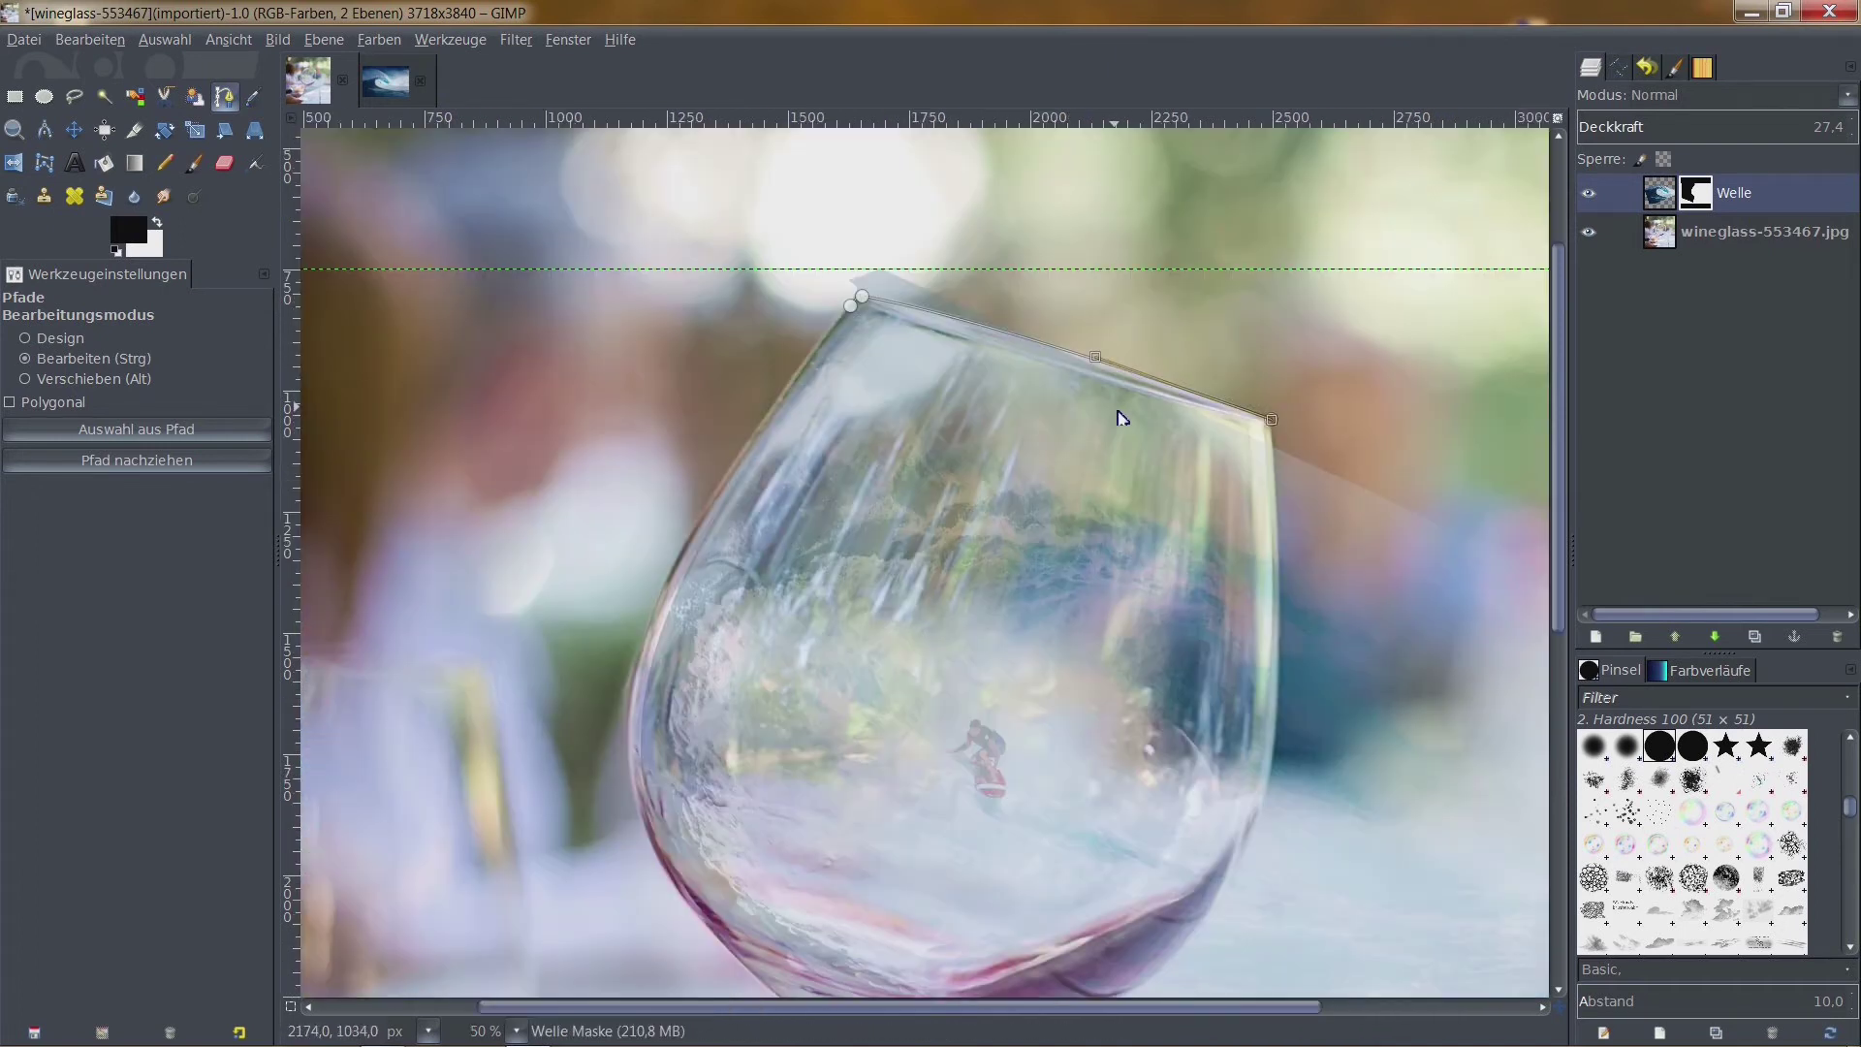
scroll(1113, 415, "up", 1)
scroll(1021, 340, "down", 1)
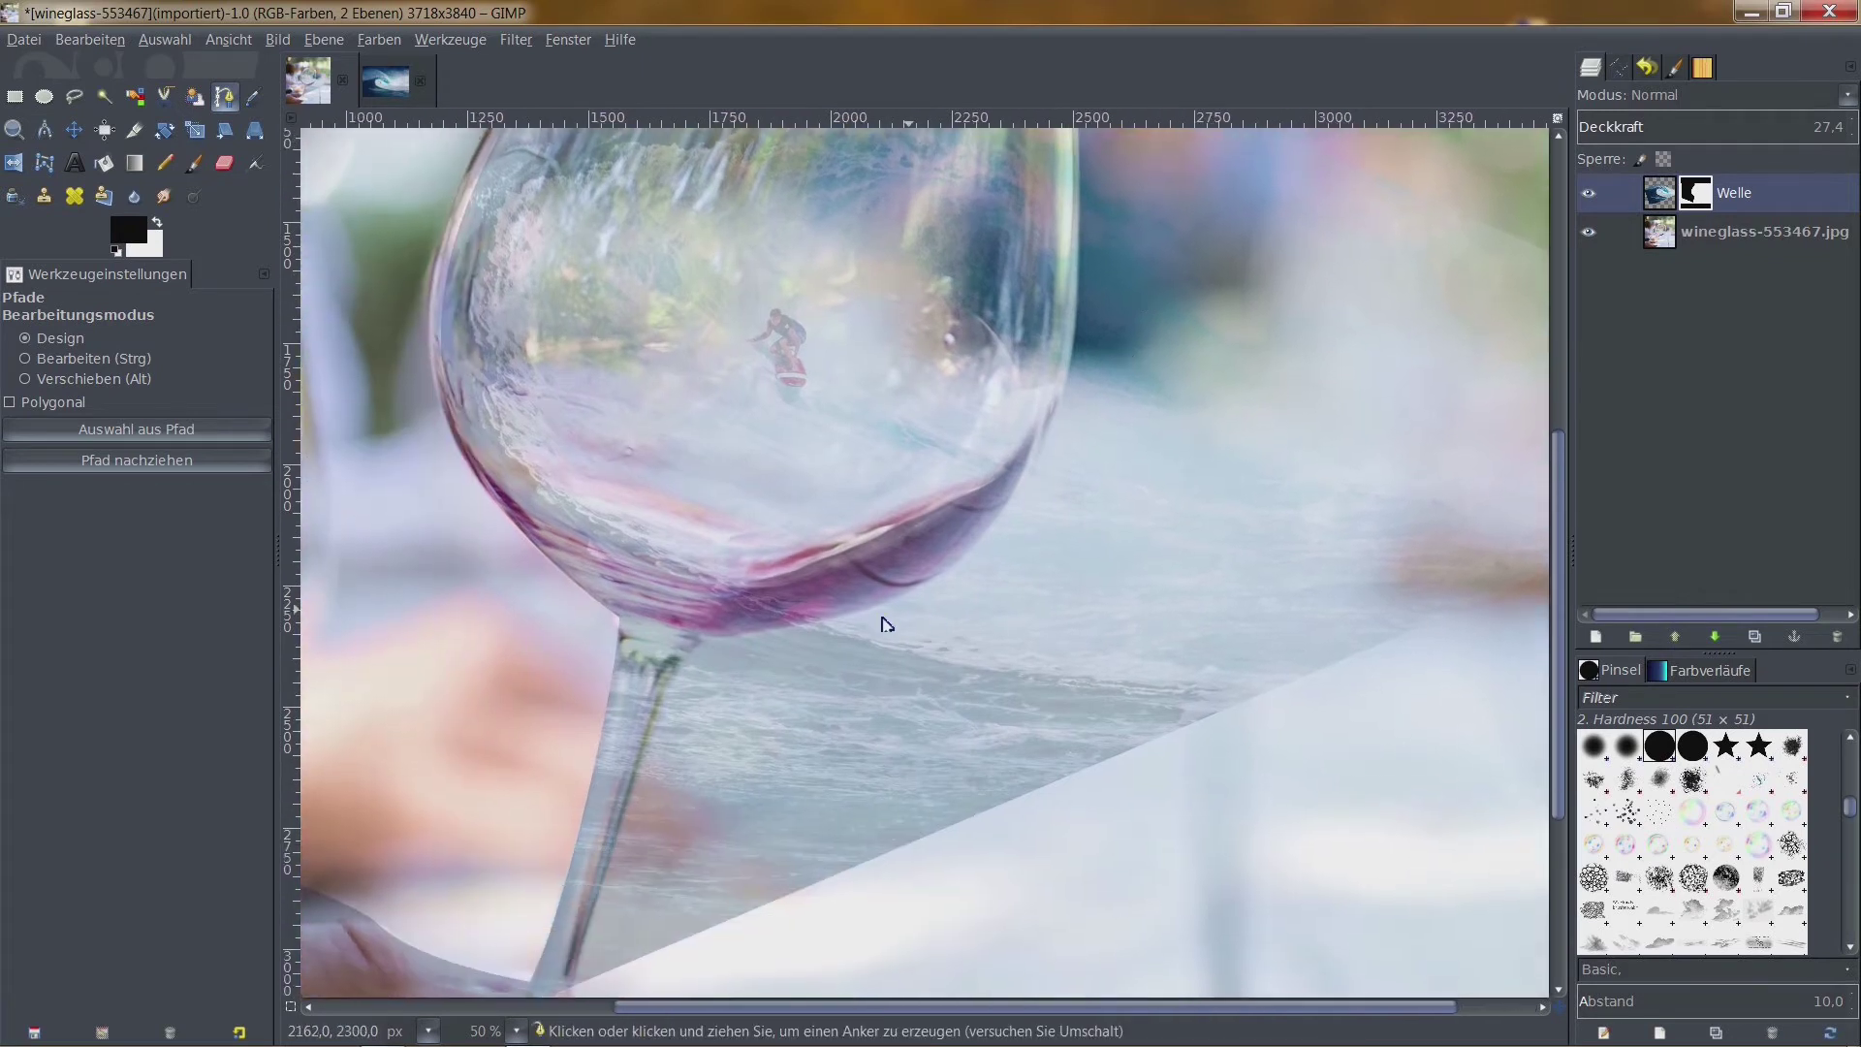
scroll(1192, 449, "up", 1)
scroll(1089, 694, "down", 2)
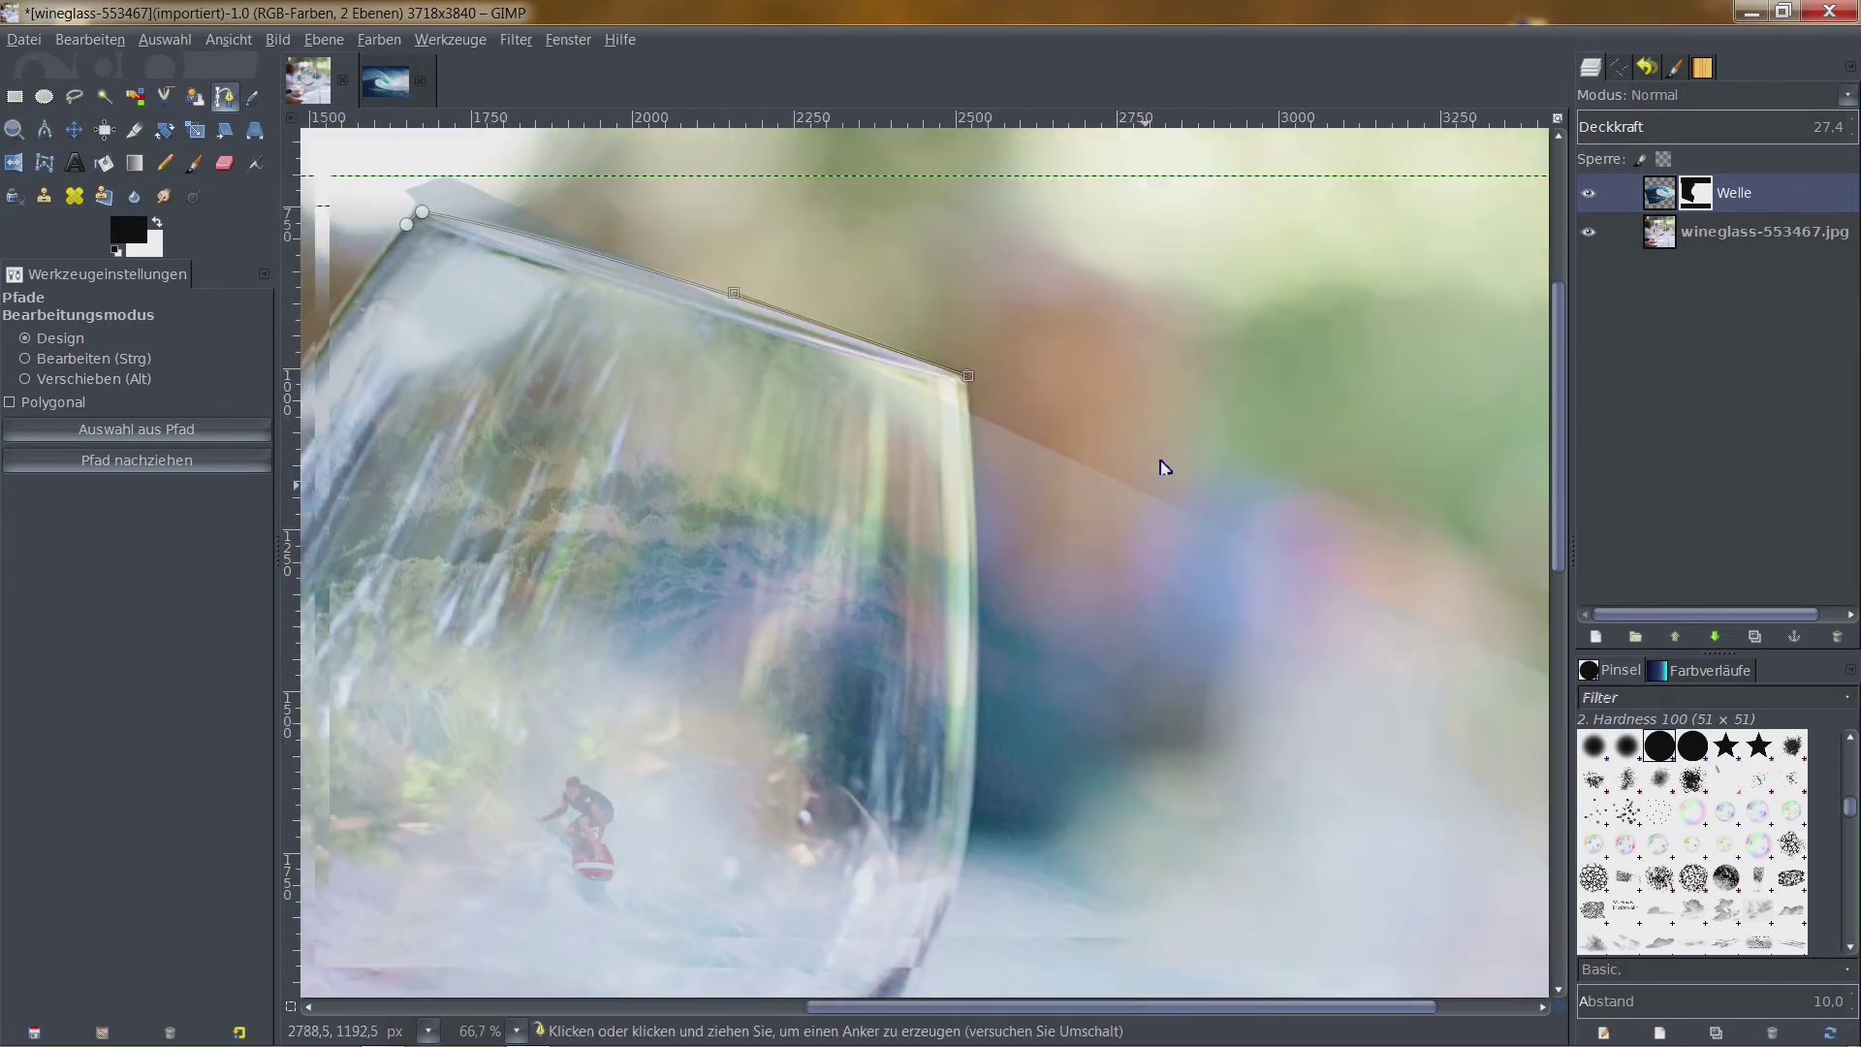
scroll(1165, 467, "down", 2)
scroll(1168, 425, "left", 1)
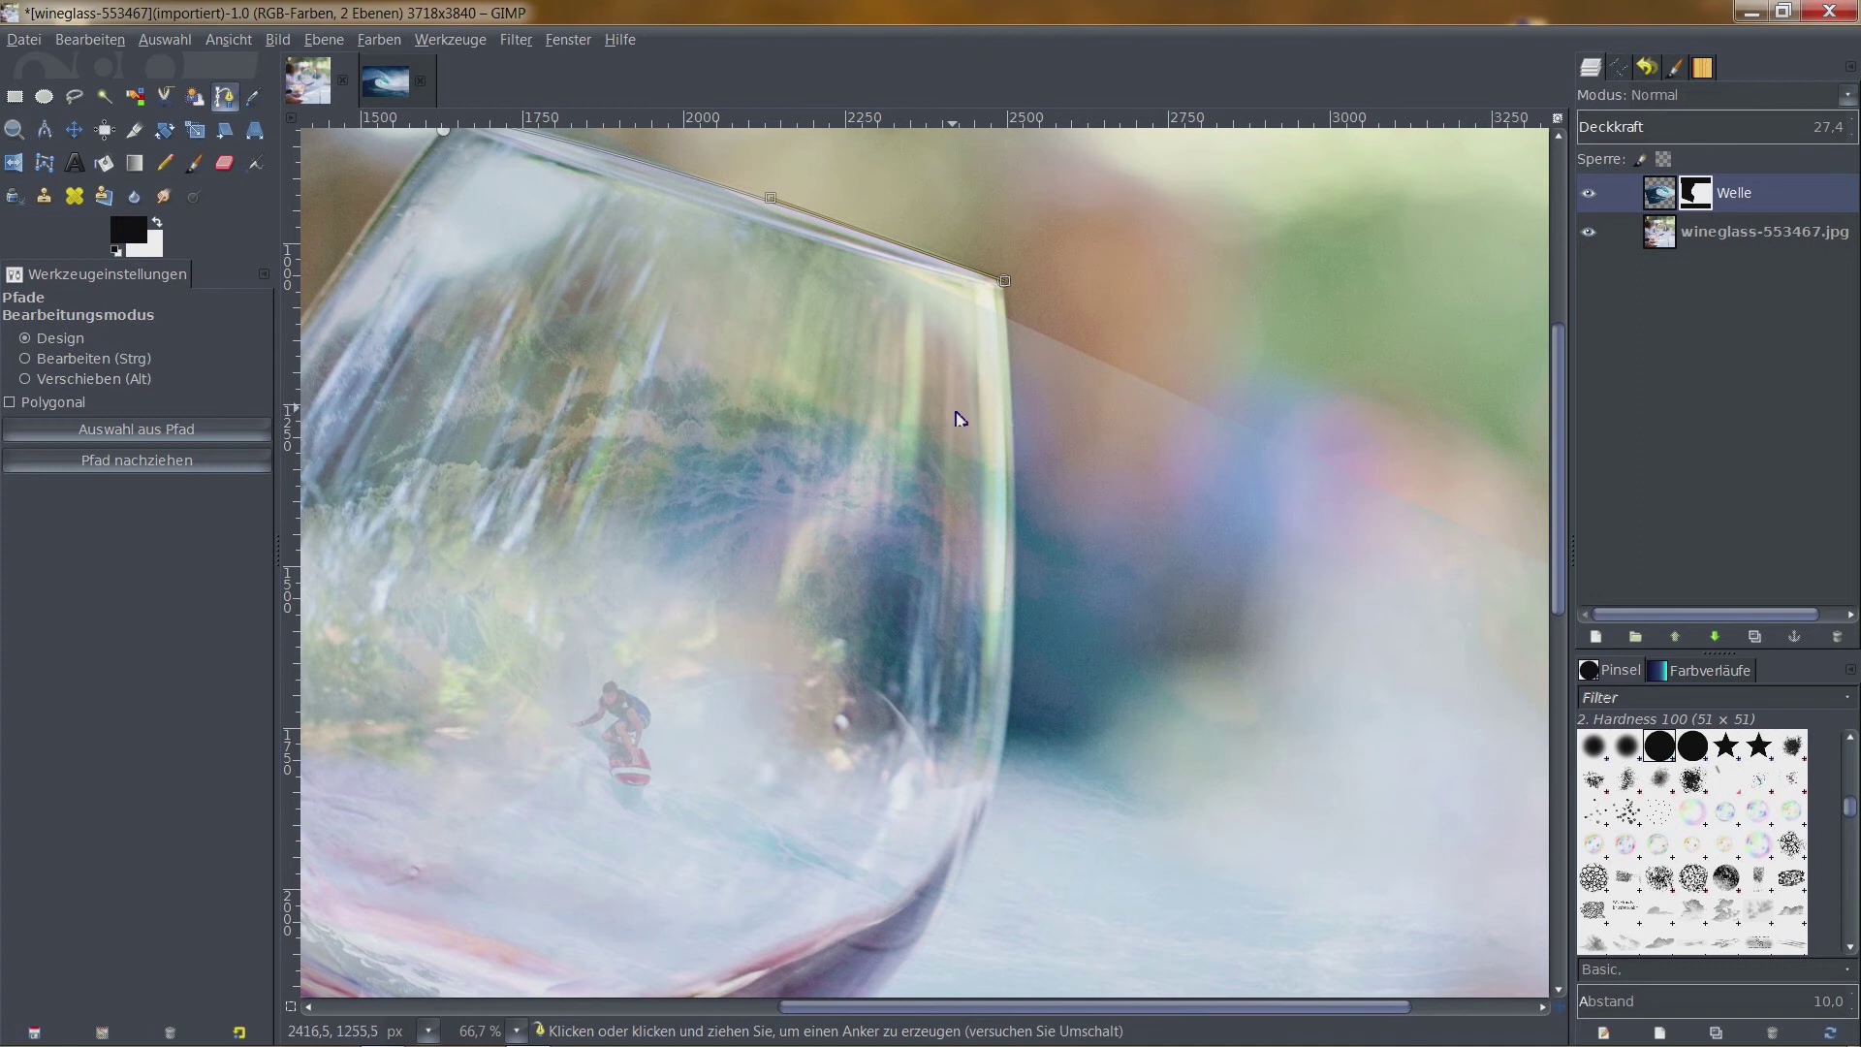
scroll(1184, 306, "down", 2)
scroll(1185, 306, "left", 1)
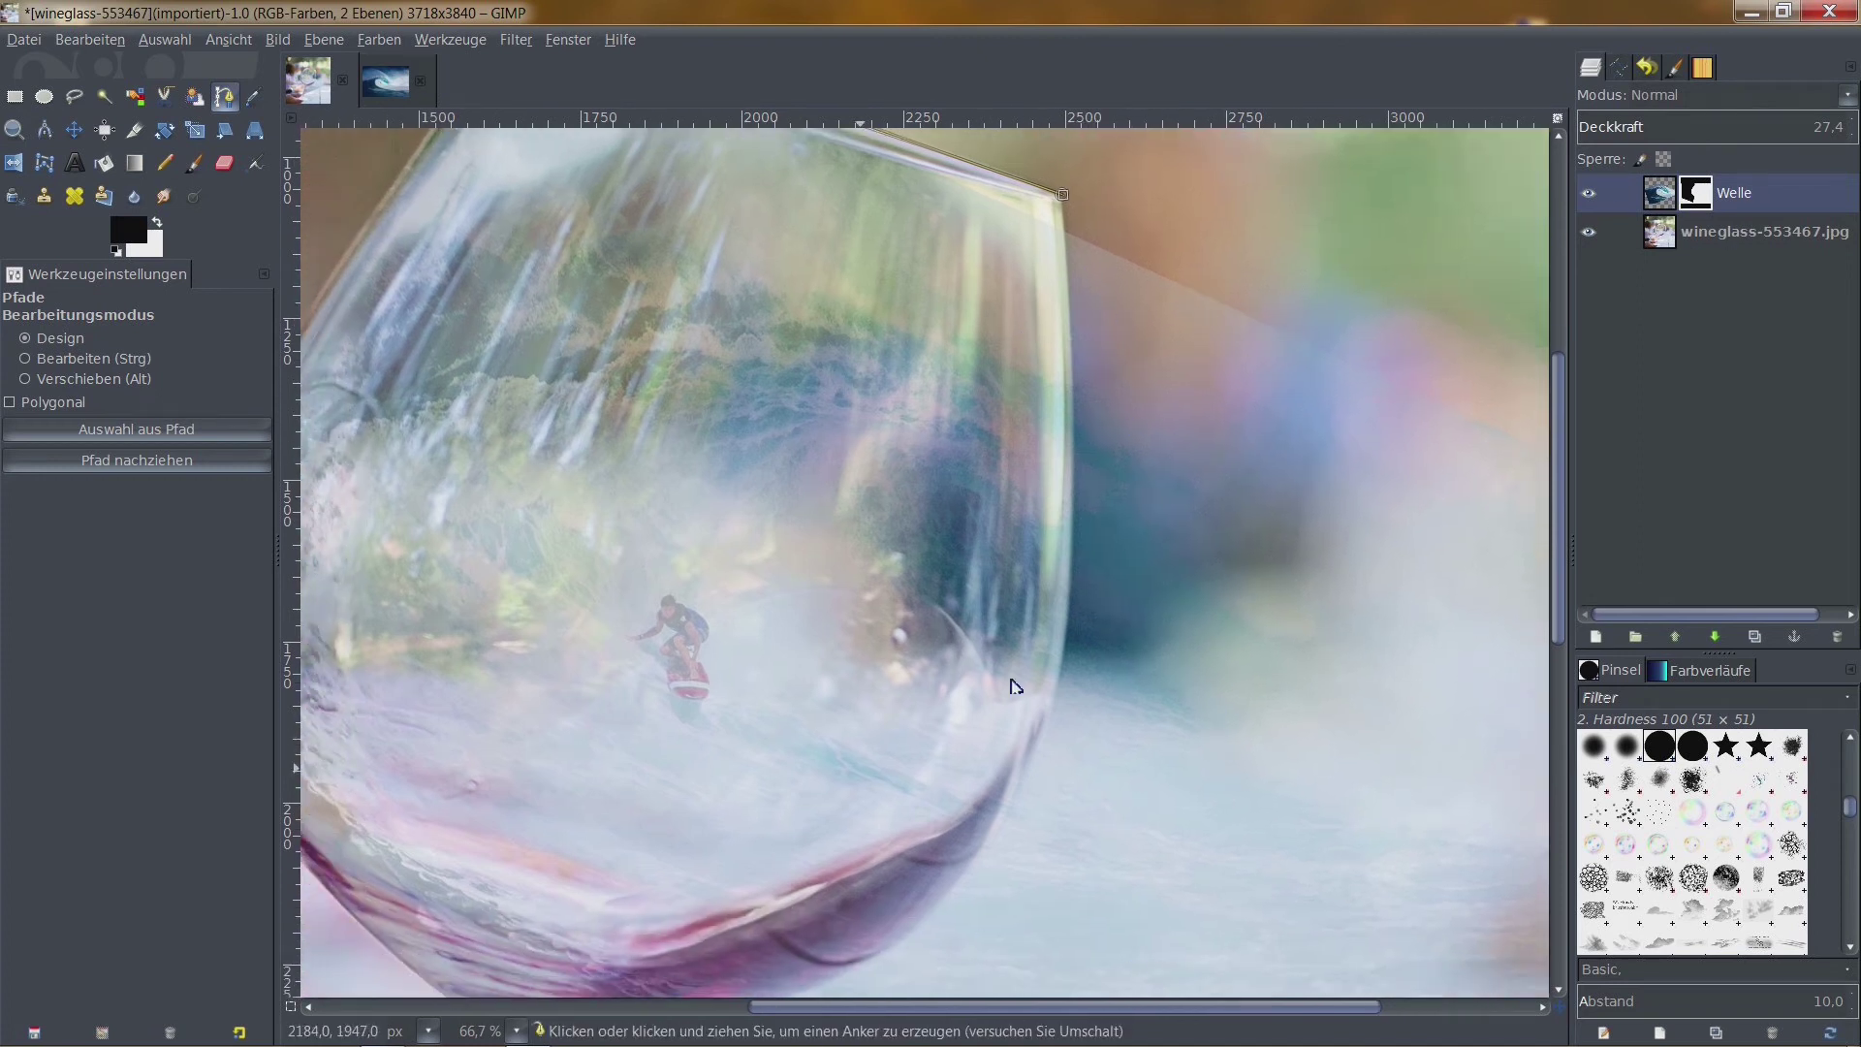
scroll(1144, 603, "down", 5)
scroll(1185, 465, "down", 3)
scroll(1185, 465, "up", 10)
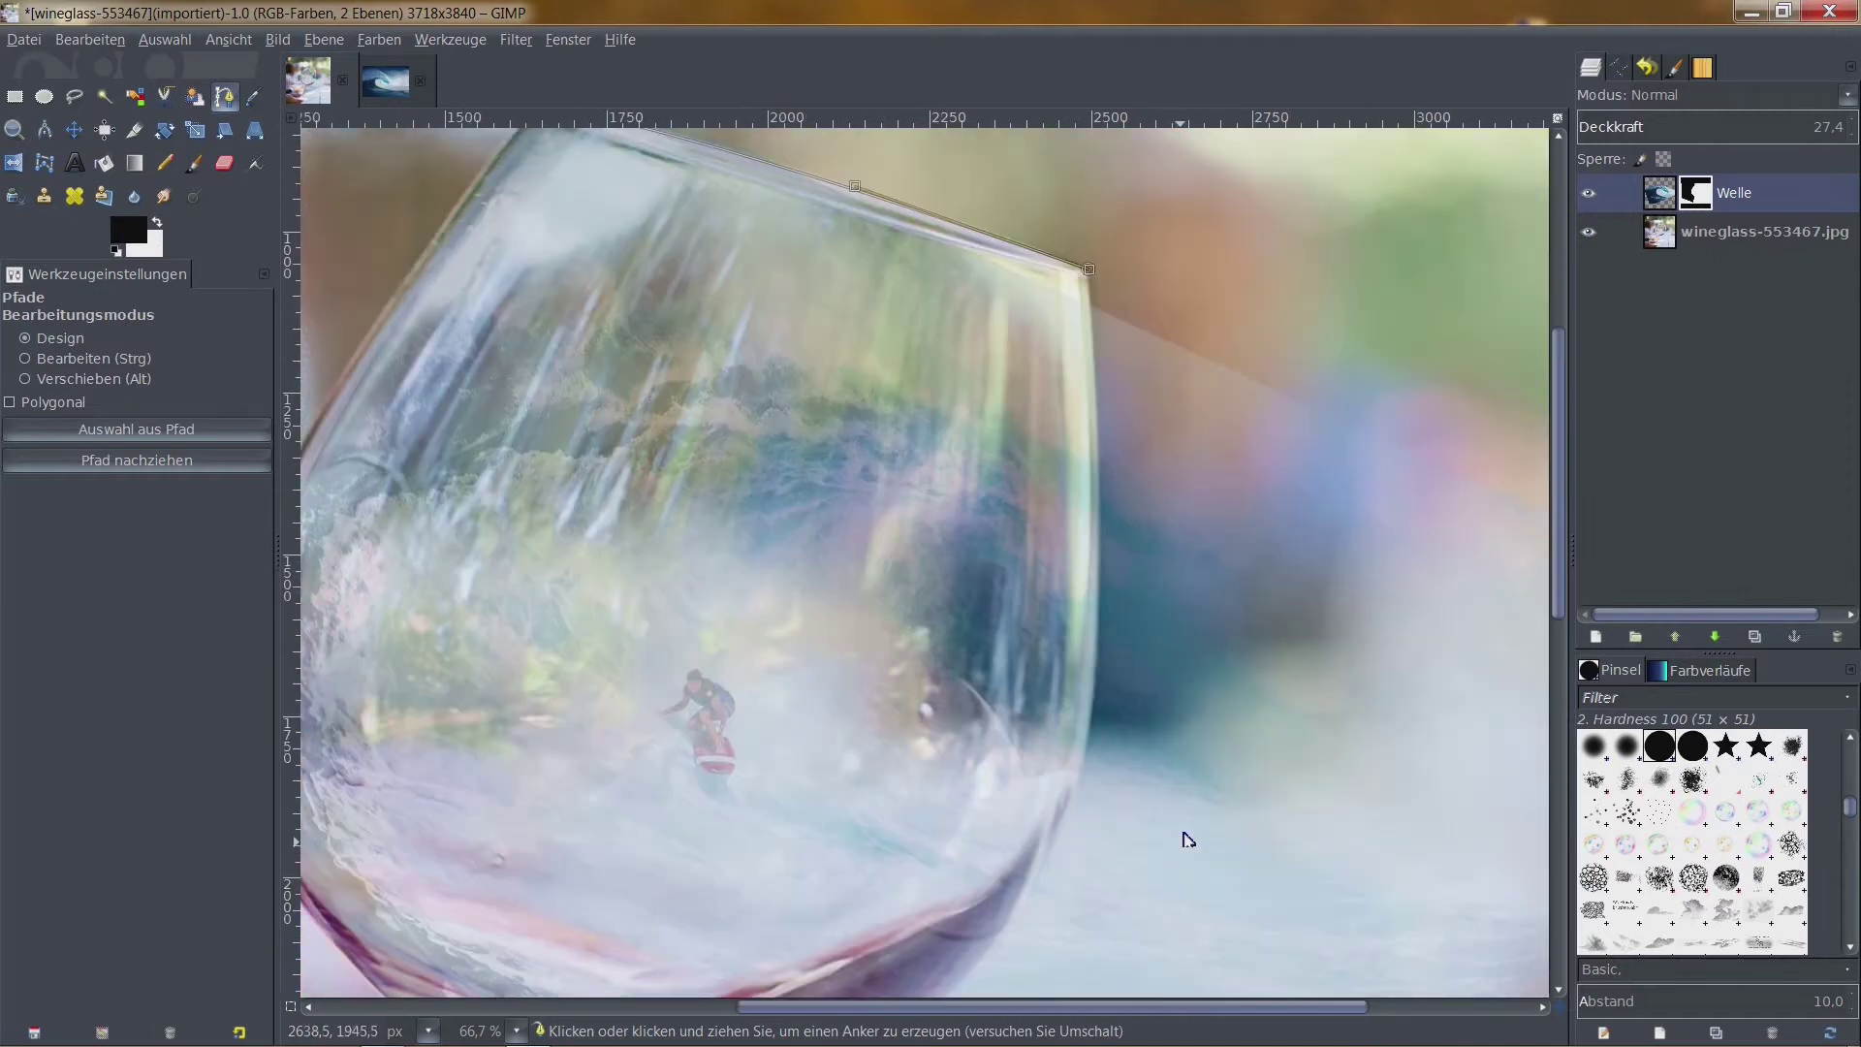
scroll(1125, 502, "down", 5)
scroll(1154, 332, "up", 5)
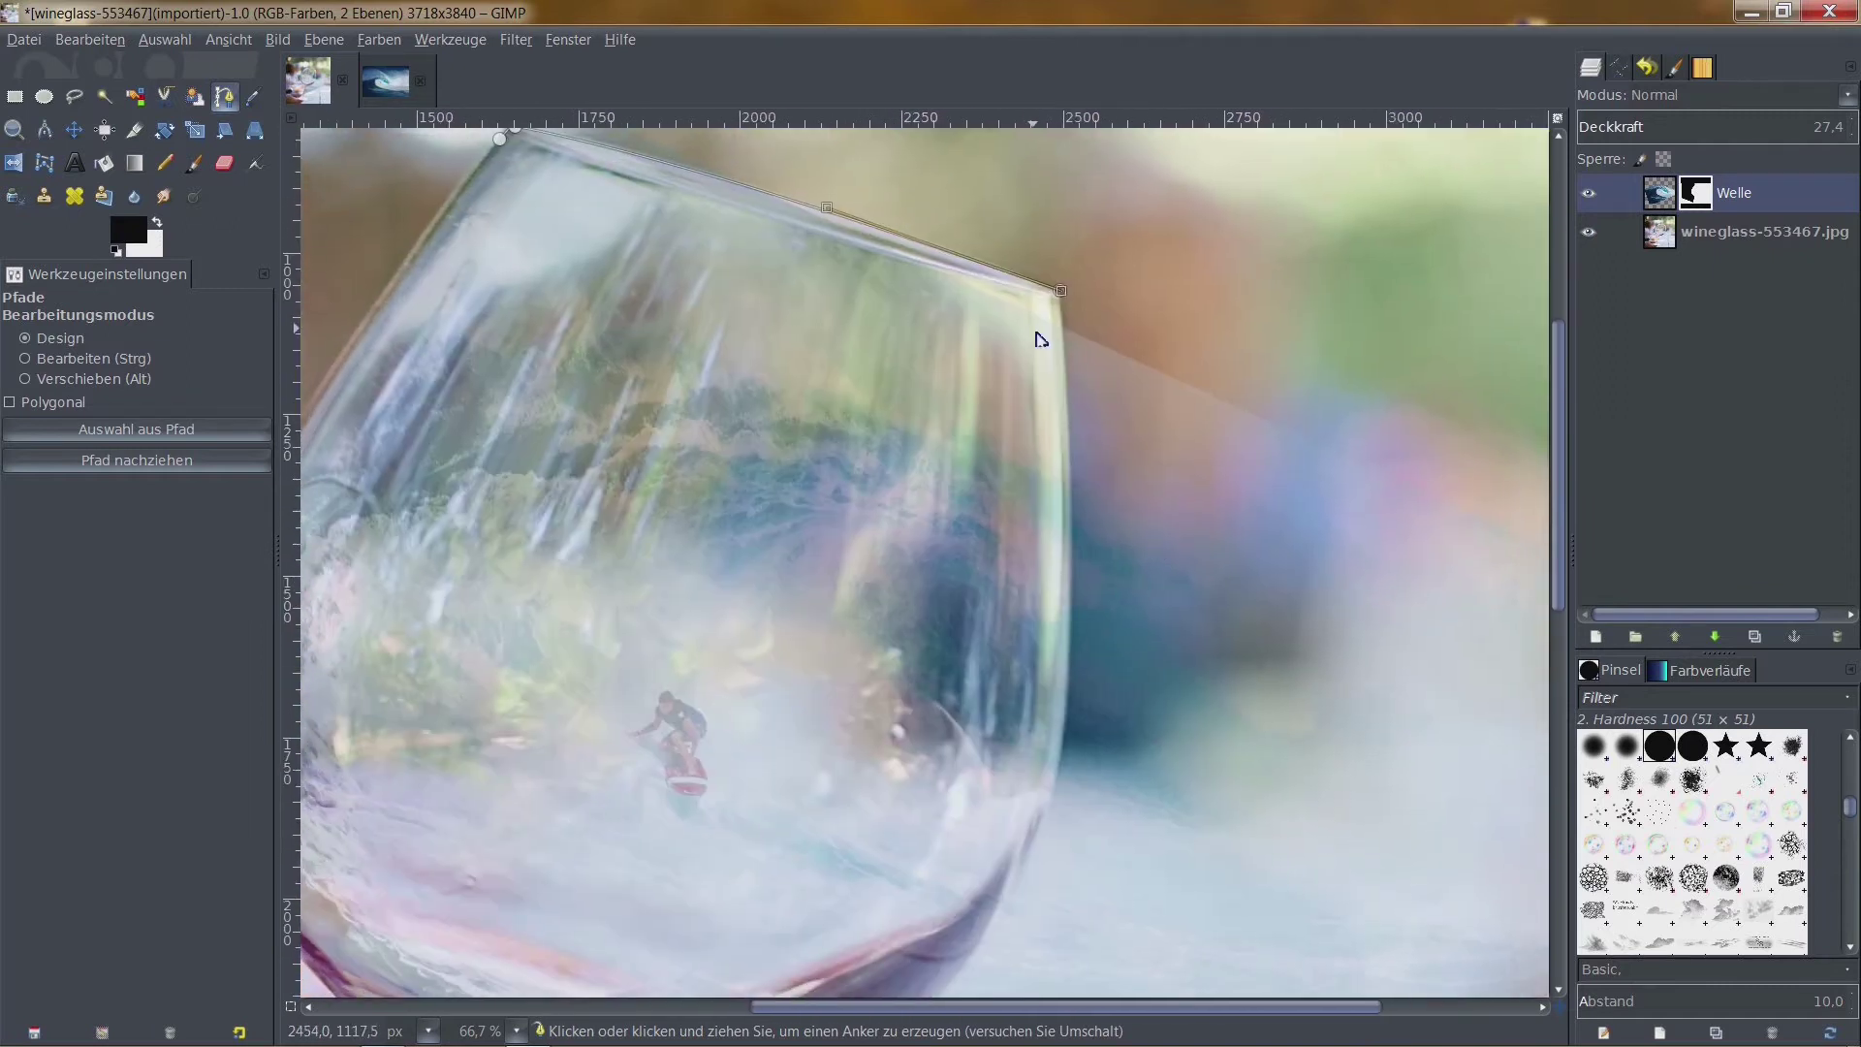
scroll(1087, 485, "down", 2)
scroll(1134, 407, "down", 3)
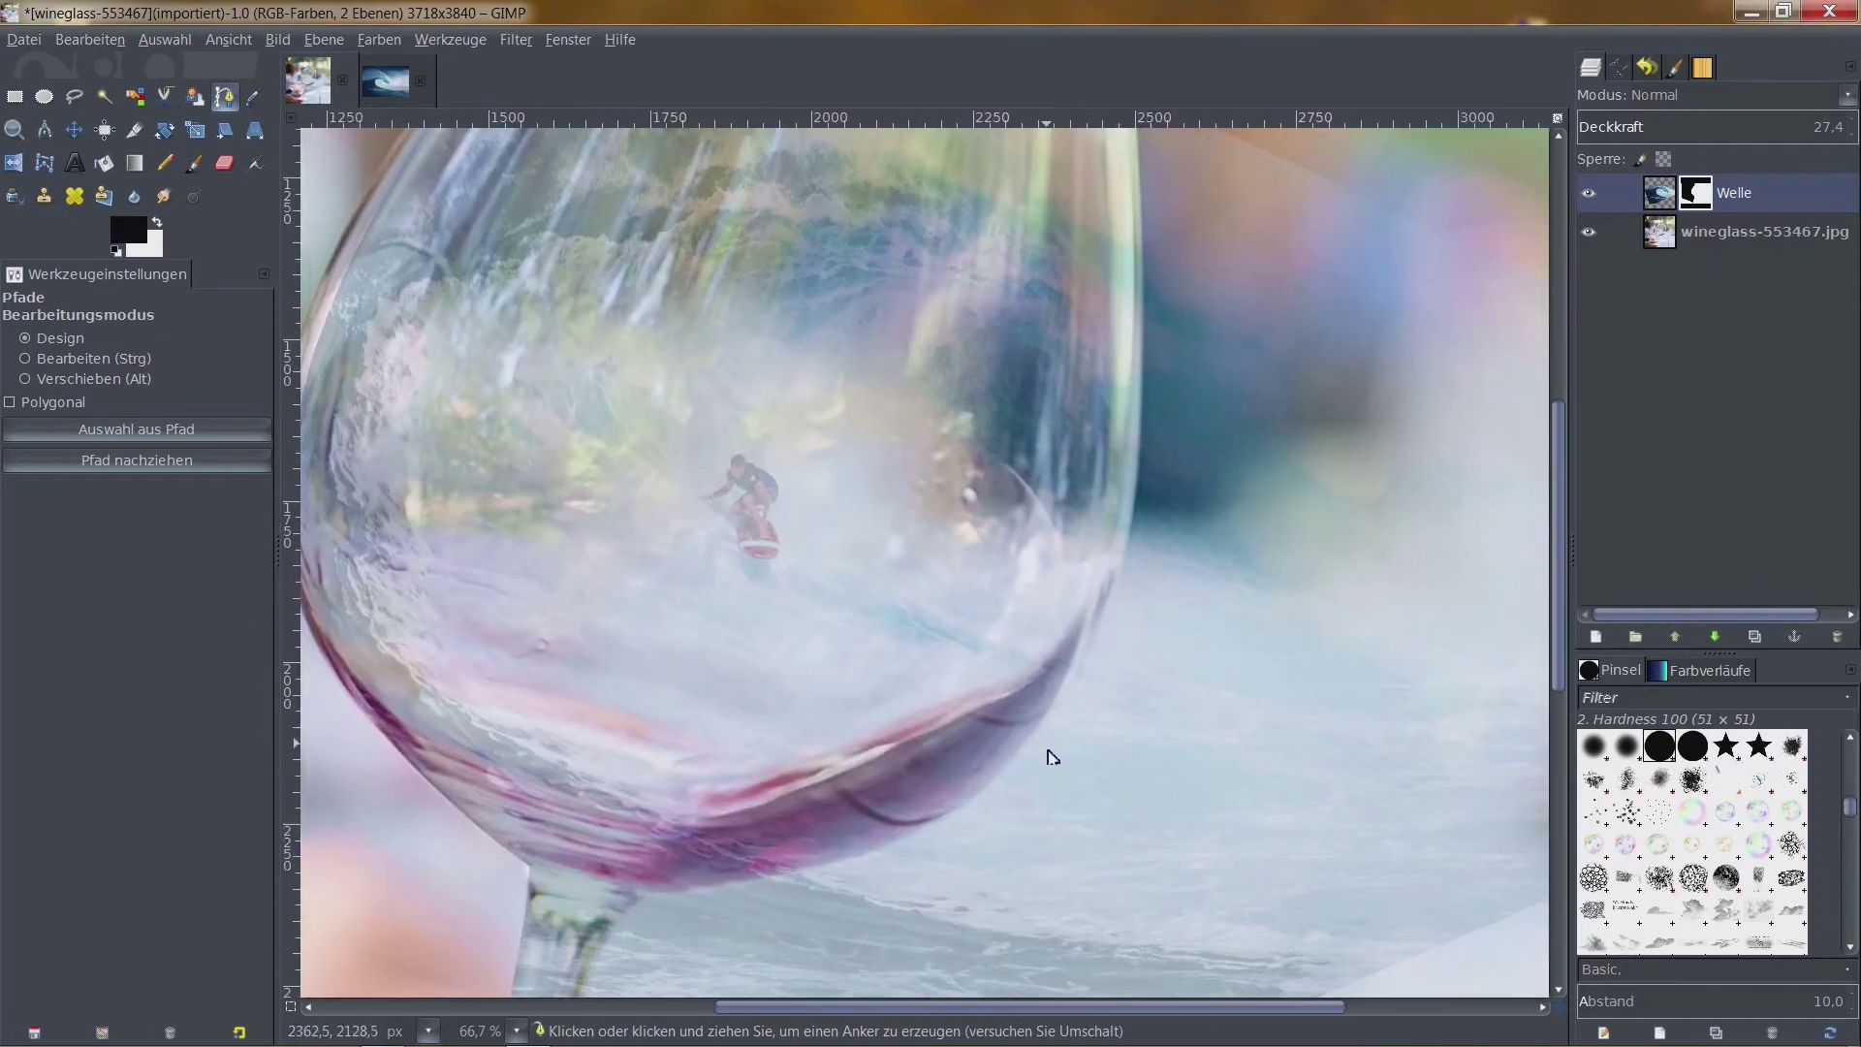
Extend the path along the bowl's lower edge to where the bowl meets the stem
mouse_move(1019, 757)
left_mouse_down()
mouse_move(839, 923)
mouse_move(857, 899)
left_mouse_up()
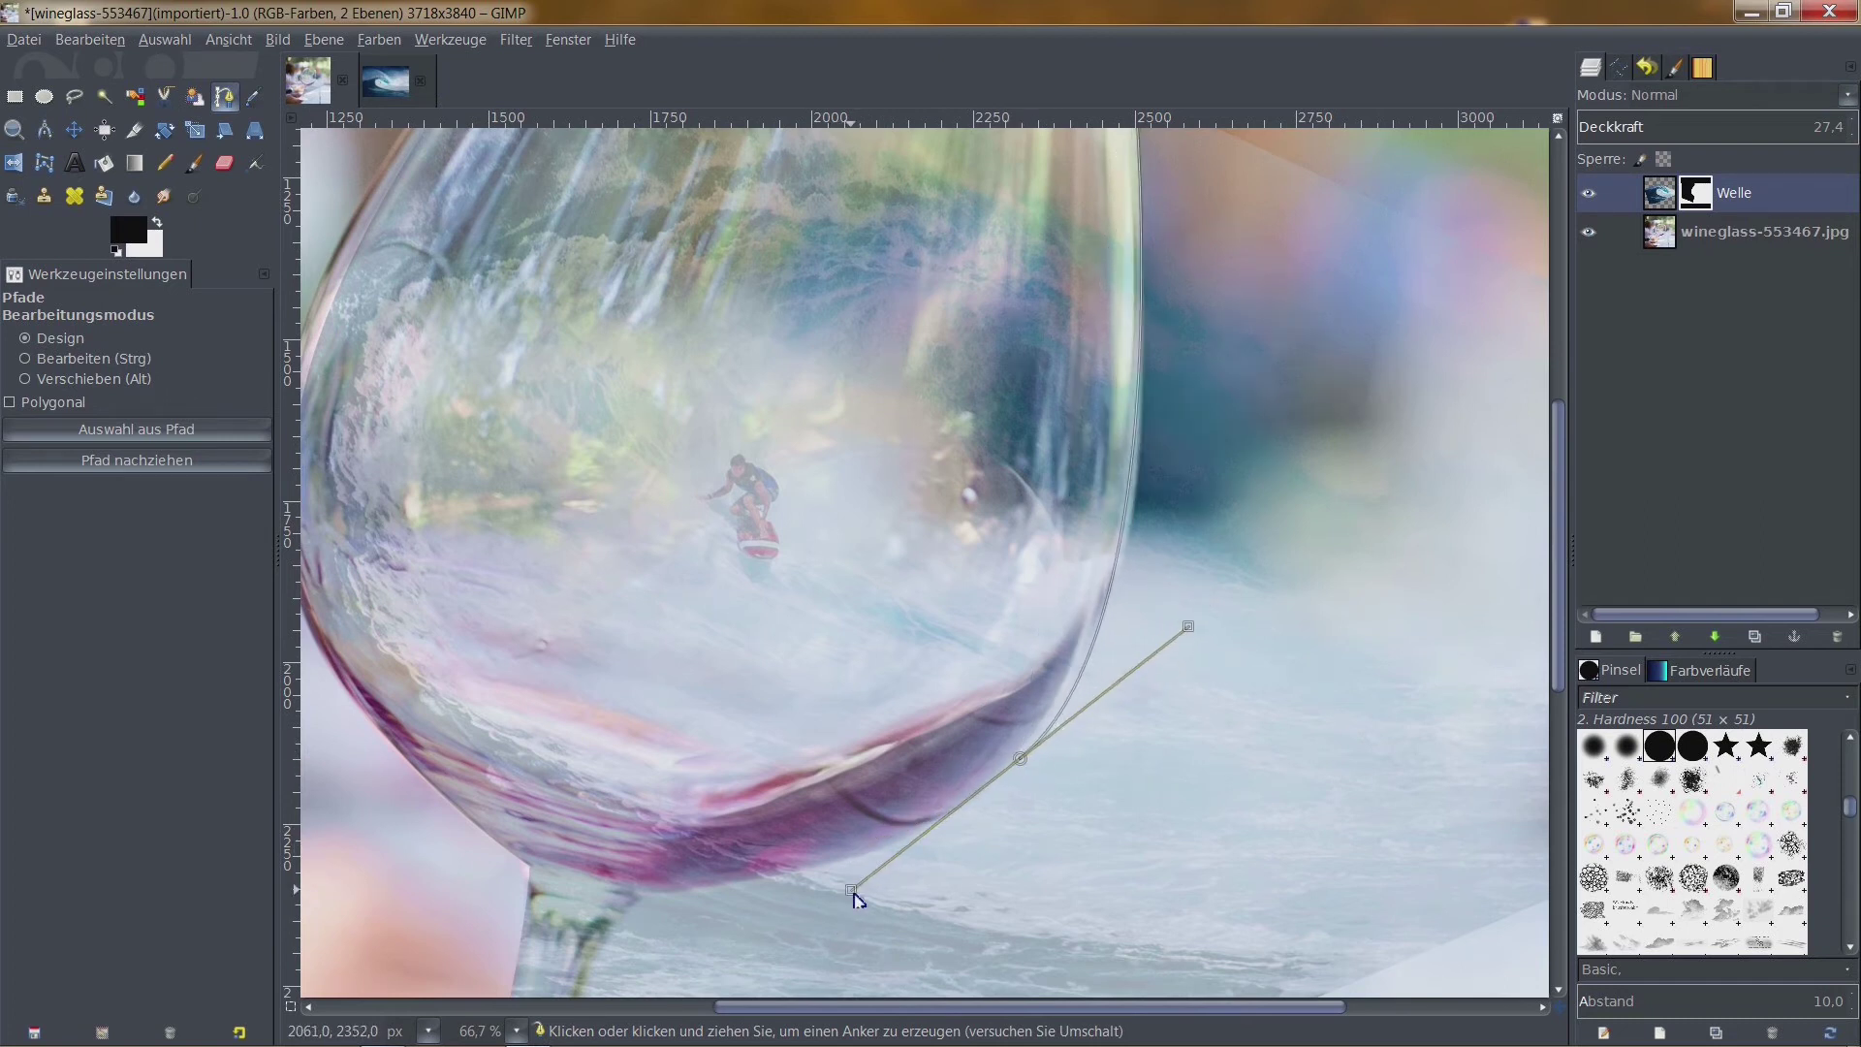
left_click_drag(1188, 626, 1203, 644)
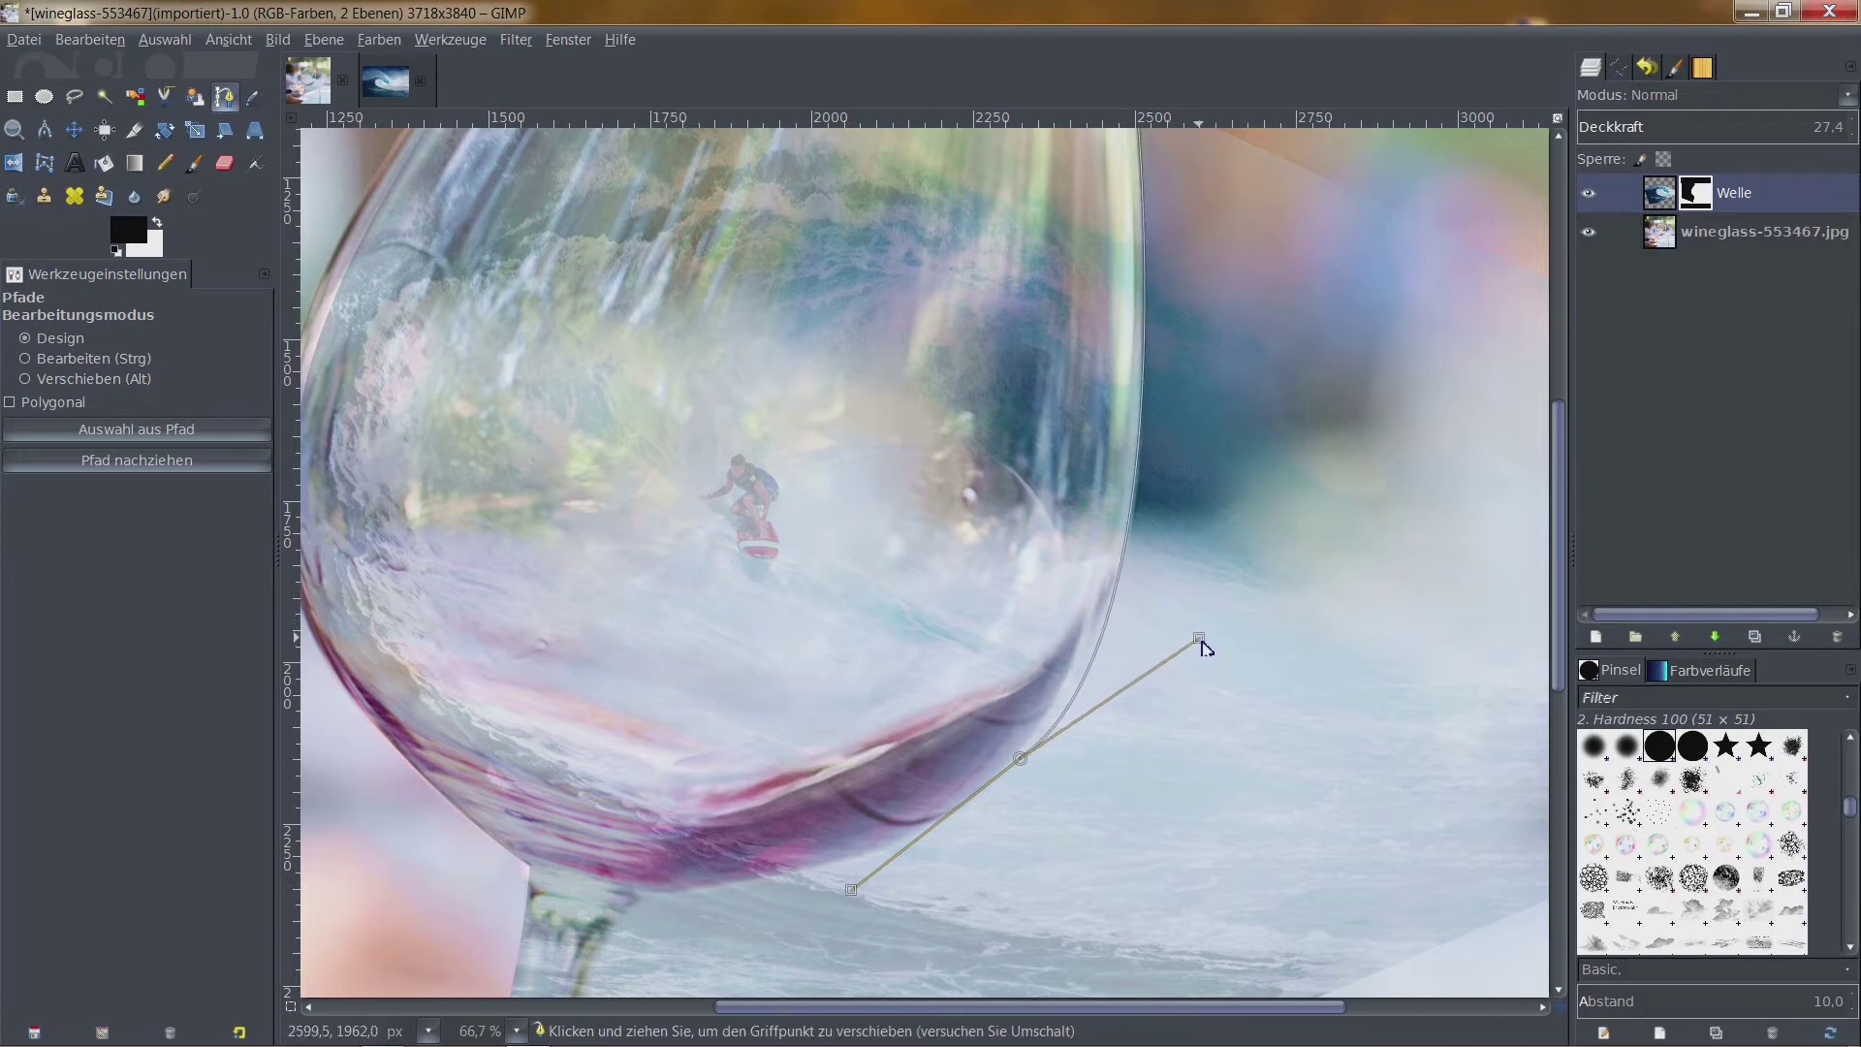
scroll(1204, 646, "down", 3)
scroll(1204, 646, "left", 3)
scroll(1383, 415, "down", 2)
scroll(1038, 848, "left", 5)
scroll(1038, 848, "down", 2)
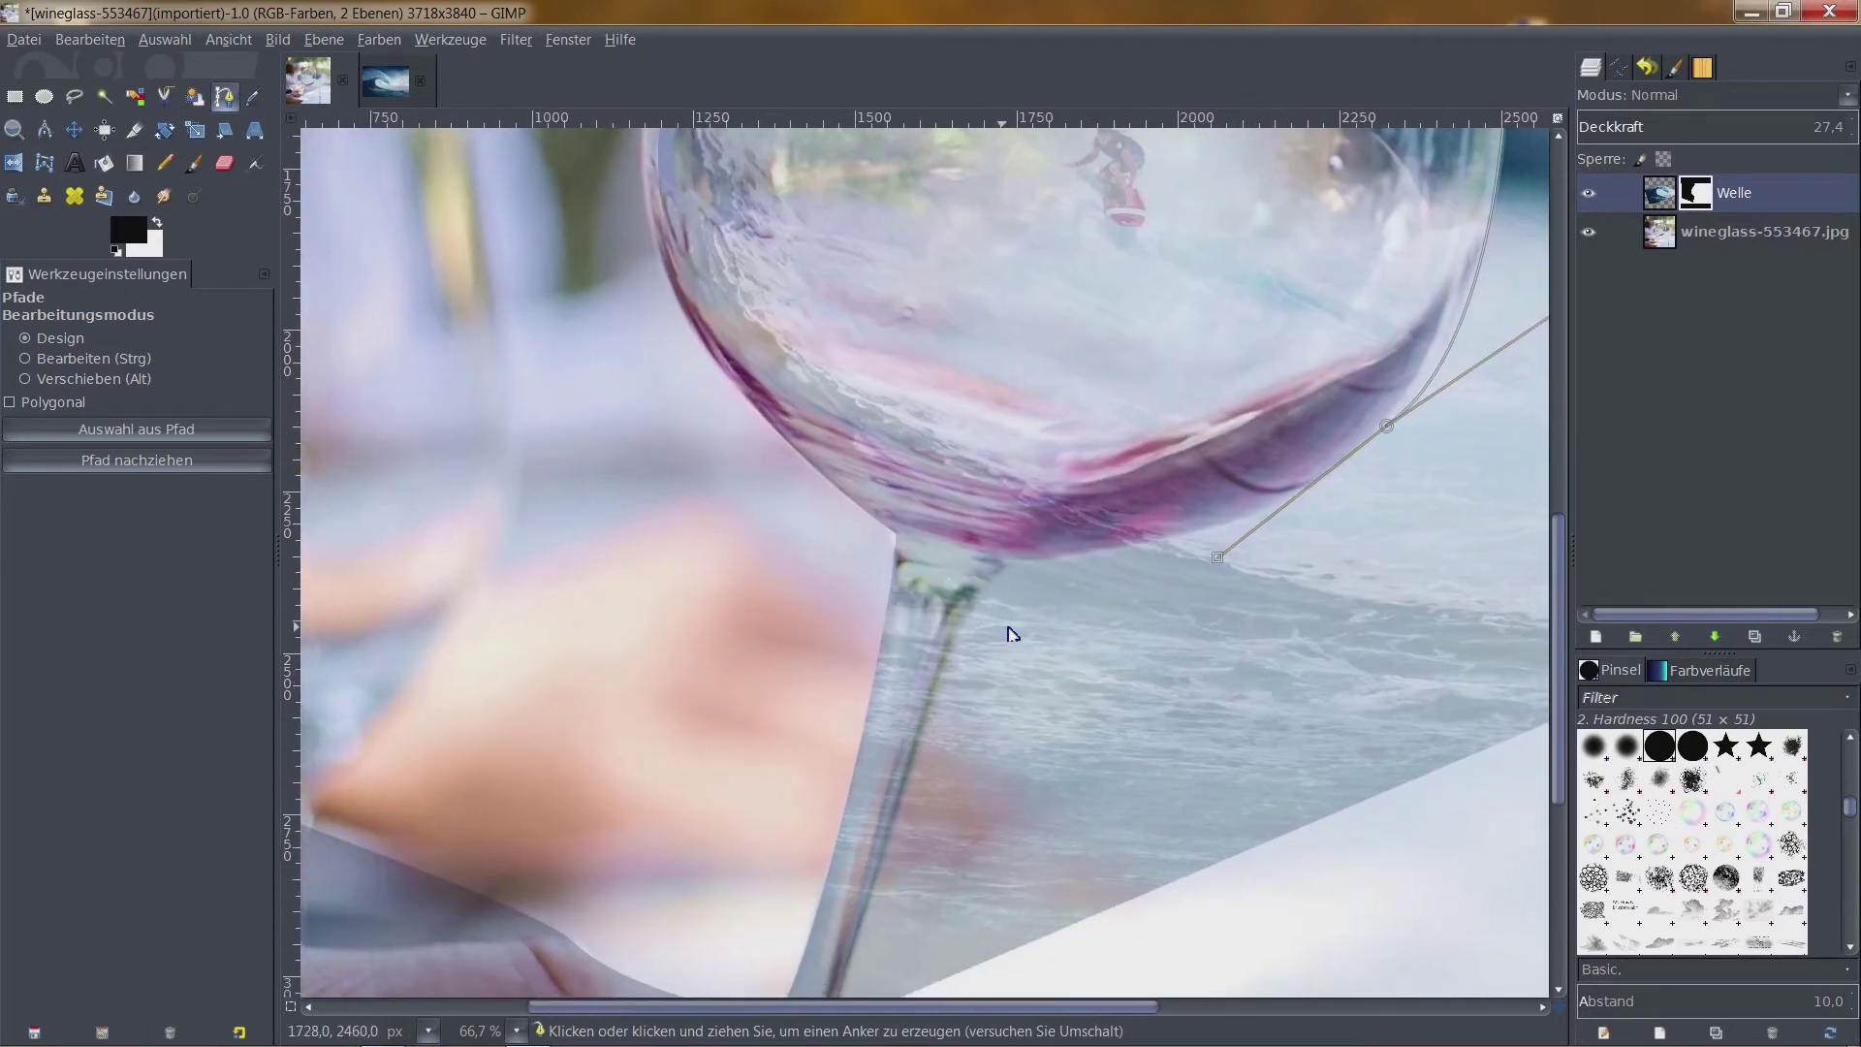
left_click(1025, 561)
left_click_drag(1010, 584, 1013, 574)
Continue the path down the stem's right edge via a mid-stem anchor to the foot
scroll(1006, 676, "down", 3)
scroll(1006, 676, "left", 3)
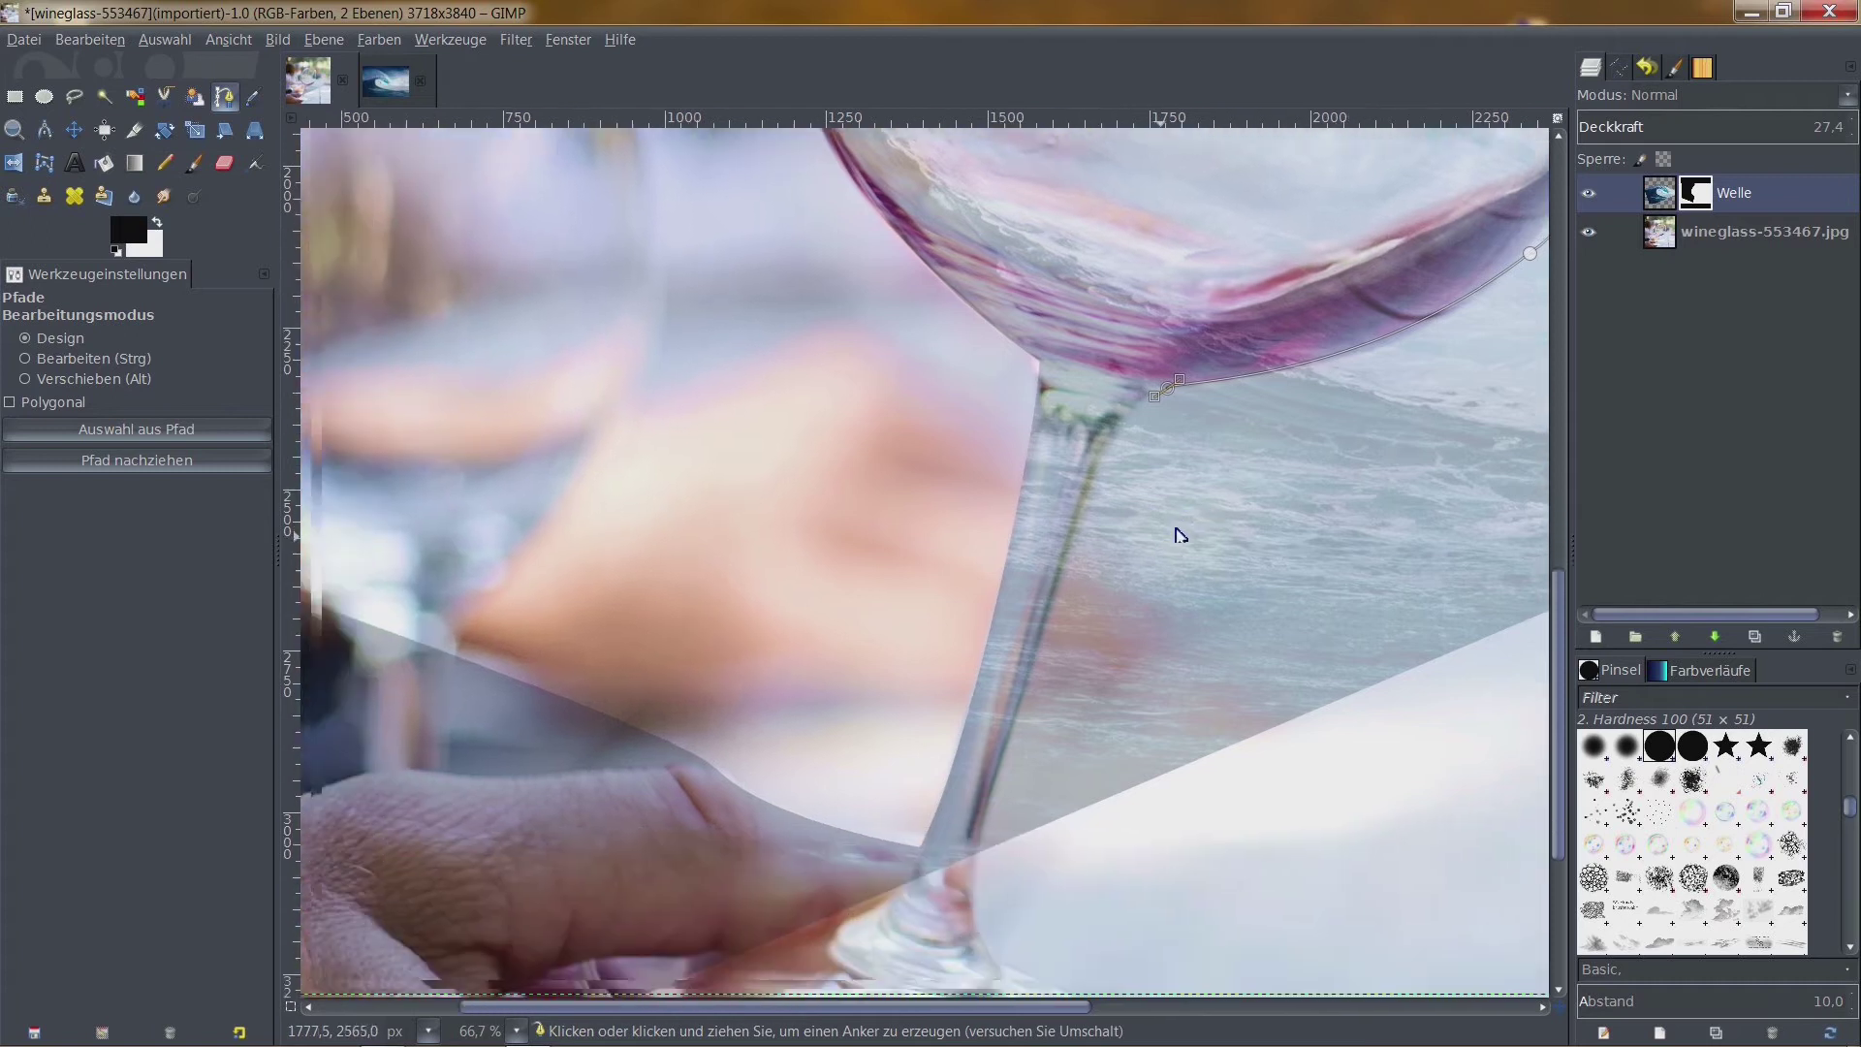
scroll(1114, 469, "down", 2)
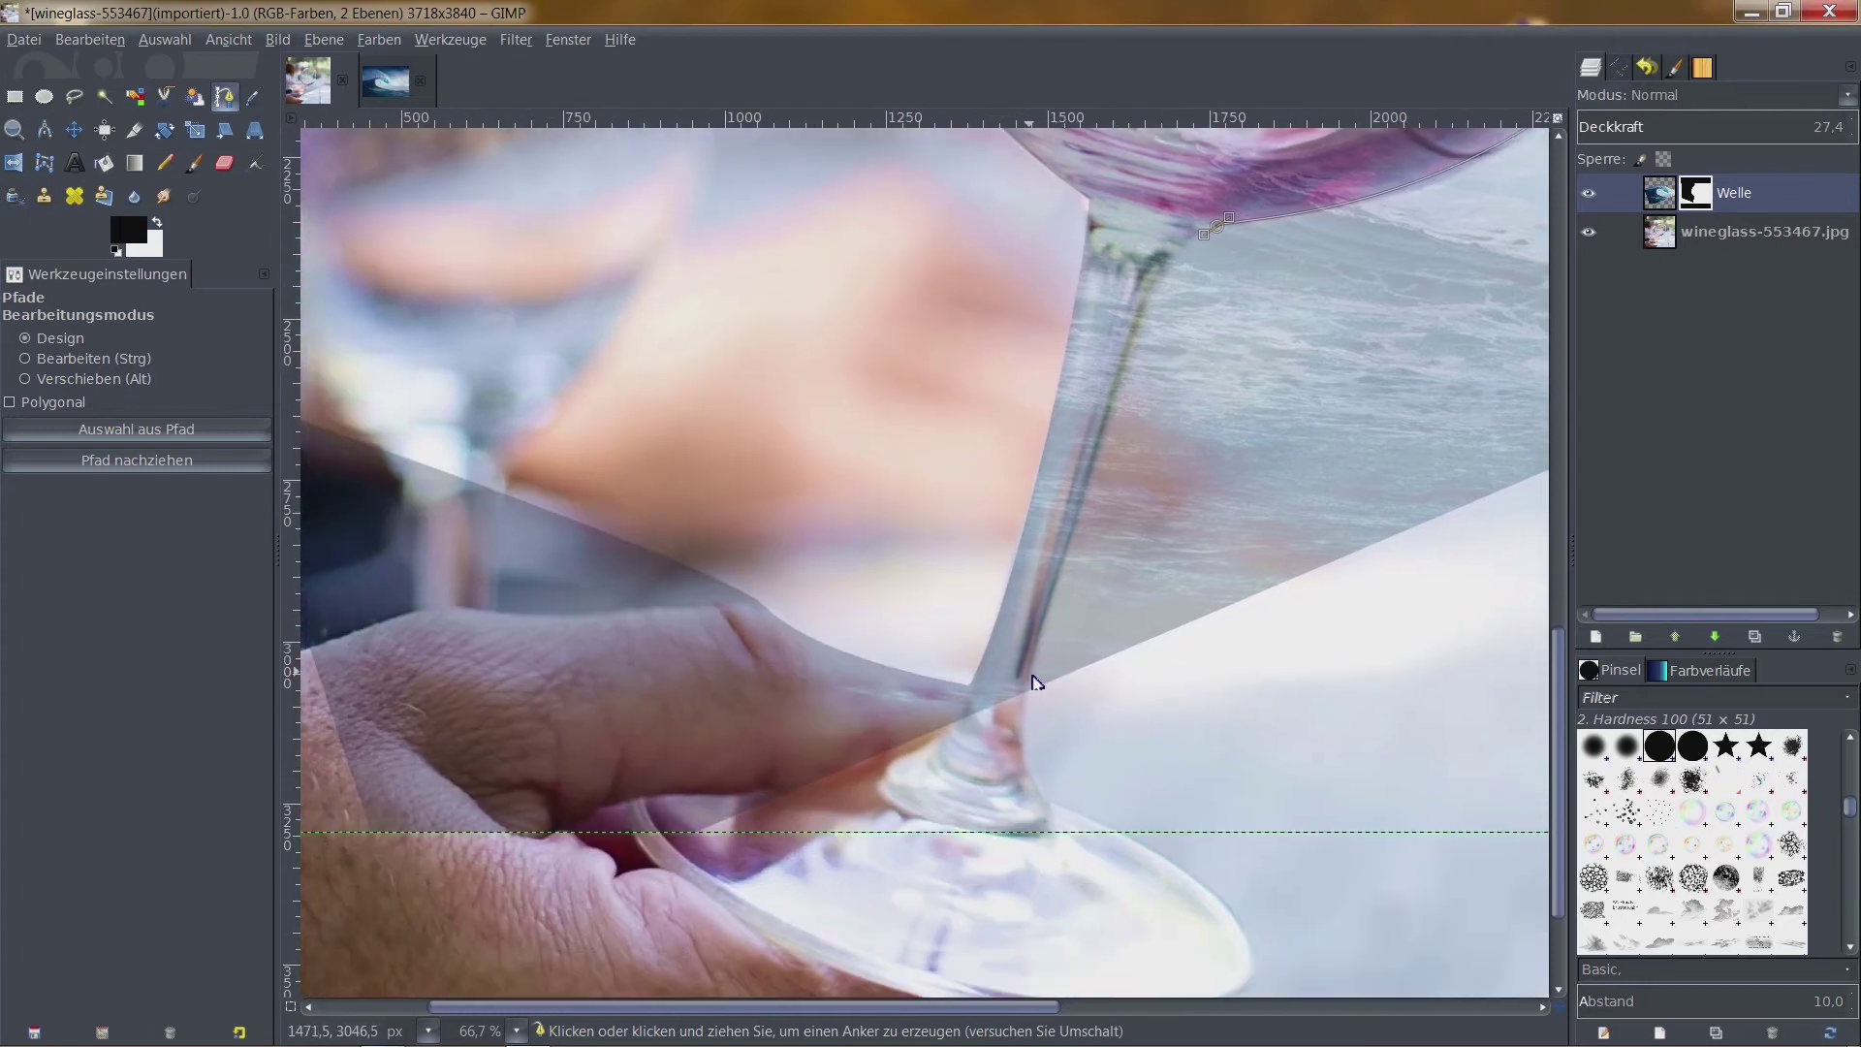
mouse_move(1030, 672)
left_mouse_down()
mouse_move(1006, 951)
mouse_move(984, 922)
left_mouse_up()
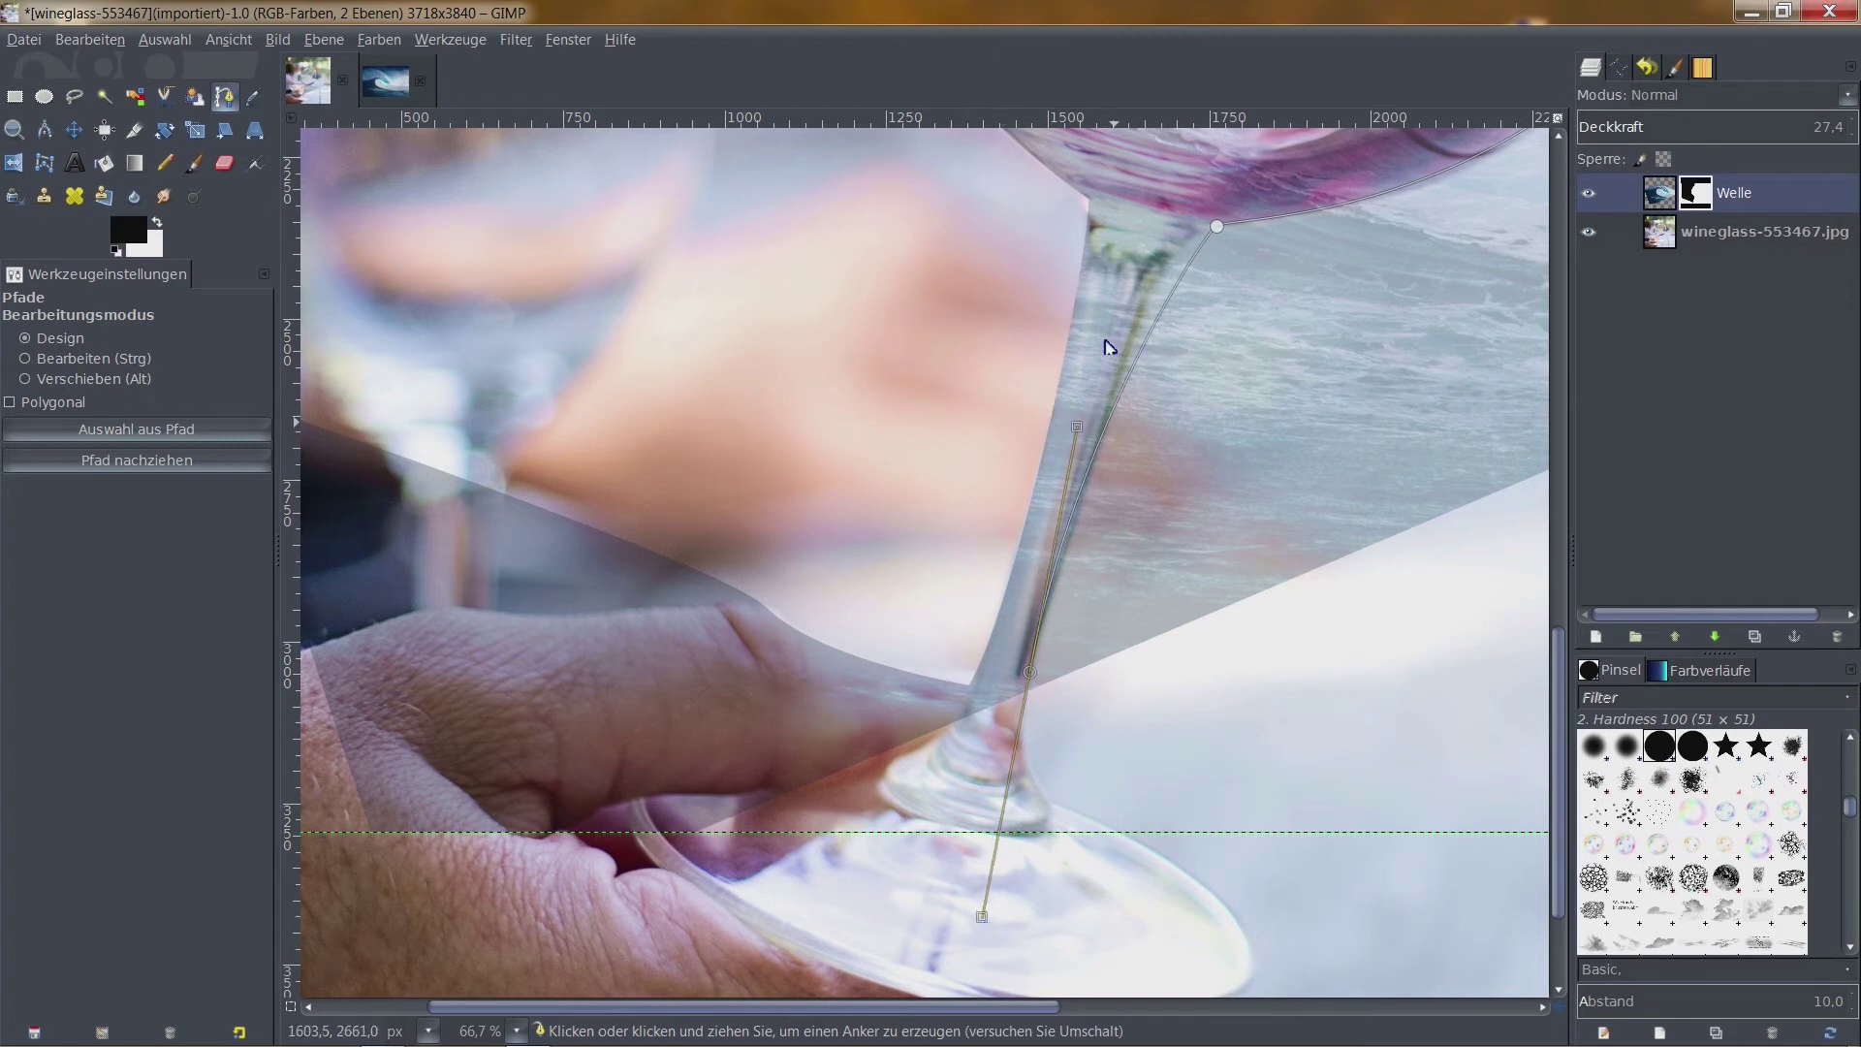
mouse_move(1030, 673)
left_mouse_down()
mouse_move(1101, 461)
mouse_move(1103, 499)
left_mouse_up()
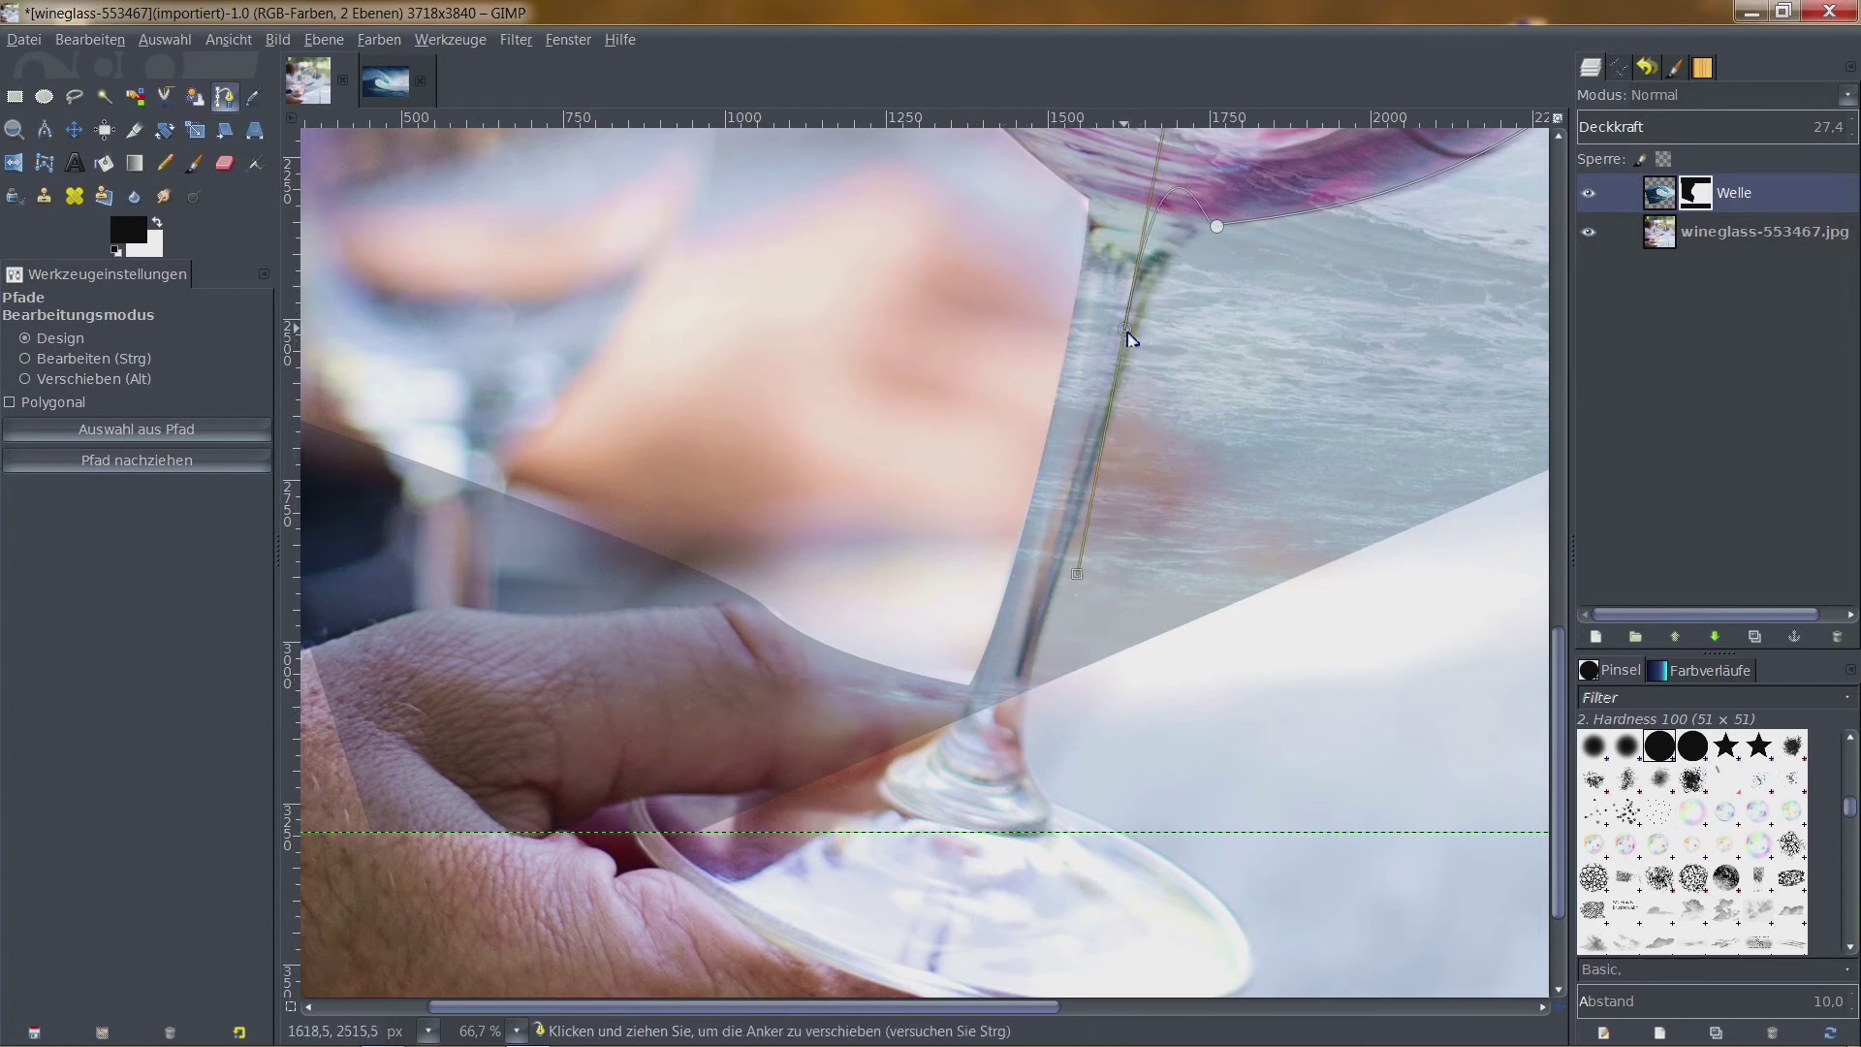
left_click(1090, 482)
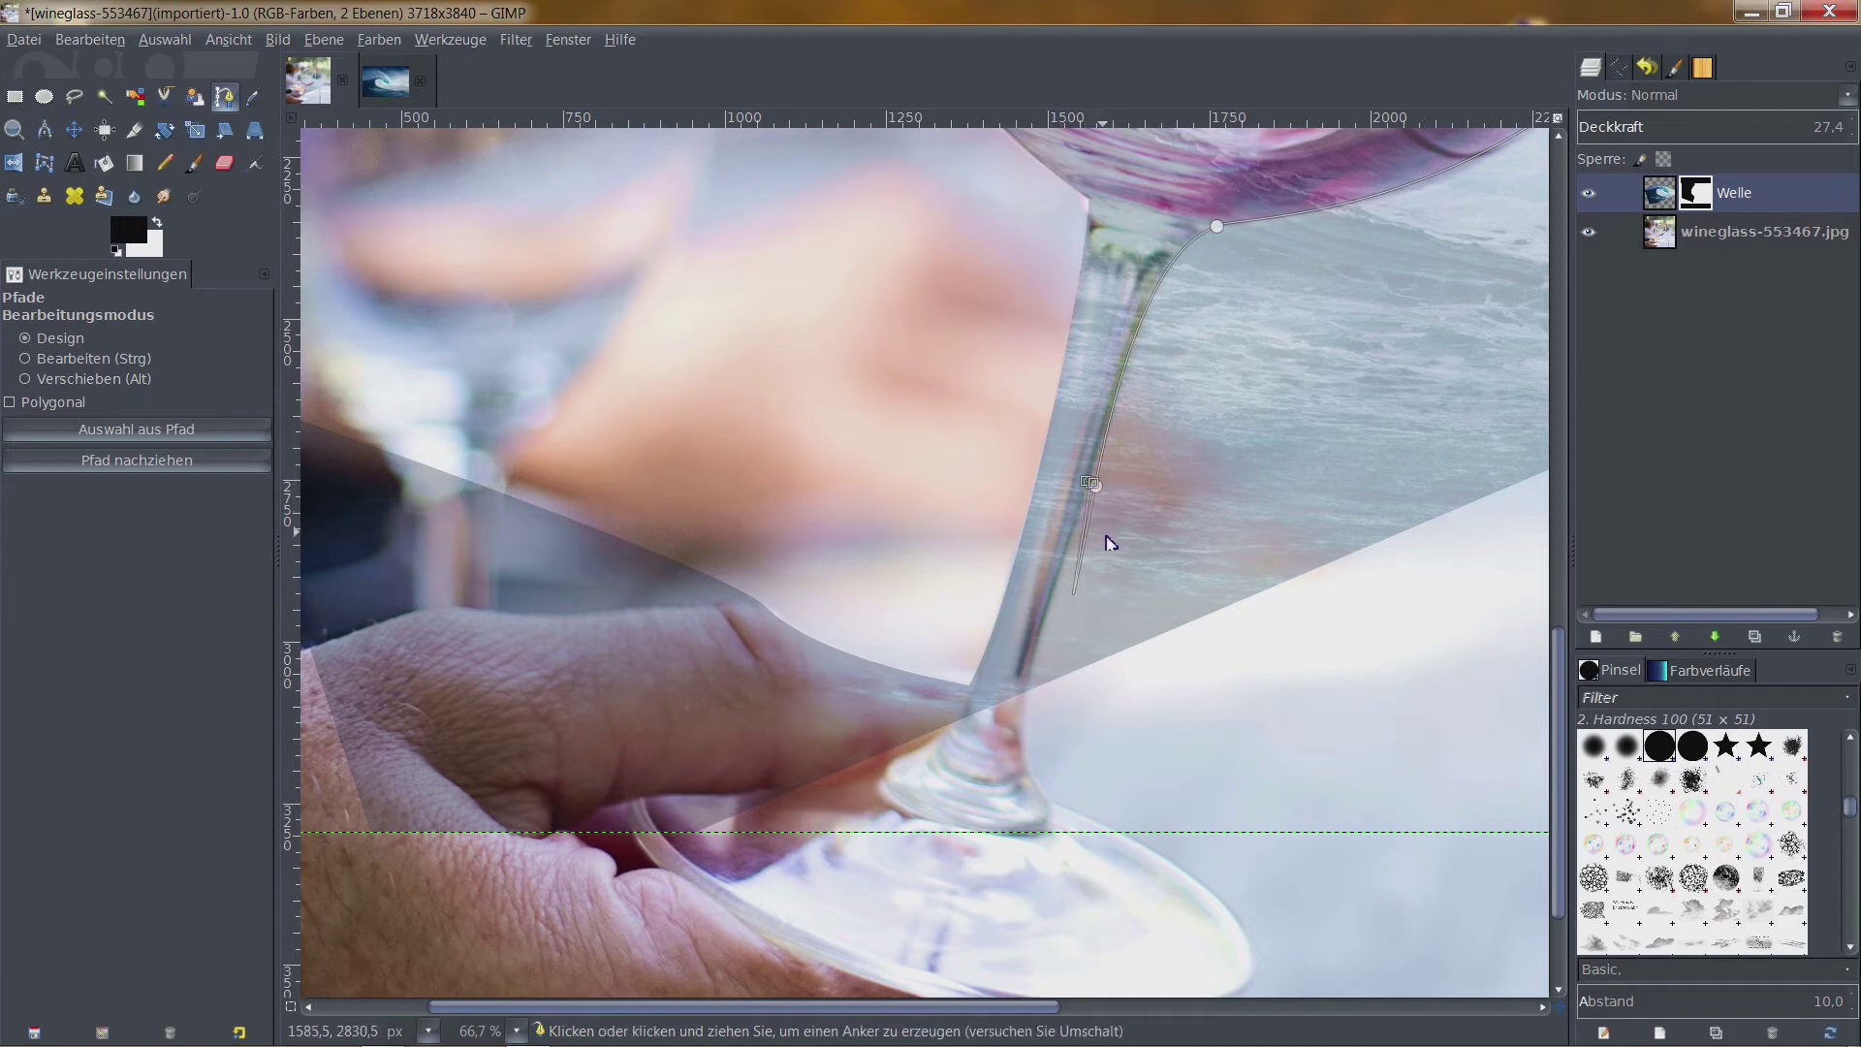
key("shift")
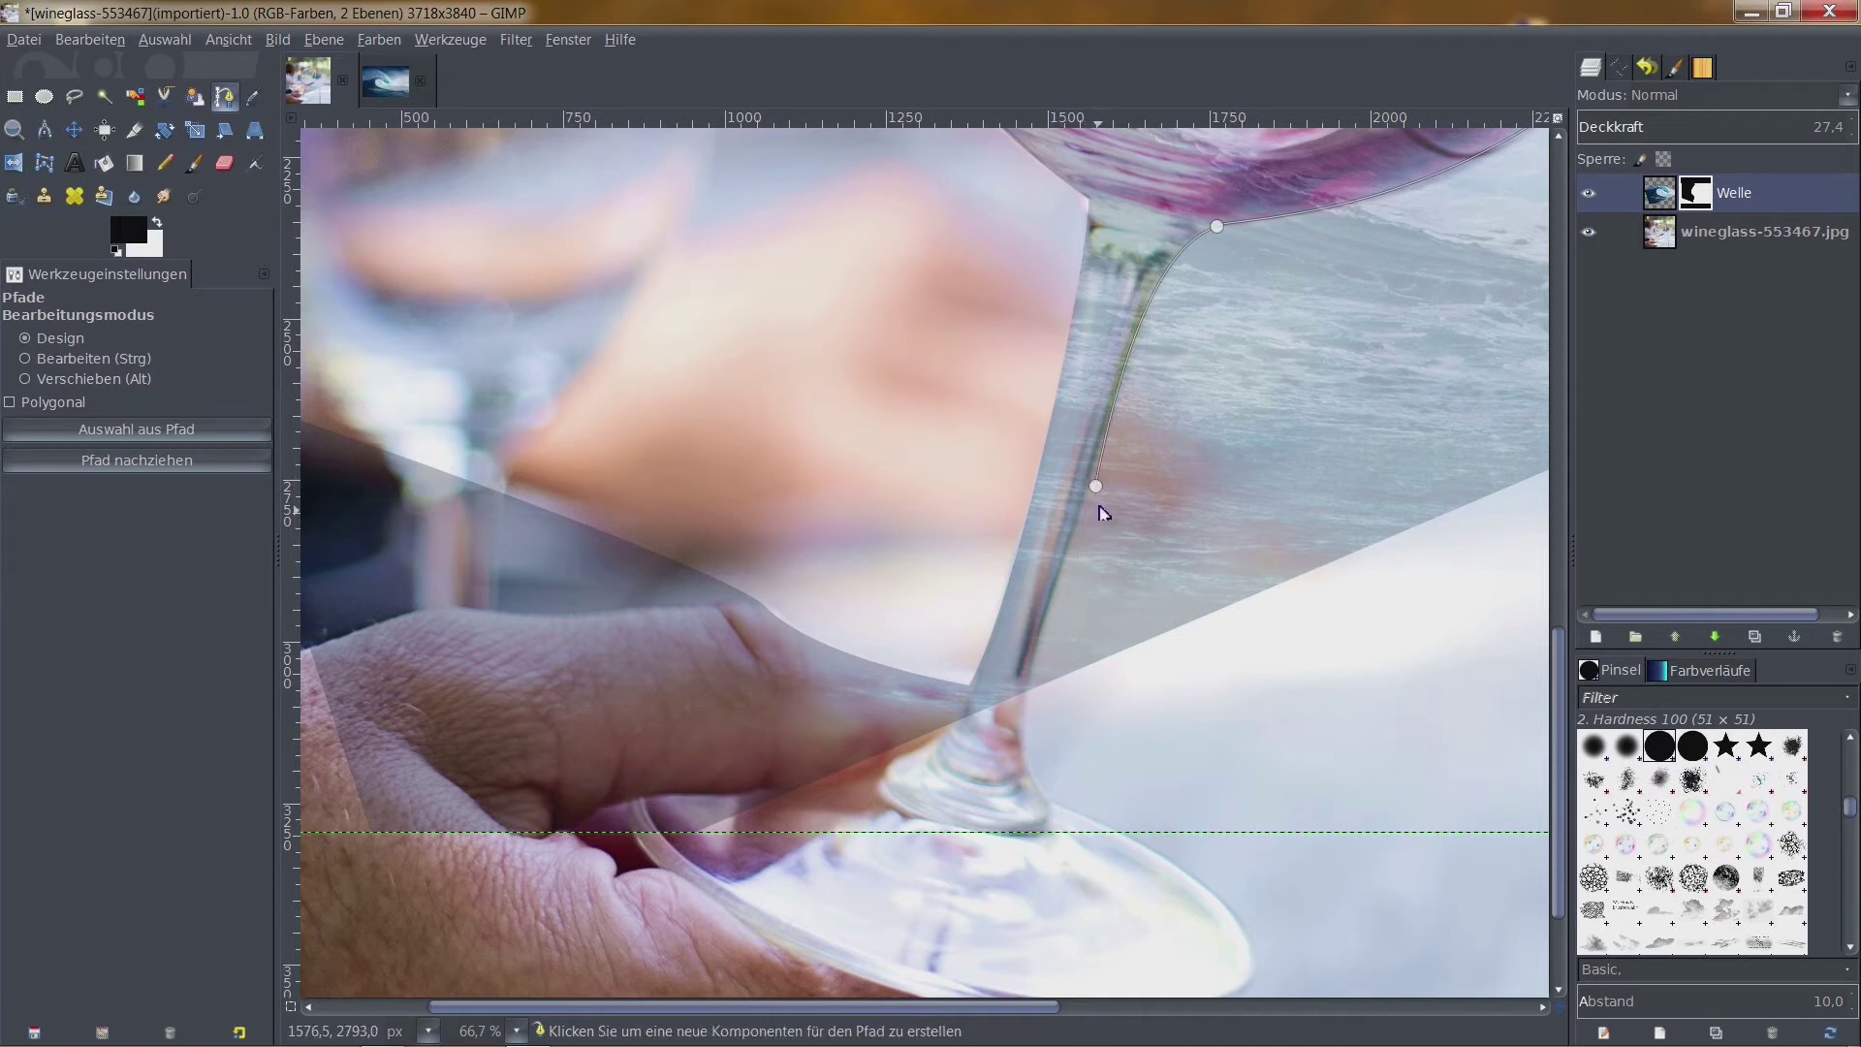
left_click(1093, 487)
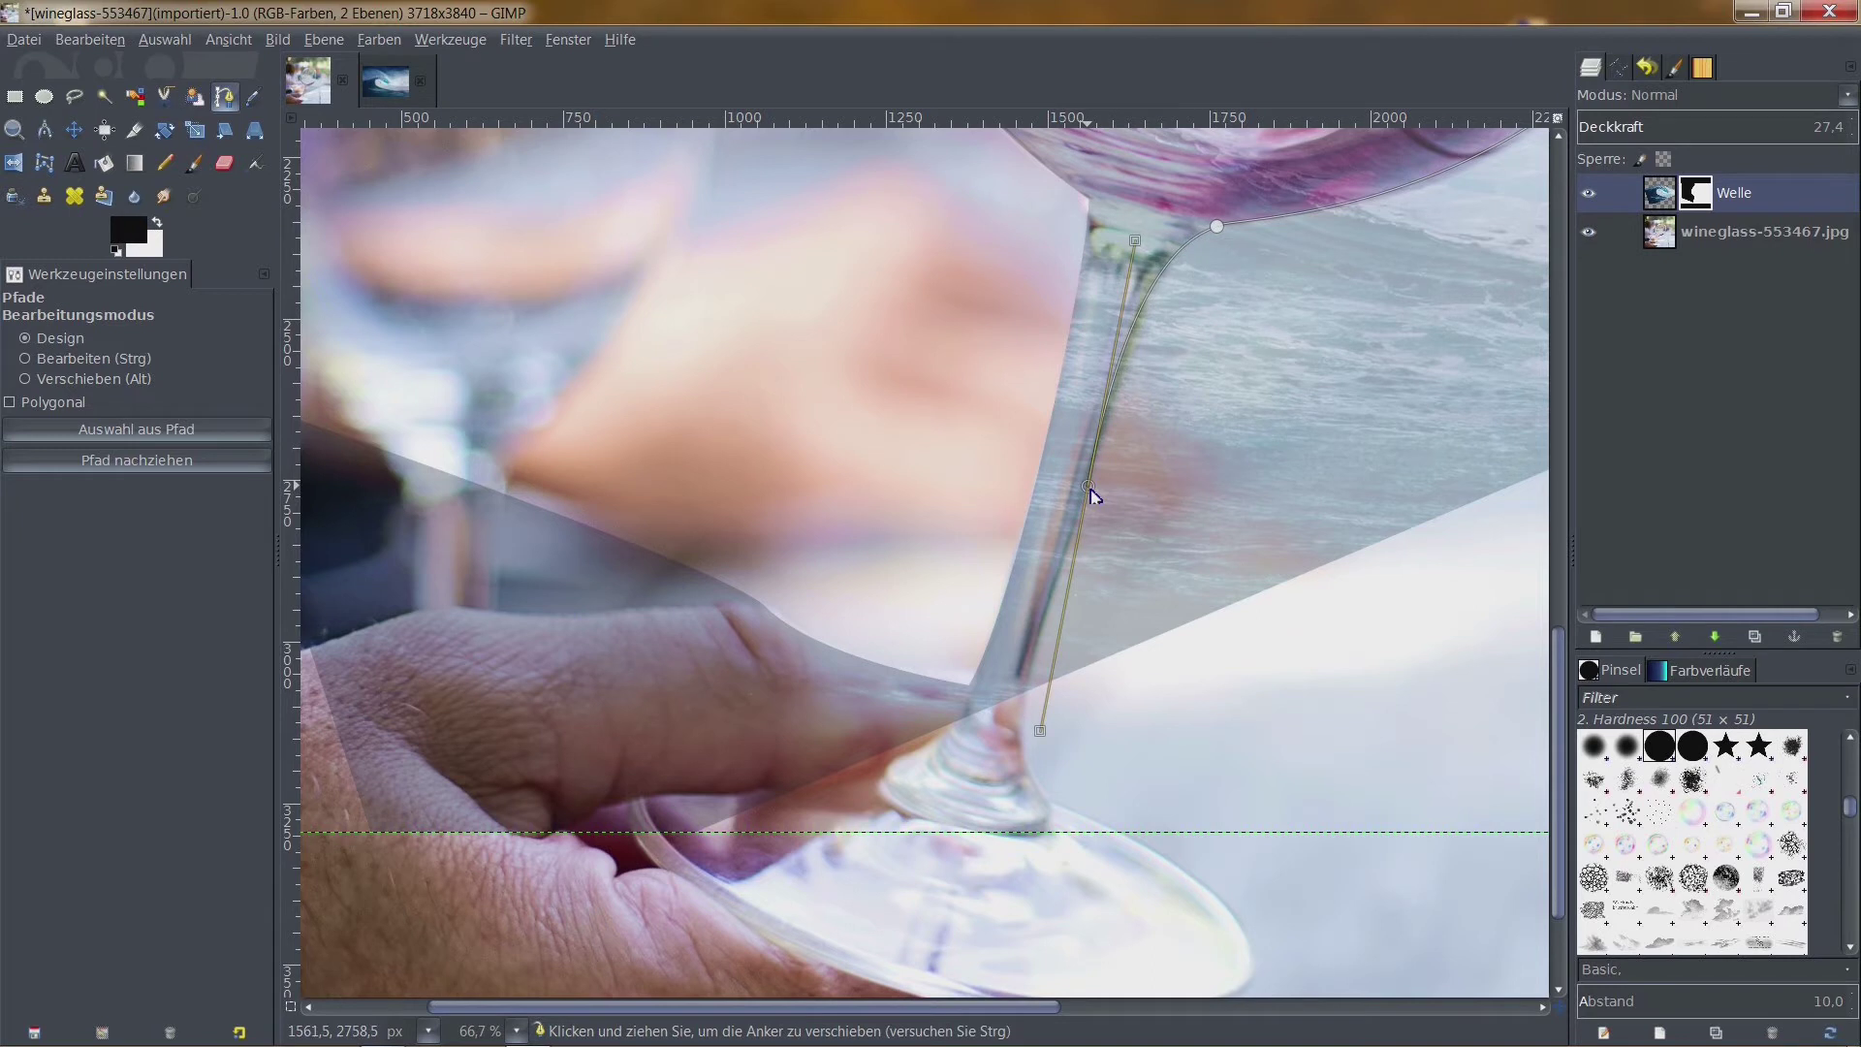
mouse_move(1041, 731)
left_mouse_down()
mouse_move(1037, 620)
mouse_move(1056, 606)
left_mouse_up()
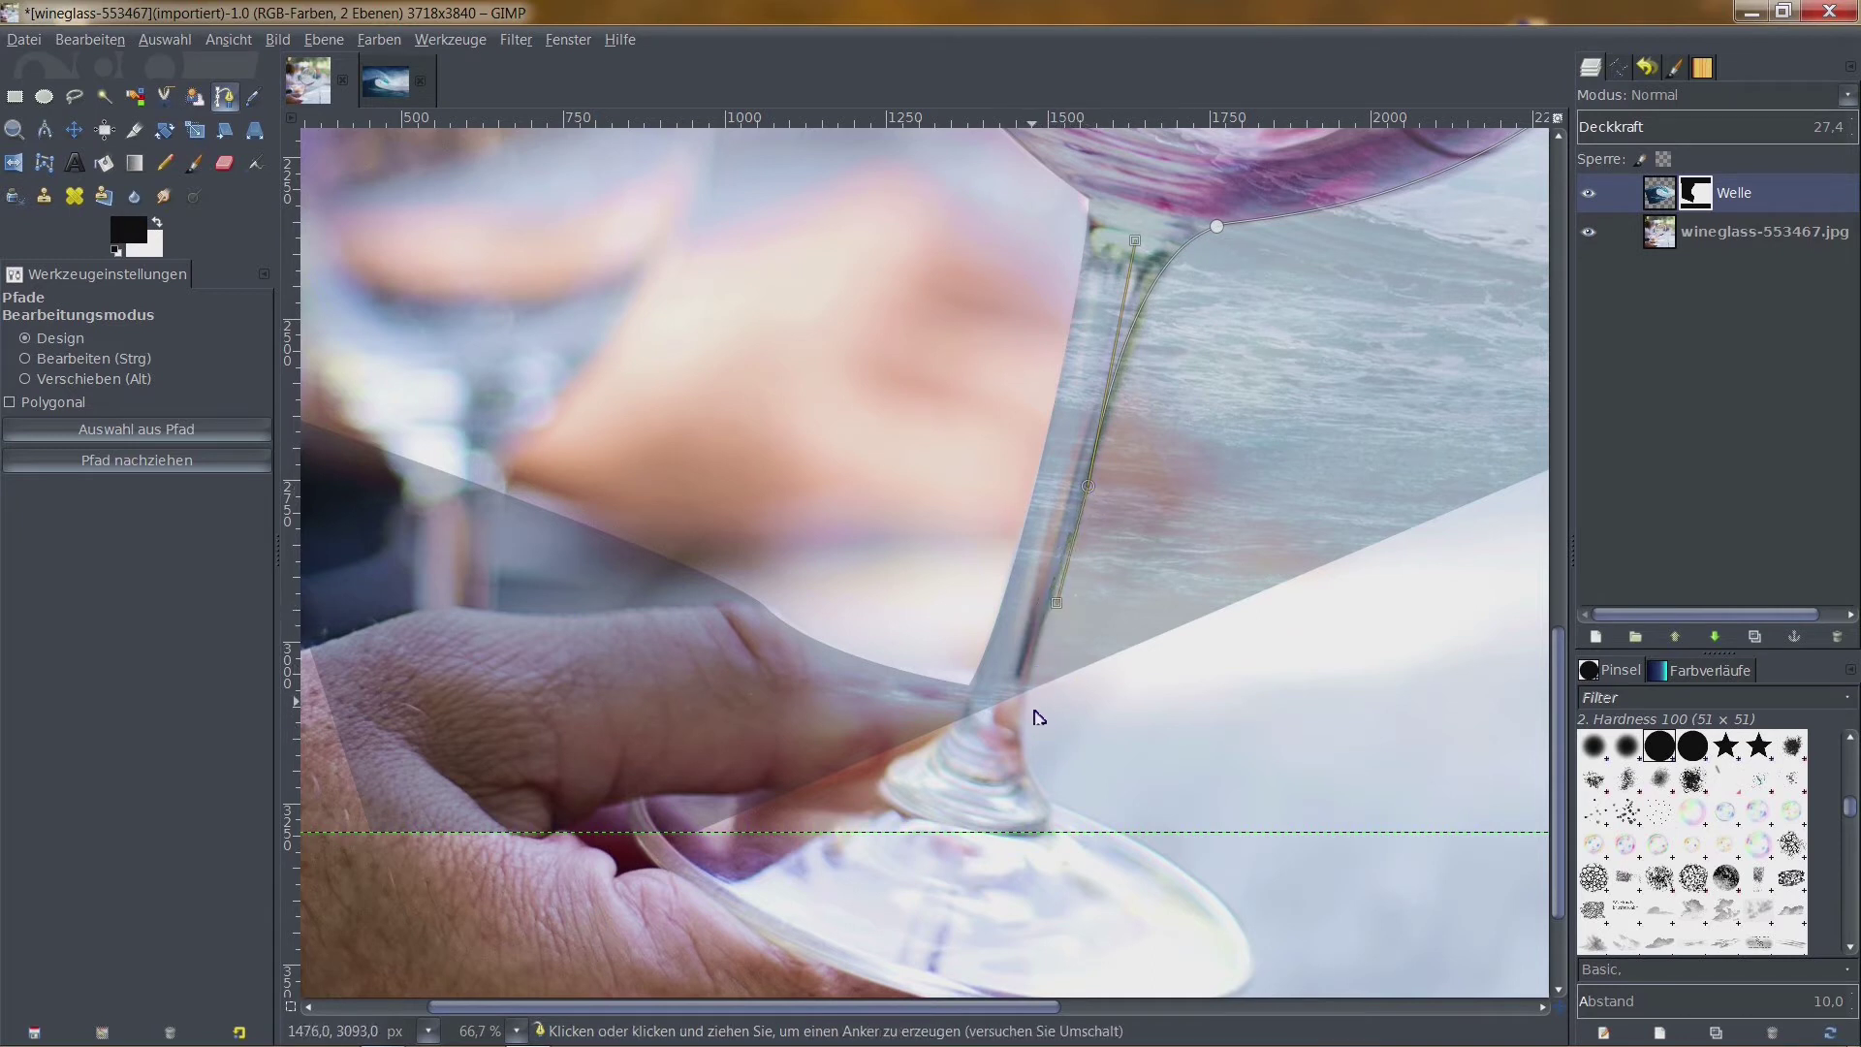
left_click_drag(1023, 770, 1044, 832)
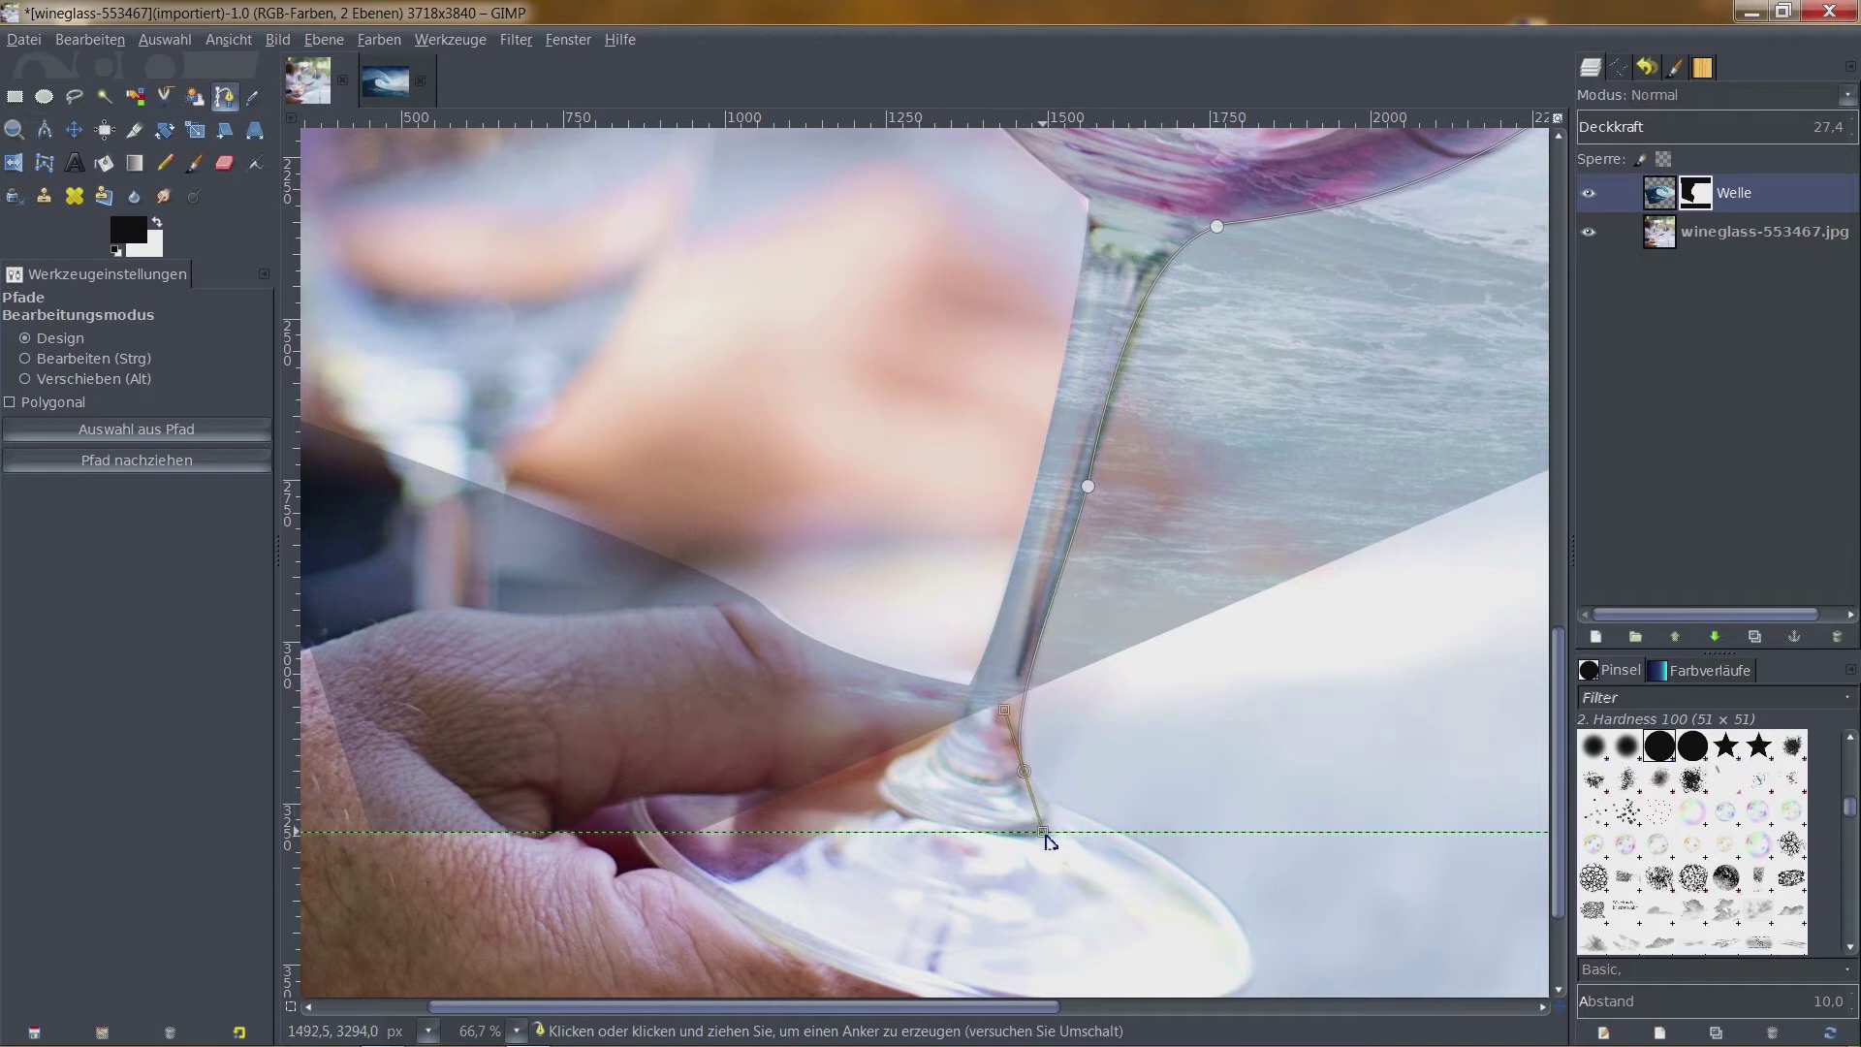
left_click_drag(1048, 834, 1061, 819)
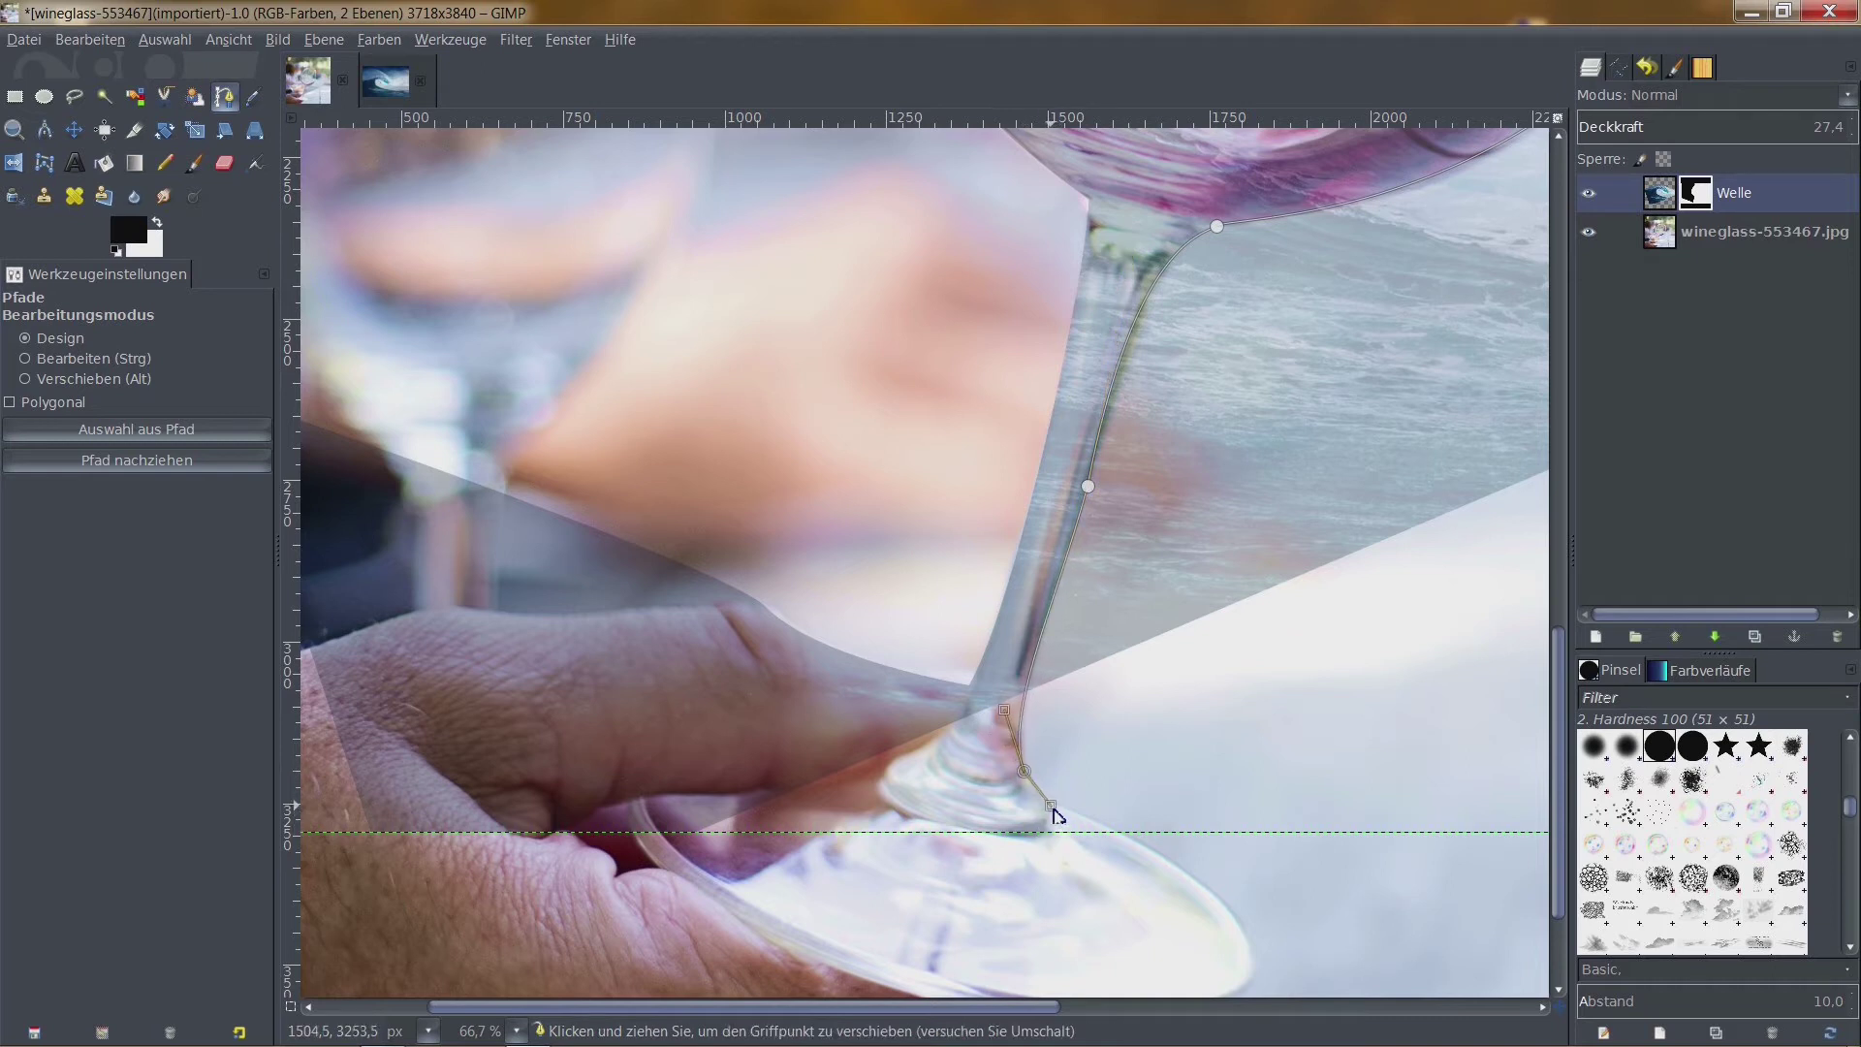
scroll(1244, 927, "down", 4)
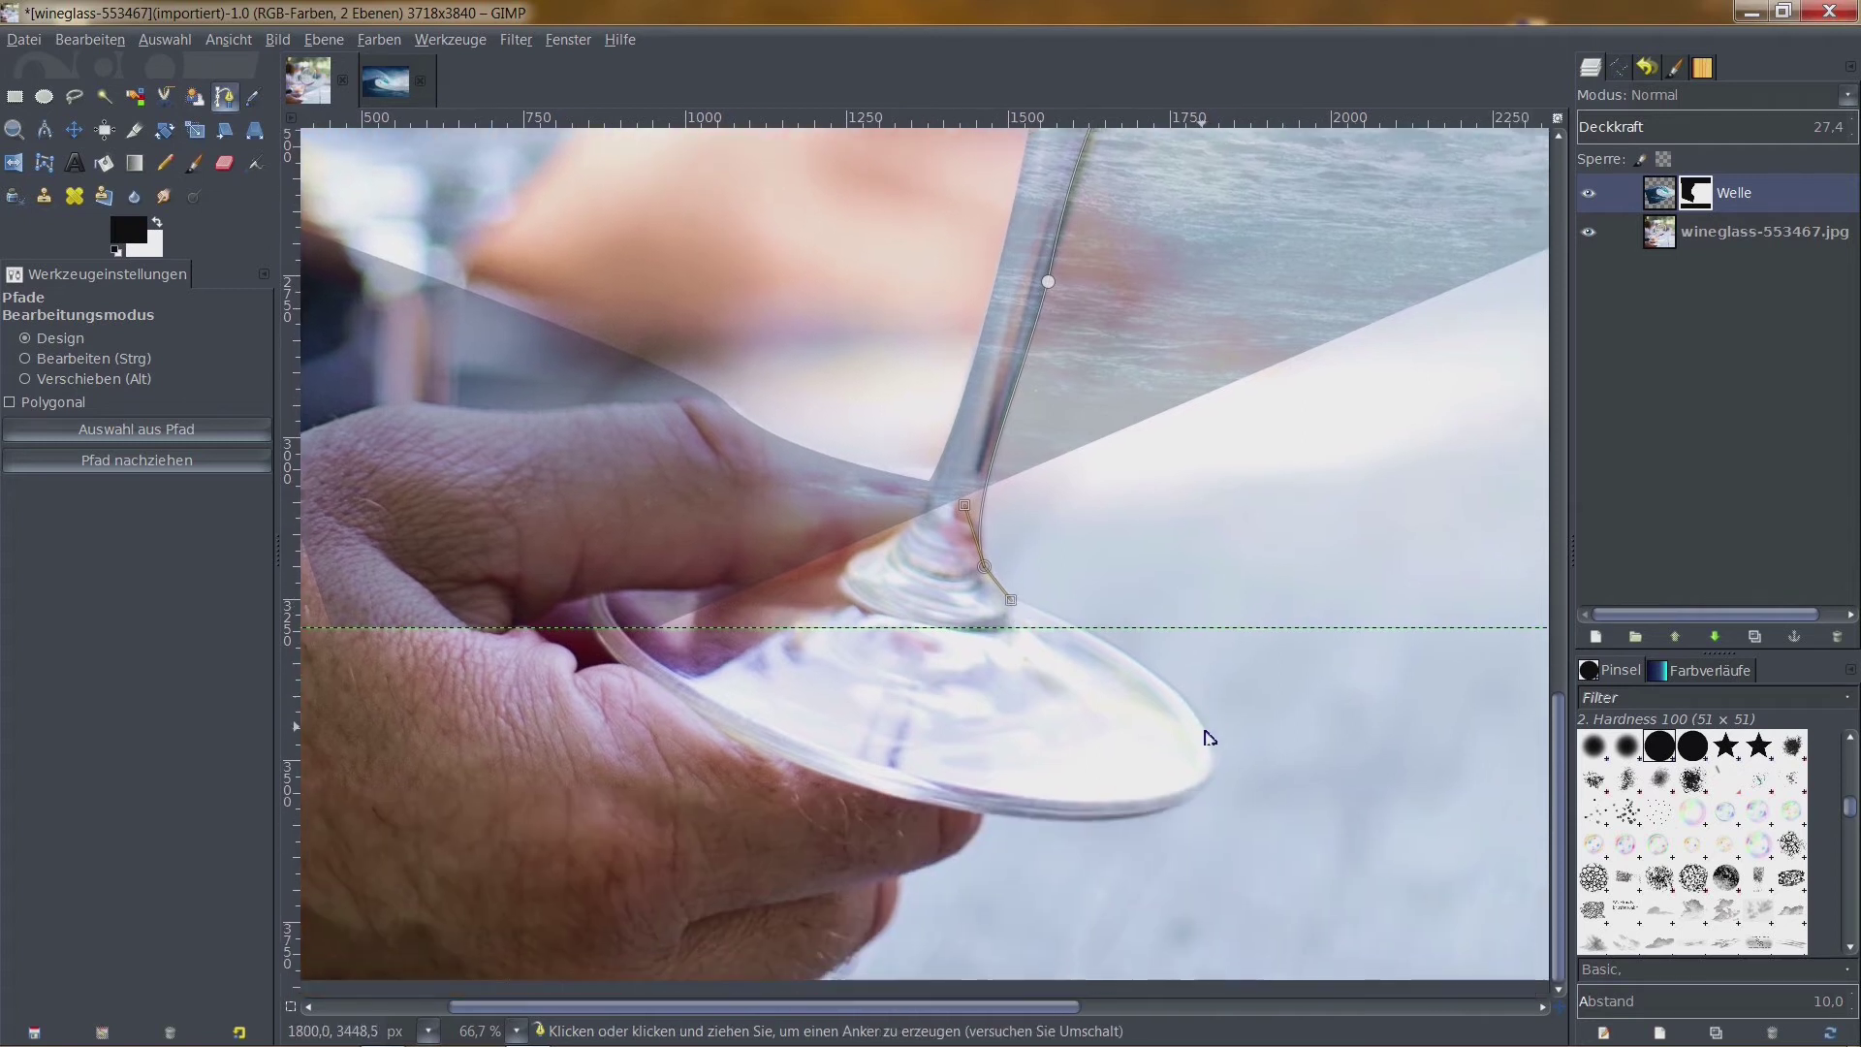
Add path points at the foot's far tip and along its lower rim, curving around the foot
left_click_drag(1215, 745, 1203, 799)
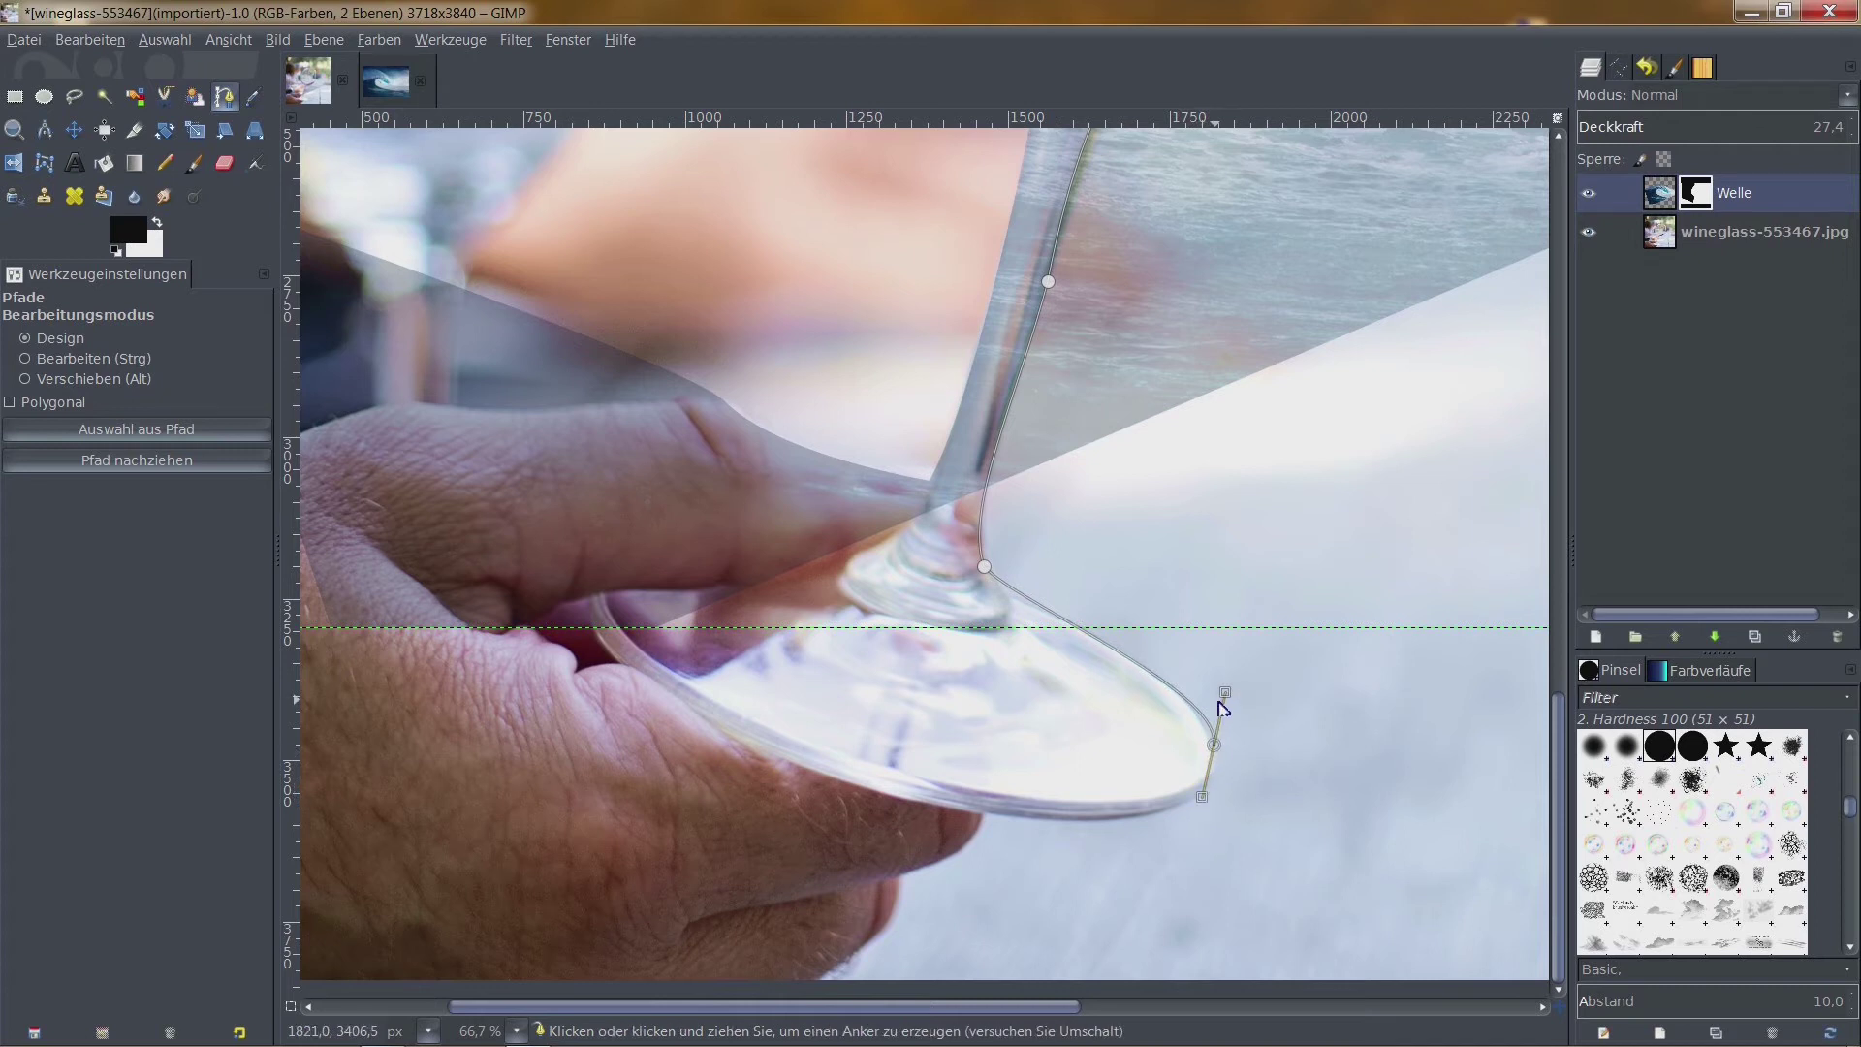
left_click(987, 578)
left_click_drag(989, 583, 998, 582)
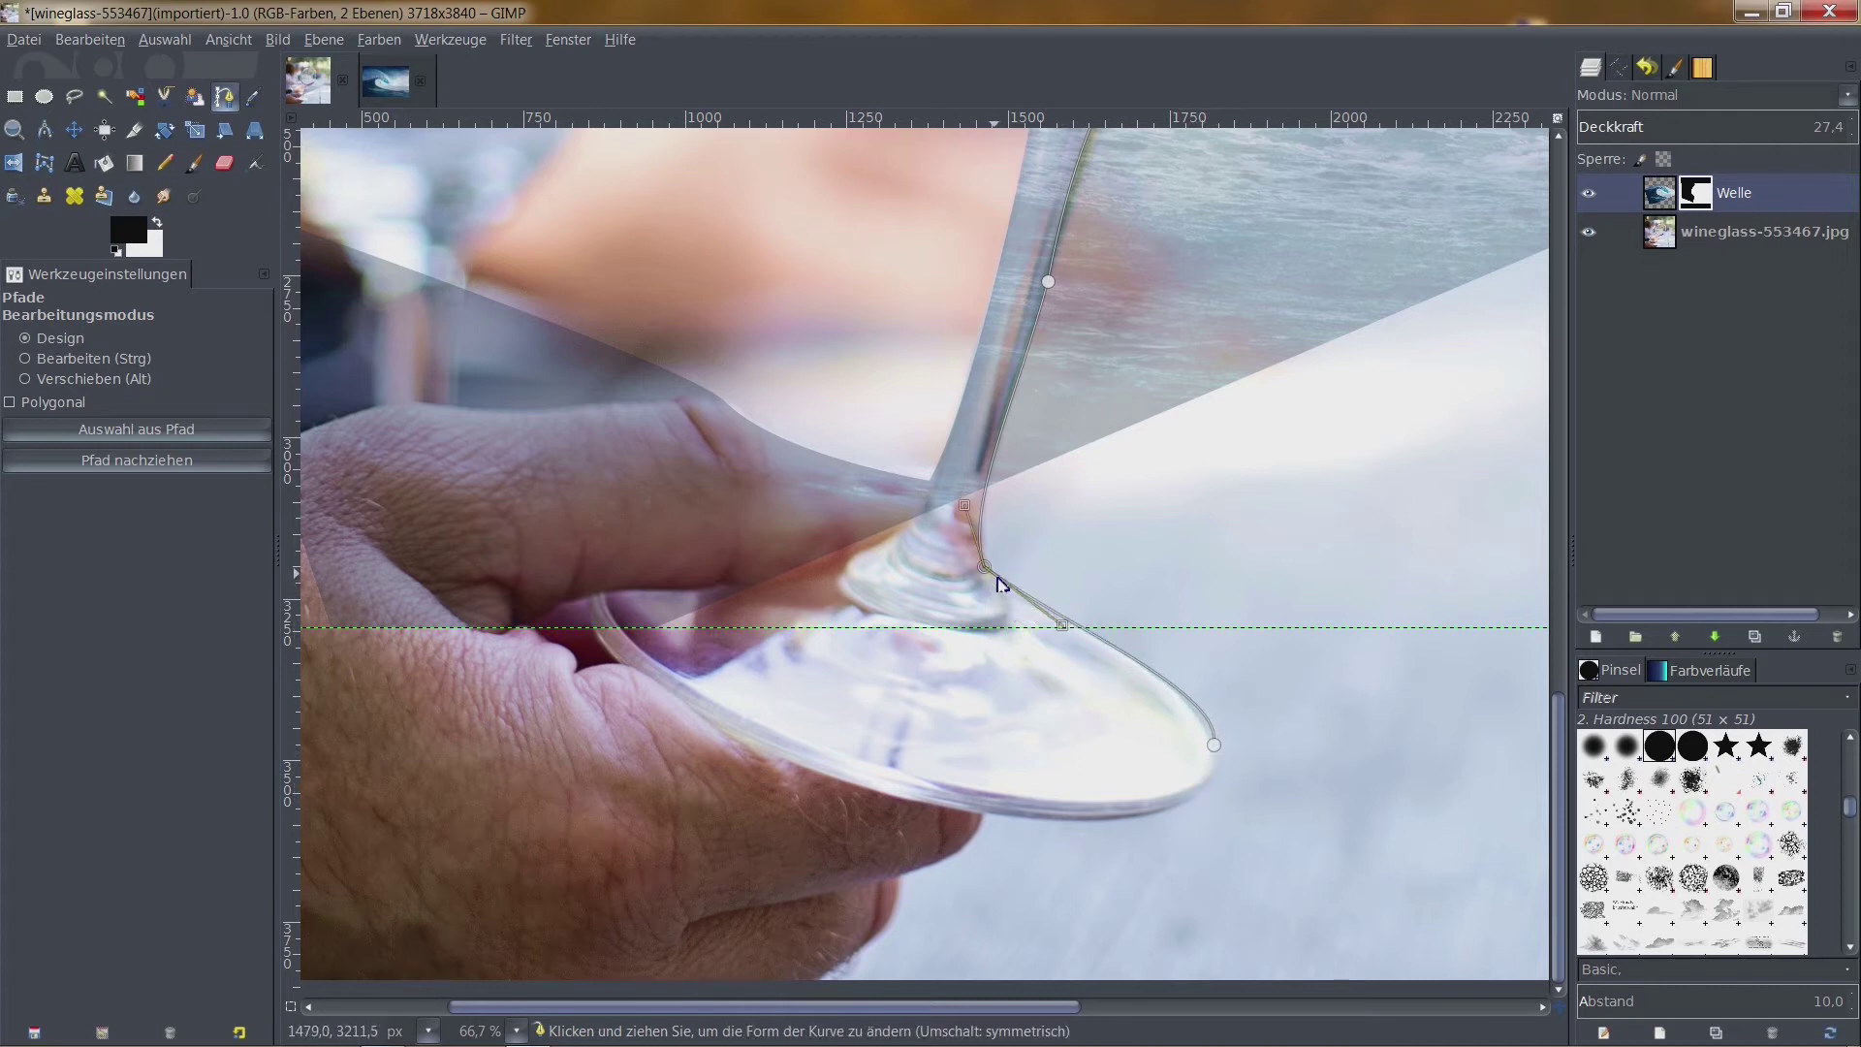
left_click_drag(1213, 746, 1216, 757)
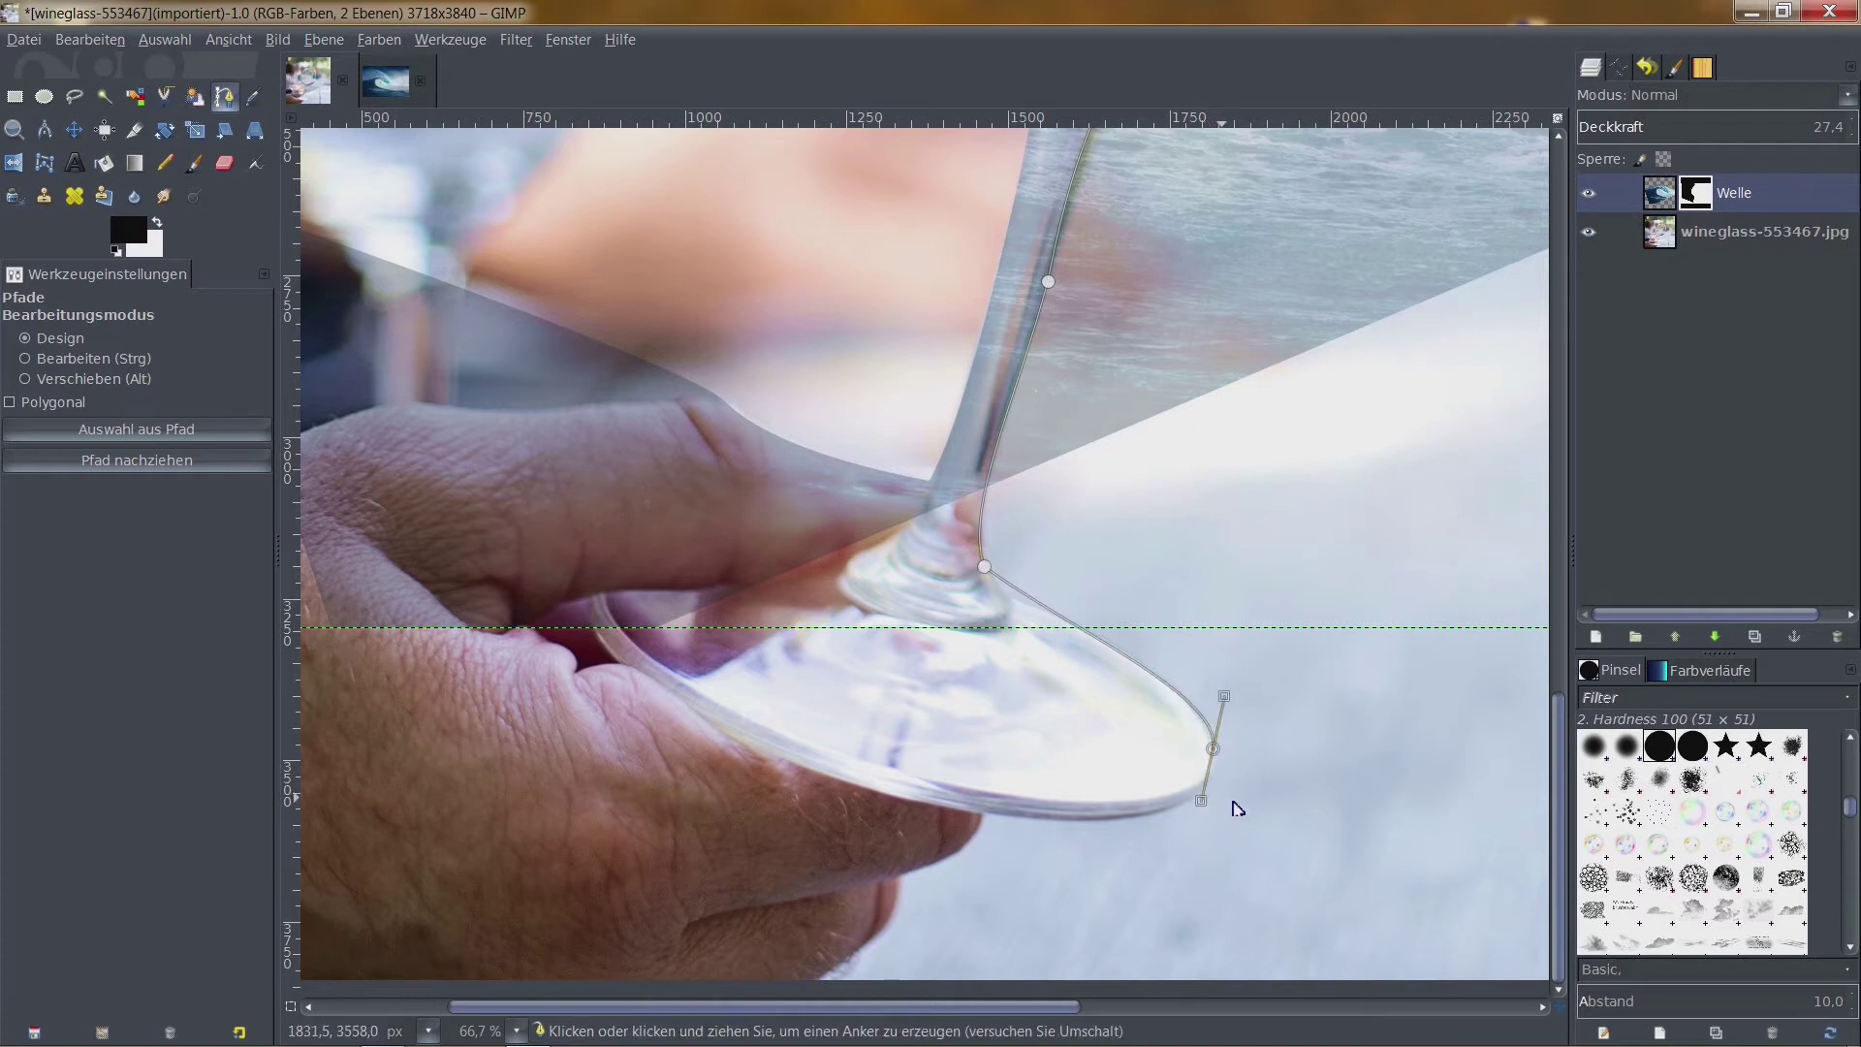
scroll(1233, 802, "down", 3)
scroll(1357, 698, "left", 2)
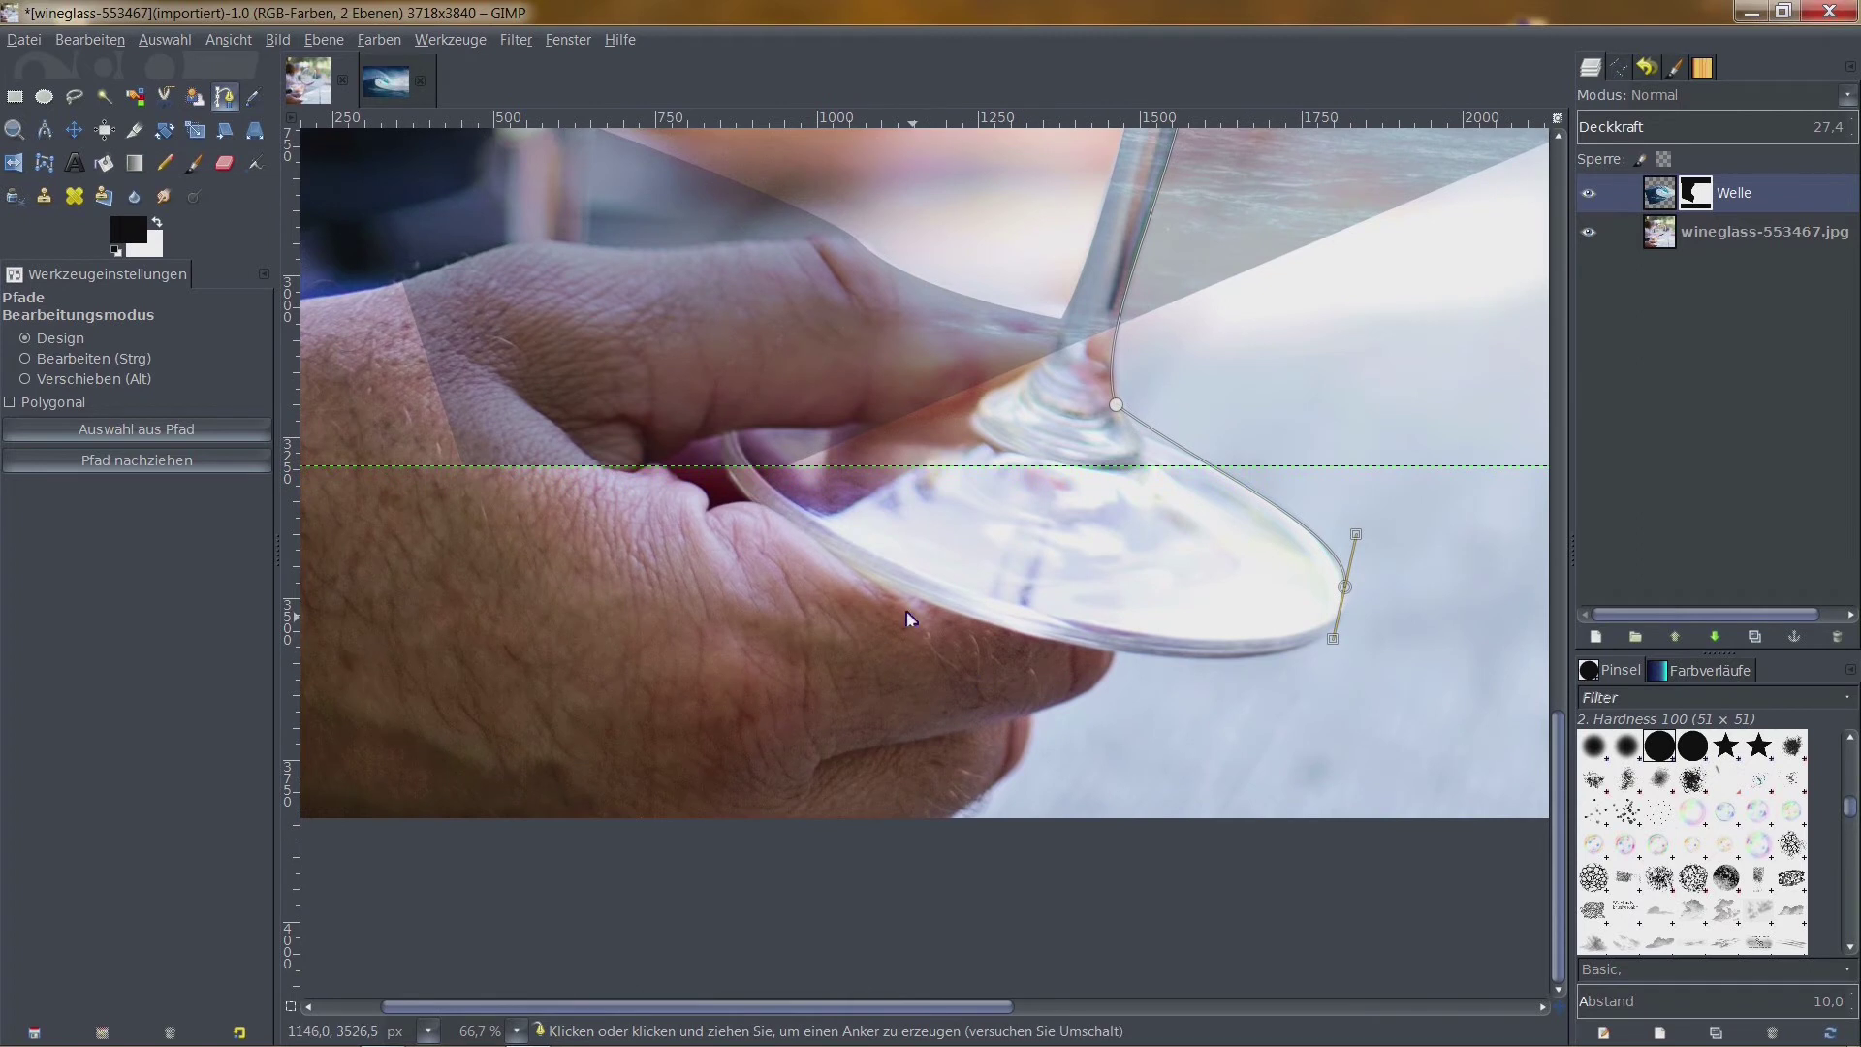
left_click(1115, 651)
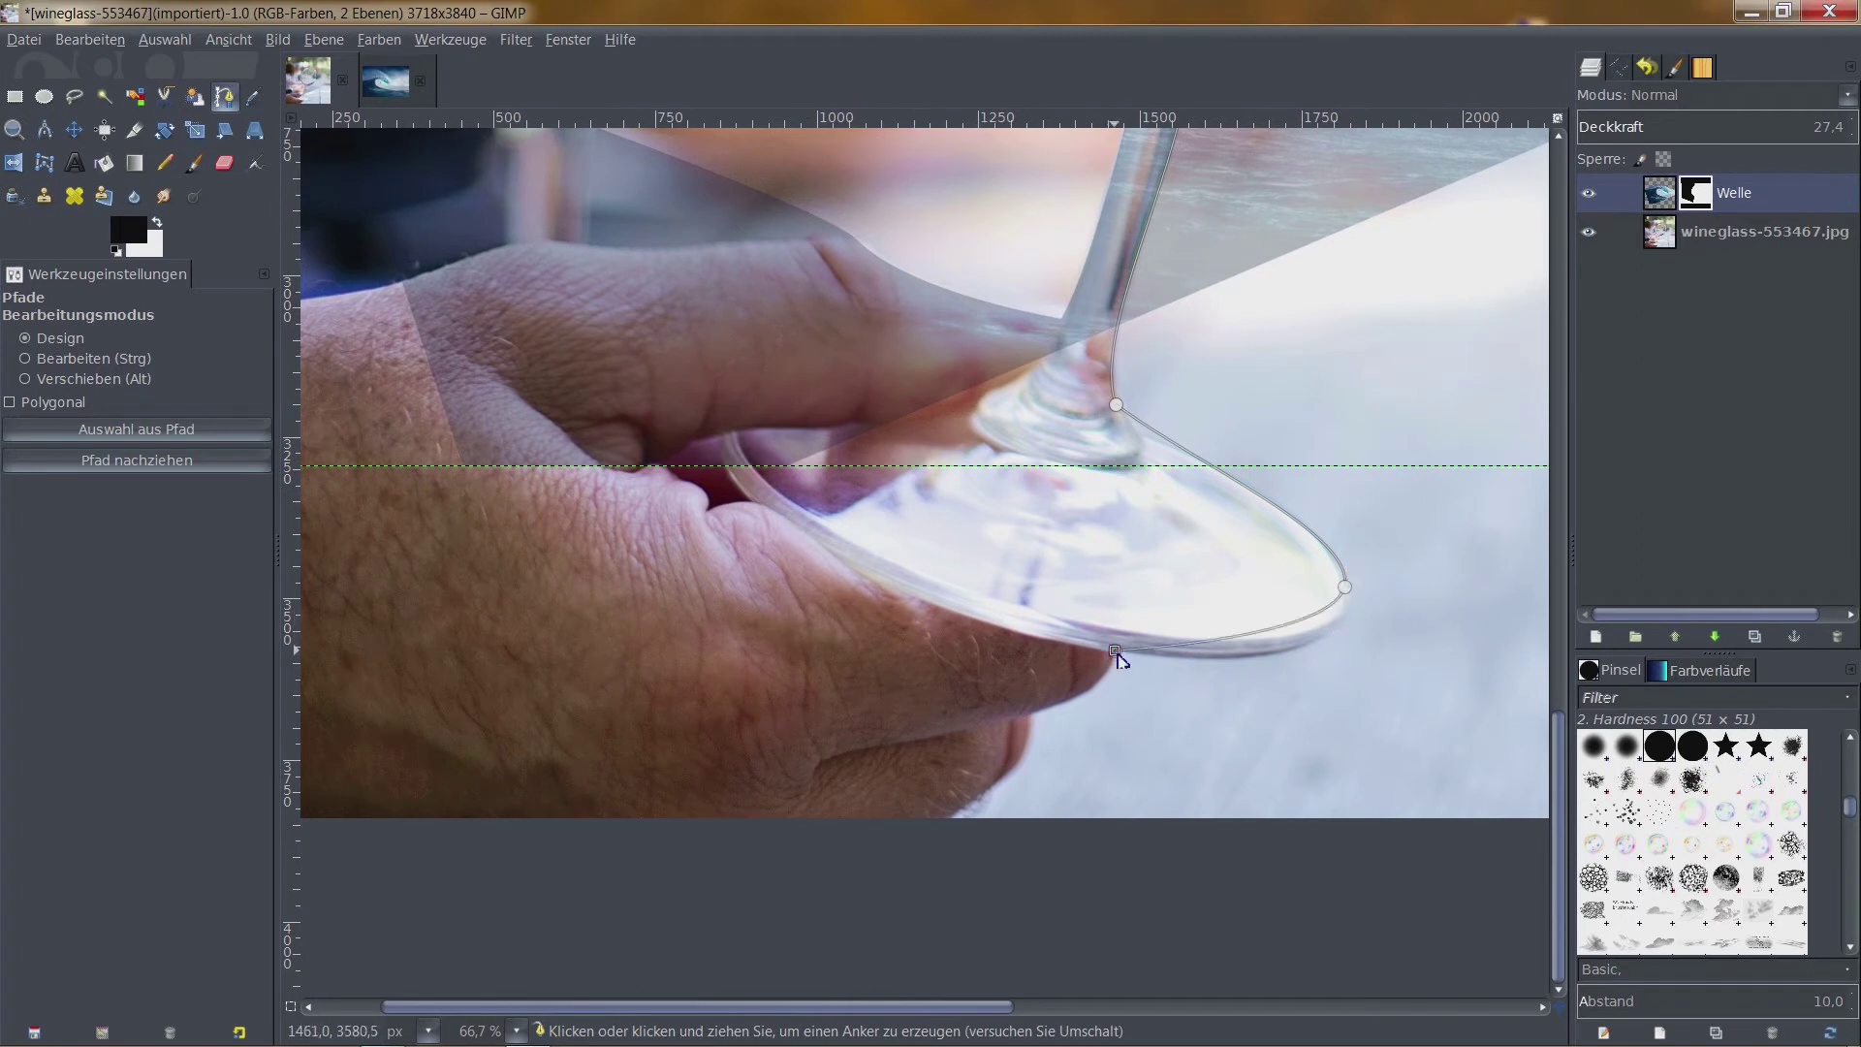
left_click_drag(1118, 659, 868, 655)
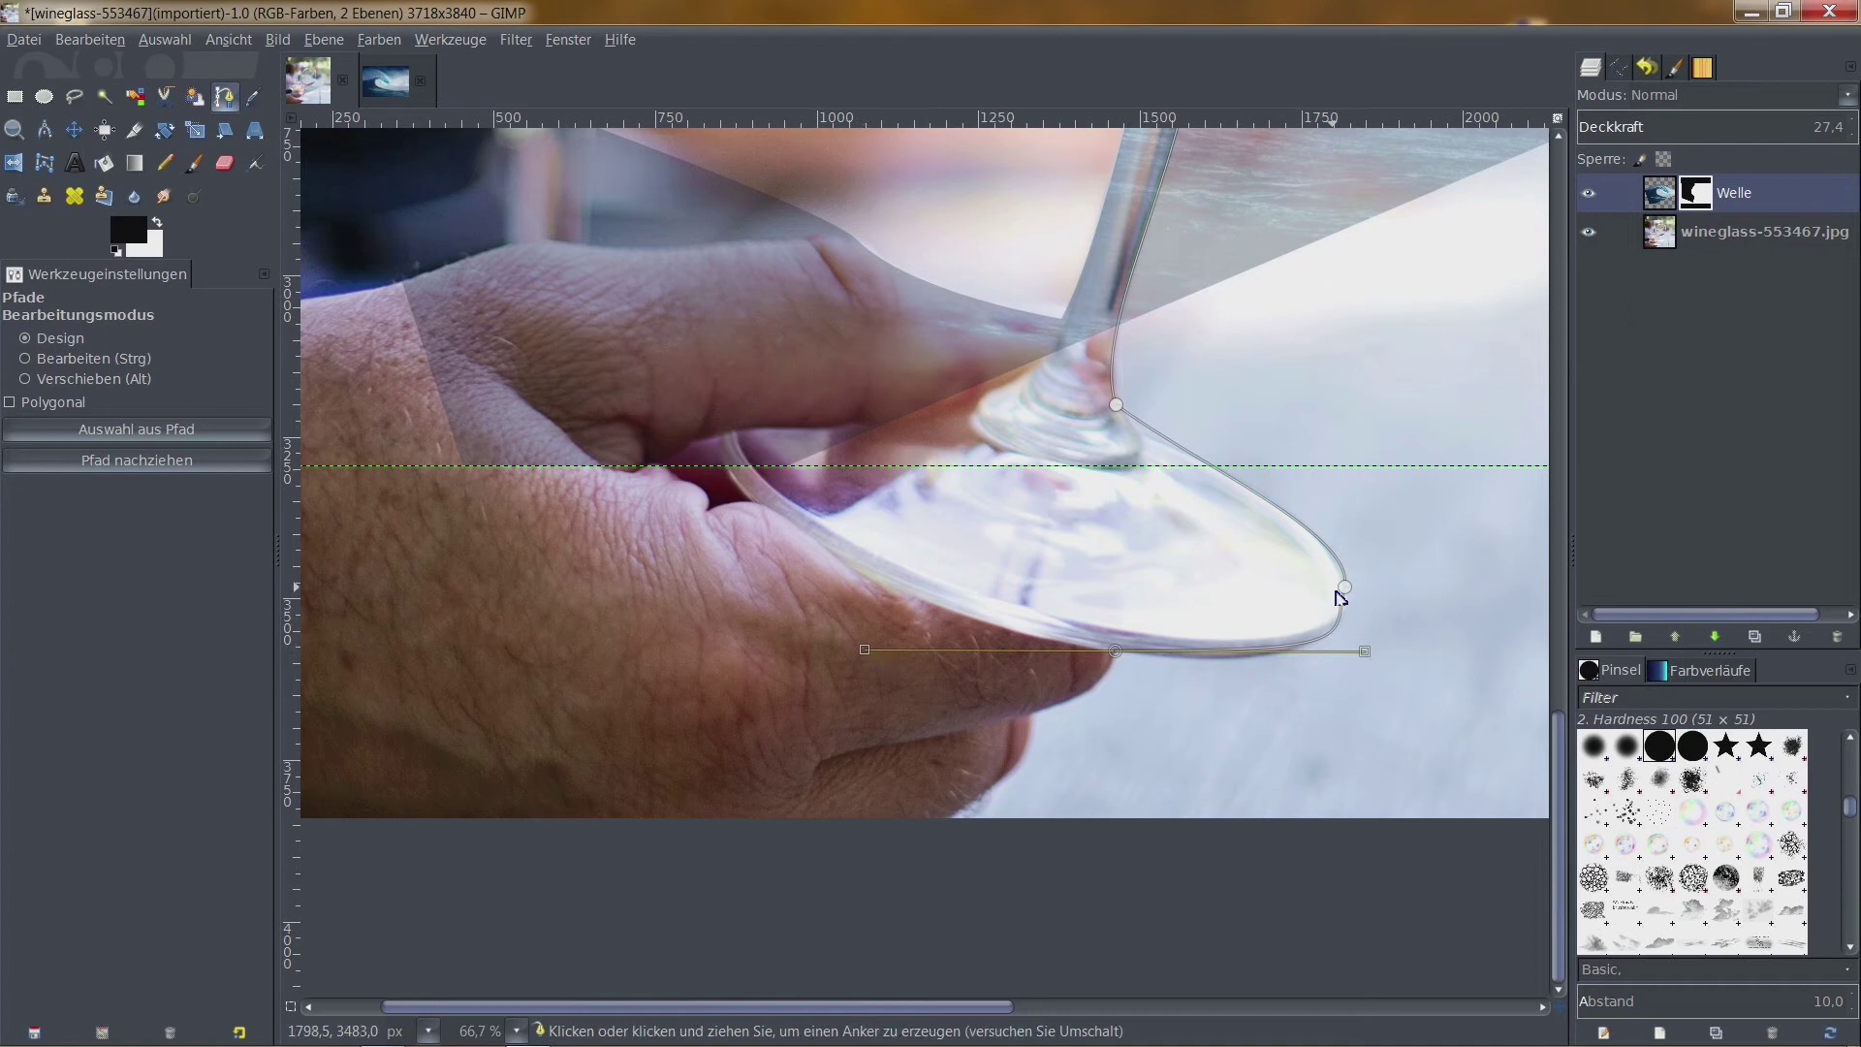
mouse_move(1344, 587)
left_mouse_down()
mouse_move(1348, 649)
mouse_move(1282, 679)
left_mouse_up()
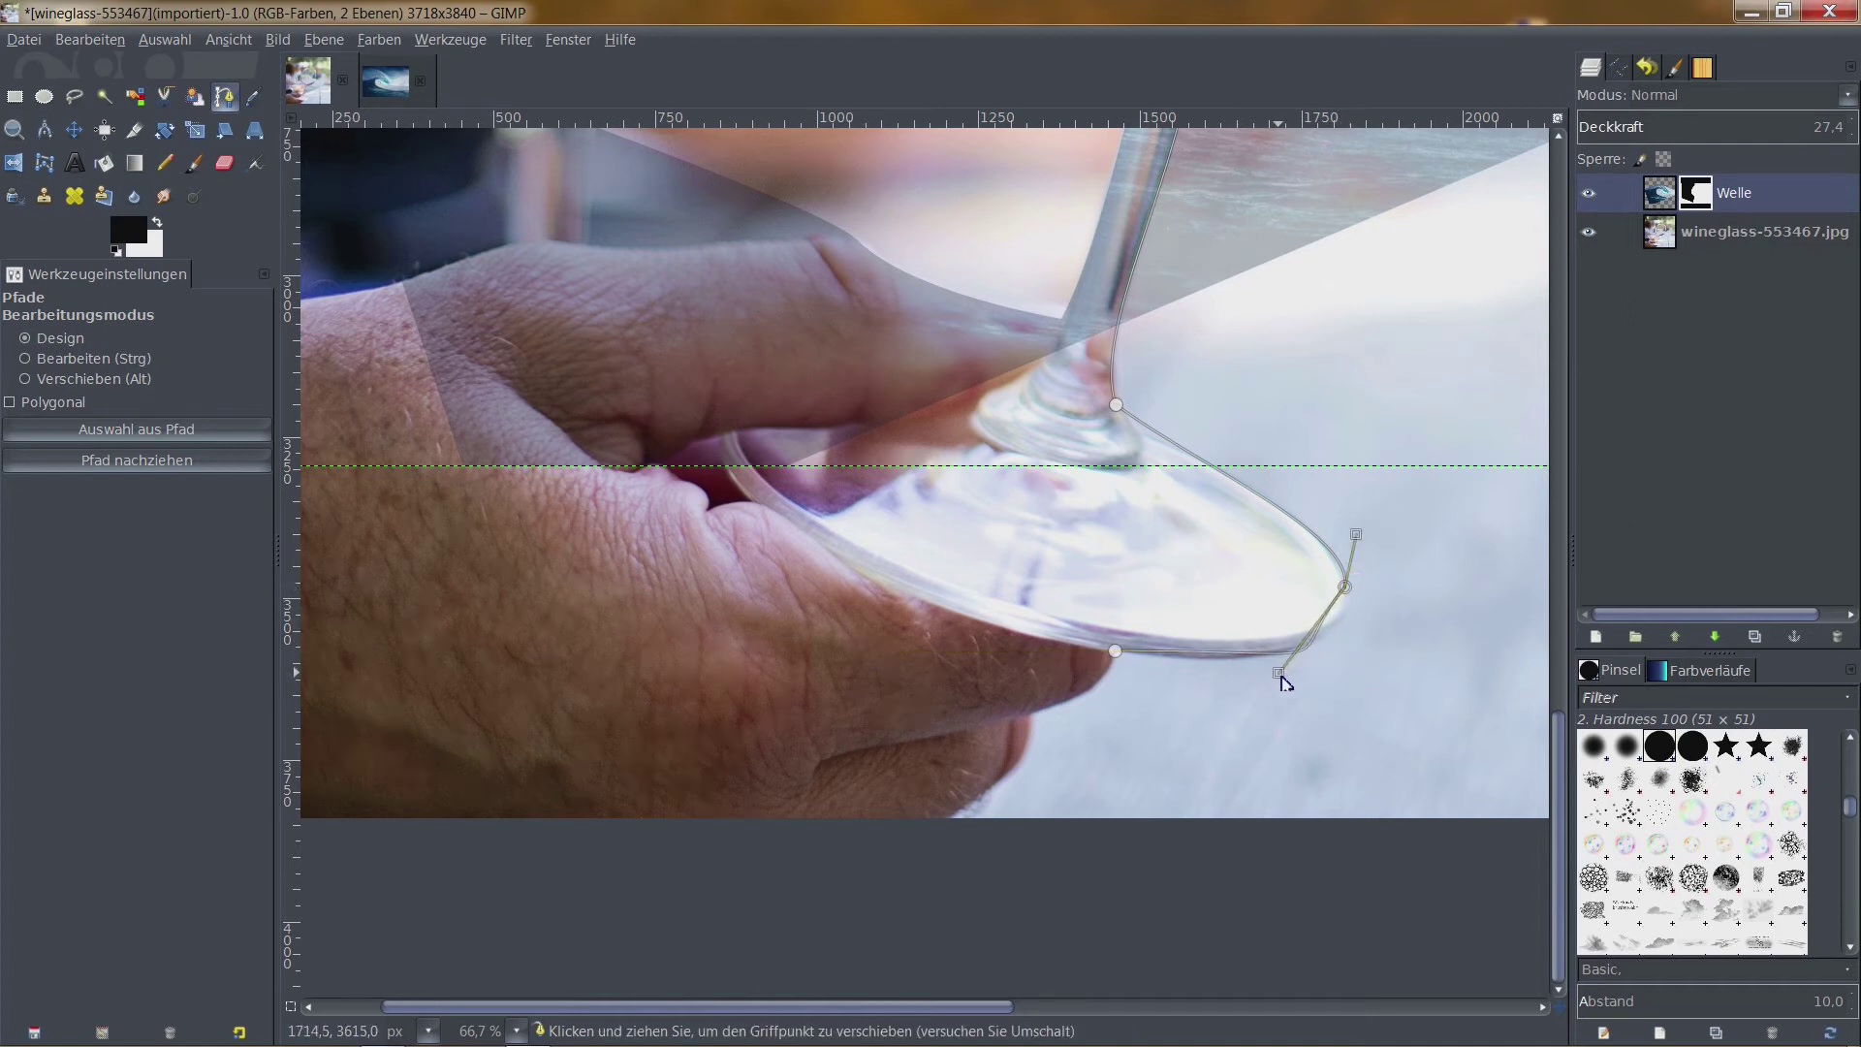
mouse_move(1345, 587)
left_mouse_down()
mouse_move(1349, 601)
mouse_move(1356, 534)
left_mouse_up()
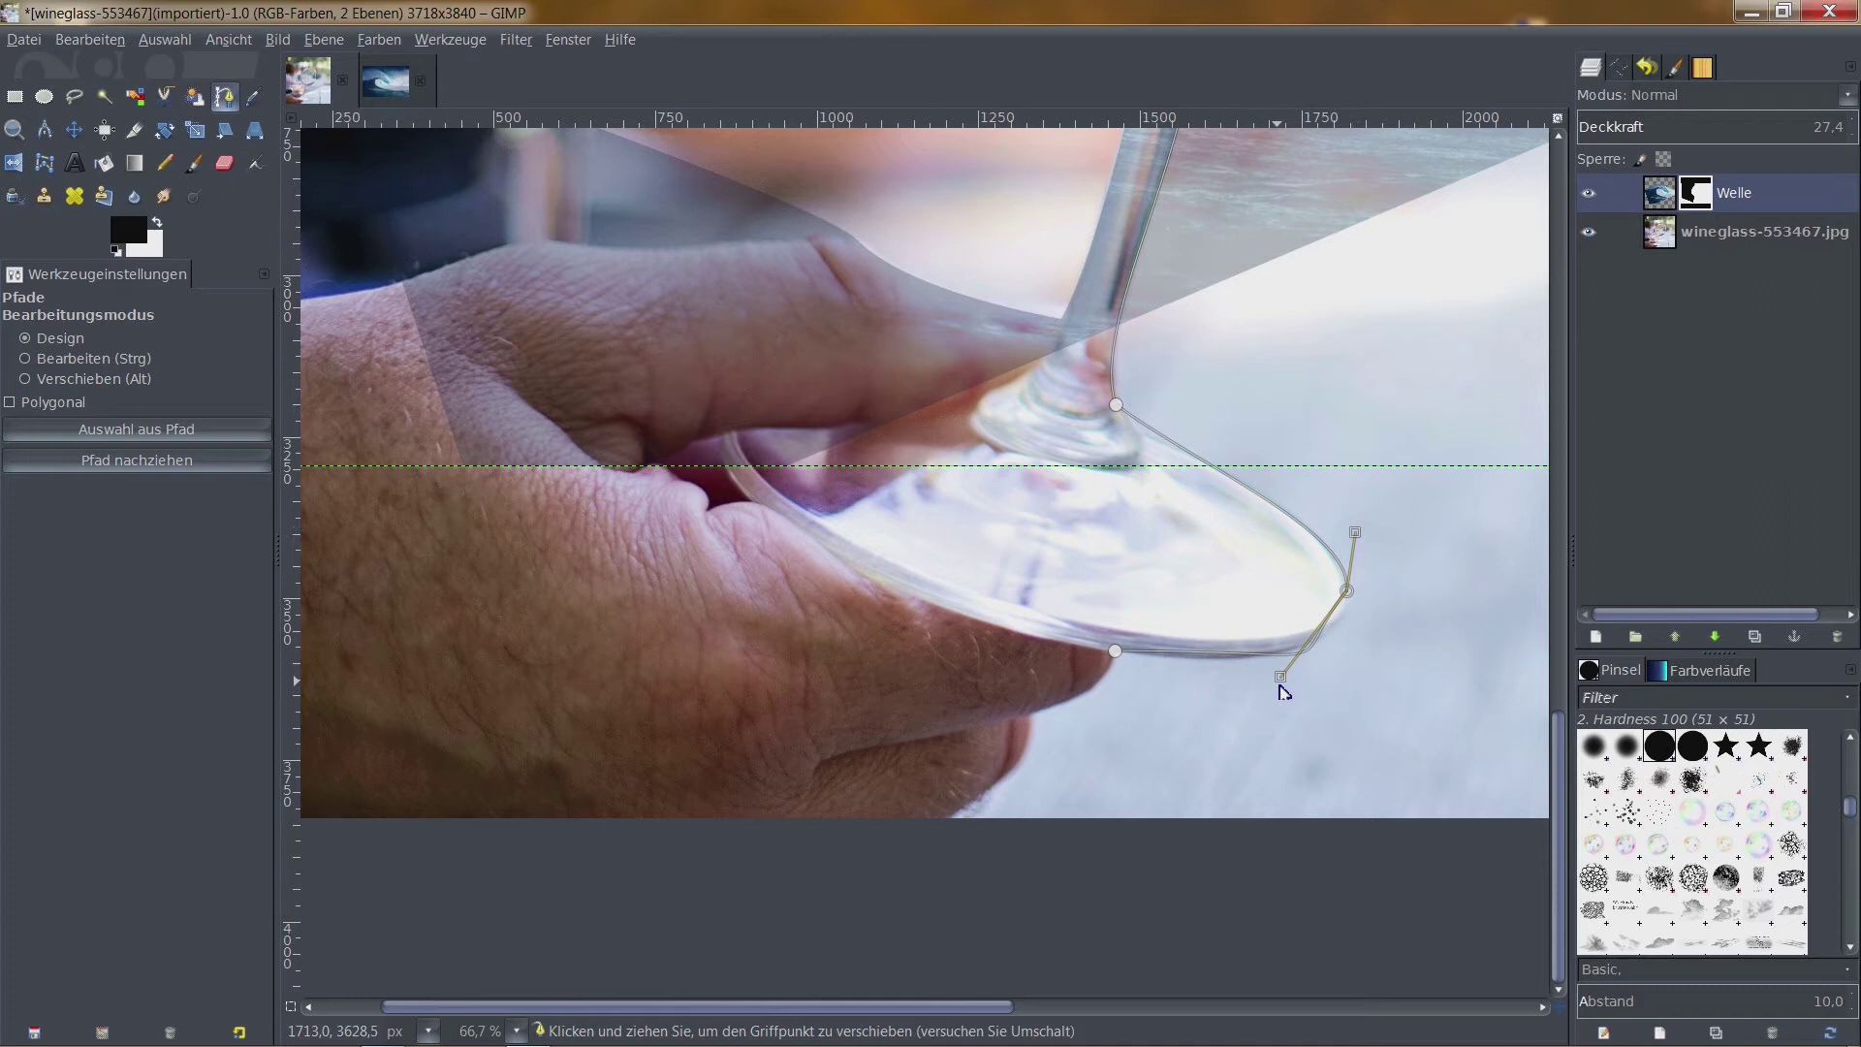
mouse_move(1282, 678)
left_mouse_down()
mouse_move(1333, 647)
mouse_move(1296, 683)
left_mouse_up()
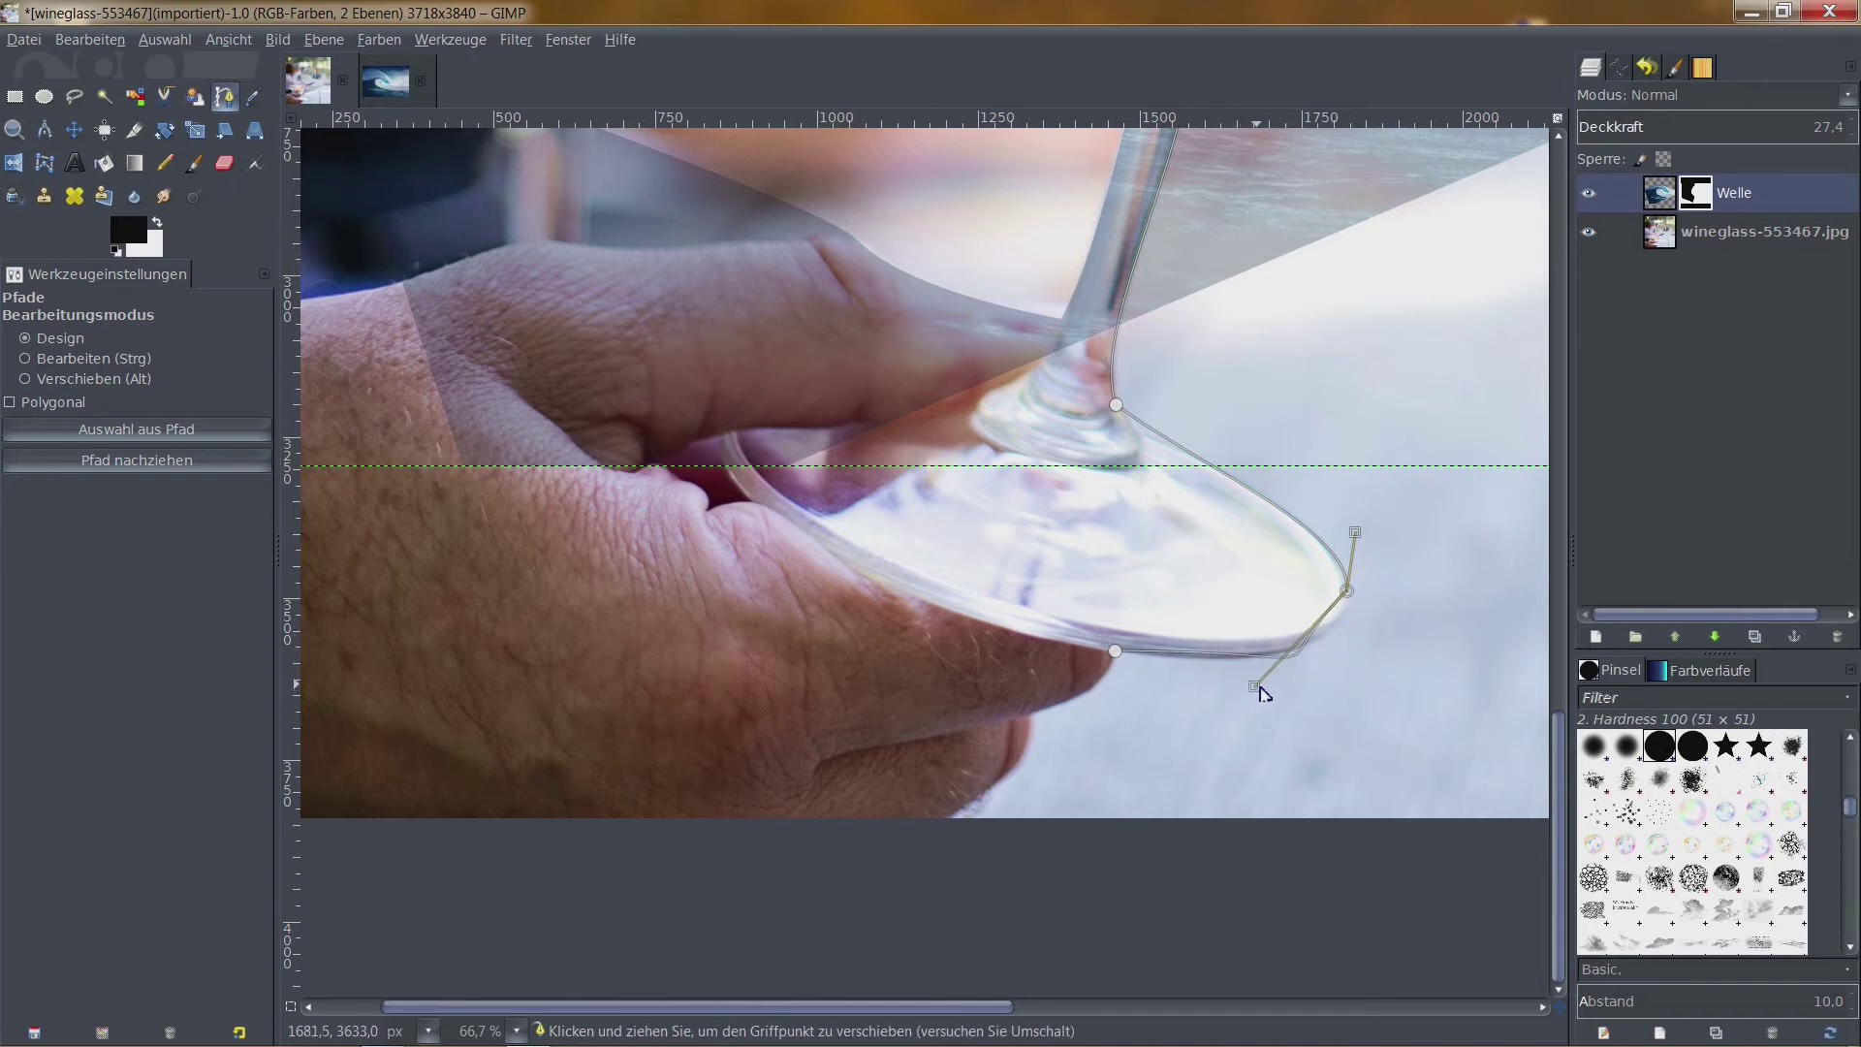
Adjust the foot anchors and handles so the curve hugs the foot's right tip and underside
mouse_move(1115, 651)
left_mouse_down()
mouse_move(1110, 678)
mouse_move(1016, 713)
left_mouse_up()
left_click(1347, 591)
mouse_move(1351, 598)
left_mouse_down()
mouse_move(1352, 622)
mouse_move(1349, 528)
left_mouse_up()
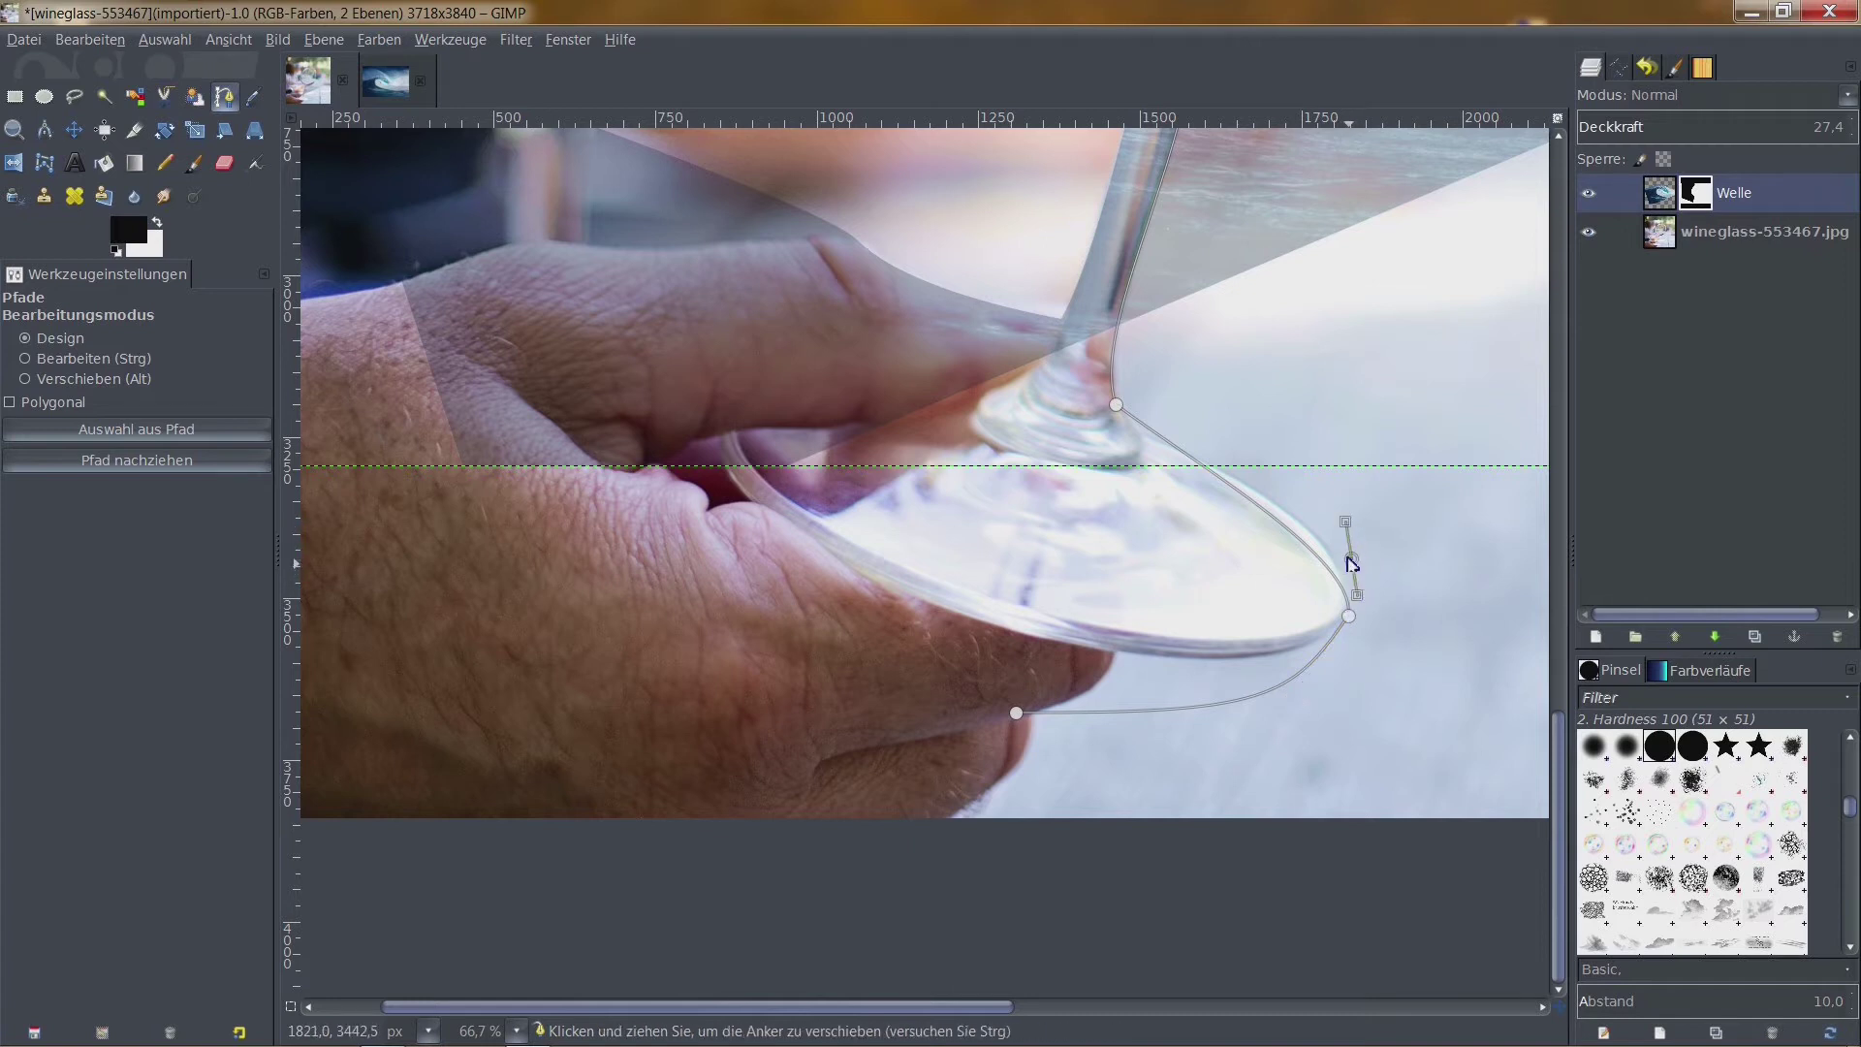
key("ctrl+z")
left_click(1349, 617)
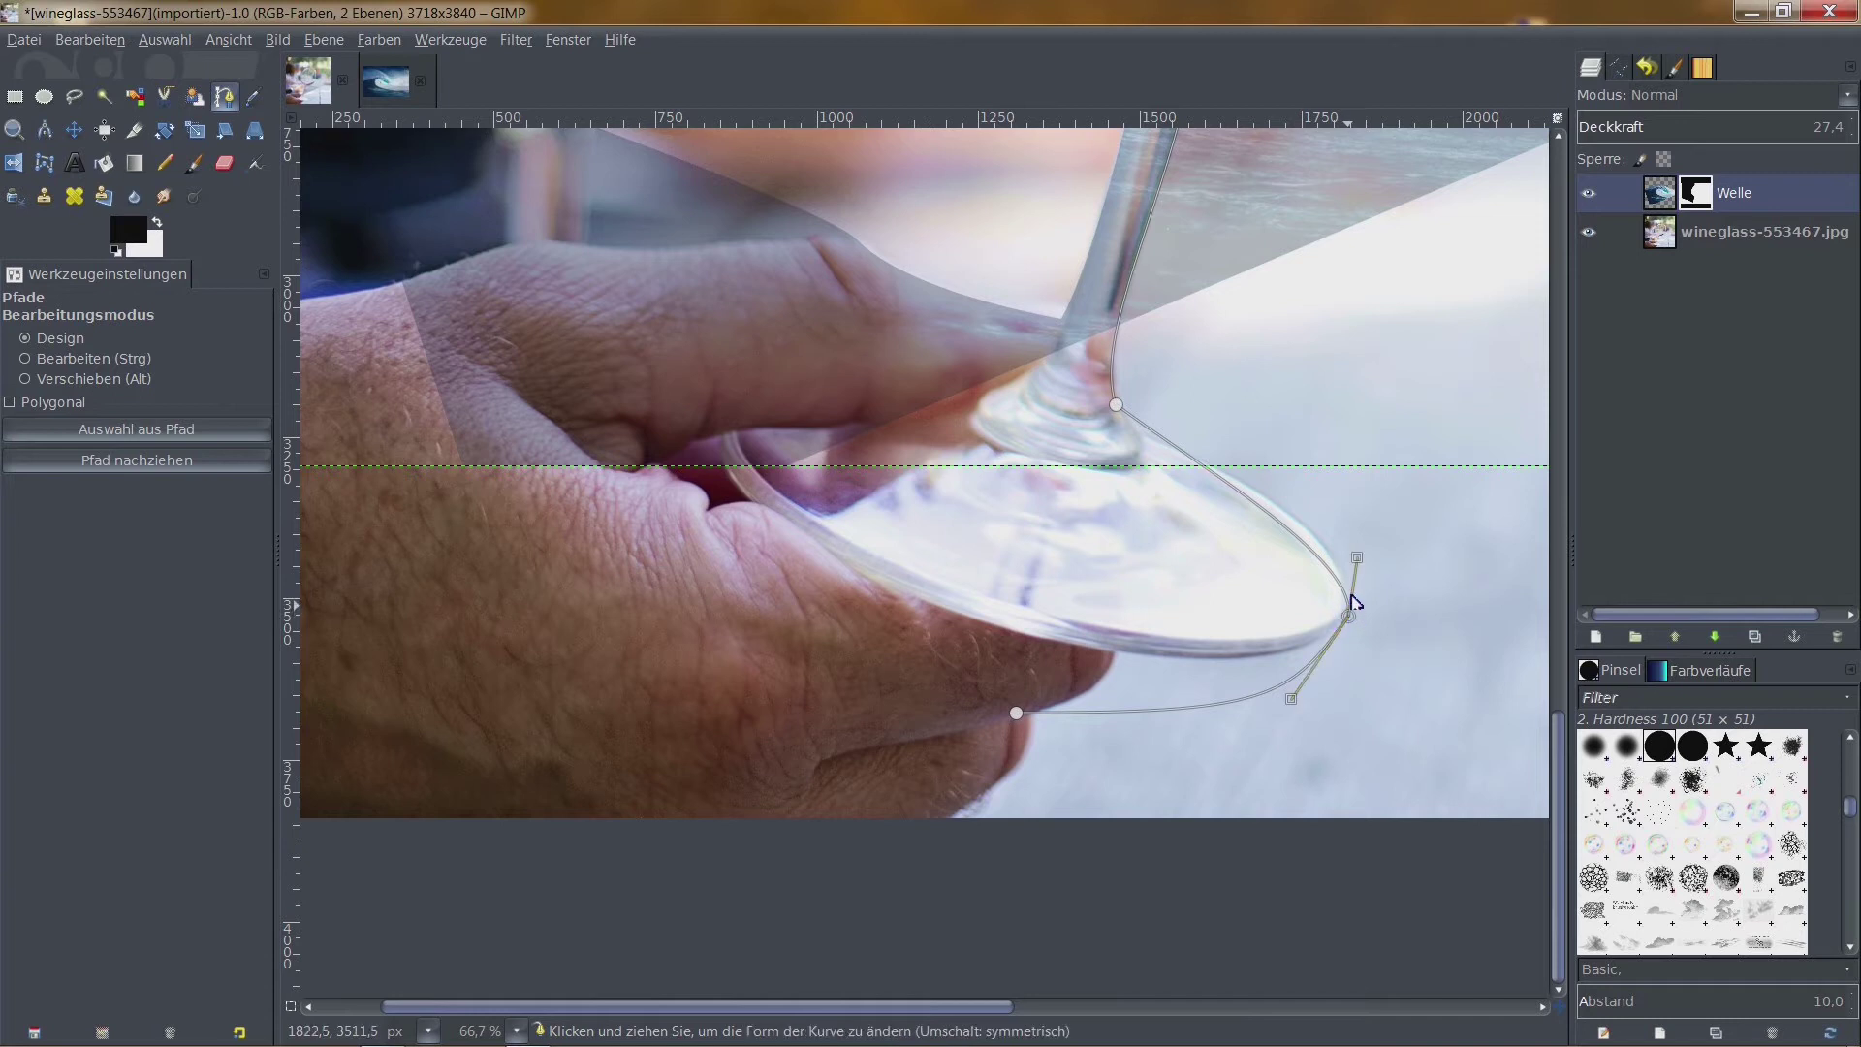
left_click_drag(1358, 559, 1347, 512)
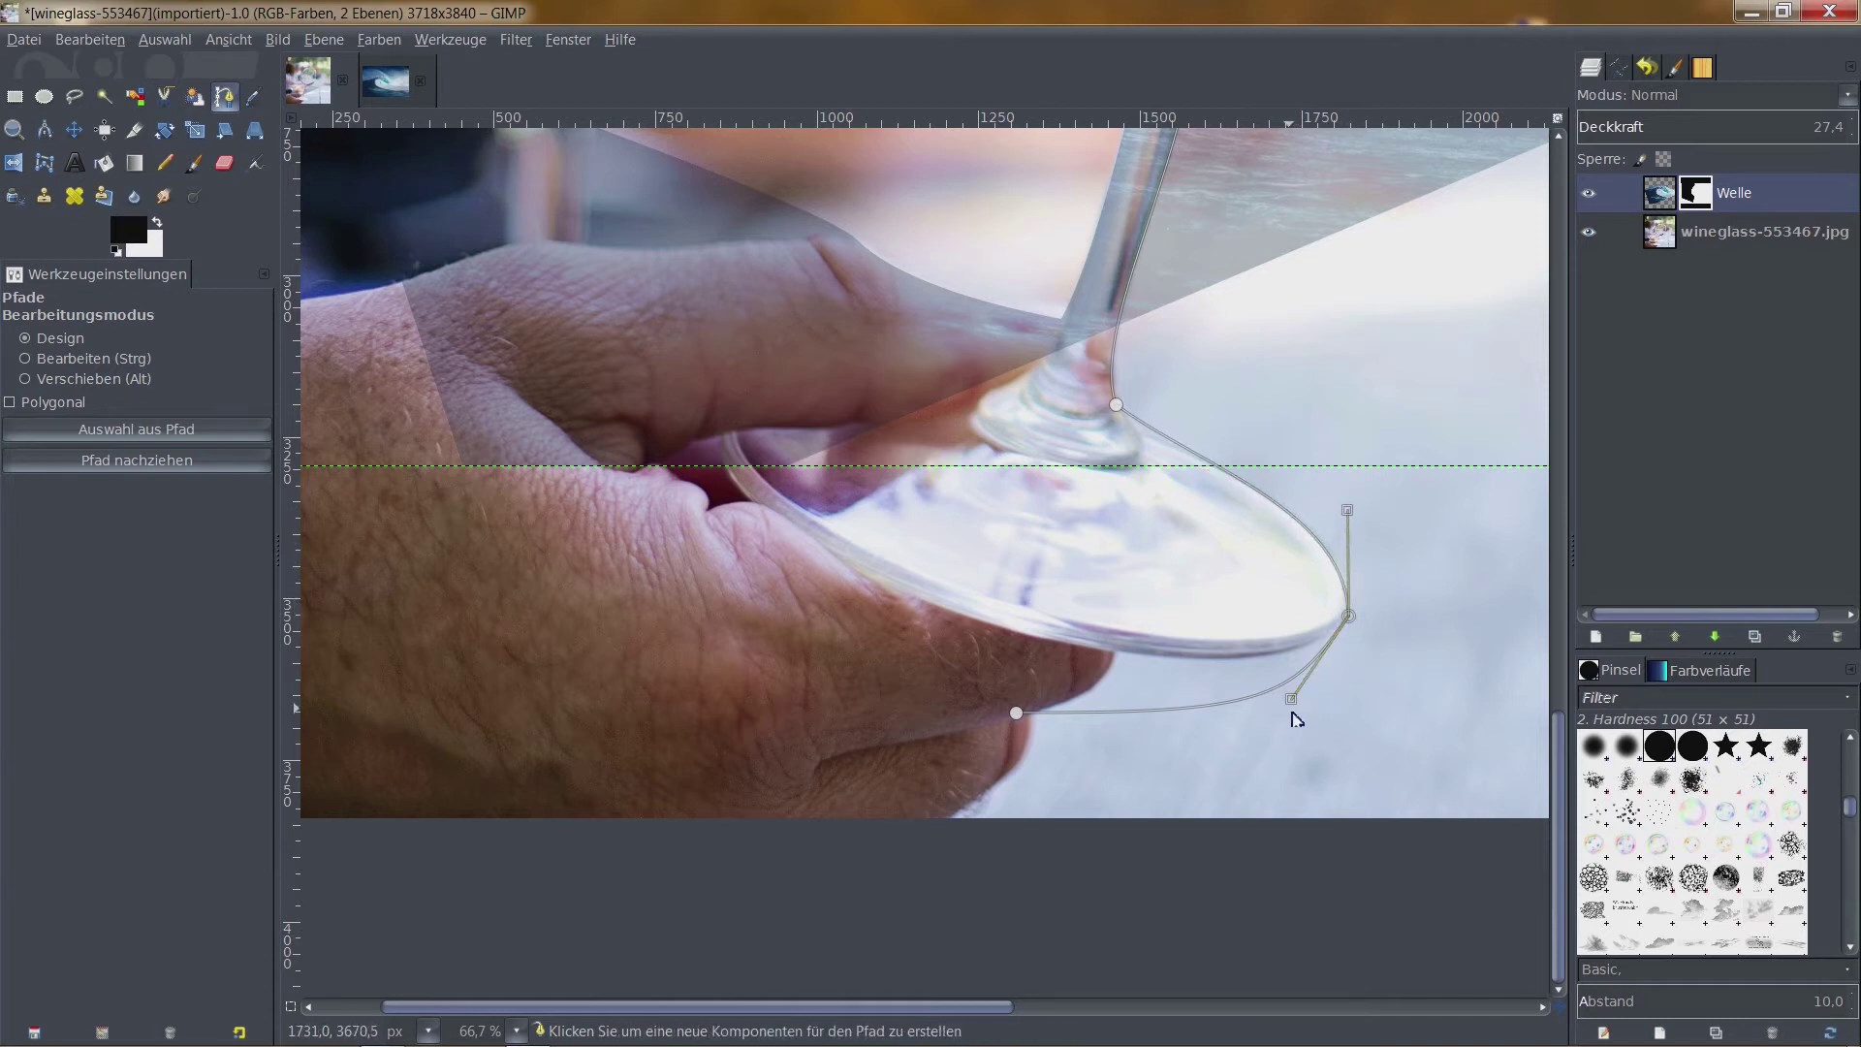
mouse_move(1290, 708)
left_mouse_down()
mouse_move(1257, 712)
mouse_move(1327, 651)
left_mouse_up()
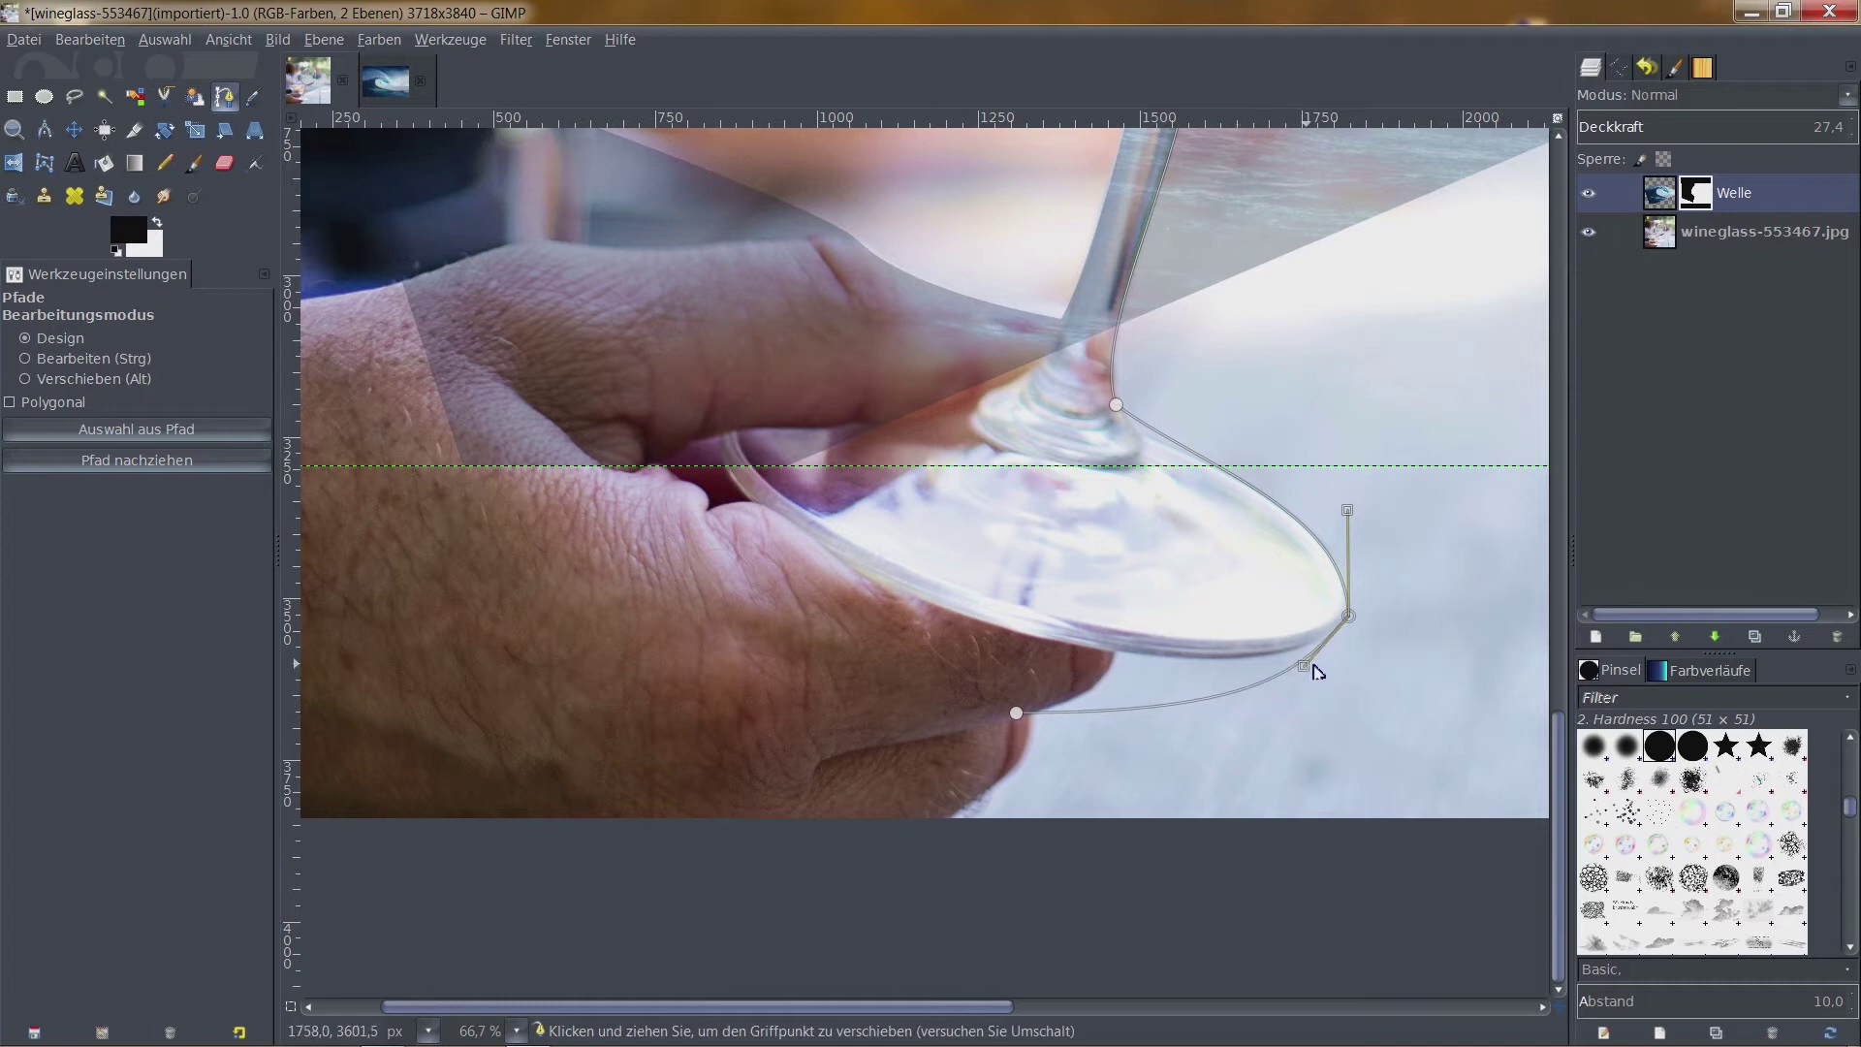
left_click_drag(1019, 719, 1117, 658)
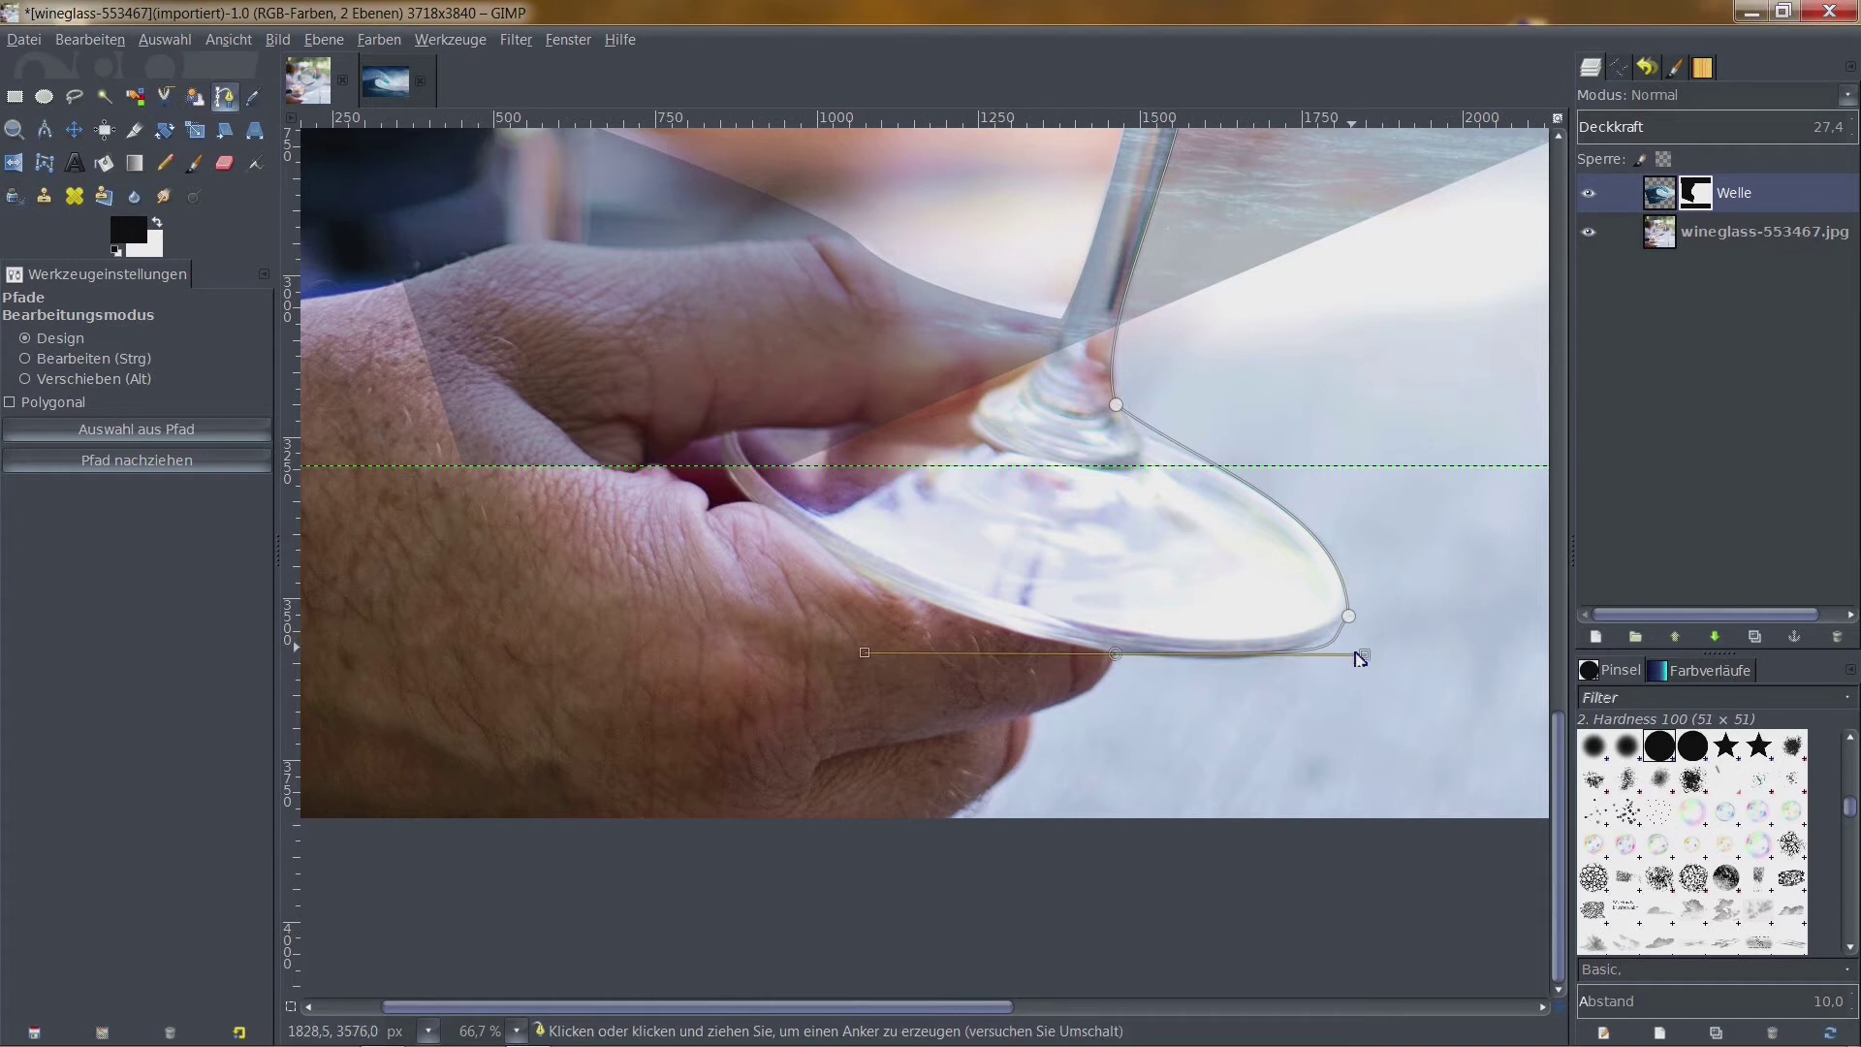
left_click_drag(1365, 656, 1261, 676)
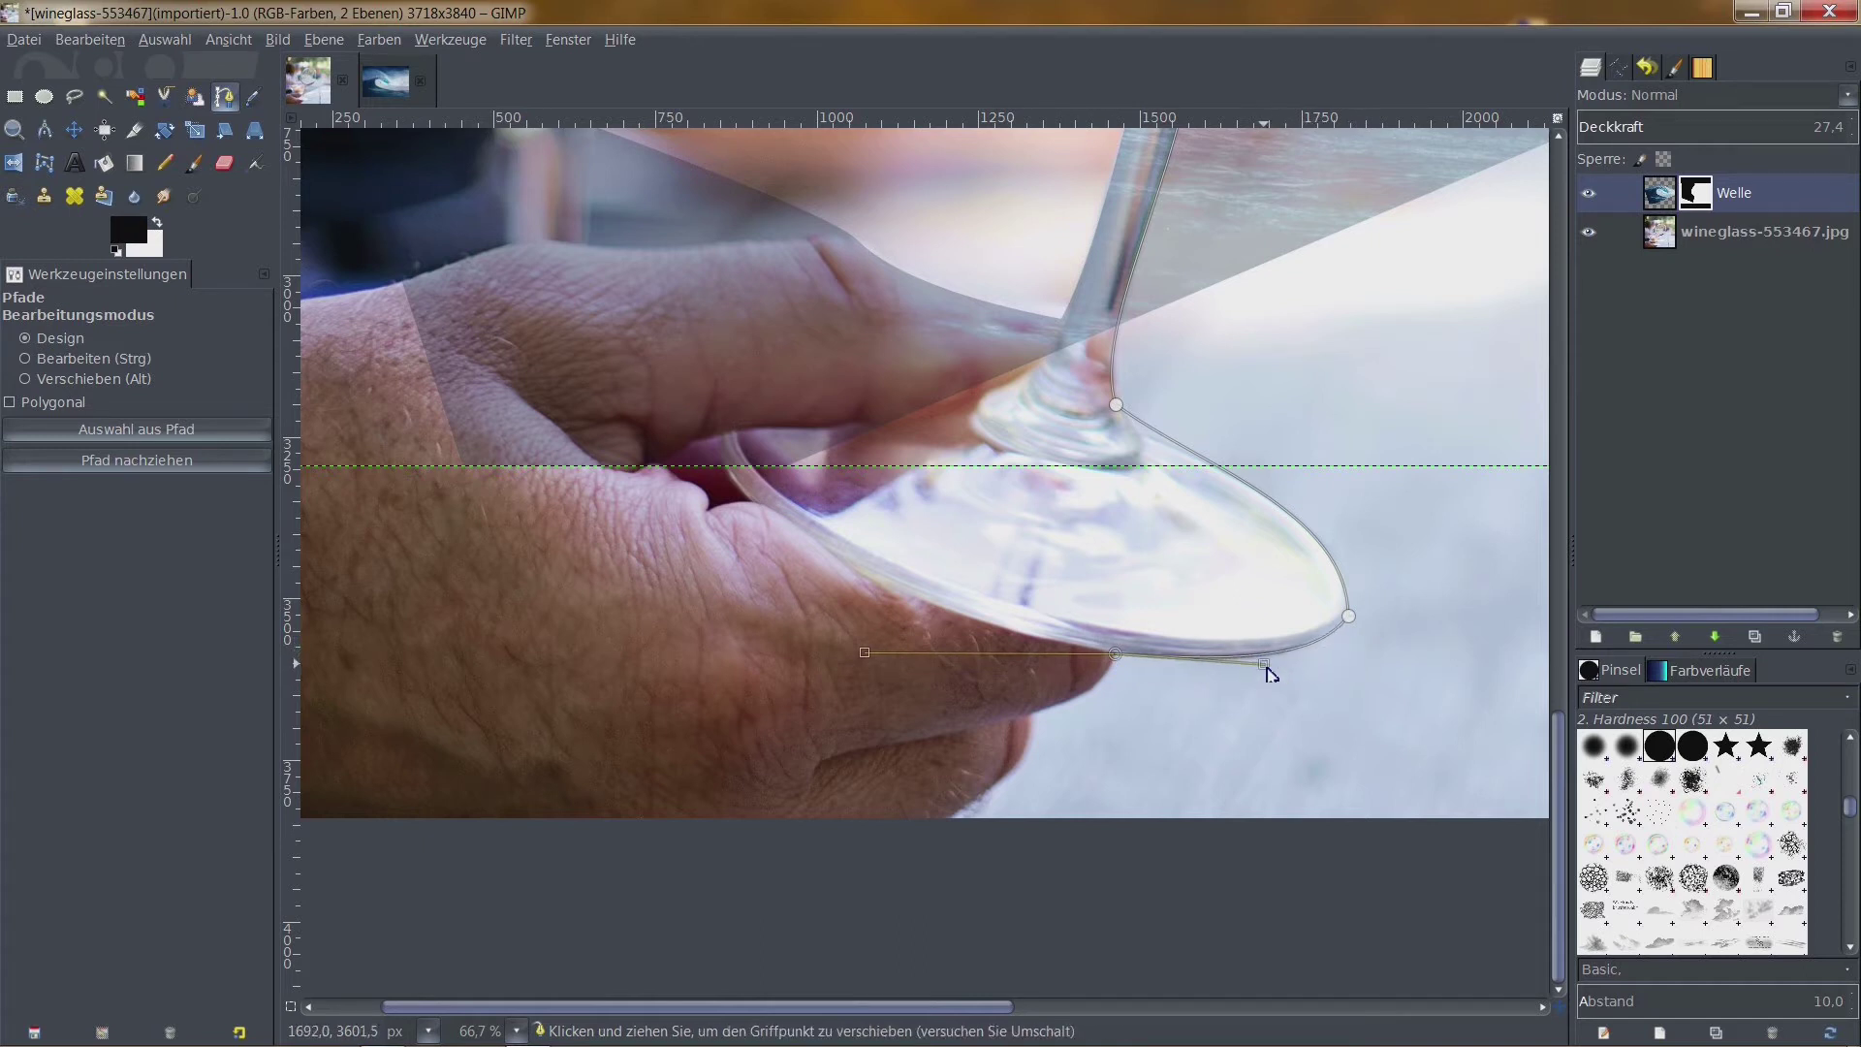
scroll(1262, 676, "left", 3)
Extend the path with anchors along the foot, below the glass, and outside the upper right
scroll(1434, 623, "down", 2)
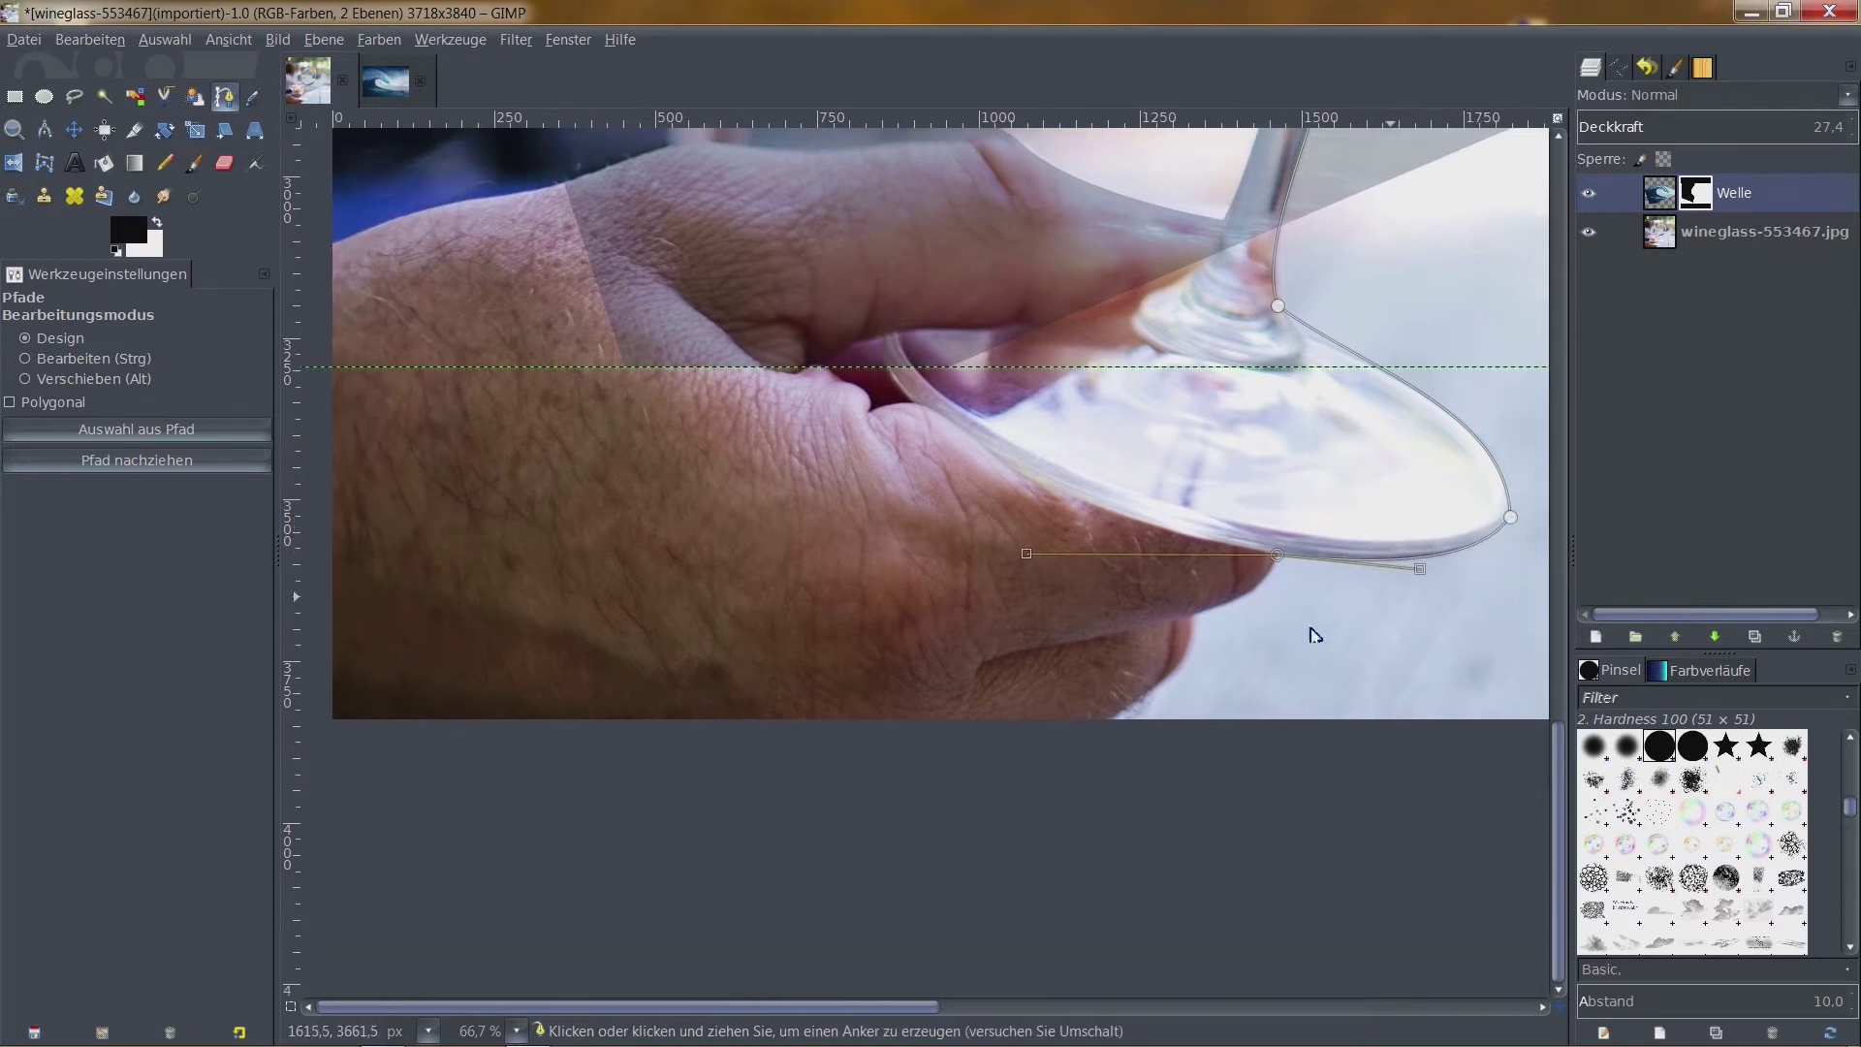
mouse_move(1024, 560)
left_mouse_down()
mouse_move(1296, 580)
mouse_move(1277, 591)
left_mouse_up()
scroll(1263, 639, "down", 2)
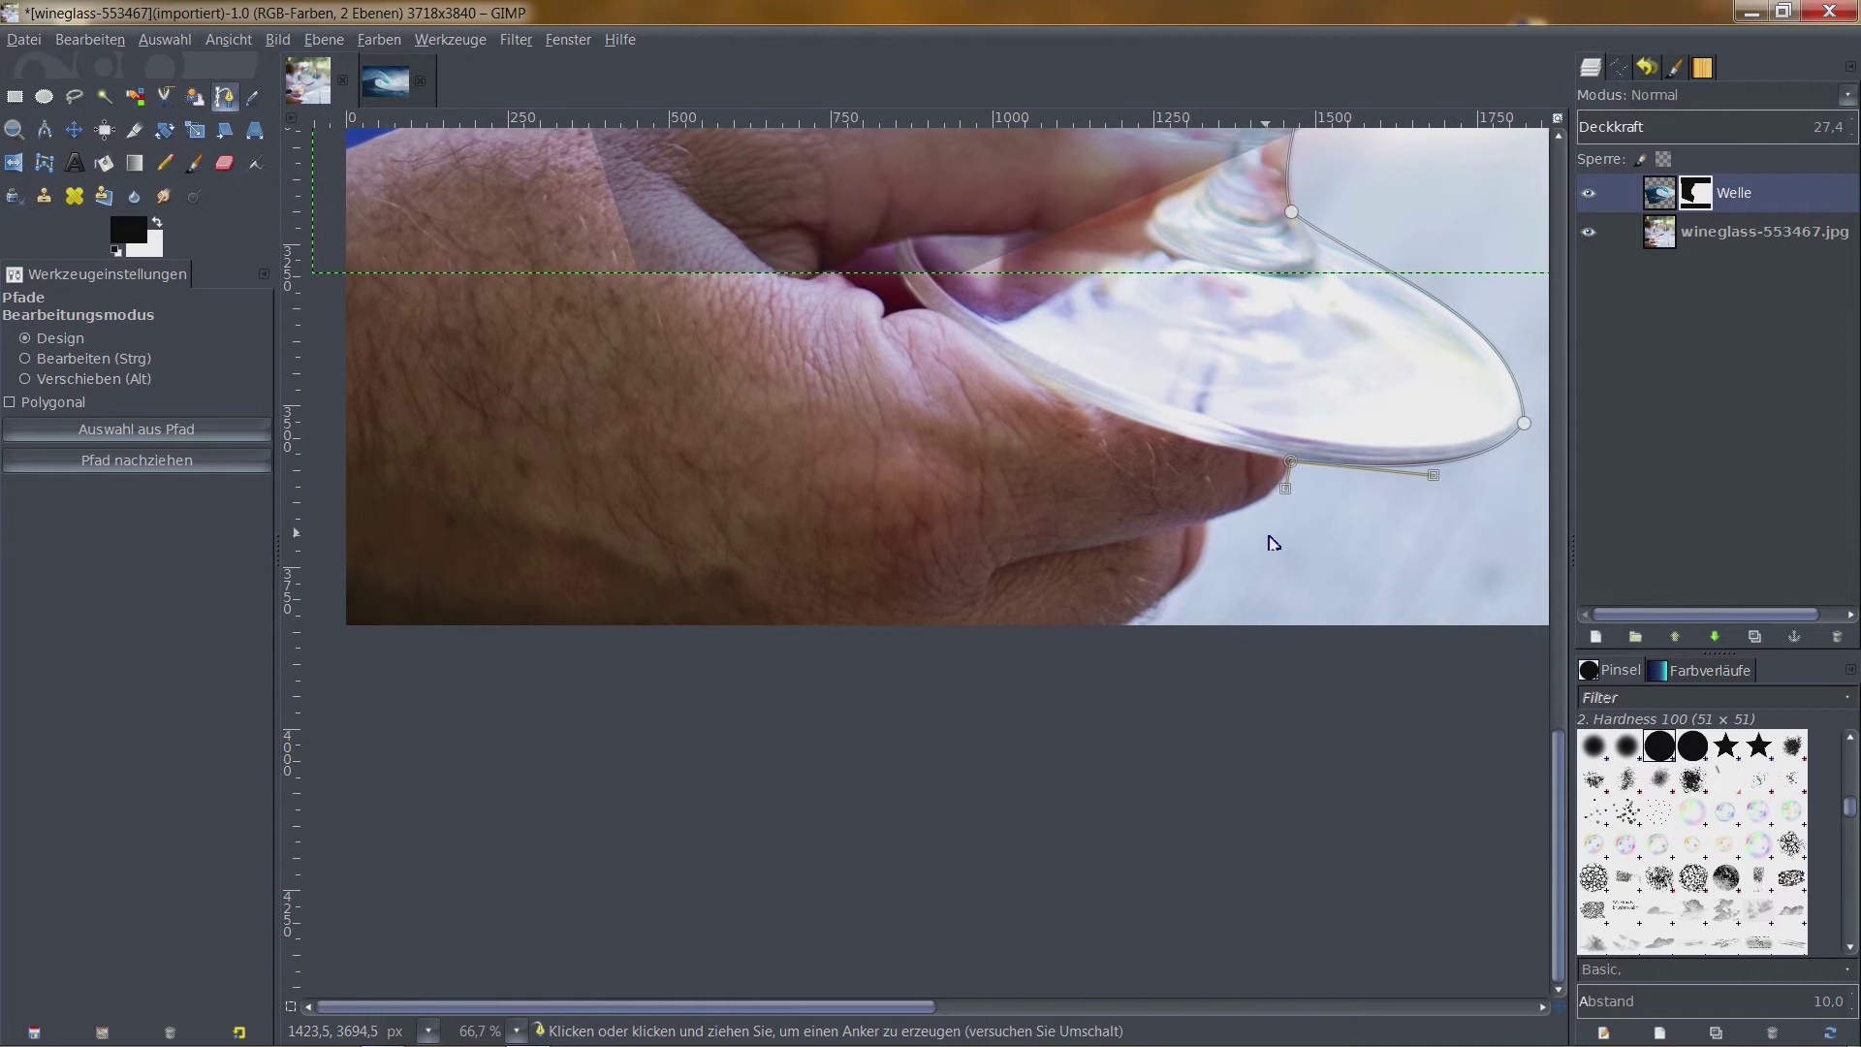
left_click_drag(1232, 635, 1269, 705)
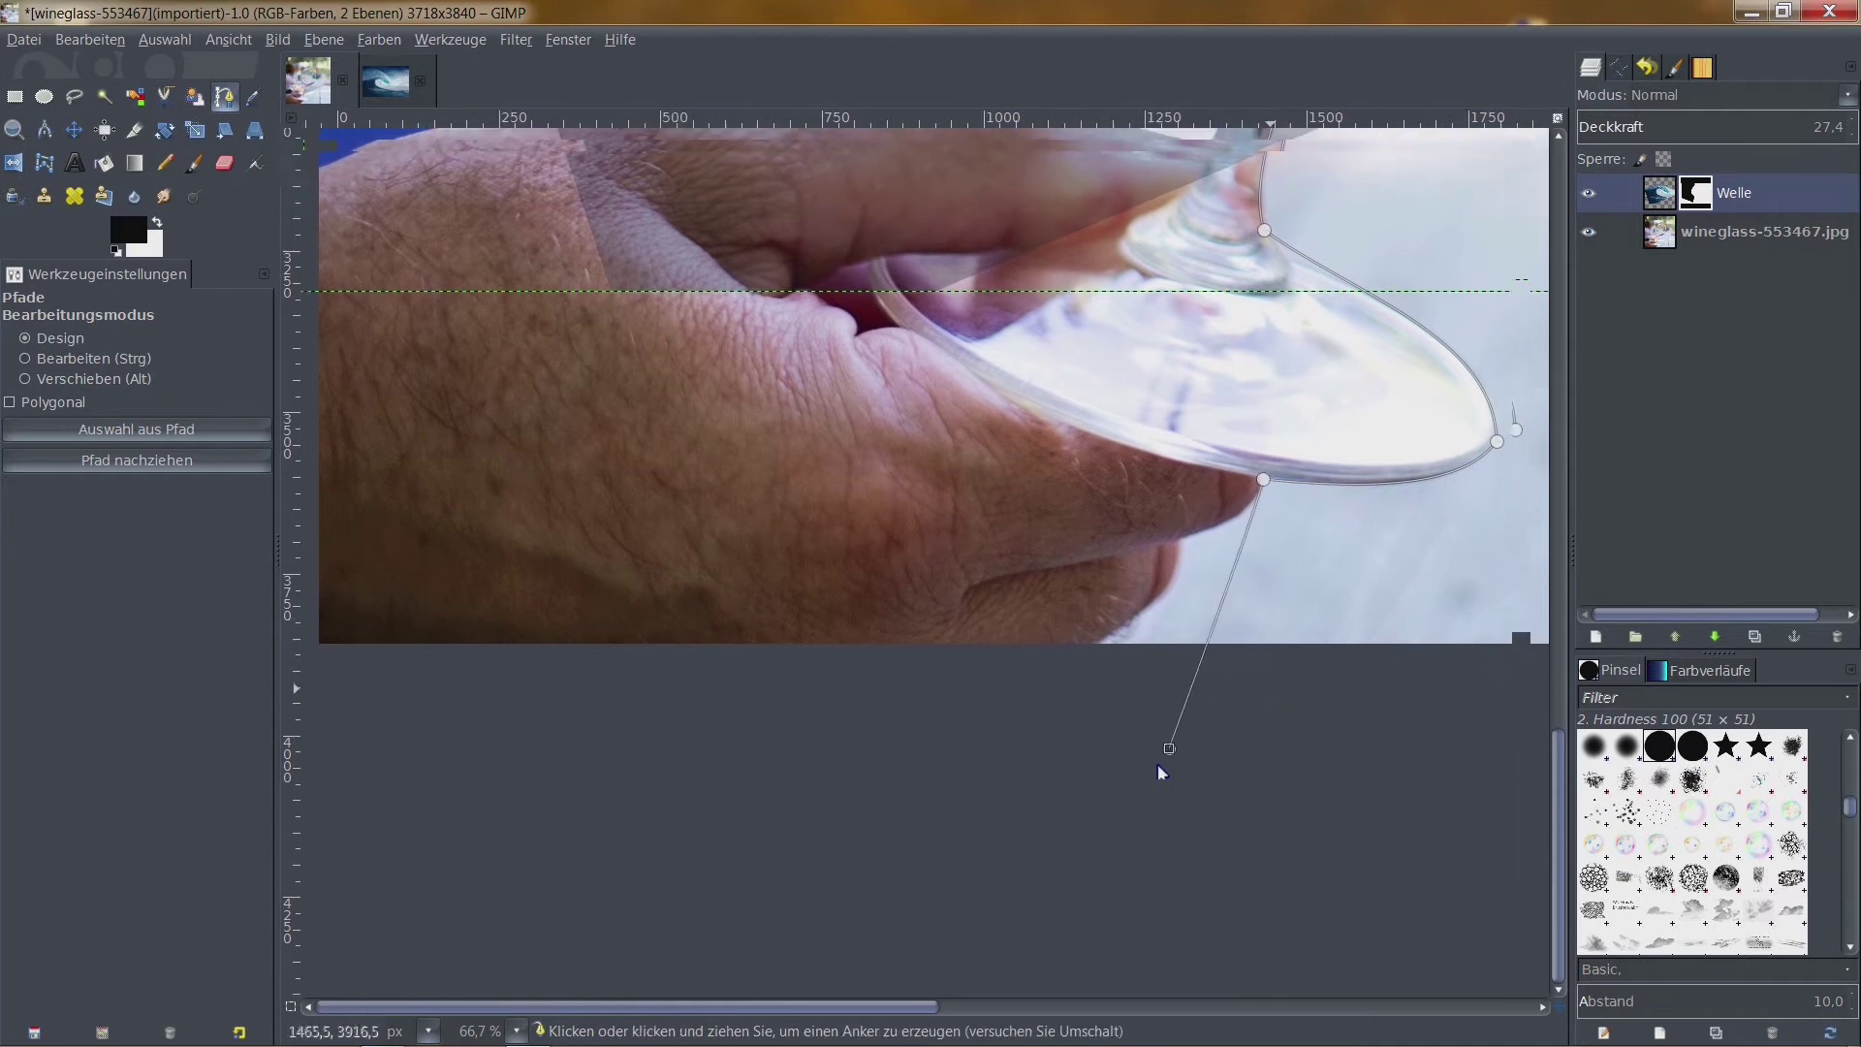
scroll(1265, 630, "down", 8)
scroll(1163, 630, "right", 10)
scroll(1115, 678, "up", 5)
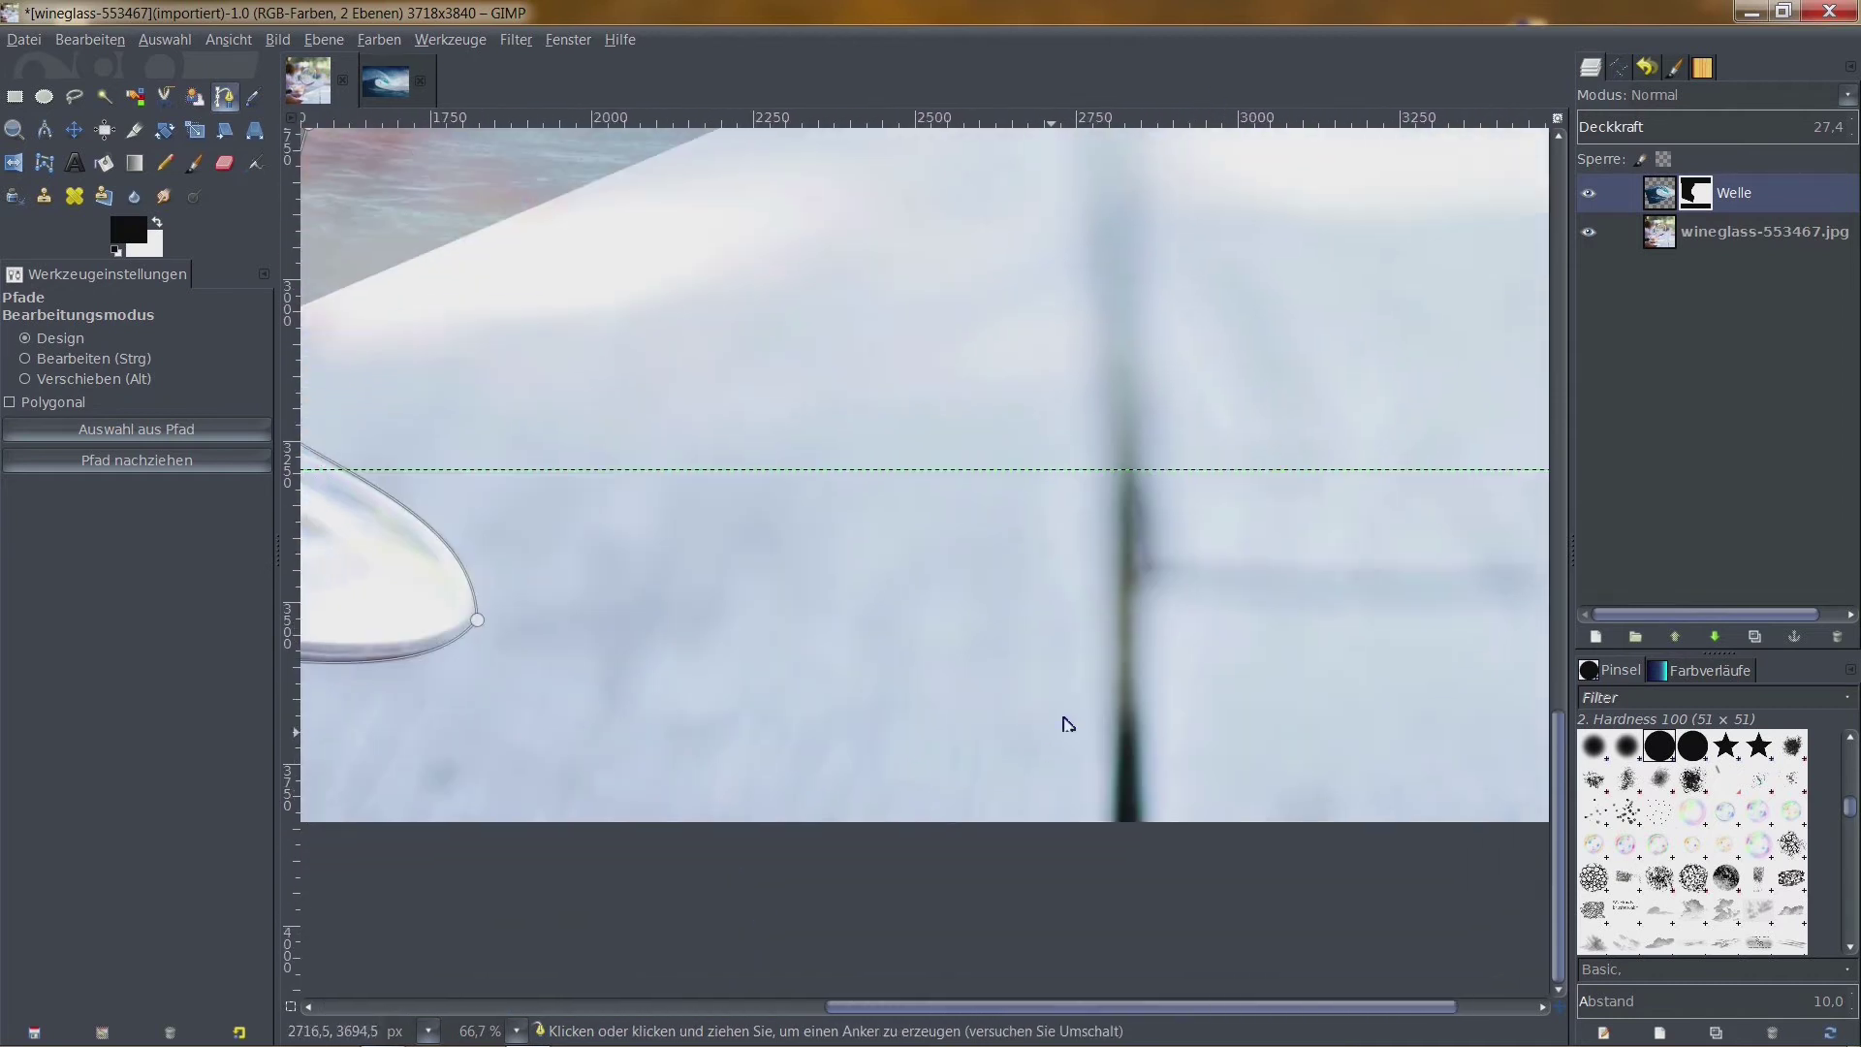
scroll(985, 506, "right", 4)
scroll(976, 433, "right", 3)
scroll(976, 433, "down", 1)
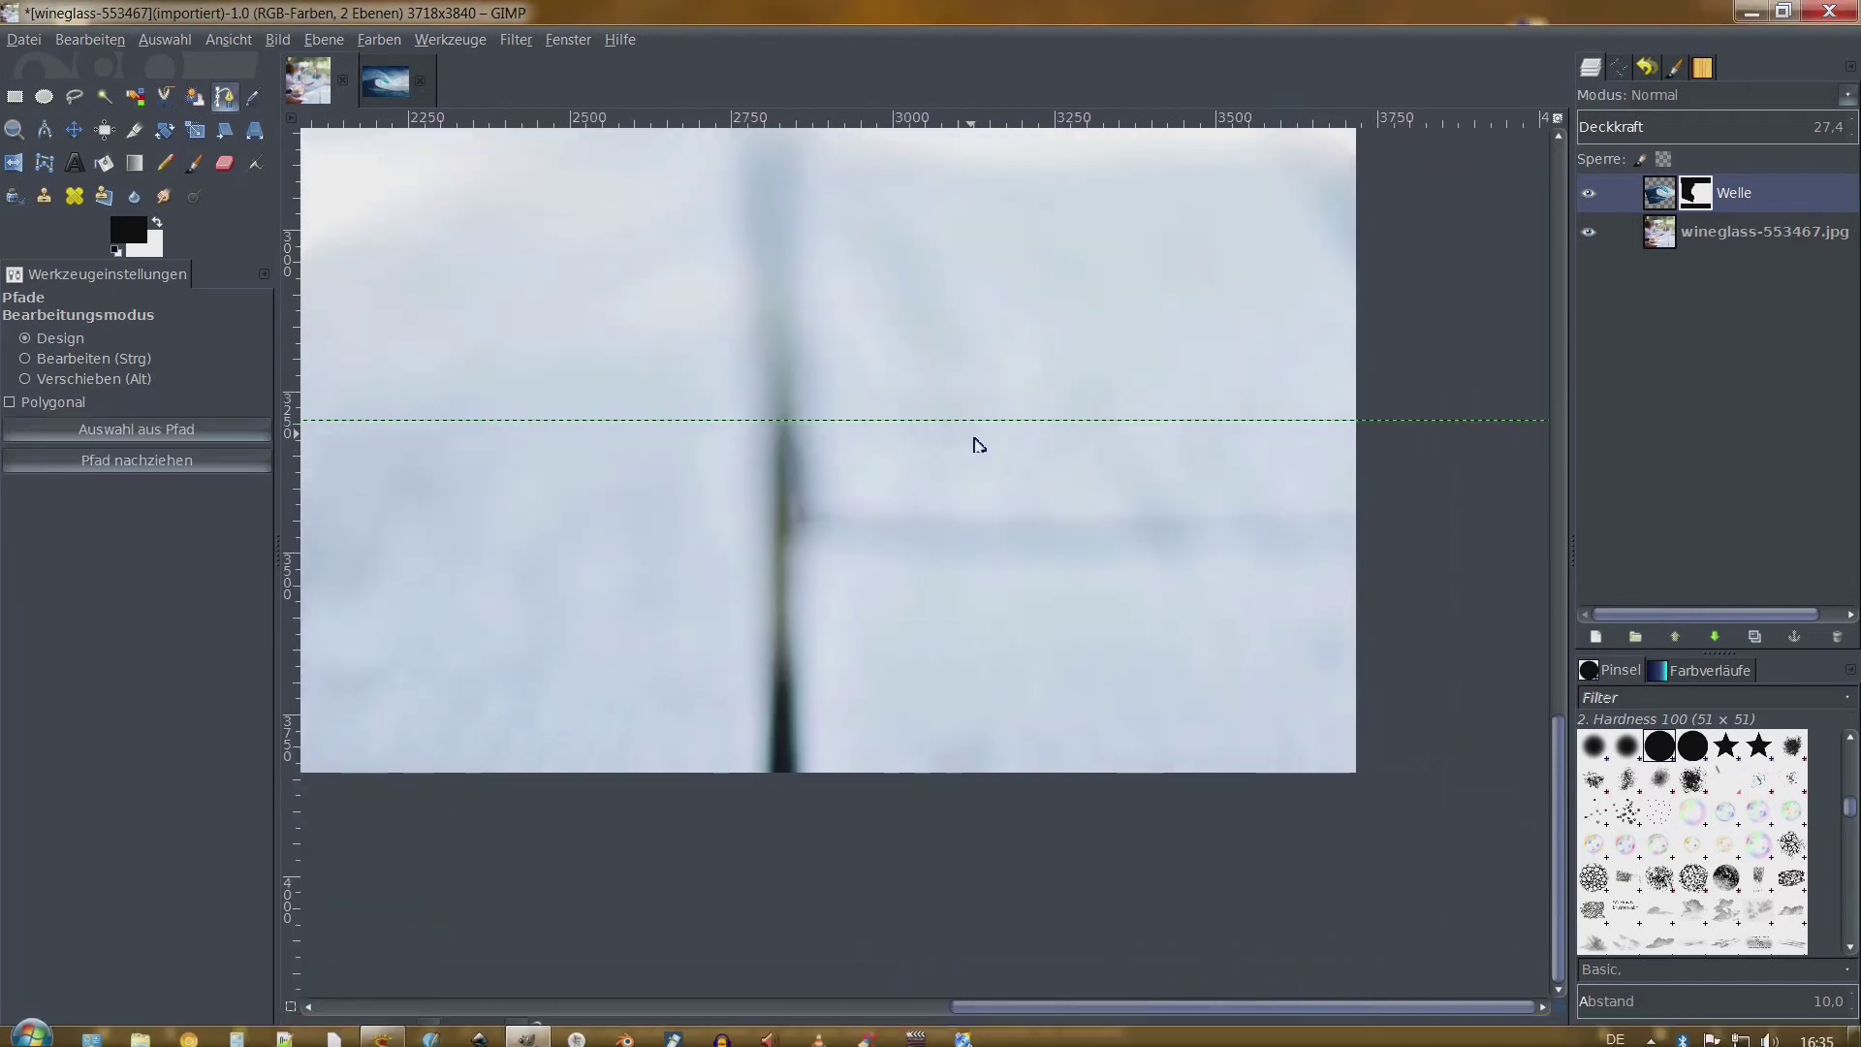
scroll(1000, 451, "down", 3)
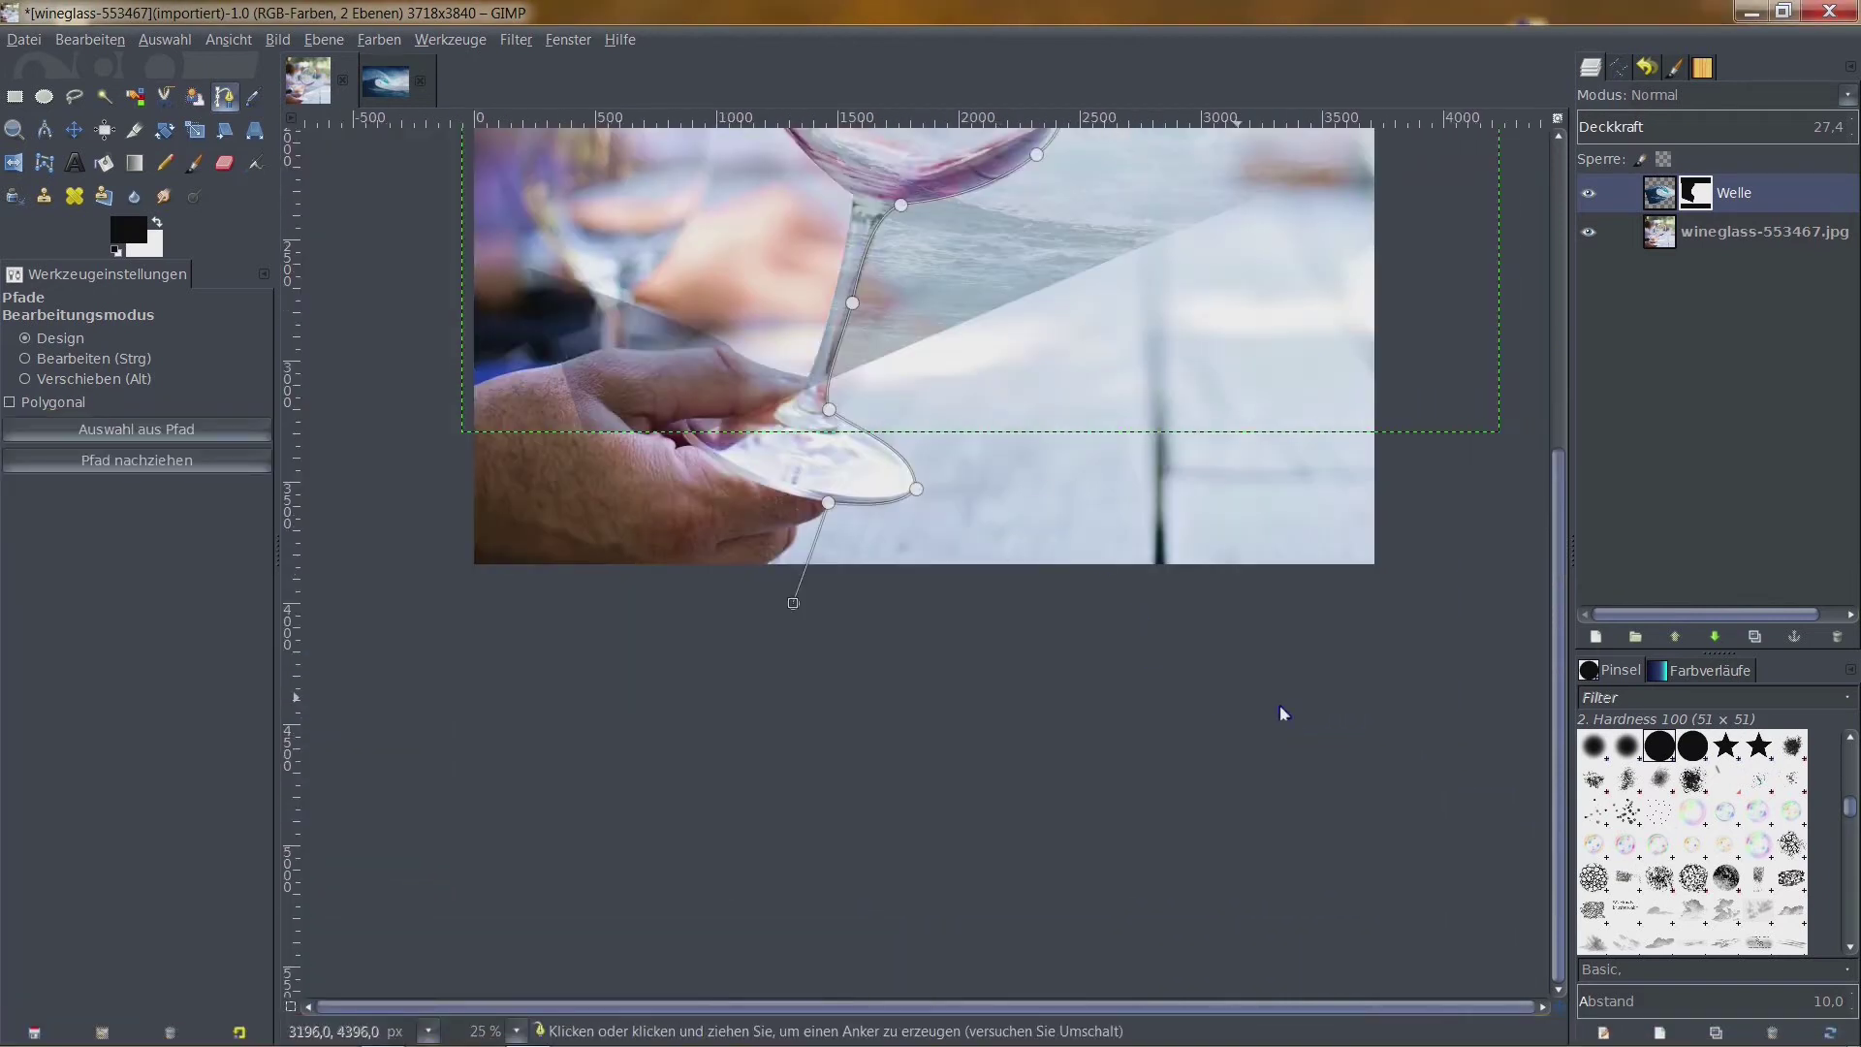
scroll(1433, 581, "up", 5)
left_click(1506, 364)
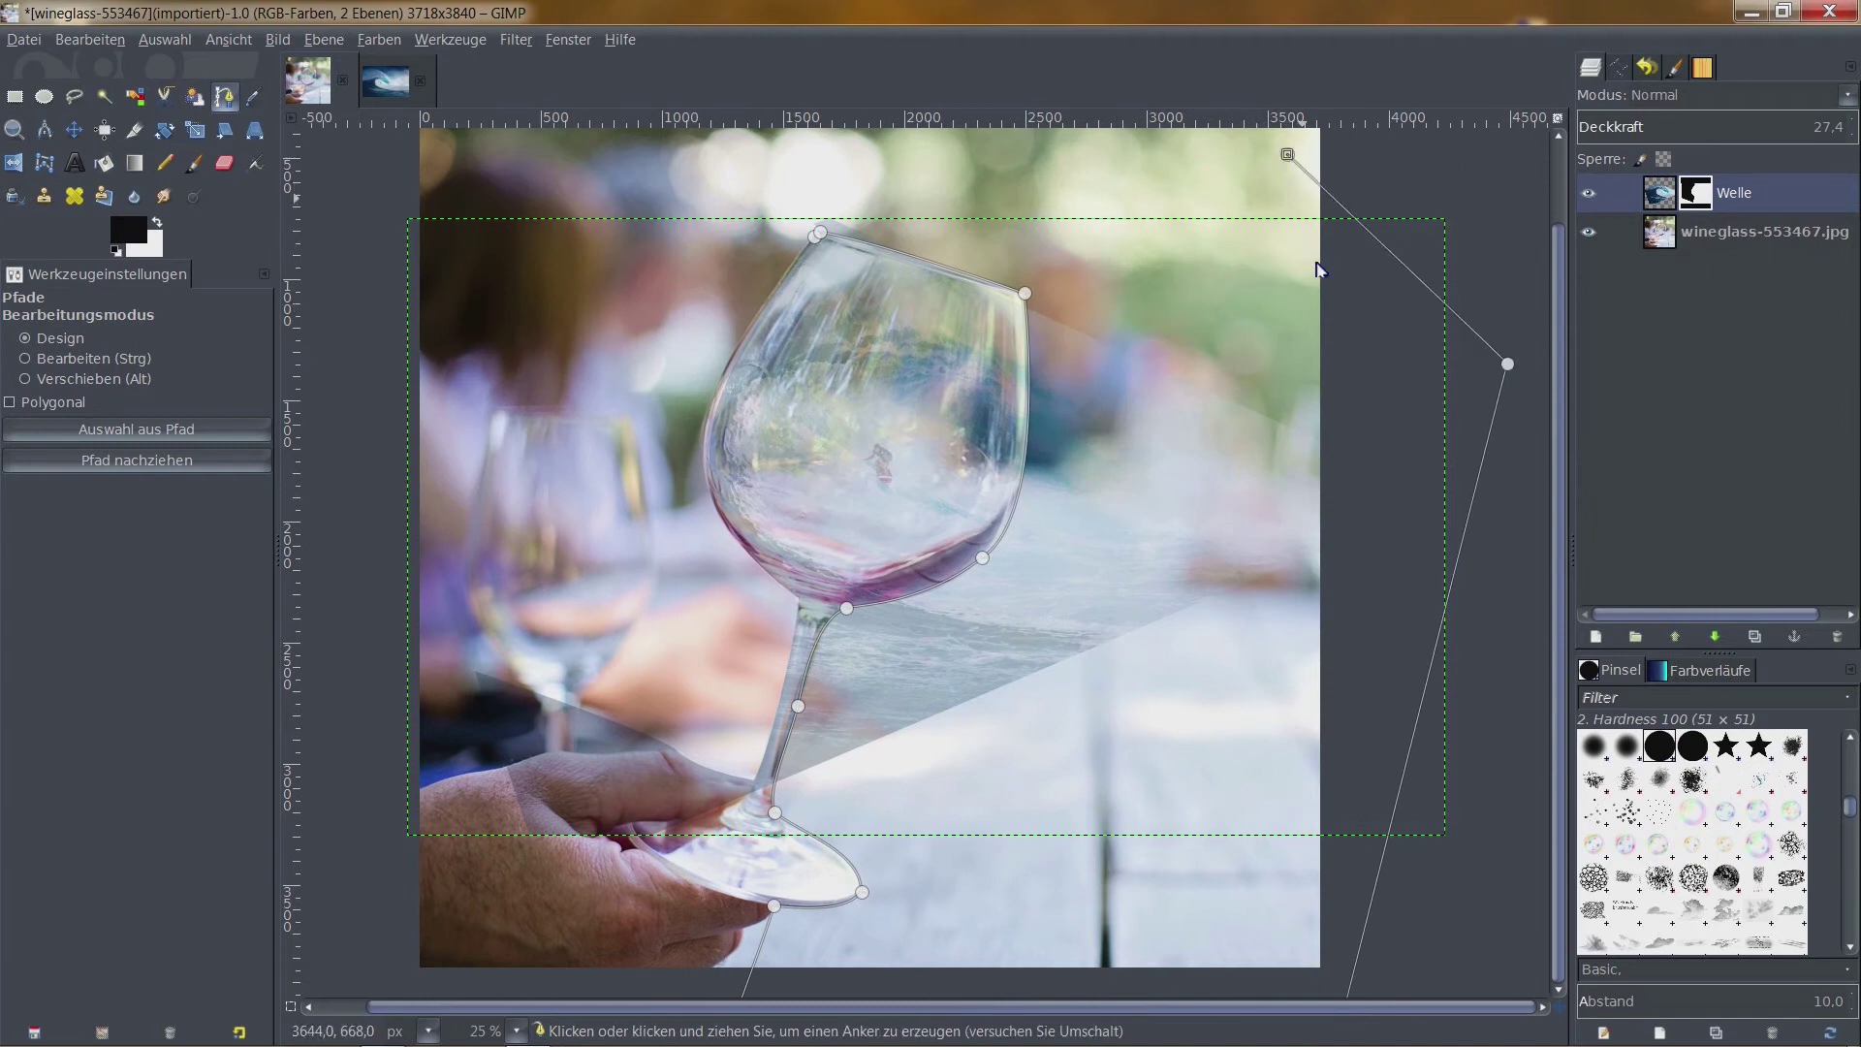
Close the path at the rim's starting anchor so it becomes a selection around the glass
key("ctrl")
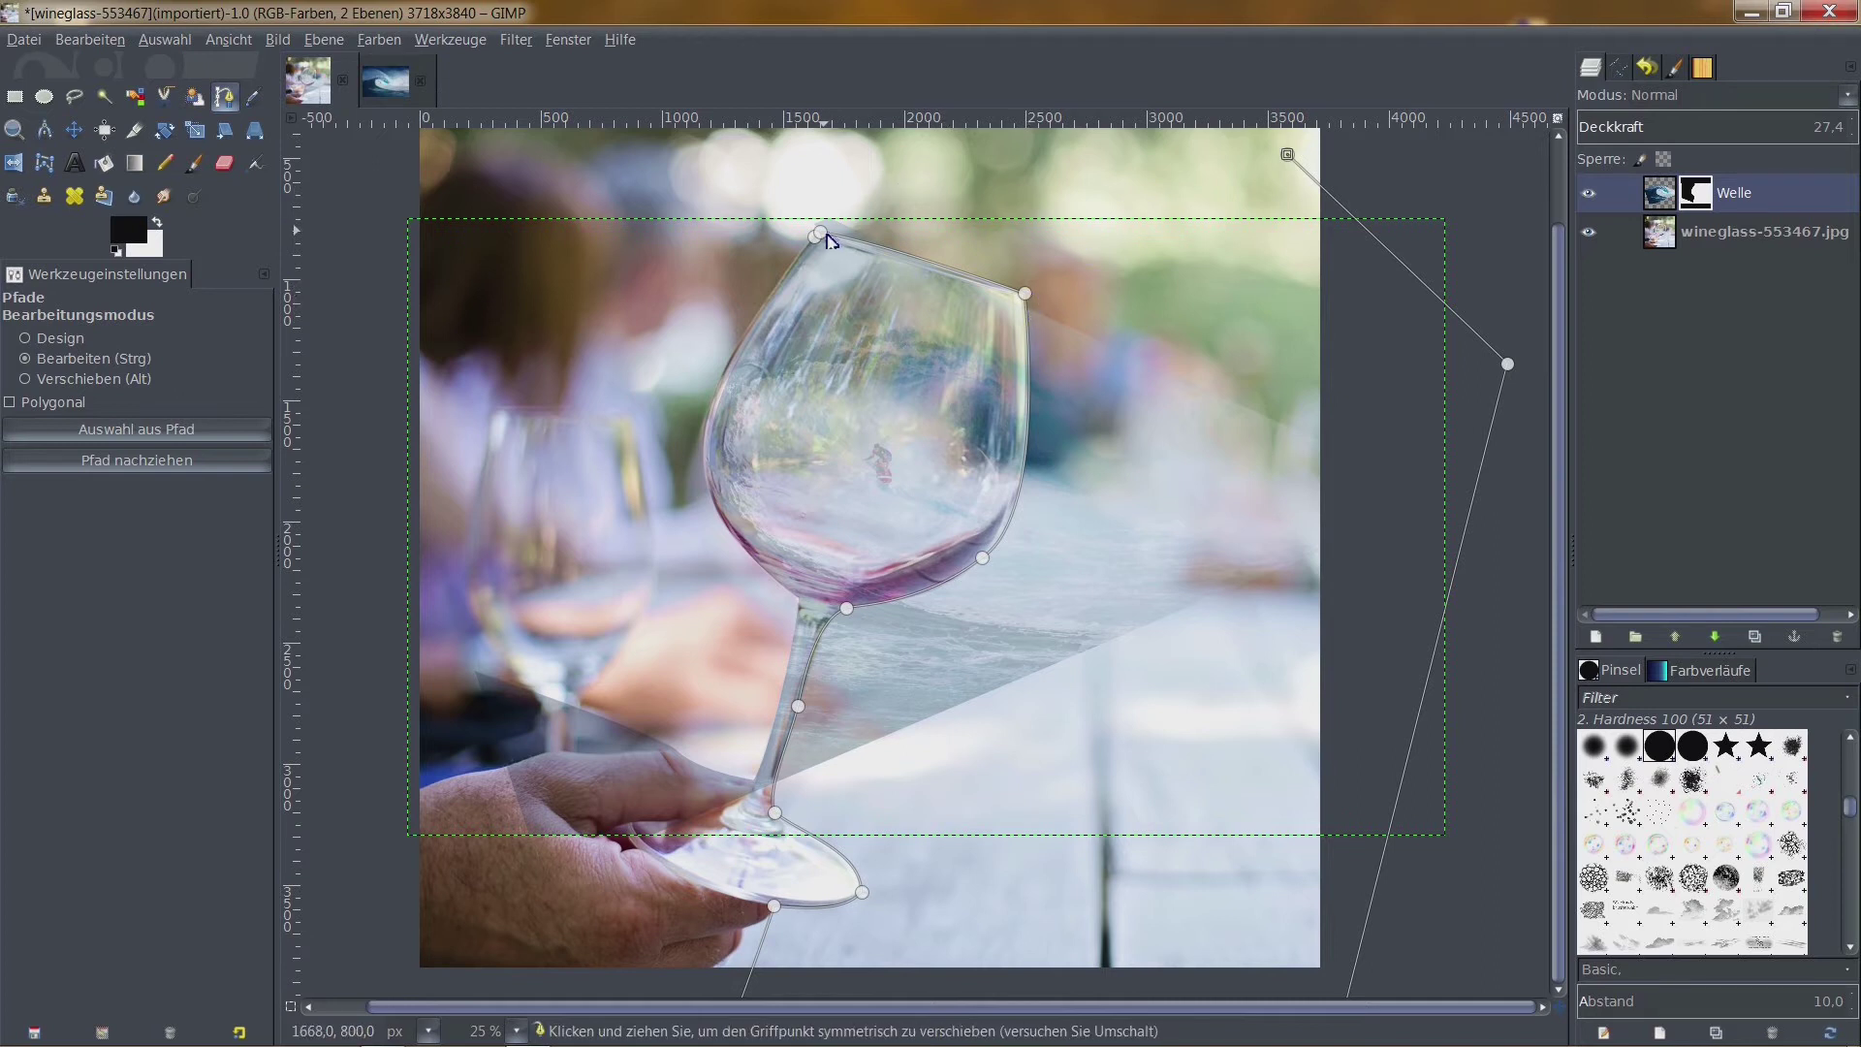
scroll(820, 238, "up", 3)
scroll(790, 242, "up", 2)
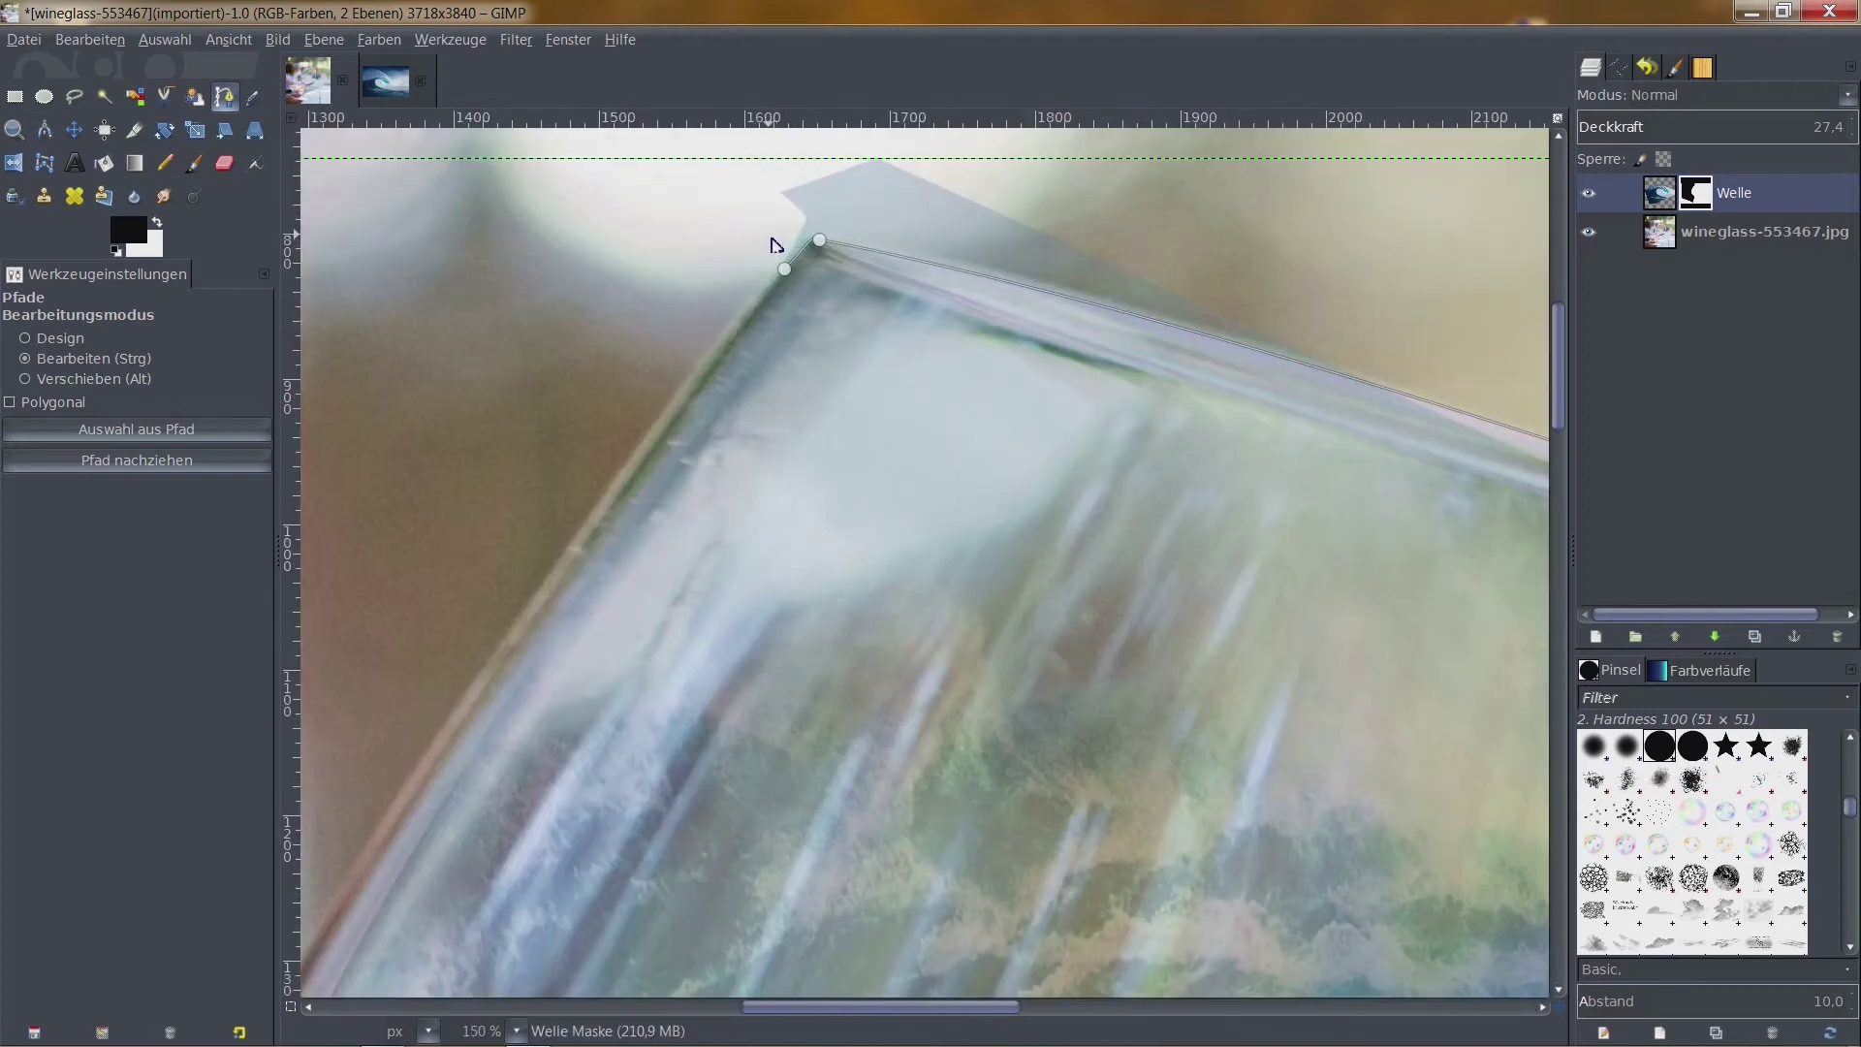
scroll(787, 167, "down", 2)
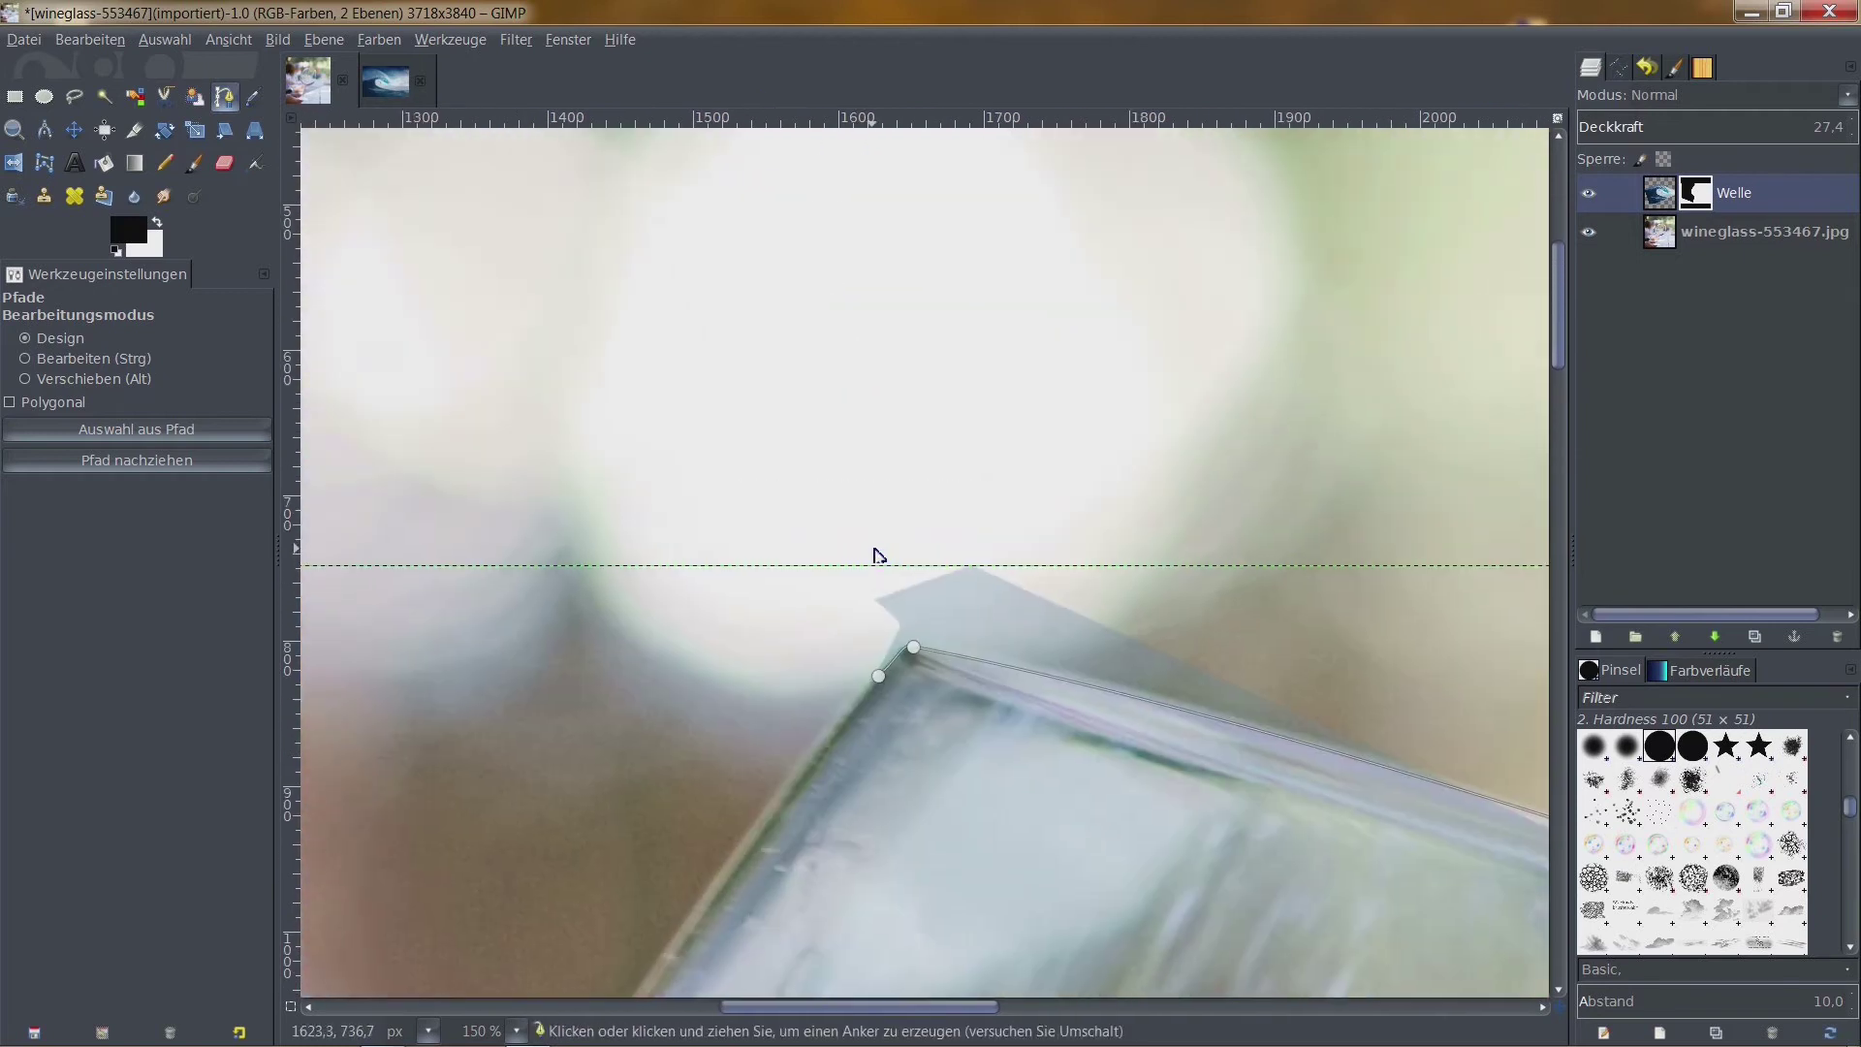
left_click(770, 184)
scroll(901, 310, "down", 1)
scroll(878, 502, "up", 2)
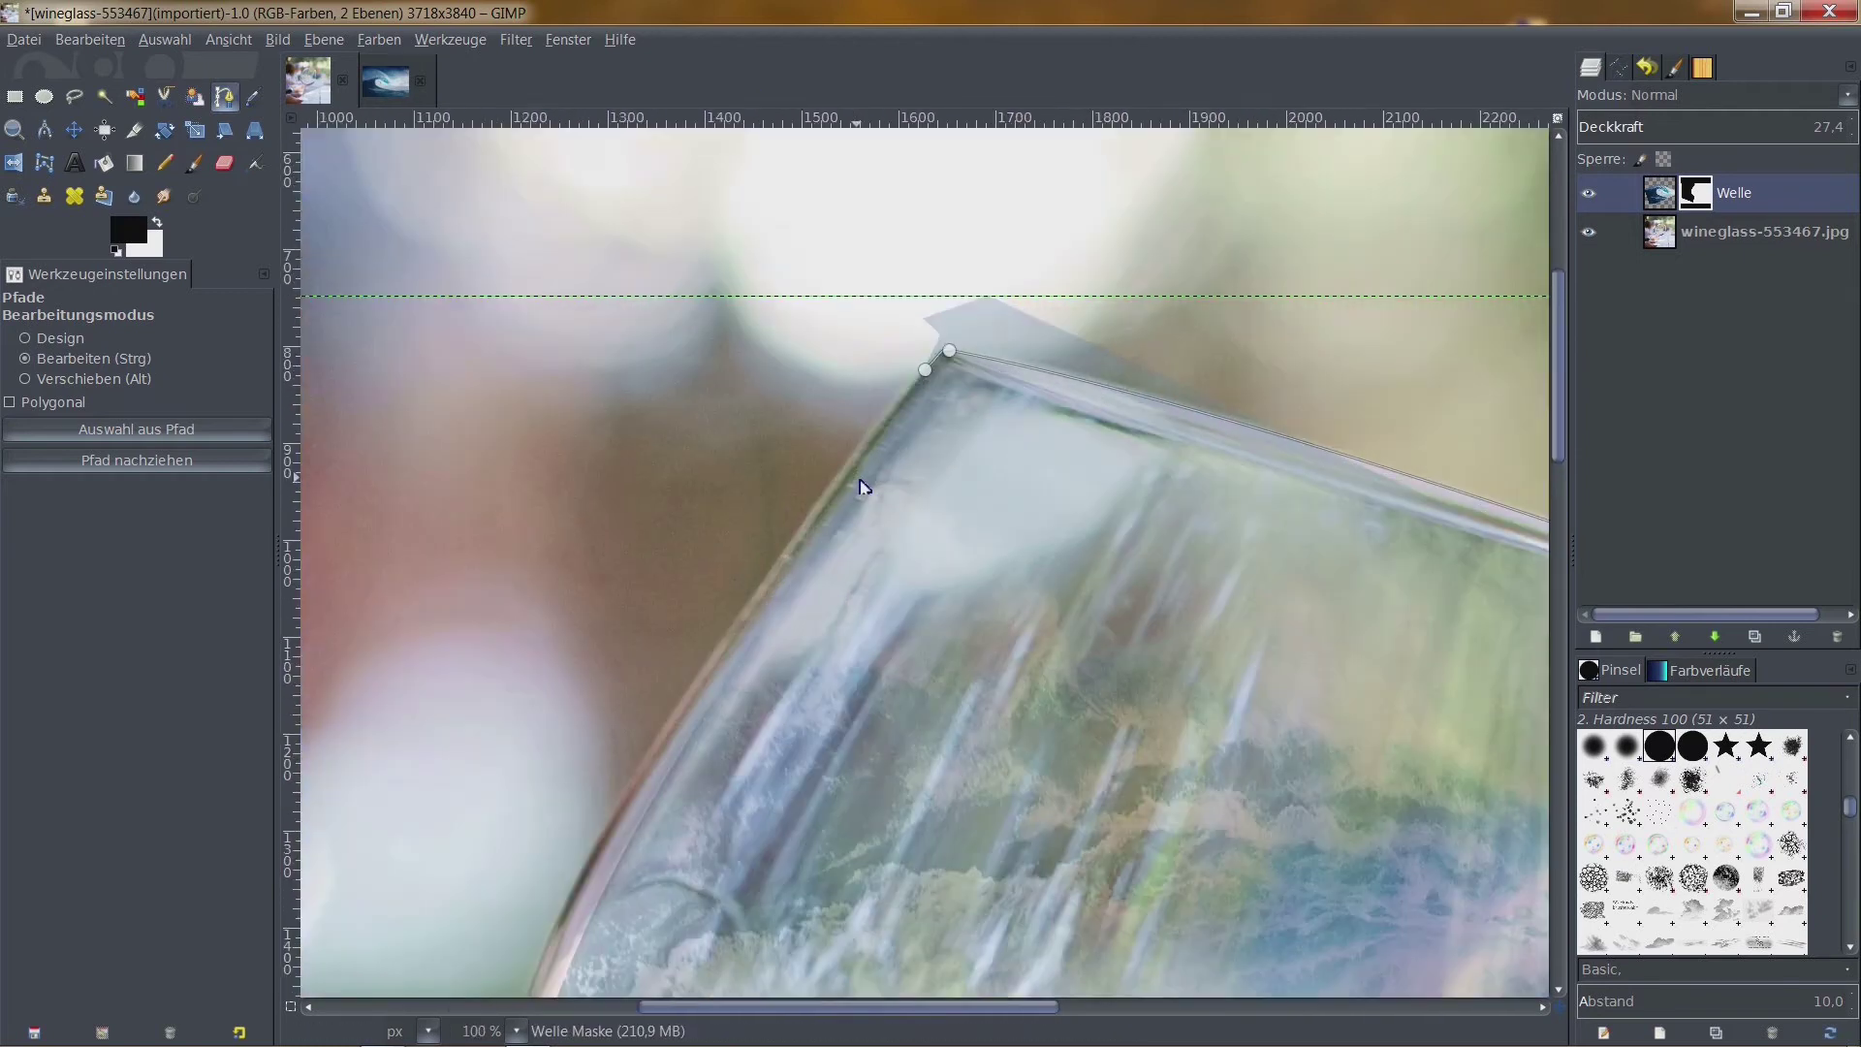
scroll(940, 334, "up", 1)
left_click(963, 321, "ctrl")
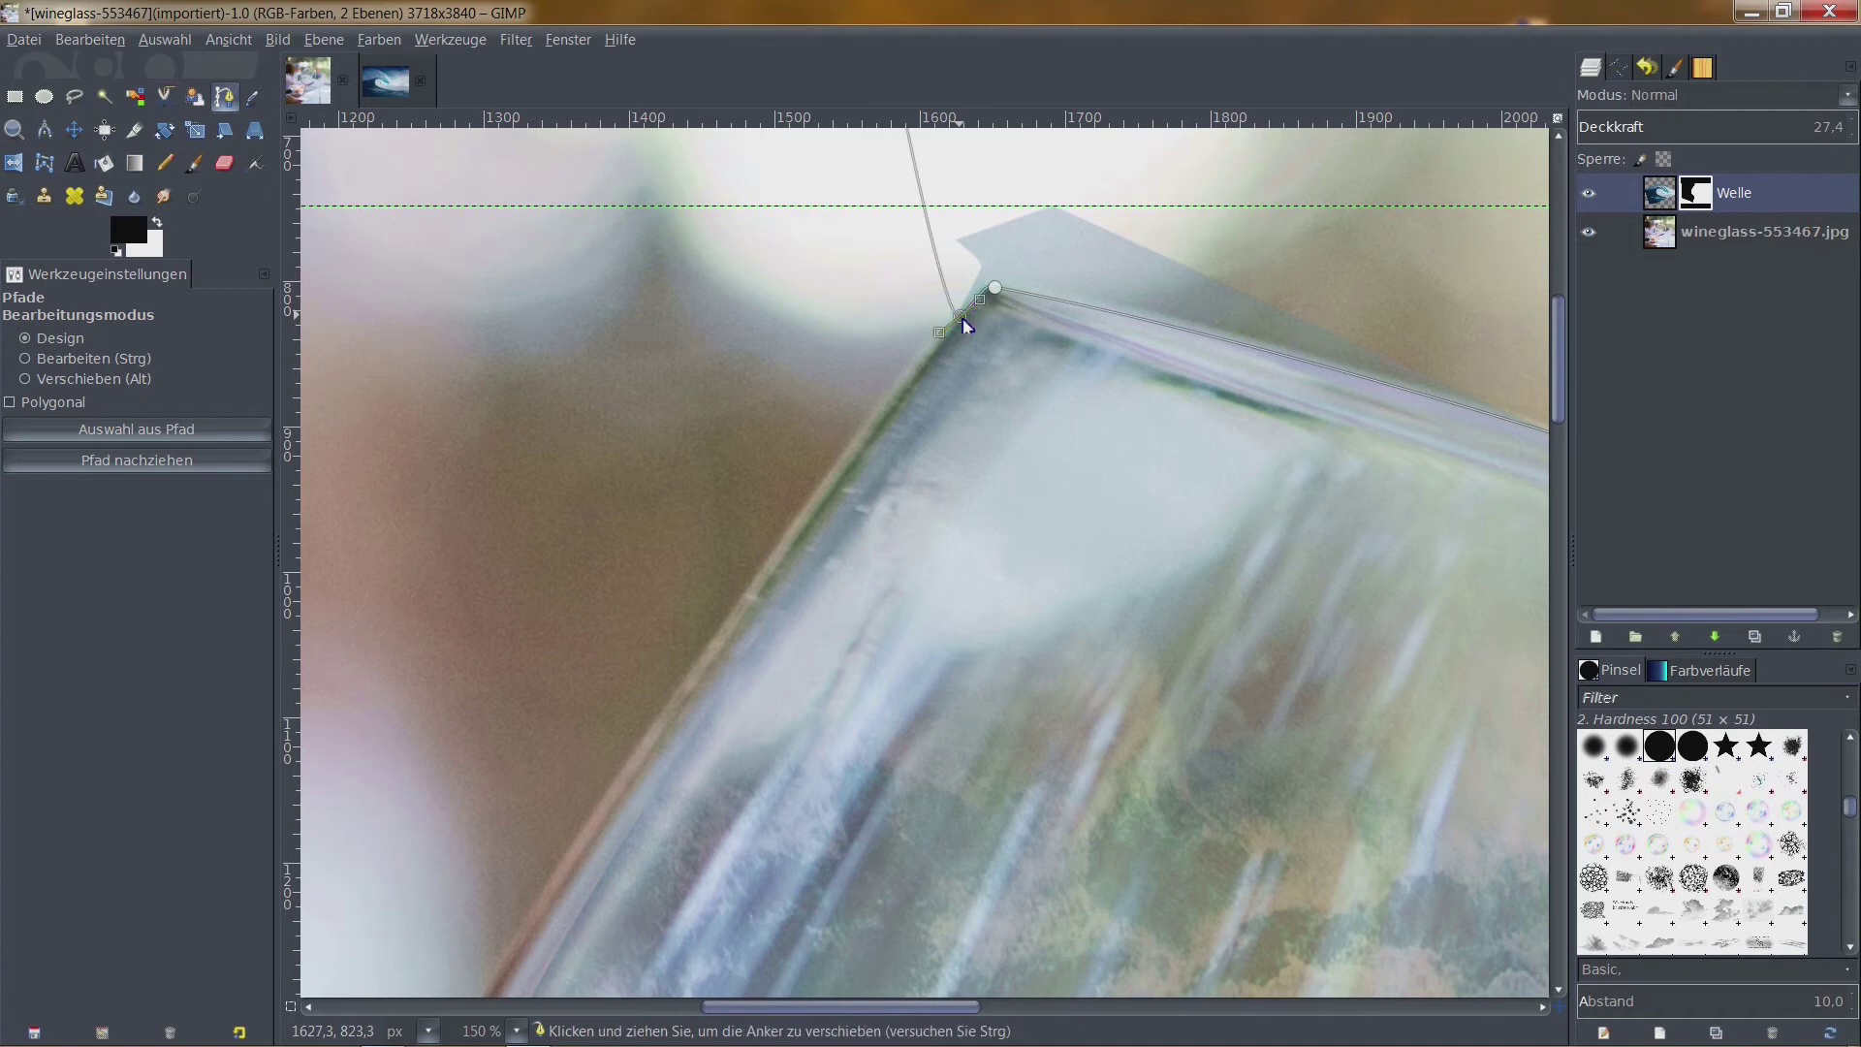
scroll(1066, 313, "down", 5)
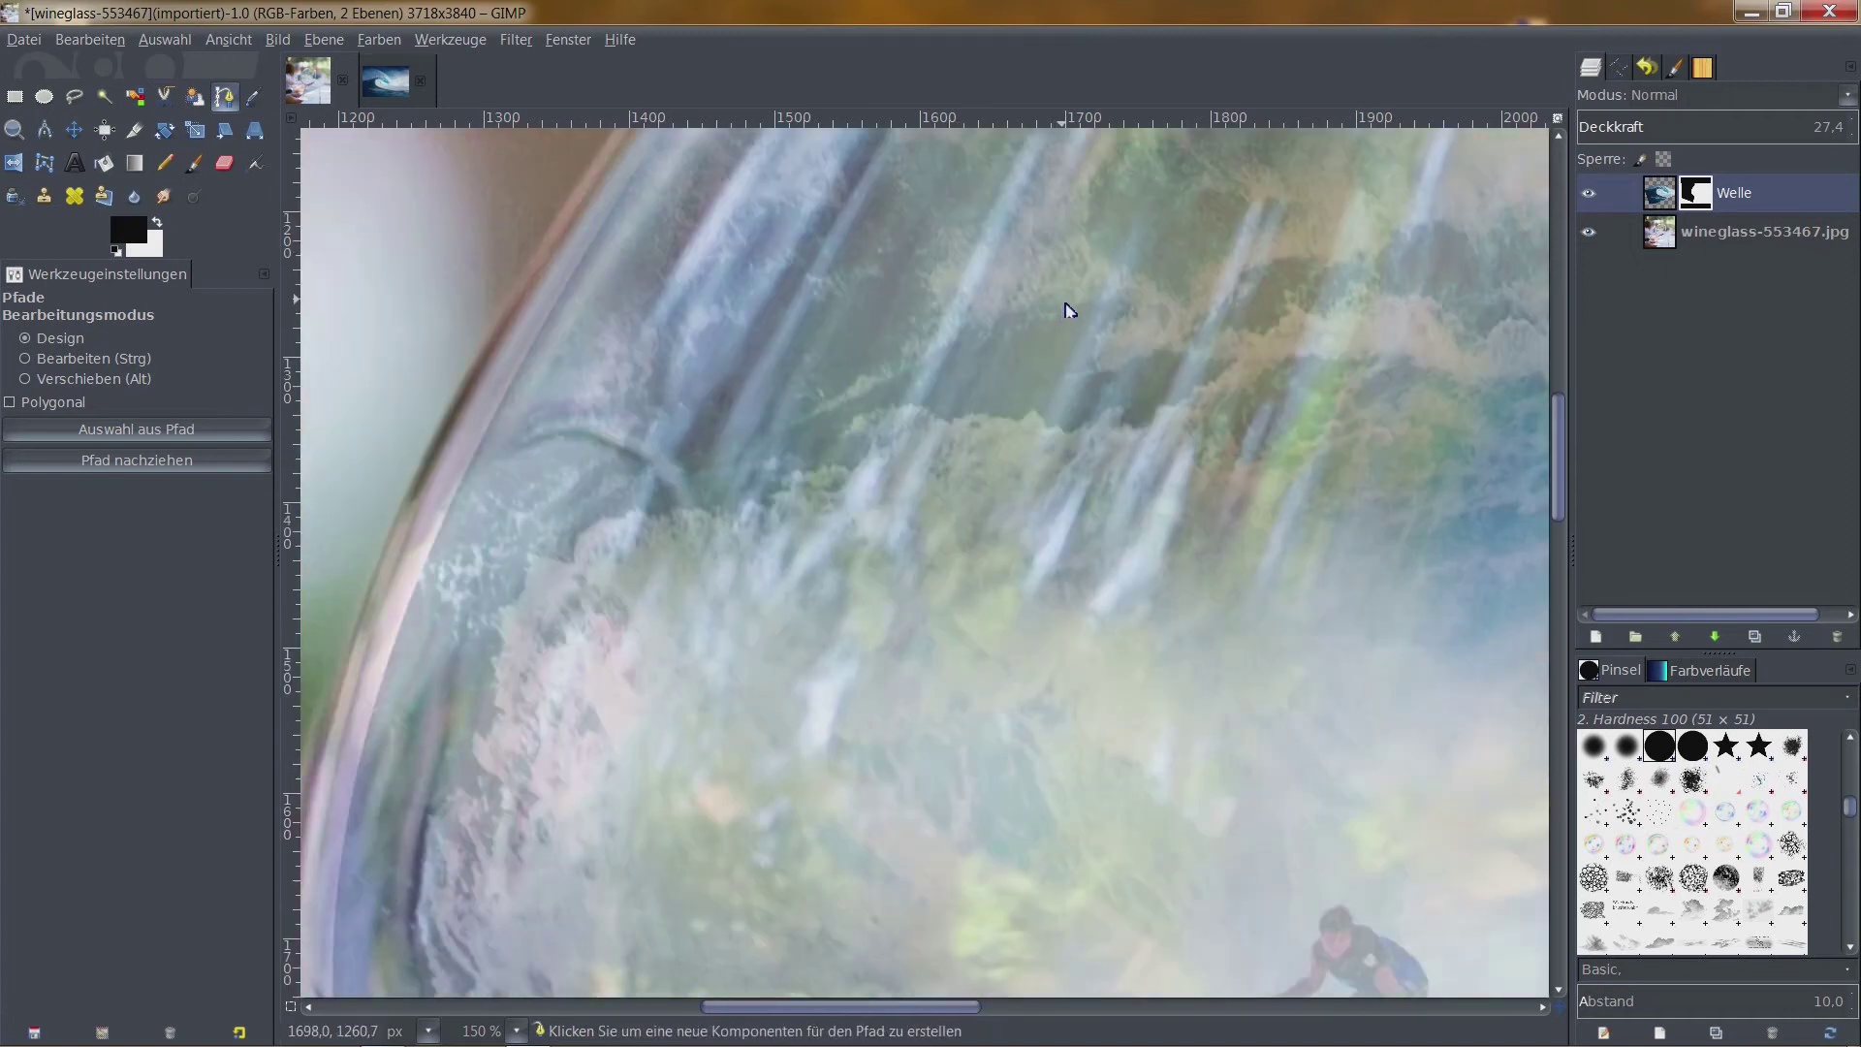
scroll(1066, 310, "down", 3)
scroll(1066, 310, "down", 3)
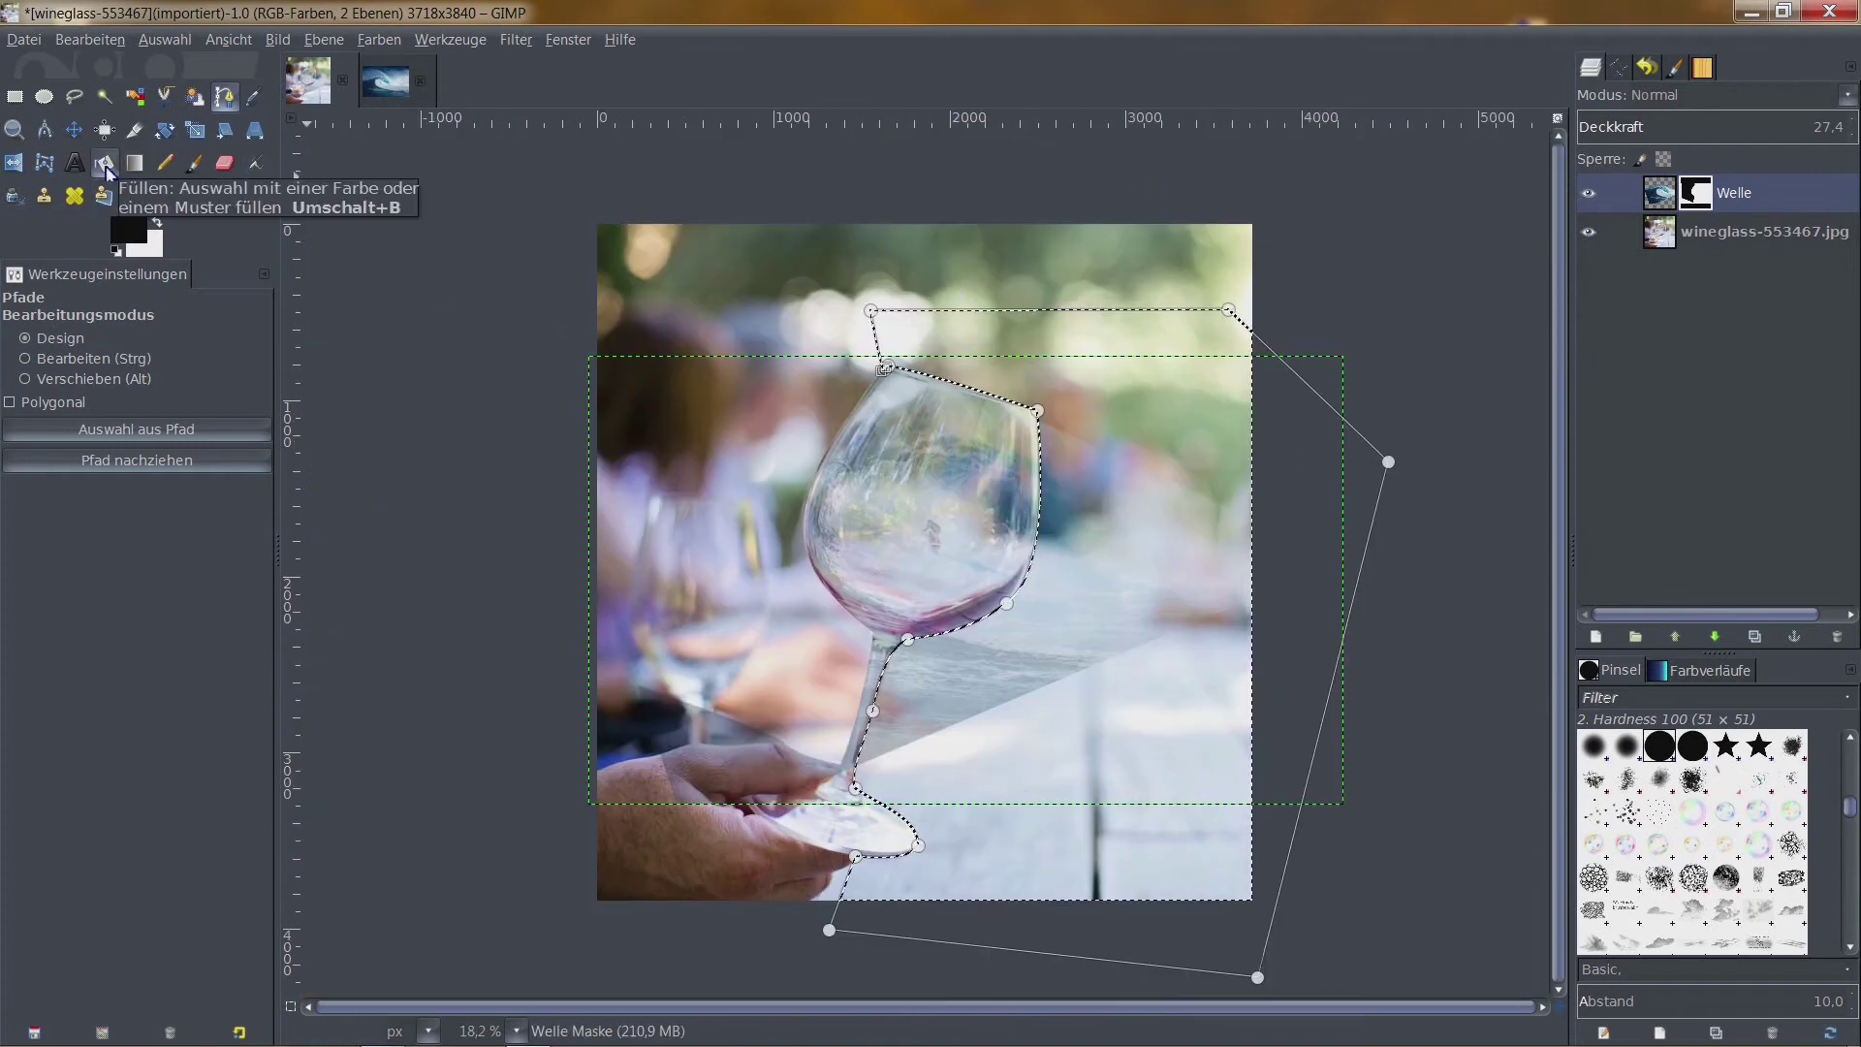
Bucket-fill the wave wedge right of the glass on the Welle mask, then select all
left_click(105, 166)
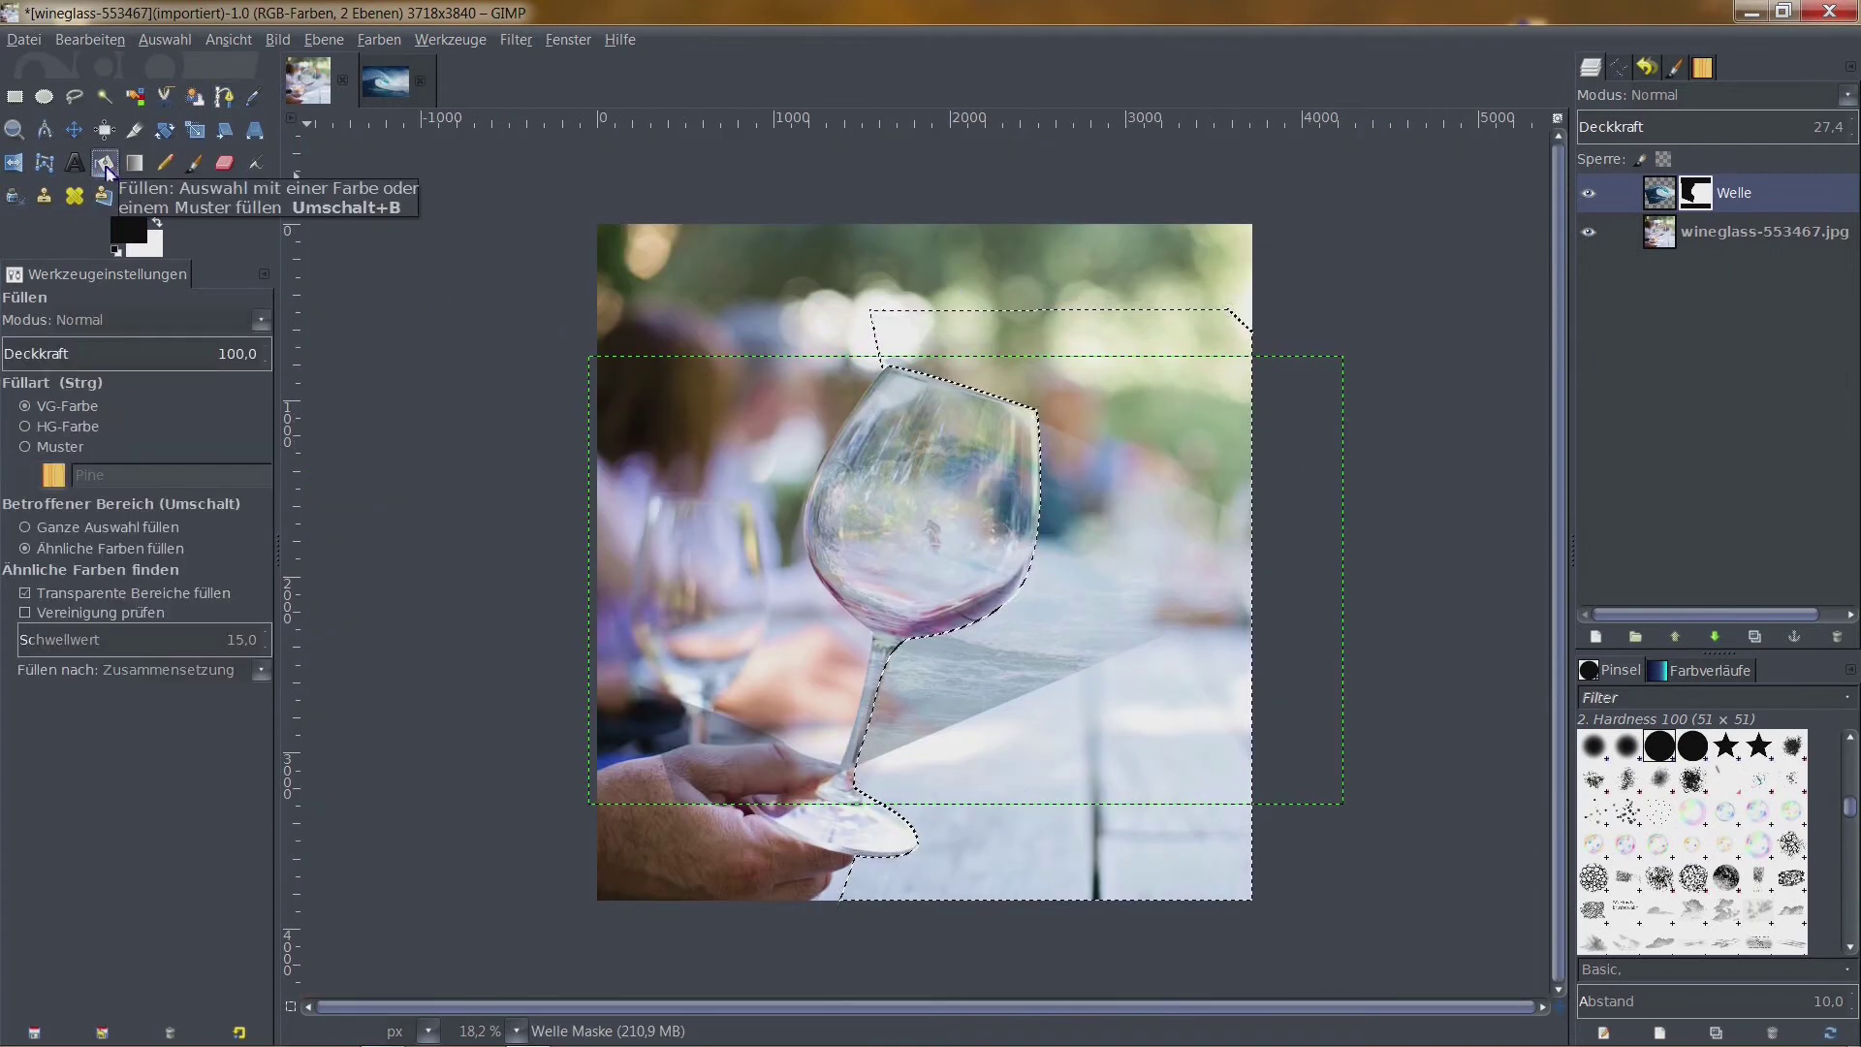
left_click(1139, 442)
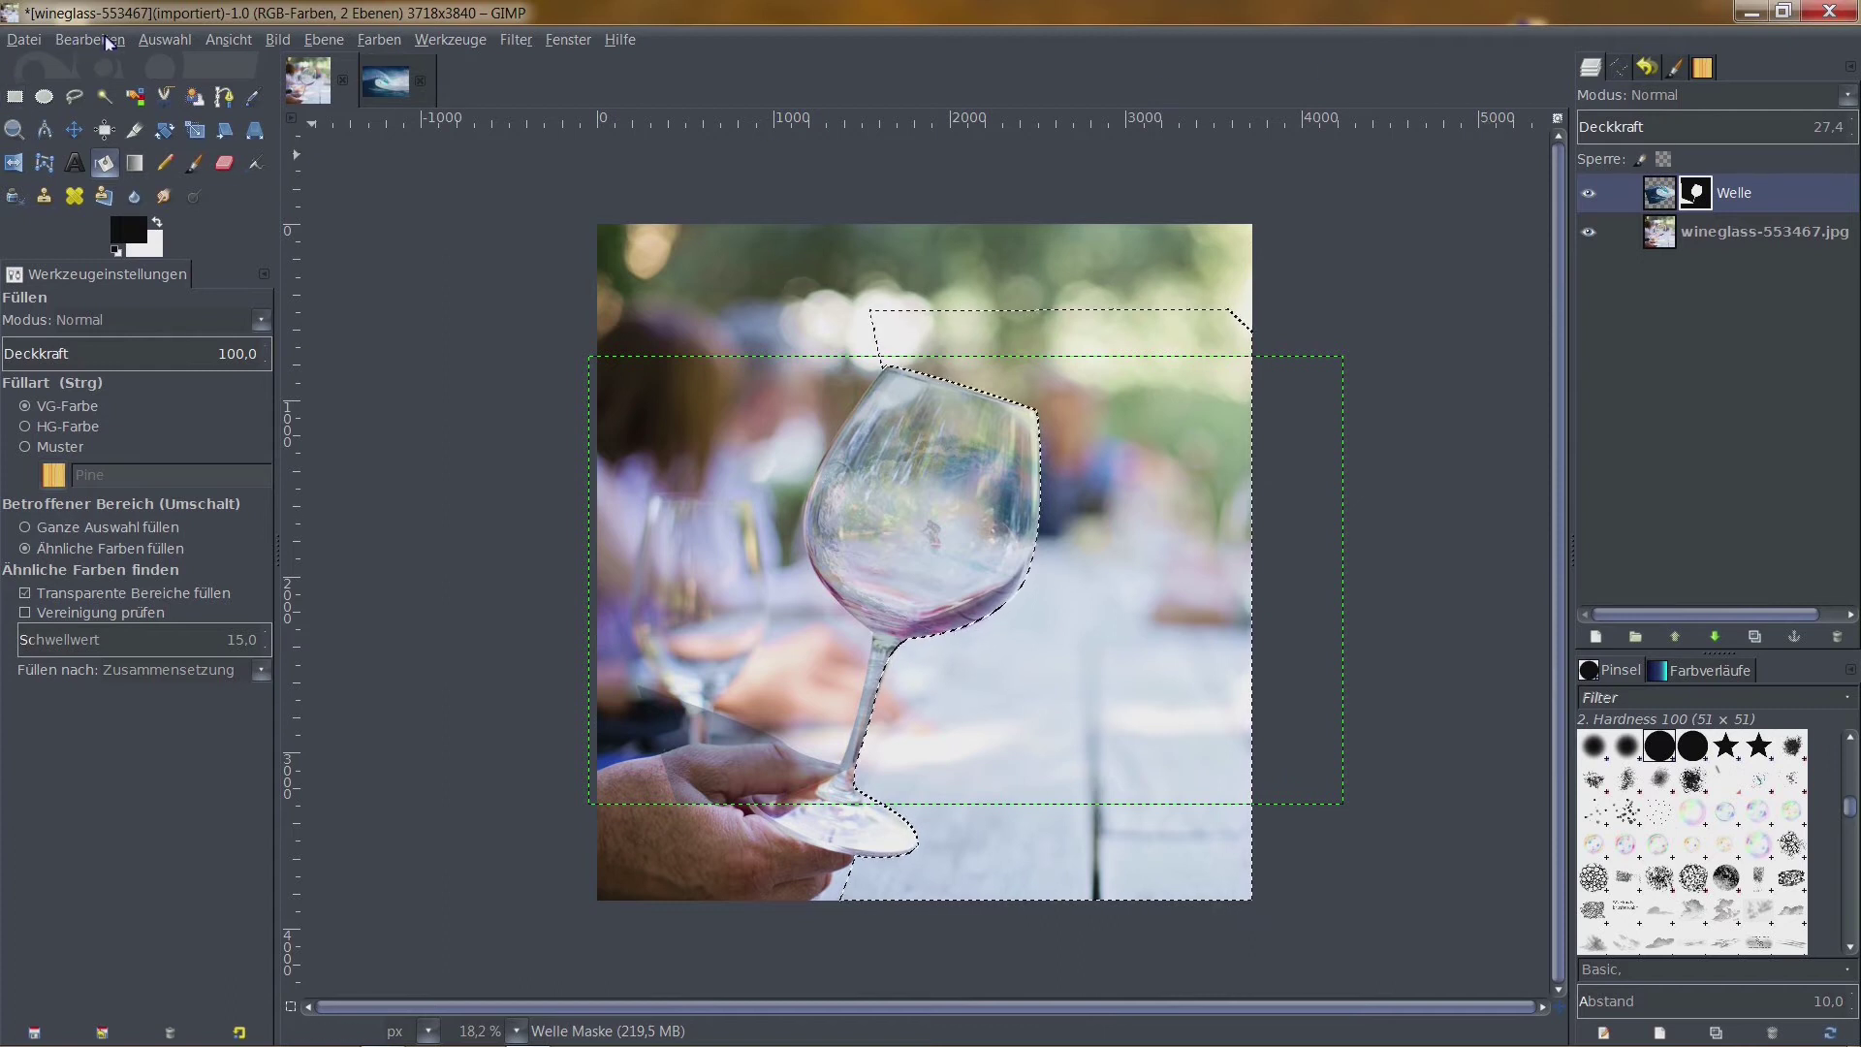
left_click(163, 40)
left_click(165, 66)
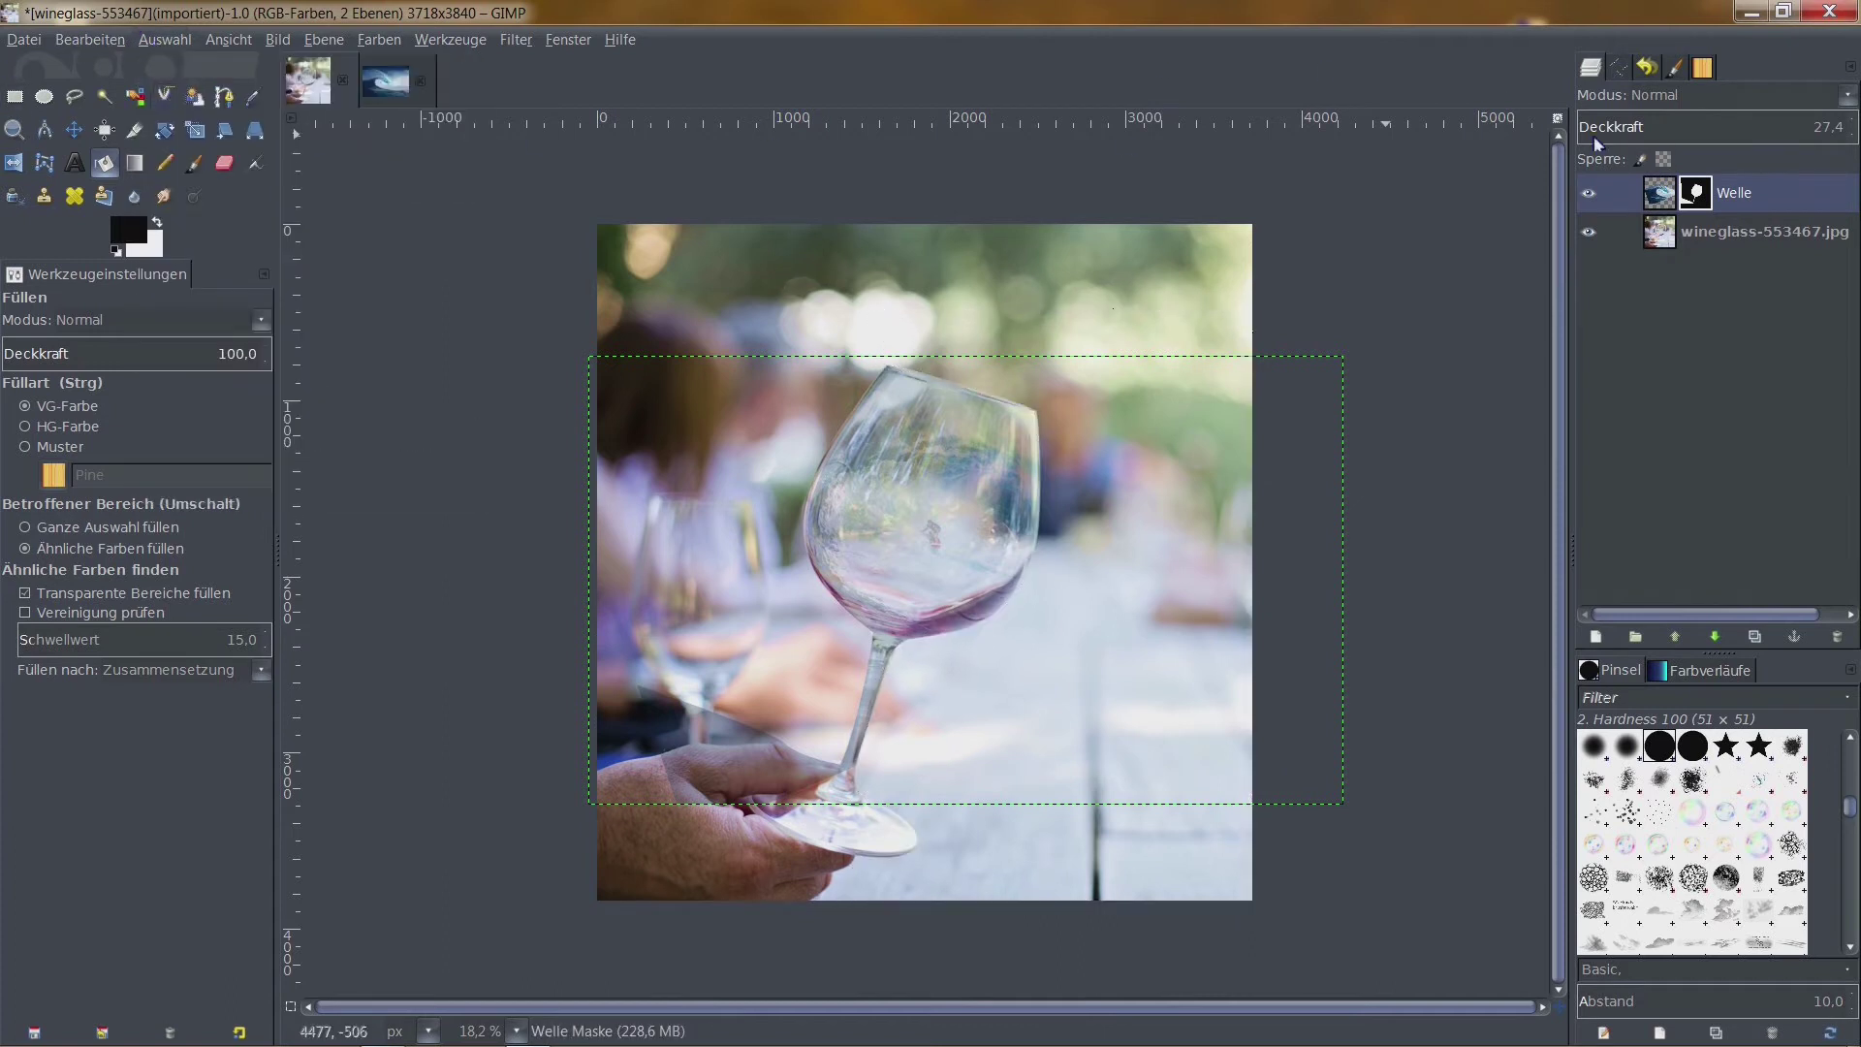
Raise the Welle layer's opacity to 100
double_click(1730, 196)
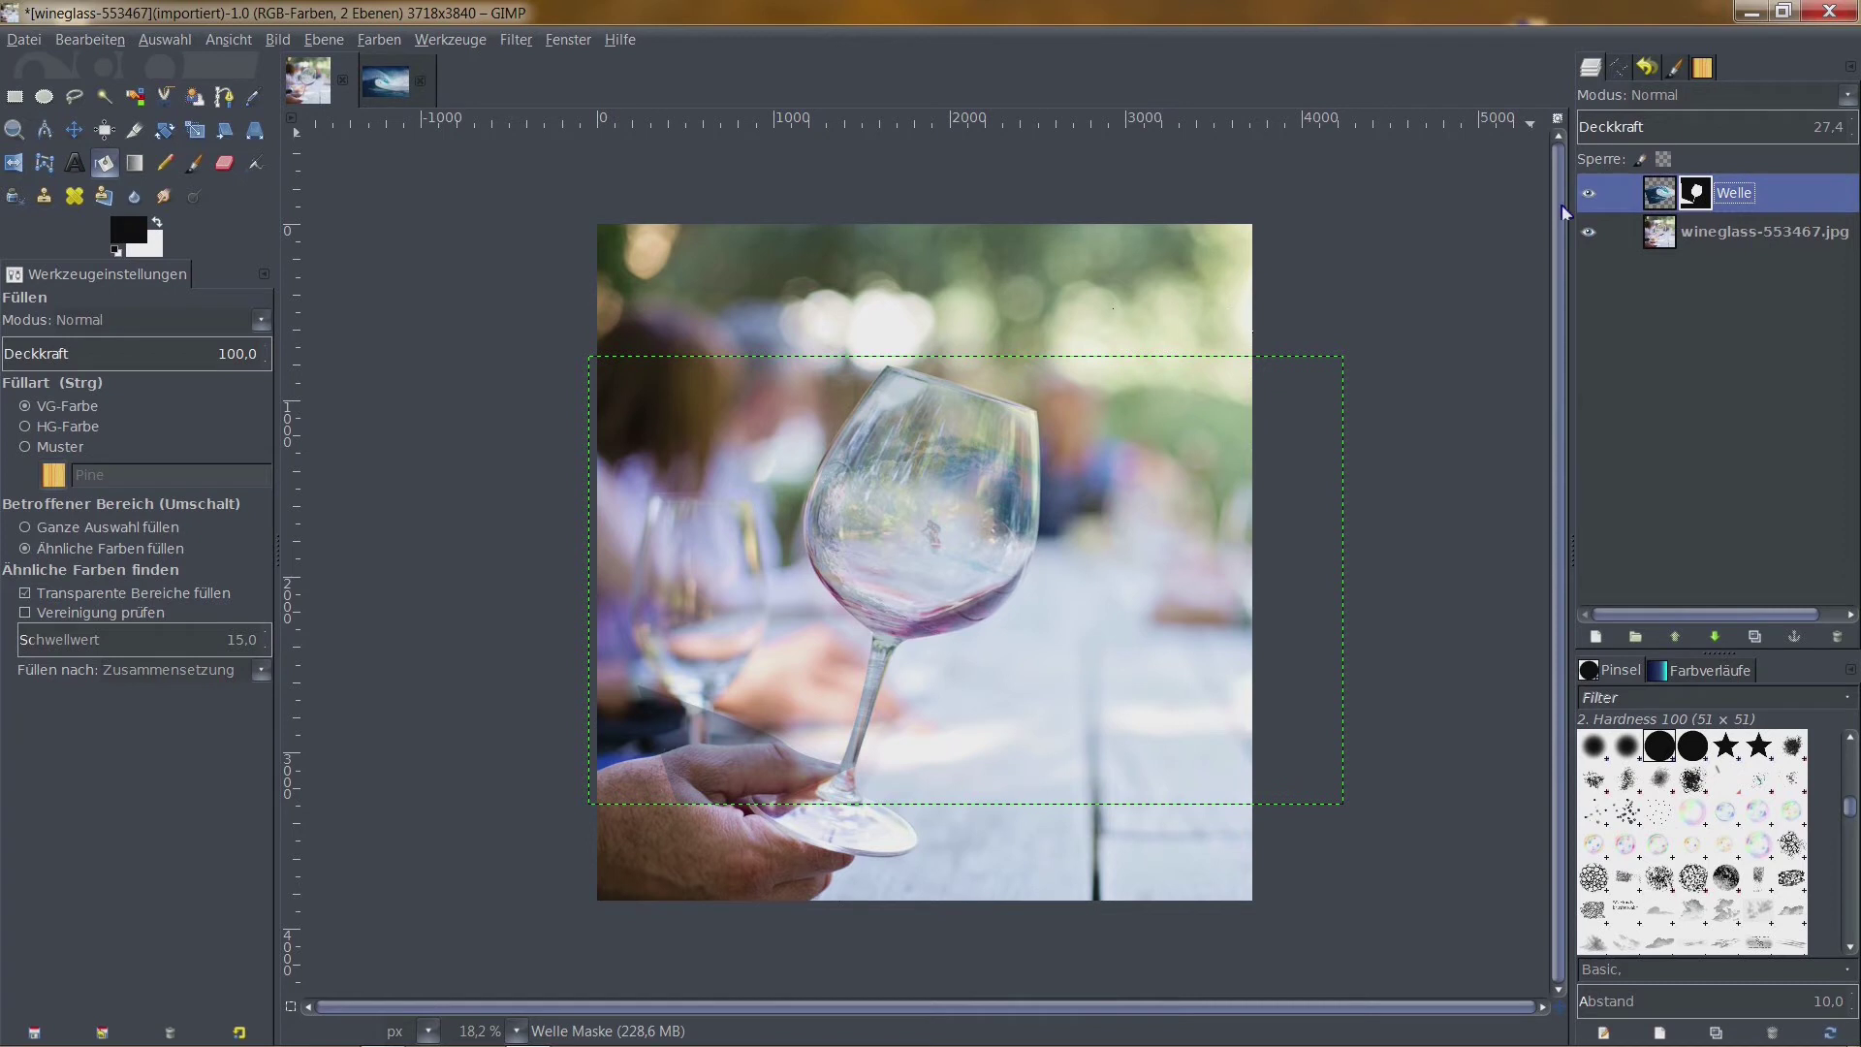
left_click_drag(1652, 138, 1686, 152)
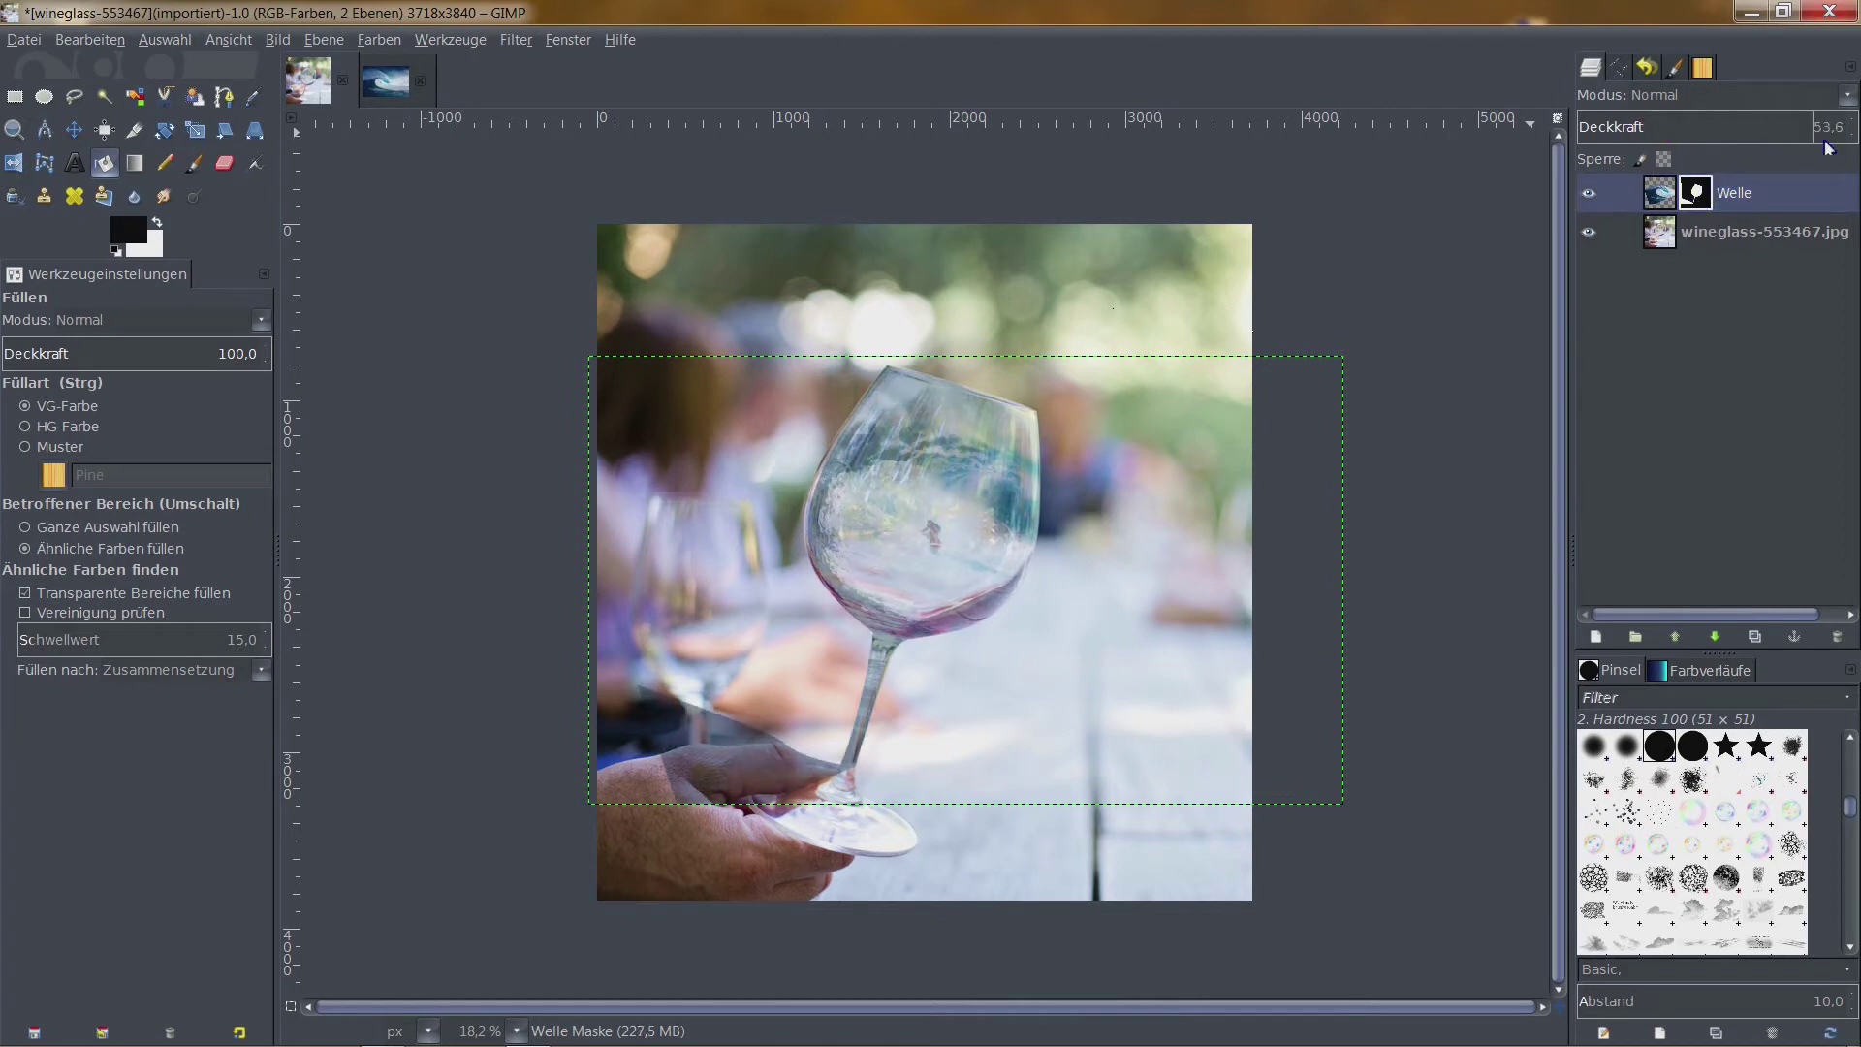
left_click_drag(1827, 147, 1841, 131)
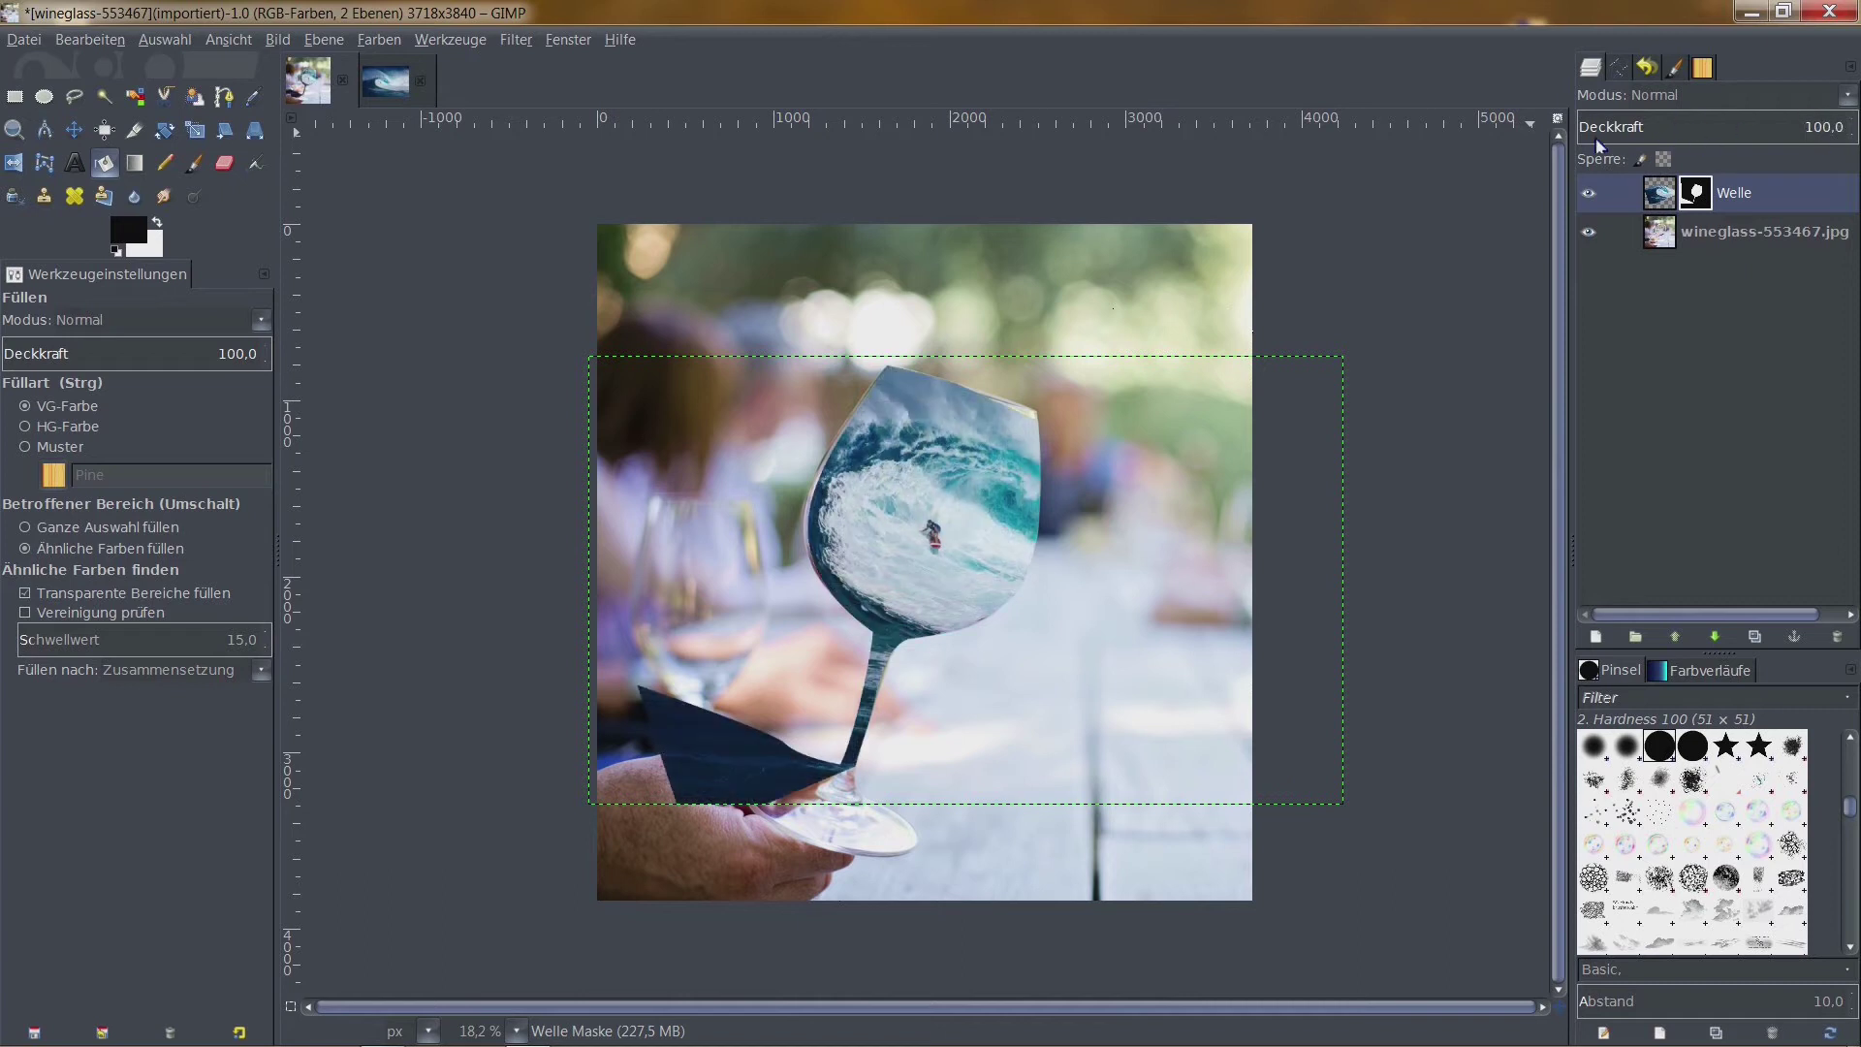
scroll(955, 523, "up", 2, "ctrl")
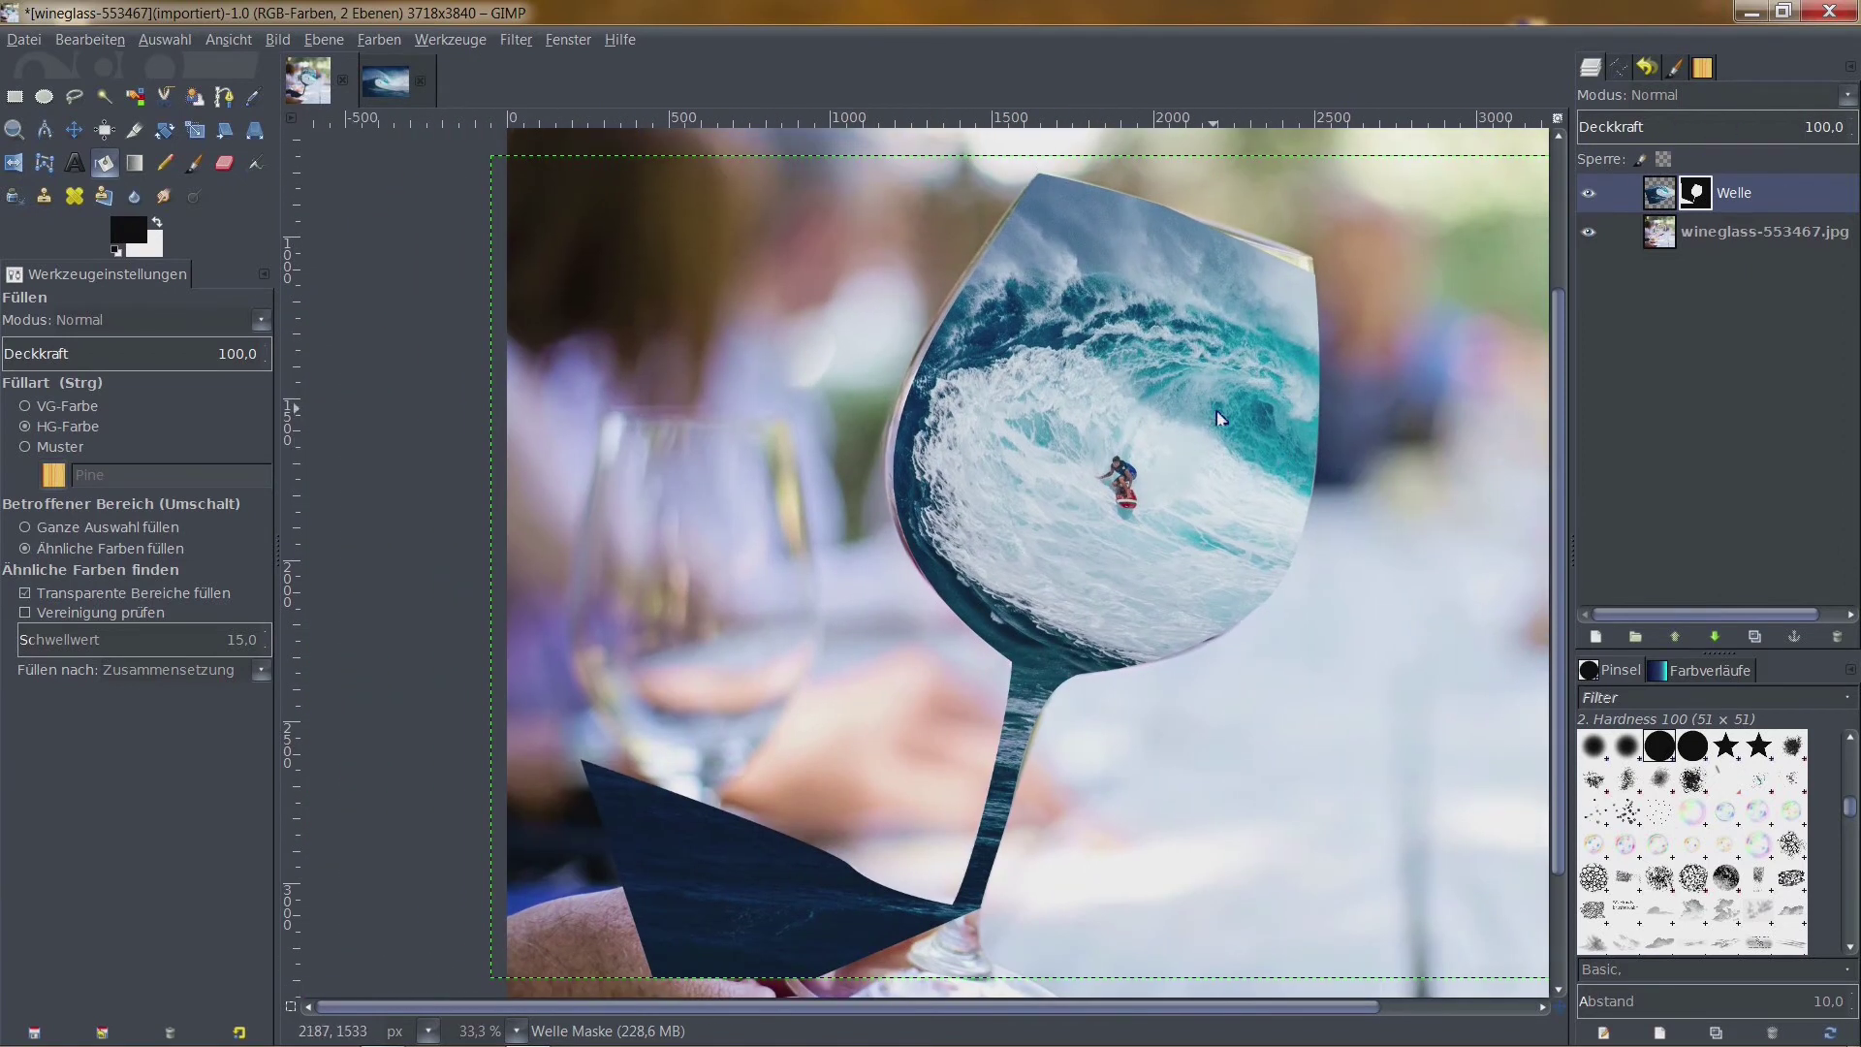
scroll(1219, 417, "down", 1, "ctrl")
scroll(1231, 412, "down", 2)
scroll(1243, 407, "down", 1, "ctrl")
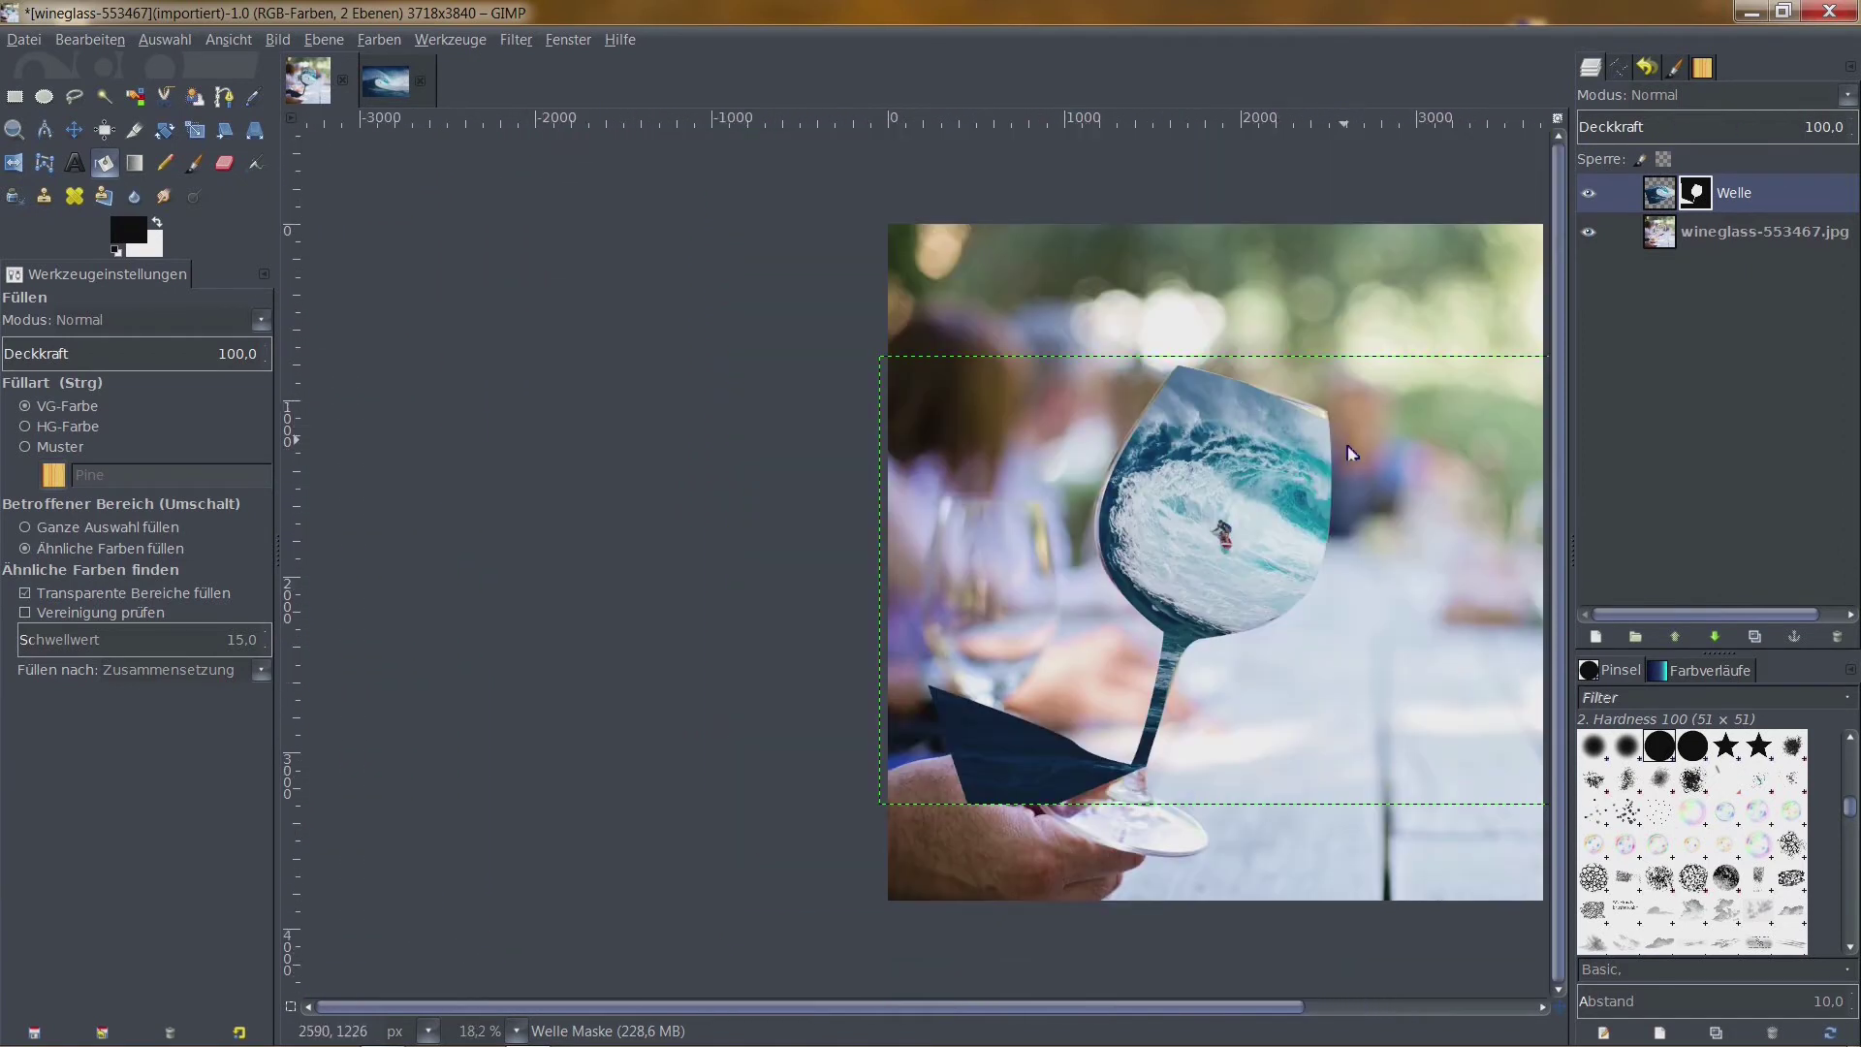
scroll(1352, 453, "down", 2)
scroll(1248, 560, "up", 2, "ctrl")
scroll(1217, 536, "down", 2)
scroll(1218, 536, "left", 3)
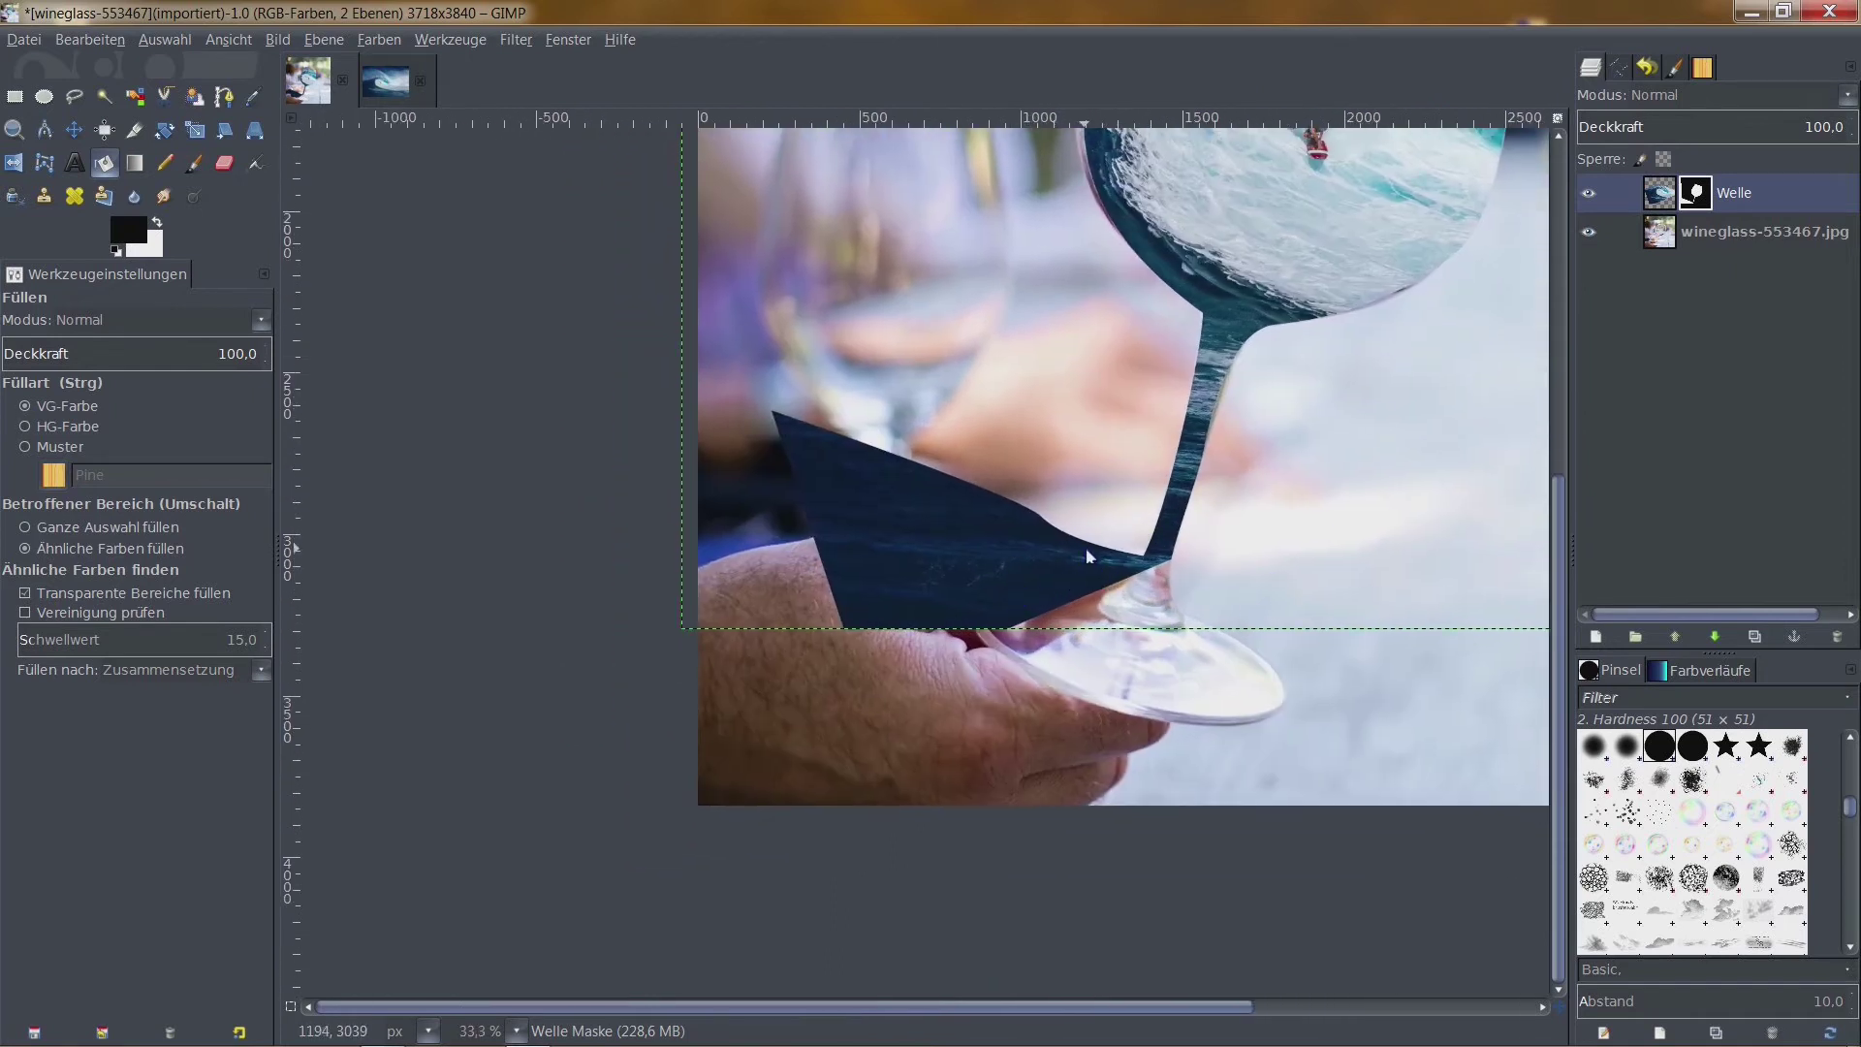
scroll(1087, 555, "up", 3, "ctrl")
scroll(1105, 560, "down", 1, "ctrl")
scroll(901, 470, "down", 2, "ctrl")
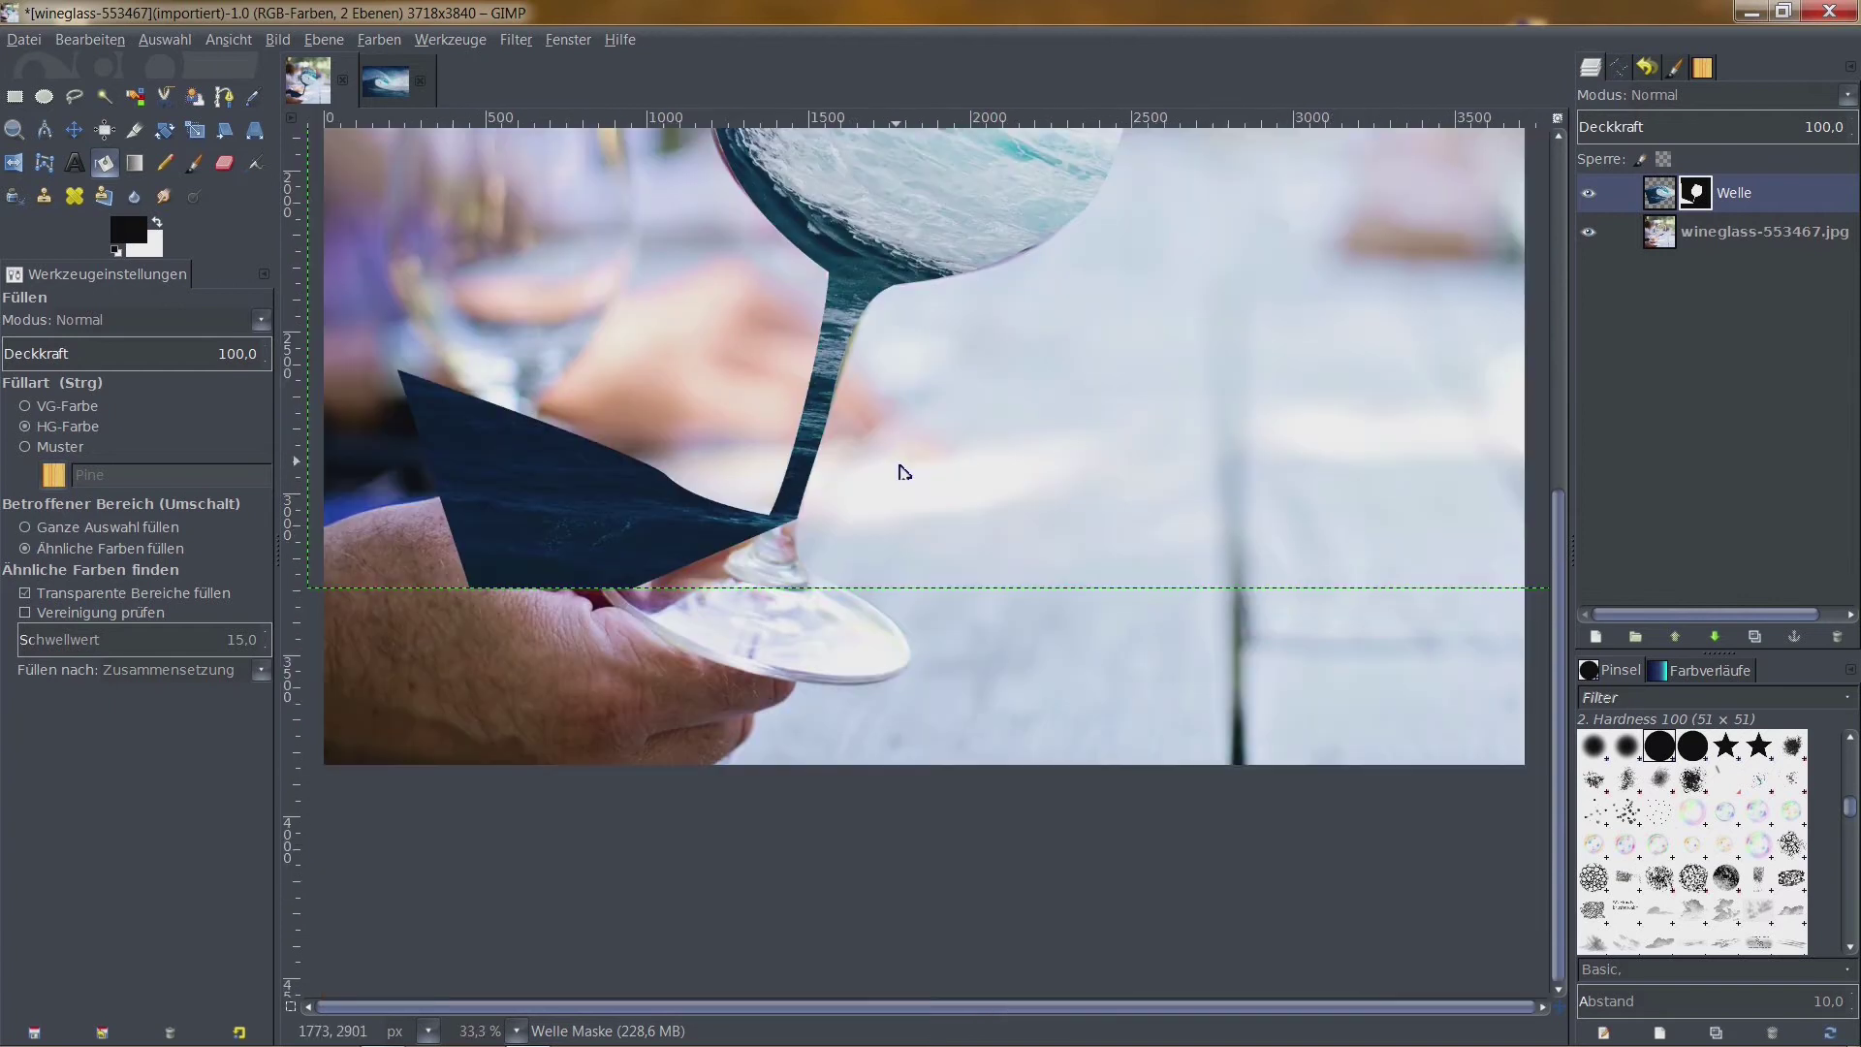
scroll(820, 497, "left", 3)
scroll(1038, 561, "up", 3, "ctrl")
scroll(956, 532, "down", 2, "ctrl")
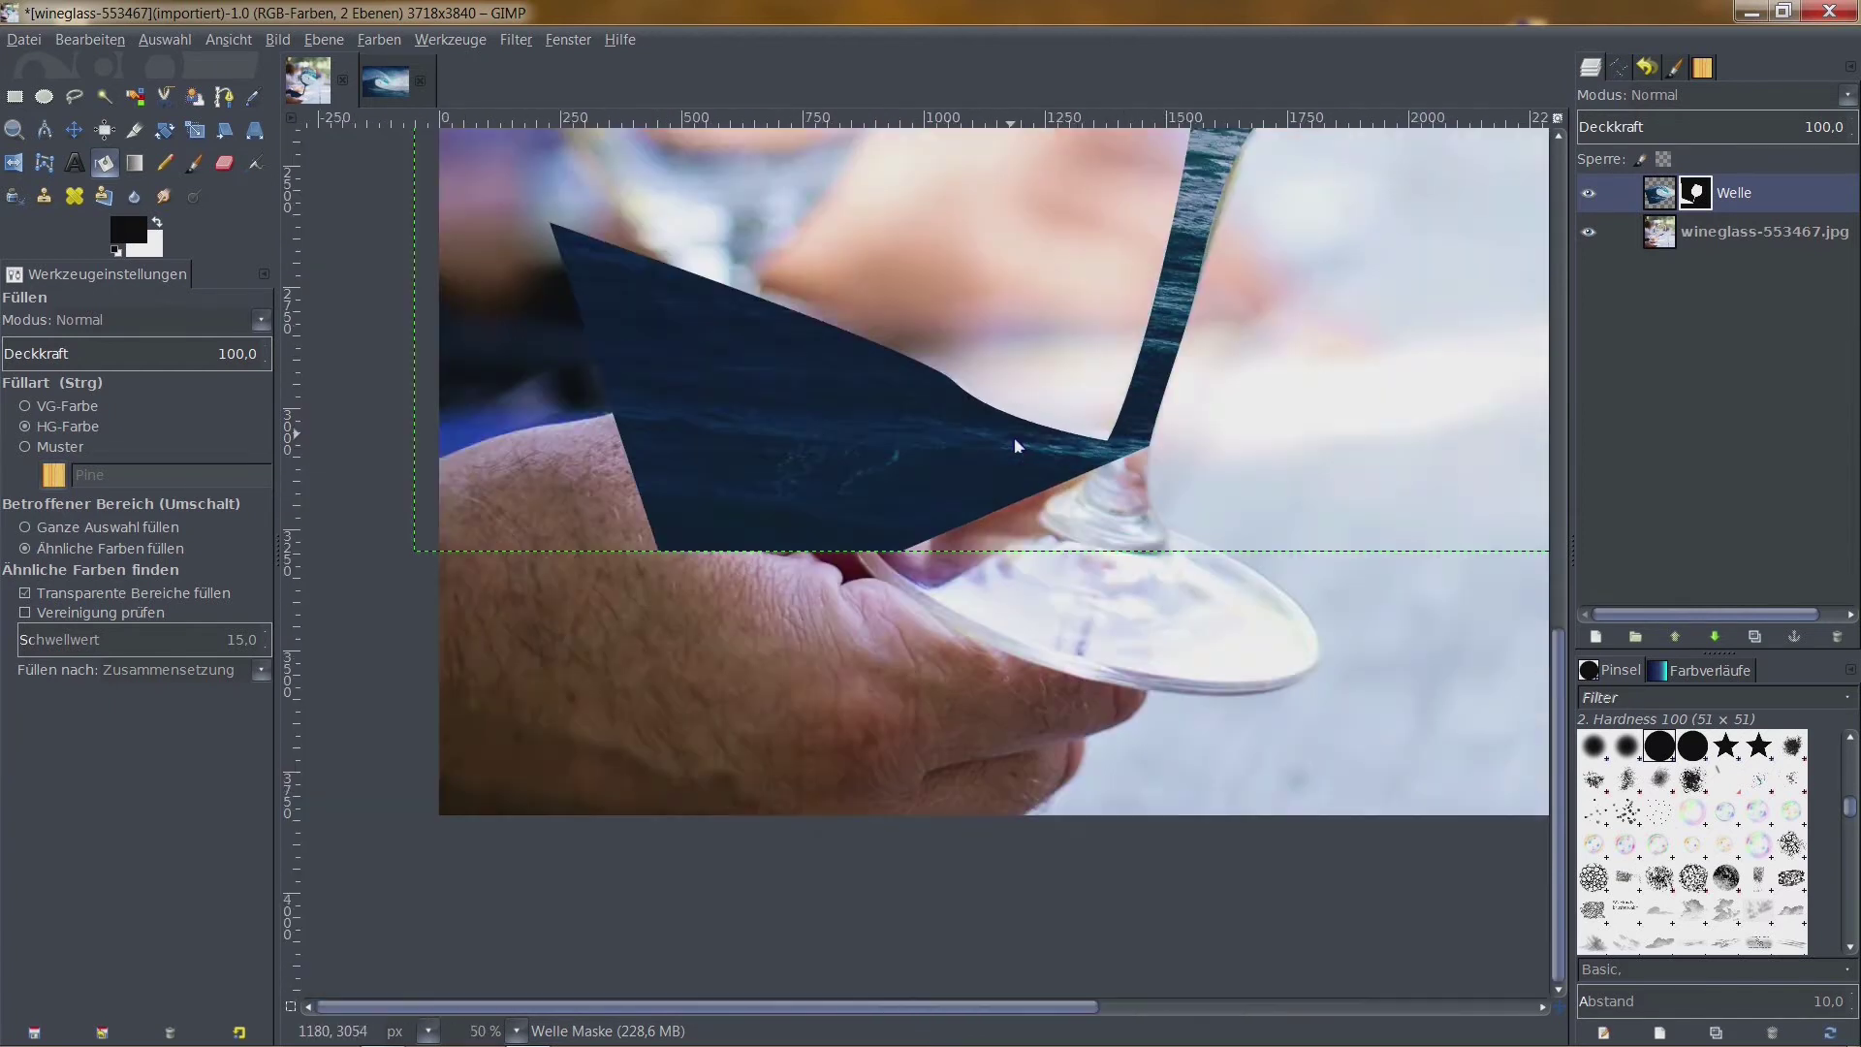
scroll(1017, 436, "down", 3, "ctrl")
scroll(1018, 441, "up", 2)
scroll(1080, 403, "left", 2)
scroll(1085, 400, "up", 1, "ctrl")
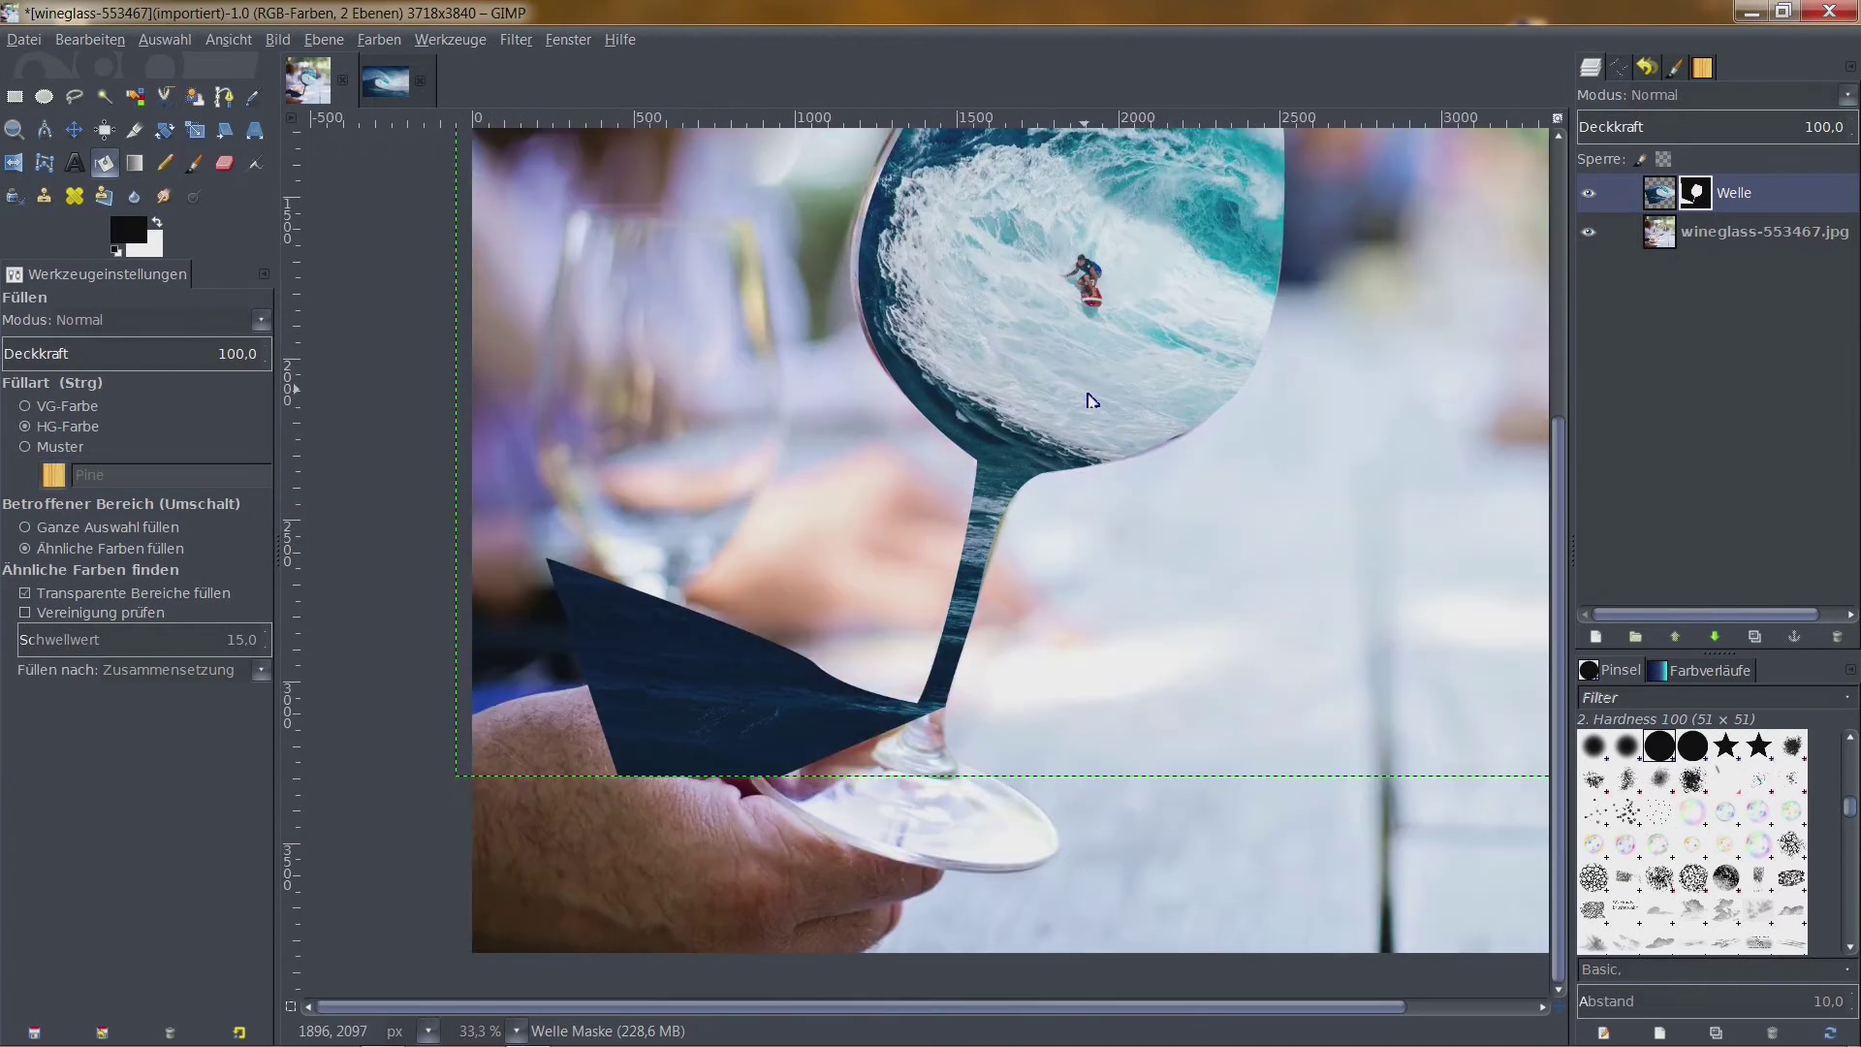
scroll(1092, 394, "down", 2, "ctrl")
scroll(1071, 394, "left", 2)
scroll(1066, 436, "down", 1)
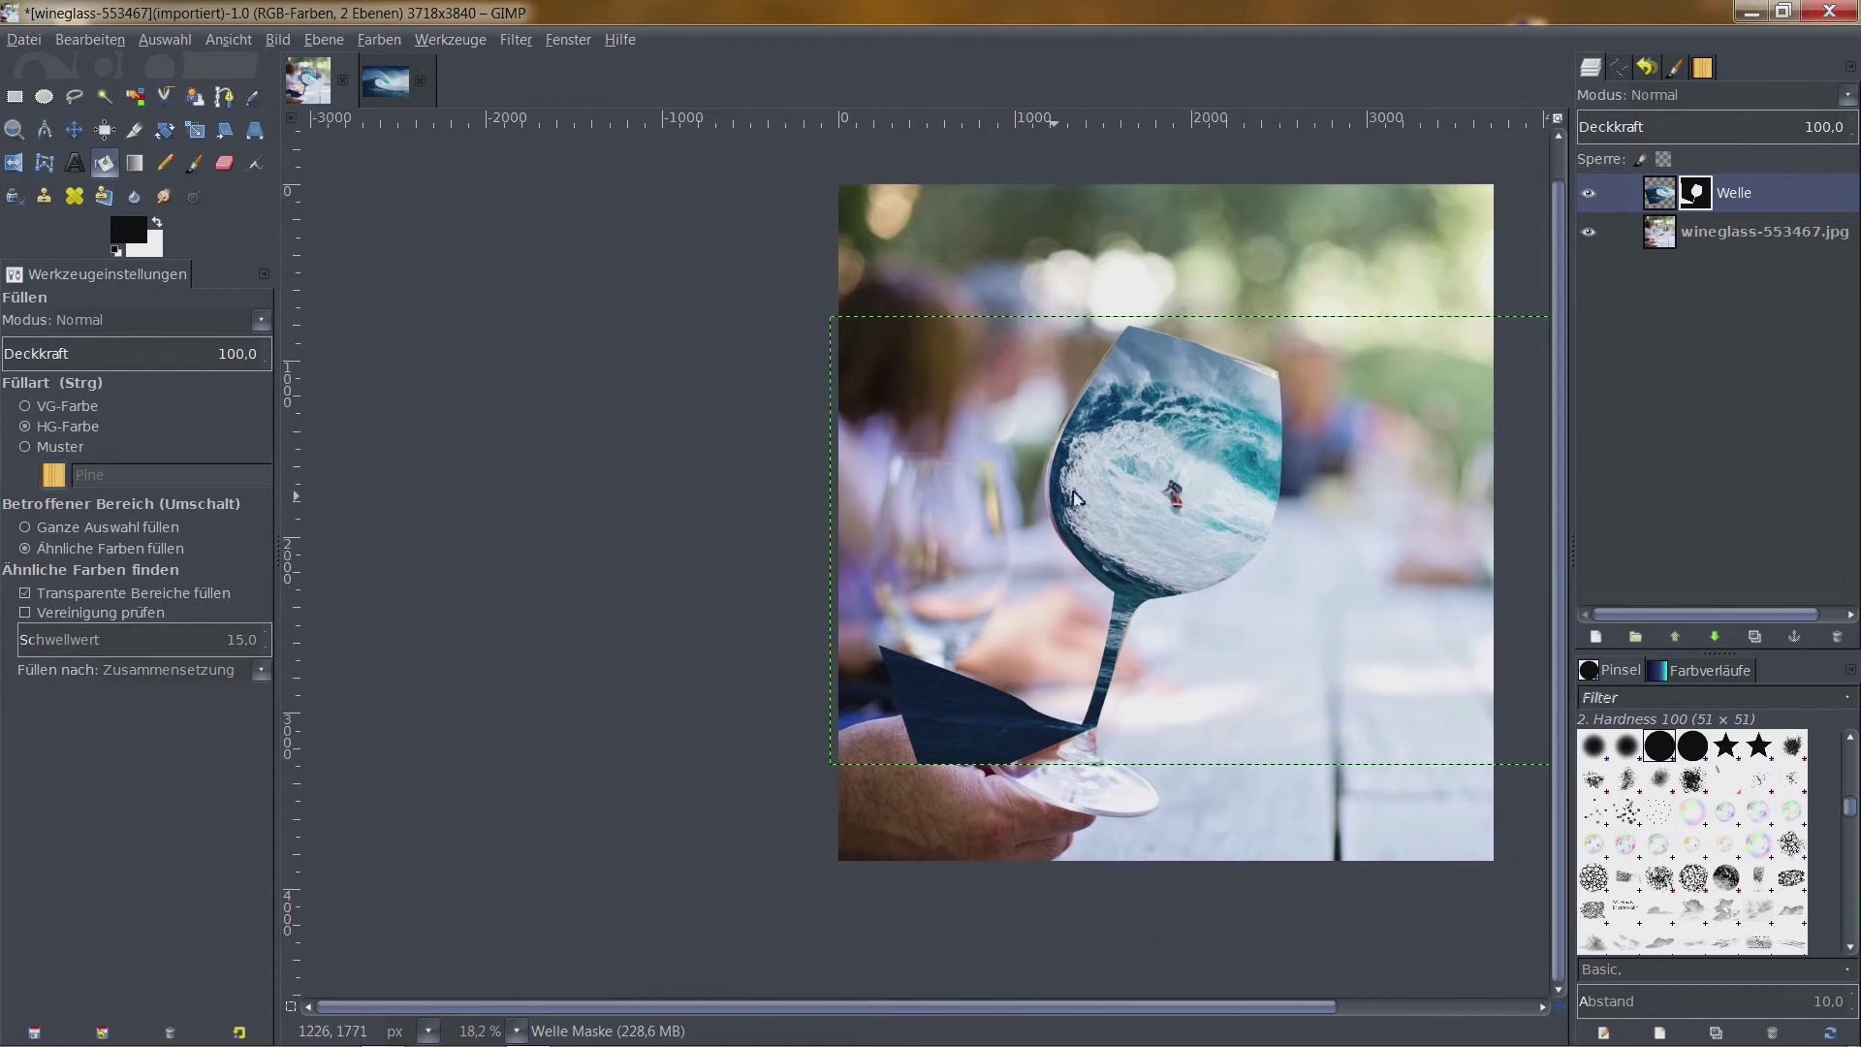
scroll(1168, 455, "up", 2, "ctrl")
scroll(1168, 455, "down", 1, "ctrl")
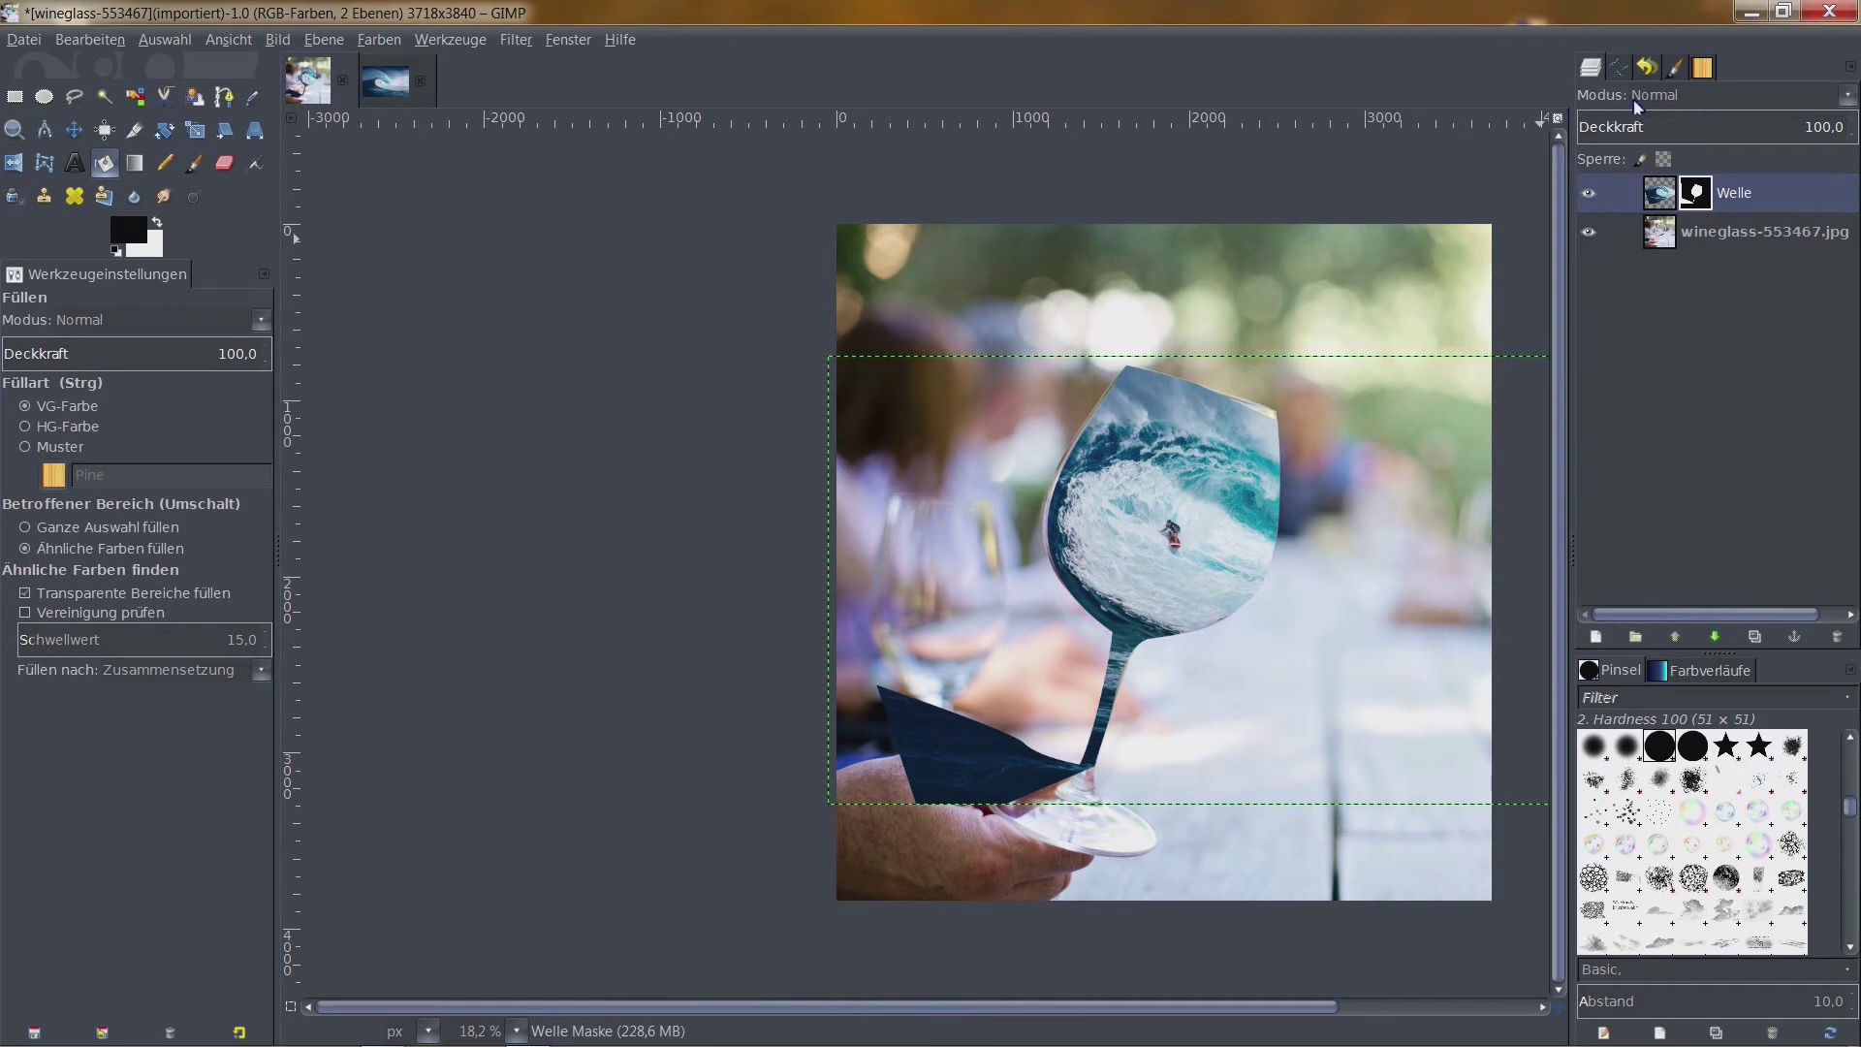
Switch the Welle layer's mode to Multiplikation
left_click(1849, 98)
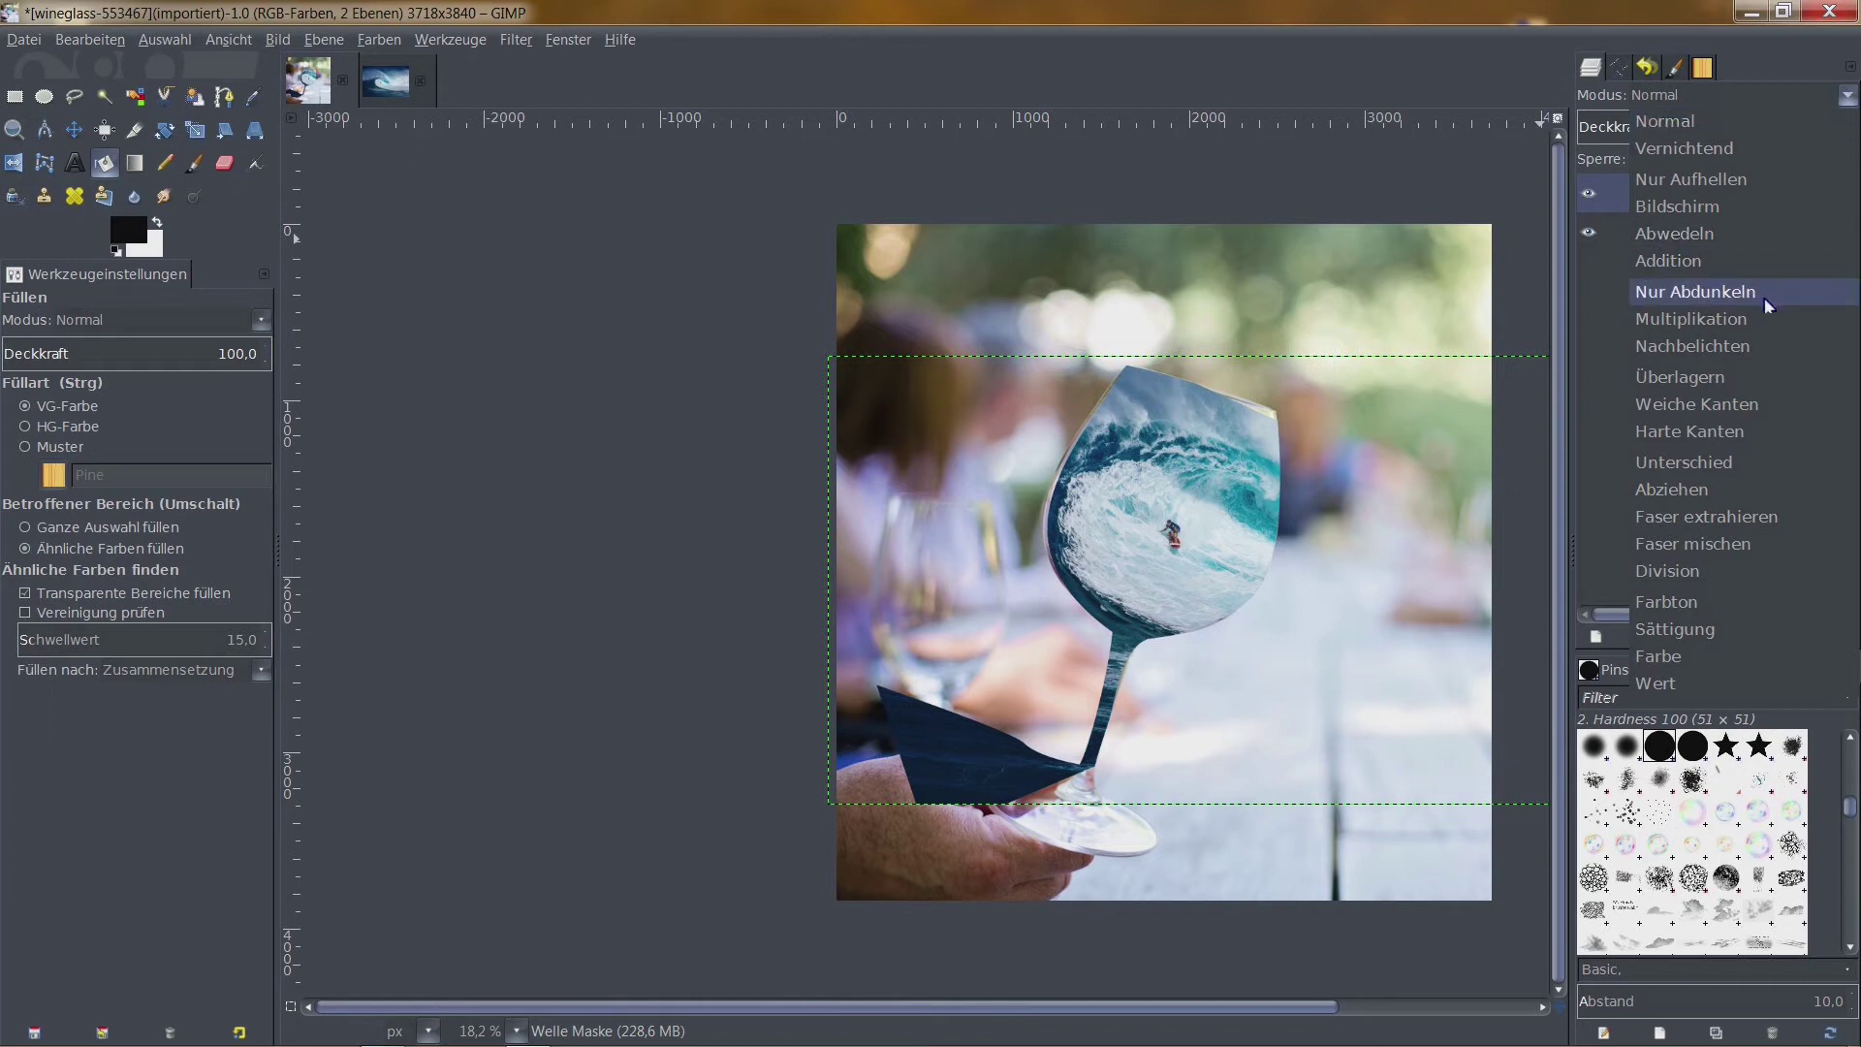
left_click(1764, 329)
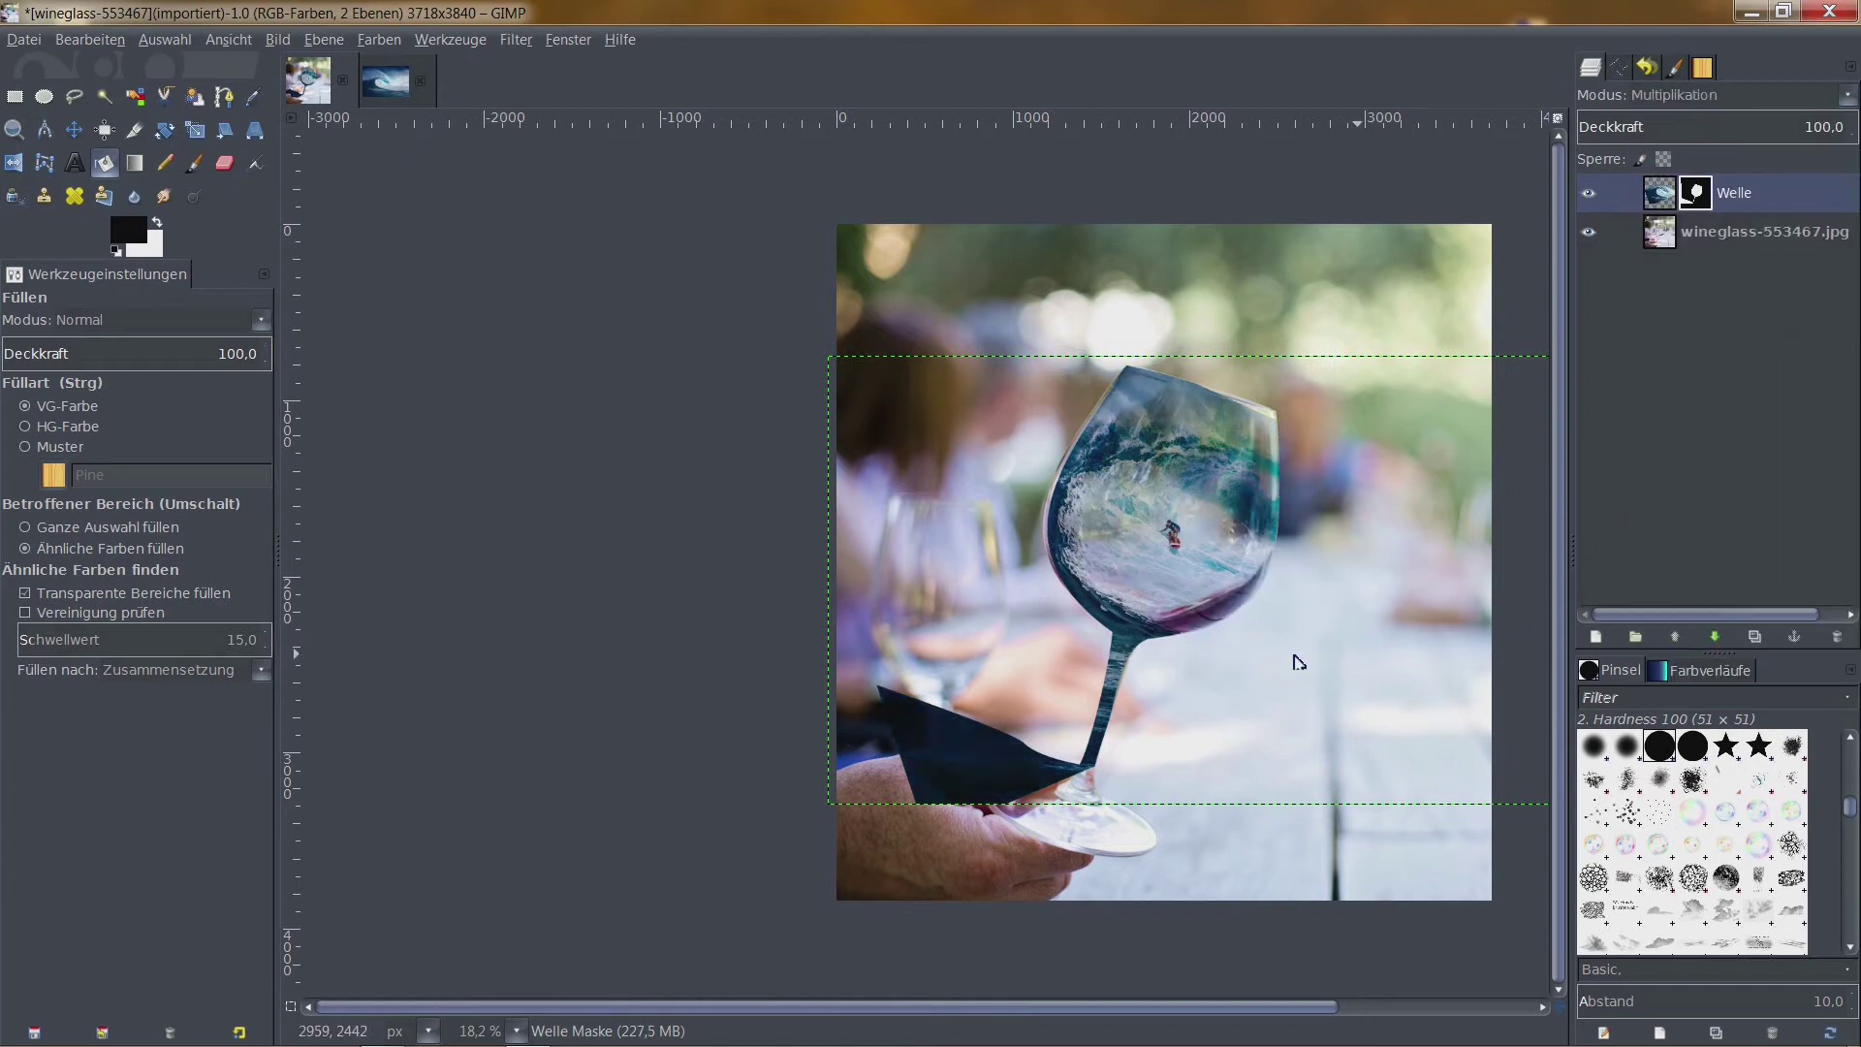
scroll(1296, 656, "up", 2)
scroll(1236, 616, "down", 1)
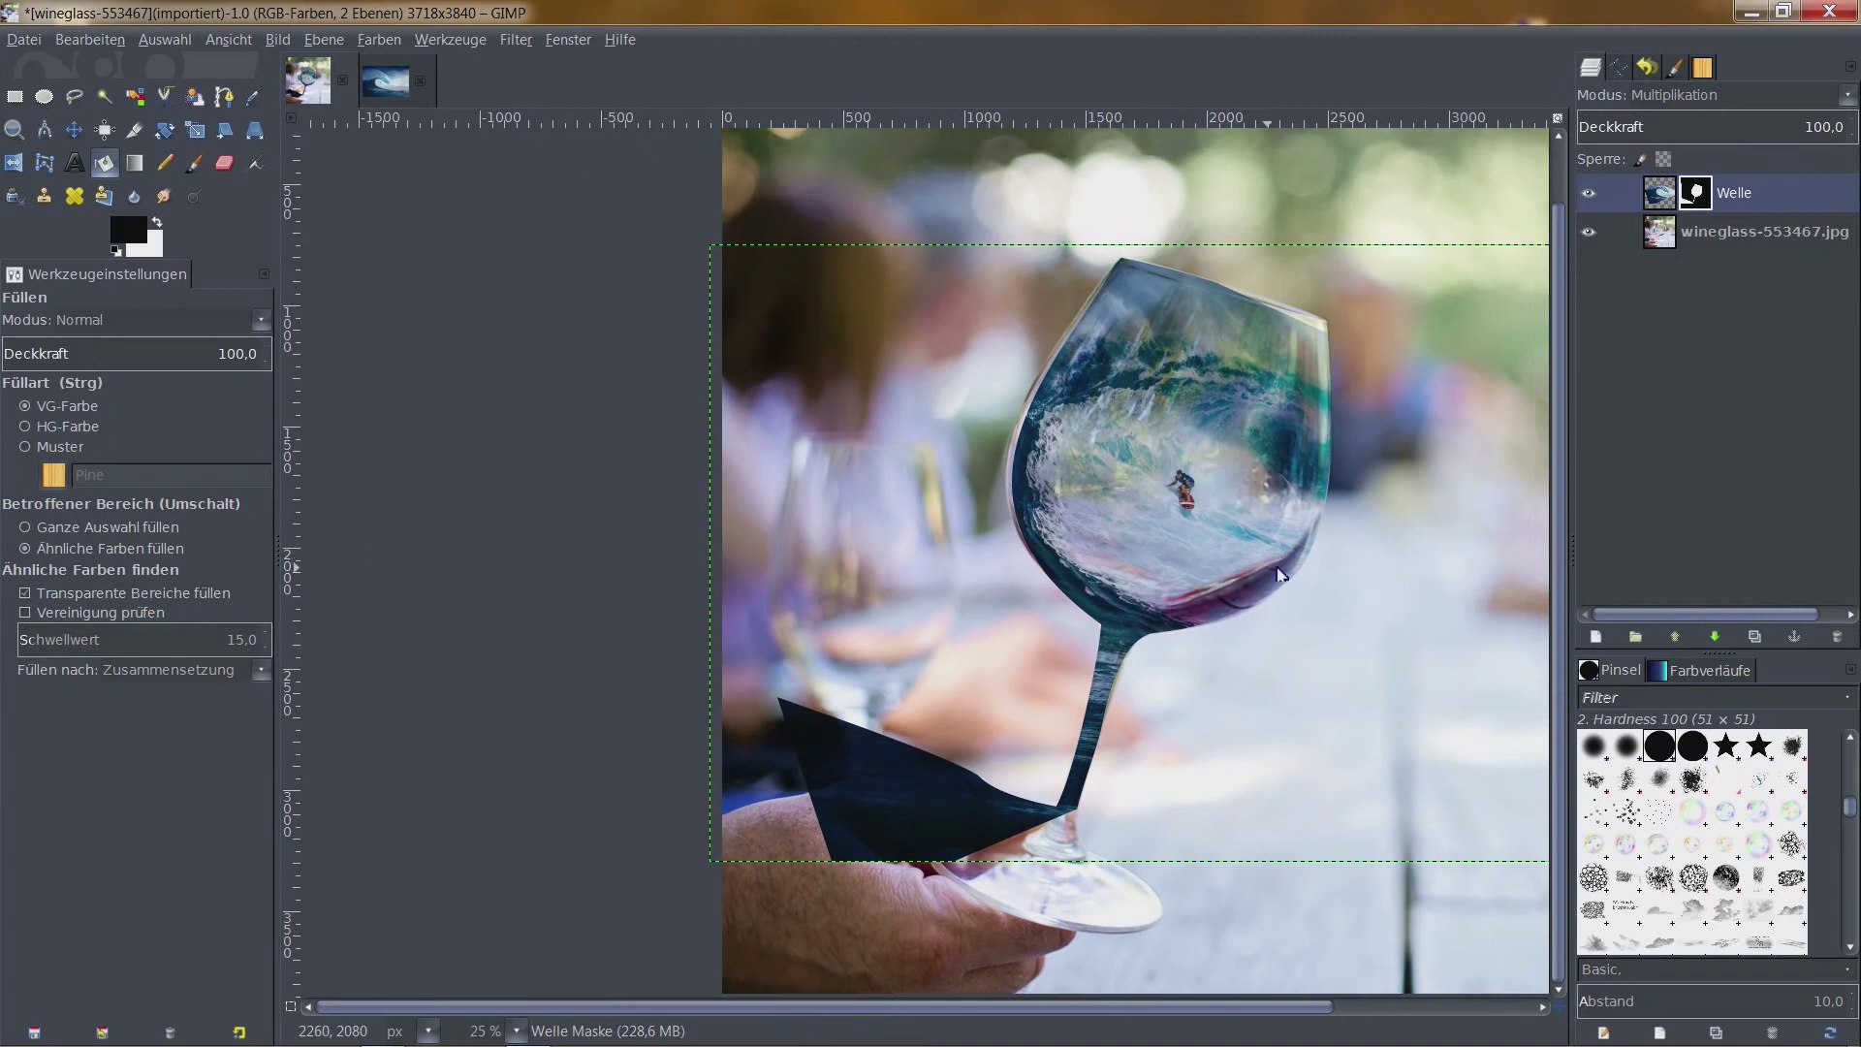
scroll(1288, 494, "down", 1)
scroll(1275, 482, "down", 1)
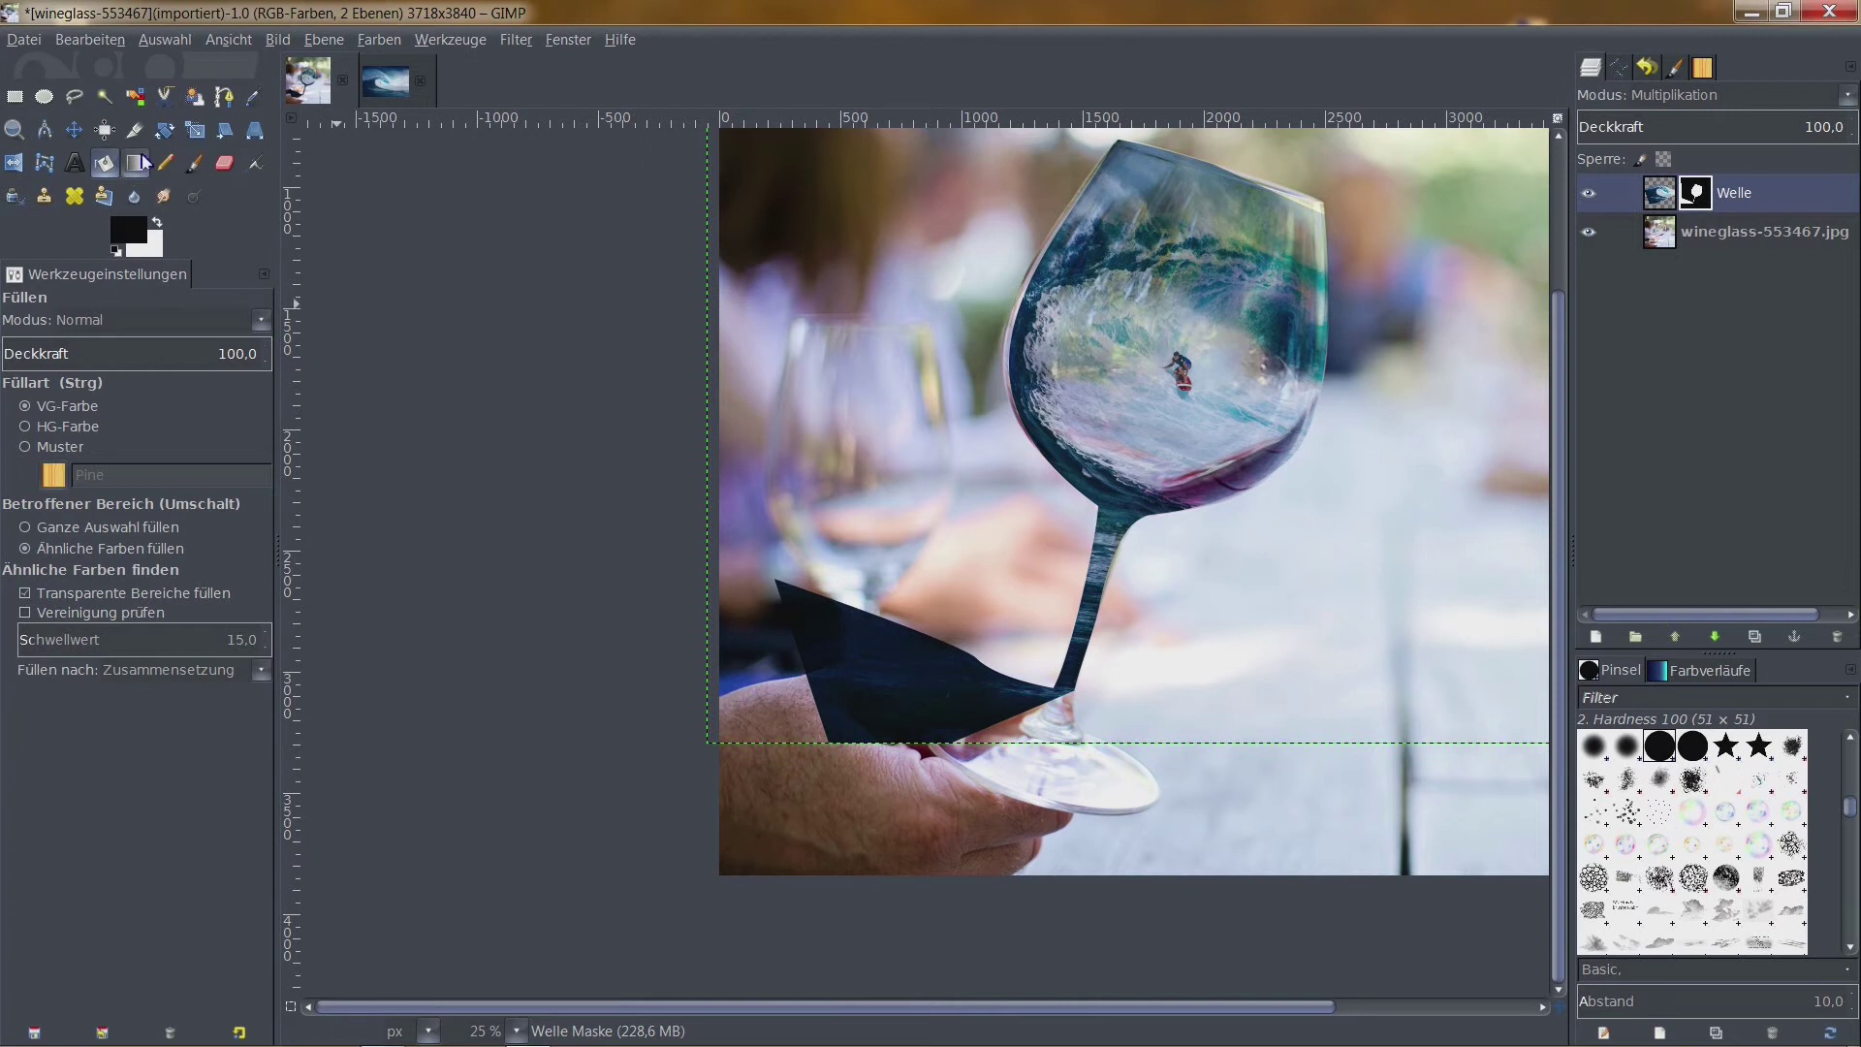
Paint black with the Hardness 025 brush over the hand's dark patch, then swap to white
left_click(195, 163)
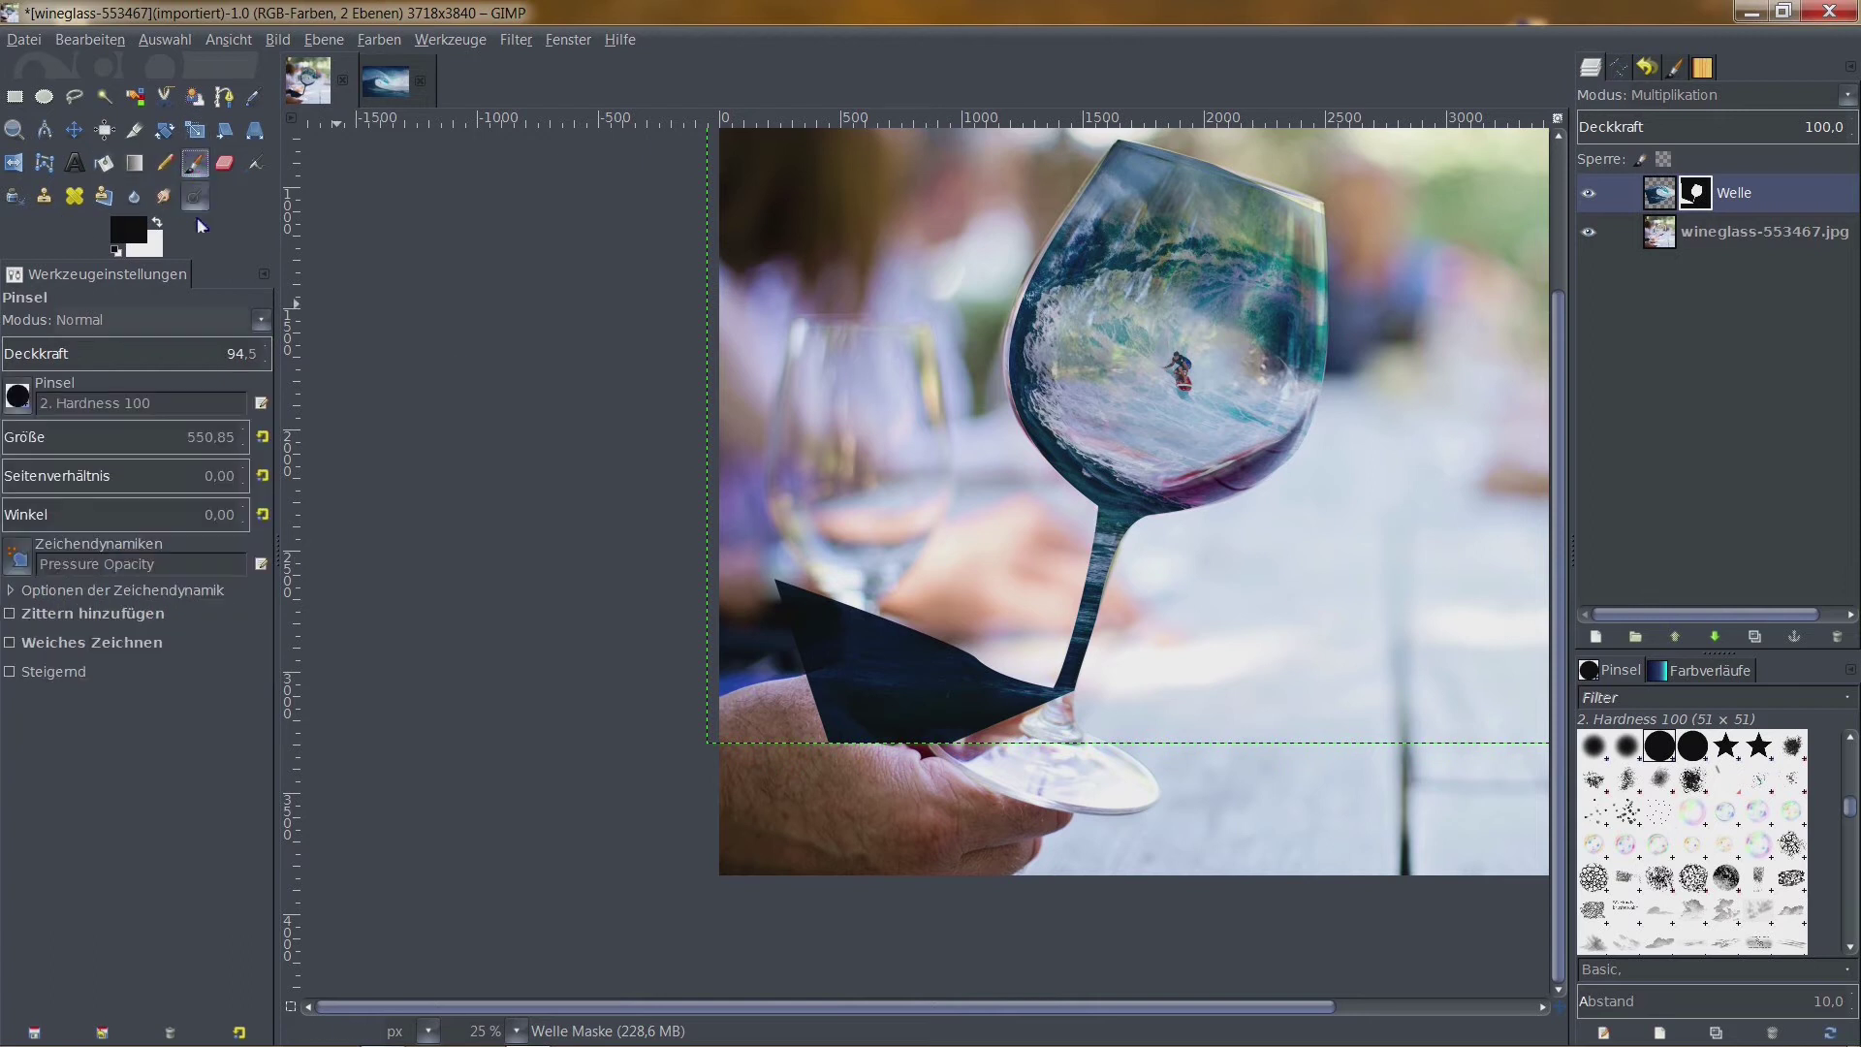
left_click(19, 403)
scroll(58, 588, "down", 3)
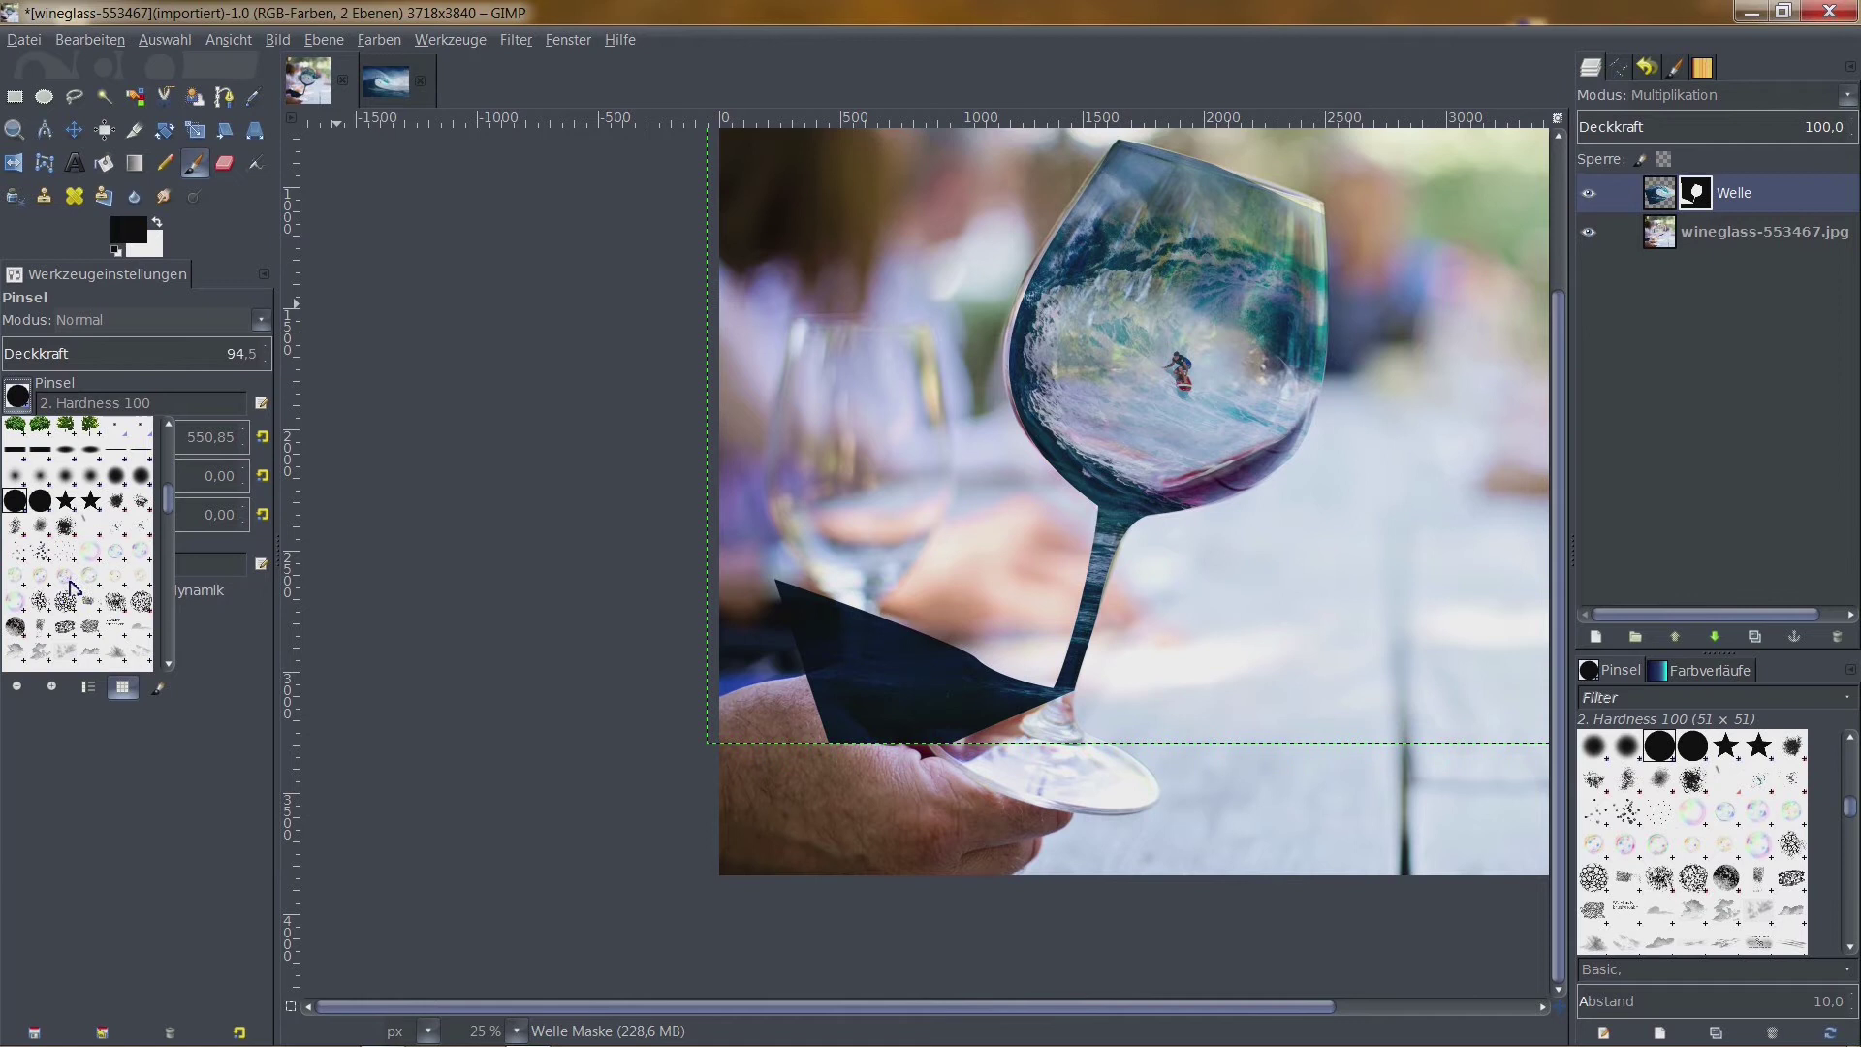
left_click(46, 482)
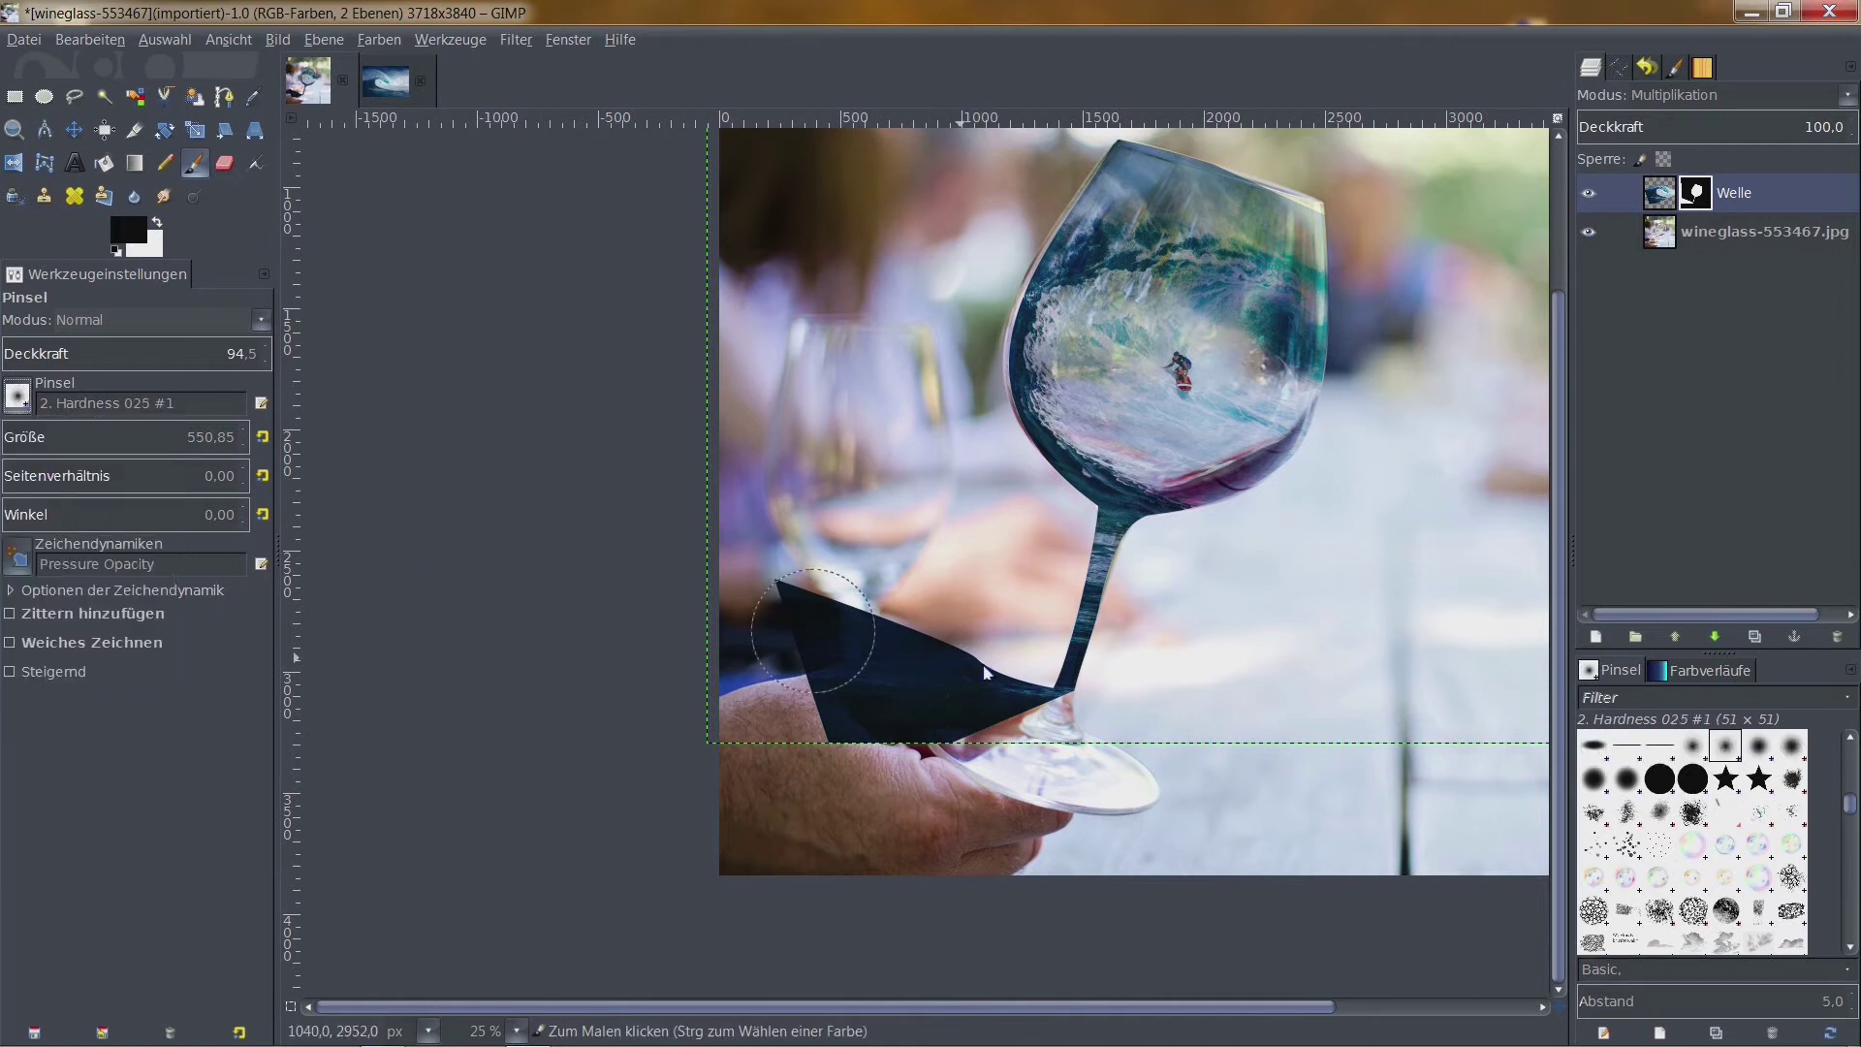
mouse_move(966, 654)
left_mouse_down()
mouse_move(817, 606)
mouse_move(1034, 691)
mouse_move(1112, 564)
left_mouse_up()
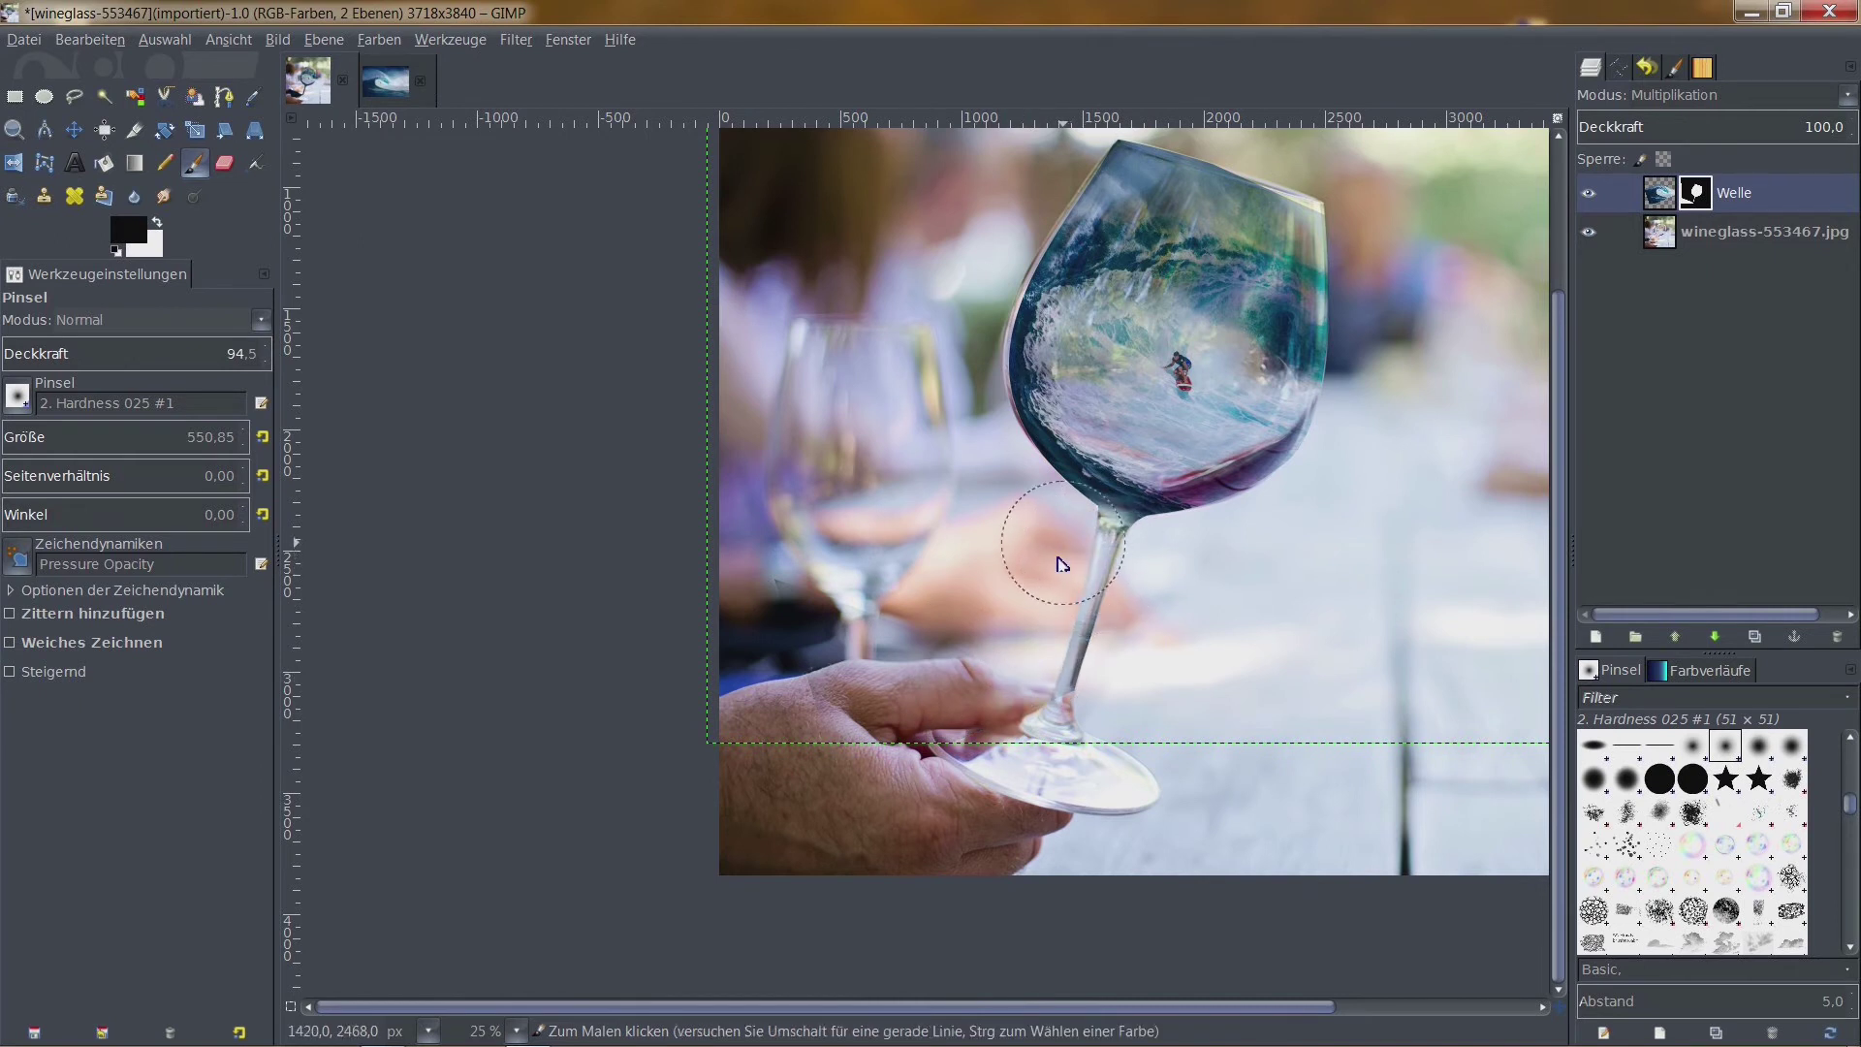
scroll(1035, 615, "up", 3)
scroll(1035, 616, "left", 4)
scroll(1266, 423, "right", 7)
scroll(1267, 424, "up", 1)
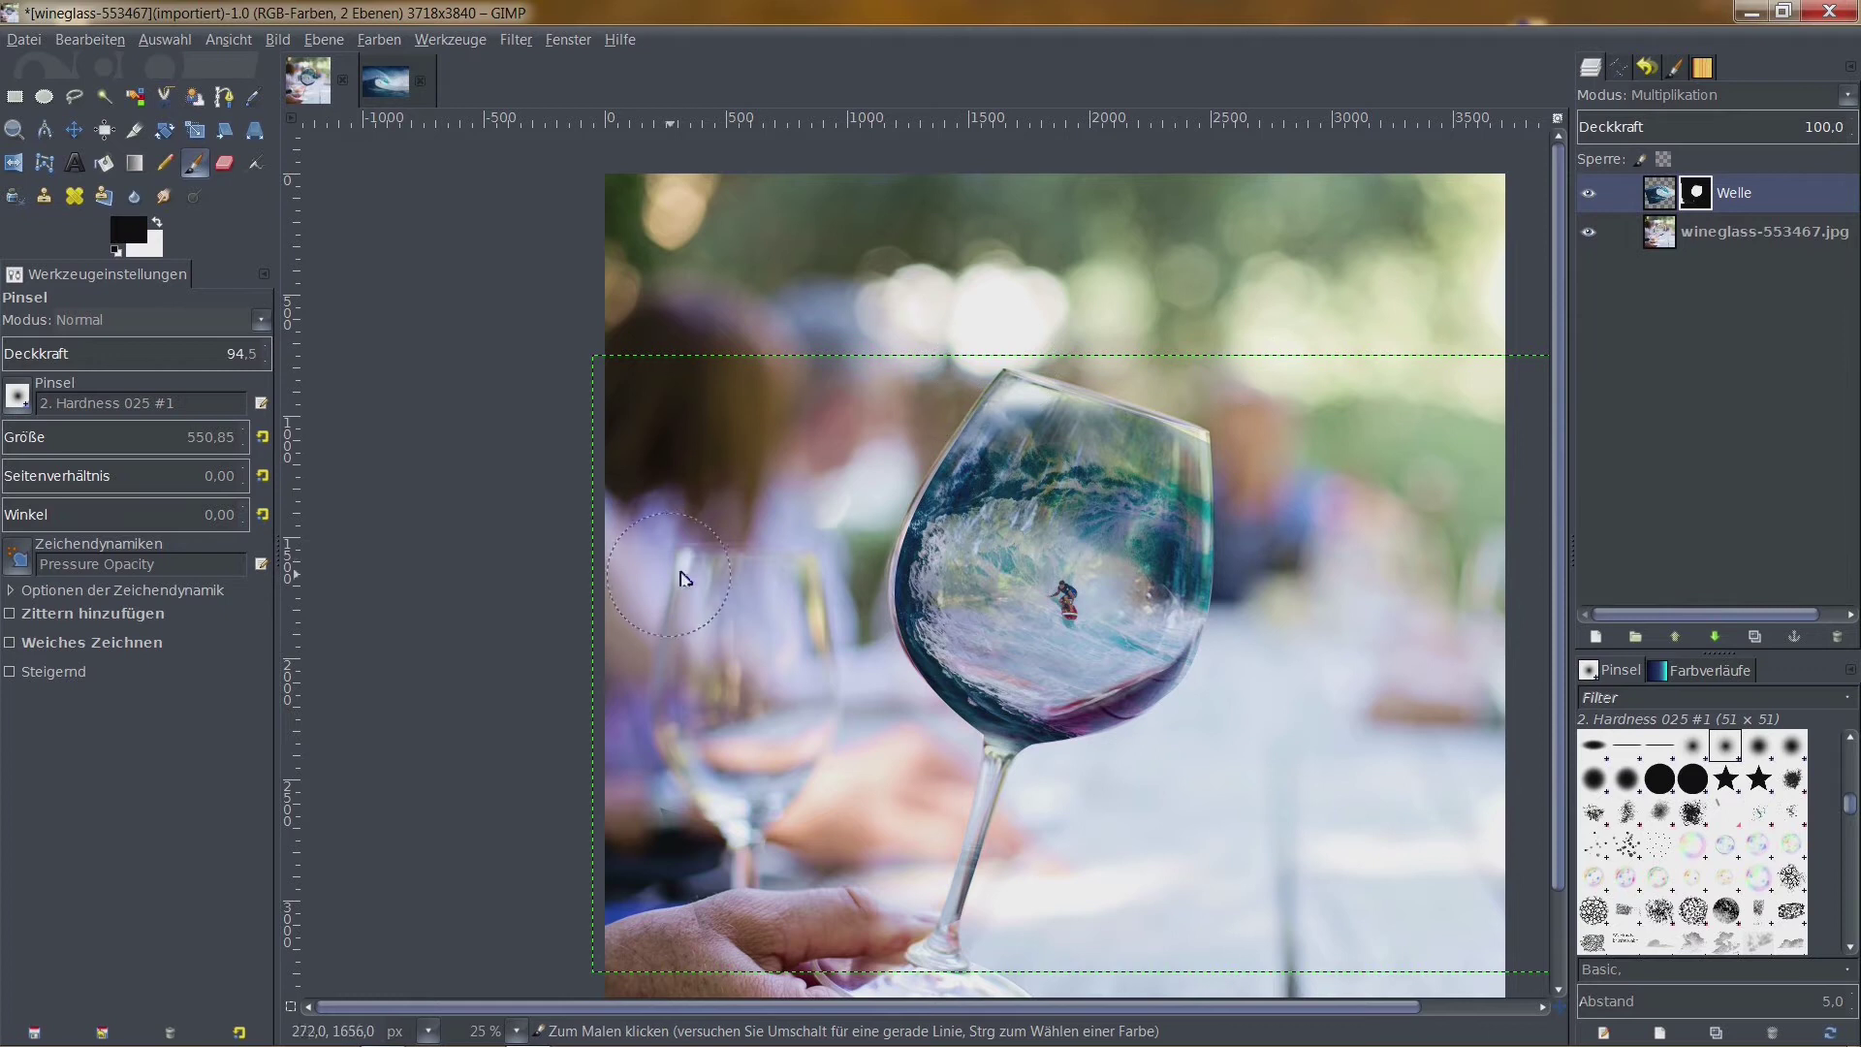
left_click(155, 226)
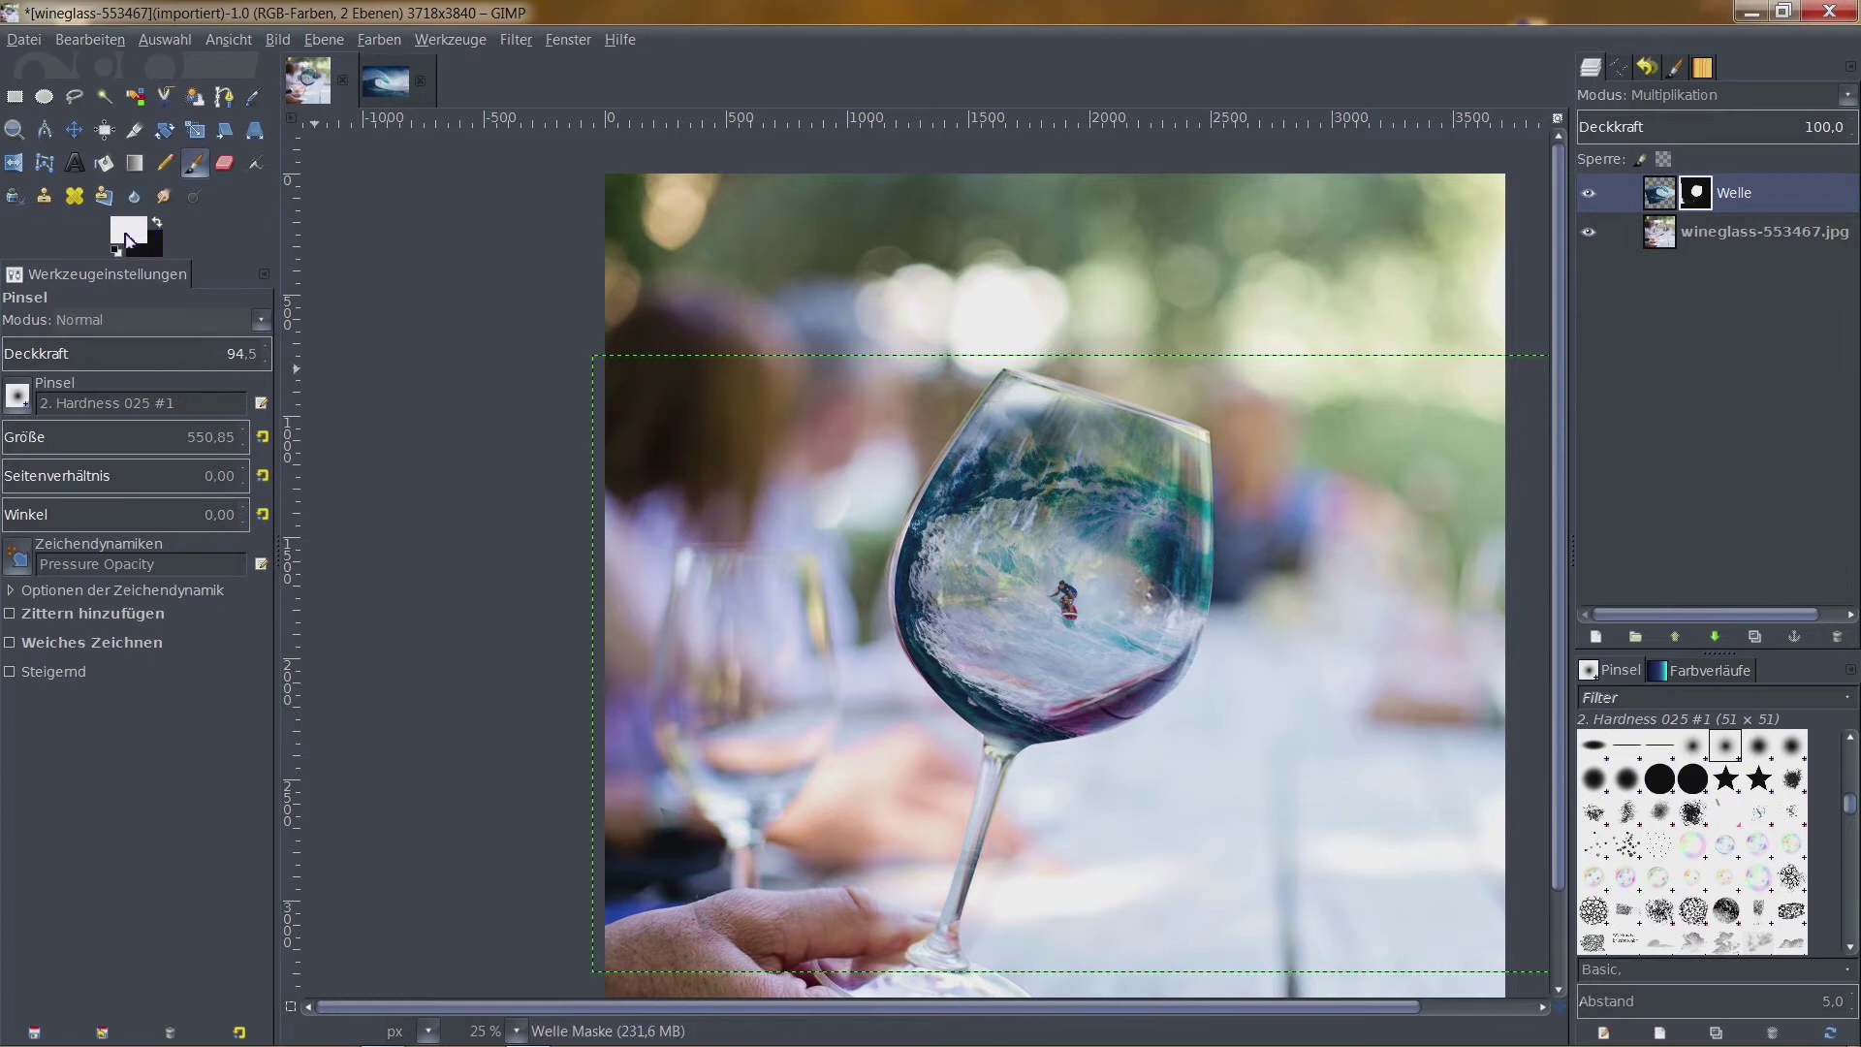
Set the foreground colour to mid grey 7f7f7f from the colour history
left_click(128, 241)
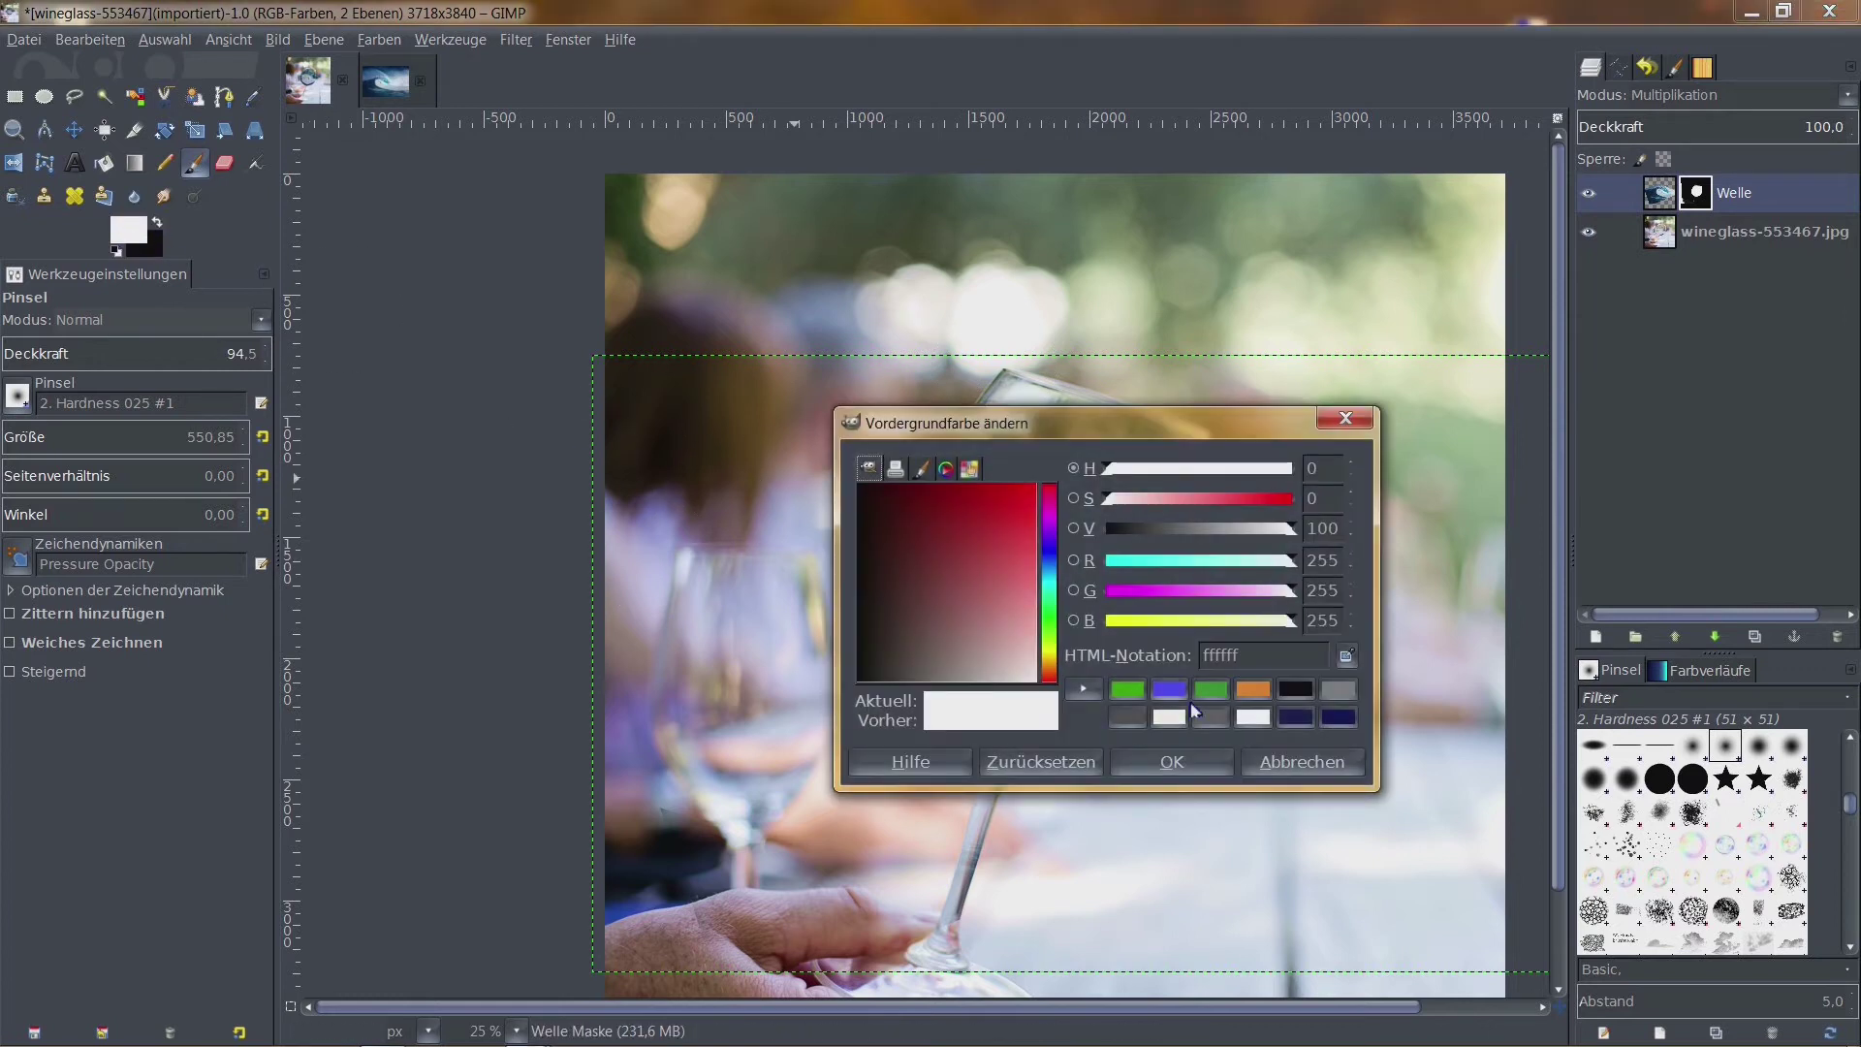
left_click(1353, 690)
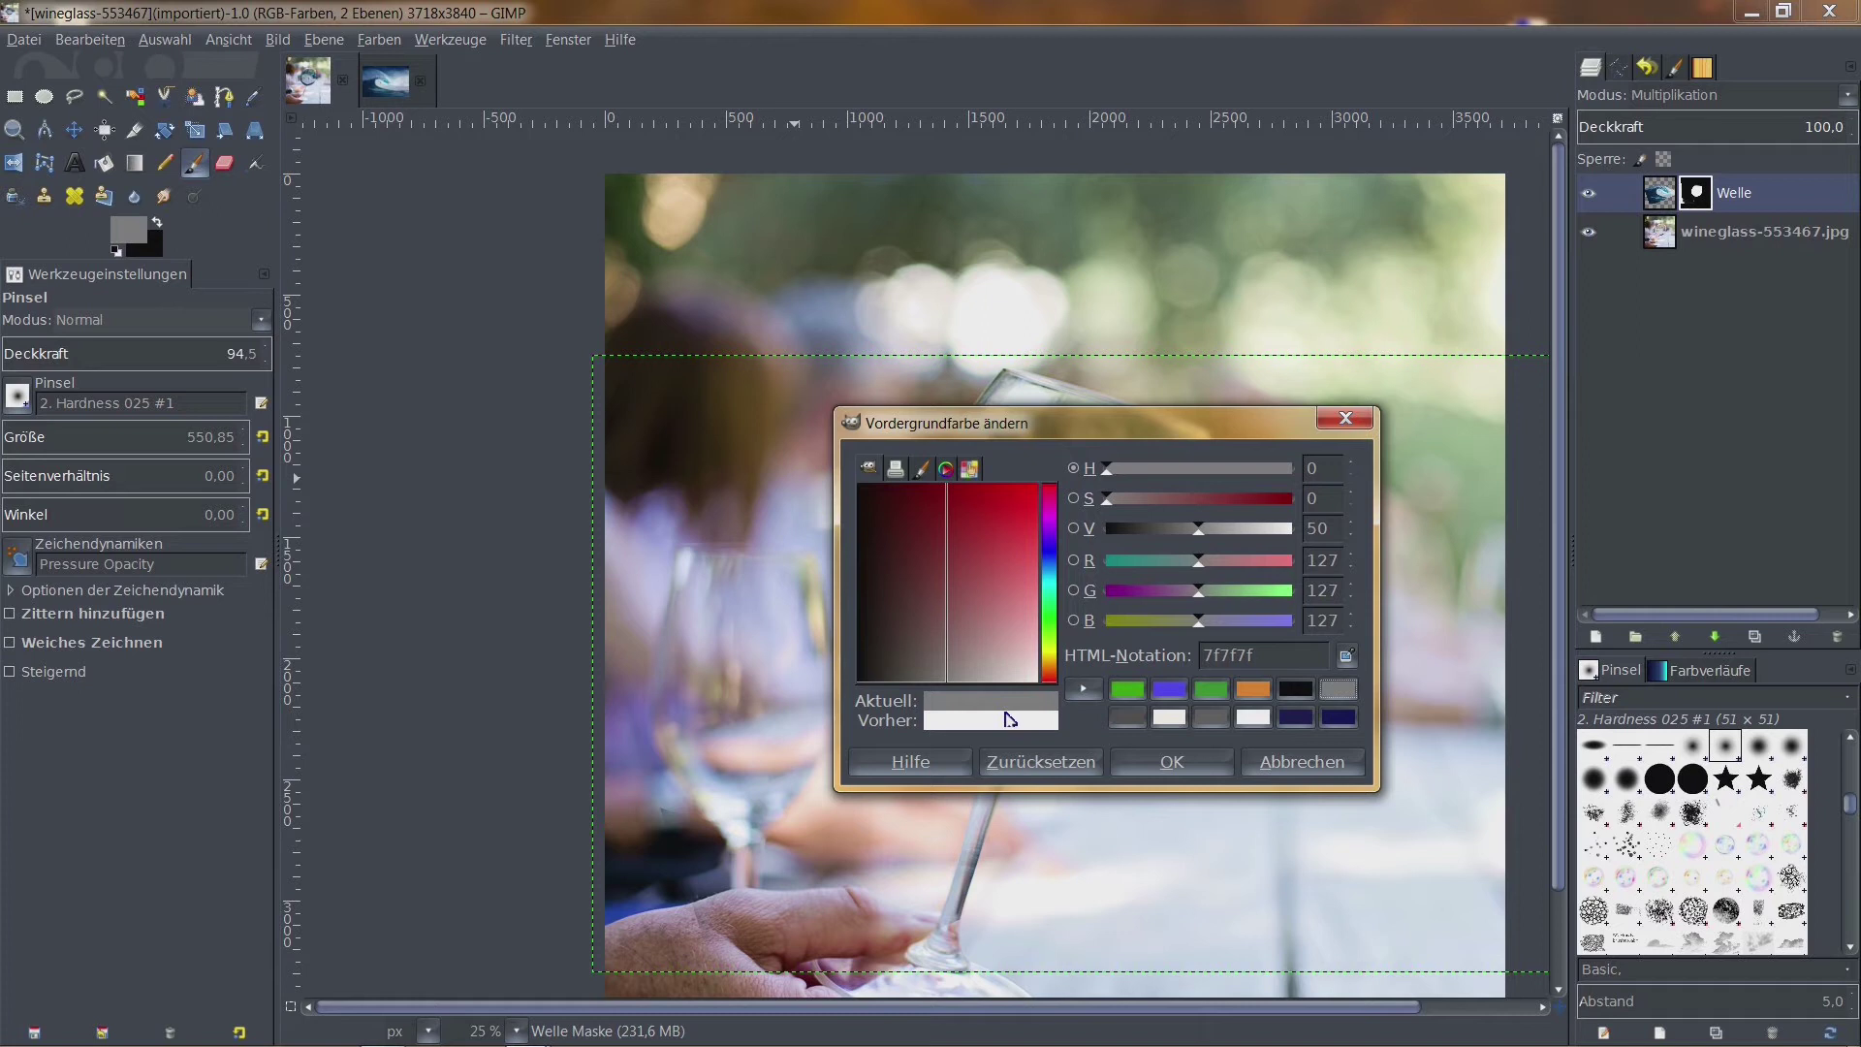
left_click(1172, 761)
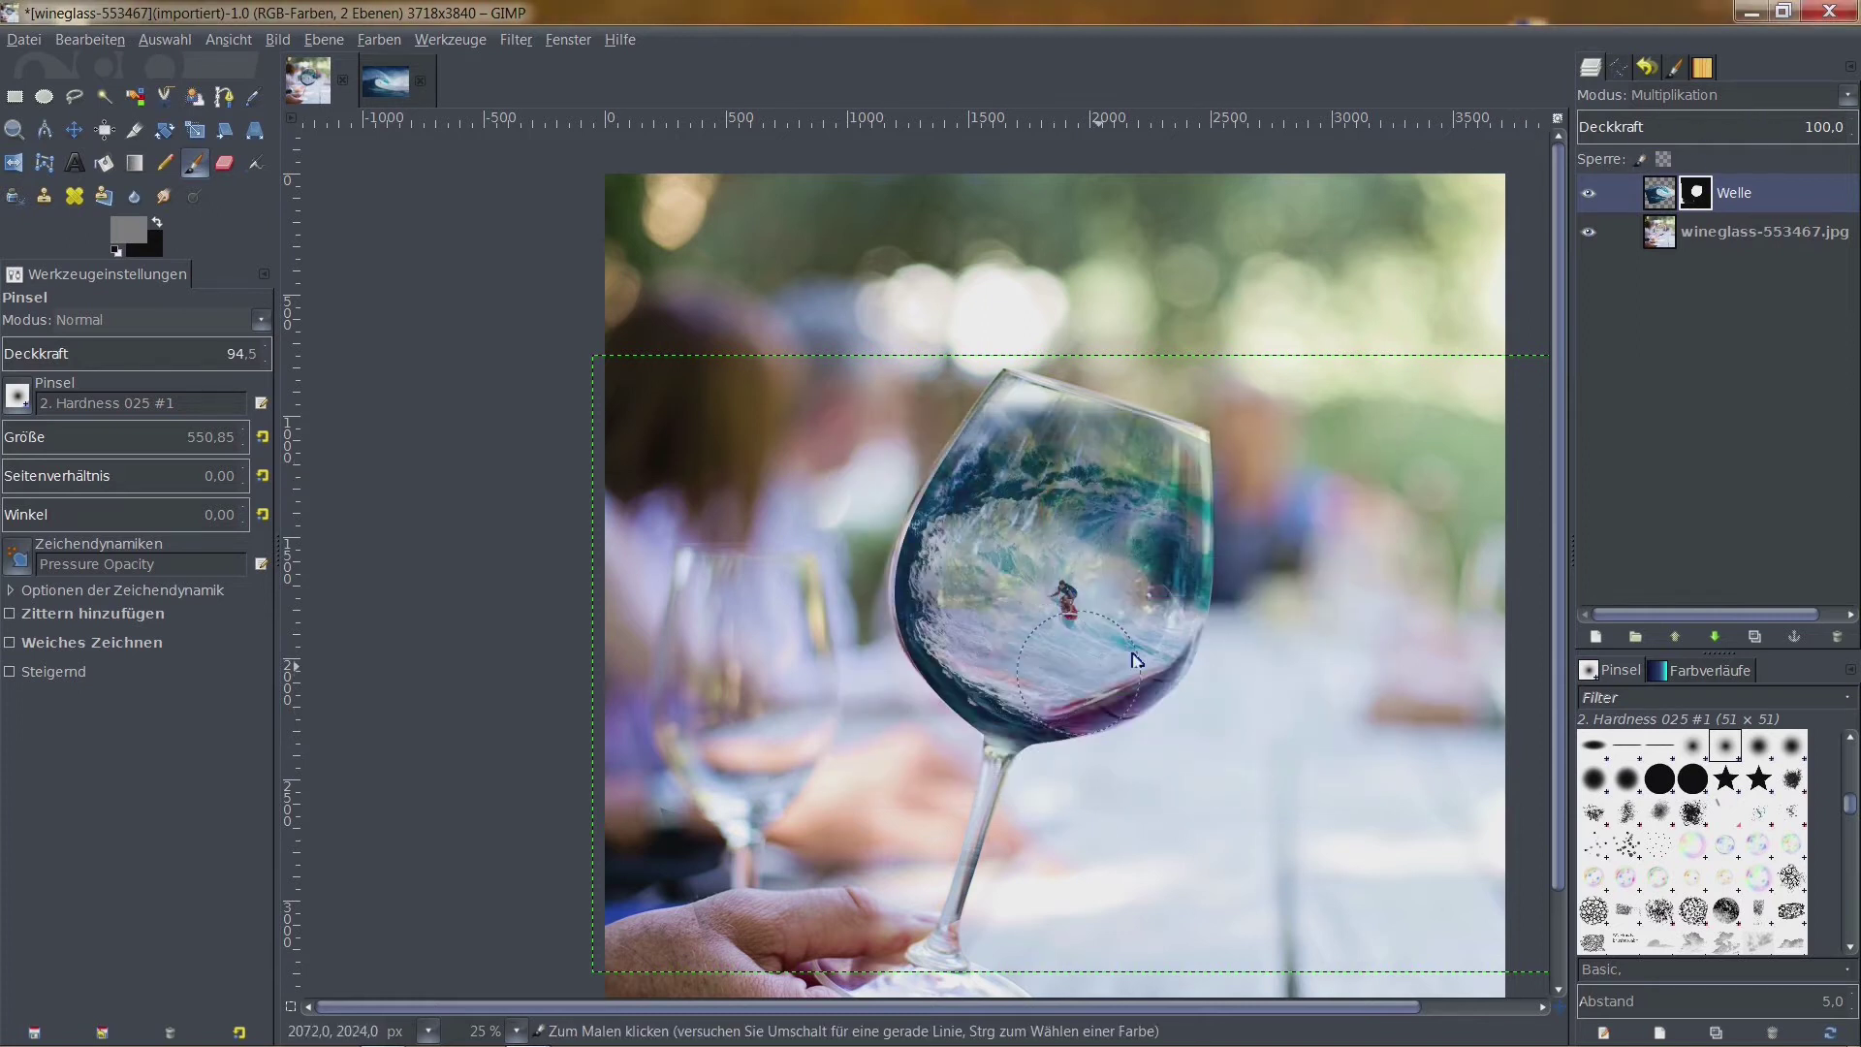
Convert the Unbenannt #1 and Unbenannt paths into a selection along the glass rim
scroll(1135, 659, "up", 3)
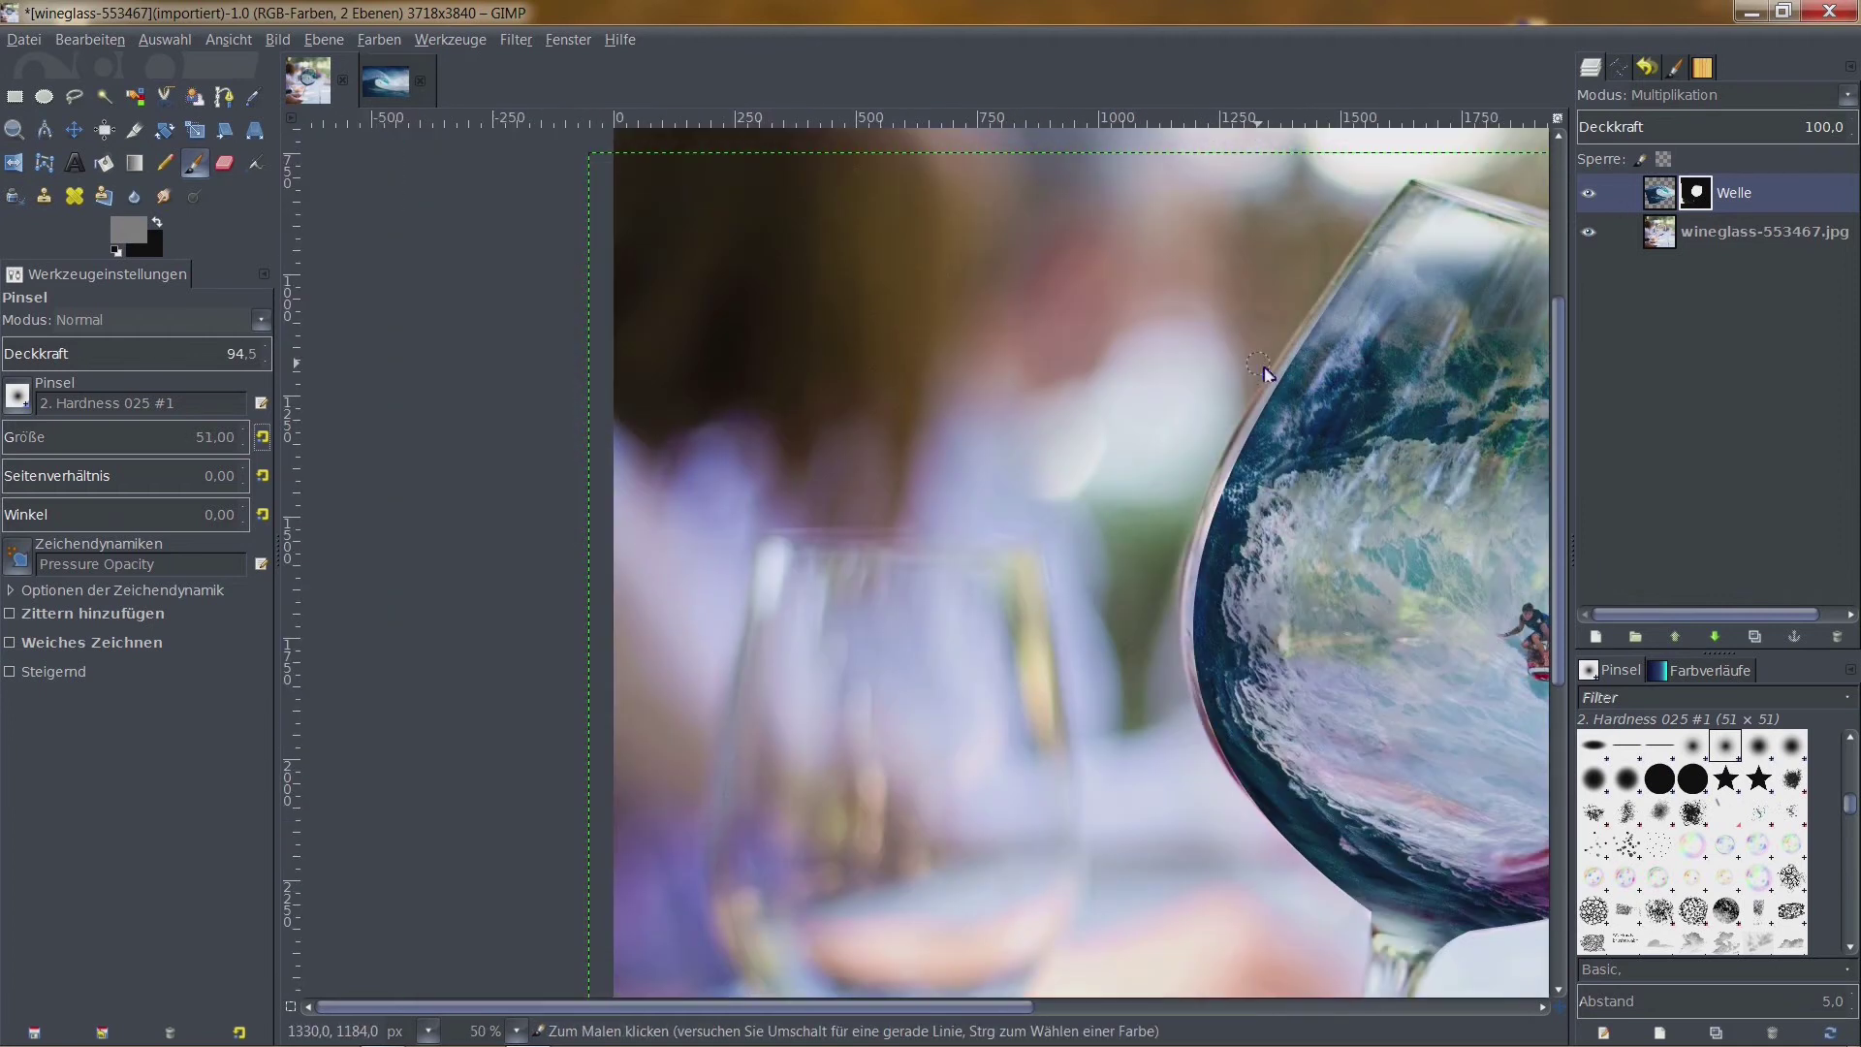
scroll(1358, 337, "up", 1)
scroll(1382, 256, "up", 1)
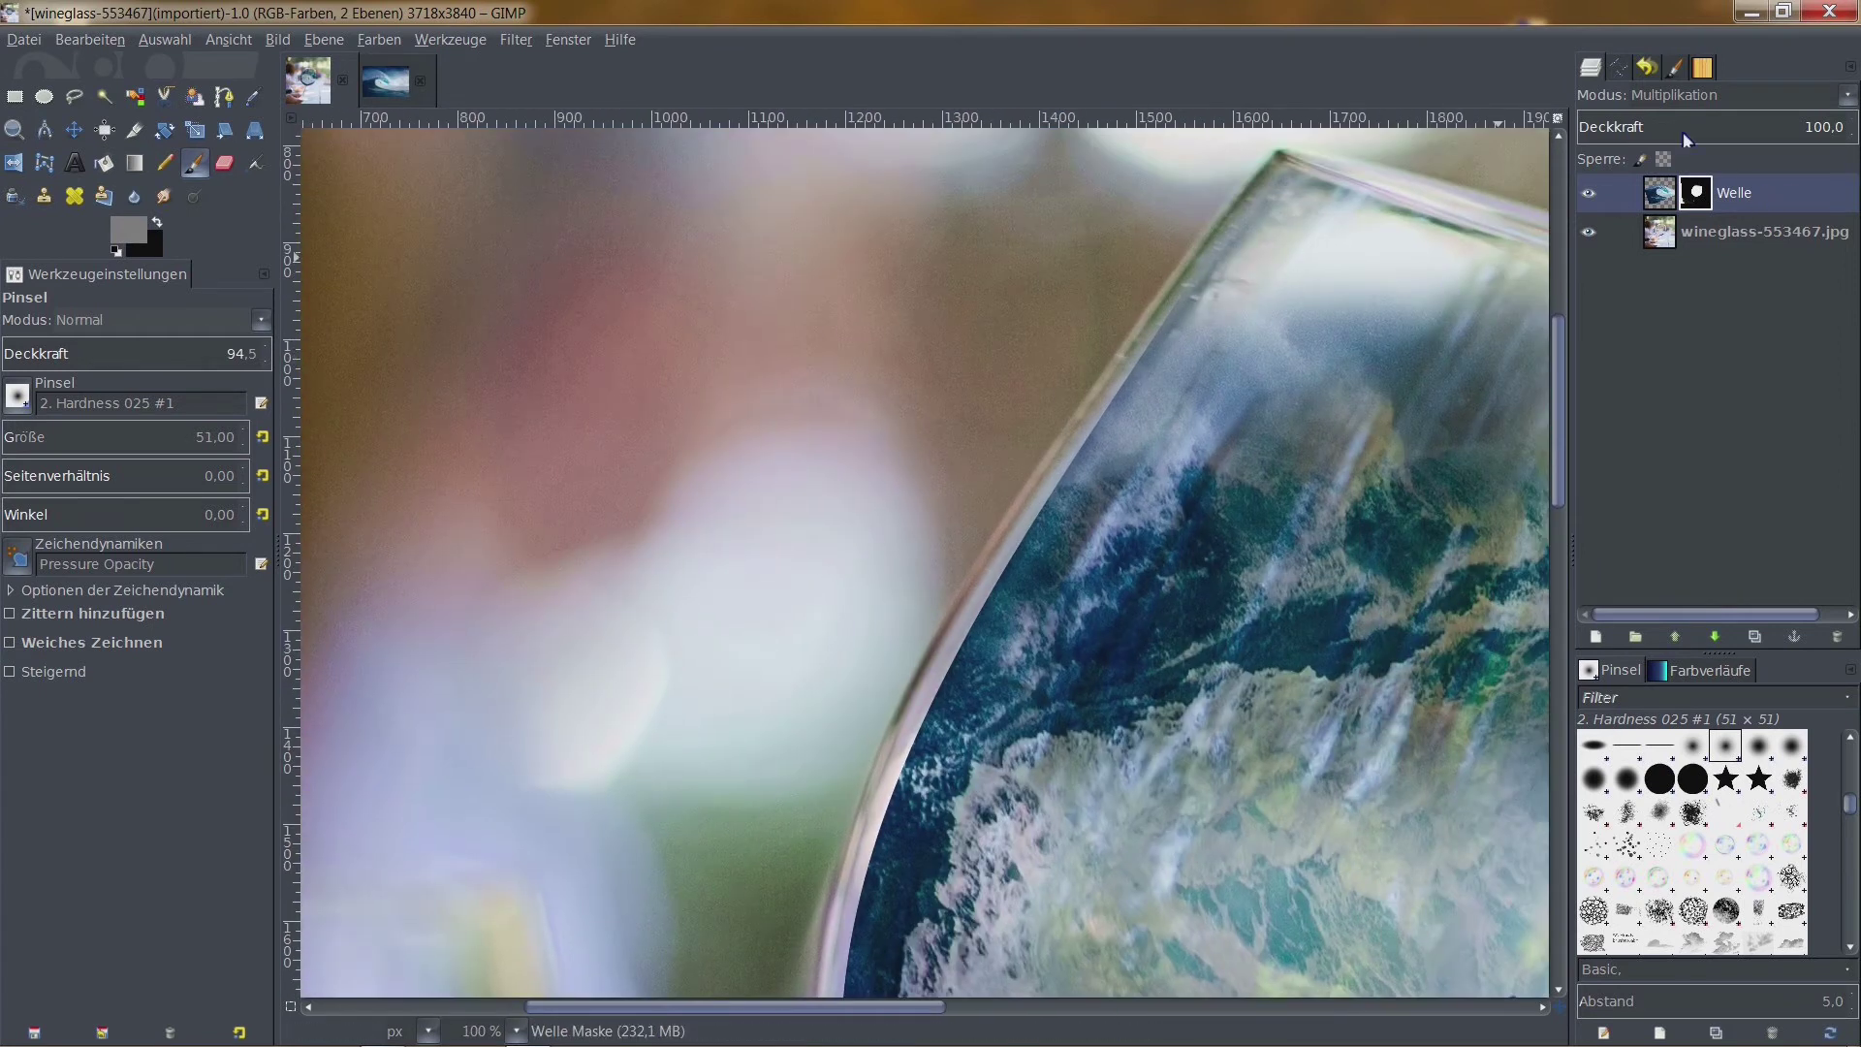
left_click(1617, 68)
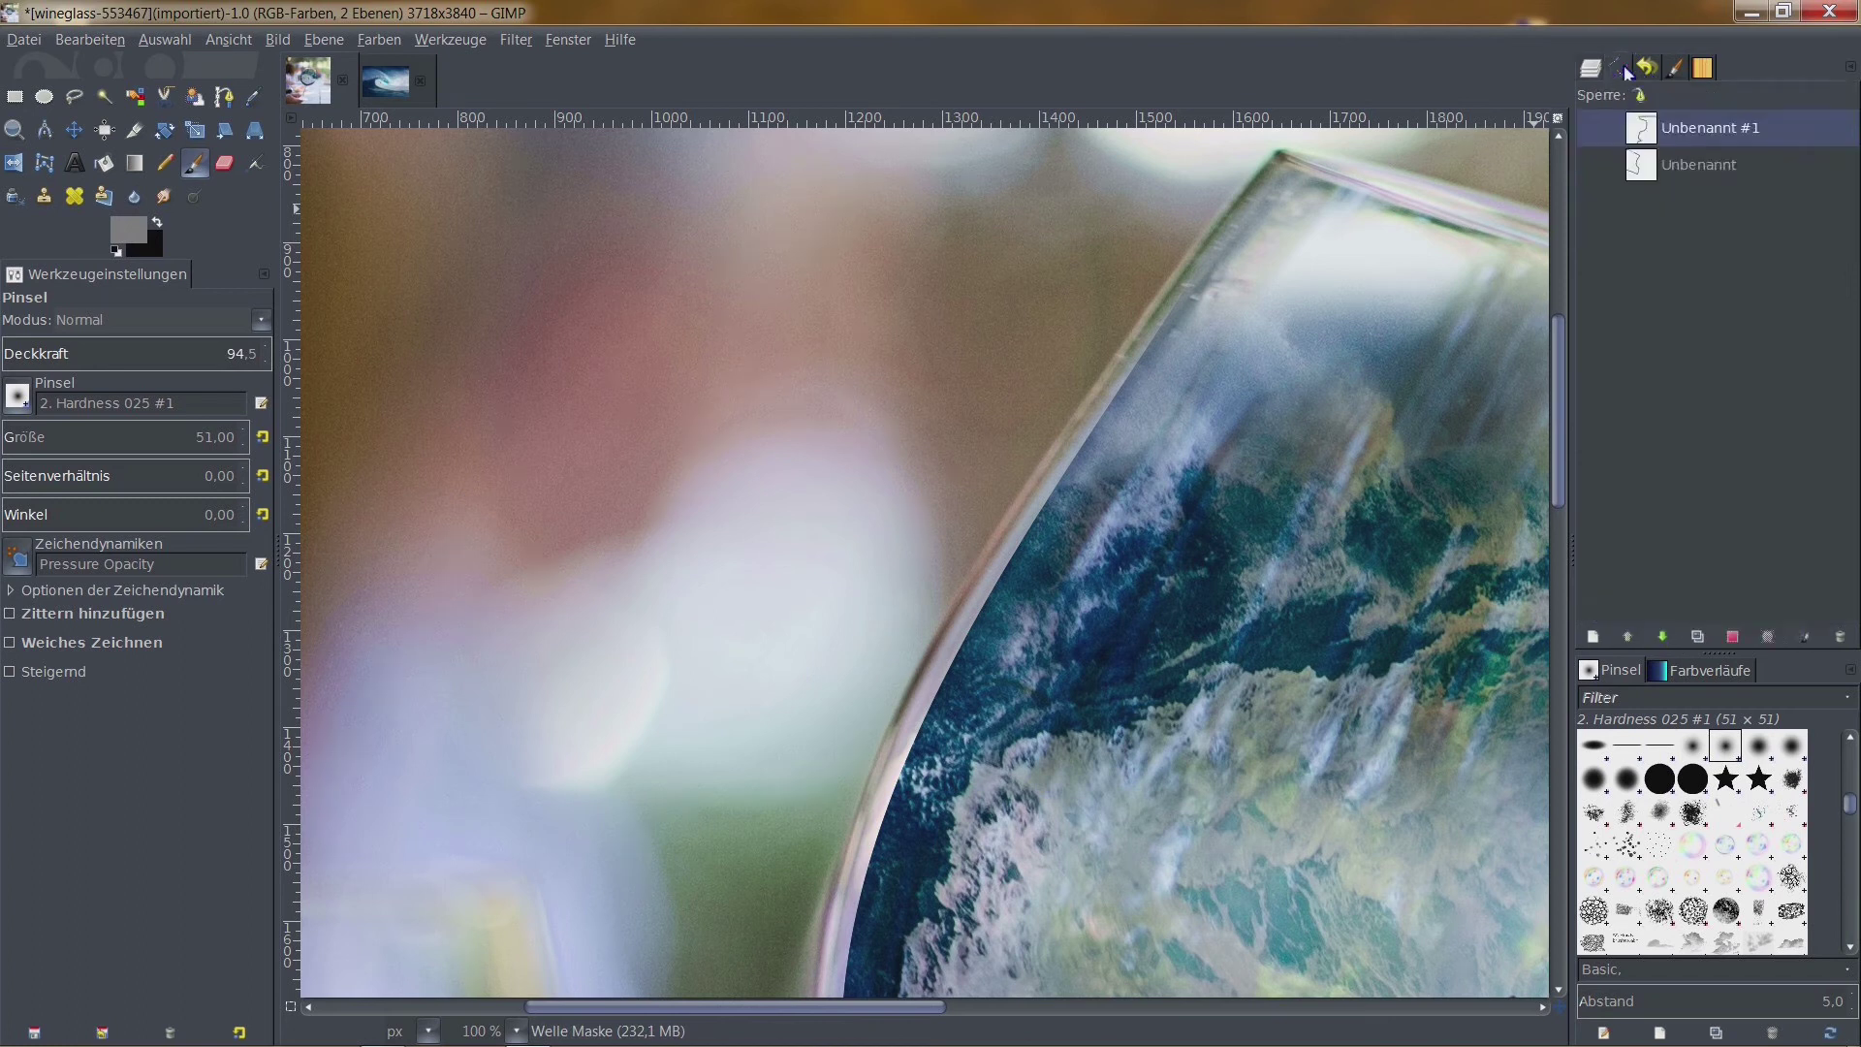
left_click(1712, 127)
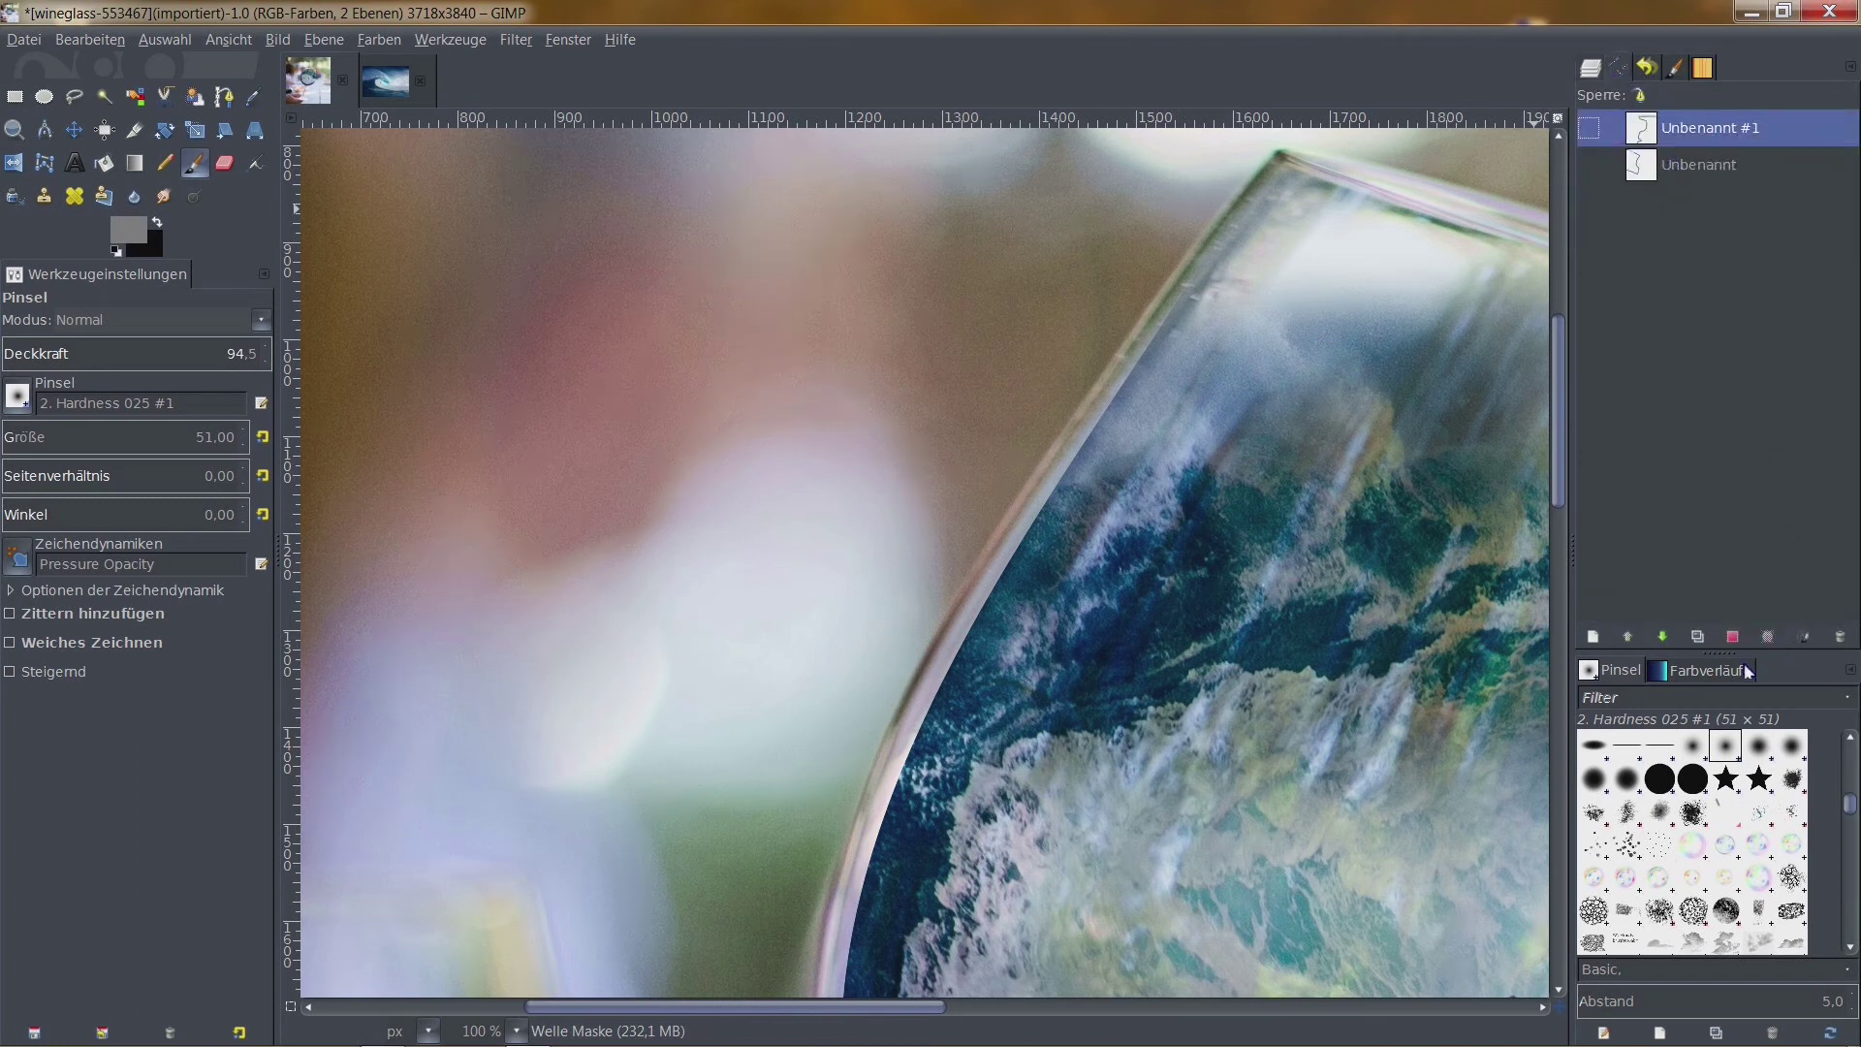
left_click(1734, 639)
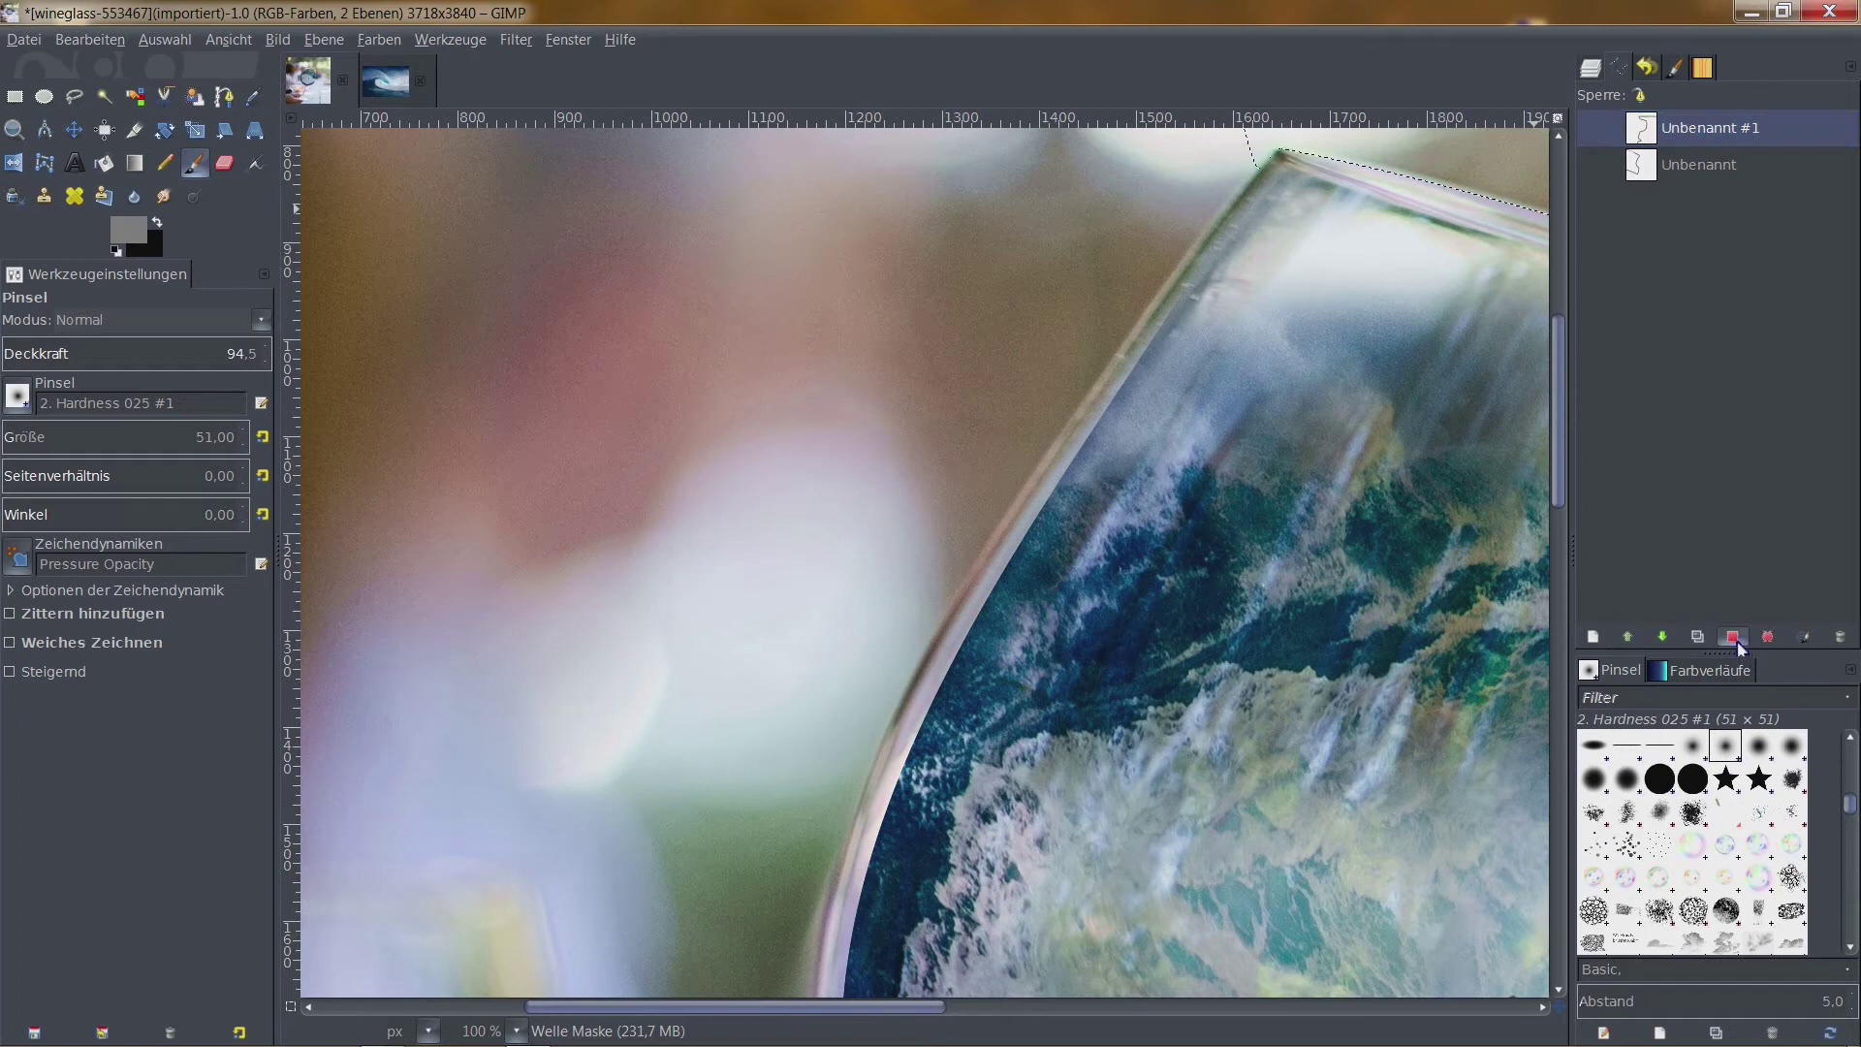
left_click(1657, 169)
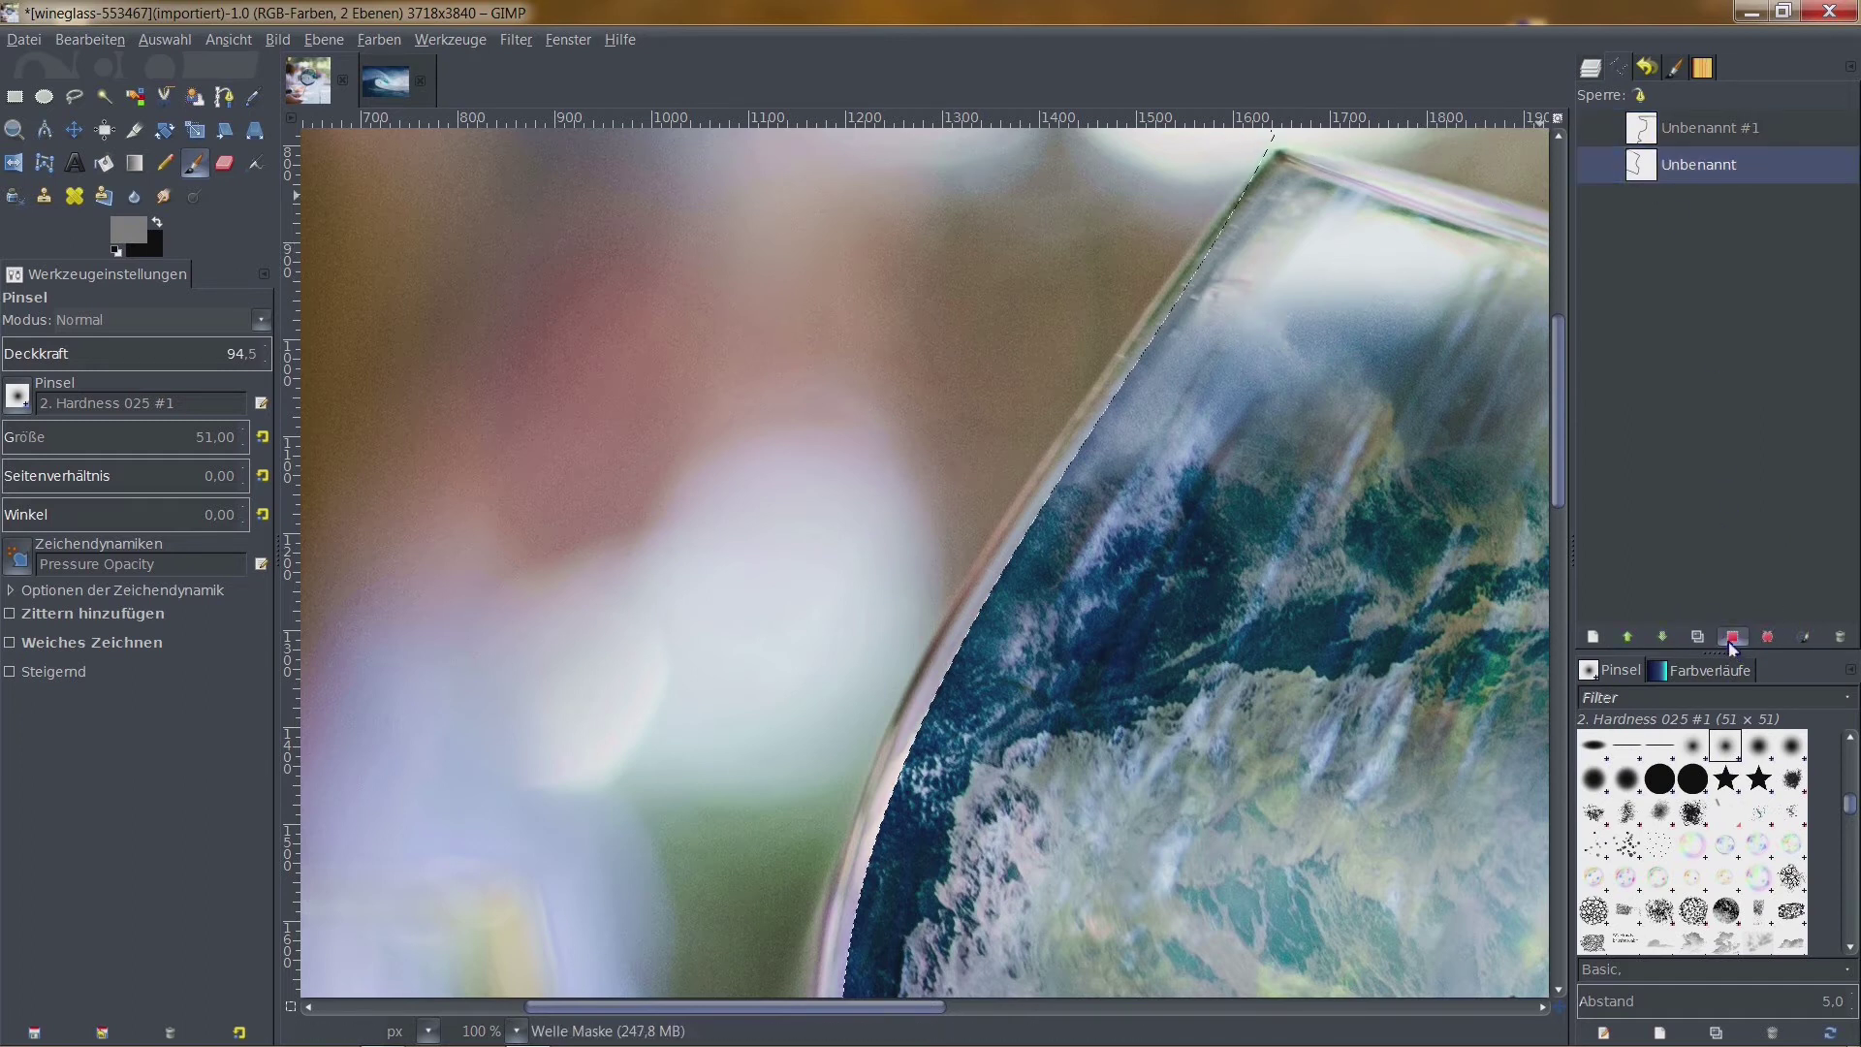
scroll(1413, 299, "up", 2)
scroll(1092, 536, "right", 2)
scroll(1092, 535, "up", 1)
scroll(1146, 388, "right", 1)
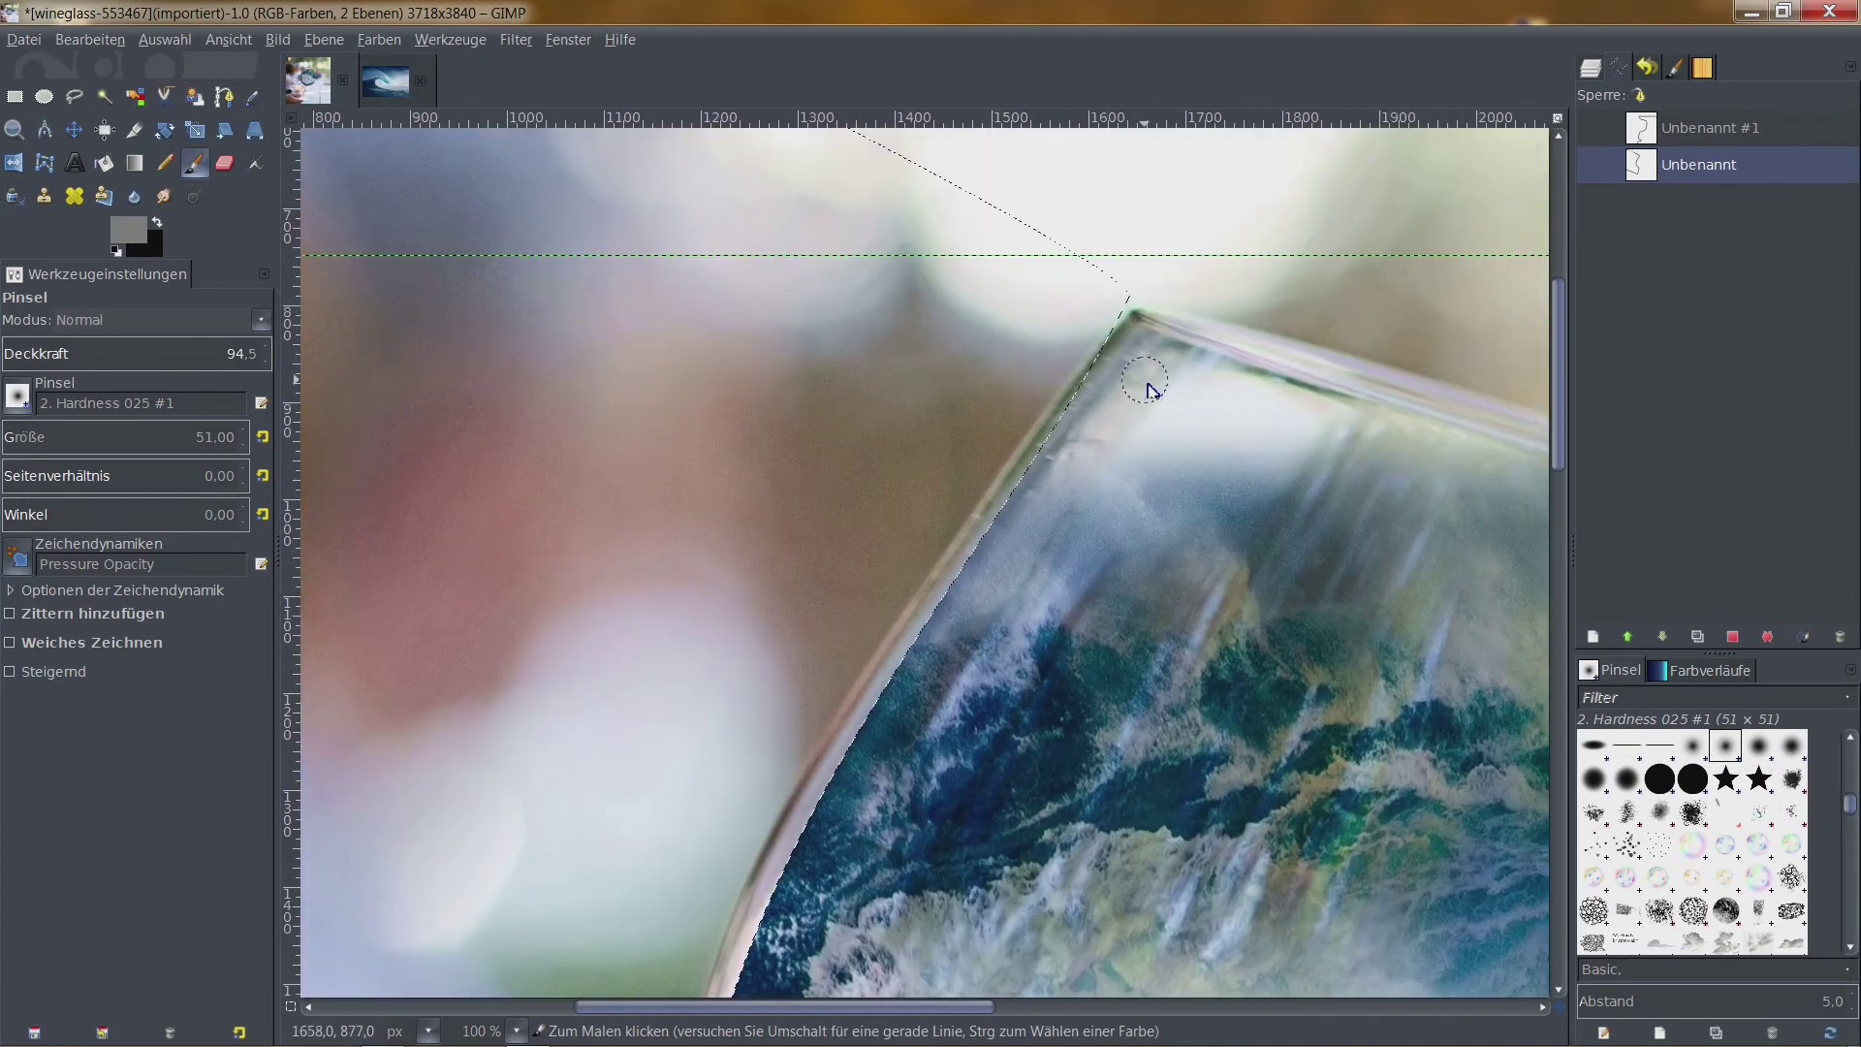
Invert the selection and paint grey along the inner glass edge and left rim
left_click(192, 39)
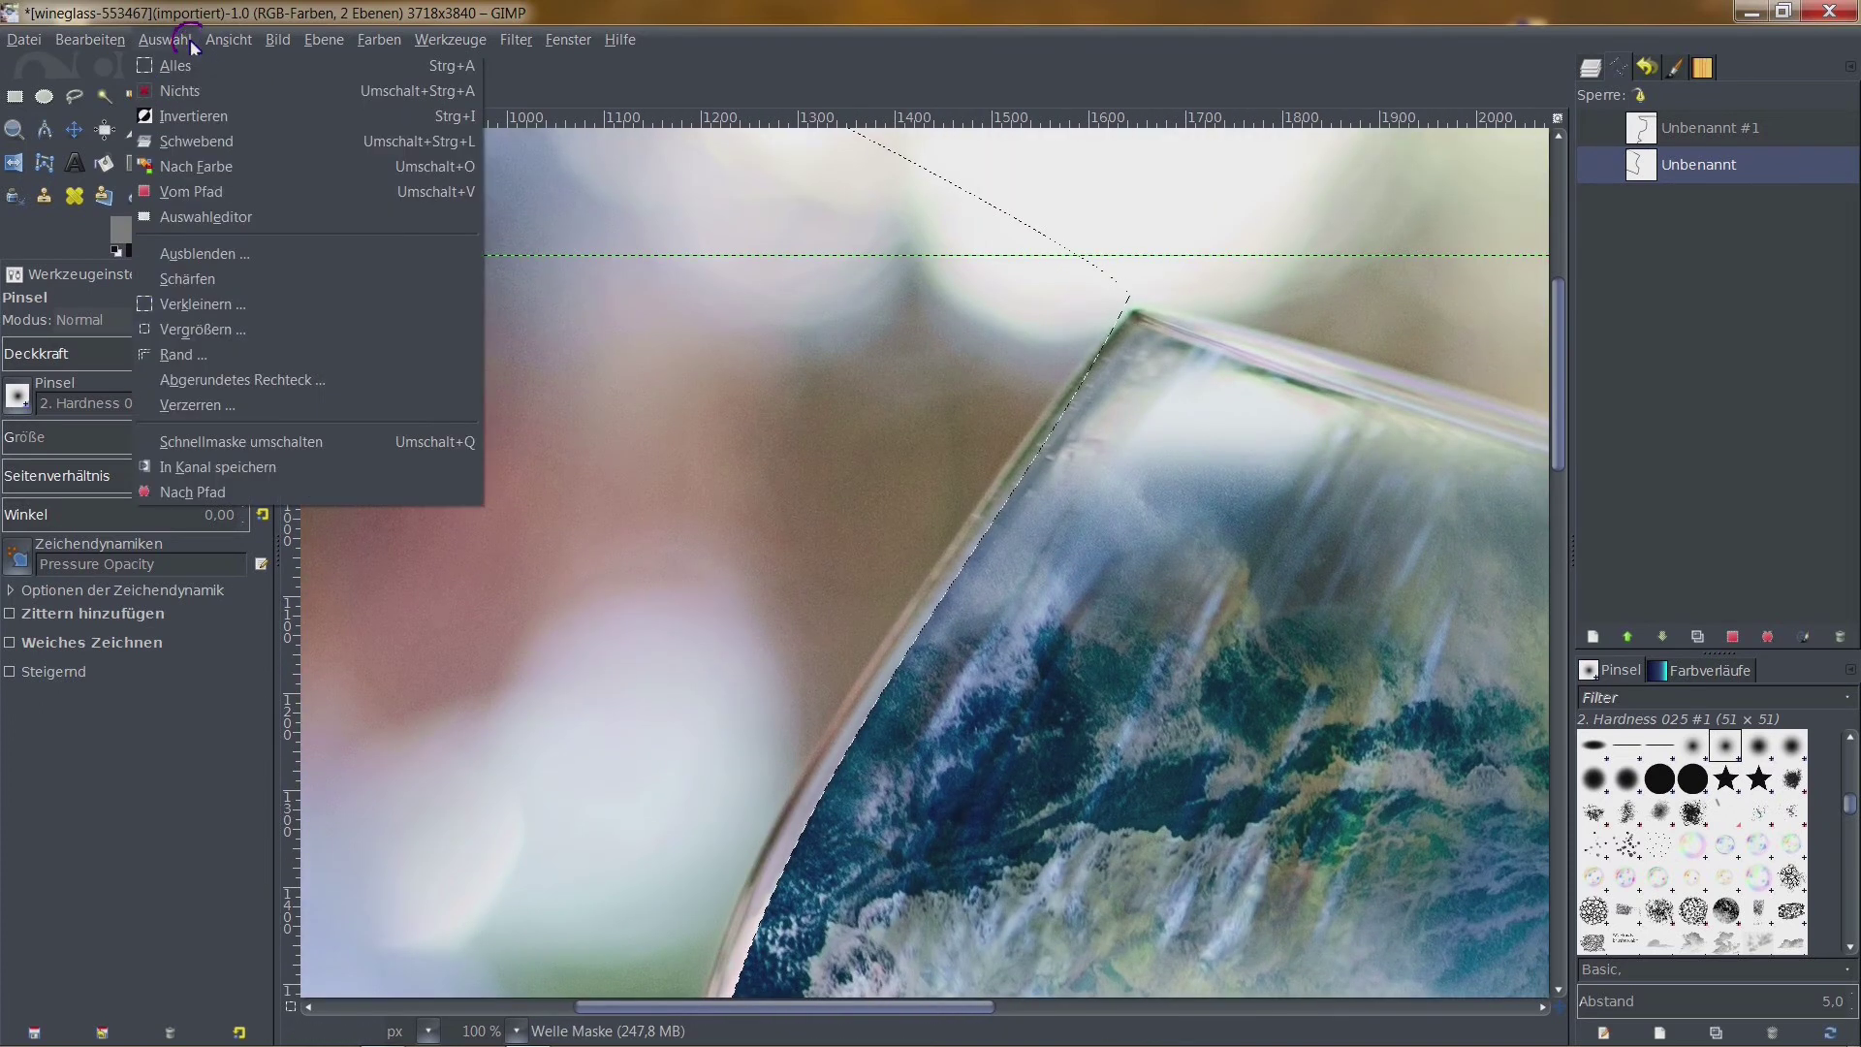
left_click(182, 121)
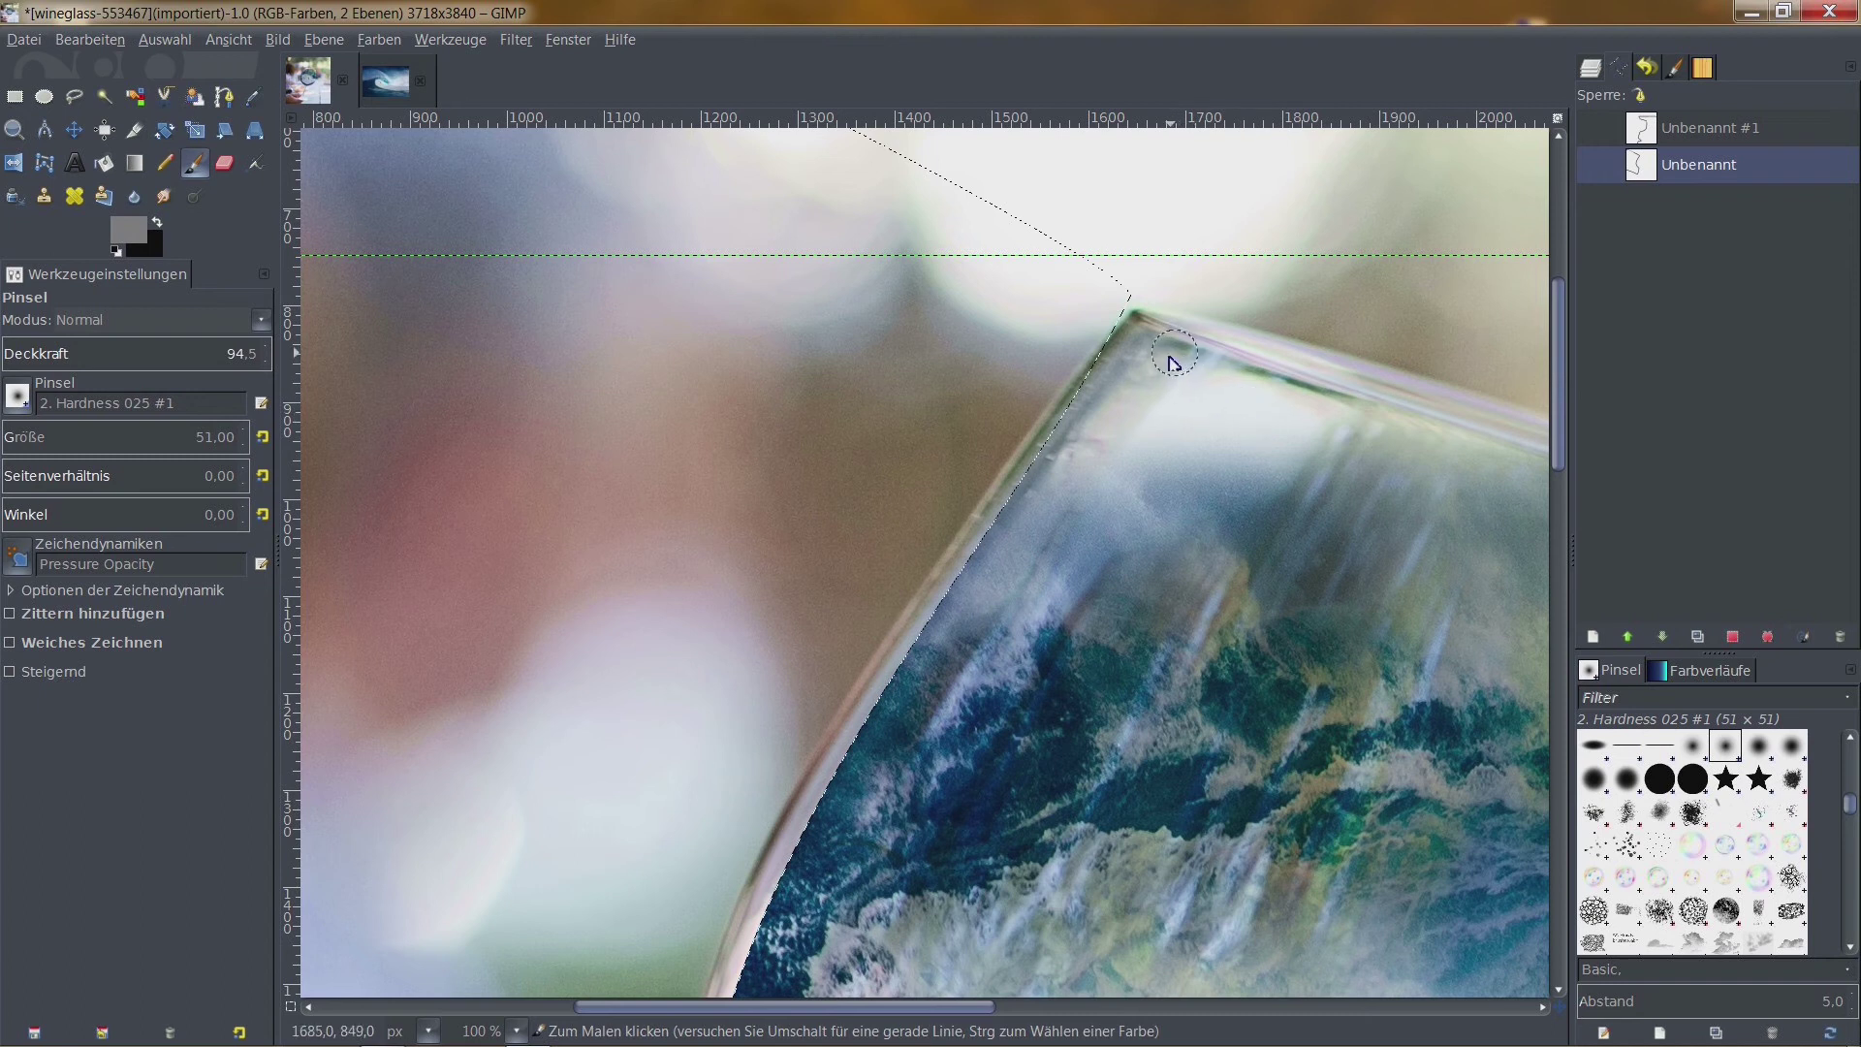
mouse_move(1153, 364)
left_mouse_down()
mouse_move(1017, 562)
mouse_move(951, 591)
mouse_move(893, 776)
left_mouse_up()
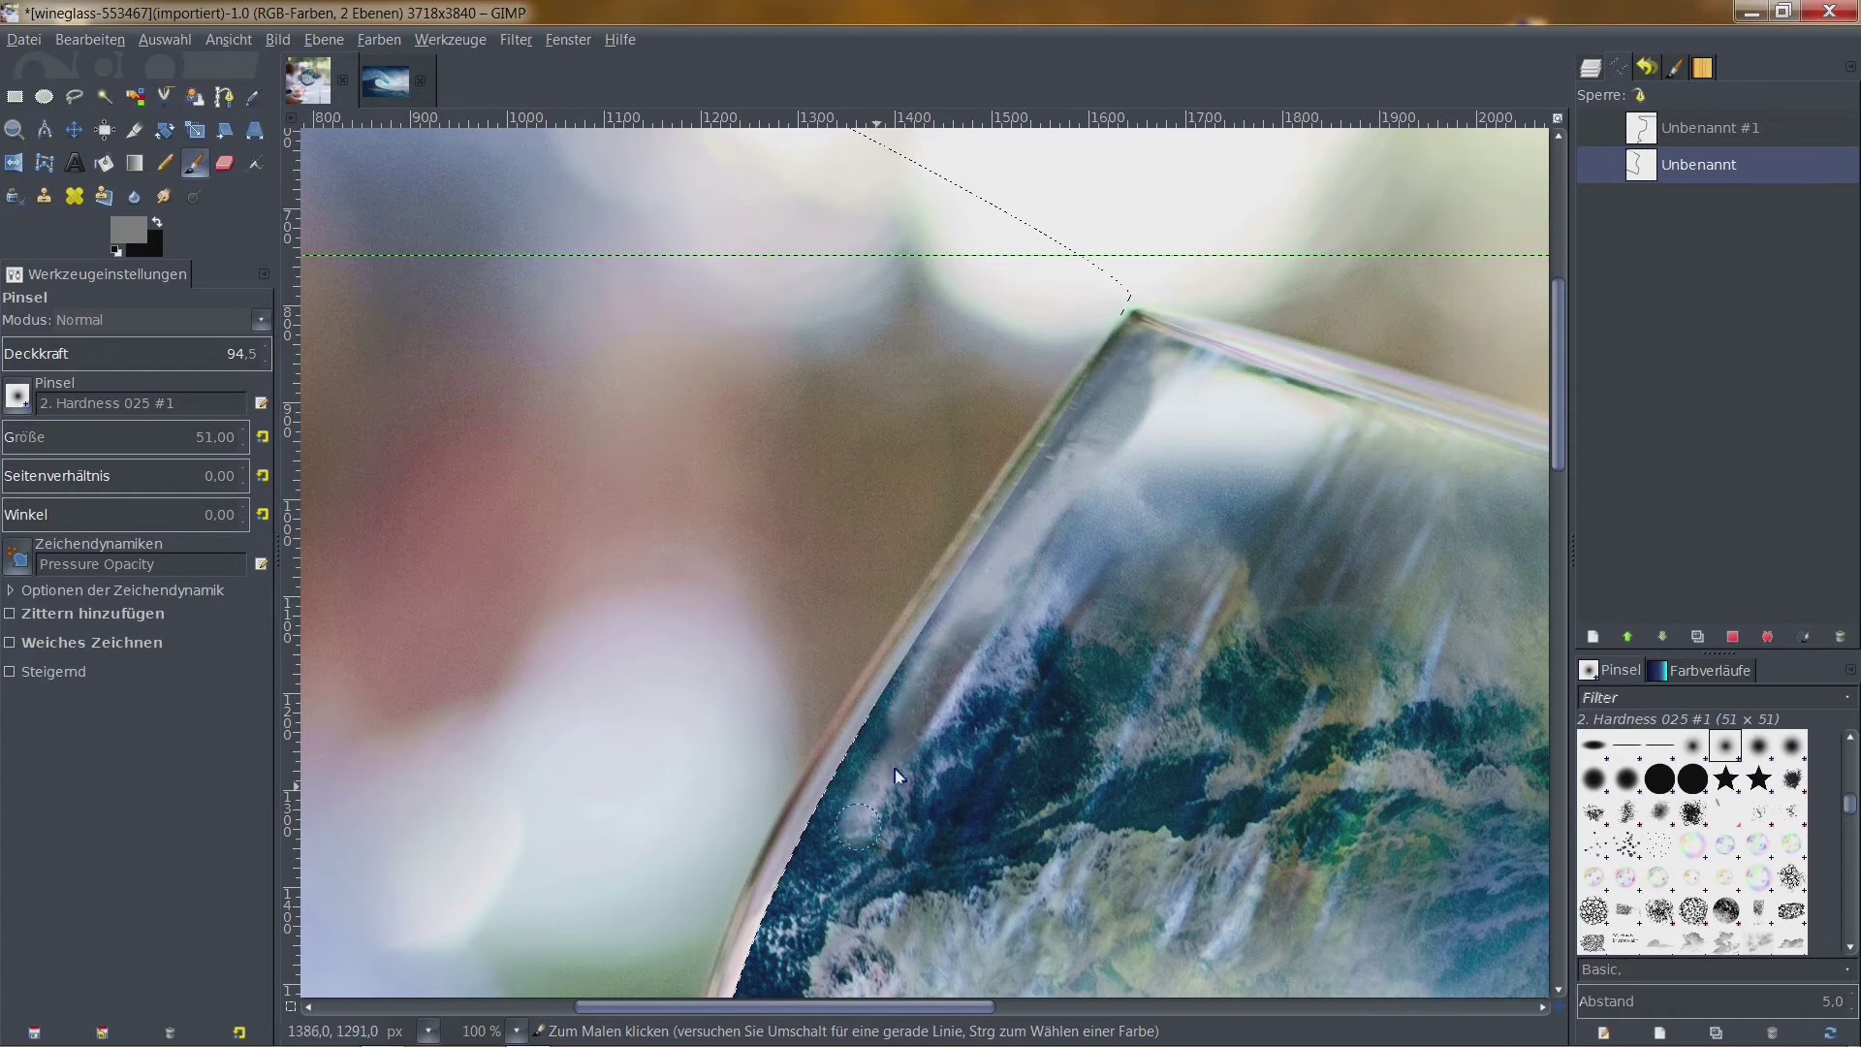
scroll(1051, 432, "down", 3)
mouse_move(922, 662)
left_mouse_down()
mouse_move(885, 623)
mouse_move(892, 672)
mouse_move(804, 814)
left_mouse_up()
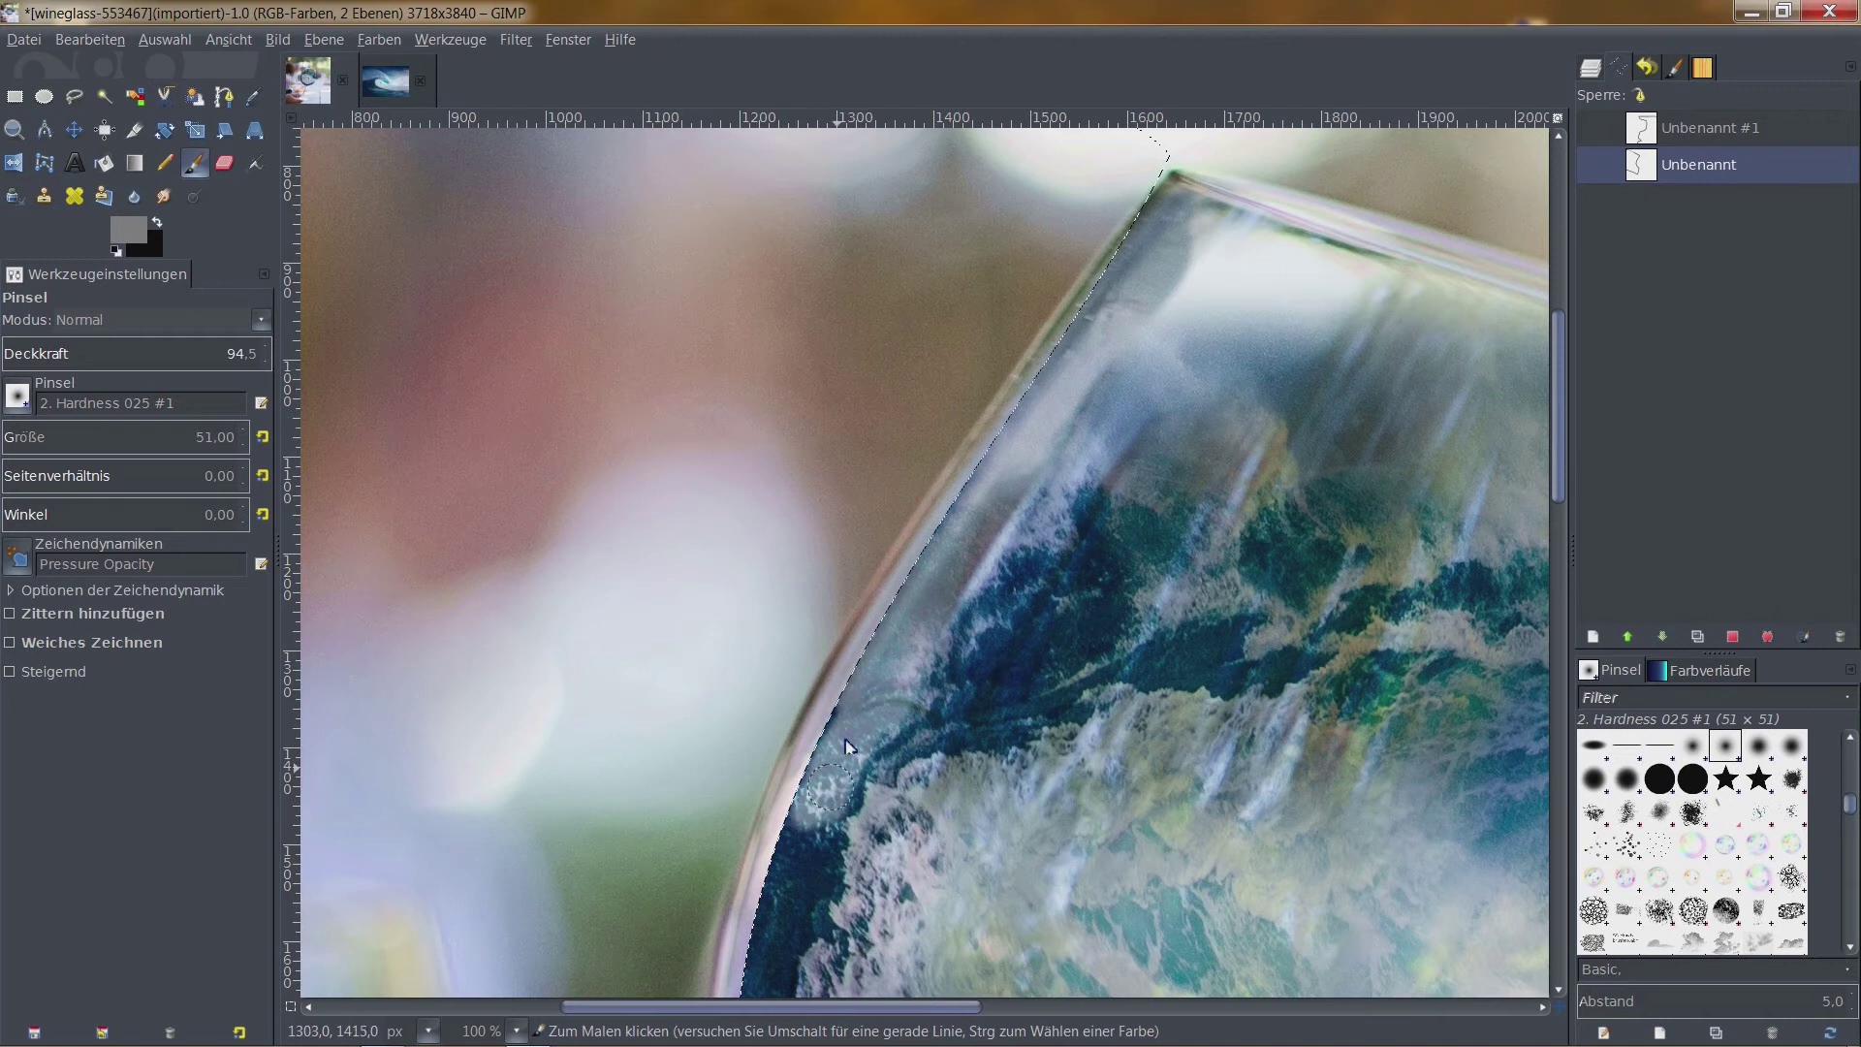
scroll(882, 692, "down", 3)
scroll(883, 692, "left", 1)
left_click_drag(925, 523, 839, 883)
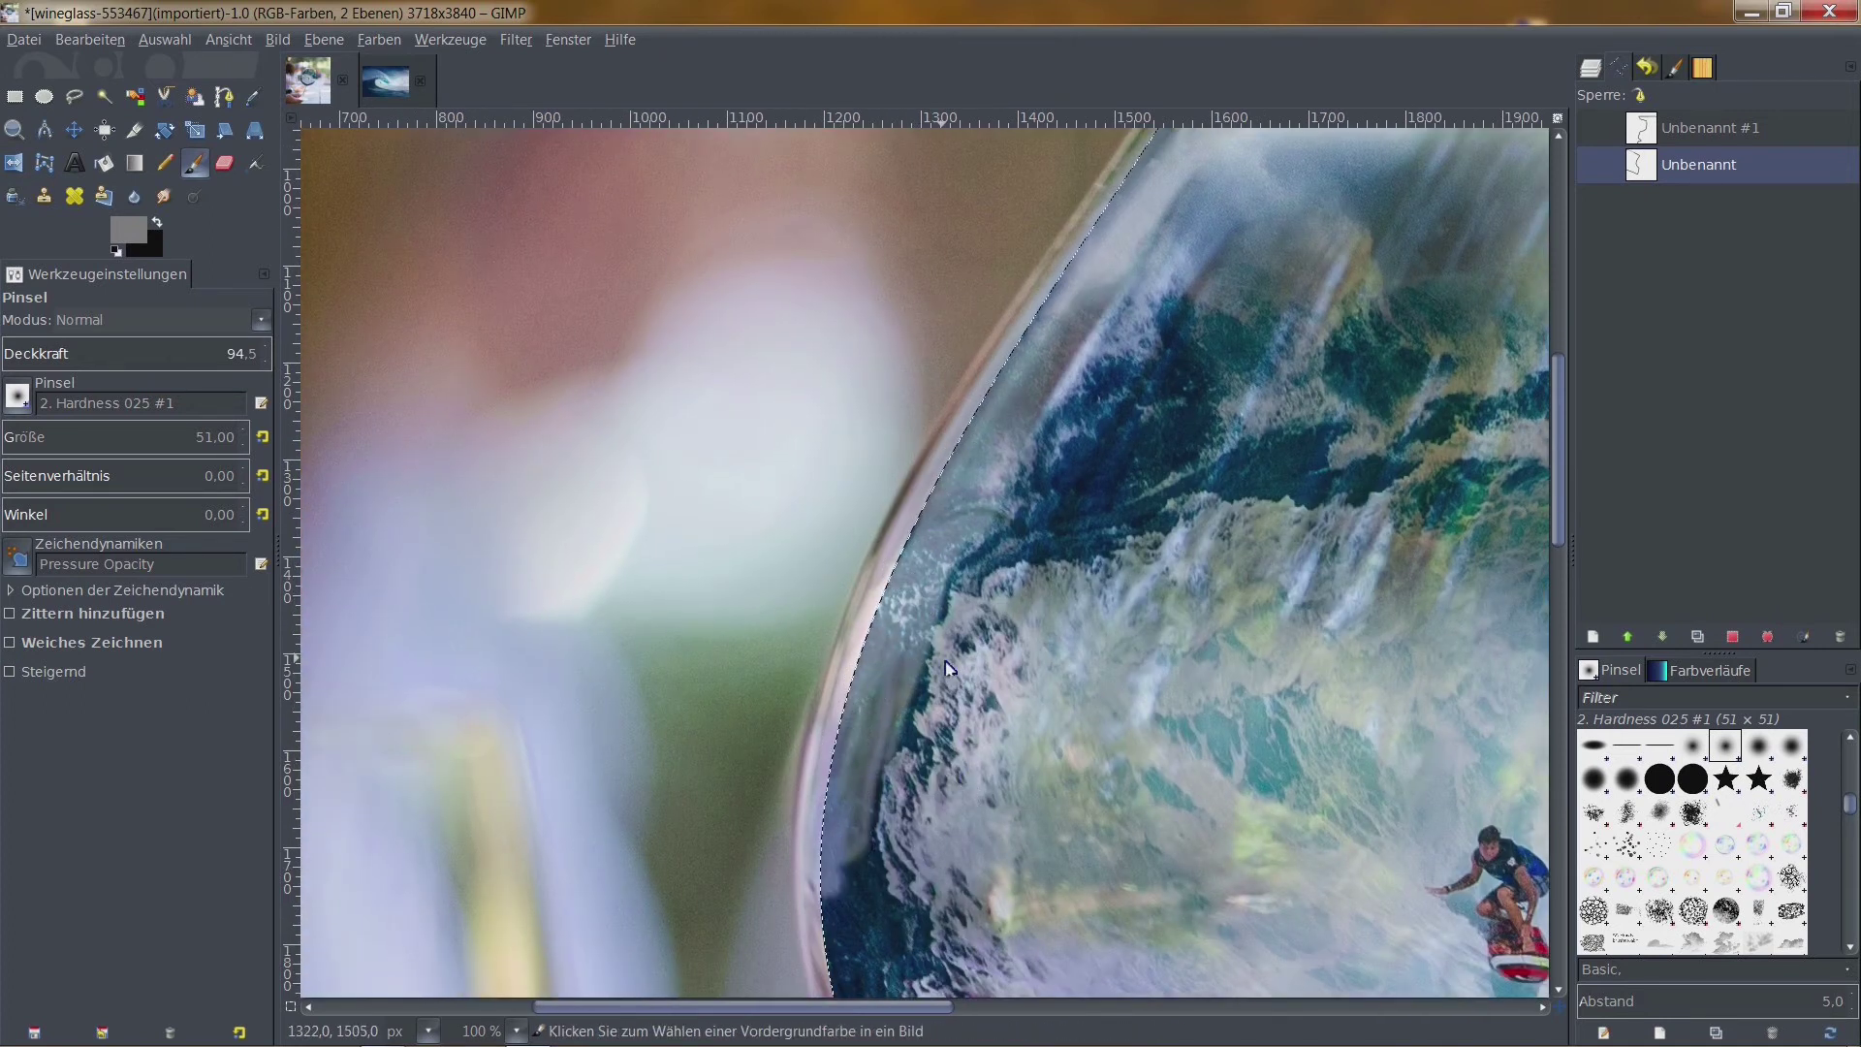
scroll(950, 698, "down", 1)
scroll(1054, 505, "down", 1)
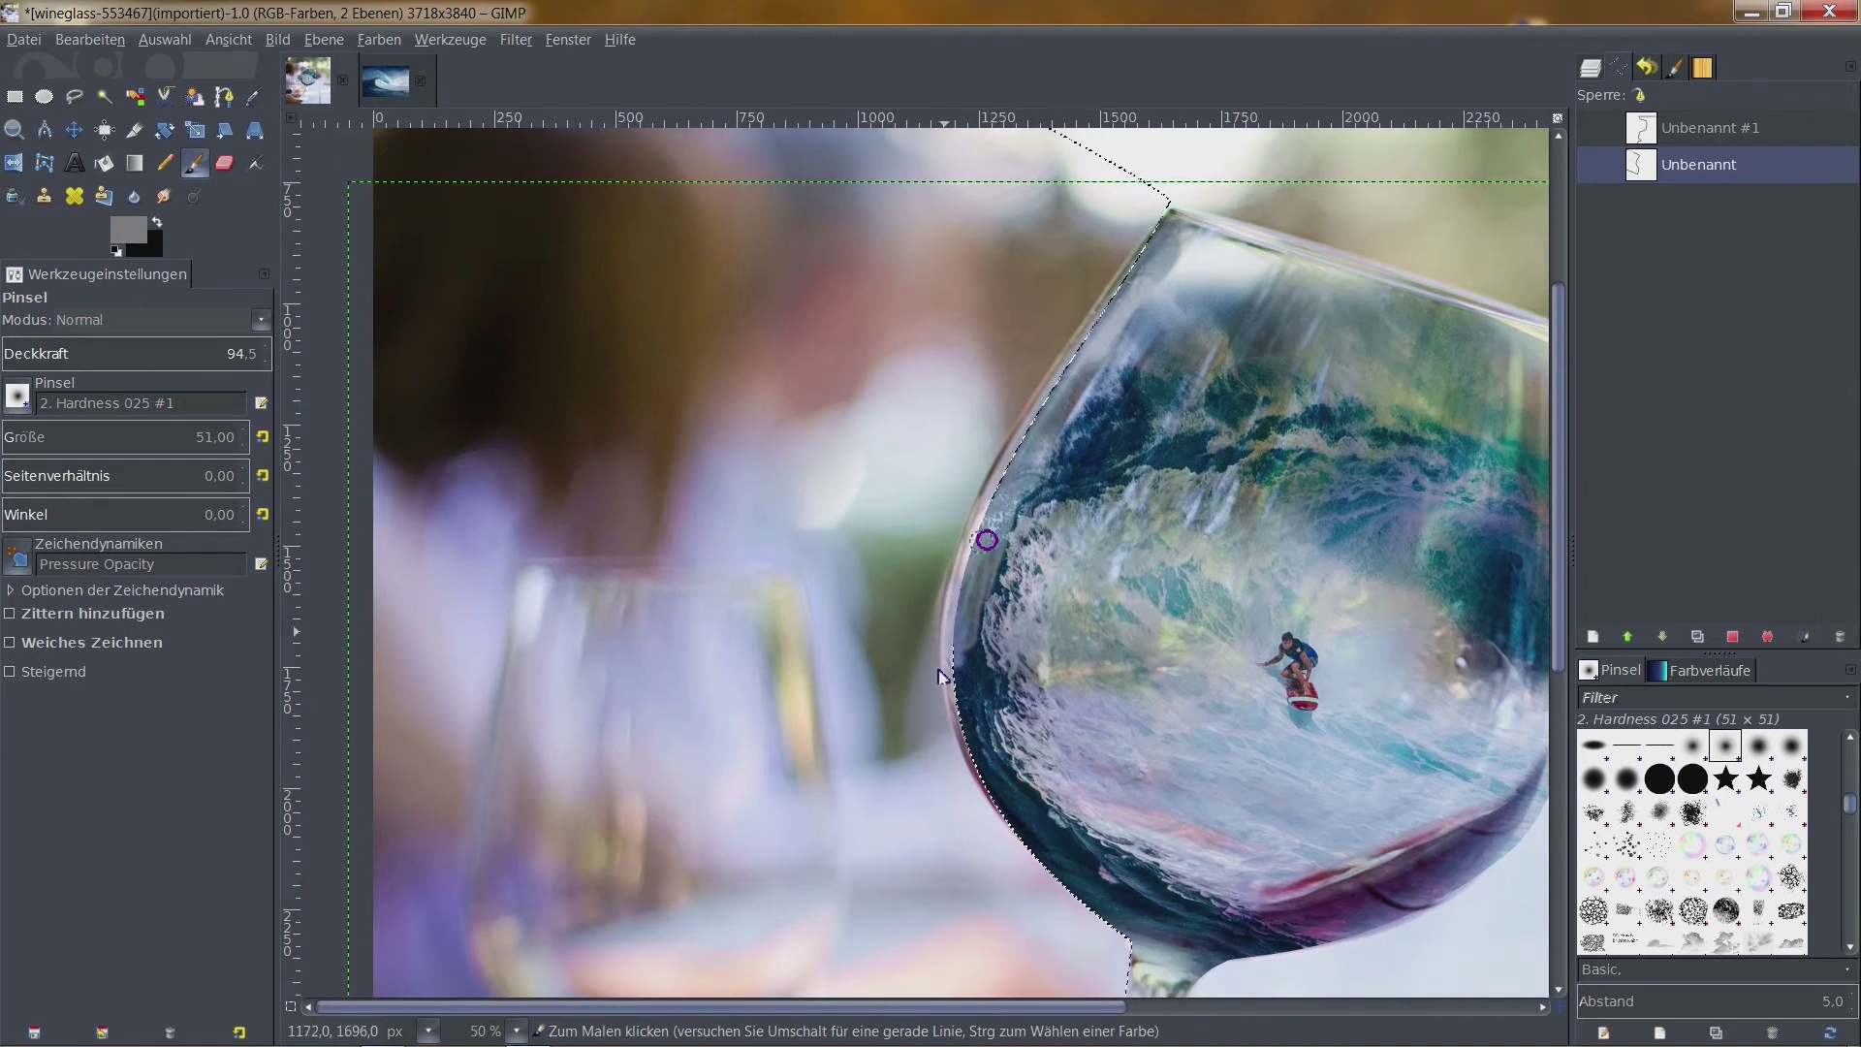
mouse_move(946, 611)
left_mouse_down()
mouse_move(972, 762)
mouse_move(1035, 849)
left_mouse_up()
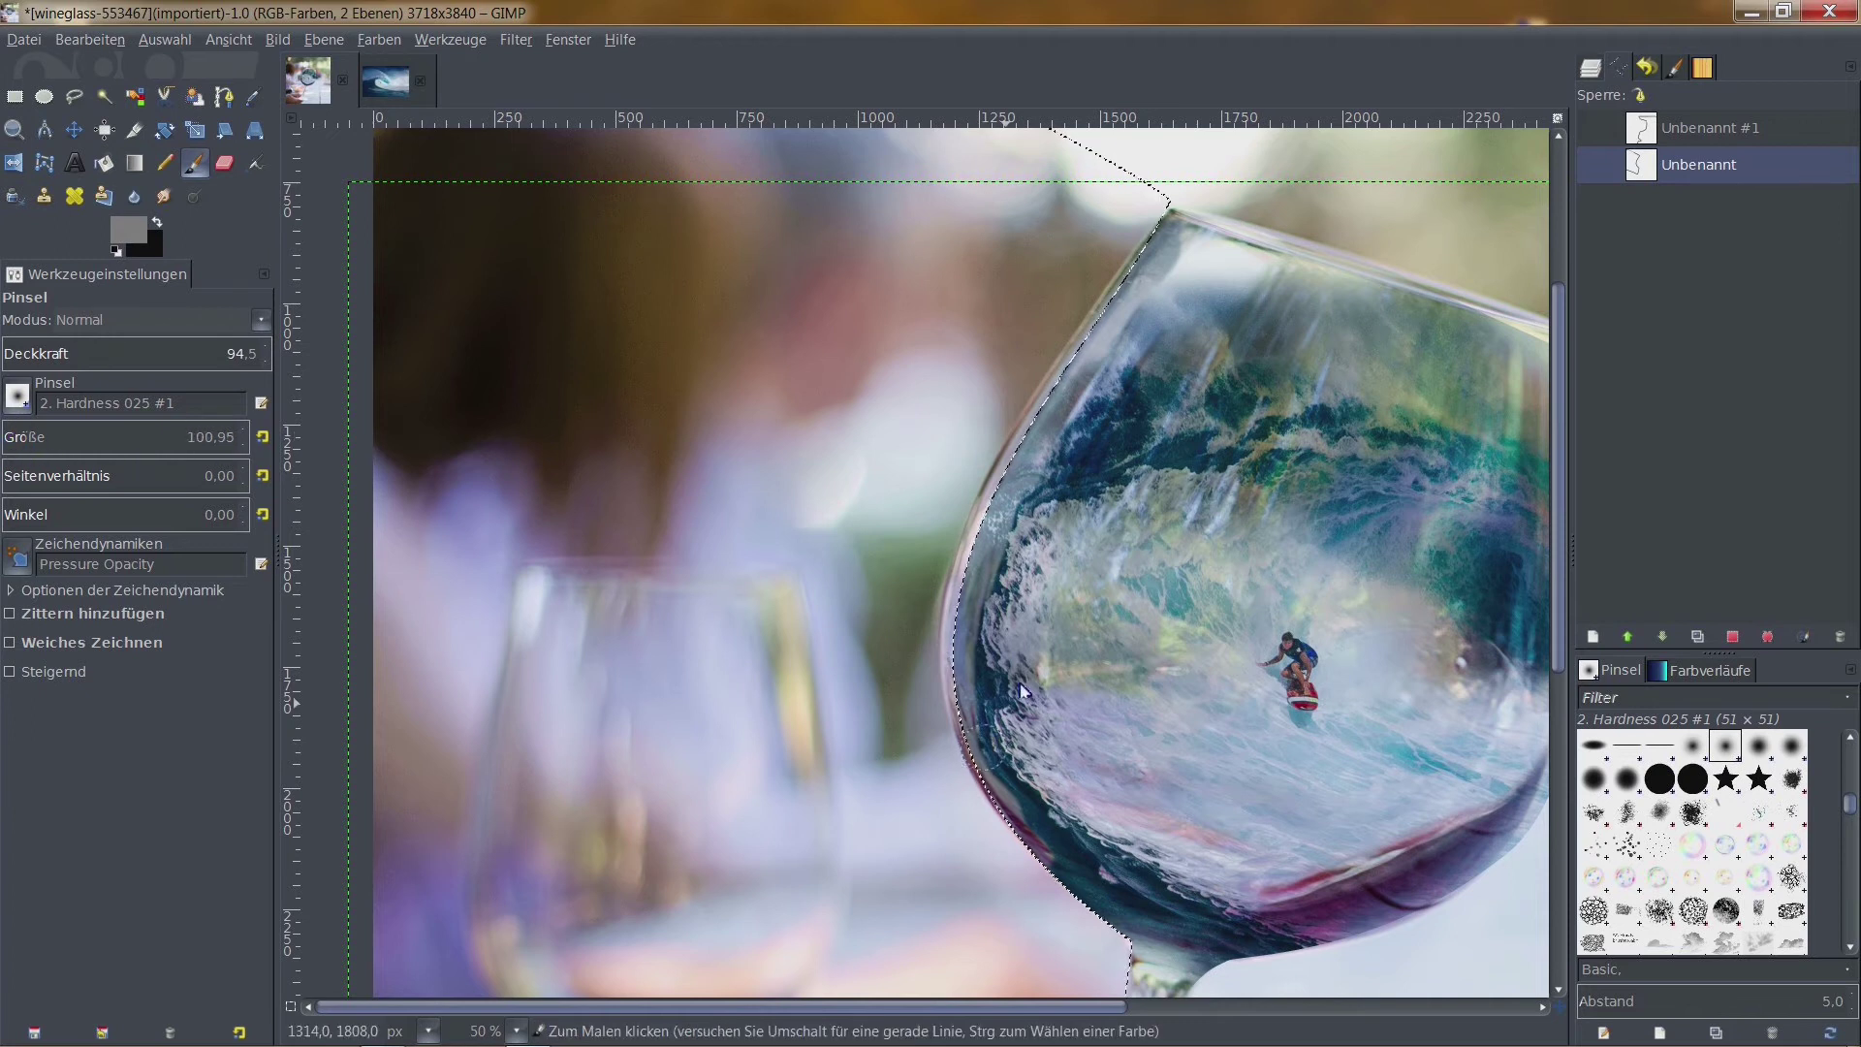
Blend the wave into the purple rim and bowl underside, undoing the last stem-joint stroke
scroll(1085, 617, "up", 2)
scroll(1086, 617, "up", 1)
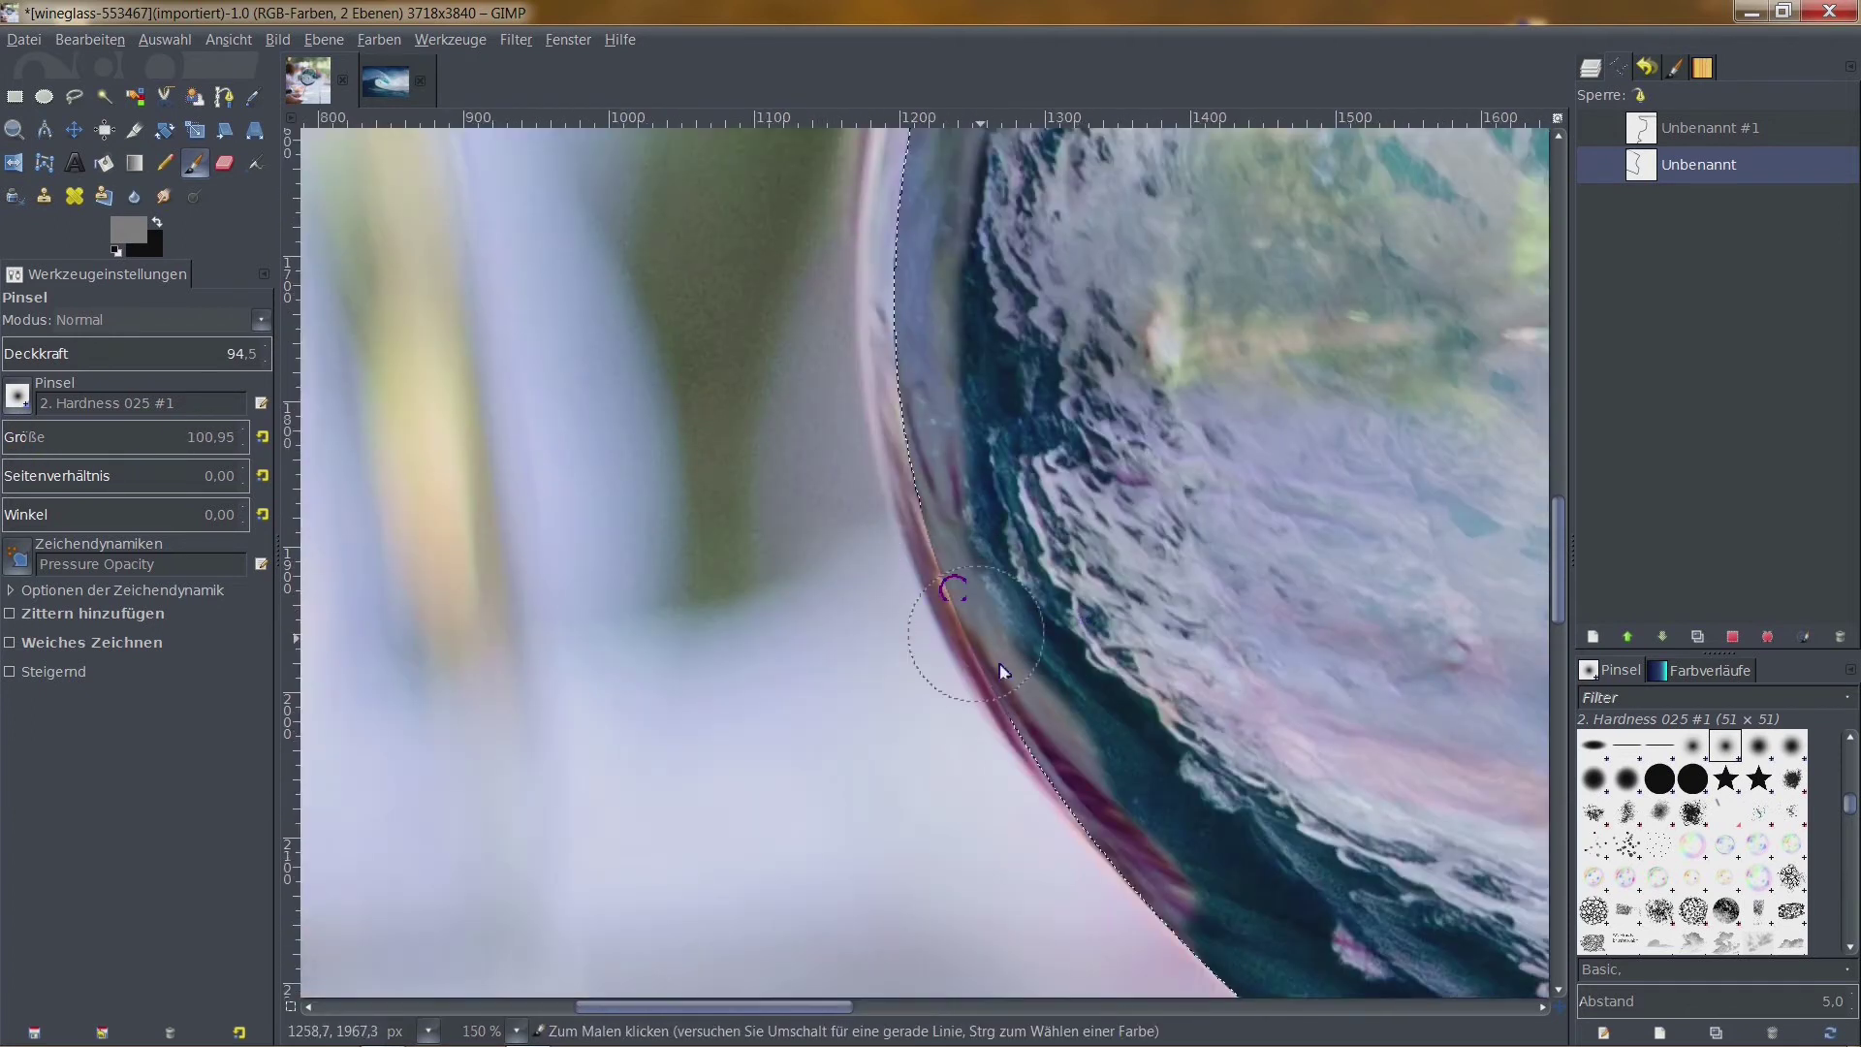
mouse_move(1131, 848)
left_mouse_down()
mouse_move(1059, 739)
mouse_move(1027, 596)
left_mouse_up()
mouse_move(950, 528)
left_mouse_down()
mouse_move(1005, 654)
mouse_move(946, 416)
mouse_move(1247, 719)
left_mouse_up()
key("space")
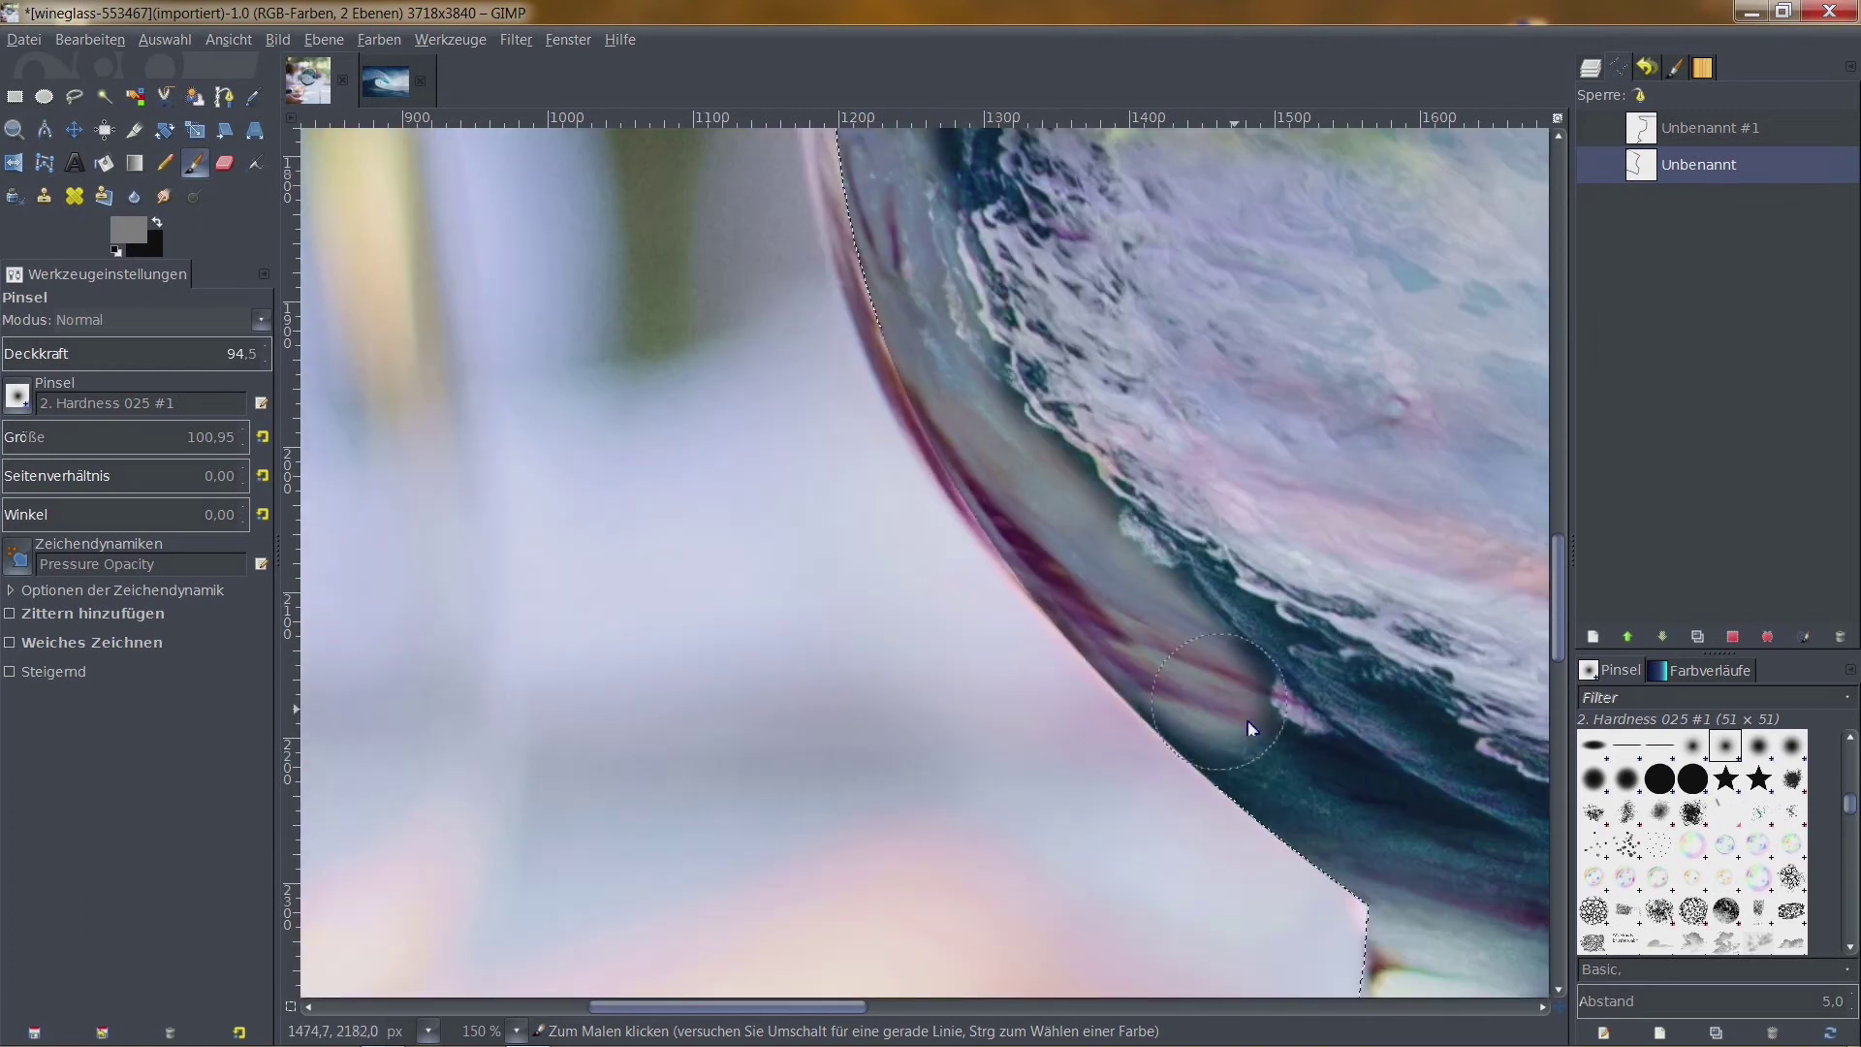
left_click_drag(1155, 670, 1308, 709)
mouse_move(1034, 519)
left_mouse_down()
mouse_move(984, 589)
mouse_move(1463, 752)
mouse_move(1466, 694)
left_mouse_up()
left_click_drag(1307, 710, 965, 665)
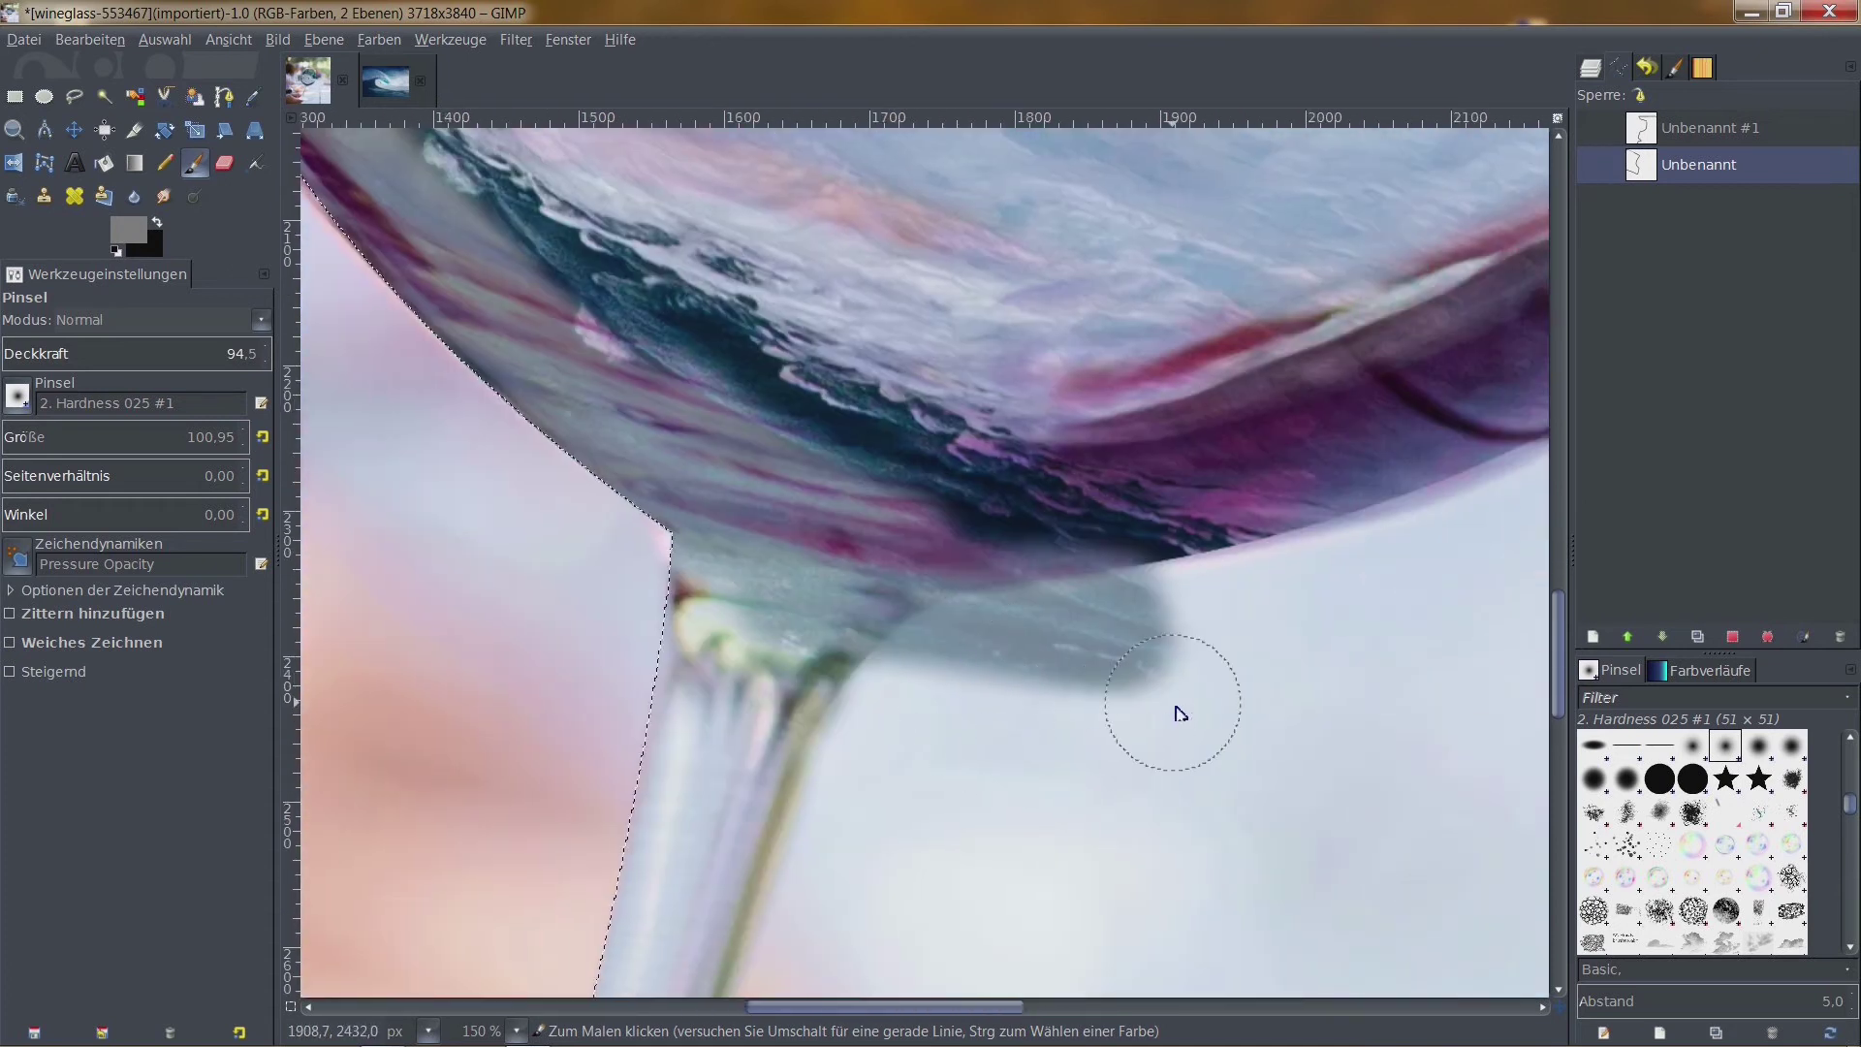
left_click(90, 40)
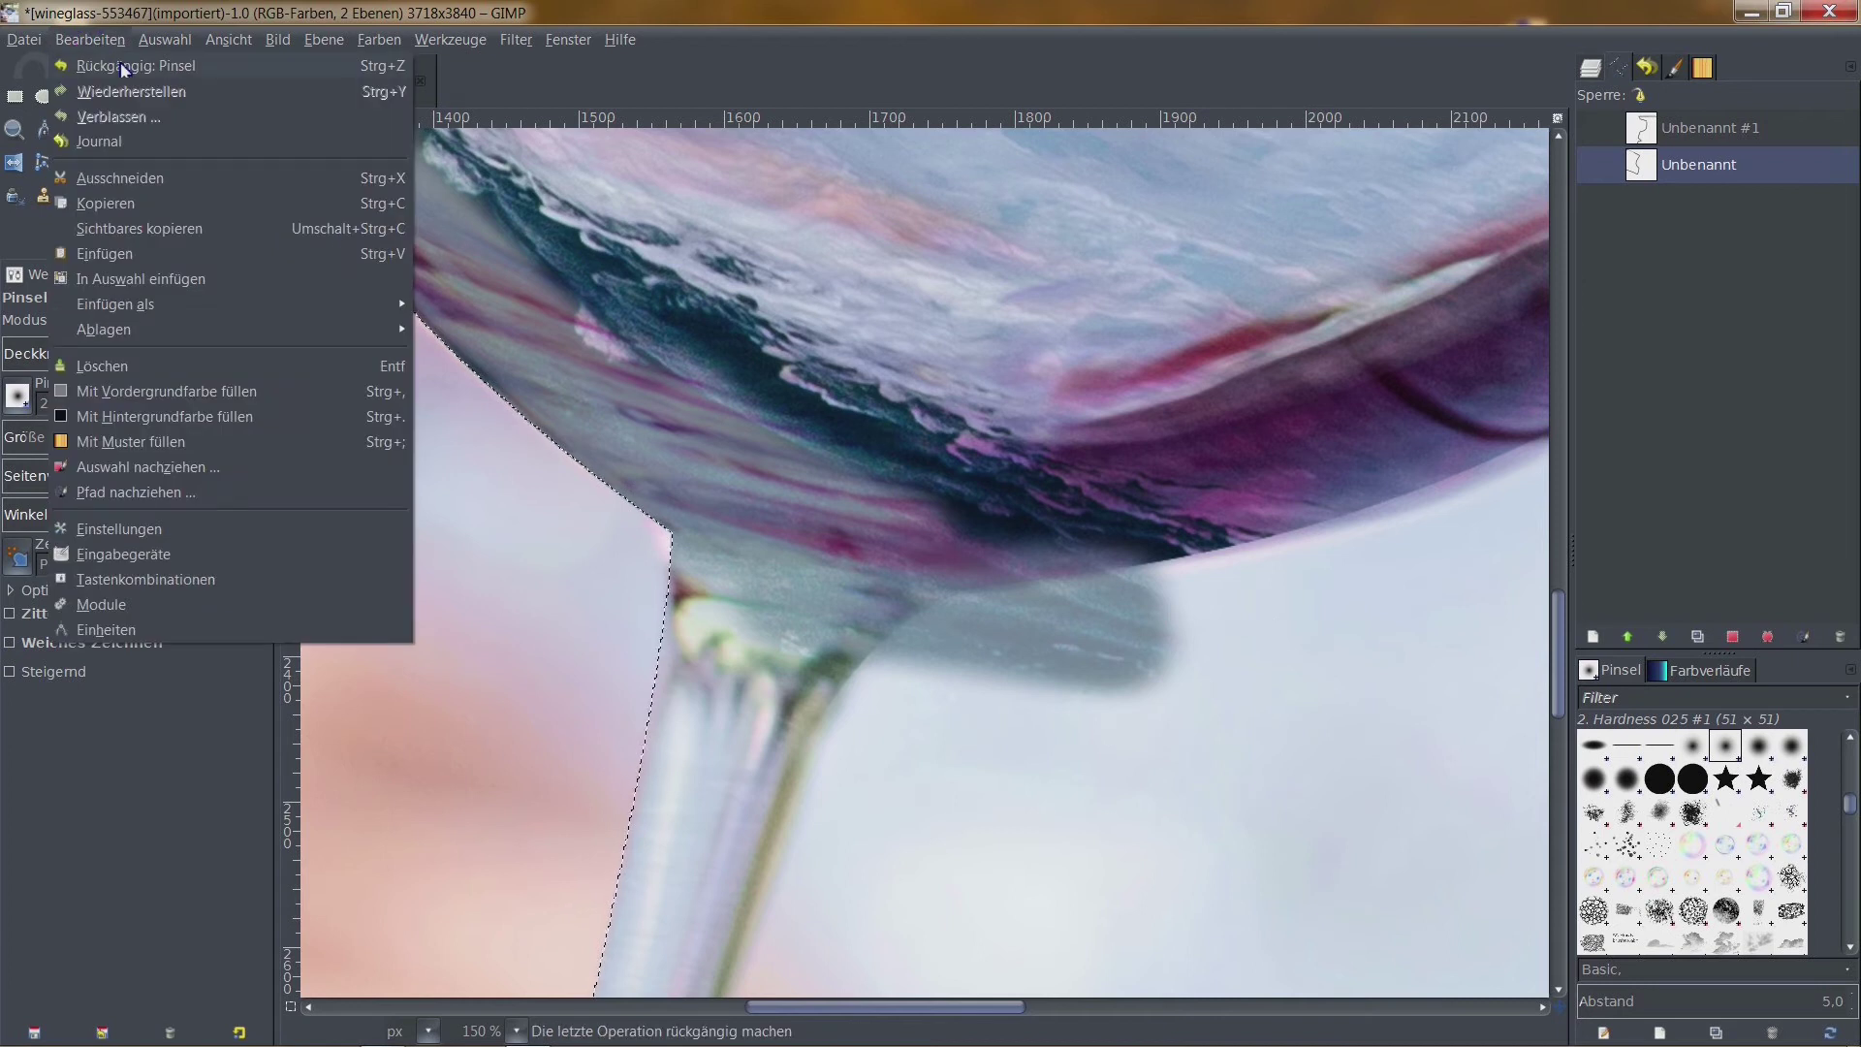
left_click(131, 68)
Smooth the dark teal area above the stem and down the glass stem
mouse_move(949, 549)
left_mouse_down()
mouse_move(747, 524)
mouse_move(685, 449)
mouse_move(1027, 502)
mouse_move(678, 399)
mouse_move(581, 316)
mouse_move(1037, 496)
mouse_move(1085, 496)
mouse_move(621, 346)
mouse_move(485, 187)
mouse_move(656, 381)
mouse_move(906, 513)
left_mouse_up()
mouse_move(757, 501)
left_mouse_down()
mouse_move(739, 523)
mouse_move(765, 607)
mouse_move(752, 636)
left_mouse_up()
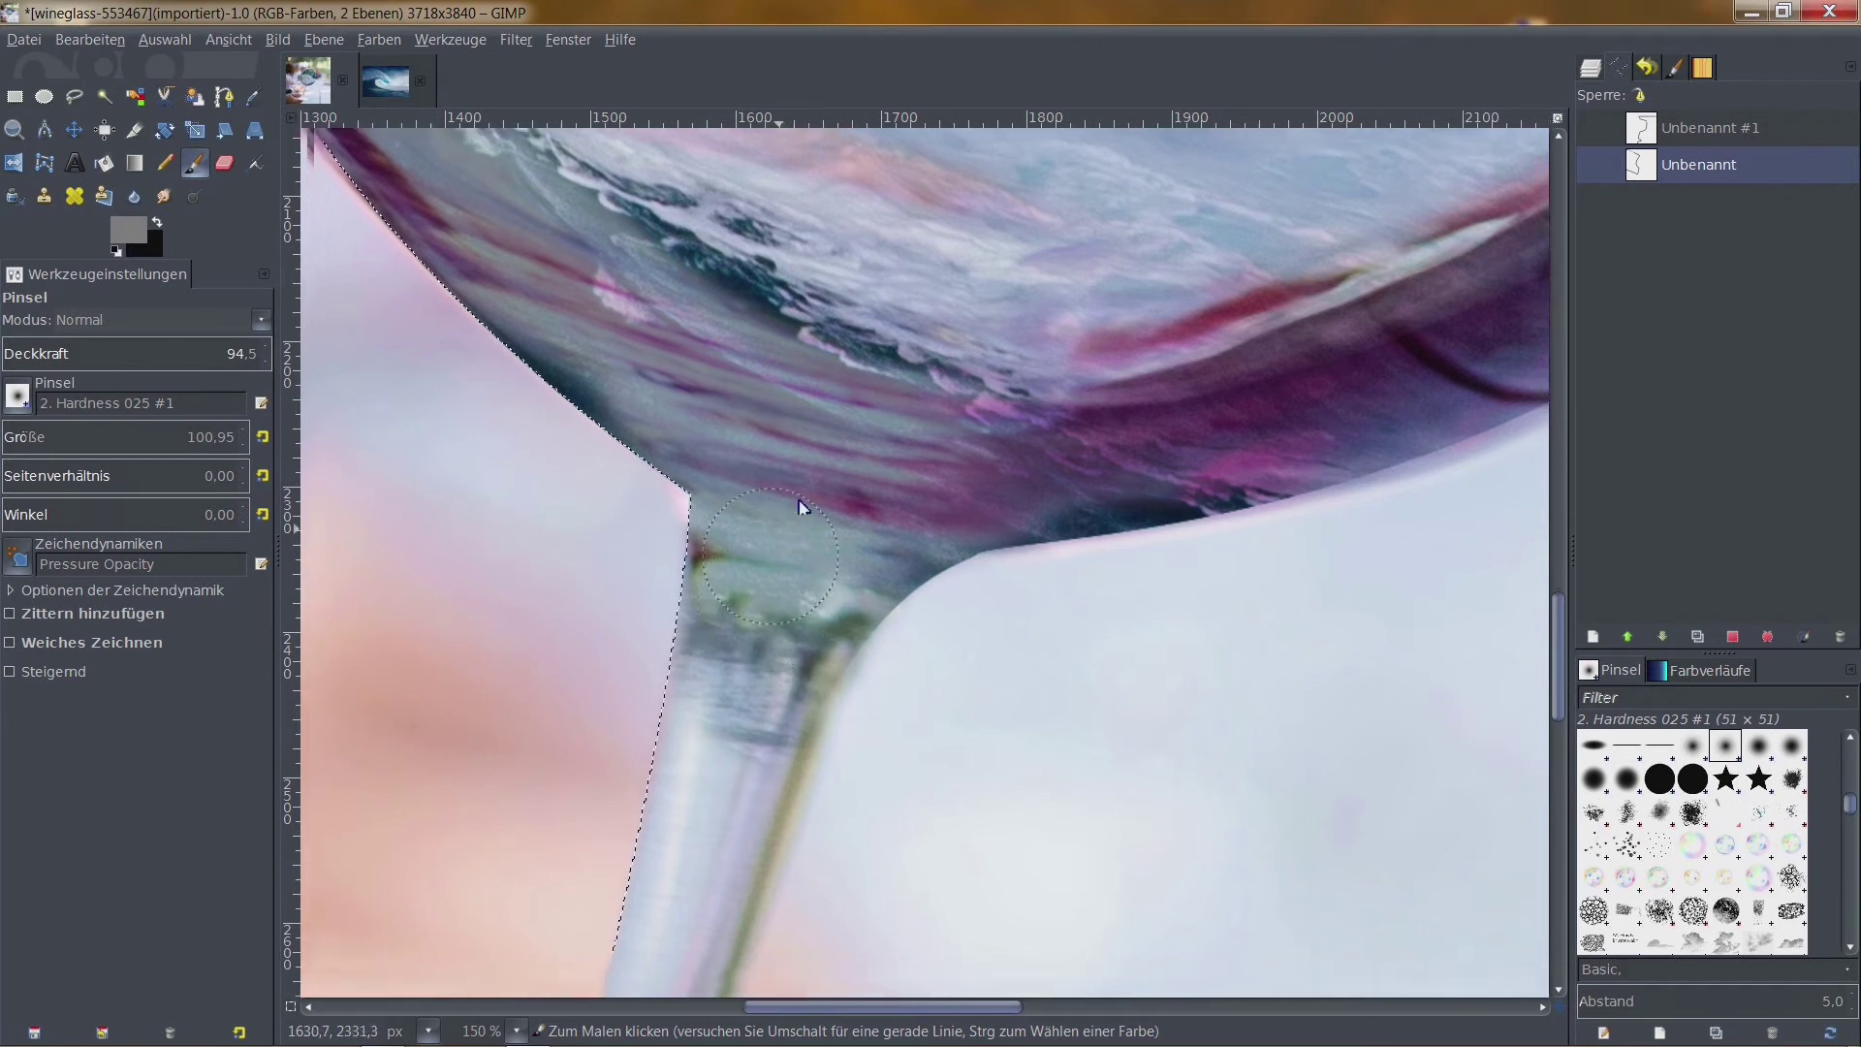
scroll(800, 504, "down", 3)
left_click_drag(827, 432, 772, 747)
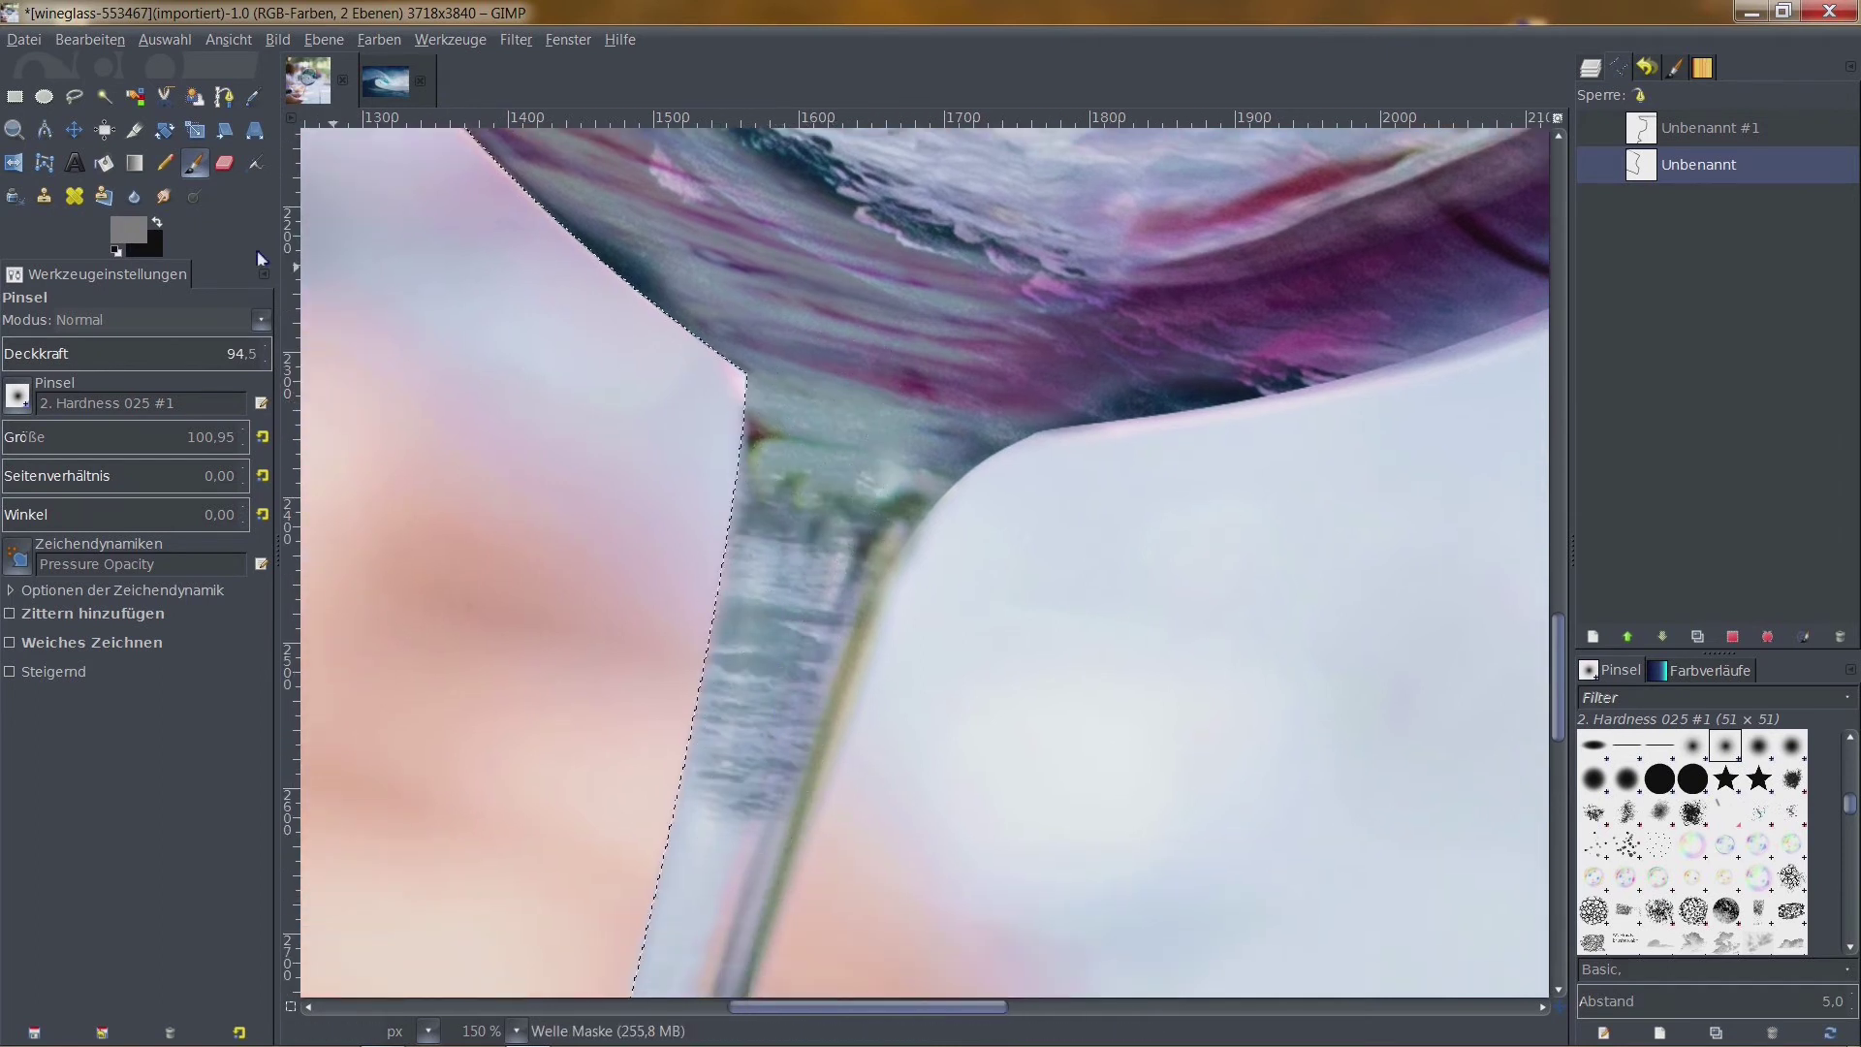
Paint black to hide the wave over the stem and bowl–stem junction
left_click(161, 225)
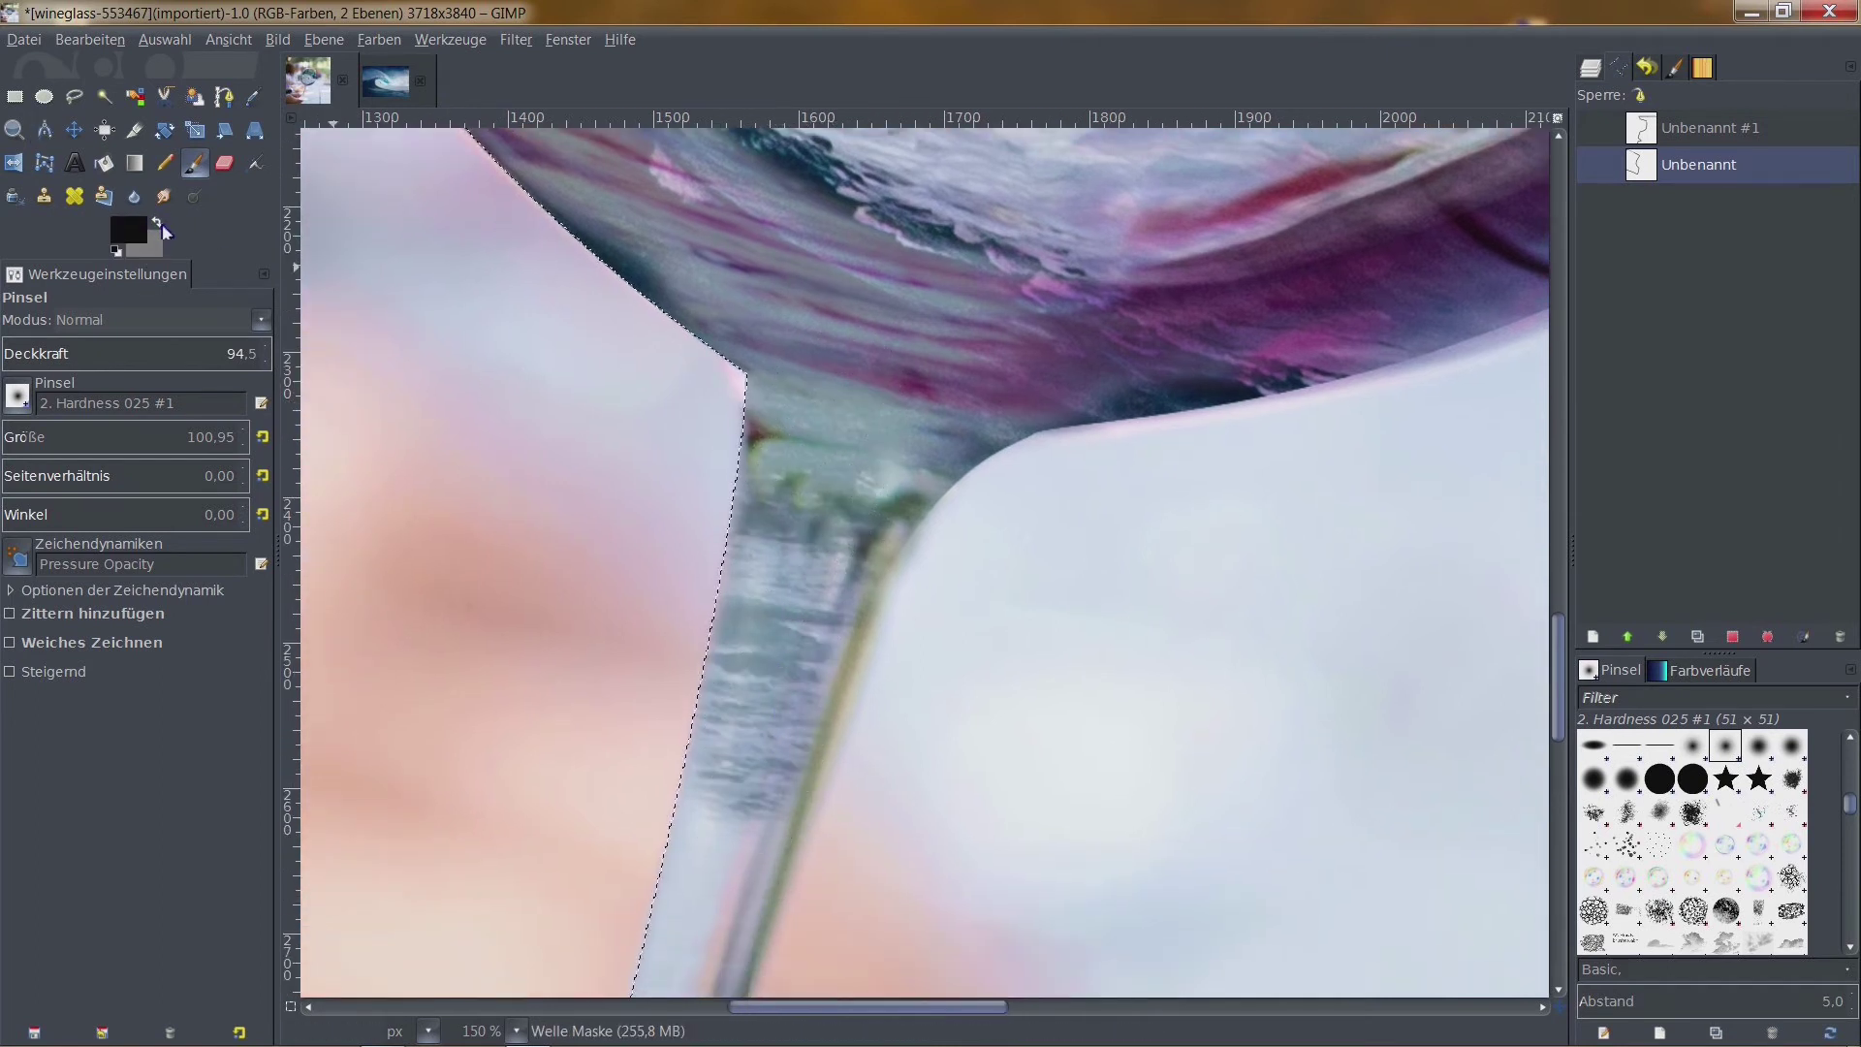
mouse_move(753, 494)
left_mouse_down()
mouse_move(830, 518)
mouse_move(837, 456)
mouse_move(802, 469)
mouse_move(782, 636)
mouse_move(727, 818)
mouse_move(762, 819)
left_mouse_up()
mouse_move(852, 436)
left_mouse_down()
mouse_move(989, 423)
mouse_move(866, 408)
mouse_move(737, 290)
mouse_move(659, 271)
left_mouse_up()
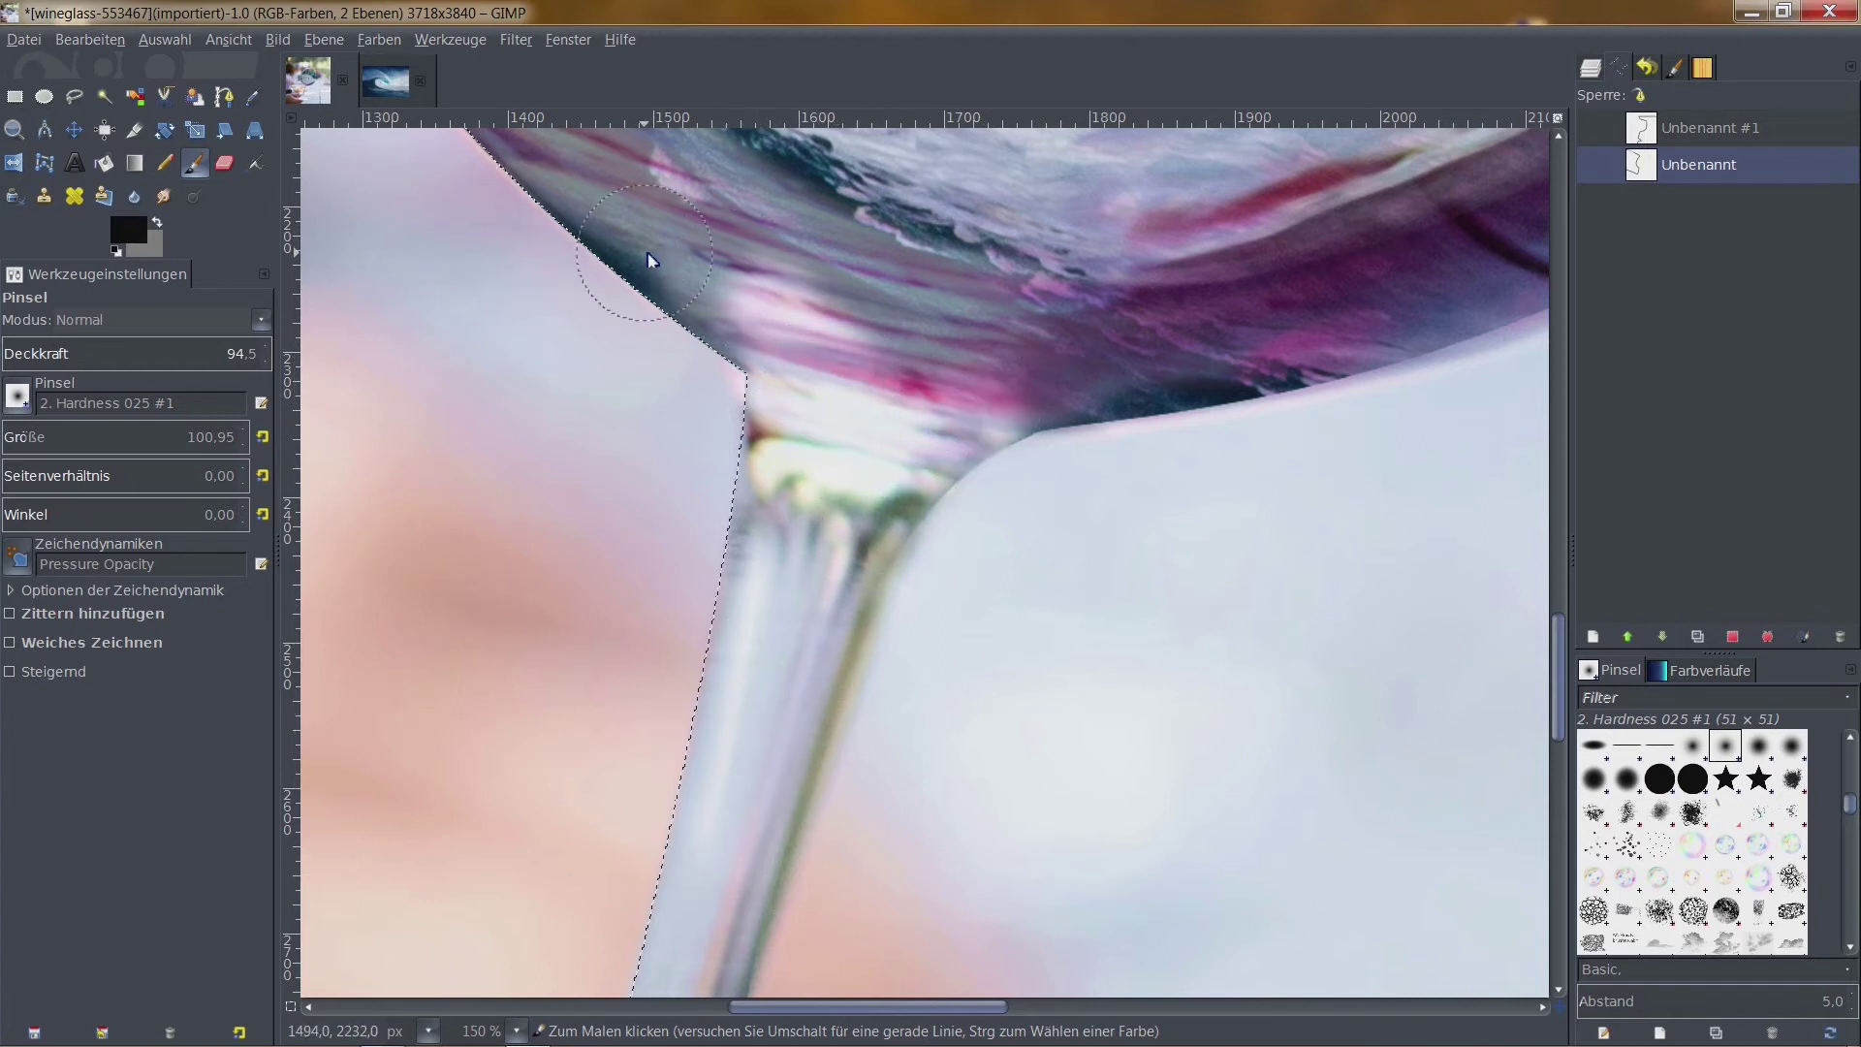
Switch back to mid grey 7f7f7f and partly fade the wave near the bowl edge
left_click(157, 224)
left_click(128, 230)
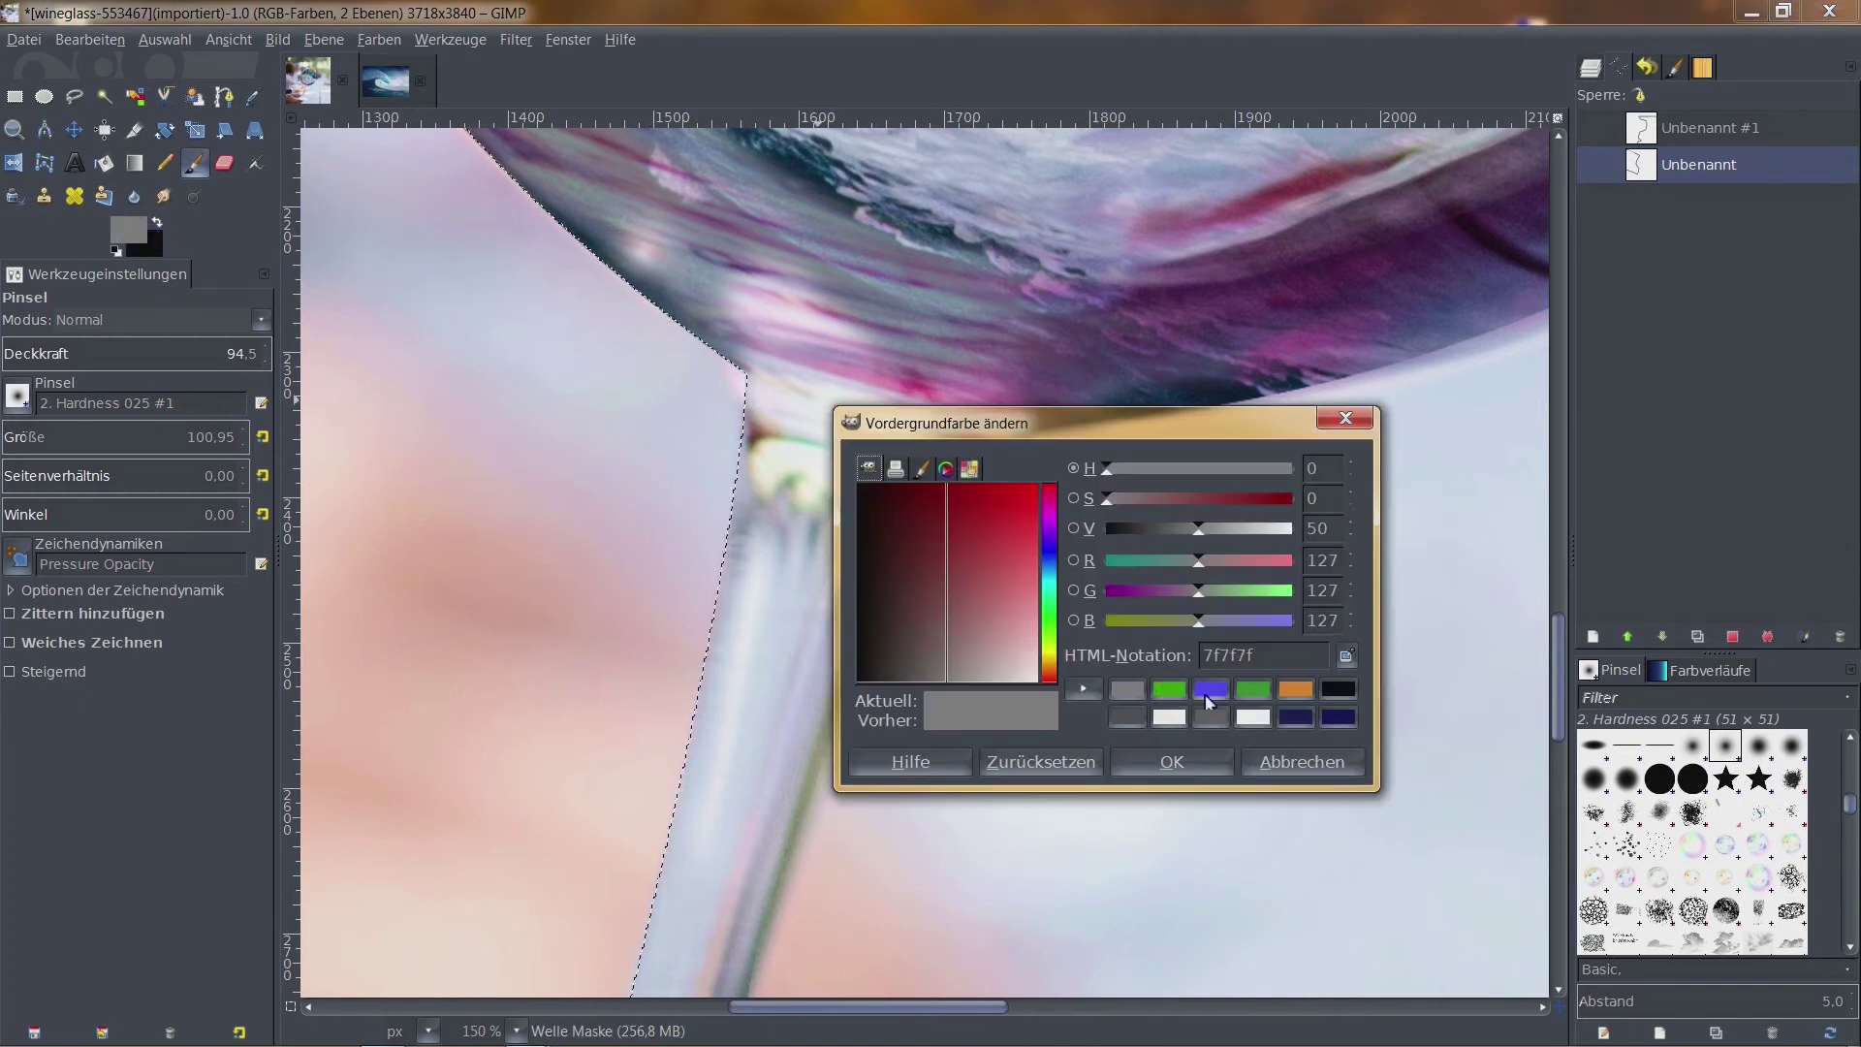
left_click(1206, 763)
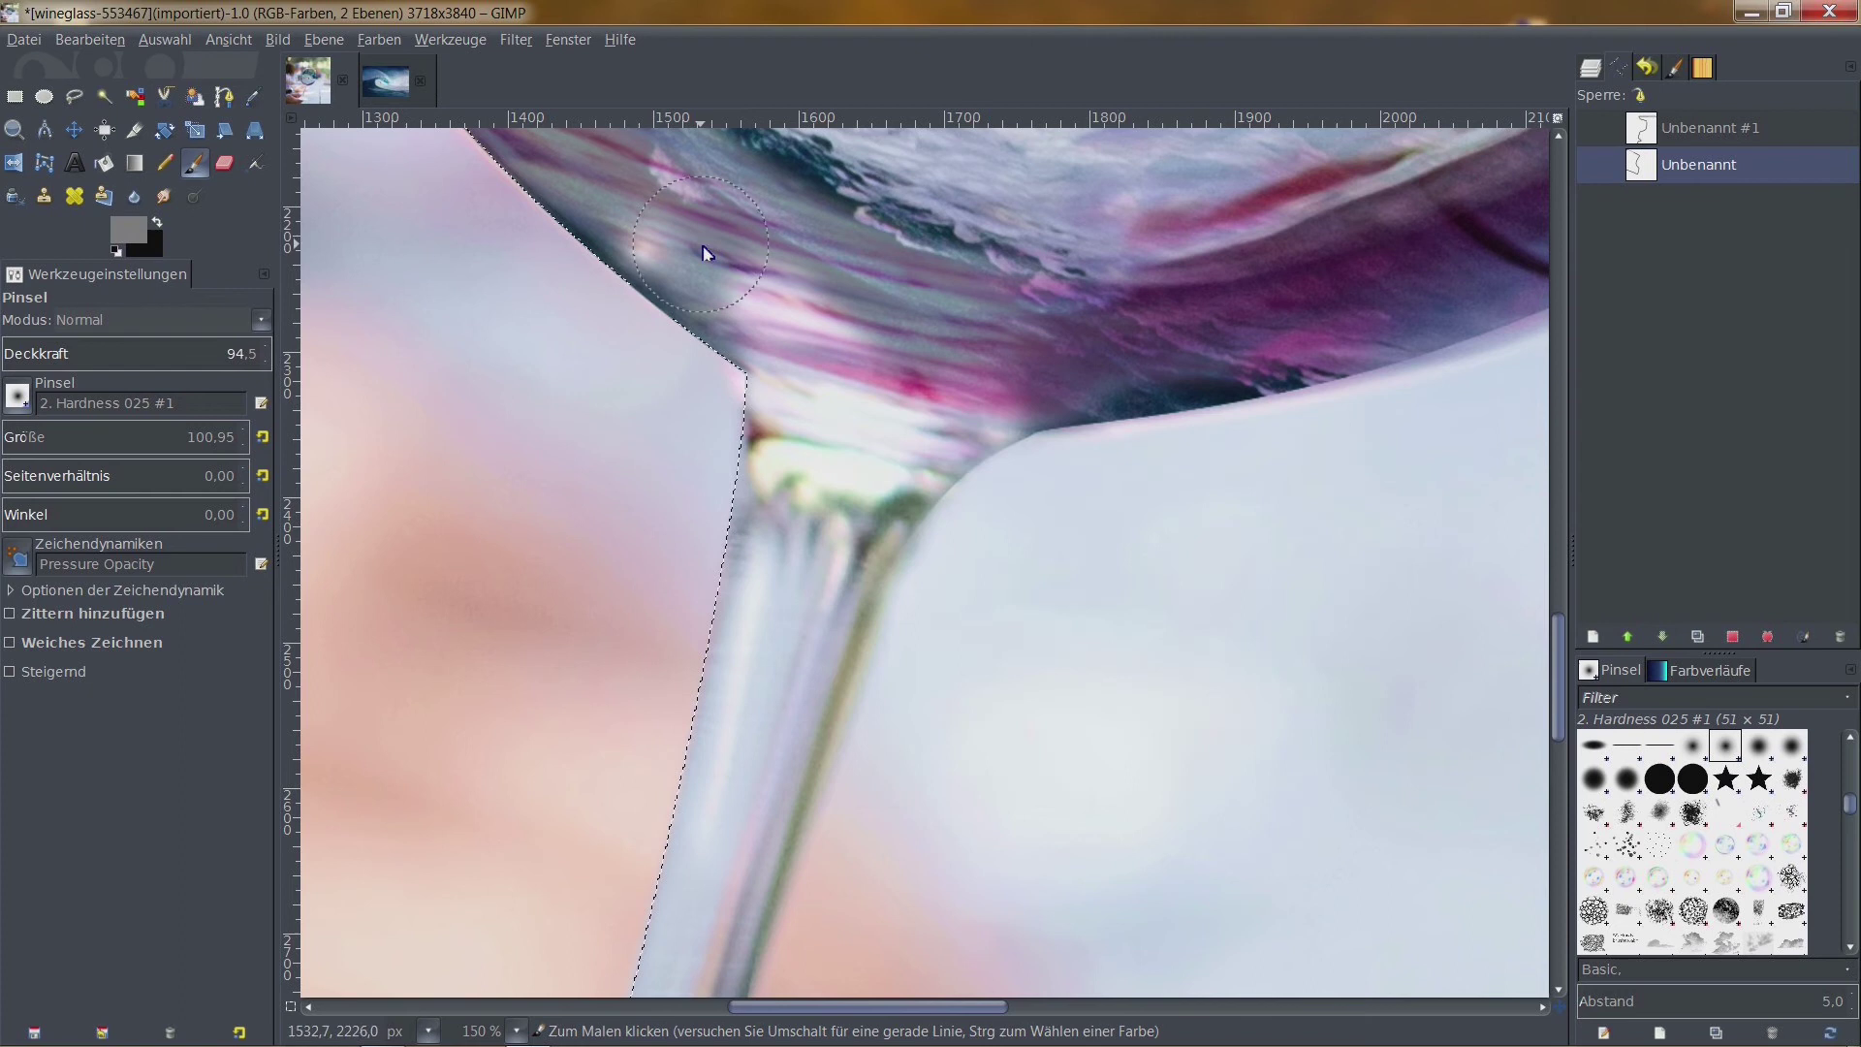
mouse_move(755, 307)
left_mouse_down()
mouse_move(652, 199)
mouse_move(797, 320)
mouse_move(856, 407)
mouse_move(835, 387)
mouse_move(831, 482)
mouse_move(947, 416)
mouse_move(841, 460)
left_mouse_up()
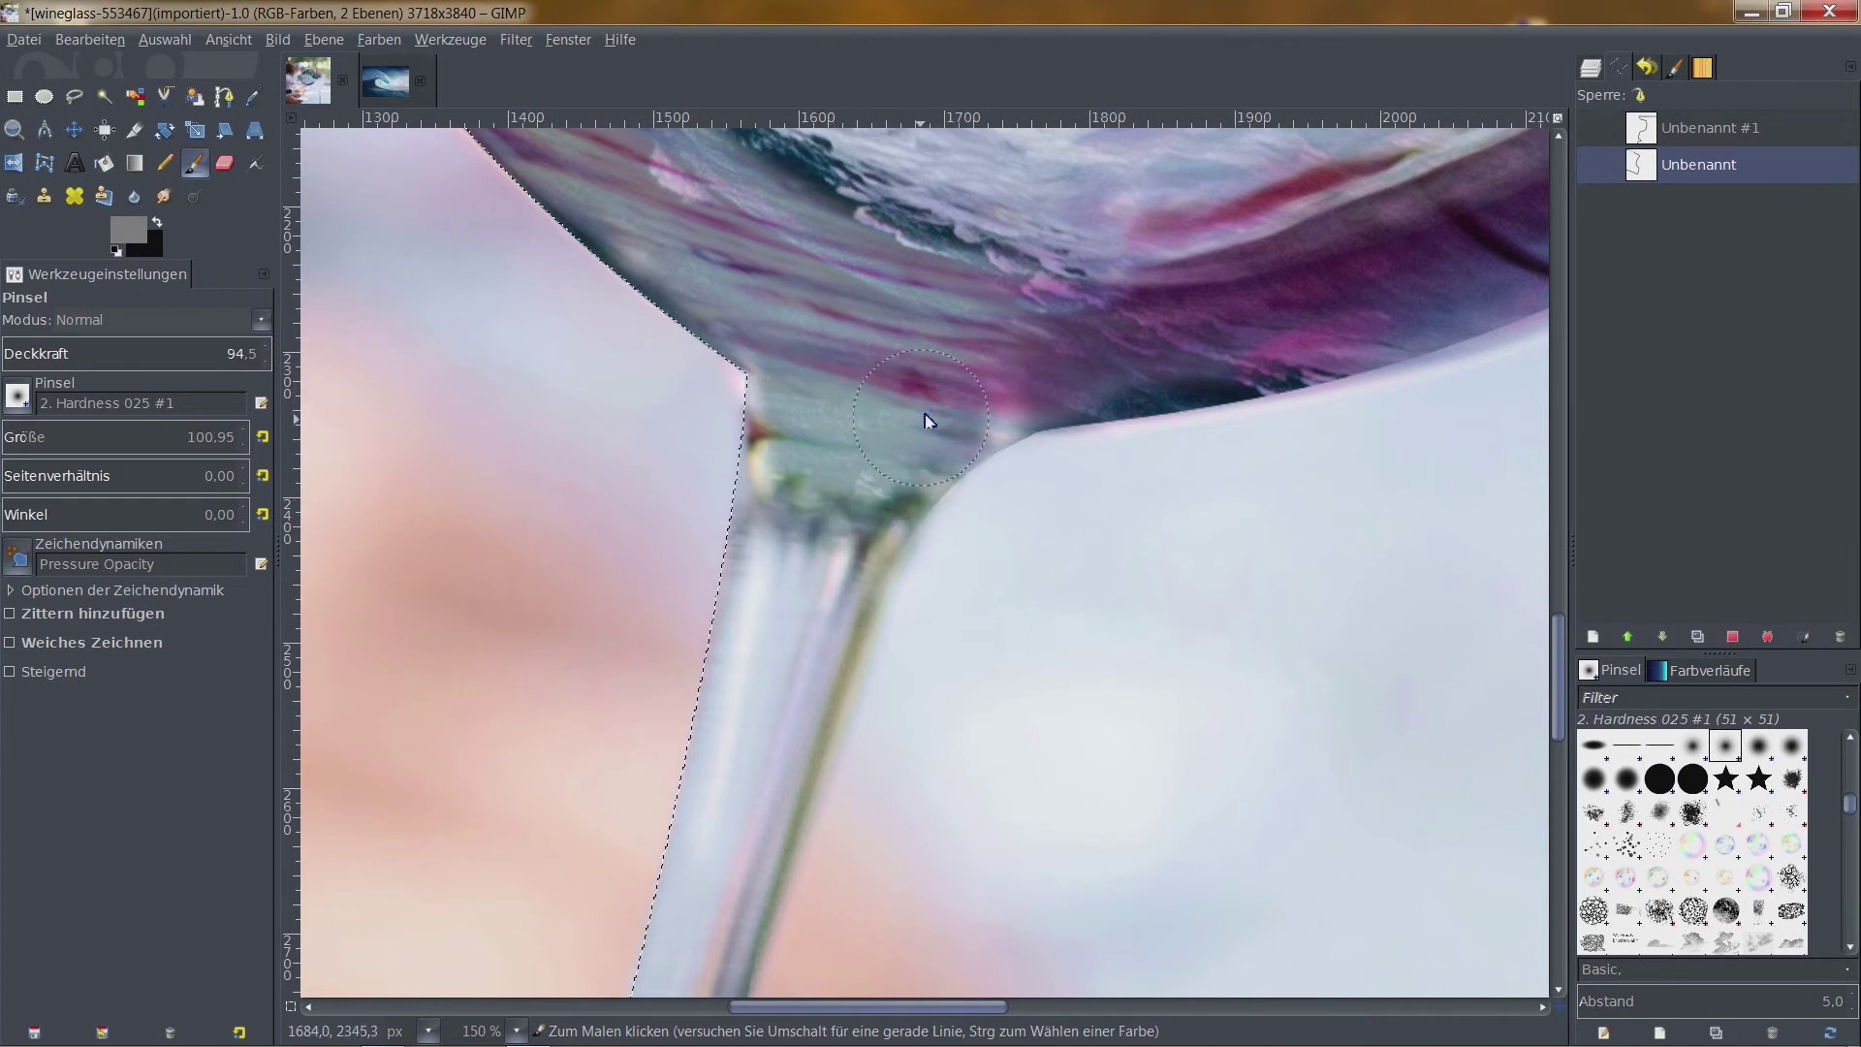
scroll(925, 420, "down", 4)
scroll(810, 707, "up", 1)
scroll(990, 746, "up", 1)
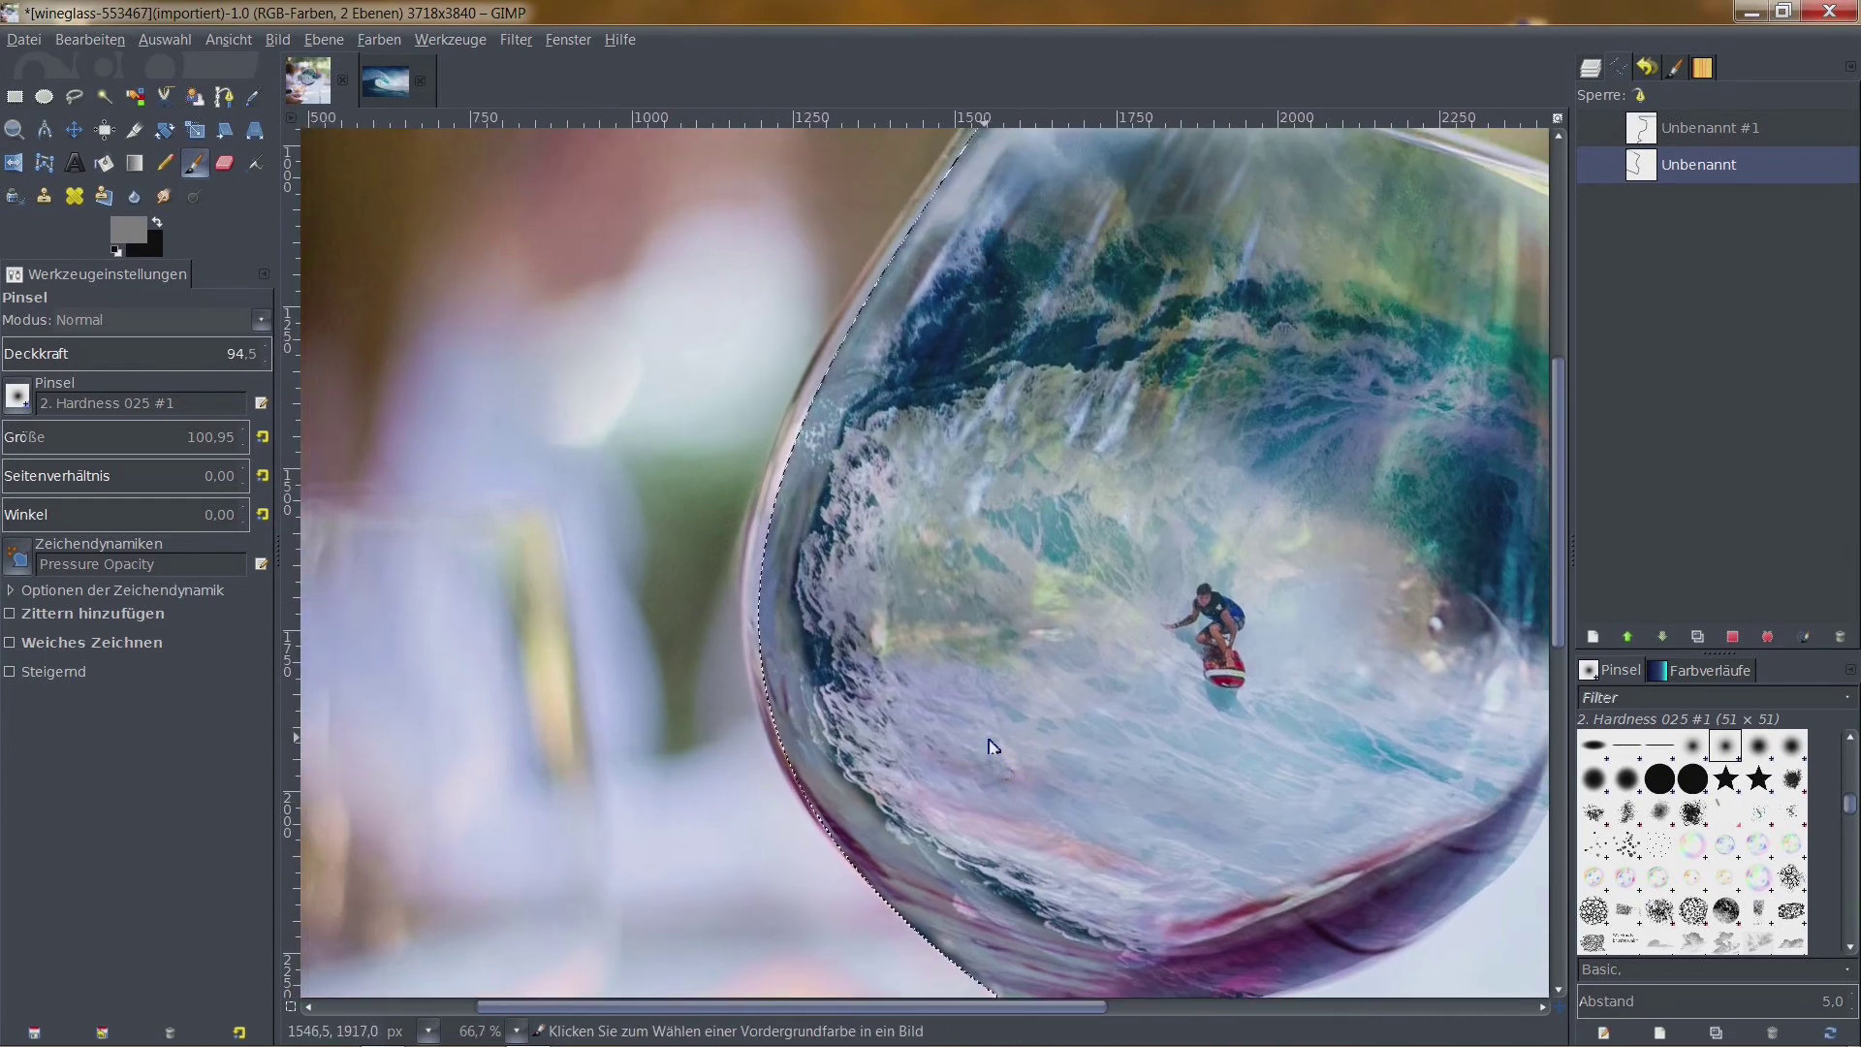
scroll(940, 548, "down", 2)
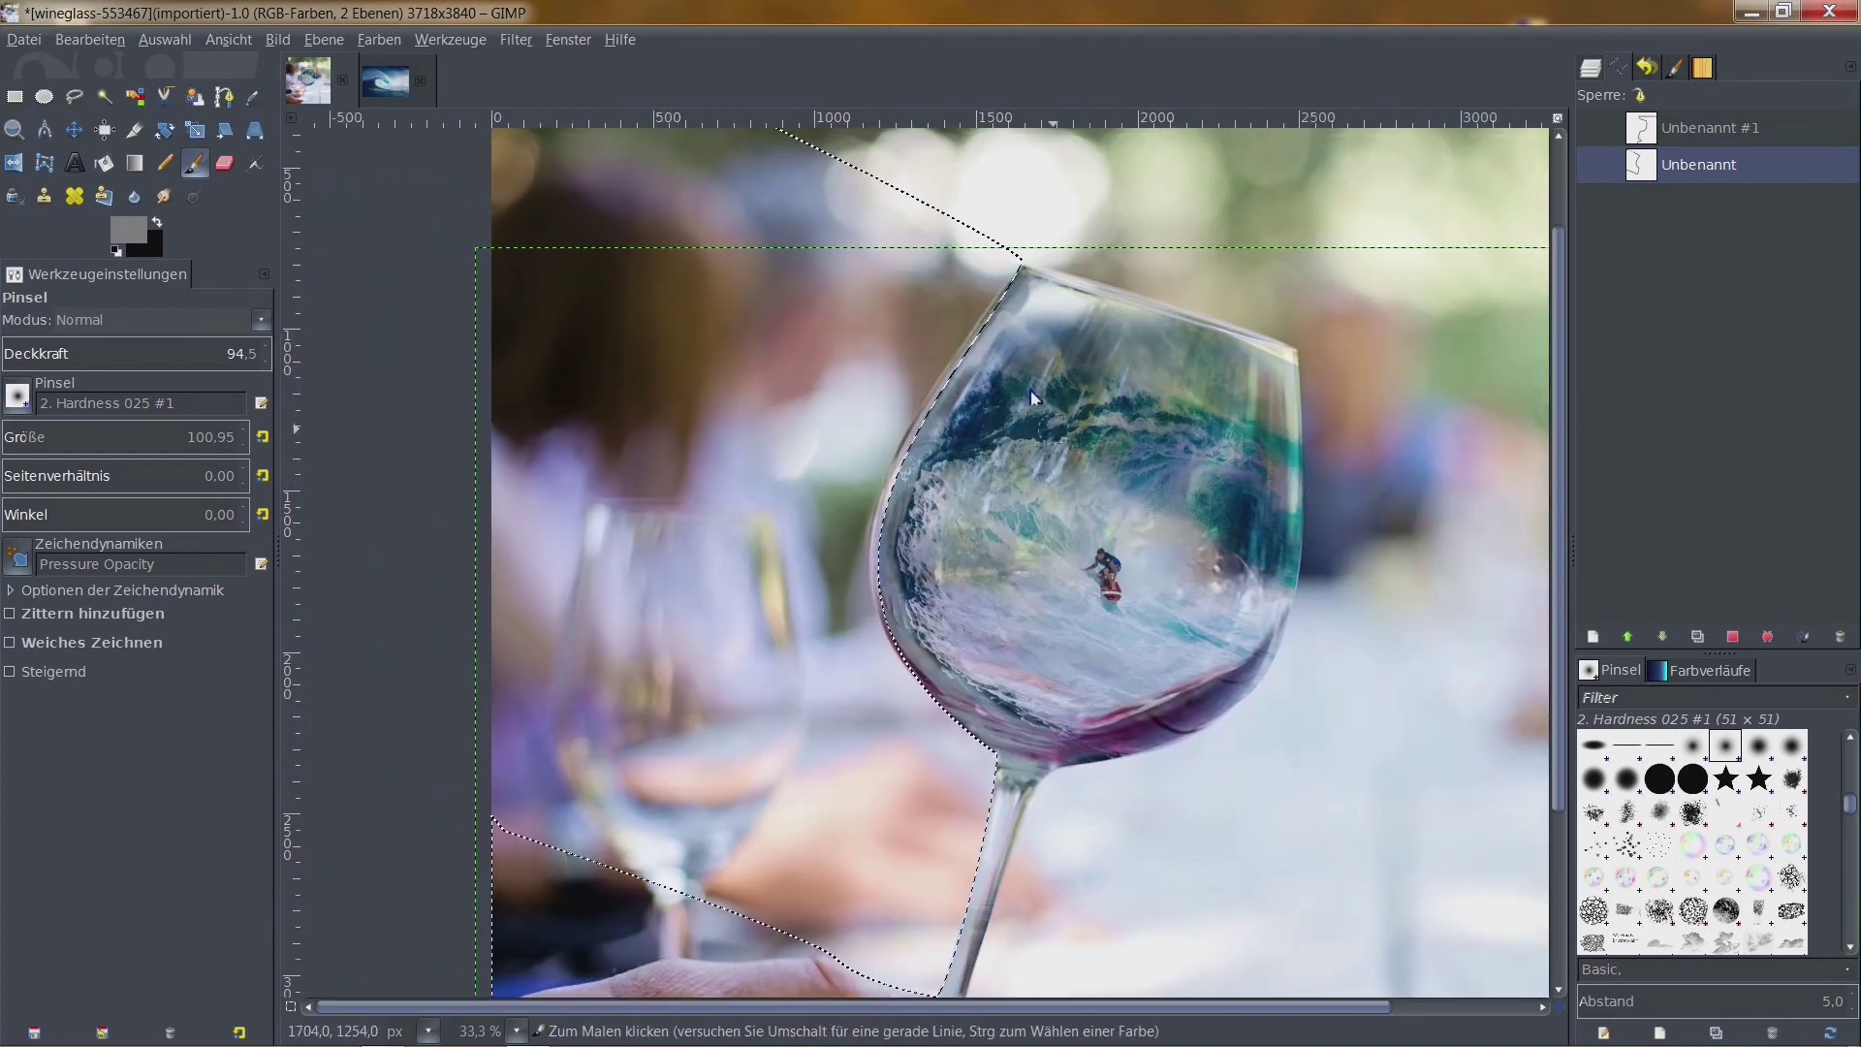
scroll(1032, 398, "up", 1)
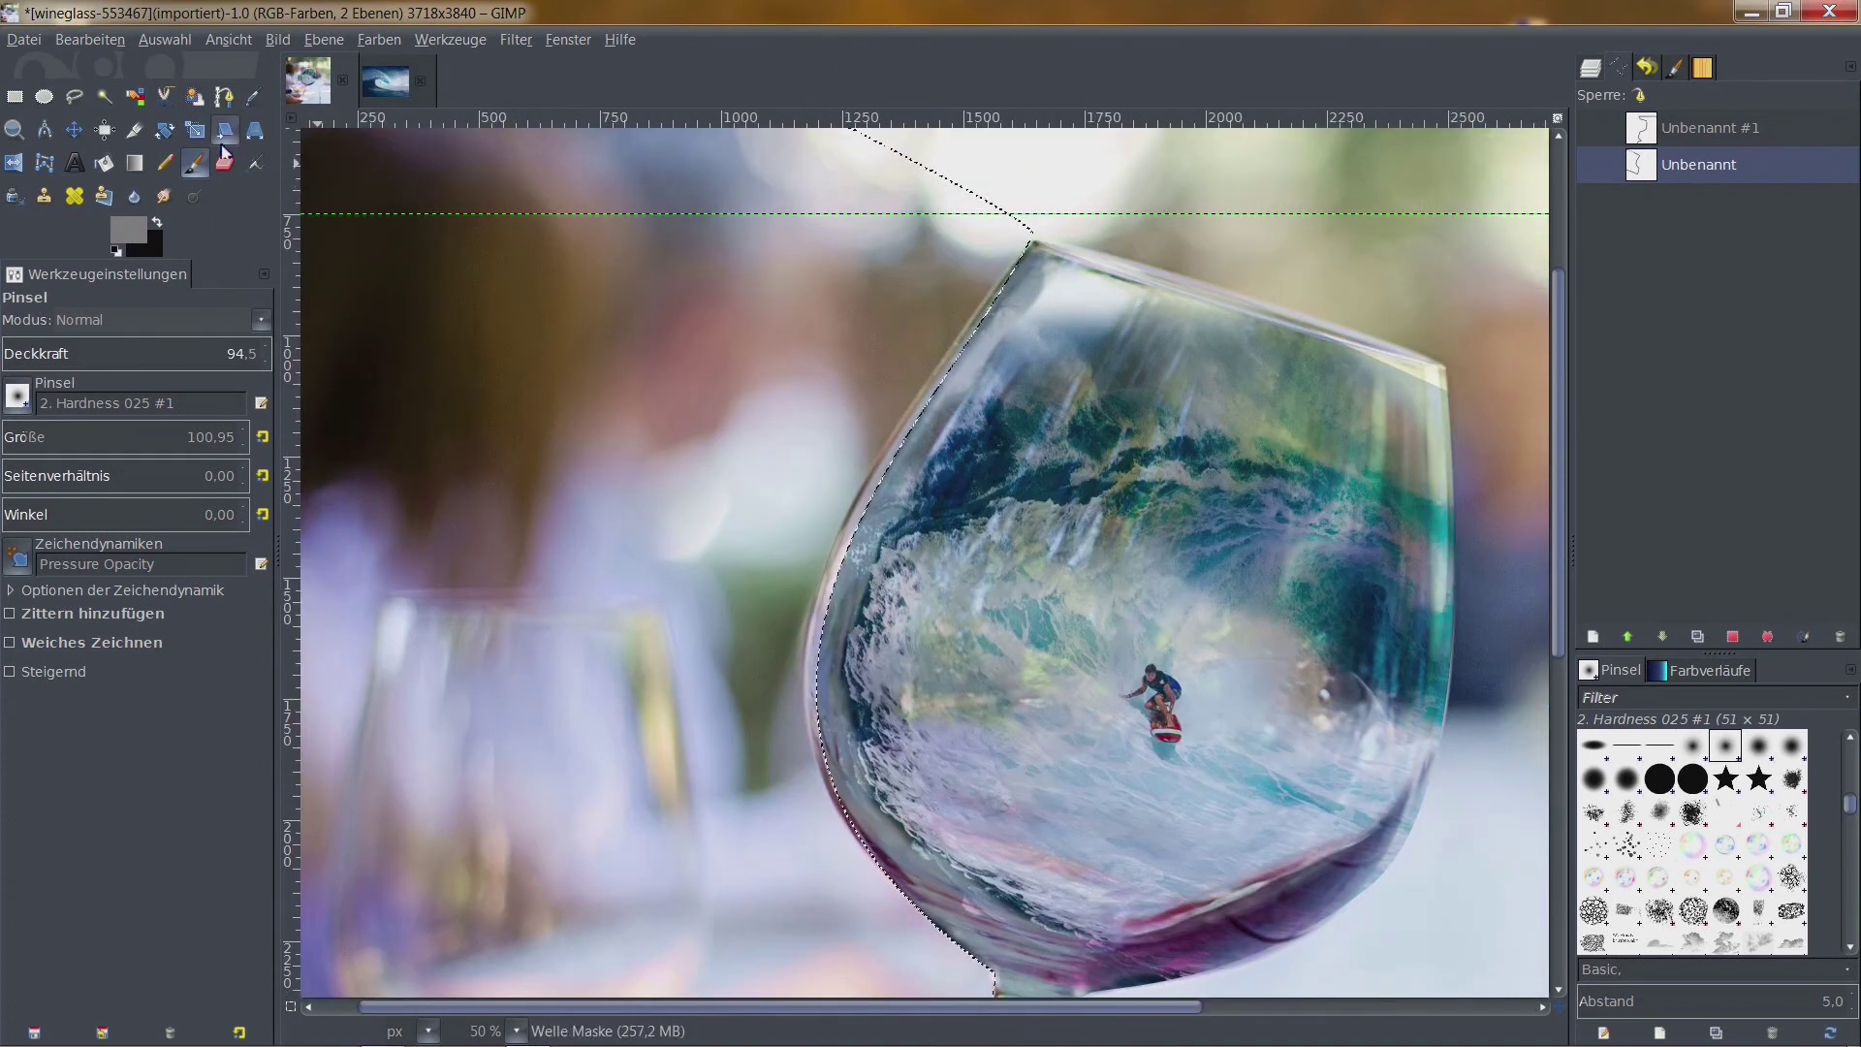
Clear the selection and pick the Welle layer in the Layers tab
left_click(165, 39)
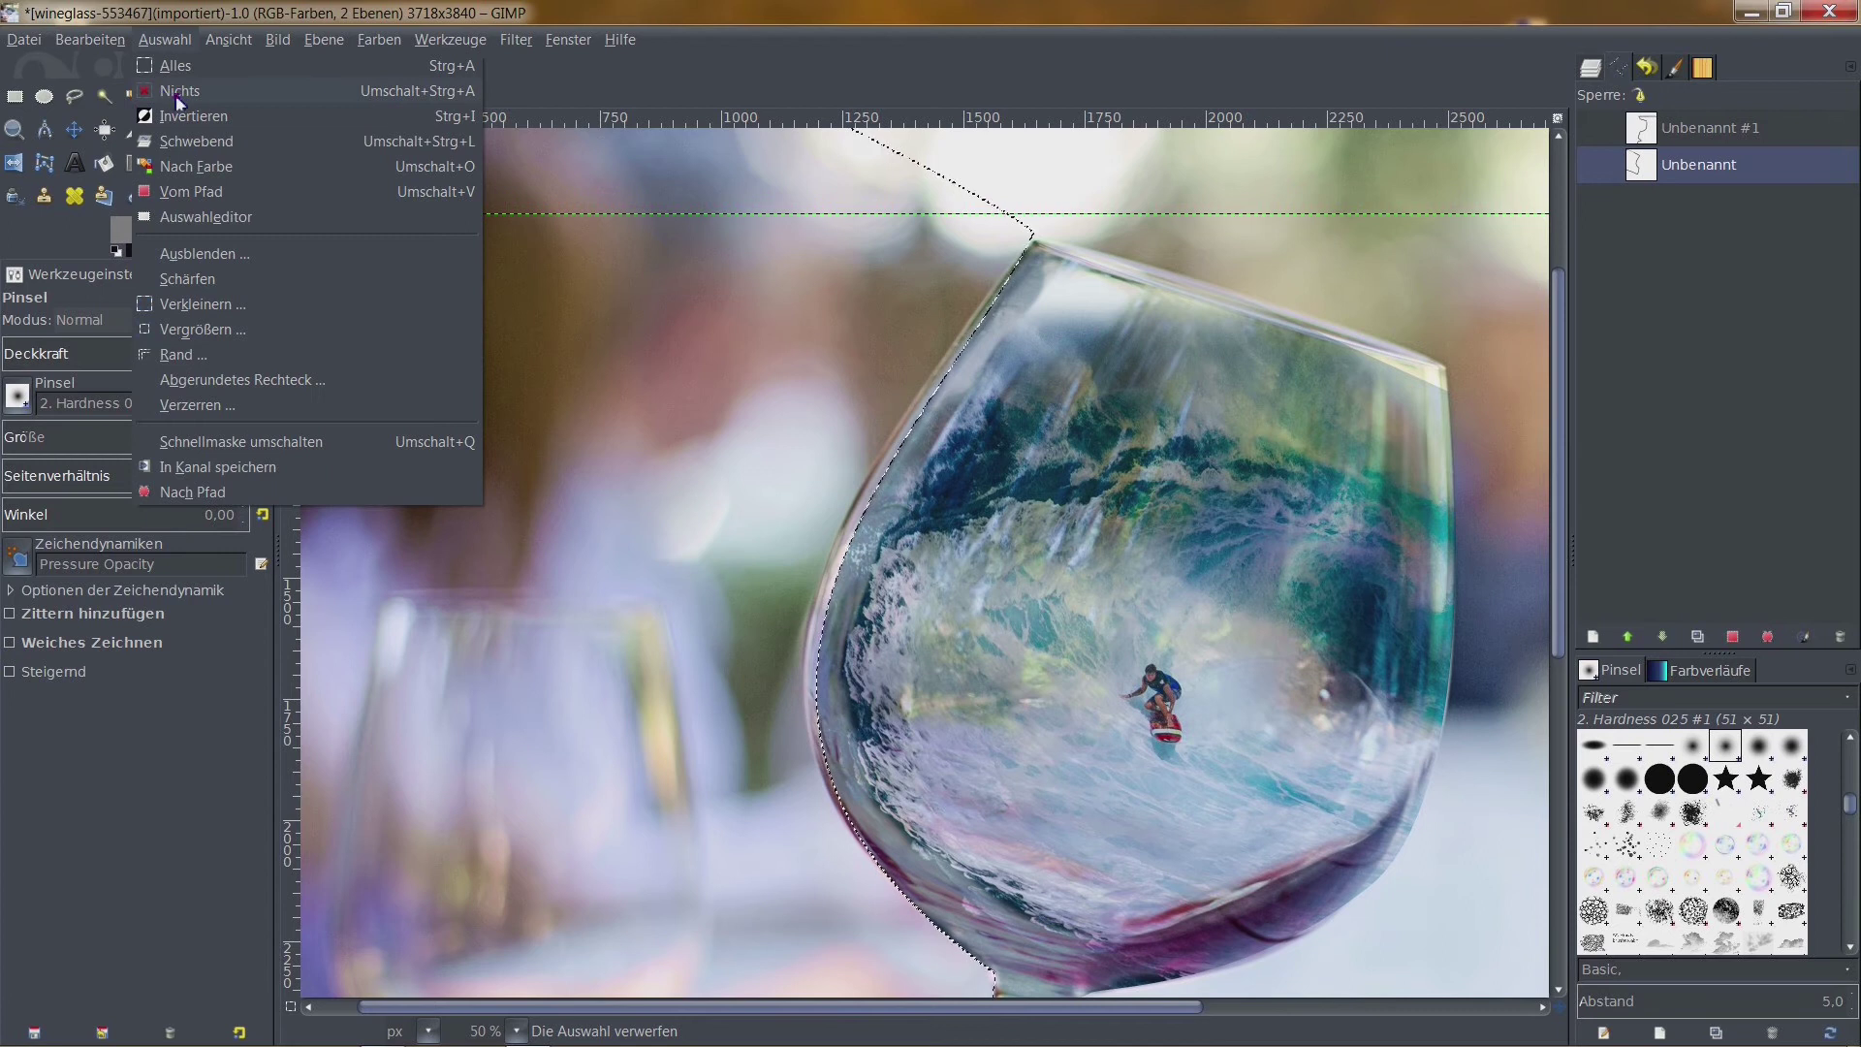
left_click(179, 98)
scroll(1011, 519, "up", 2)
scroll(1163, 484, "left", 3)
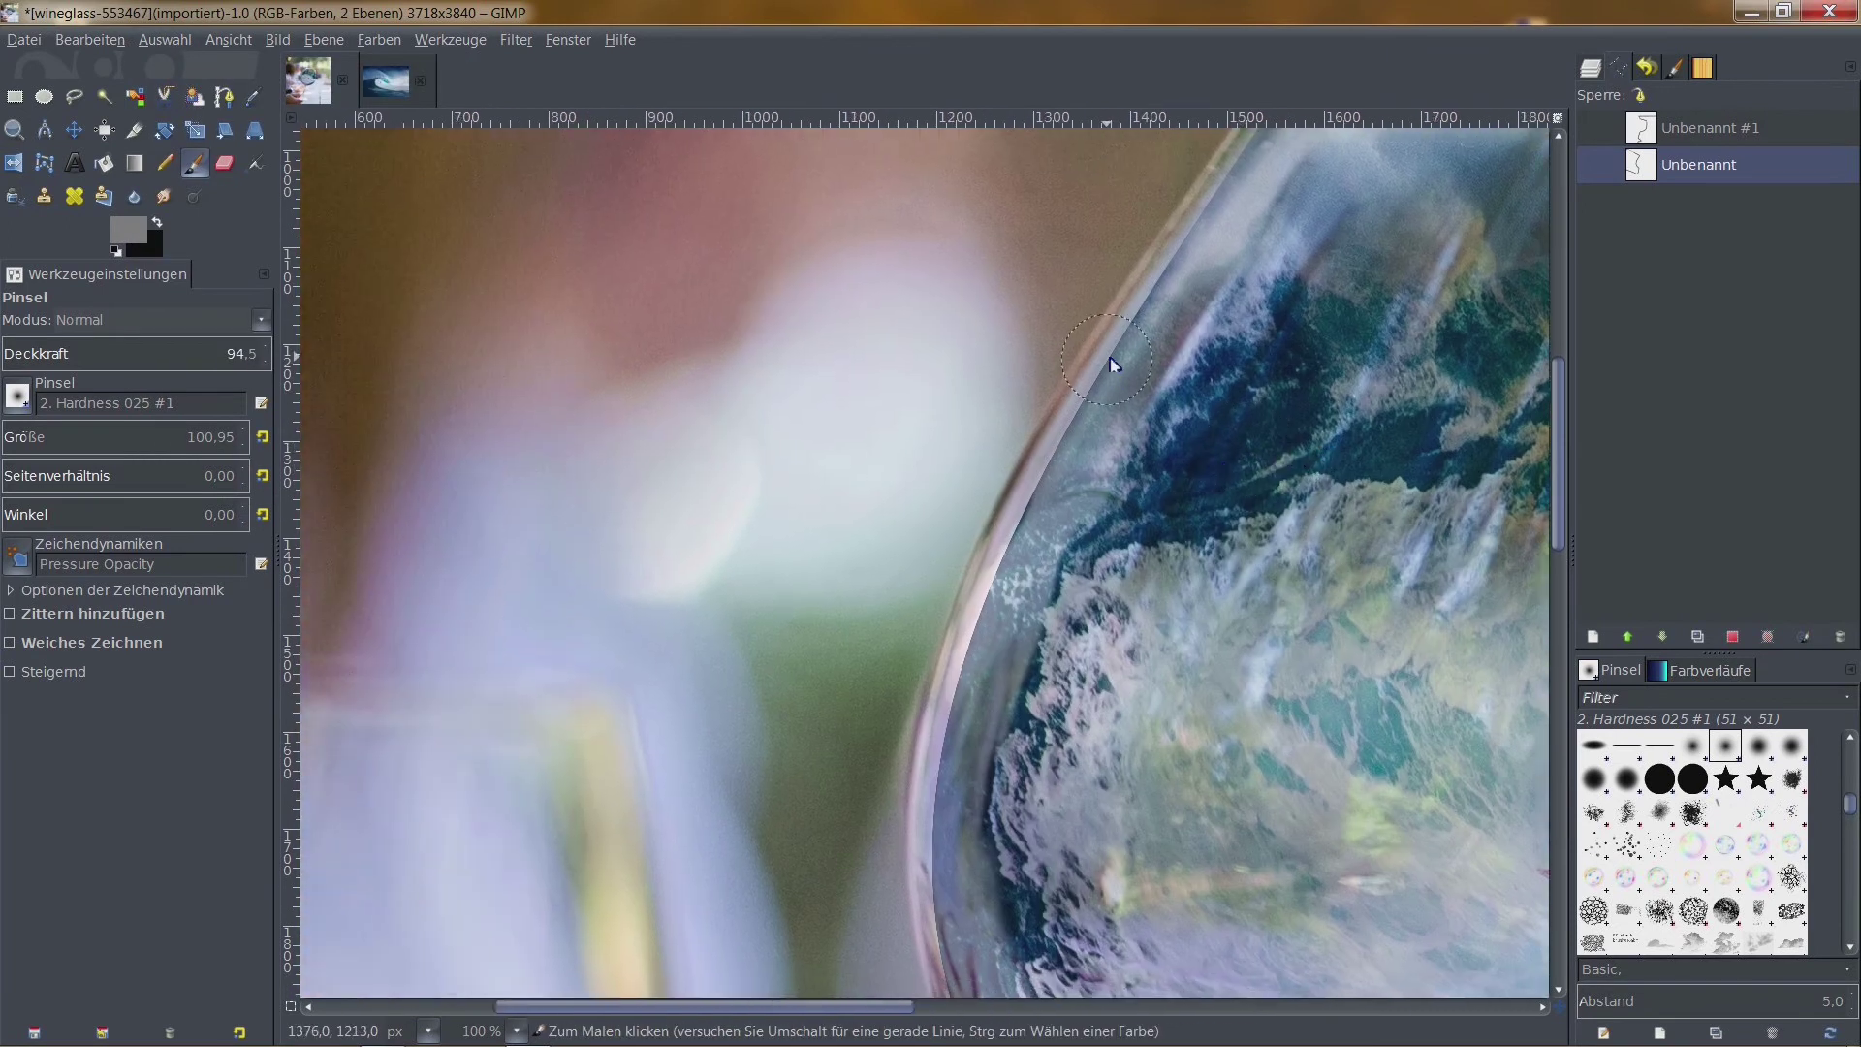
left_click(1590, 68)
double_click(1740, 193)
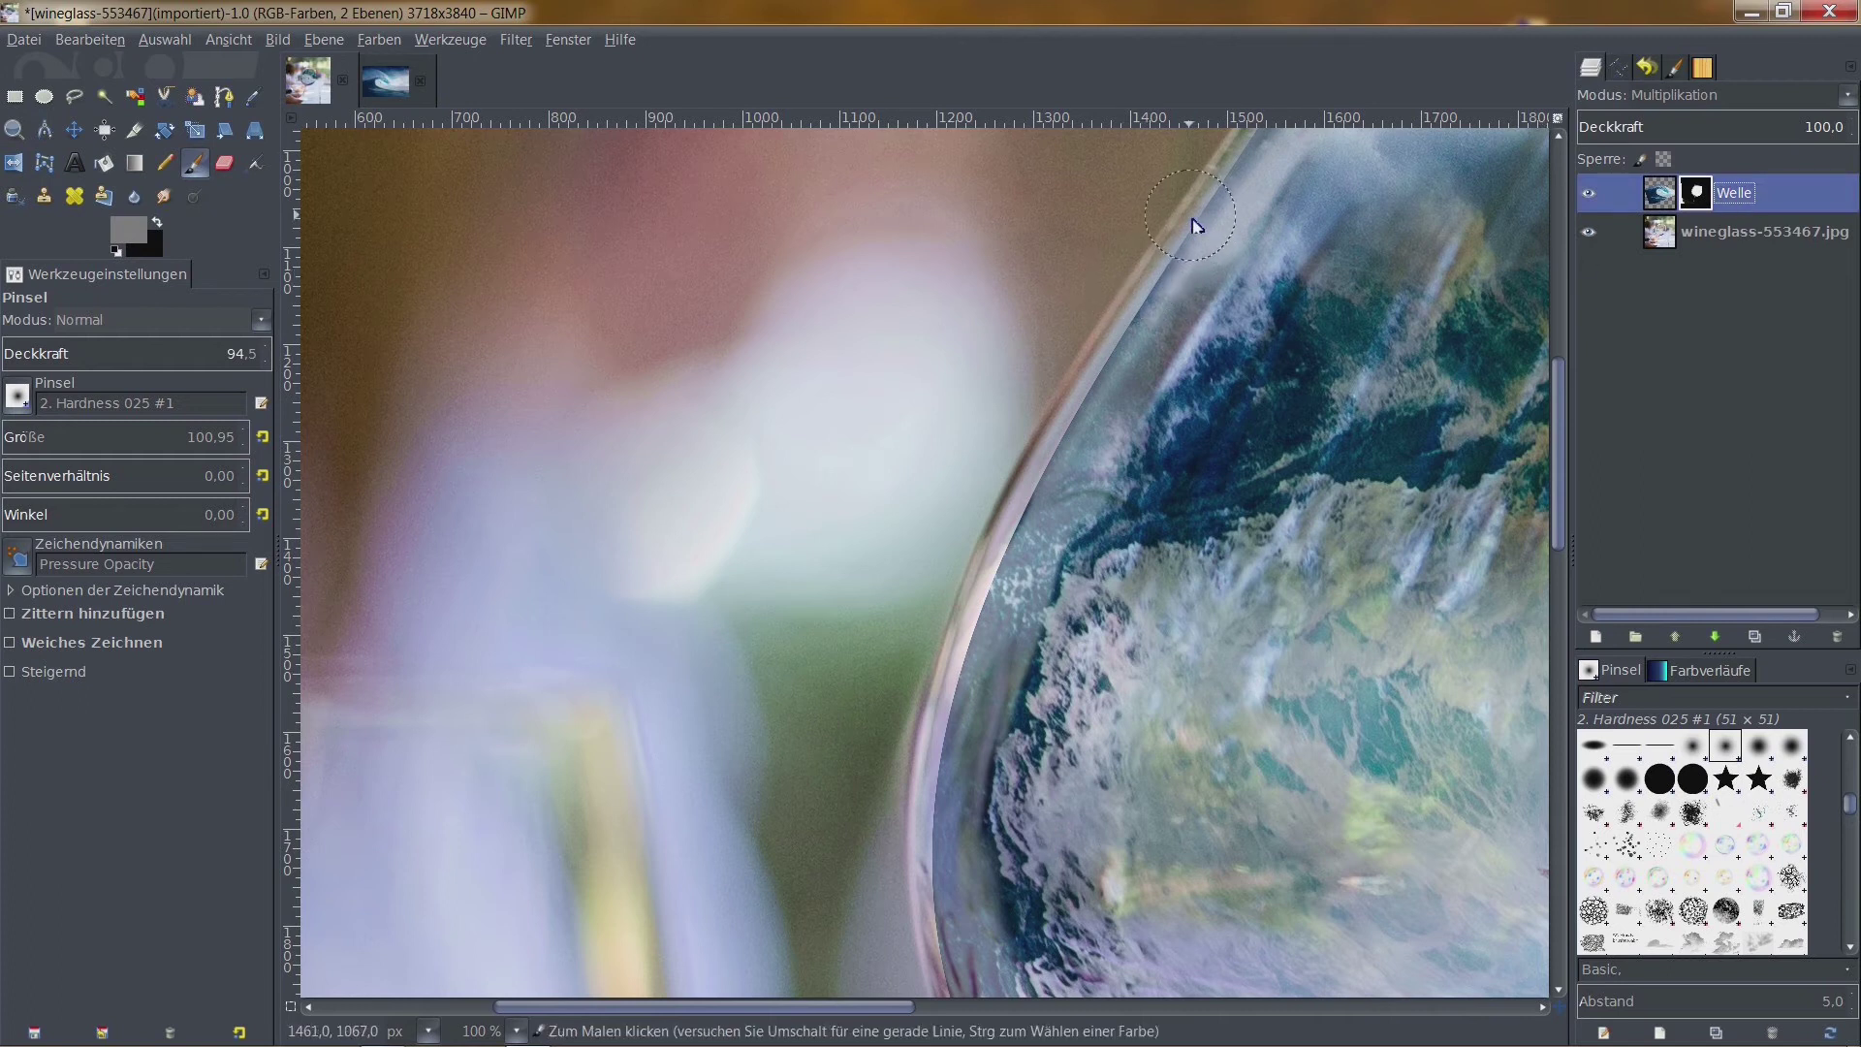
Paint a stroke down the glass rim on the mask, then undo it
left_click_drag(1139, 317, 1001, 591)
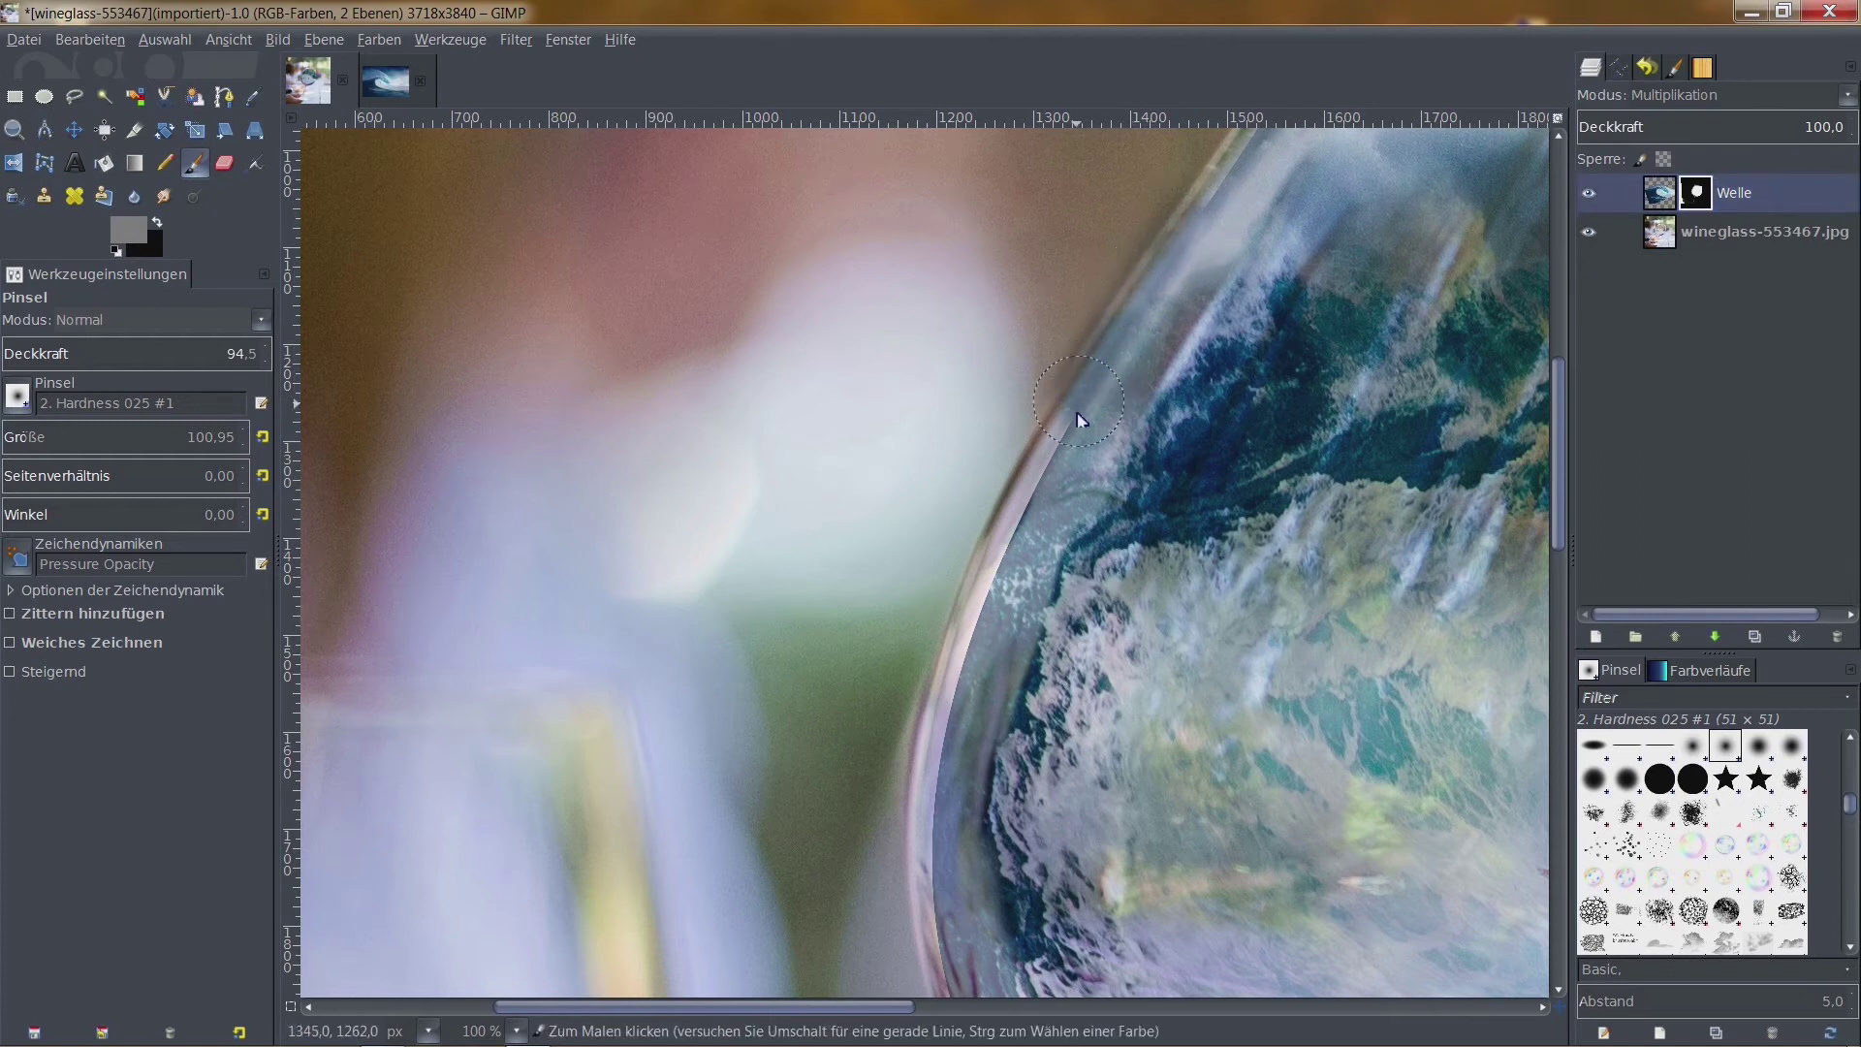
left_click_drag(1001, 591, 969, 756)
left_click(90, 38)
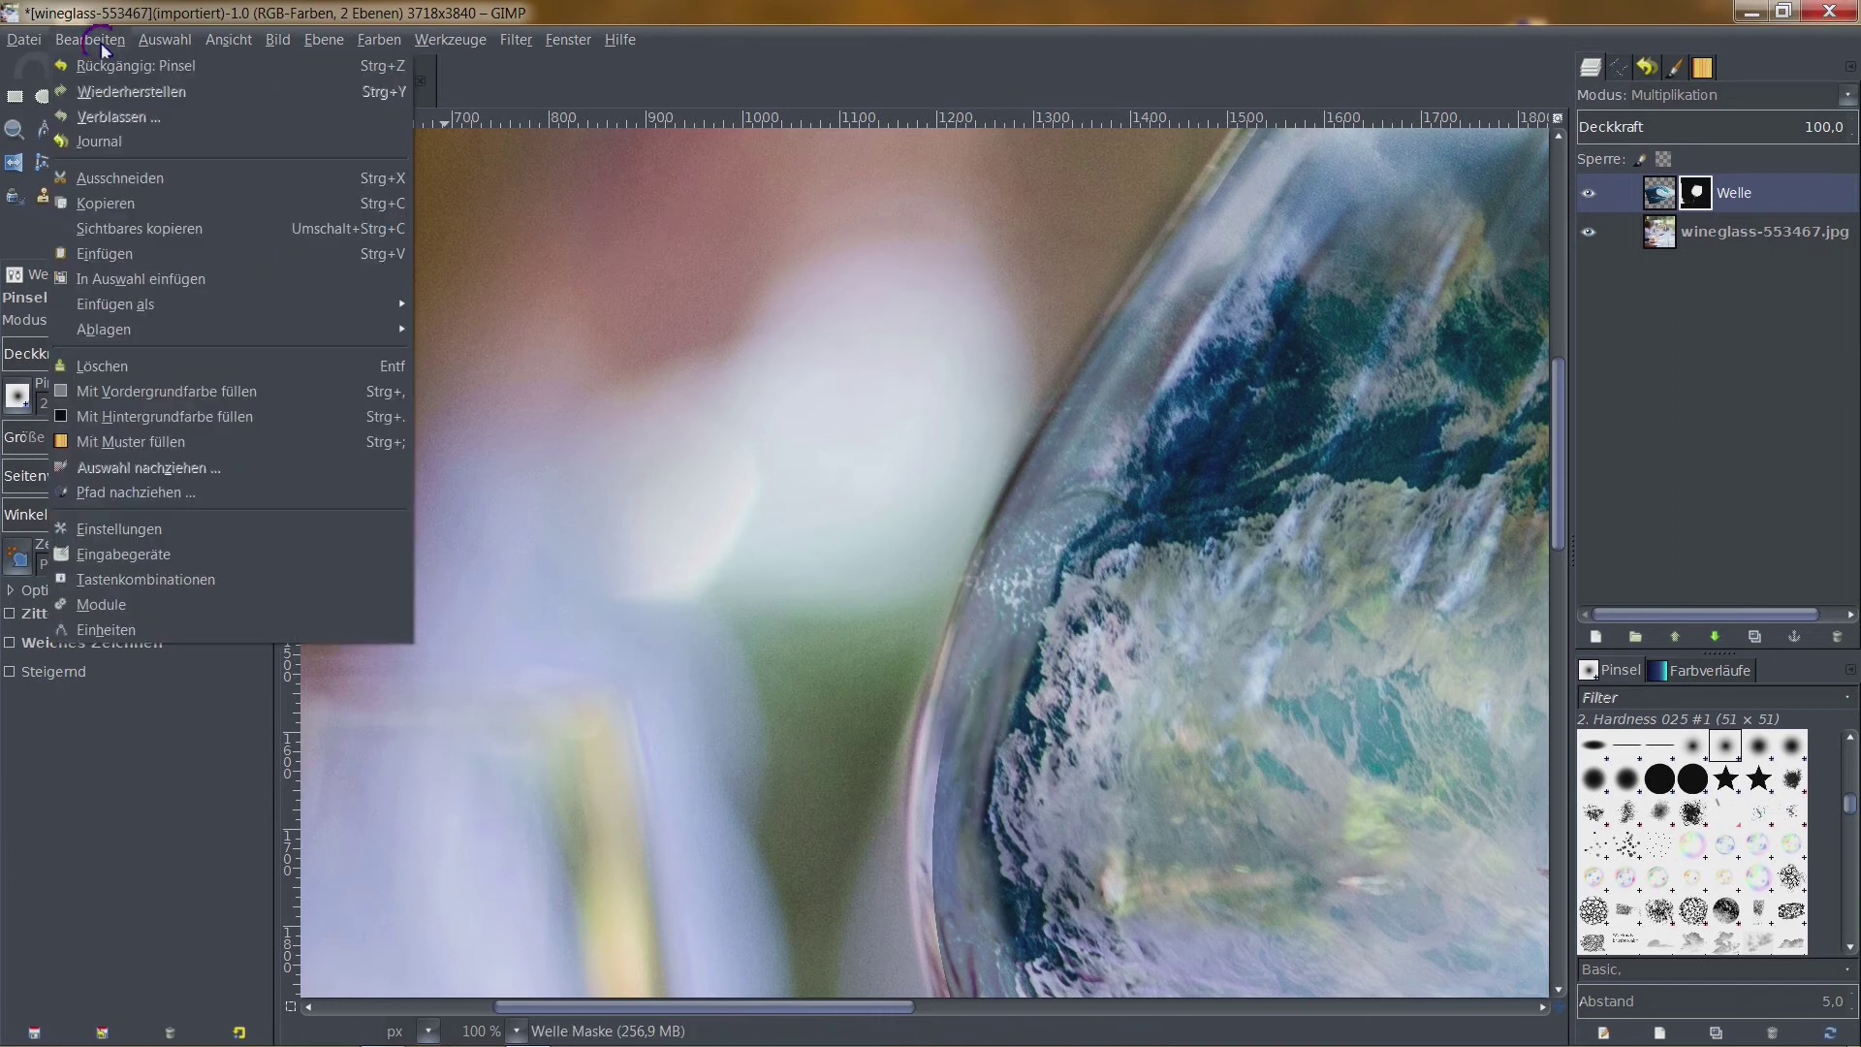
scroll(1206, 609, "up", 5)
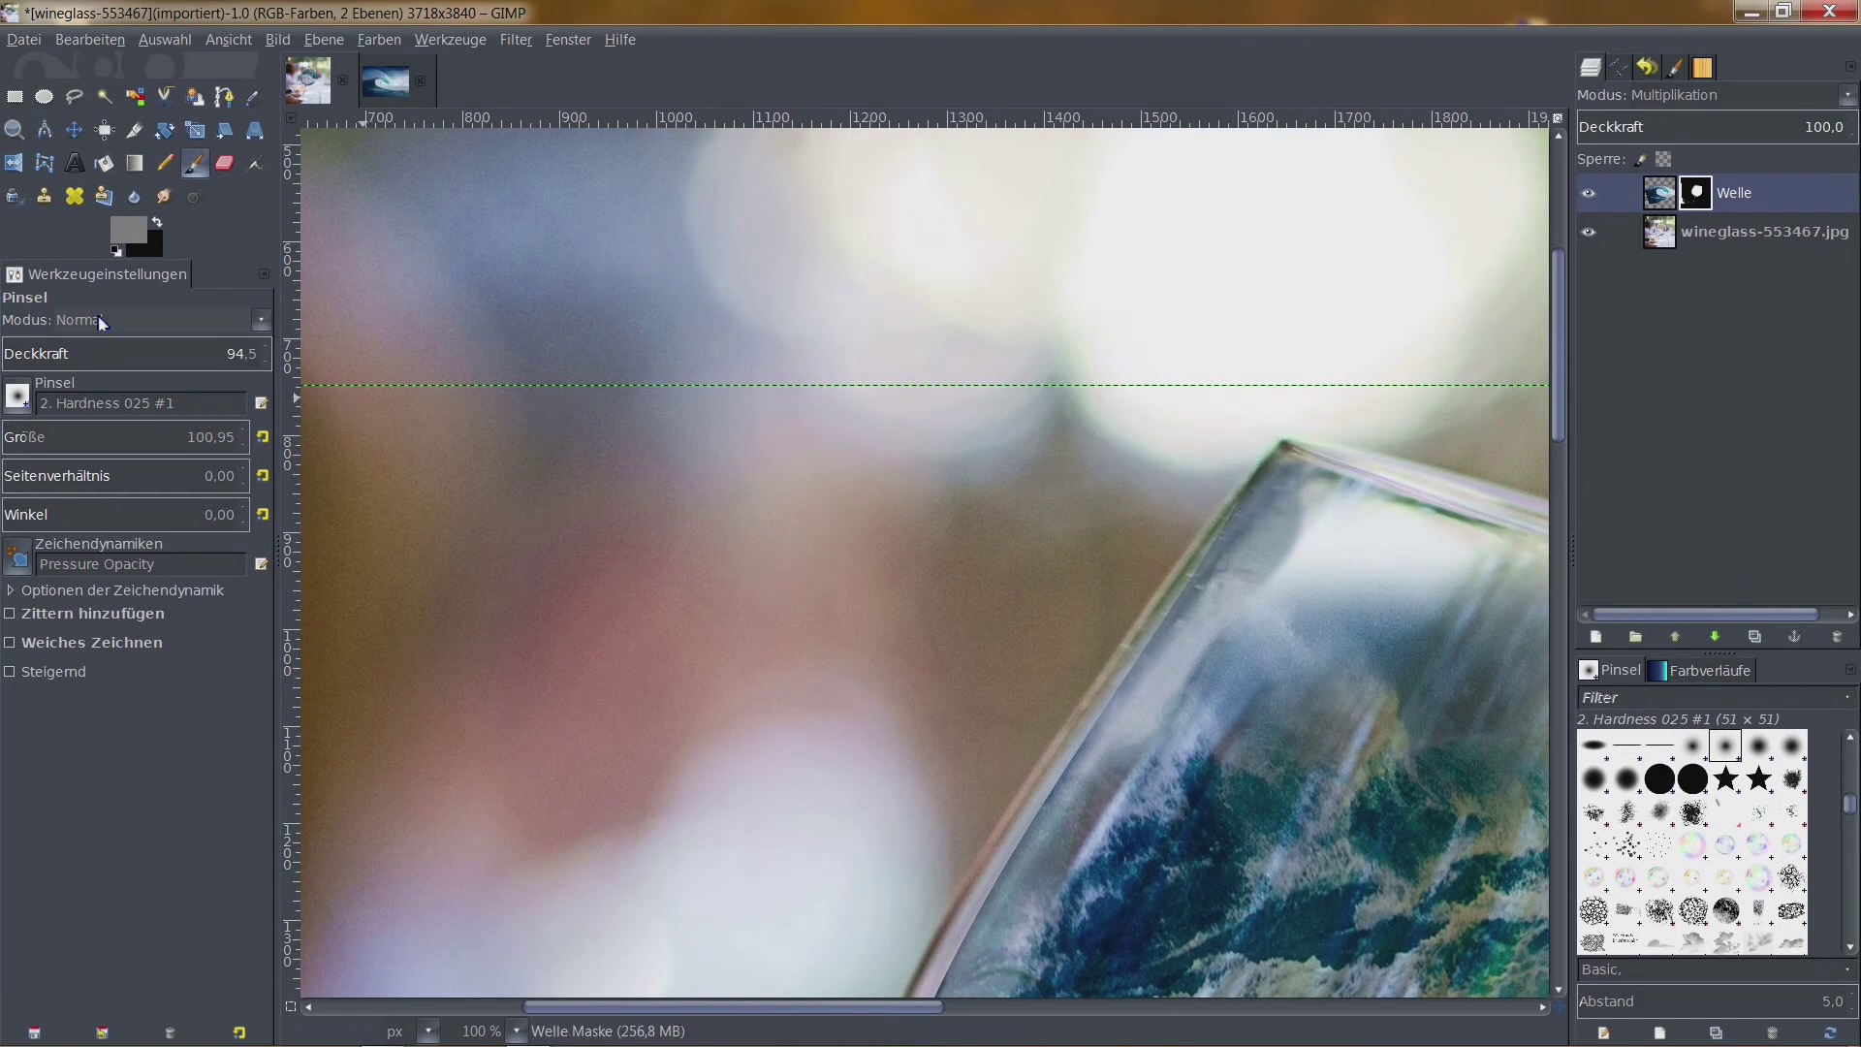
Set brush opacity to 72.1 and softly blend the wave at the glass corner and left edge
left_click(150, 347)
left_click_drag(1295, 466, 1250, 539)
left_click_drag(1196, 612, 1121, 714)
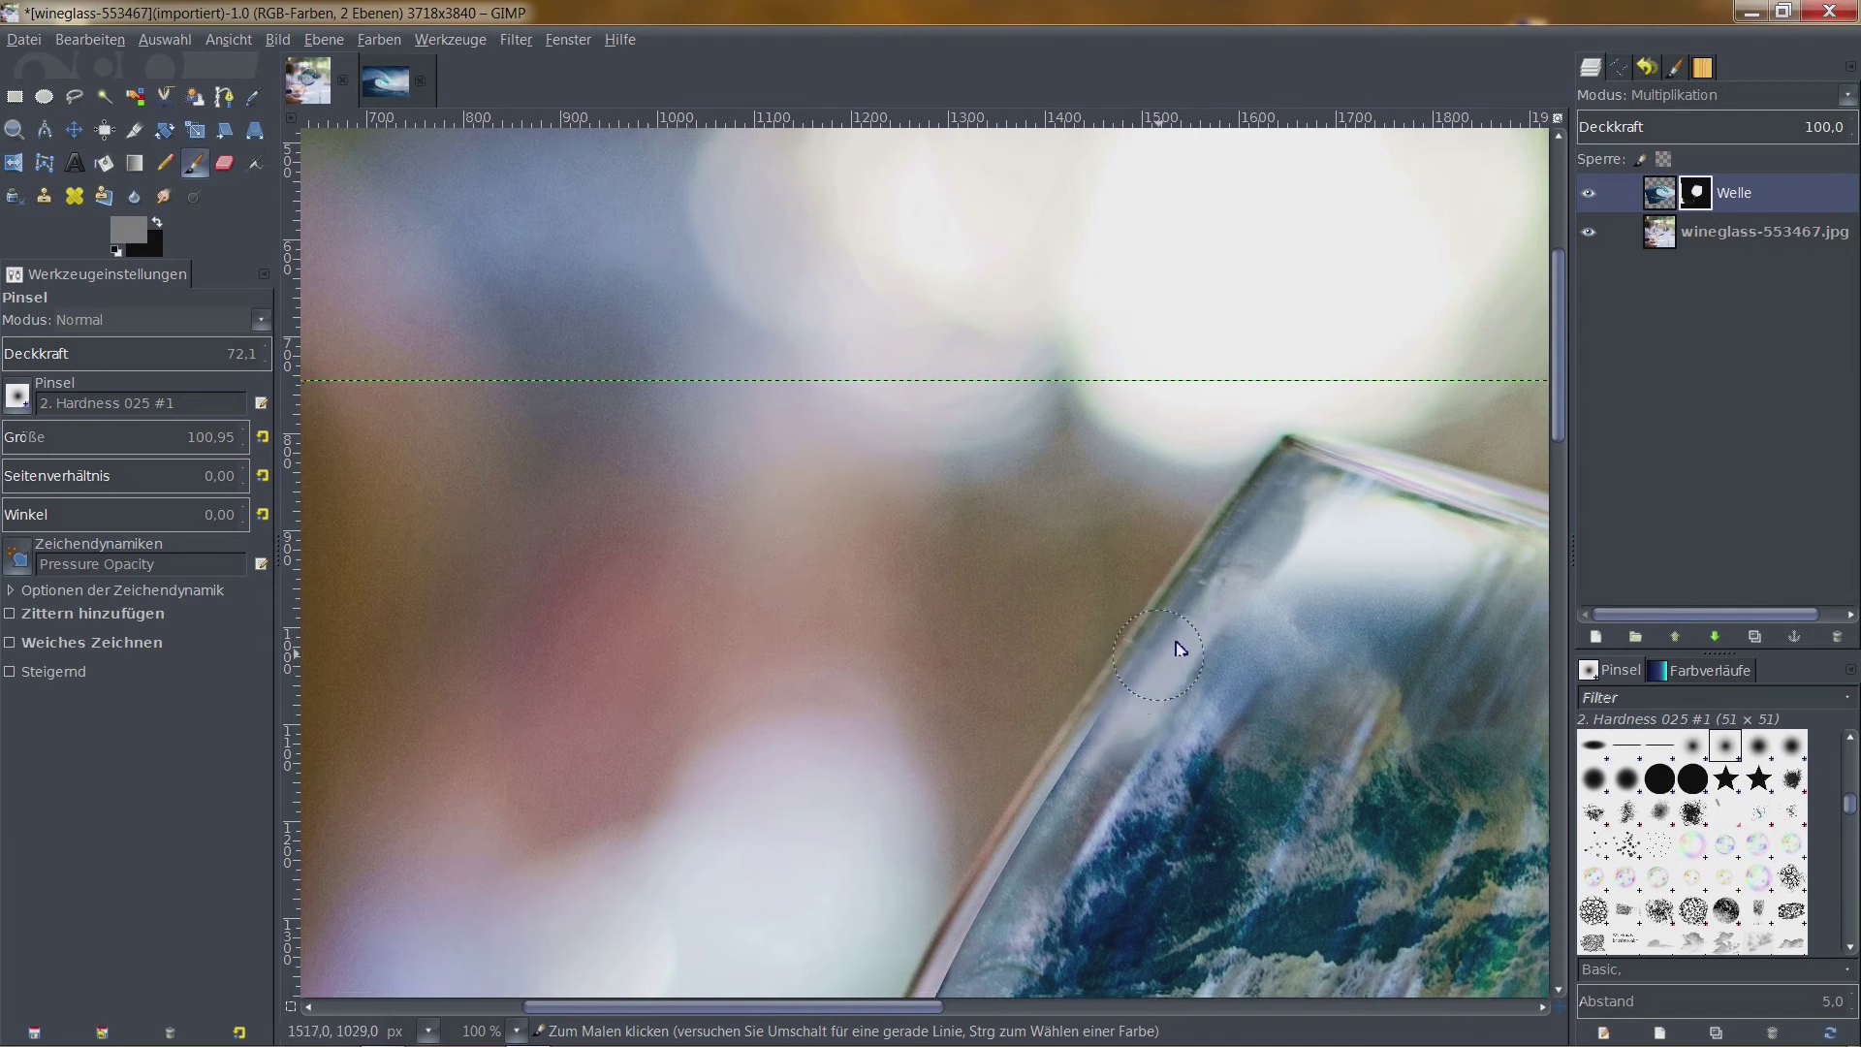
scroll(1176, 644, "down", 5)
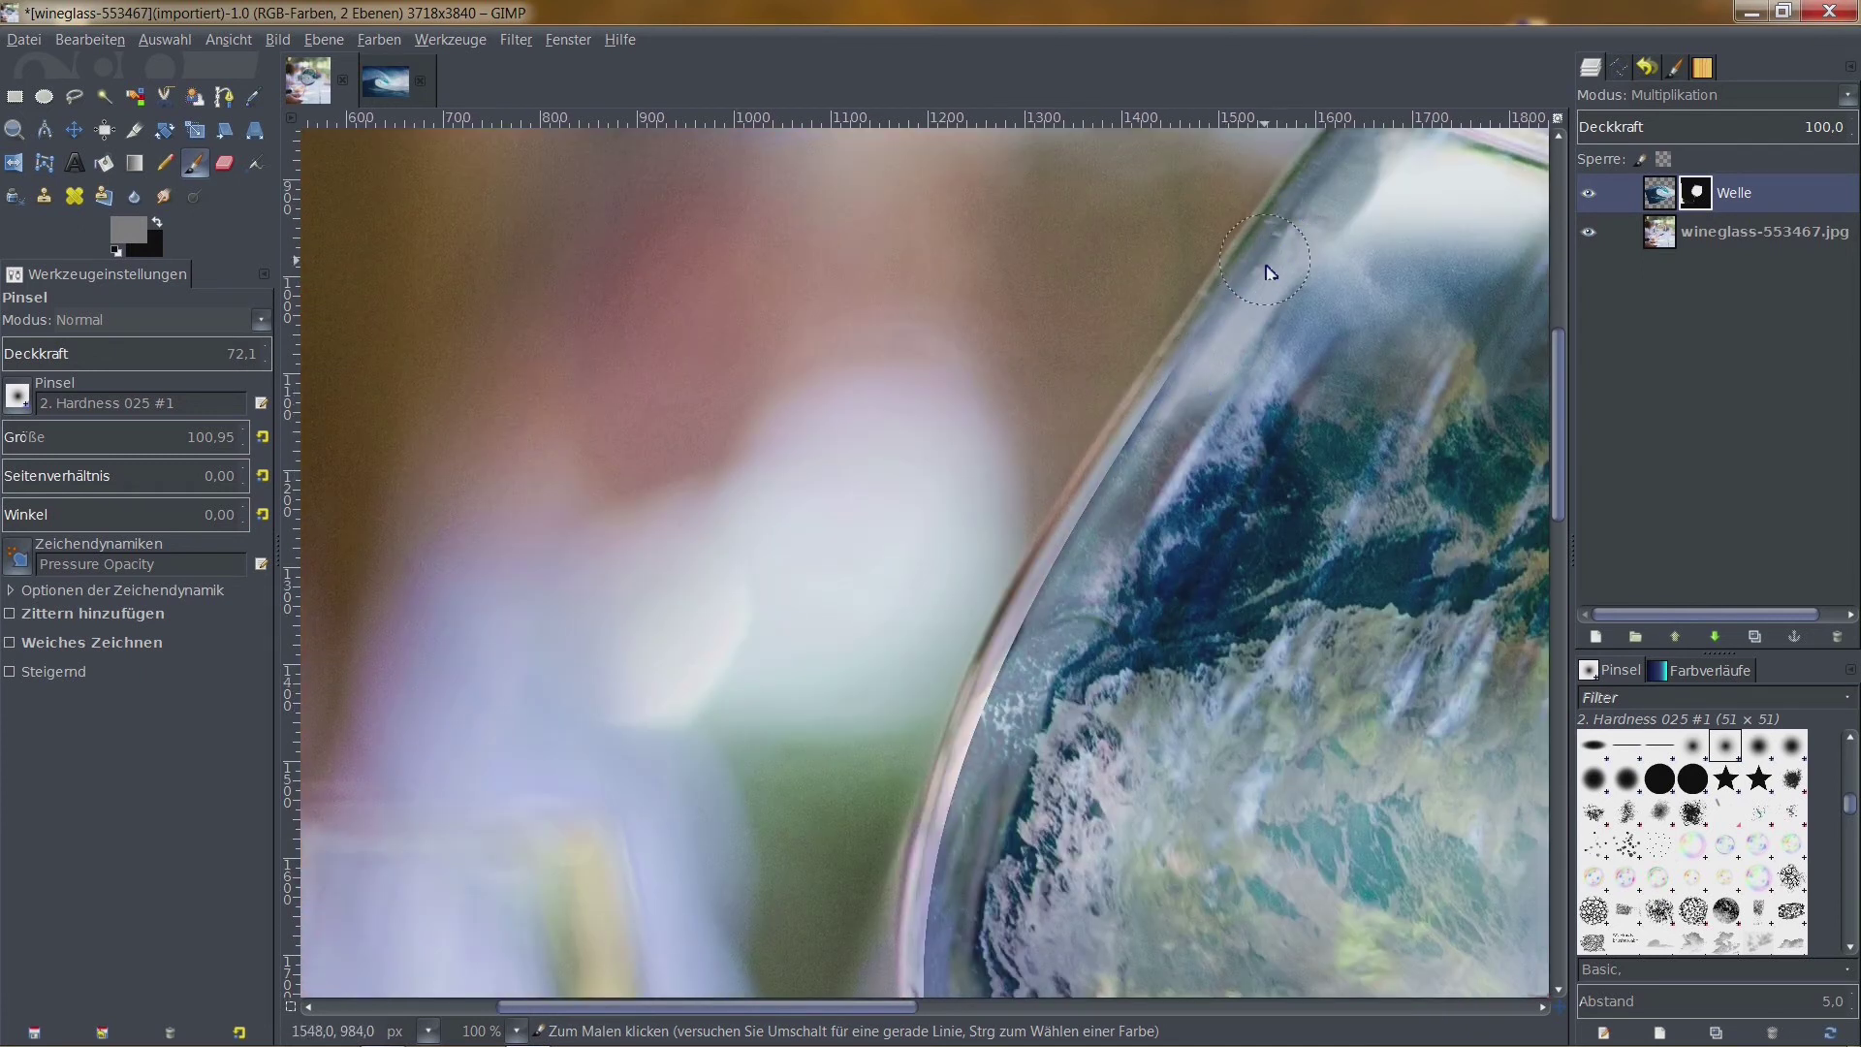
mouse_move(1218, 351)
left_mouse_down()
mouse_move(1035, 630)
mouse_move(993, 776)
left_mouse_up()
Continue blending the wave along the lower and upper parts of the left bowl edge
scroll(1162, 719, "down", 5)
scroll(1144, 511, "left", 2)
left_click_drag(1146, 352, 1108, 491)
mouse_move(1119, 380)
left_mouse_down()
mouse_move(1086, 444)
mouse_move(1064, 652)
left_mouse_up()
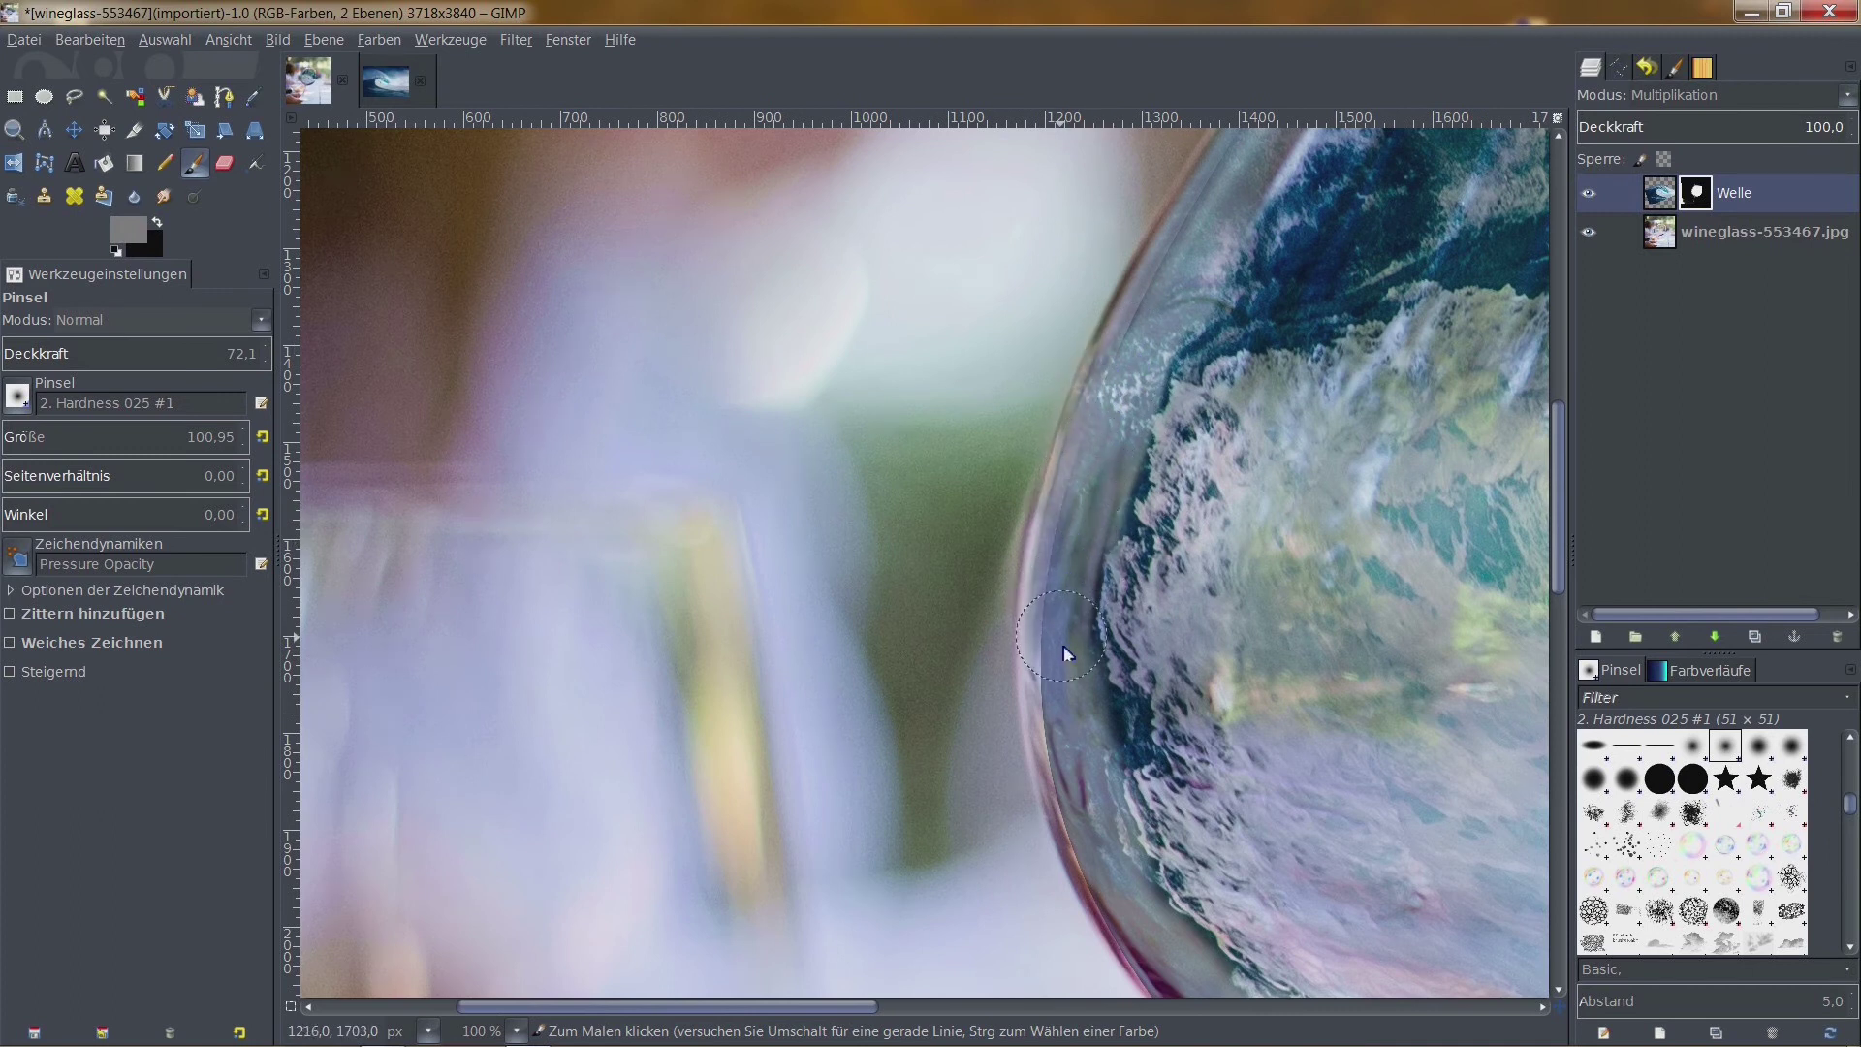
scroll(1072, 714, "down", 6)
scroll(1143, 484, "left", 2)
left_click_drag(1168, 315, 1206, 517)
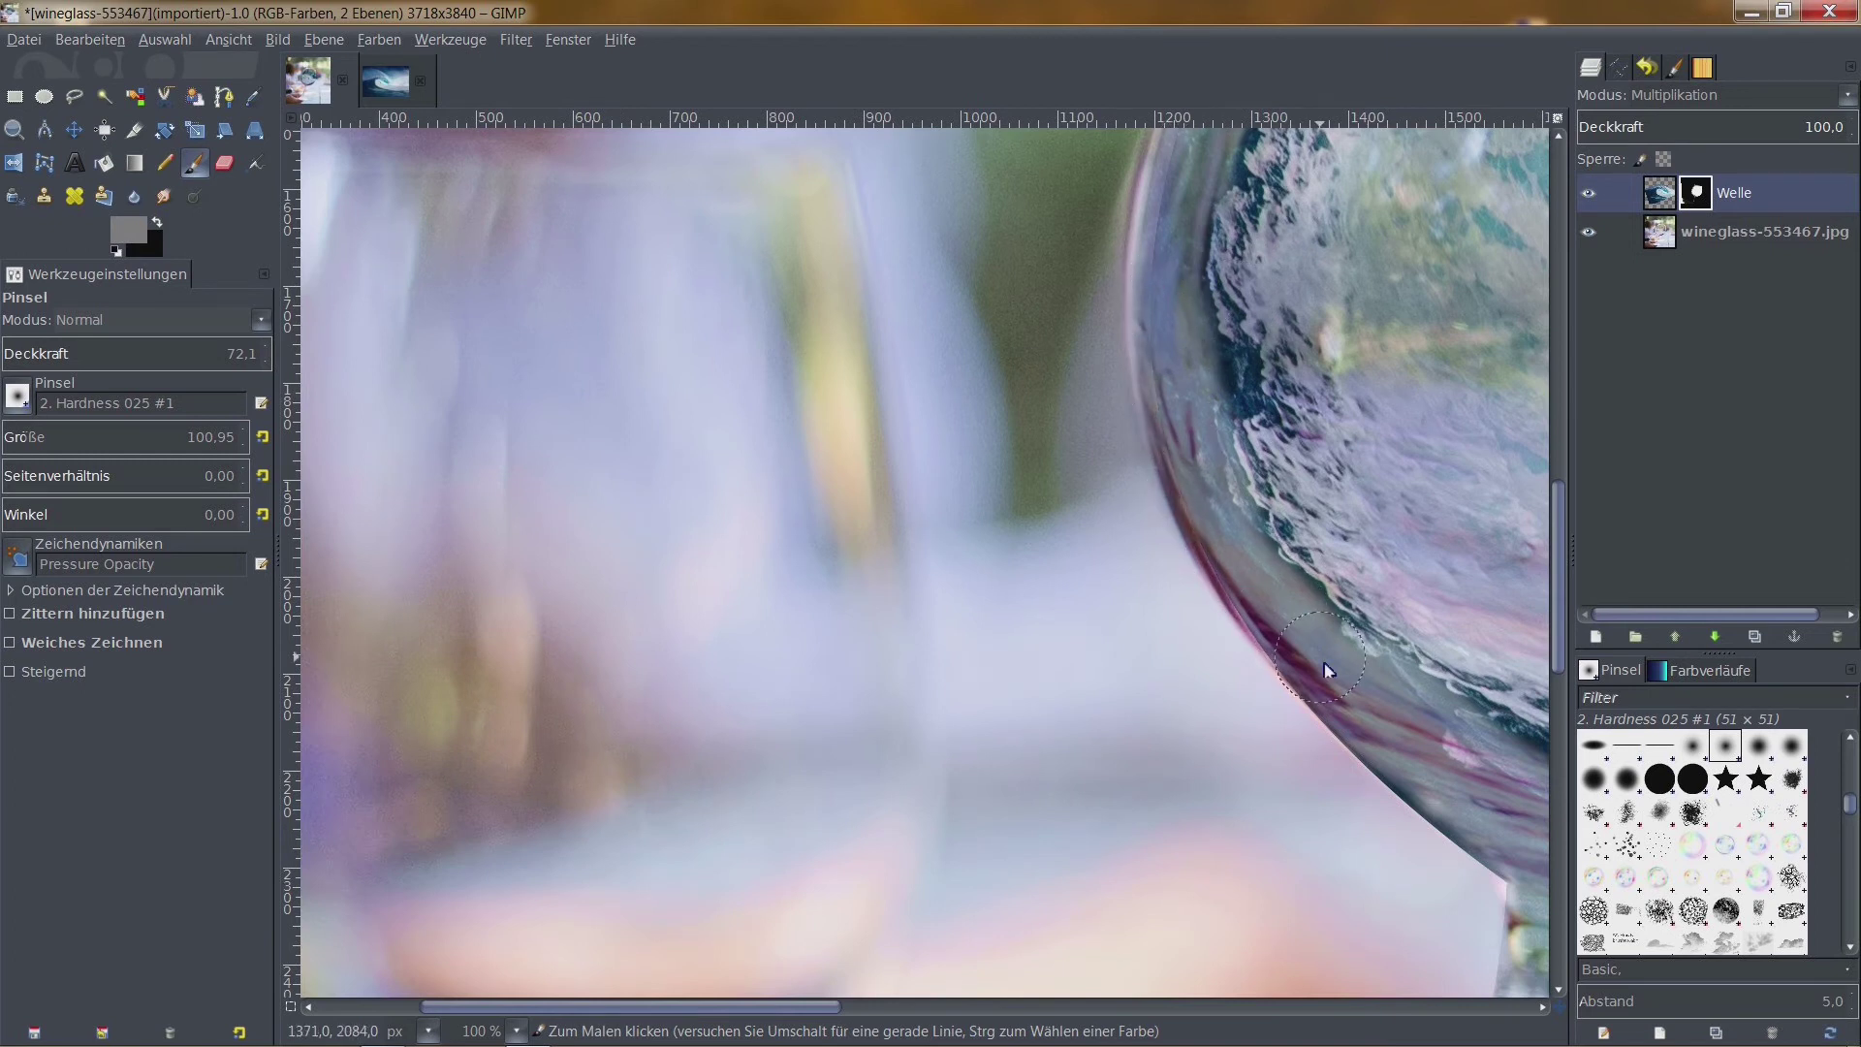
scroll(1226, 308, "up", 6)
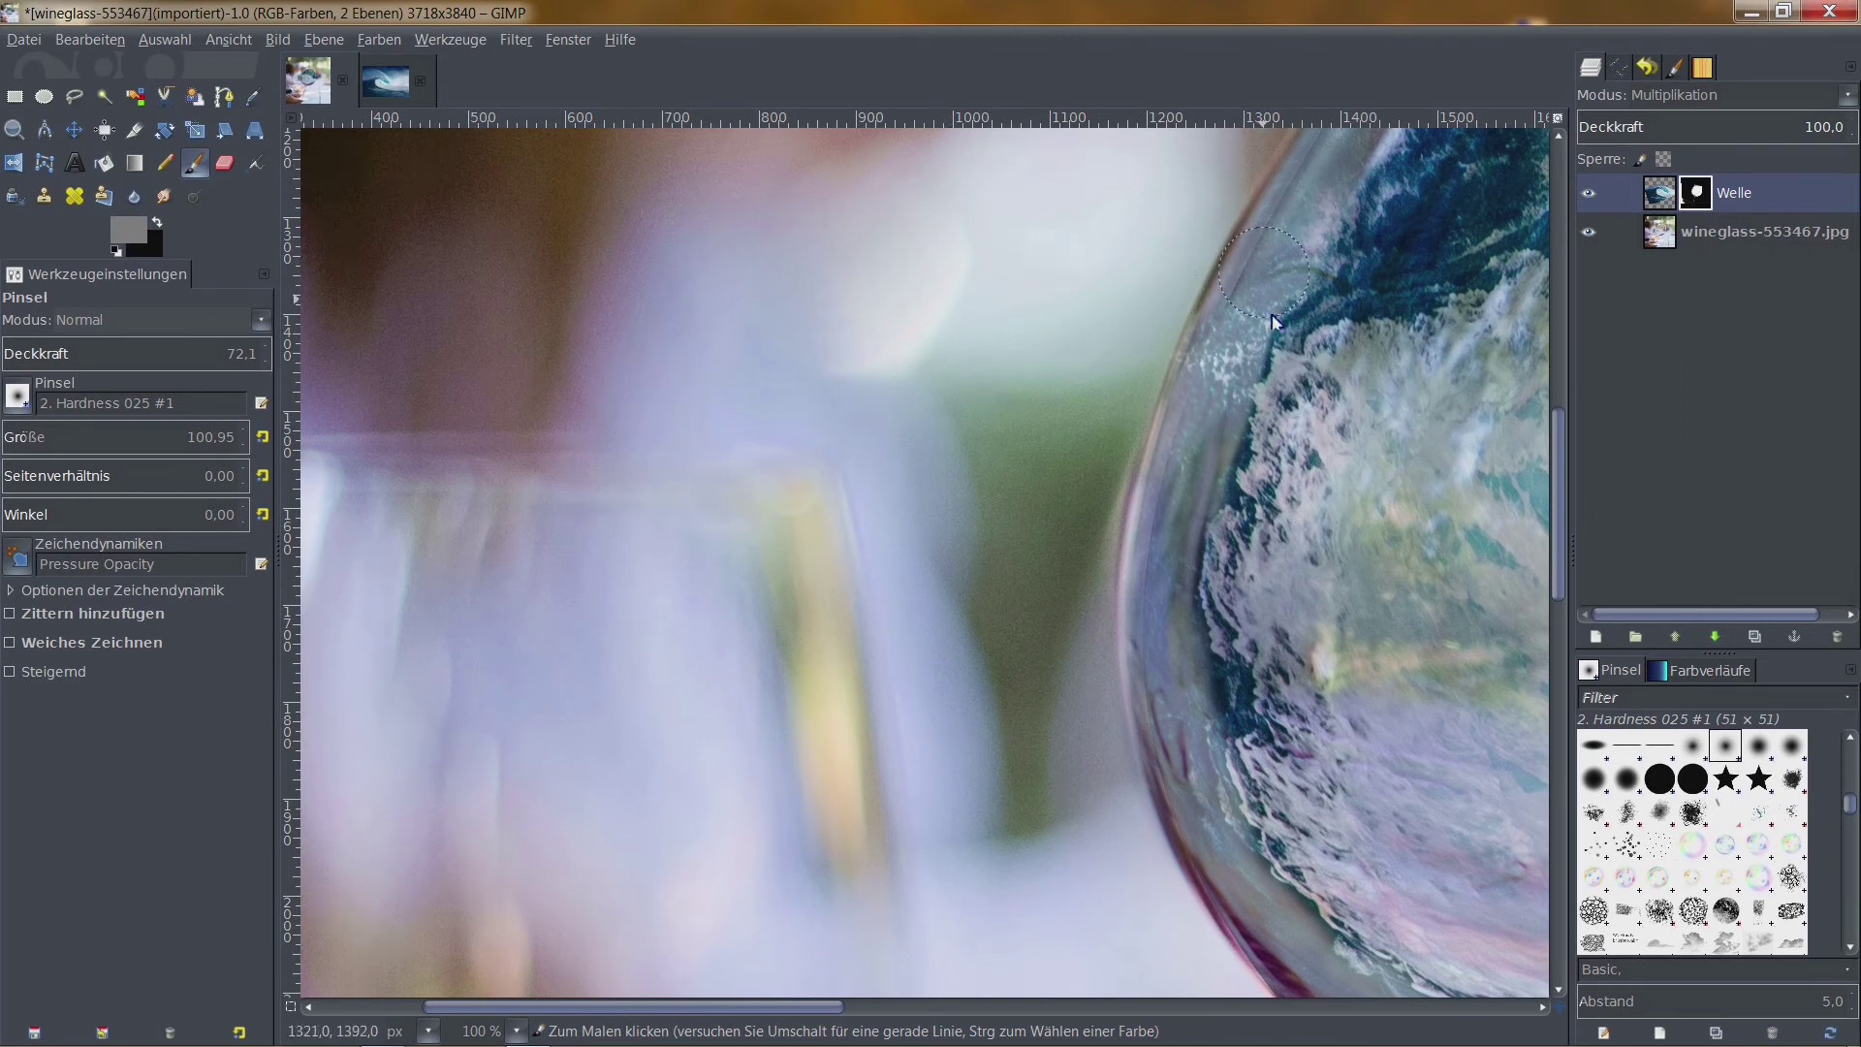
scroll(1274, 320, "up", 5)
scroll(1274, 320, "right", 2)
left_click_drag(1353, 247, 1221, 489)
Paint the Welle mask along the lower left bowl edge to reveal more wave
scroll(1135, 609, "down", 2)
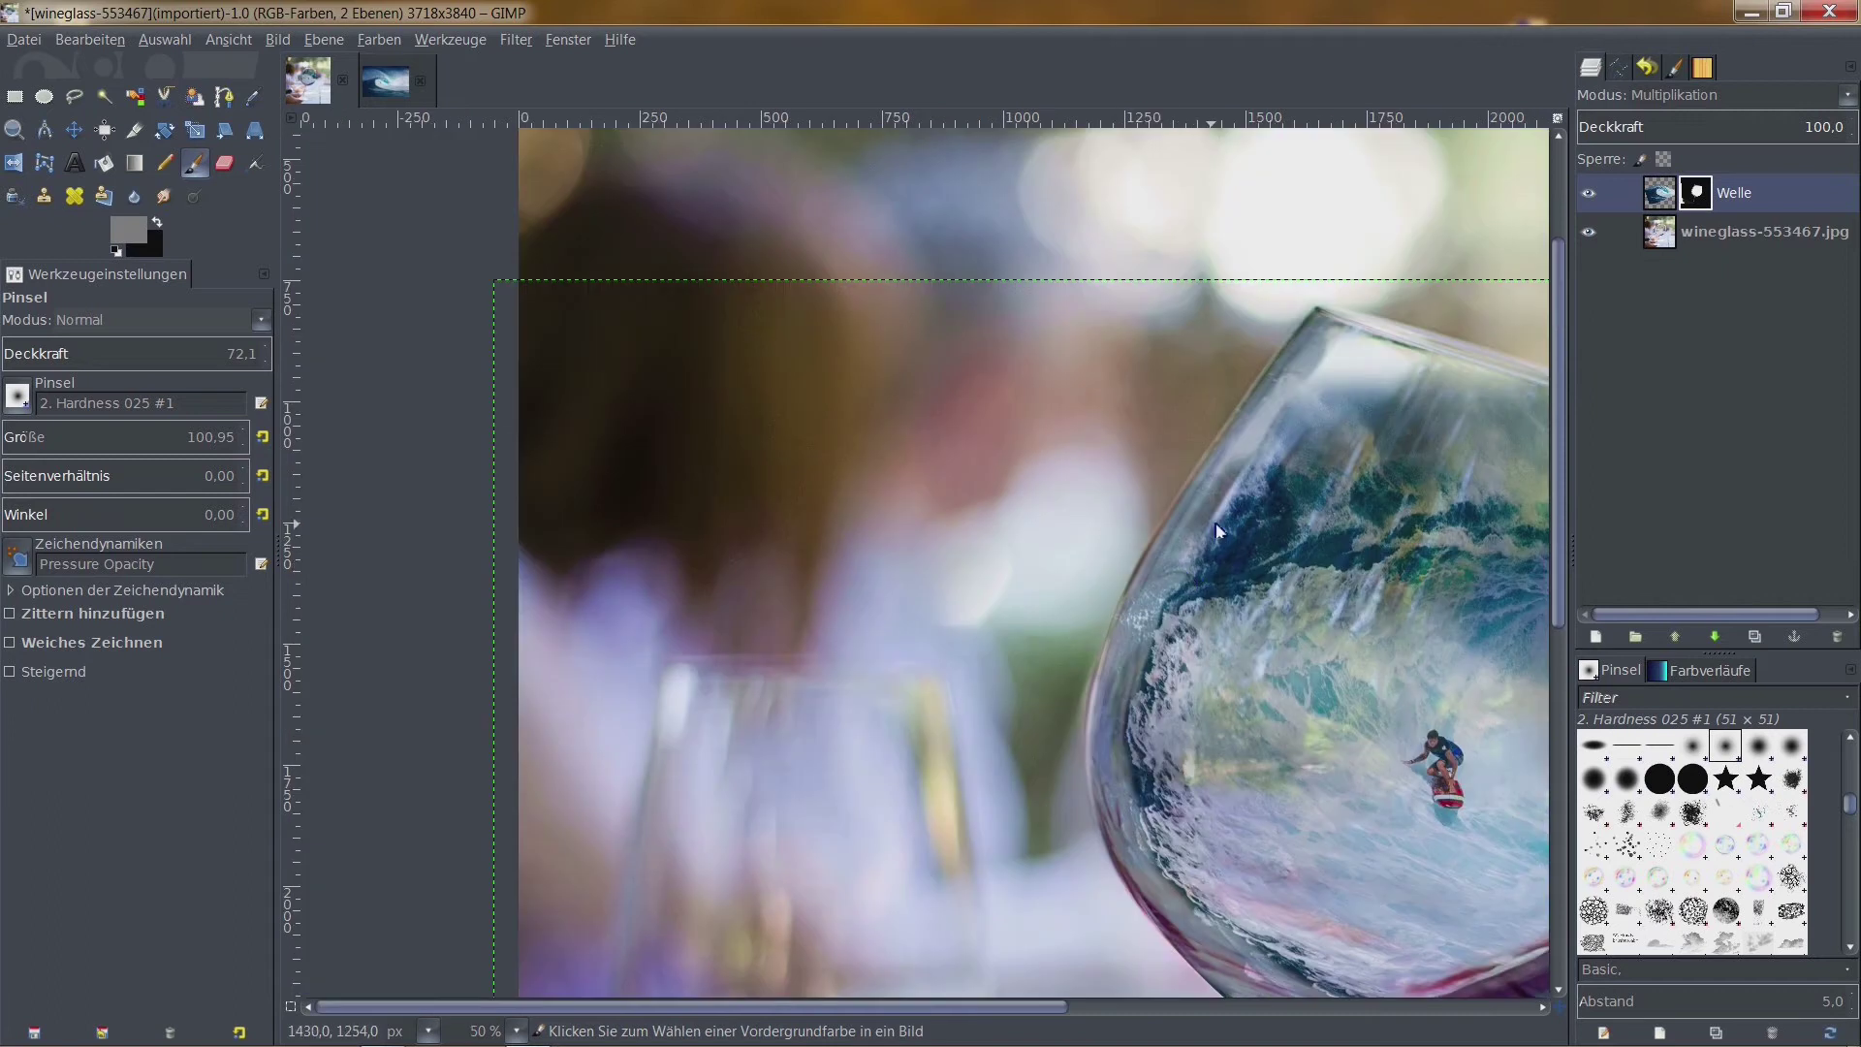
scroll(1202, 523, "down", 2)
scroll(1056, 496, "up", 1)
scroll(1130, 498, "up", 1)
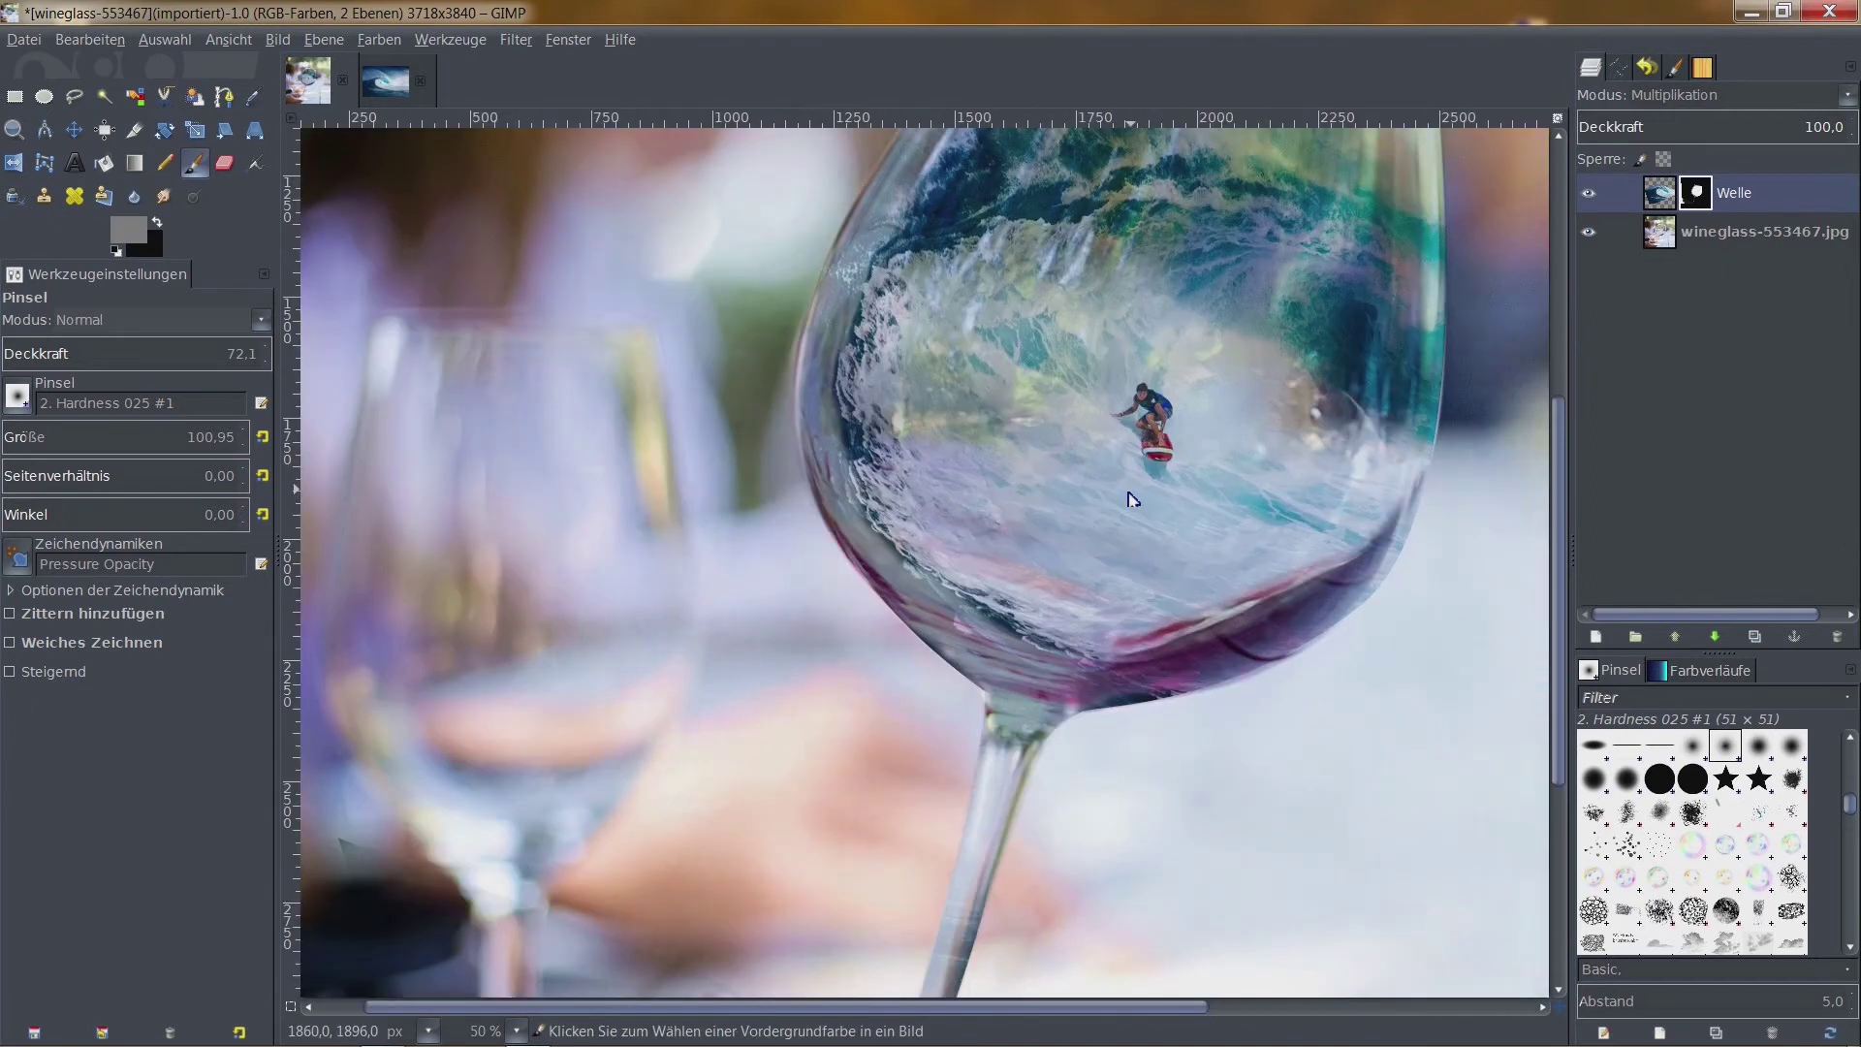
scroll(965, 464, "up", 1)
left_click_drag(1015, 405, 1015, 456)
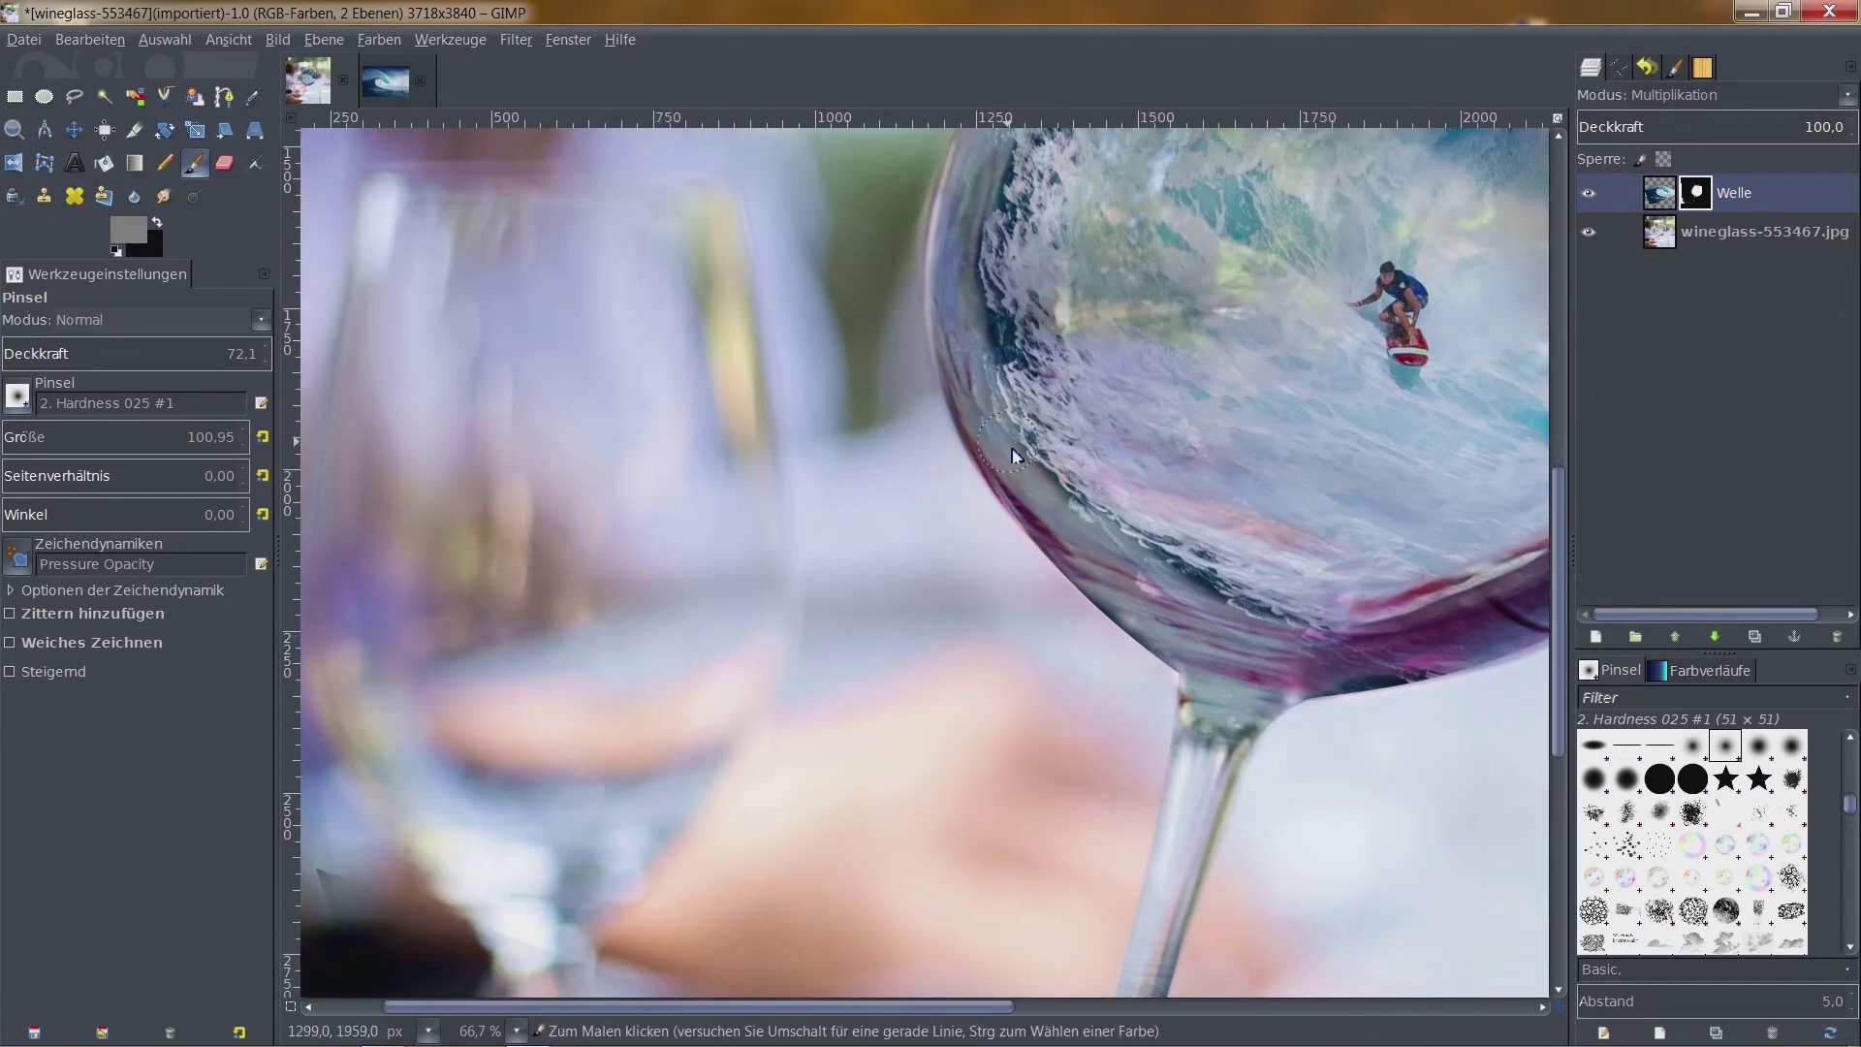
Zoom out to review the whole glass and make black the painting colour
scroll(1267, 658, "down", 2)
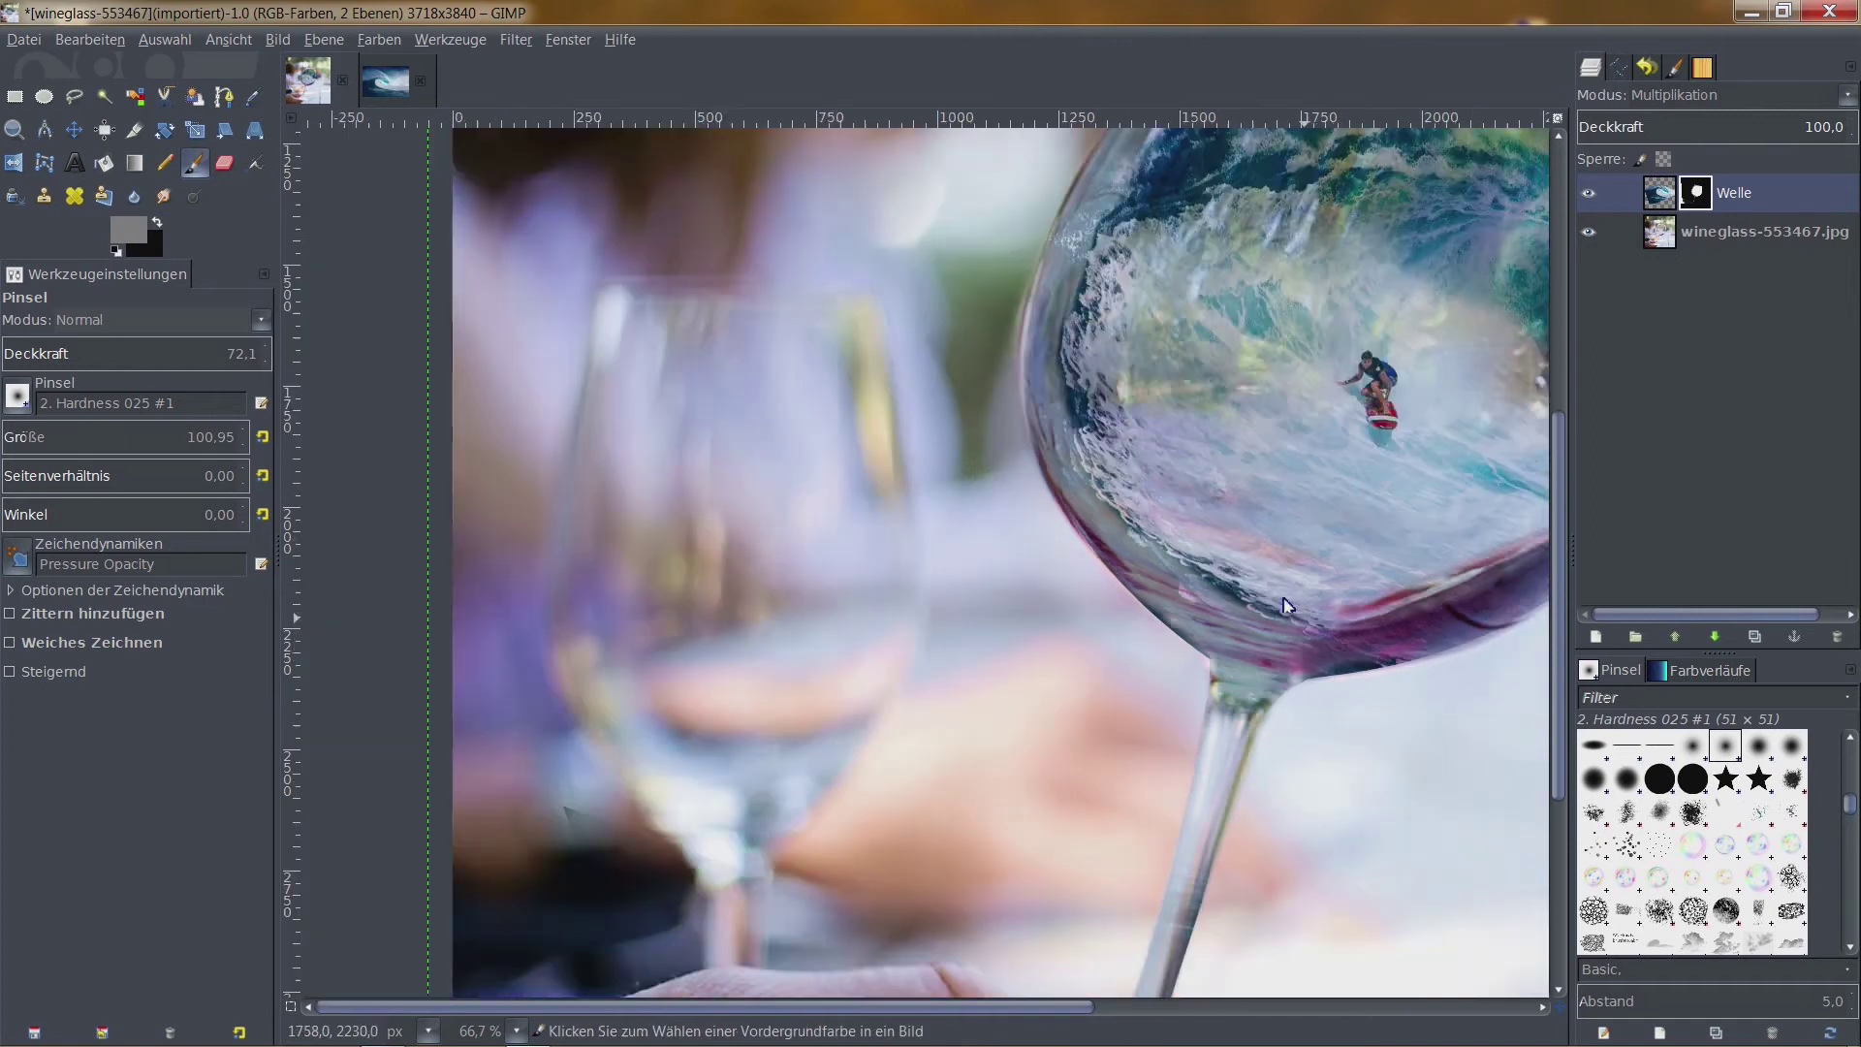
scroll(1196, 538, "down", 2)
scroll(973, 481, "up", 2)
scroll(1005, 475, "up", 1)
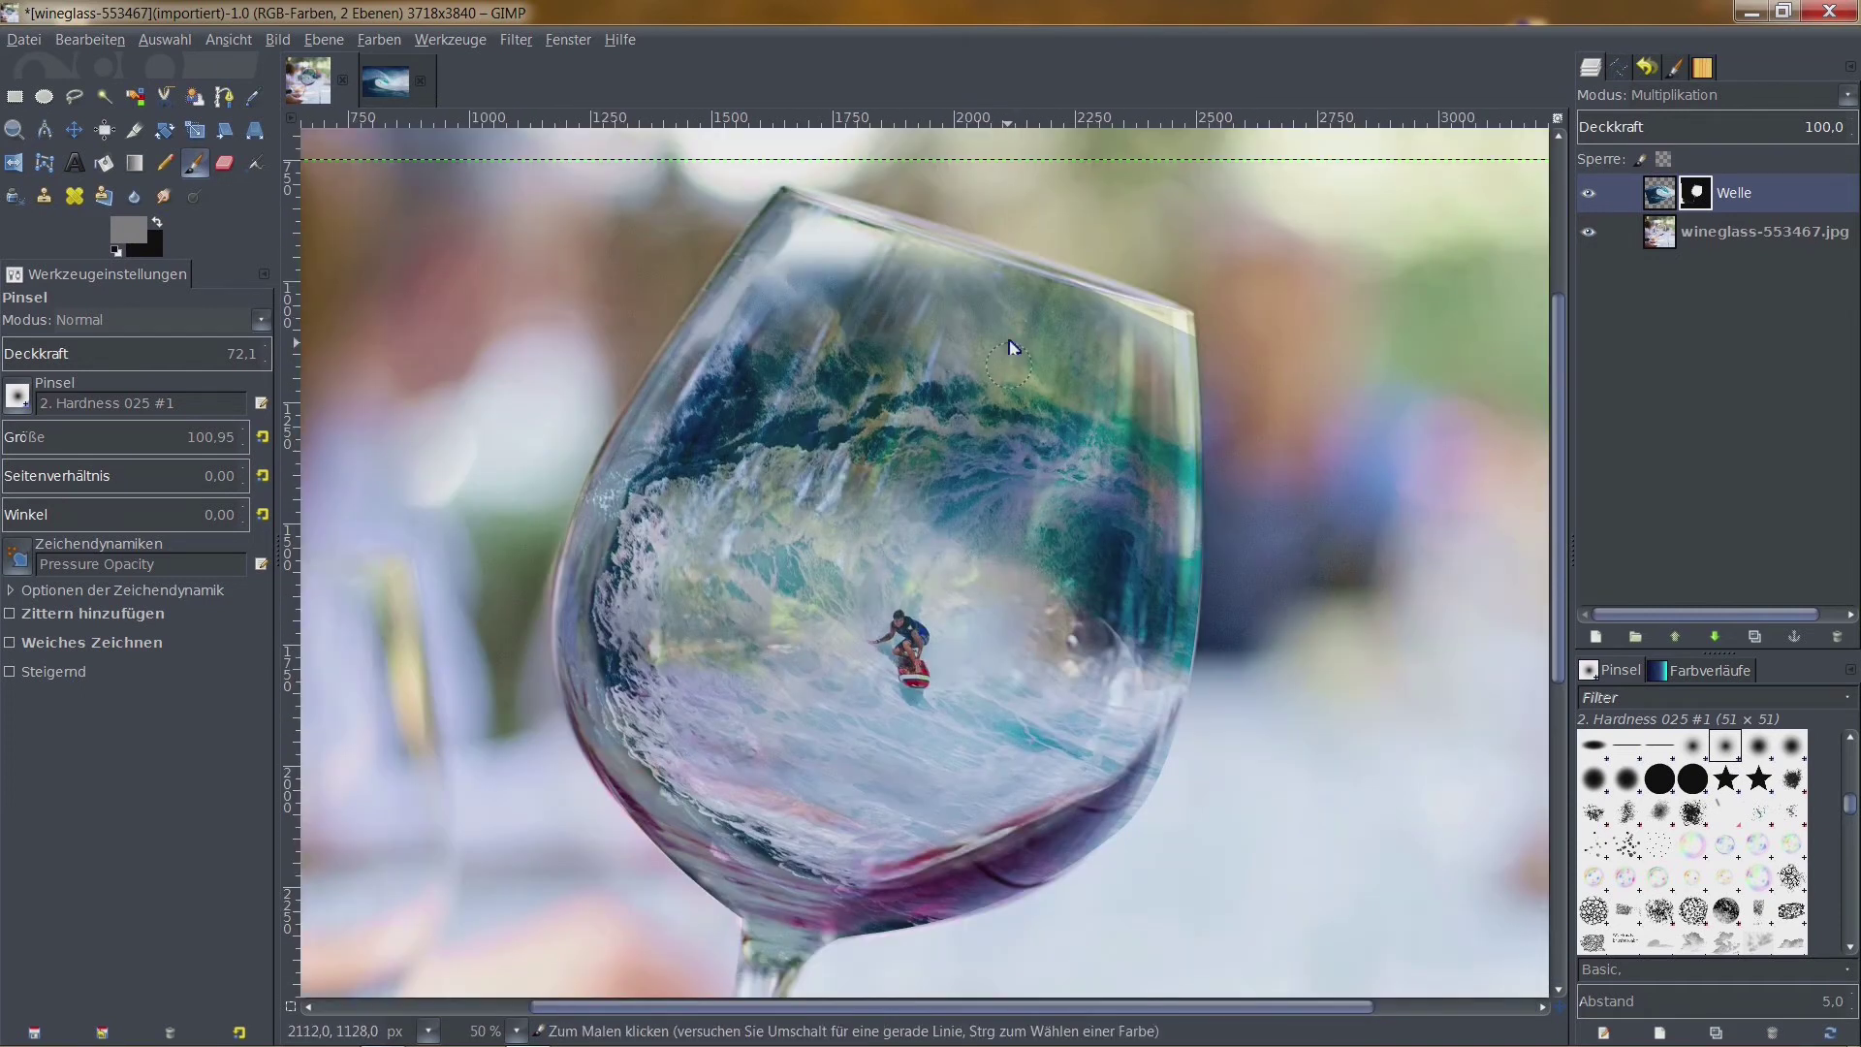
scroll(1113, 544, "up", 1)
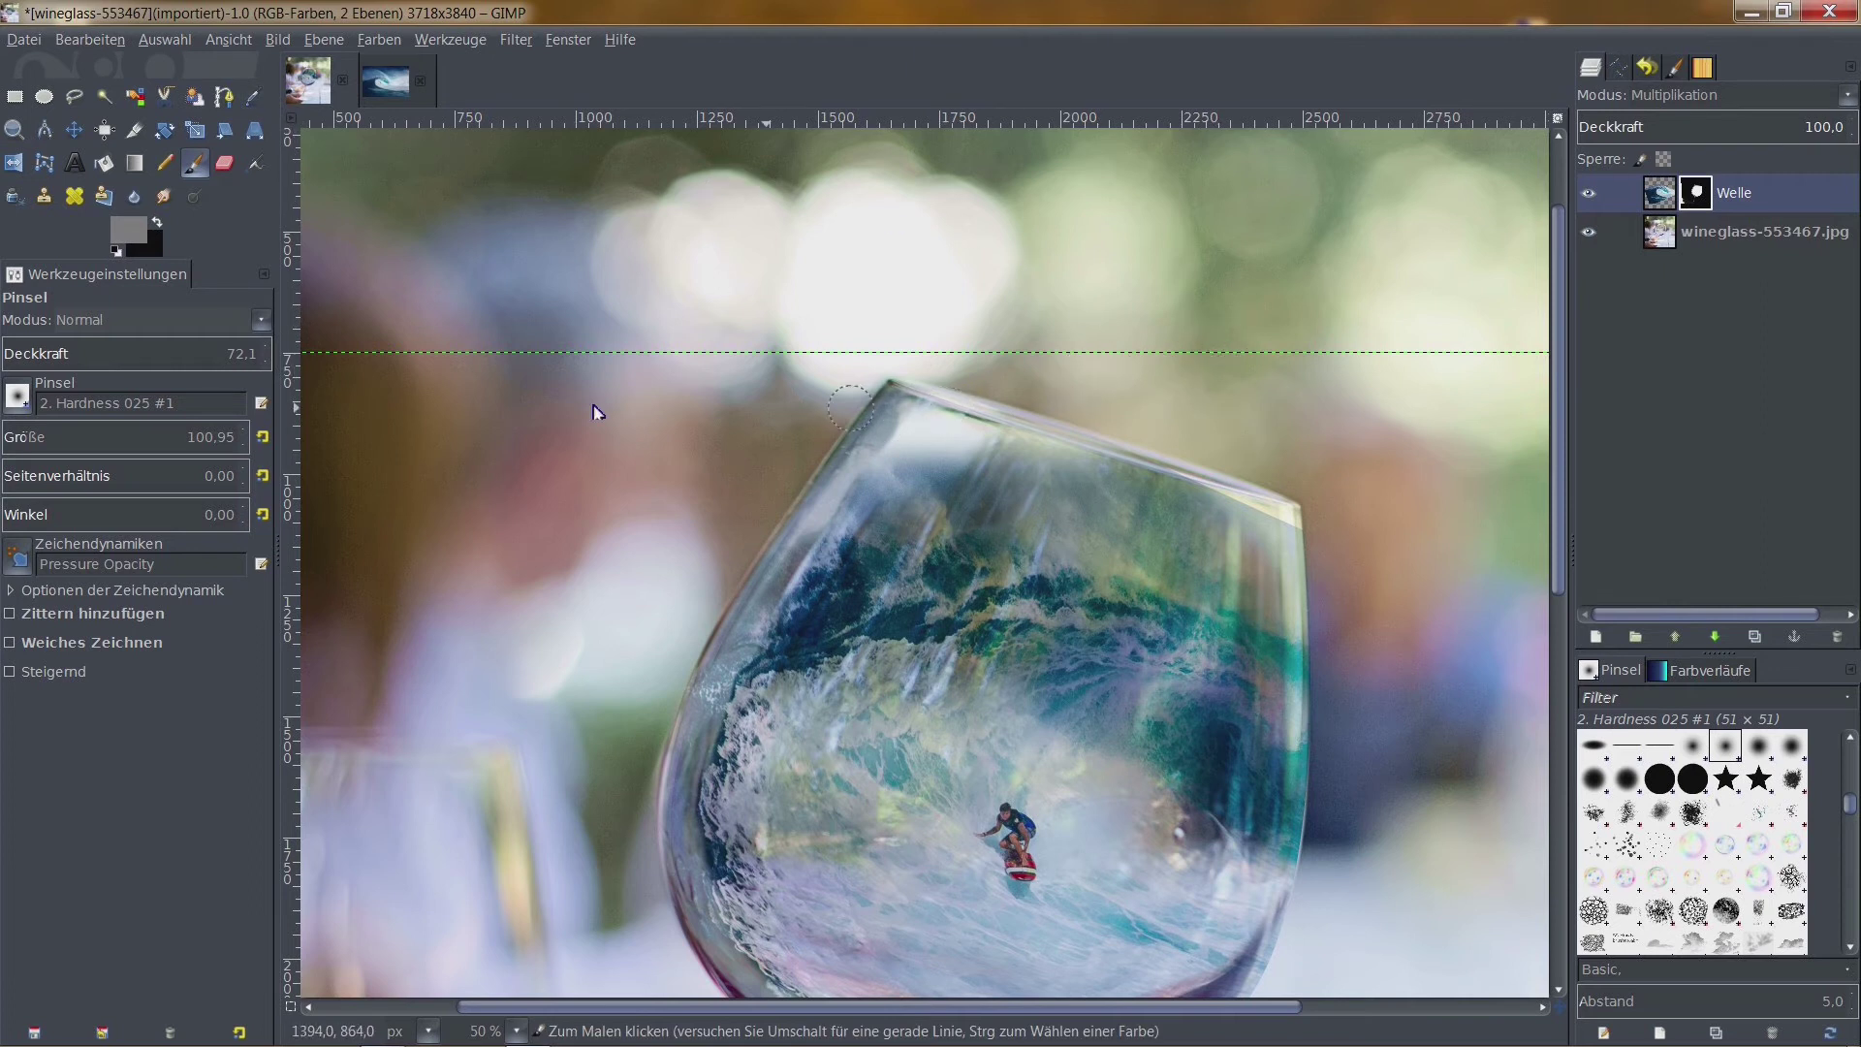
left_click(159, 223)
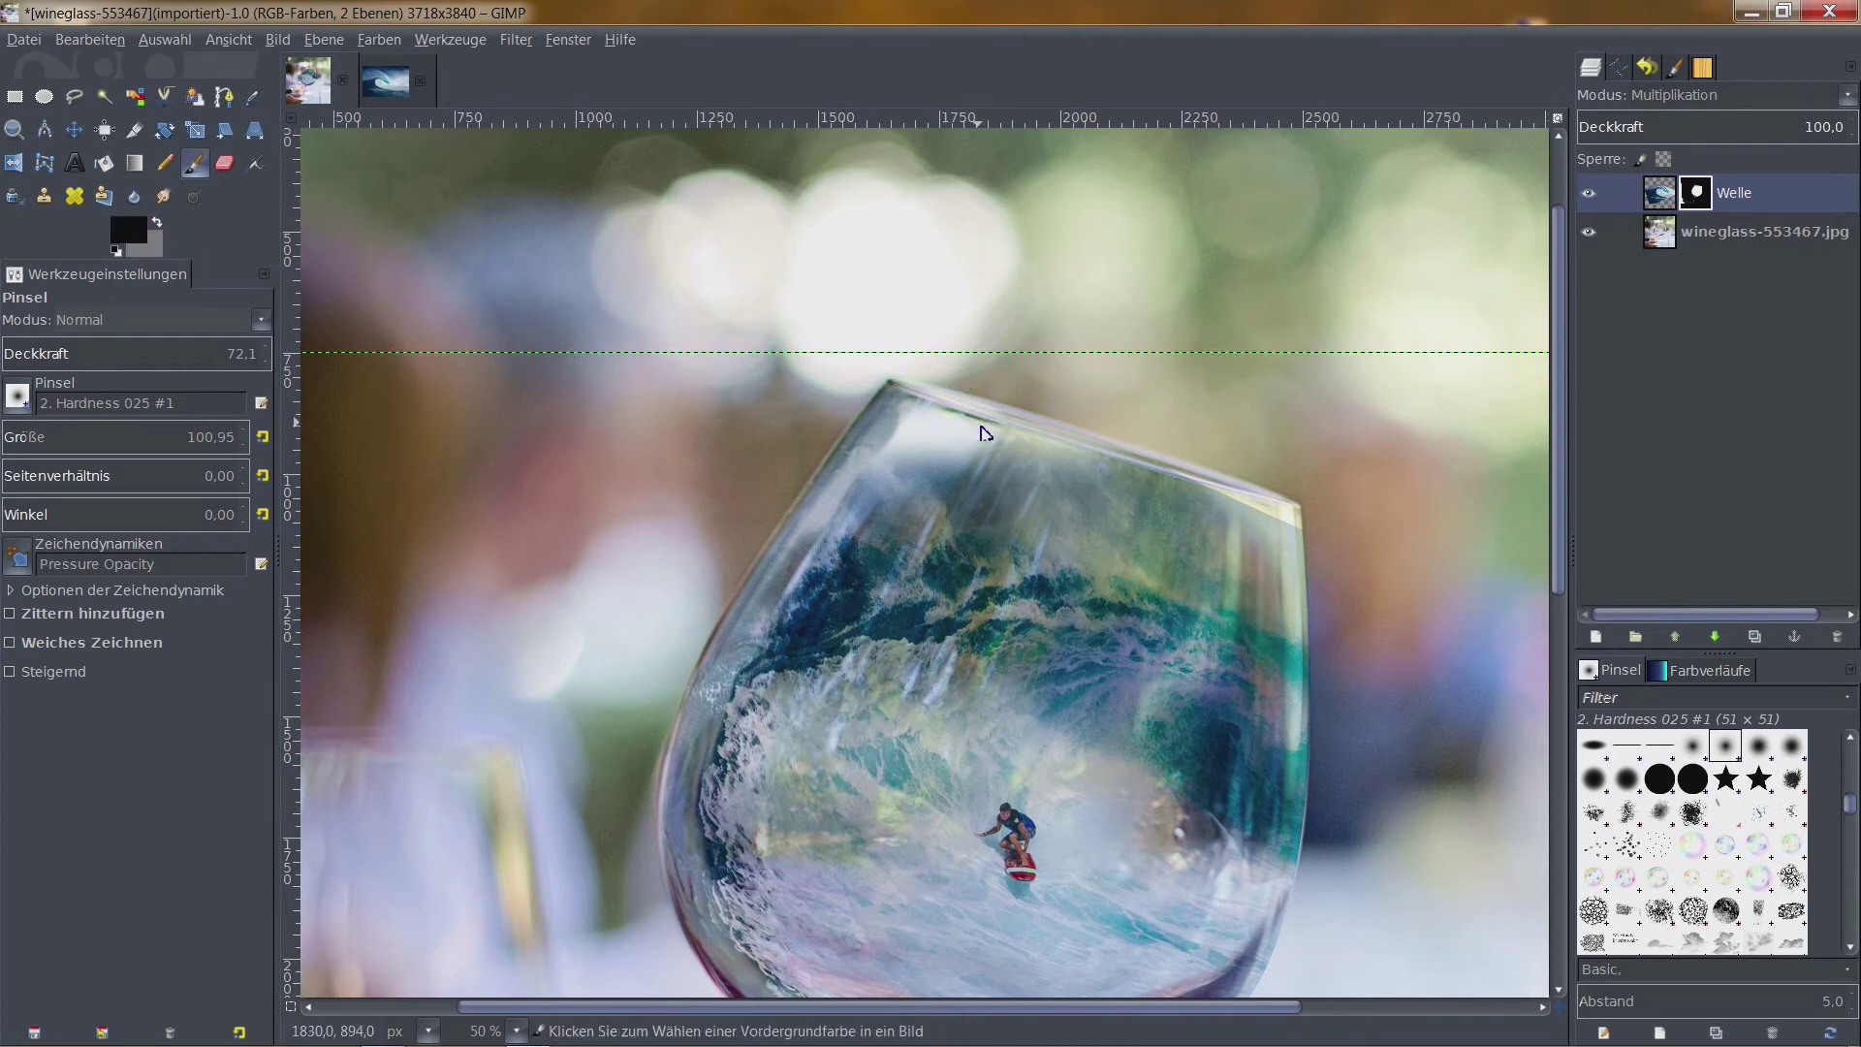
Paint black on the Welle mask below the glass rim and across the upper-right corner
scroll(978, 425, "up", 3)
mouse_move(877, 486)
left_mouse_down()
mouse_move(739, 574)
mouse_move(838, 526)
mouse_move(649, 611)
mouse_move(1184, 590)
mouse_move(1026, 547)
mouse_move(1350, 672)
left_mouse_up()
scroll(1005, 499, "right", 5)
scroll(1005, 498, "down", 2)
mouse_move(1005, 498)
left_mouse_down()
mouse_move(1226, 470)
mouse_move(1090, 444)
left_mouse_up()
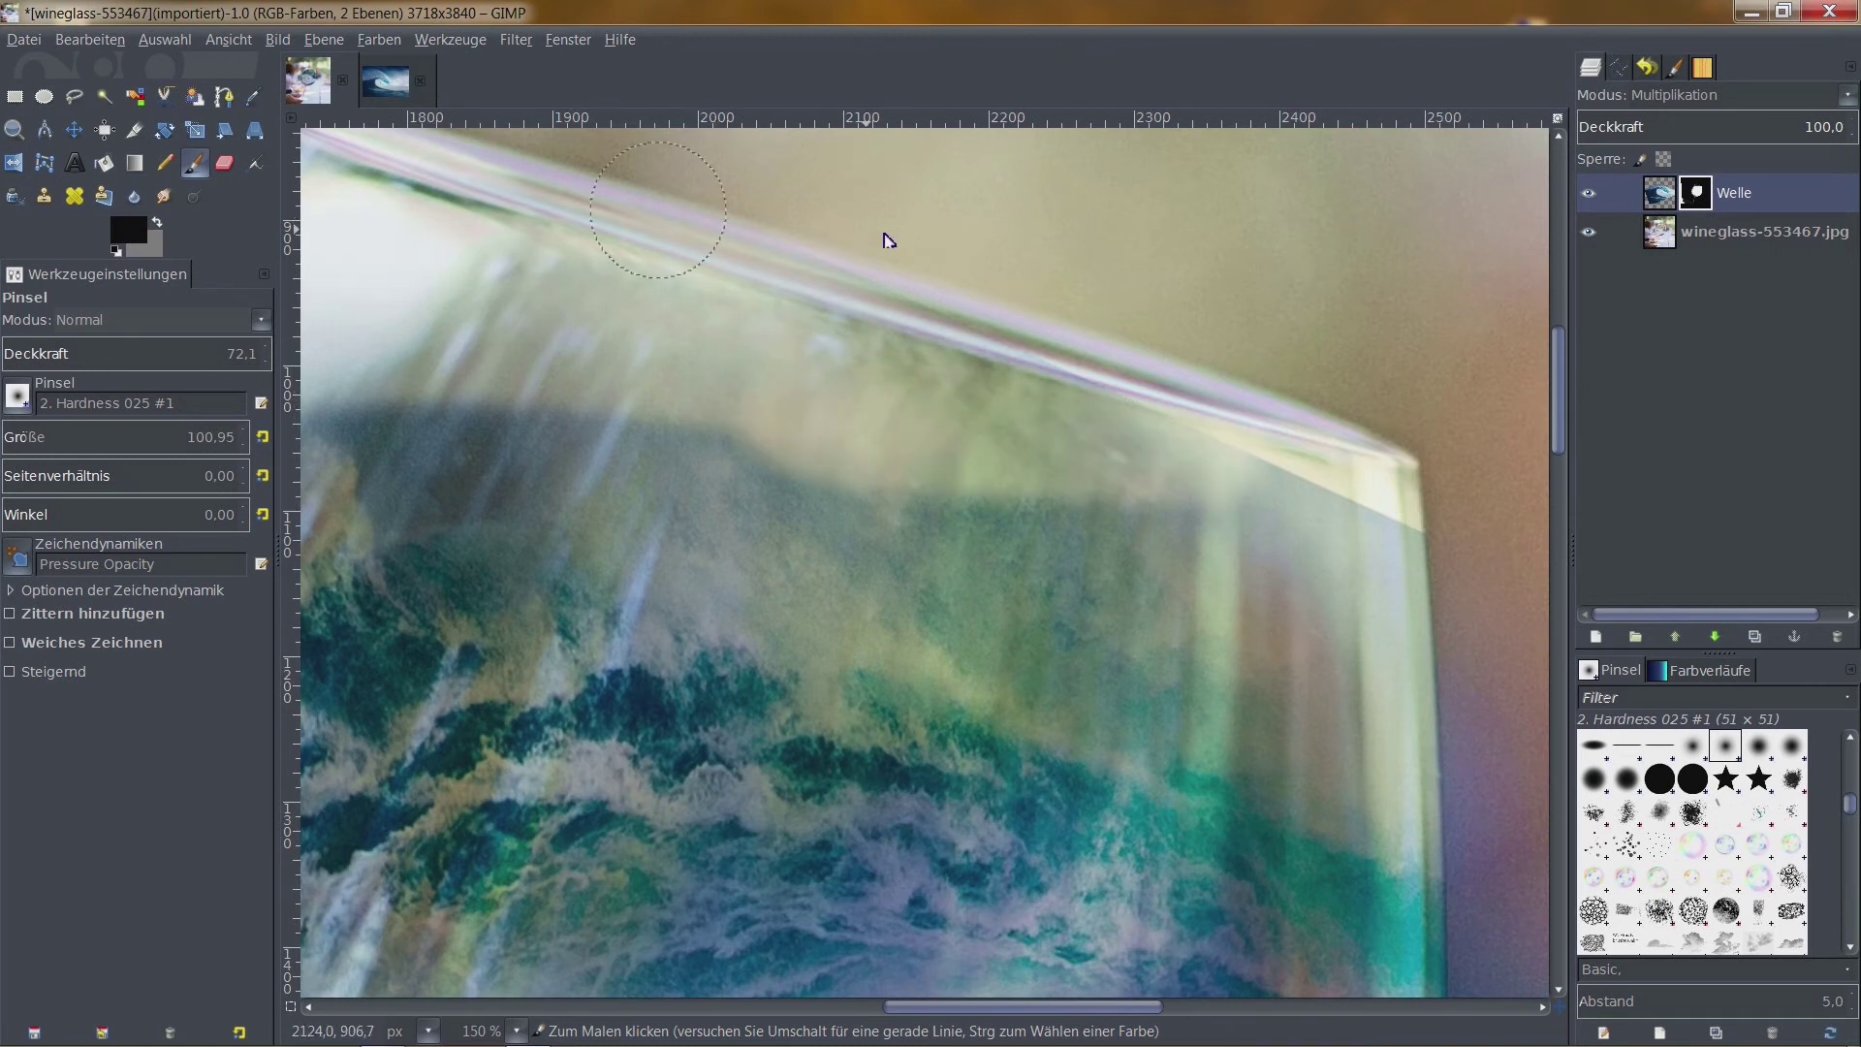
left_click_drag(1280, 465, 1276, 469)
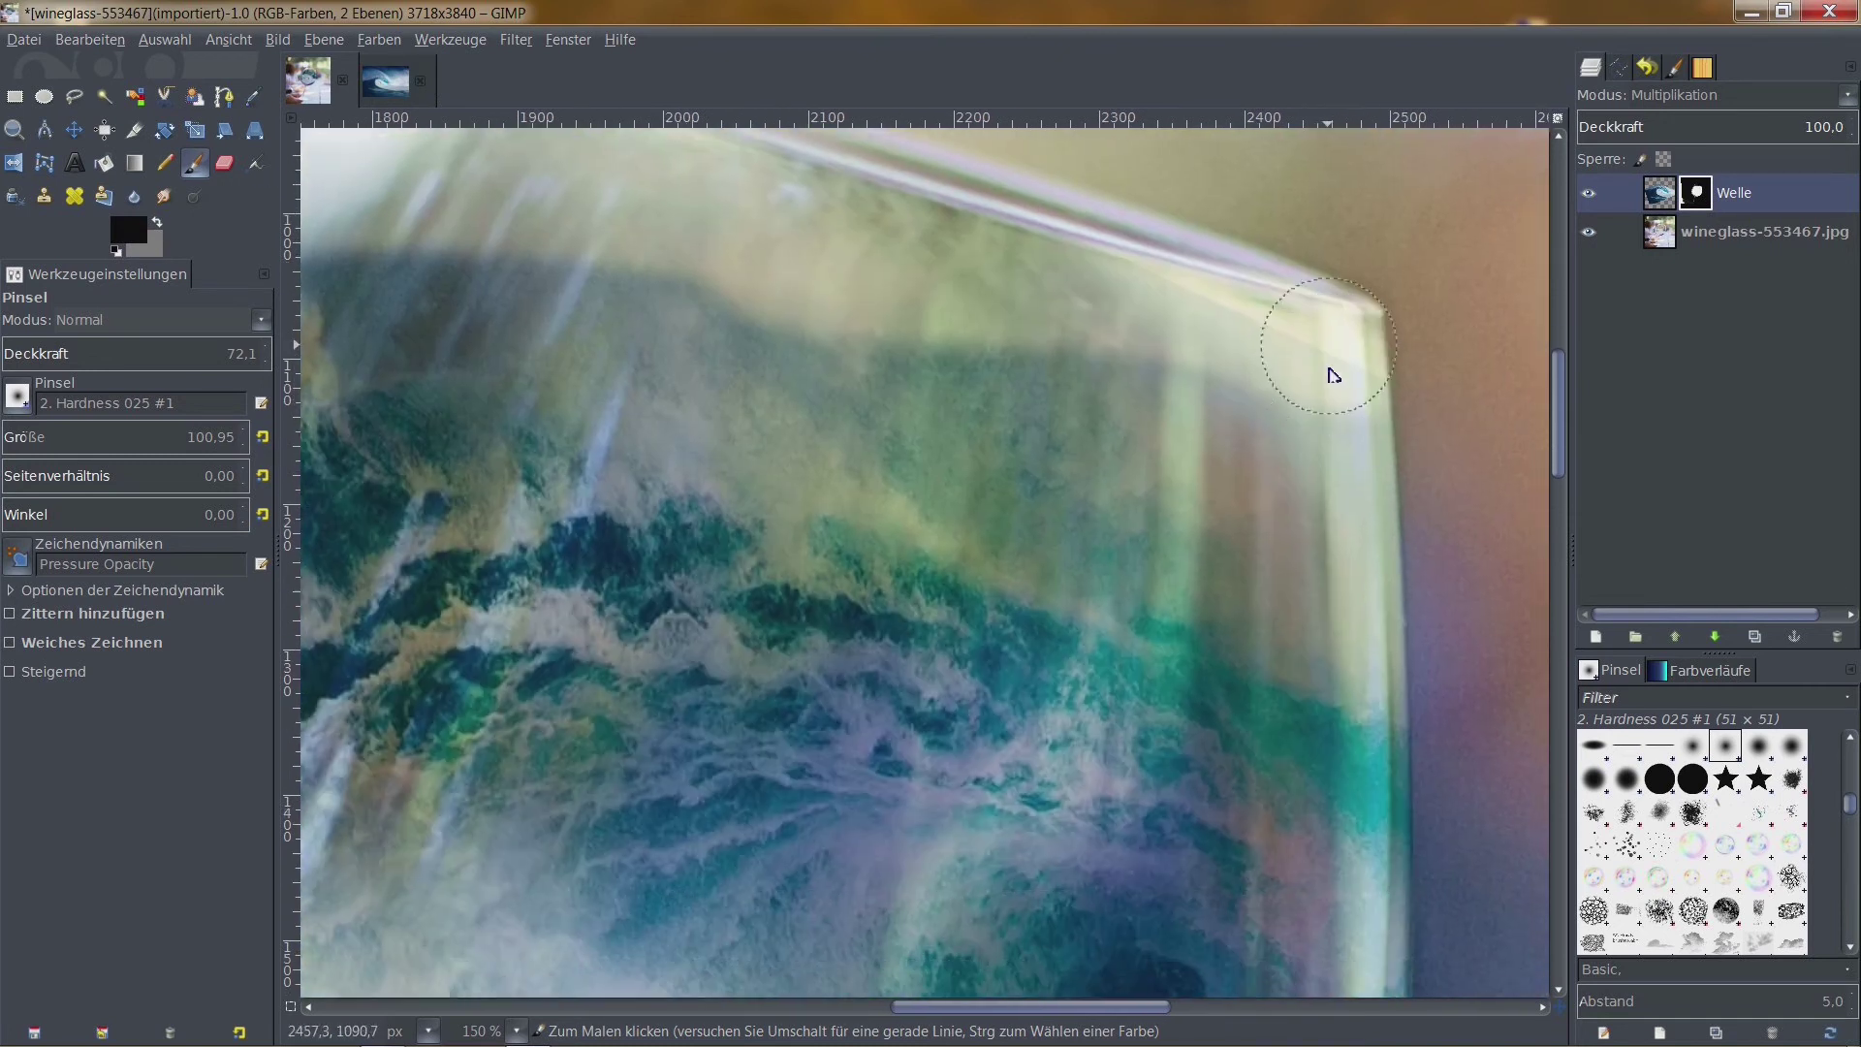
scroll(1354, 519, "down", 2)
left_click_drag(1330, 325, 704, 270)
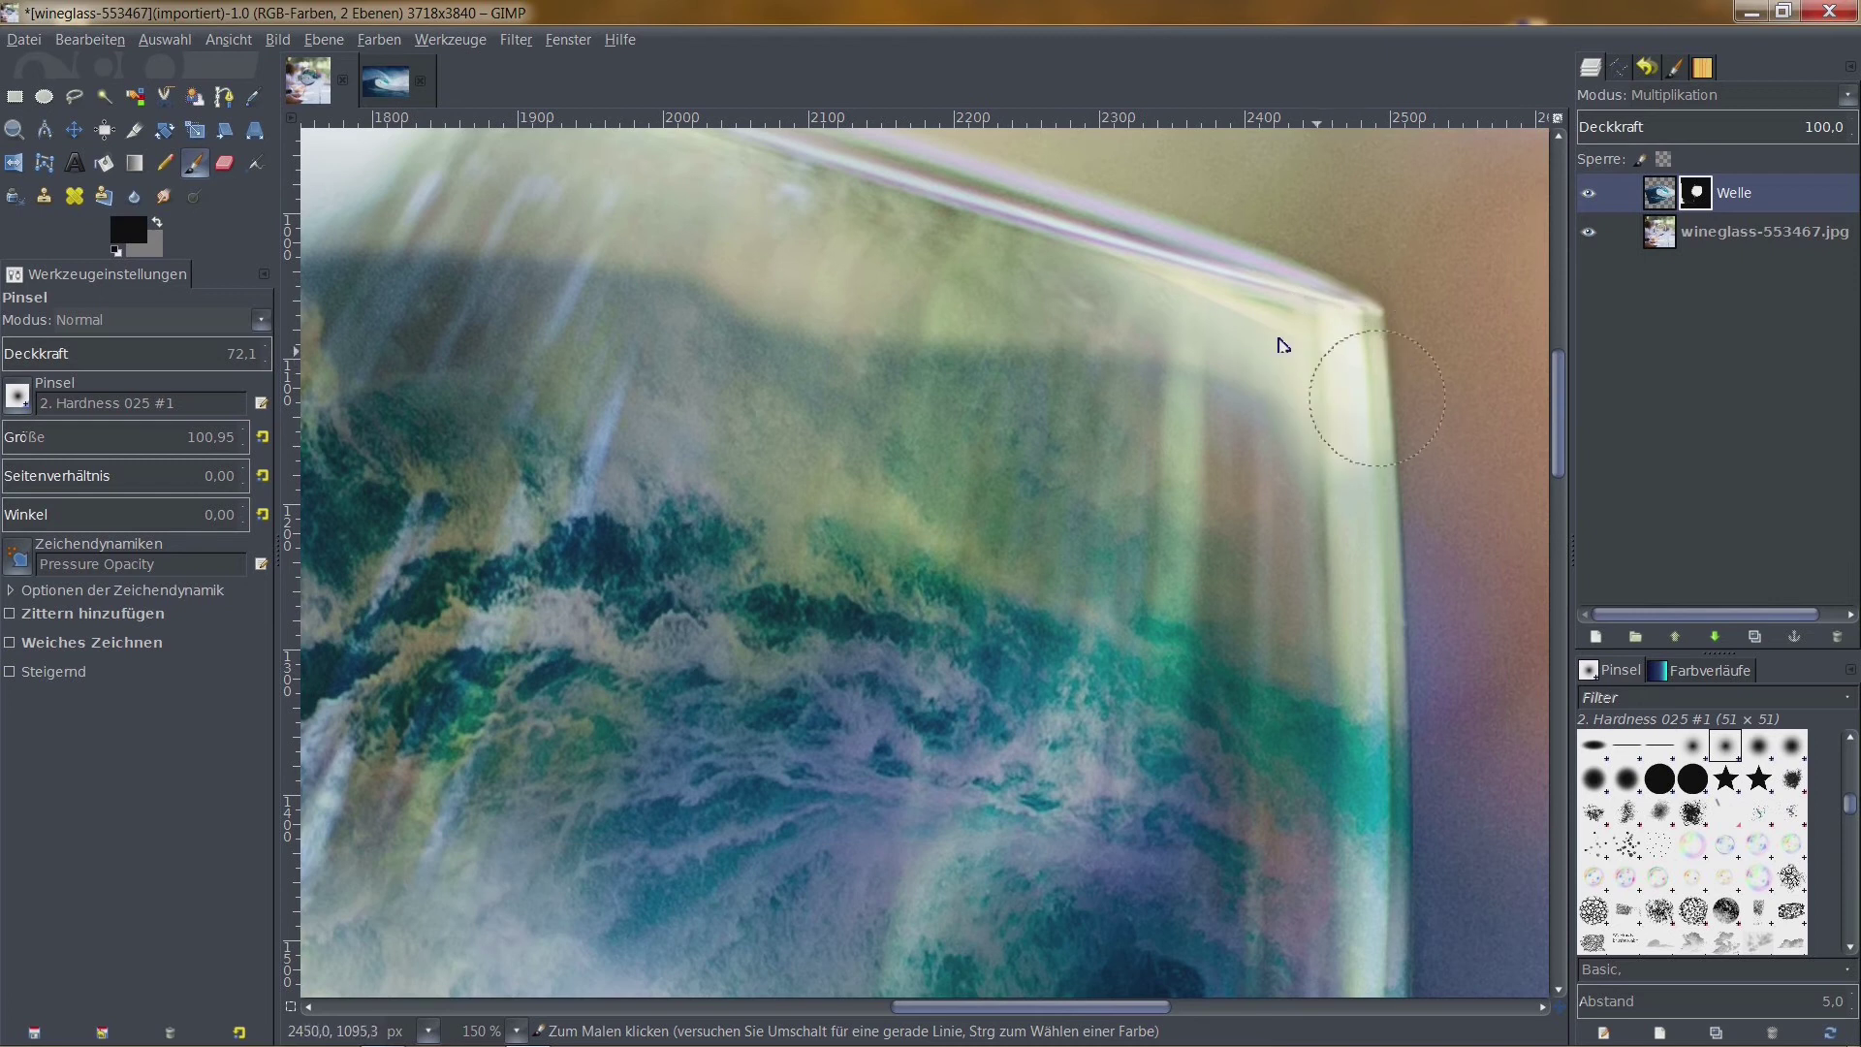
mouse_move(1288, 503)
left_mouse_down()
mouse_move(976, 349)
mouse_move(914, 382)
mouse_move(360, 223)
left_mouse_up()
Fade the dark top of the wave toward the glass edge with more black strokes
scroll(361, 223, "left", 5)
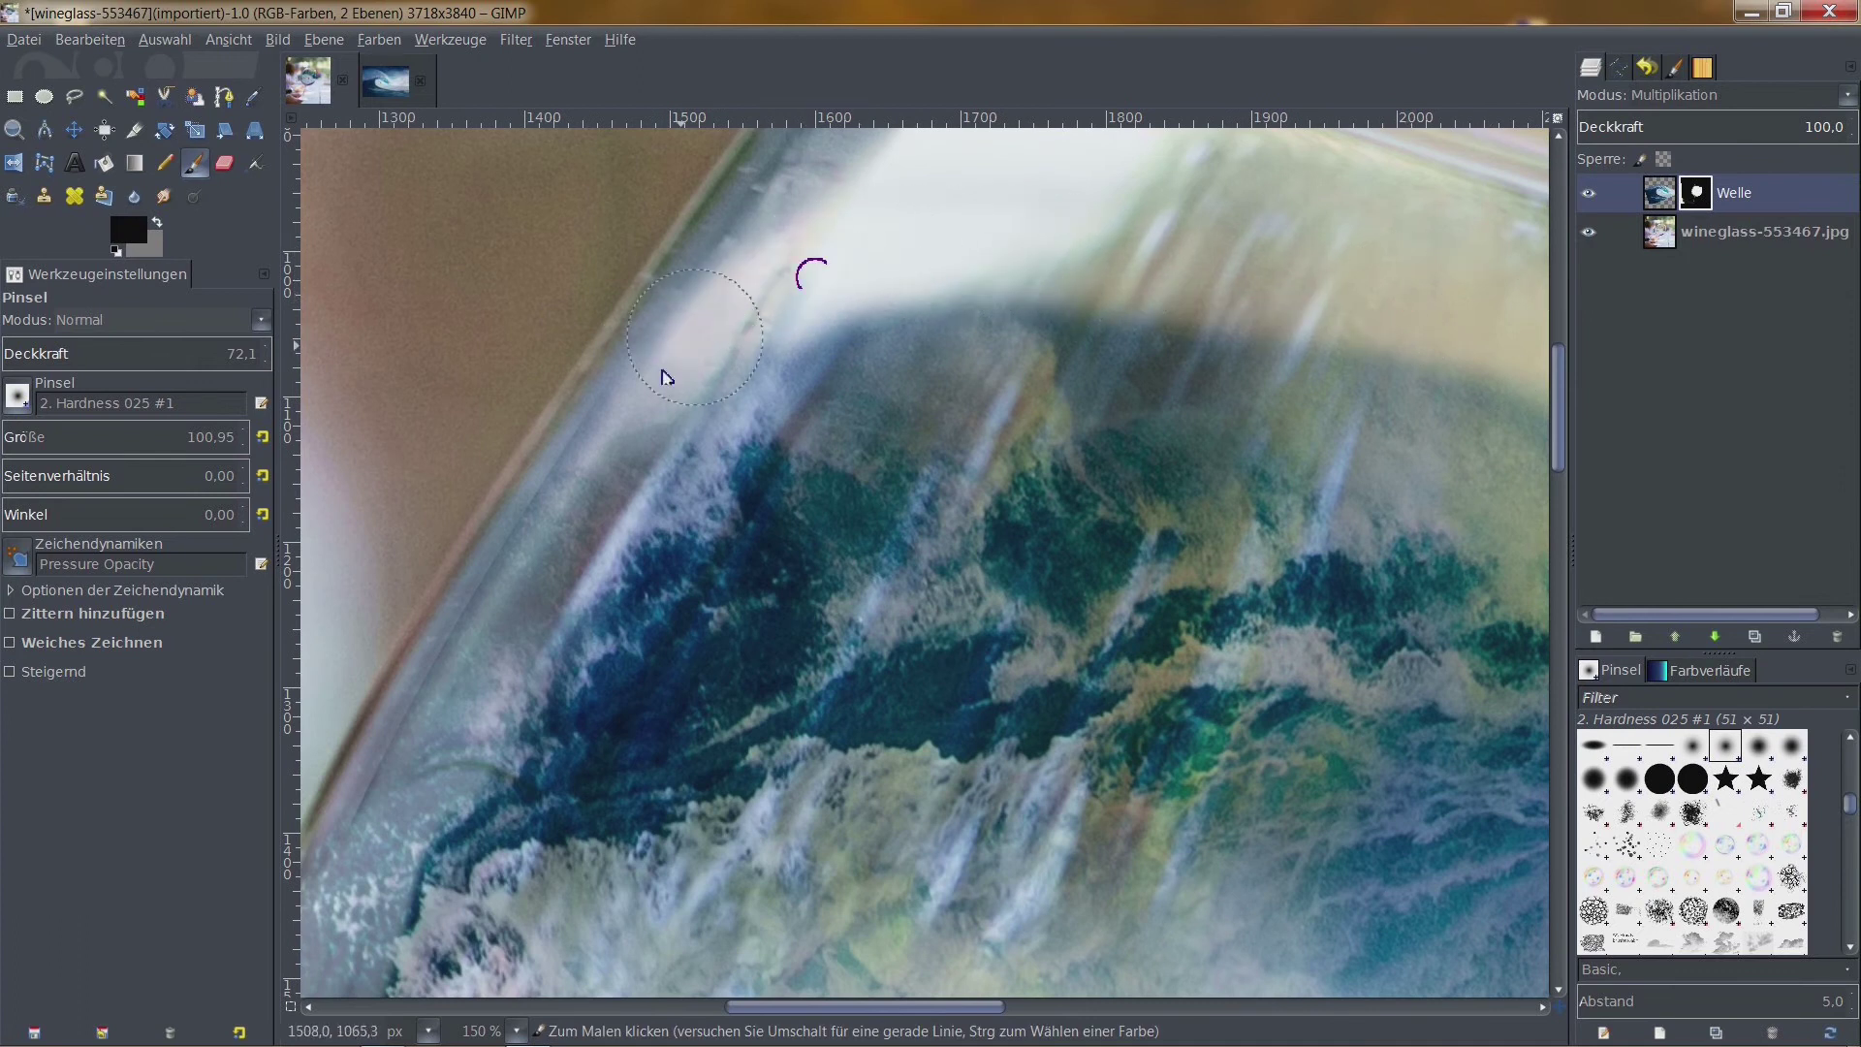
scroll(1471, 257, "right", 3)
scroll(1471, 257, "down", 2)
scroll(1471, 257, "down", 2)
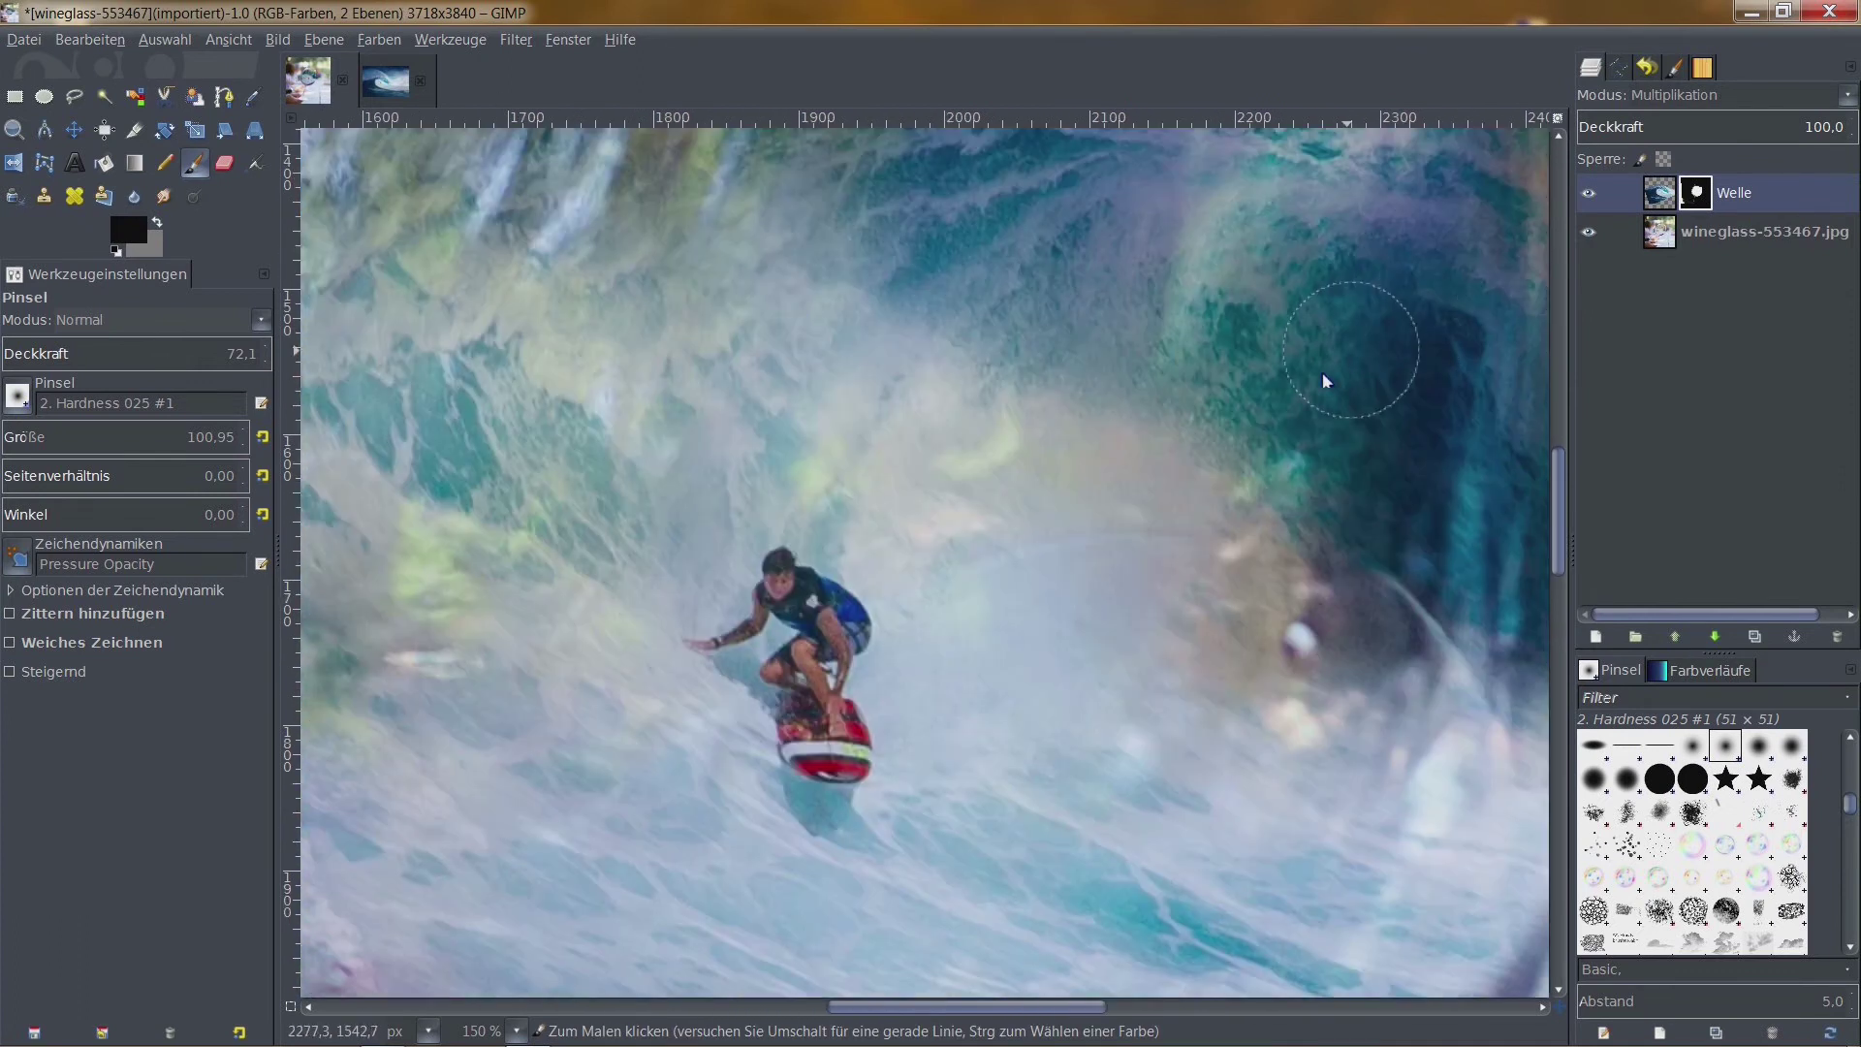
scroll(1142, 445, "down", 3)
scroll(1143, 416, "up", 3)
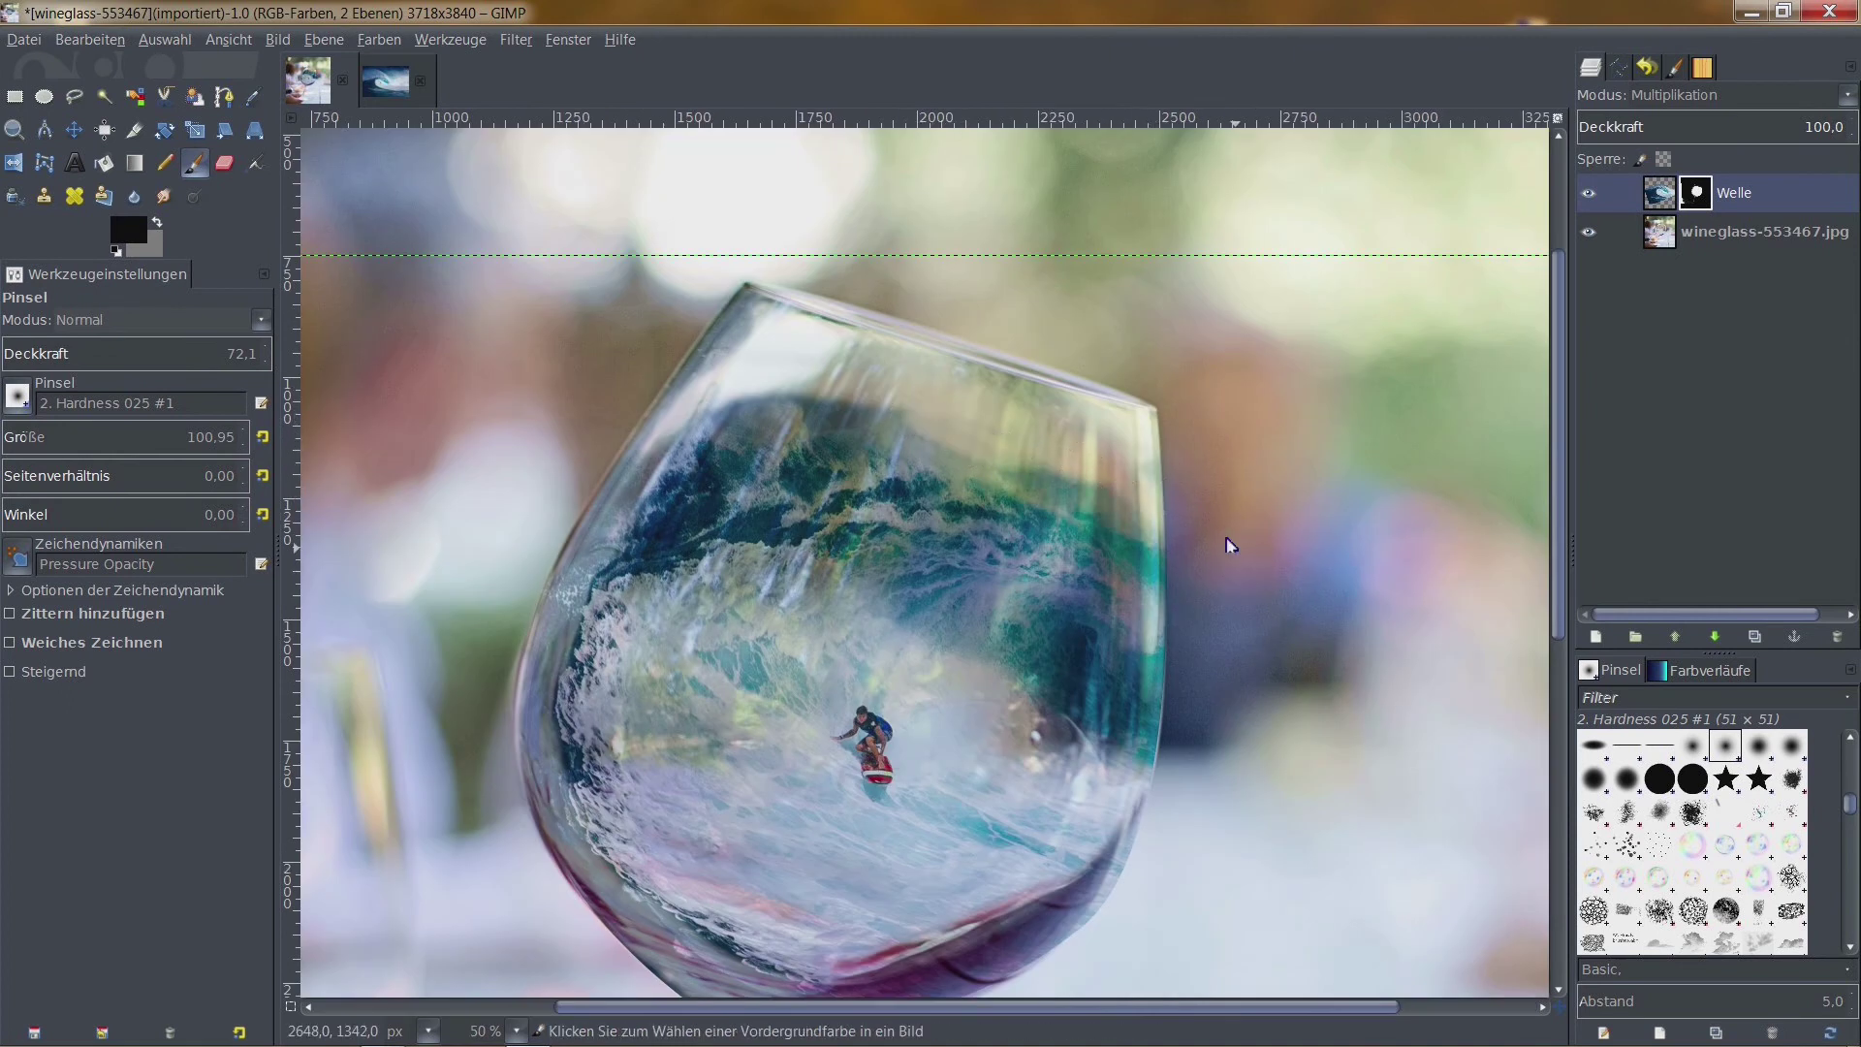
scroll(1182, 502, "up", 3)
left_click_drag(1183, 502, 1405, 332)
mouse_move(819, 297)
left_mouse_down()
mouse_move(1218, 403)
mouse_move(1260, 523)
left_mouse_up()
mouse_move(1163, 426)
left_mouse_down()
mouse_move(630, 238)
mouse_move(1337, 412)
left_mouse_up()
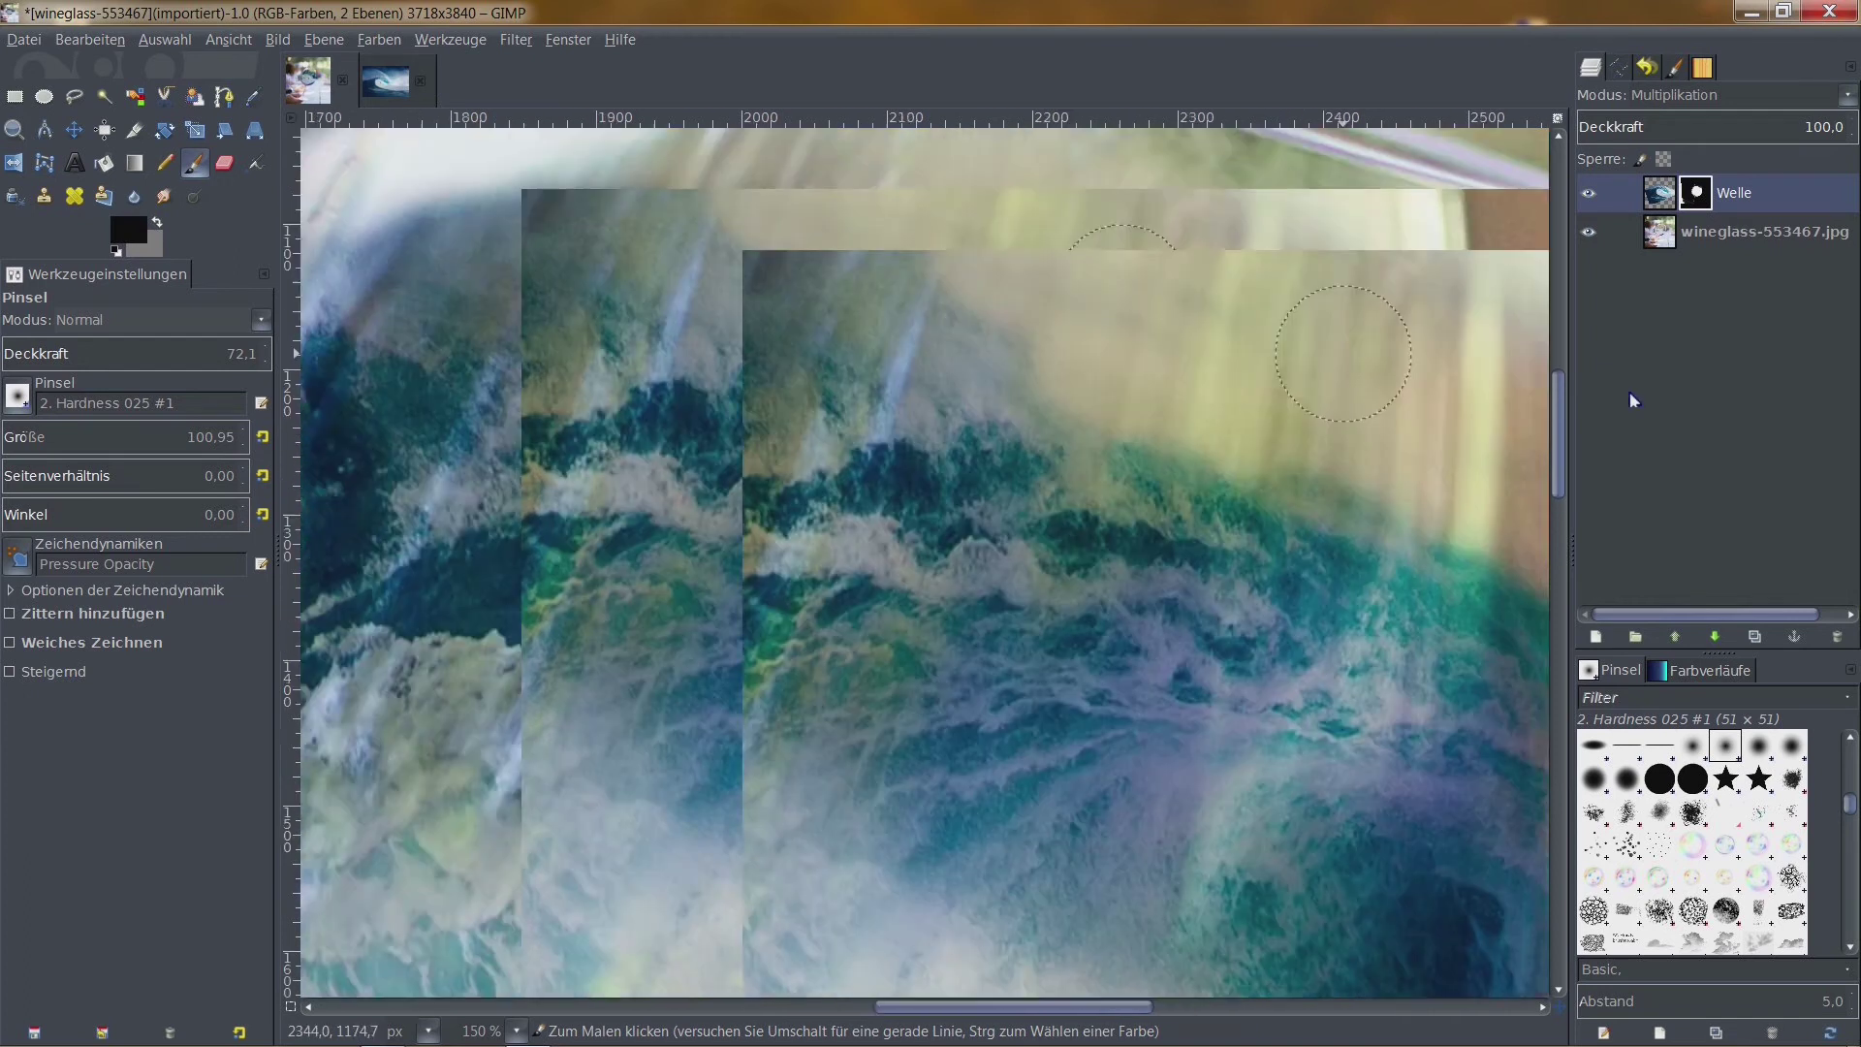
mouse_move(1035, 282)
left_mouse_down()
mouse_move(905, 187)
mouse_move(461, 144)
left_mouse_up()
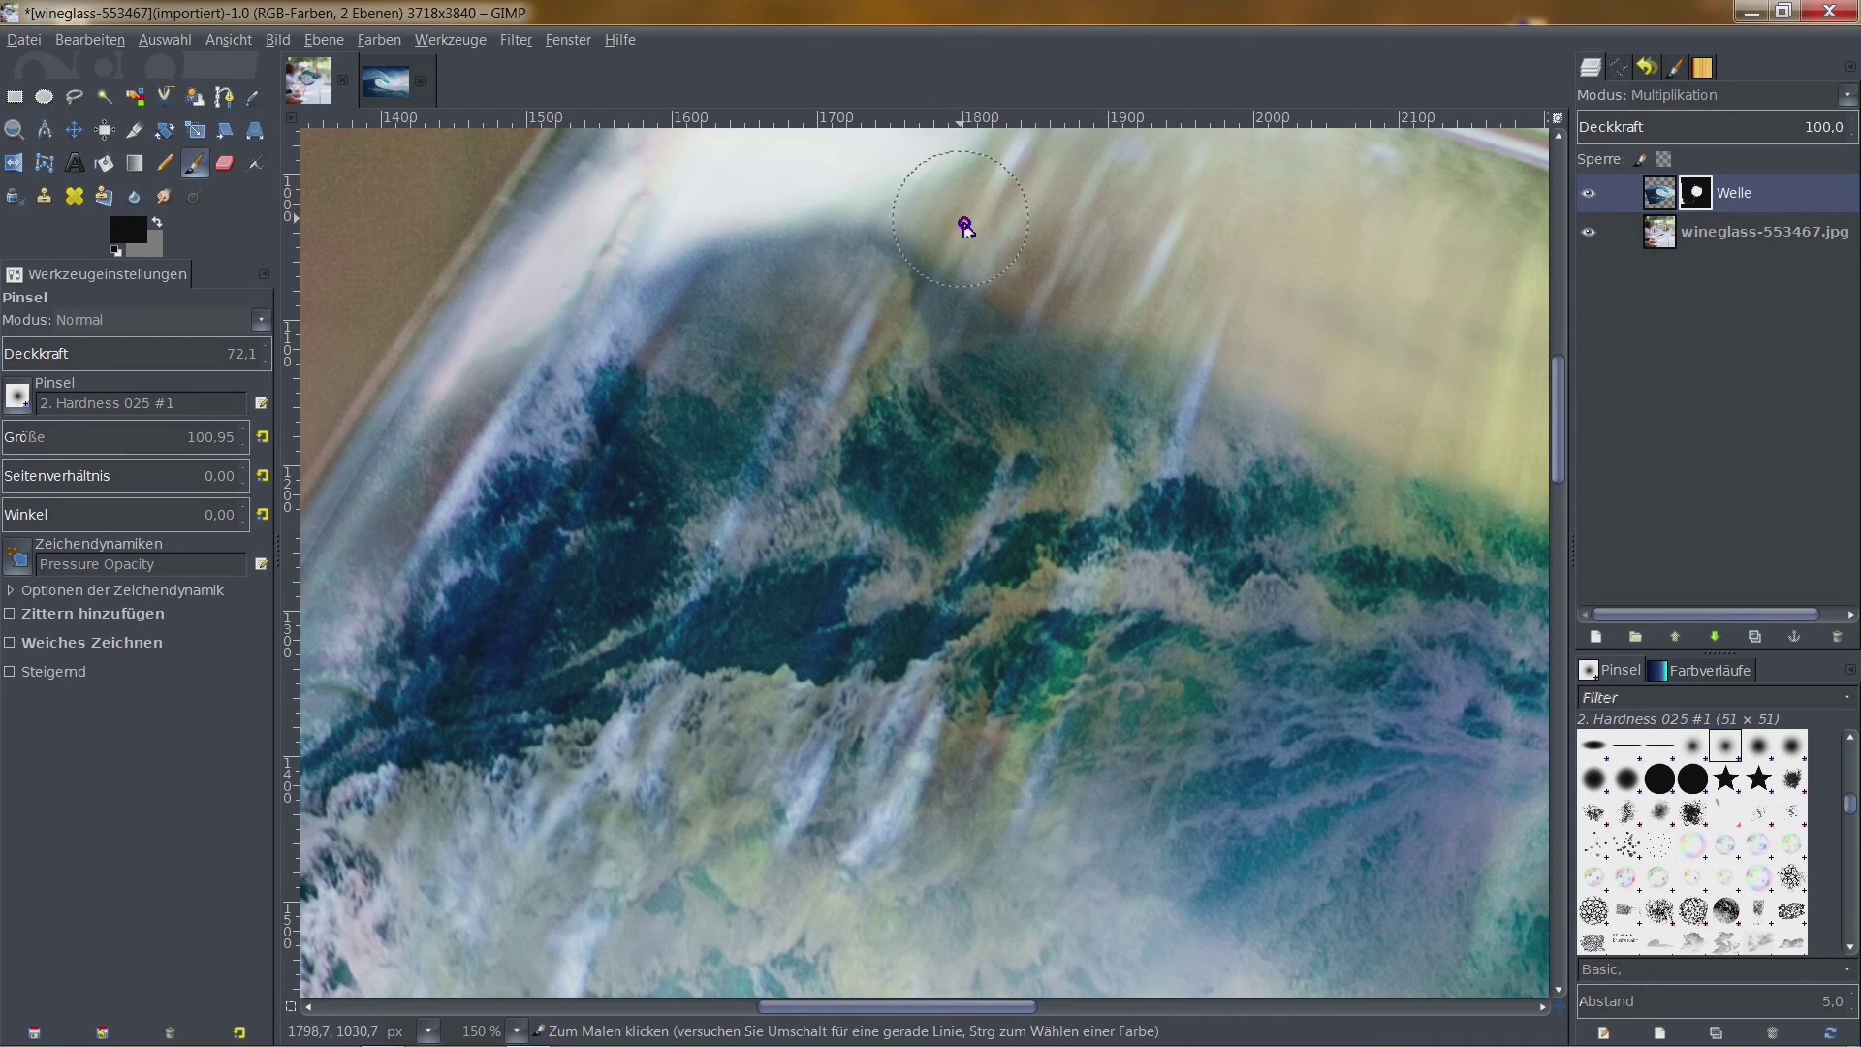
scroll(1263, 381, "down", 3, "ctrl")
At 100% zoom, paint black on the Welle mask along the bowl's right edge and top
scroll(1351, 465, "down", 1, "ctrl")
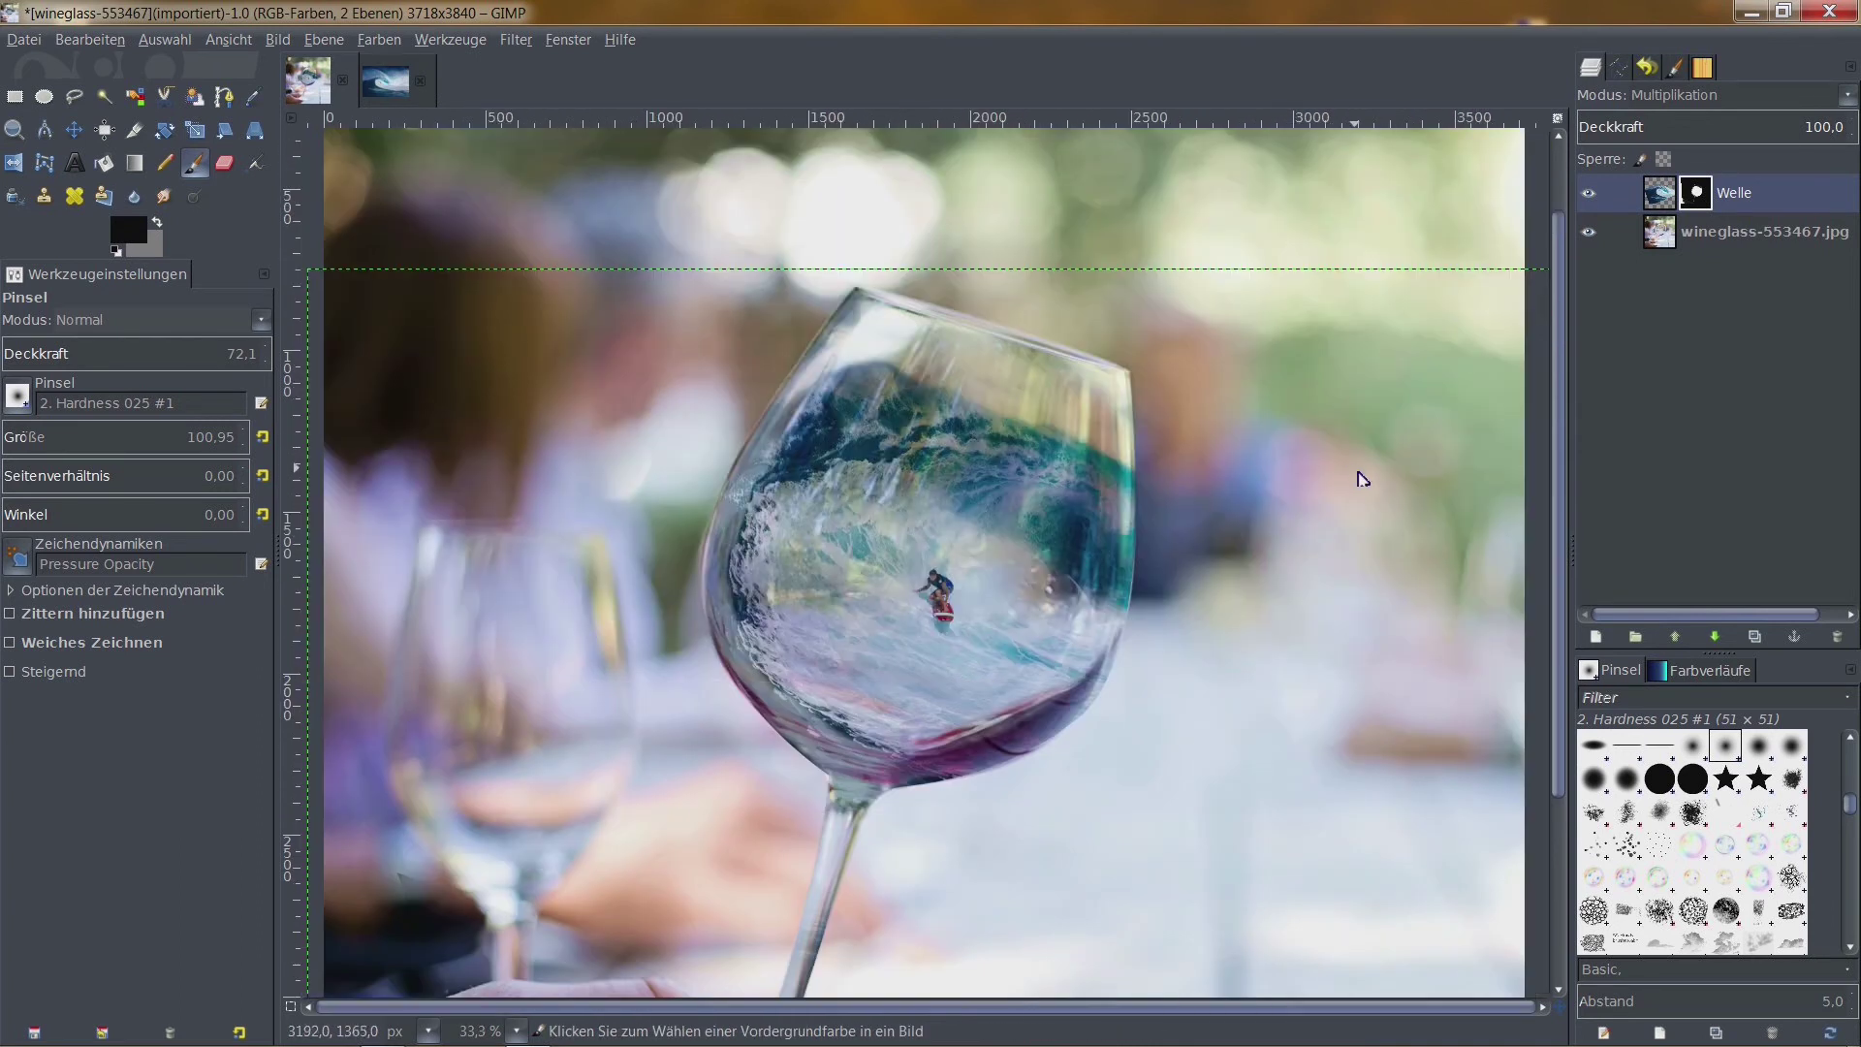
scroll(1272, 490, "up", 1, "ctrl")
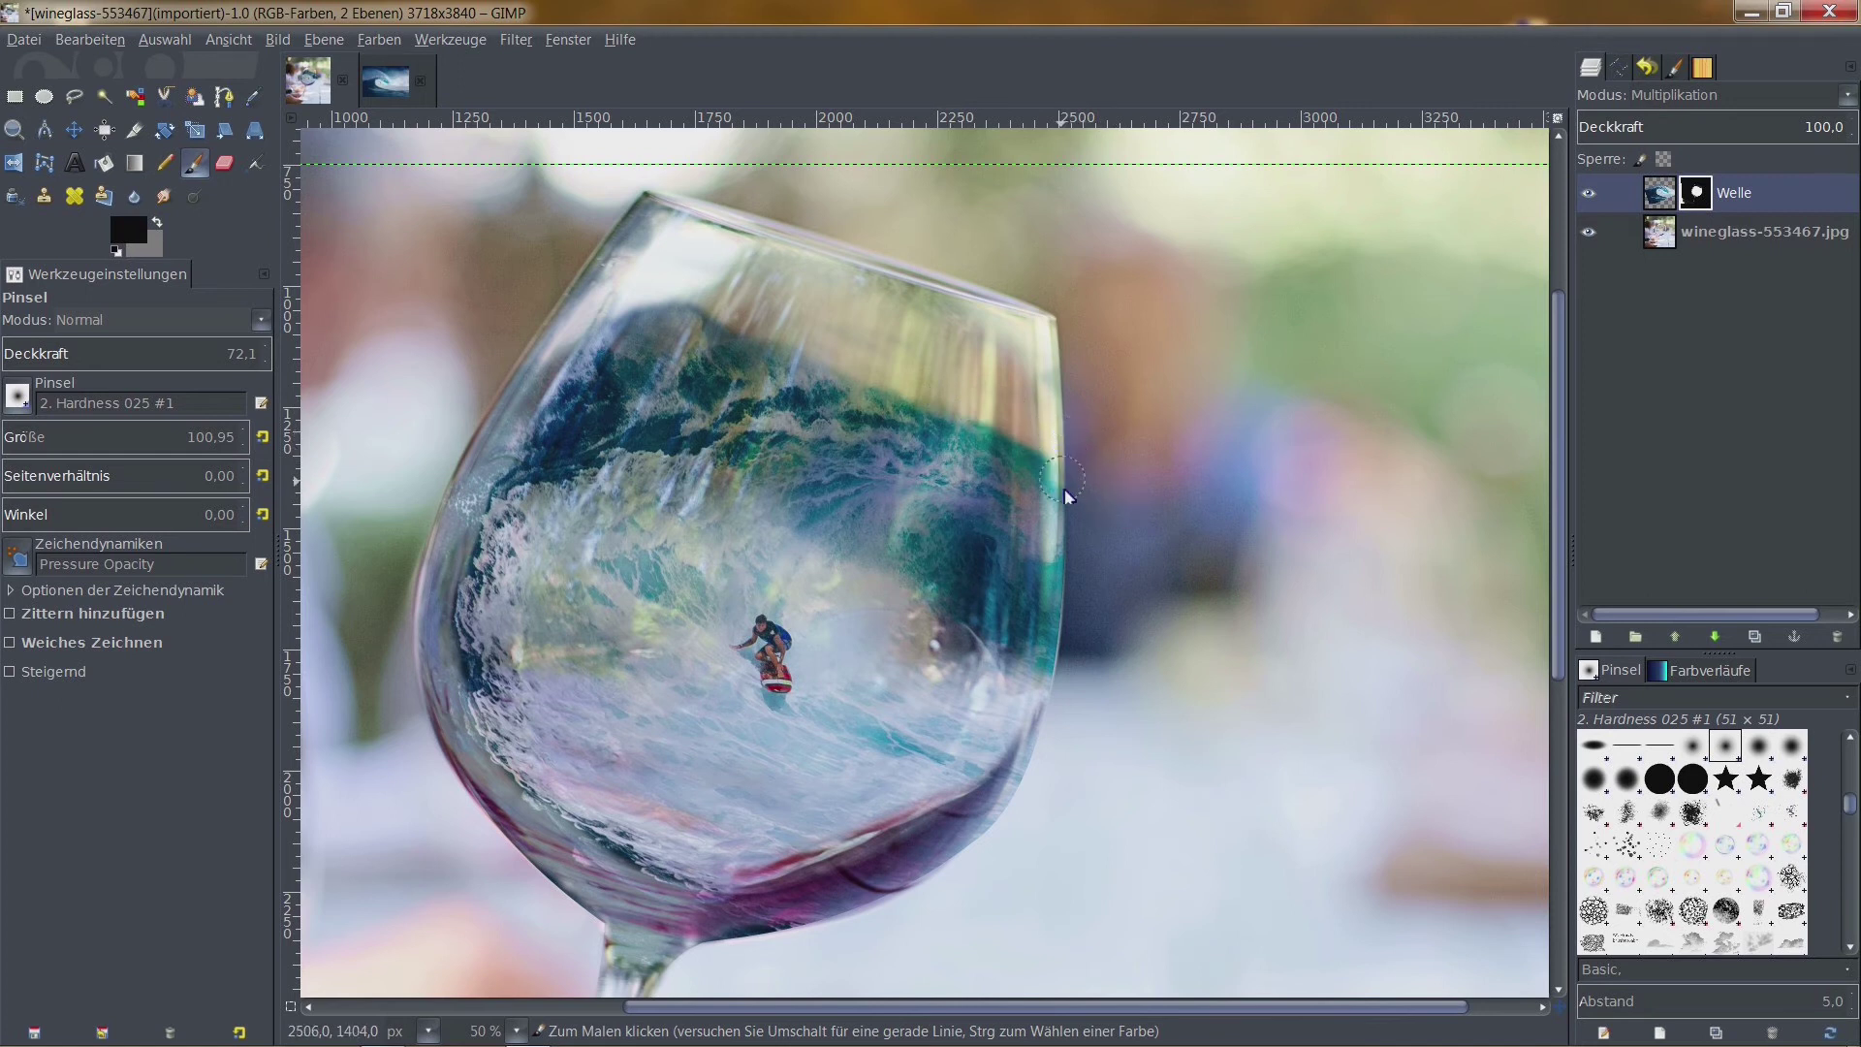
key("1")
scroll(1096, 332, "down", 2)
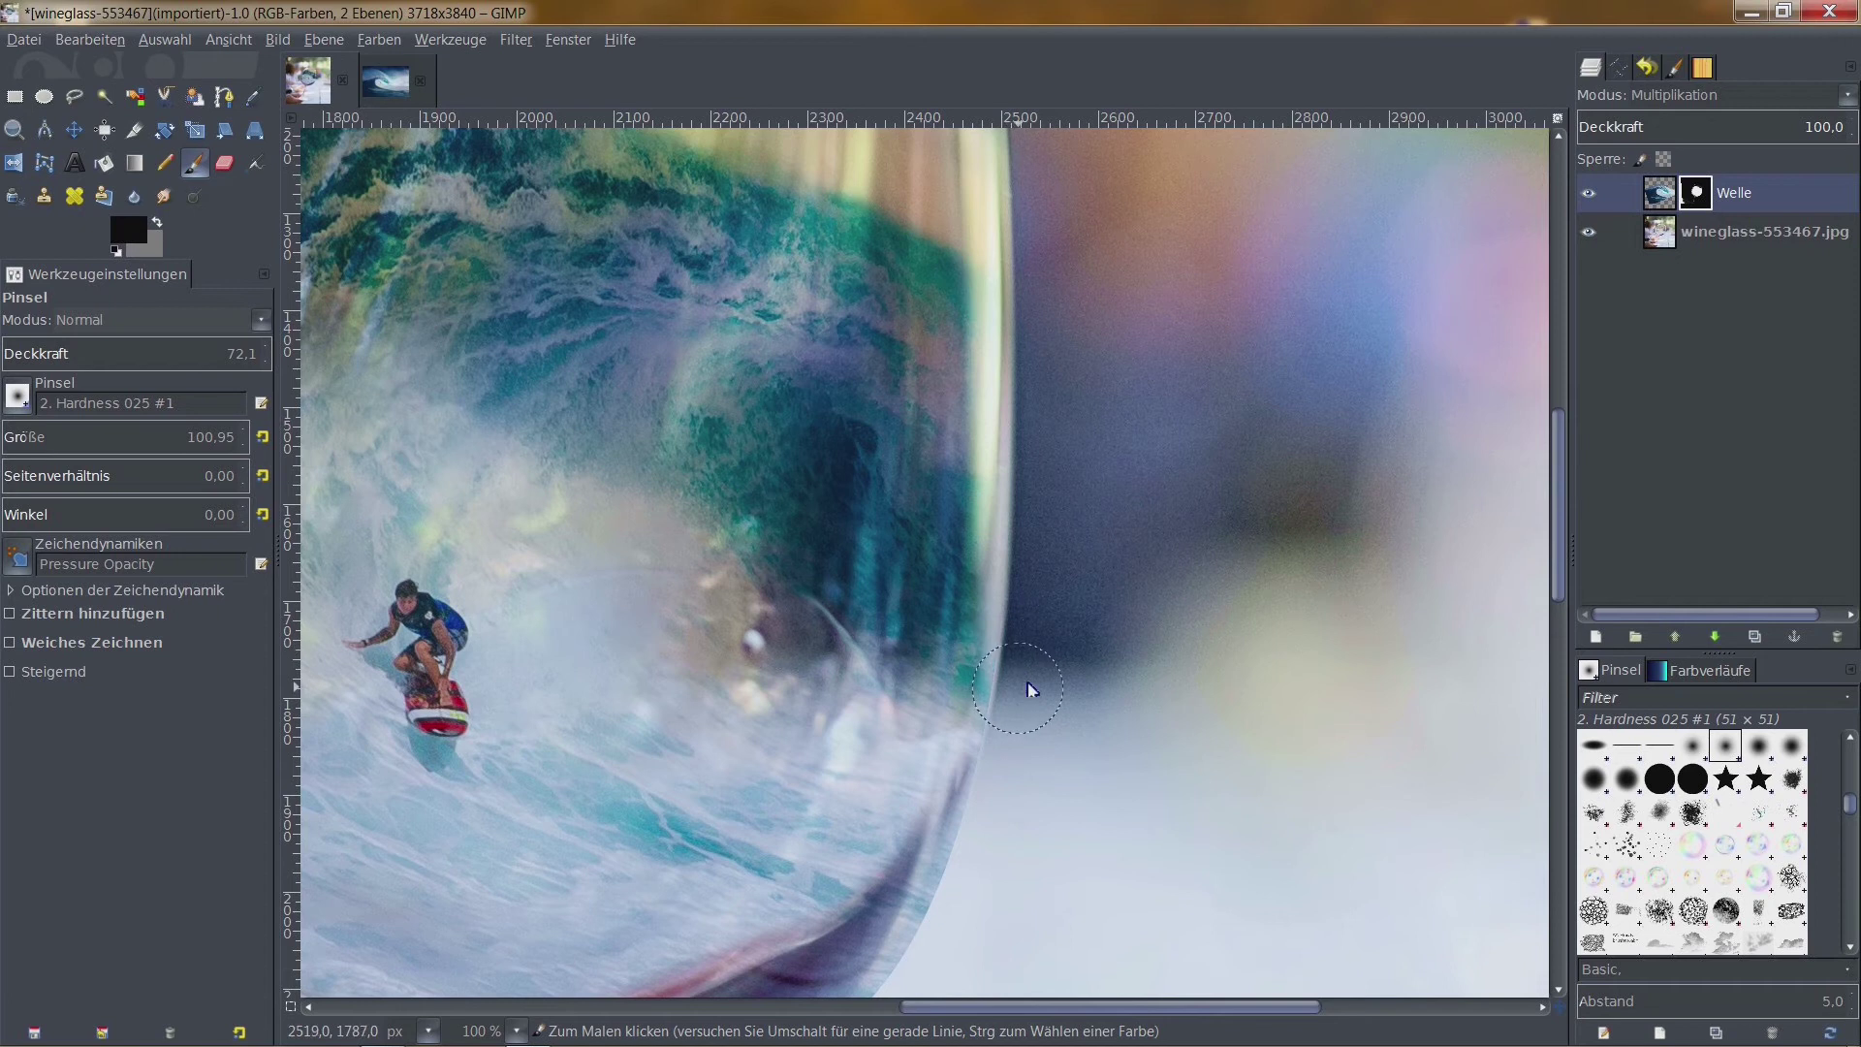
scroll(1206, 331, "down", 2)
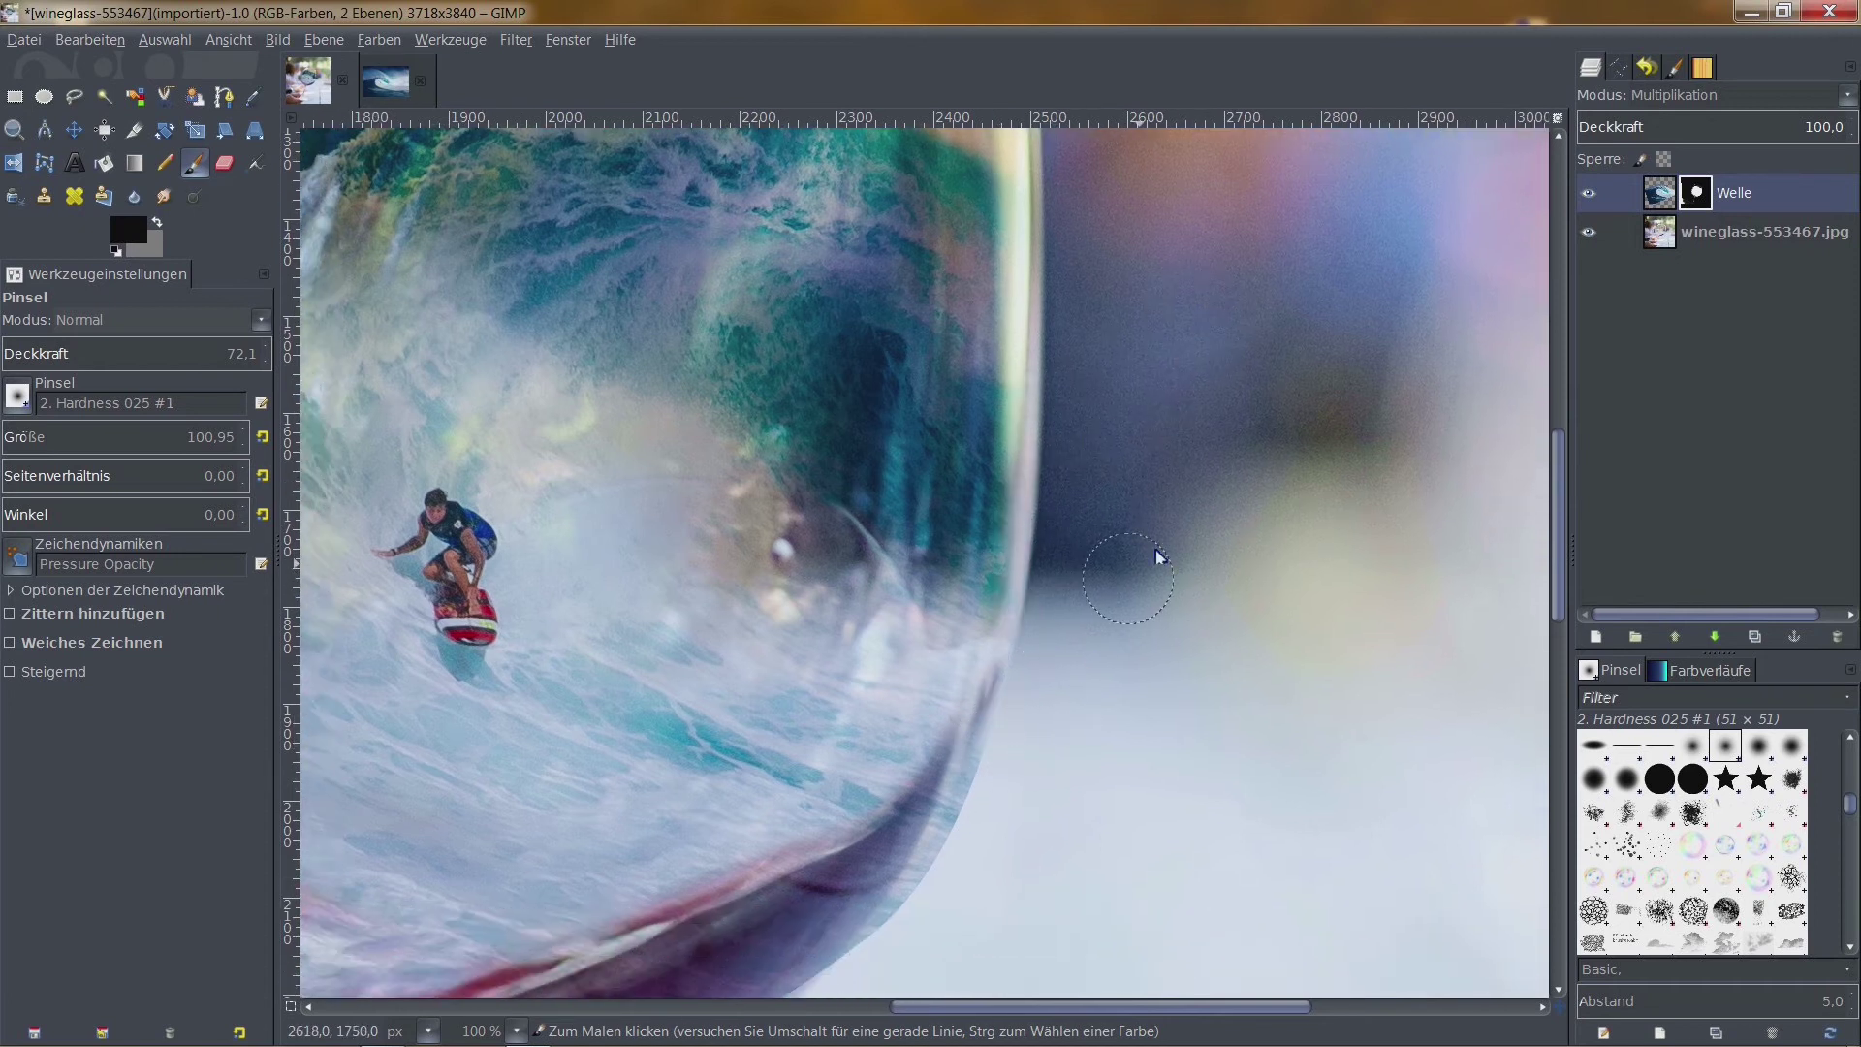
scroll(1122, 334, "down", 3)
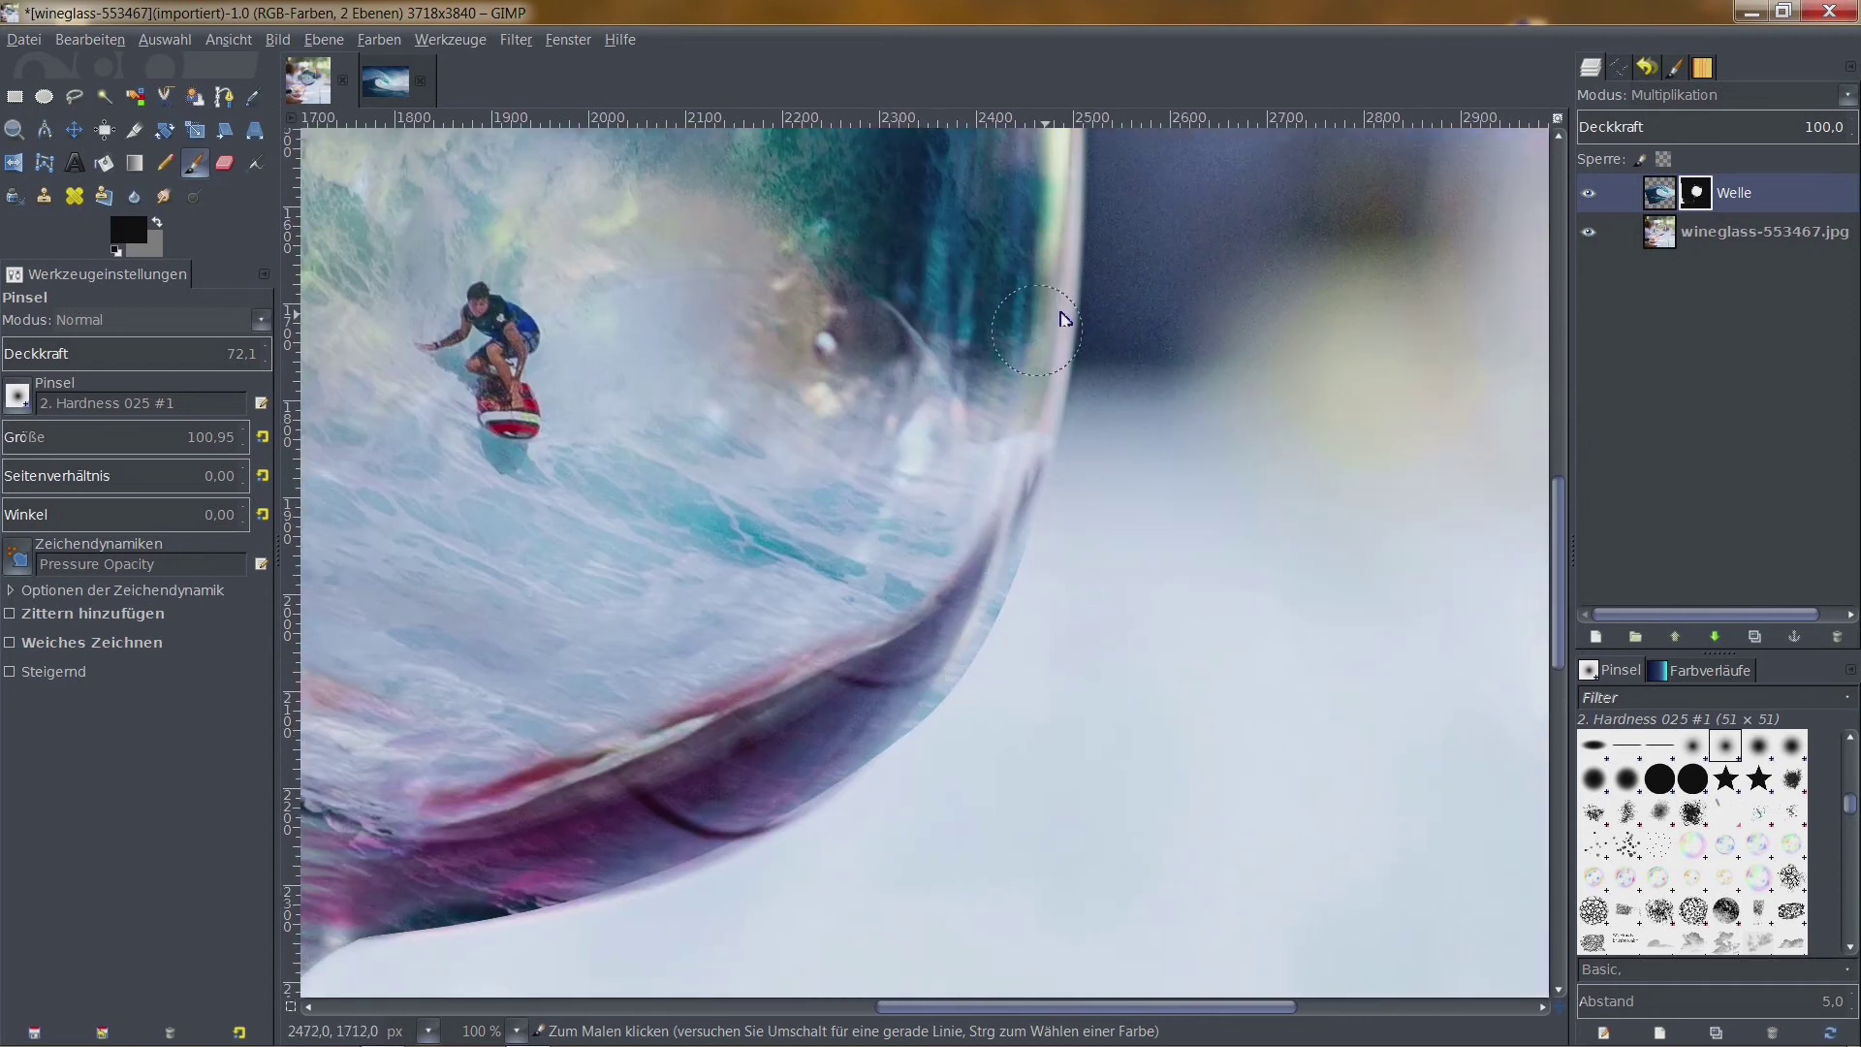
scroll(1176, 595, "up", 4)
left_click_drag(1116, 439, 1106, 668)
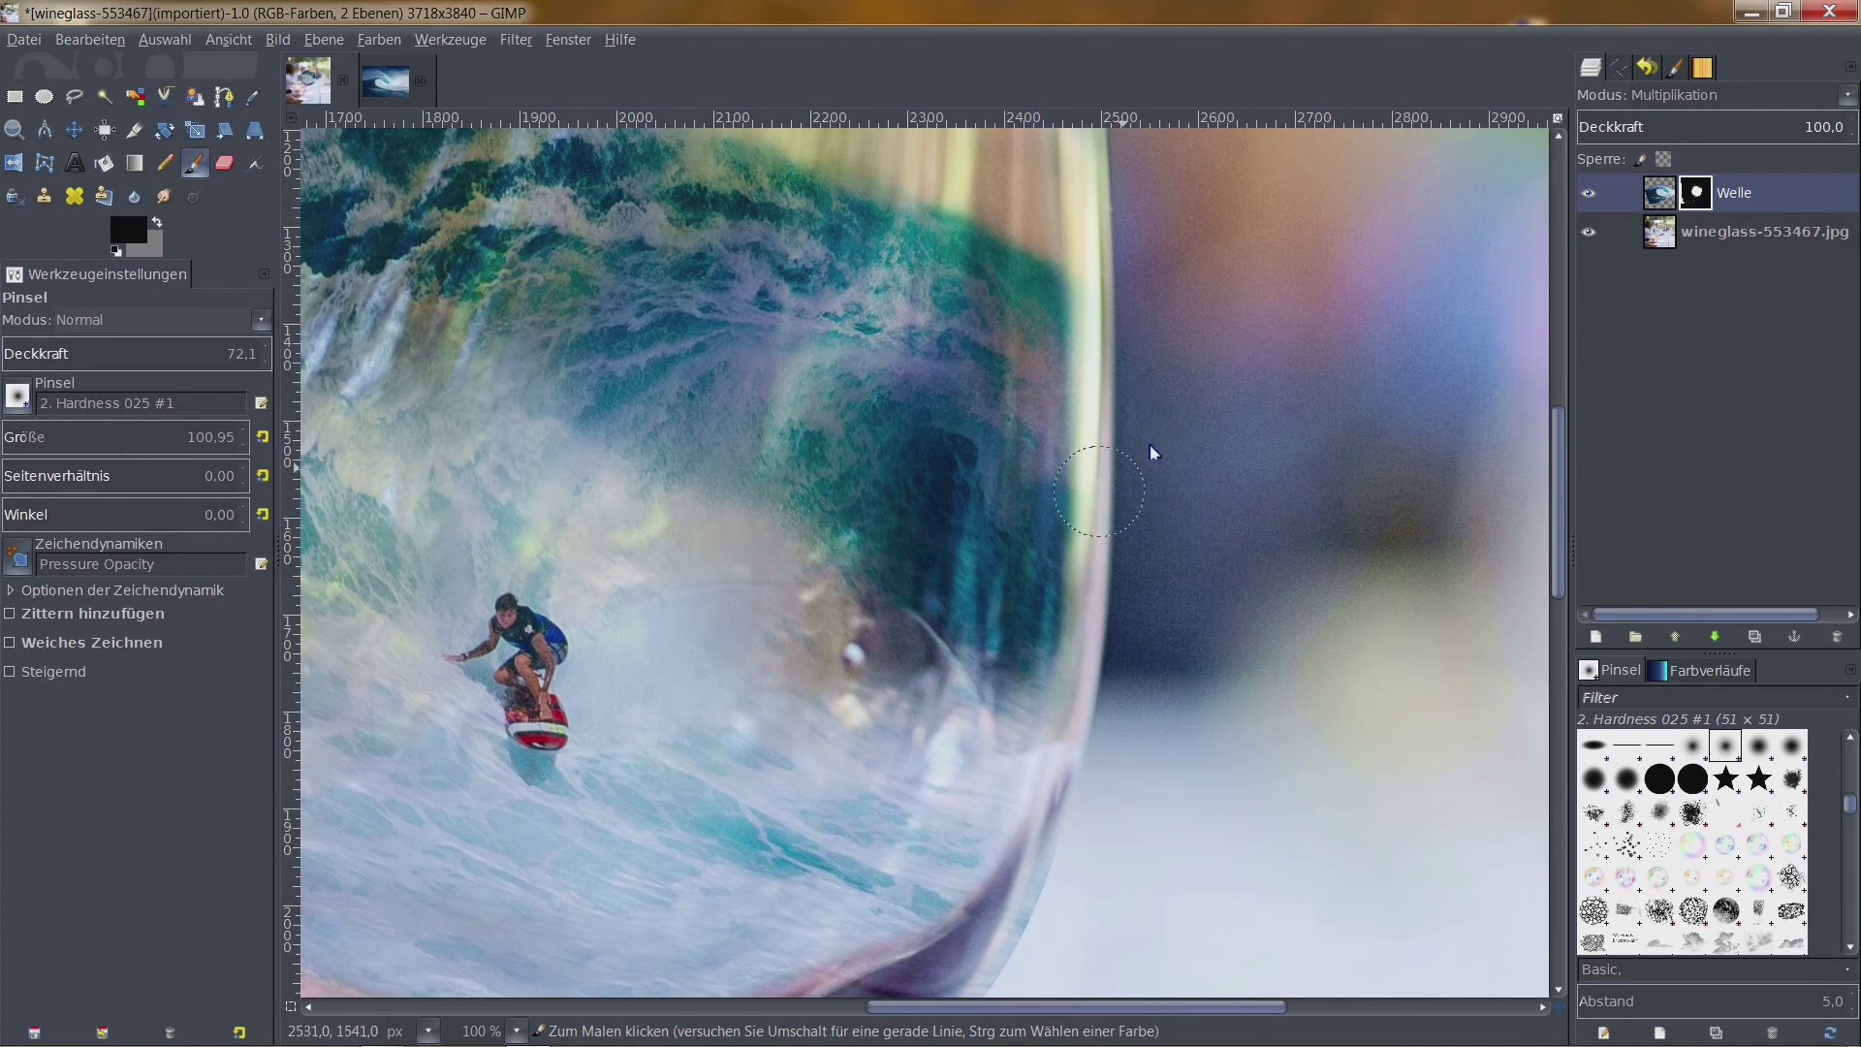
left_click_drag(1078, 271, 1070, 267)
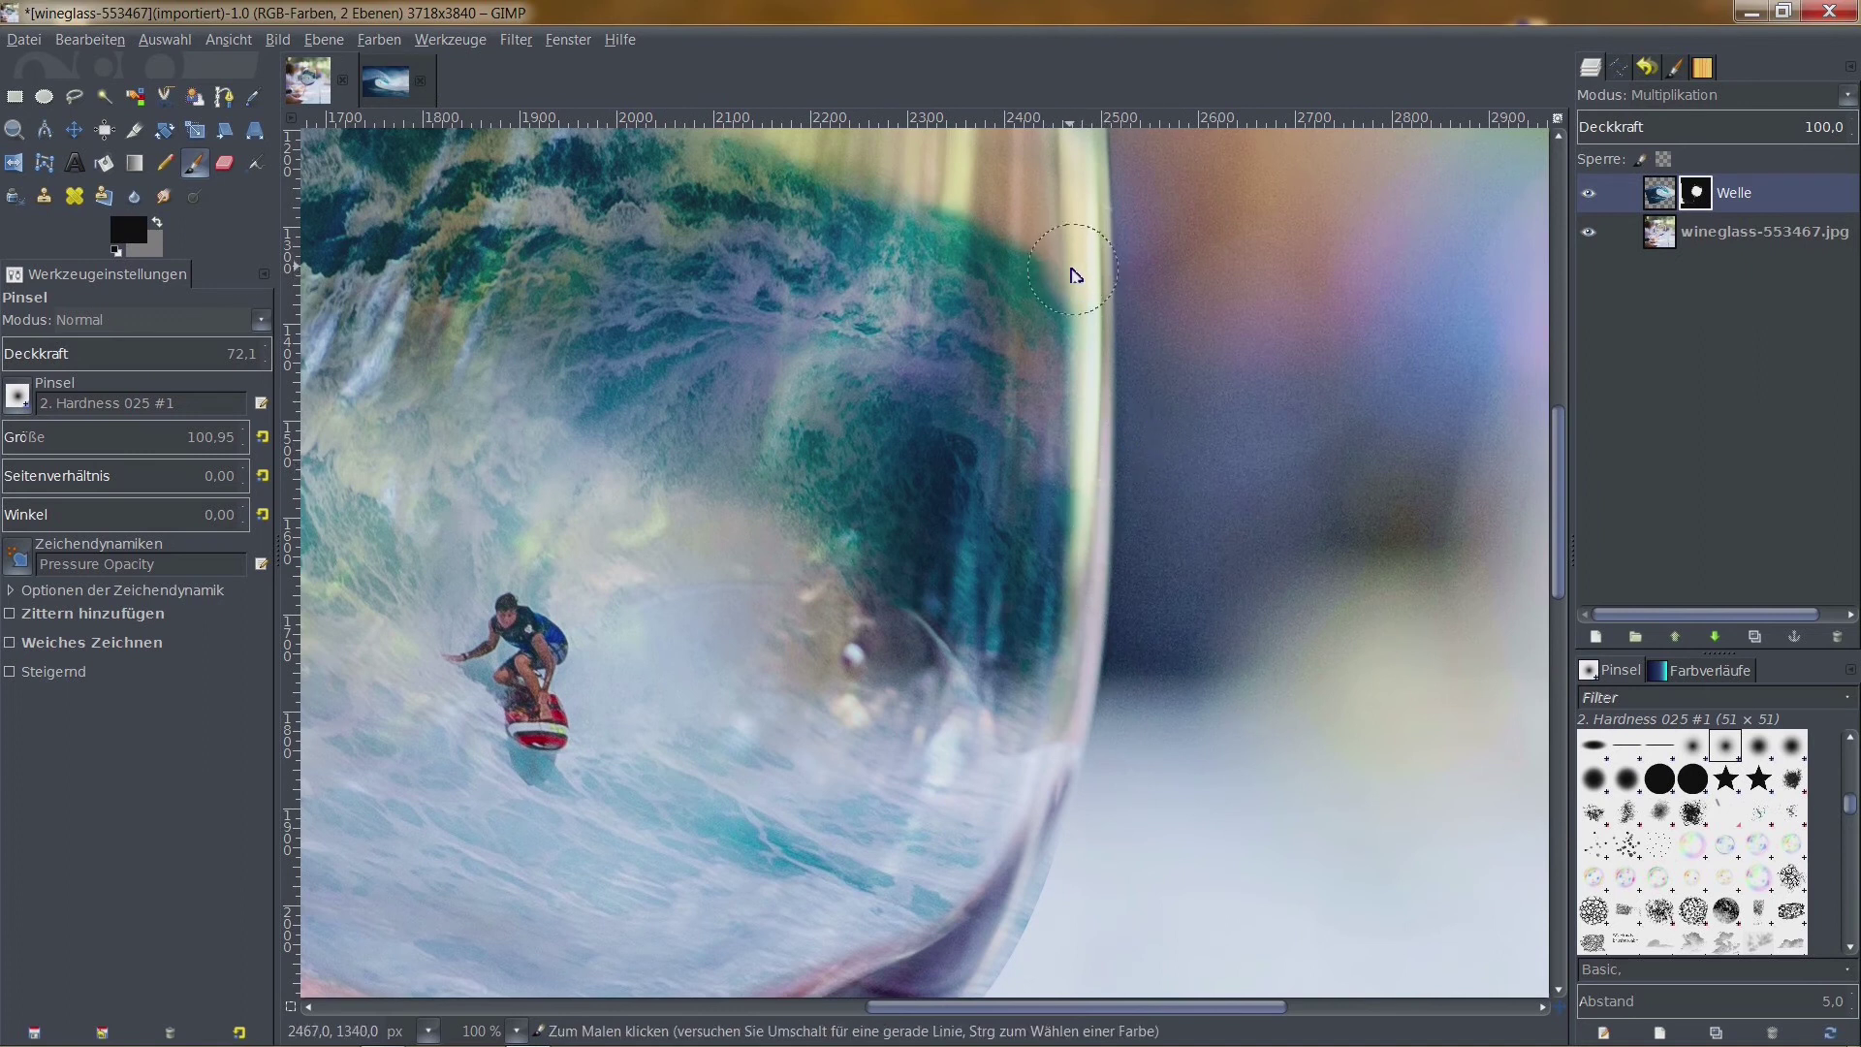
scroll(1216, 399, "down", 2, "ctrl")
scroll(1223, 392, "down", 2, "ctrl")
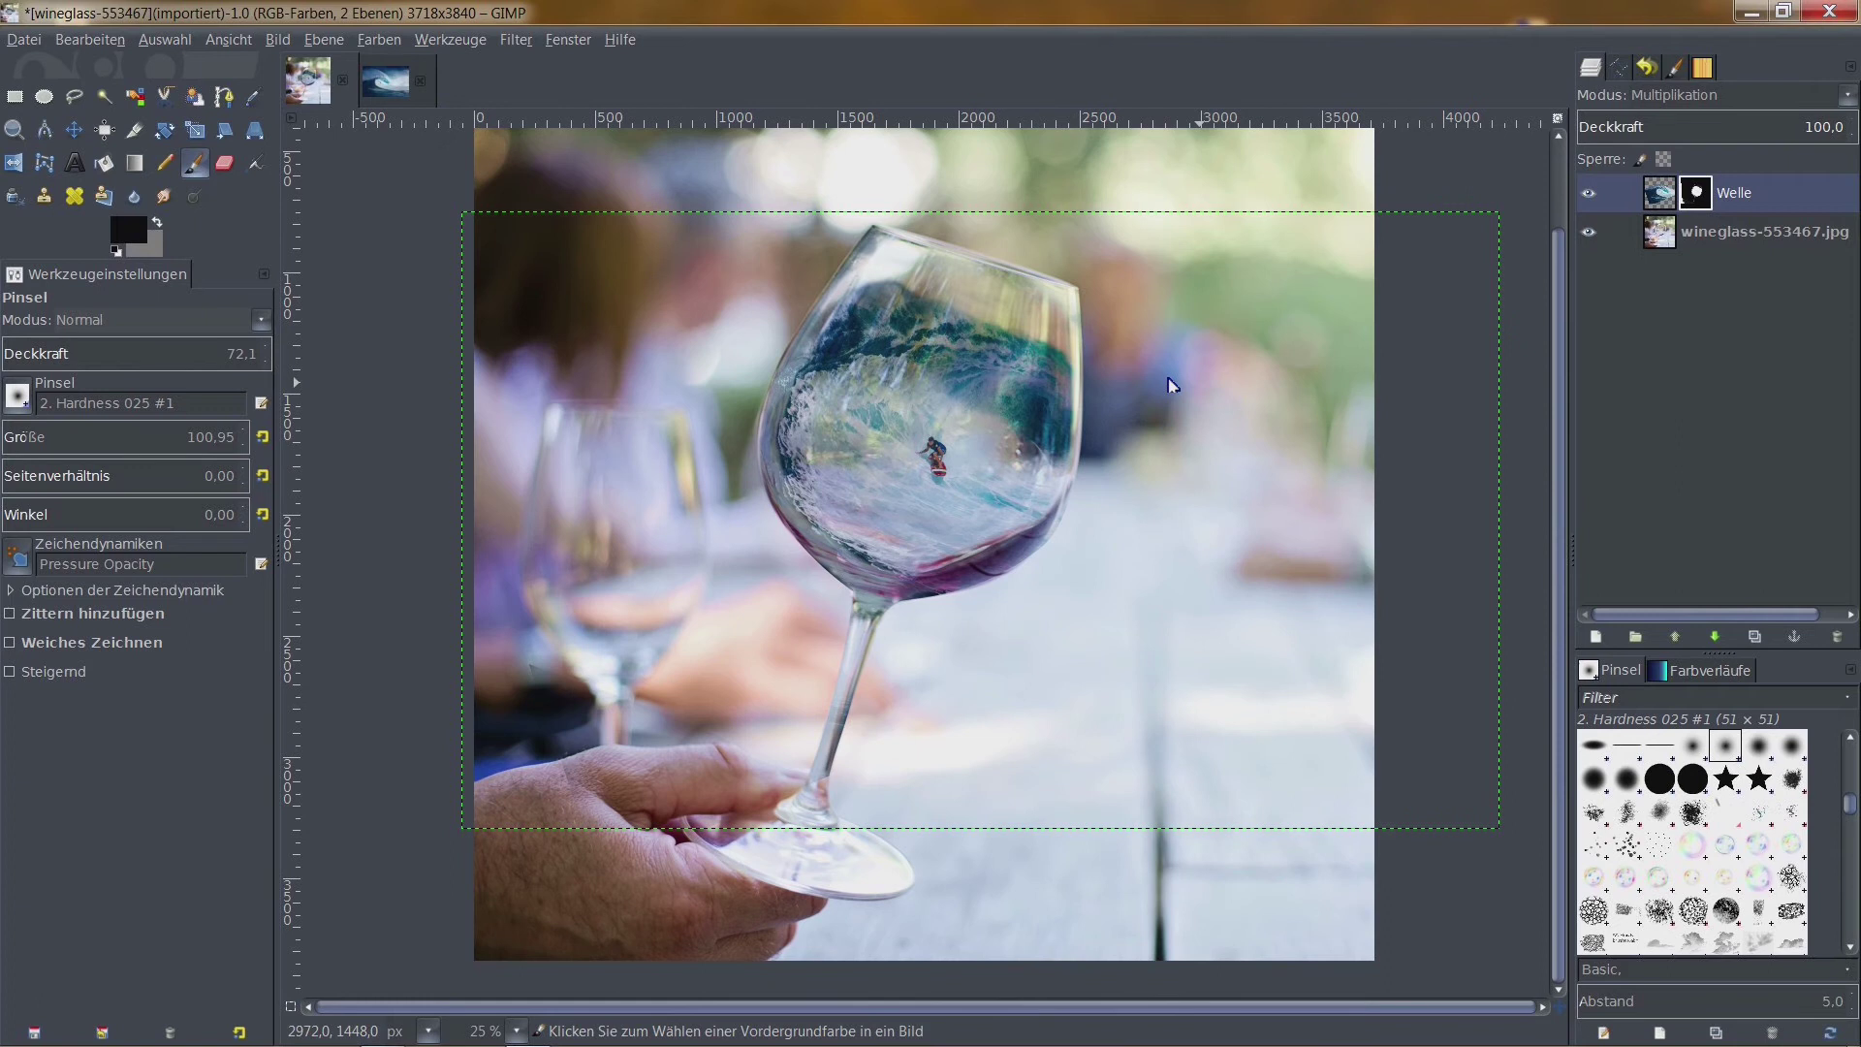
Hide the wave along the upper glass rim with one more black stroke on the Welle mask
scroll(1172, 384, "up", 3, "ctrl")
mouse_move(1082, 384)
left_mouse_down()
mouse_move(956, 352)
mouse_move(884, 388)
left_mouse_up()
scroll(834, 446, "down", 3, "ctrl")
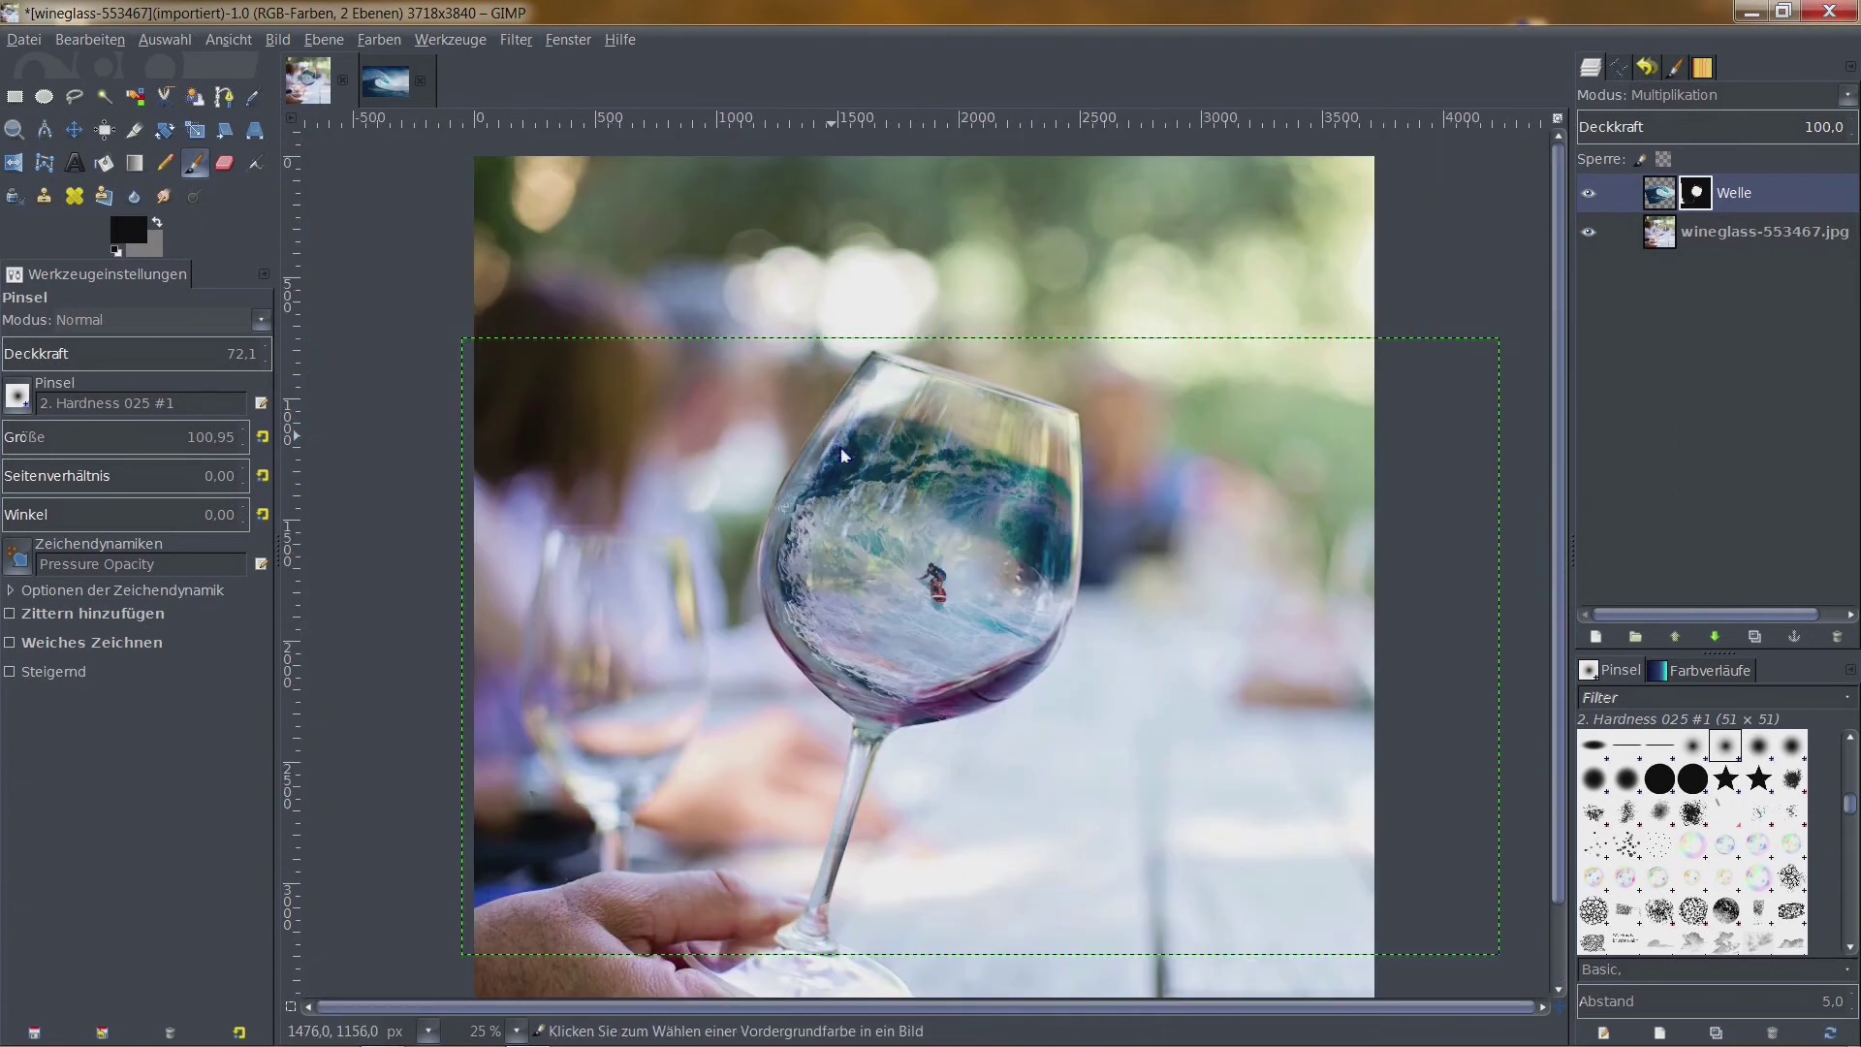
scroll(853, 465, "up", 1, "ctrl")
scroll(873, 456, "up", 2, "ctrl")
scroll(908, 441, "down", 2, "ctrl")
scroll(908, 441, "down", 2, "ctrl")
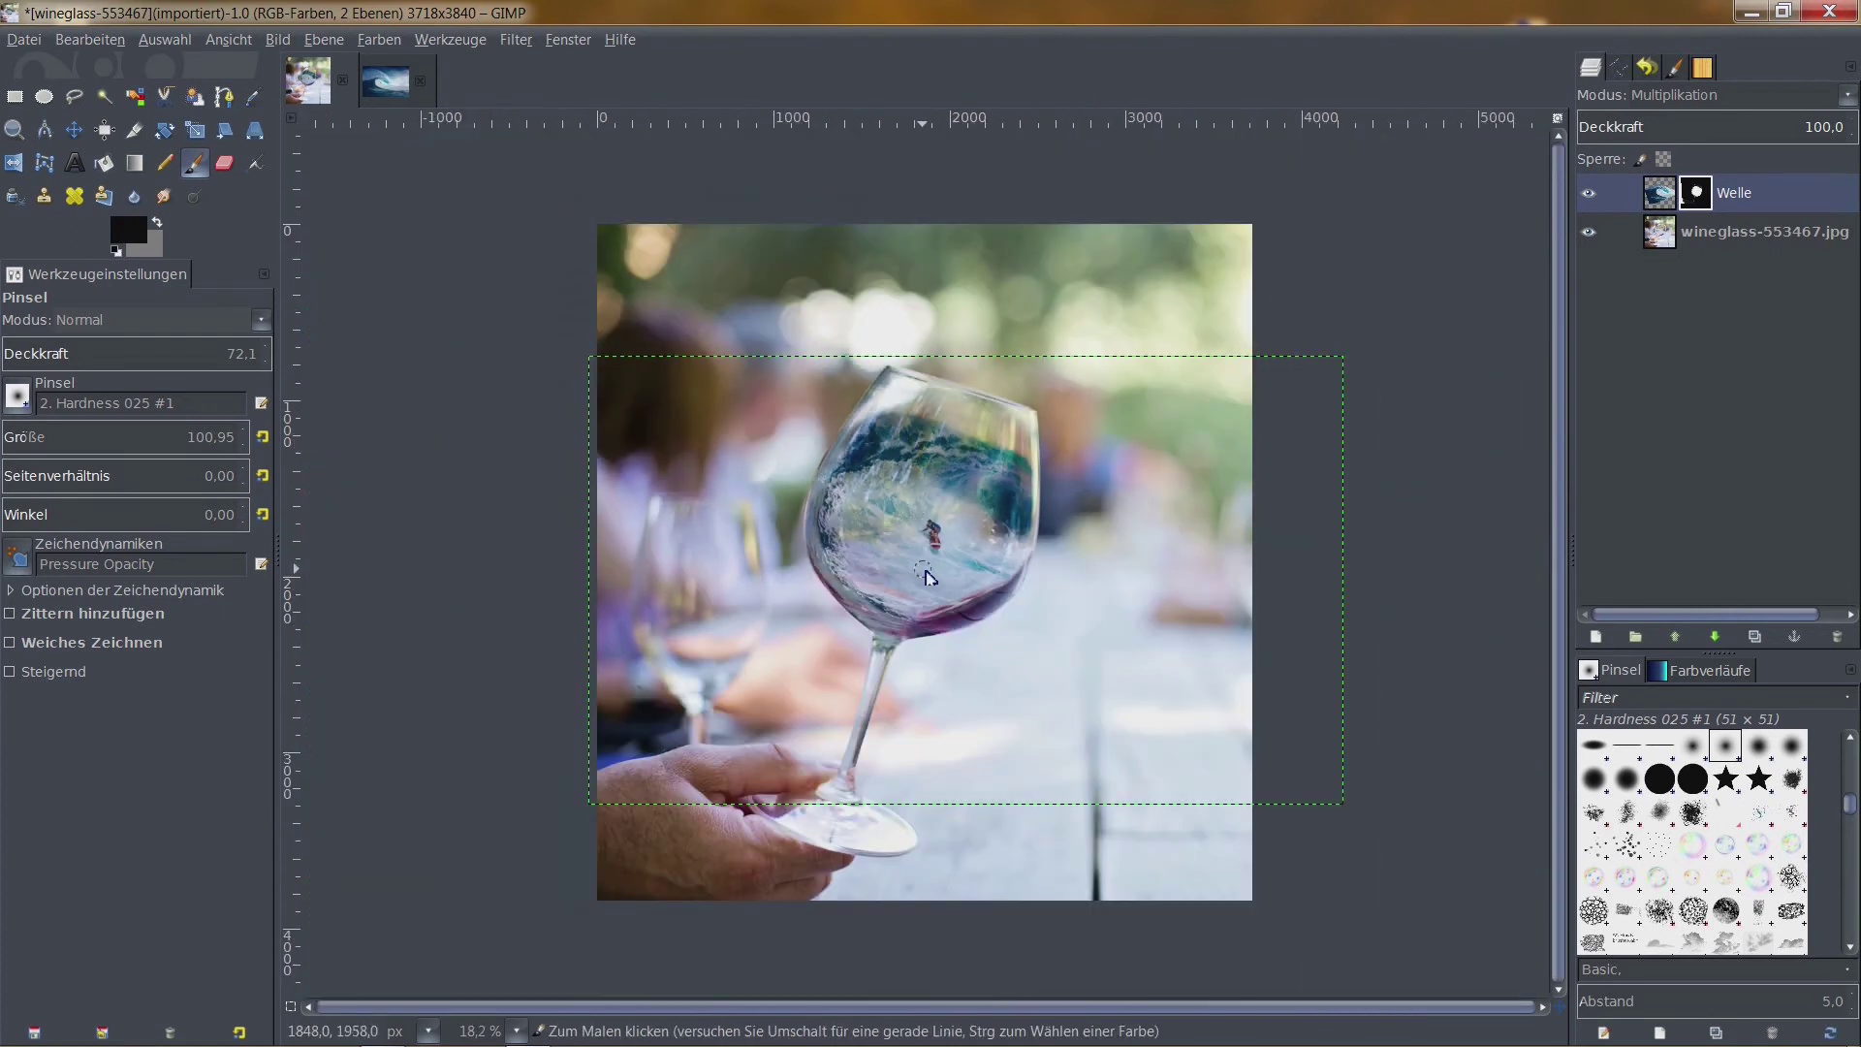
scroll(949, 572, "up", 4, "ctrl")
scroll(1085, 528, "up", 1, "ctrl")
scroll(1255, 441, "down", 3, "ctrl")
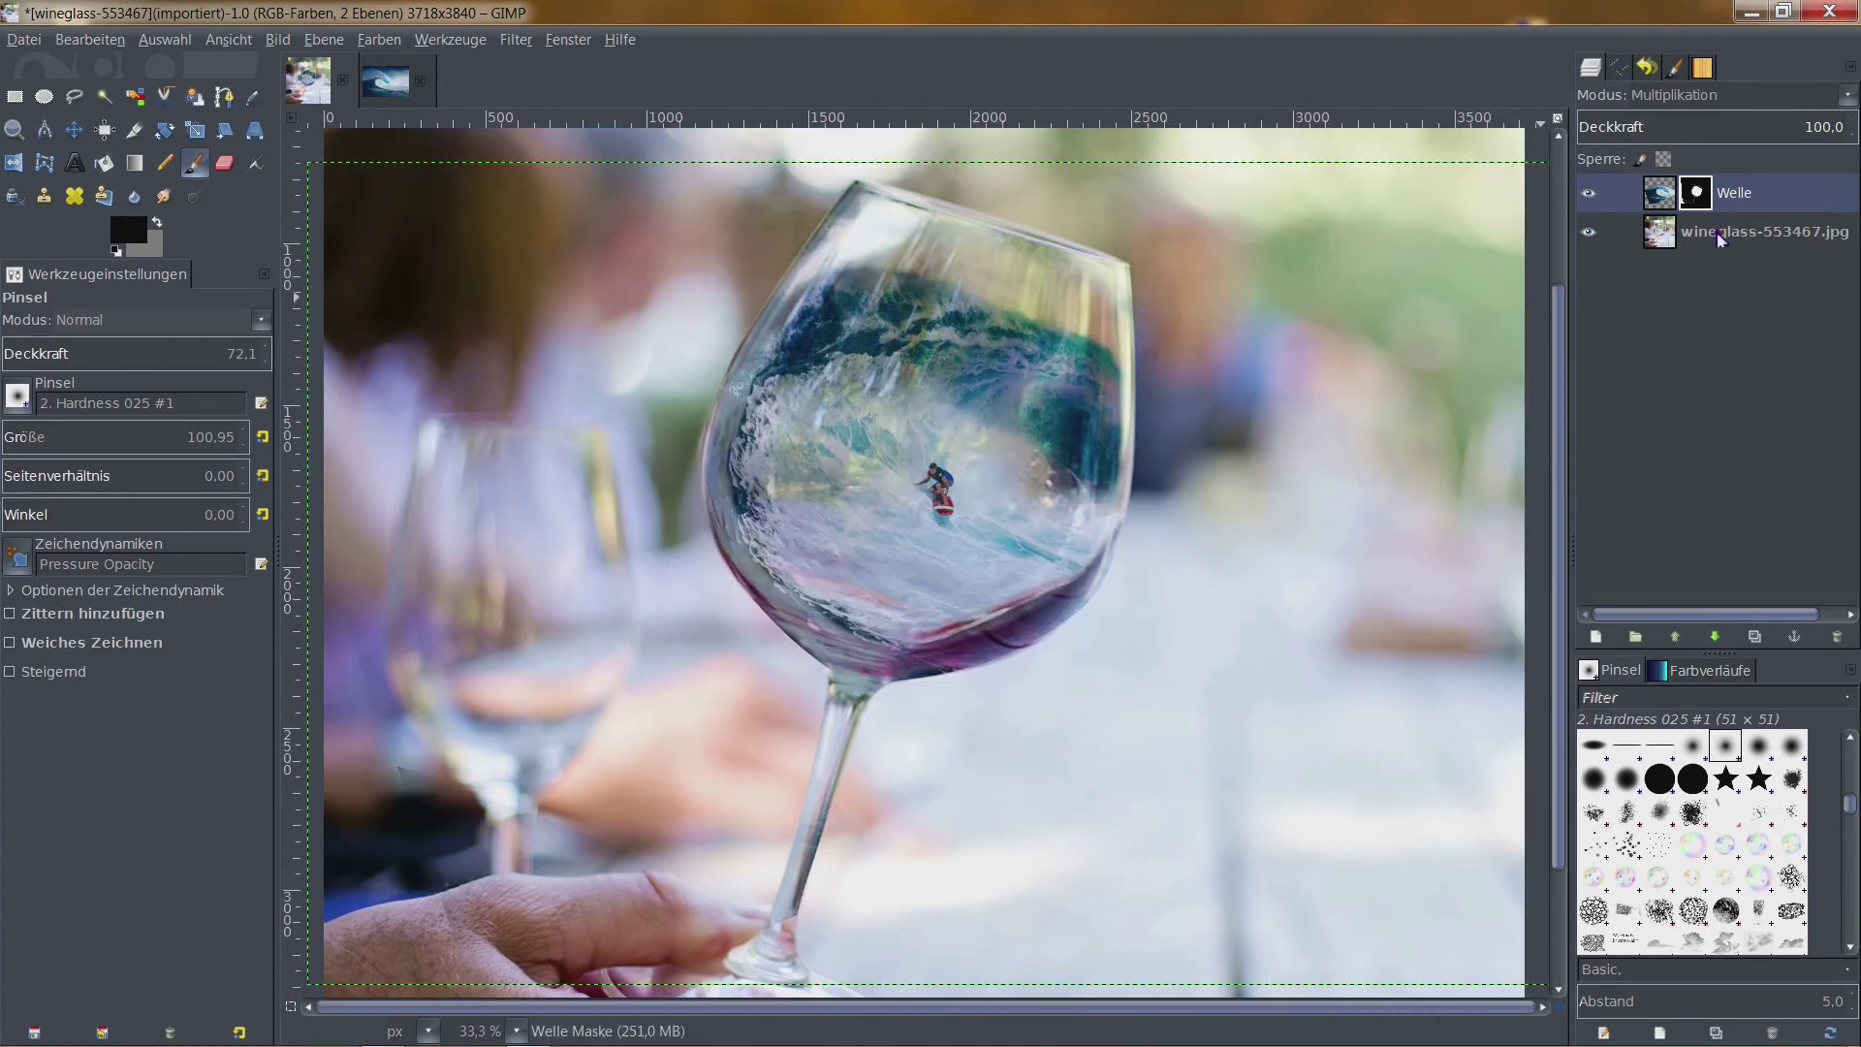
Select the wineglass-553467.jpg layer and scroll around the composite to inspect it
left_click(1599, 240)
scroll(880, 520, "down", 2, "ctrl")
scroll(880, 521, "down", 1, "ctrl")
scroll(880, 521, "up", 2, "ctrl")
scroll(880, 520, "up", 3, "ctrl")
scroll(880, 520, "down", 3, "ctrl")
scroll(1067, 656, "up", 4, "ctrl")
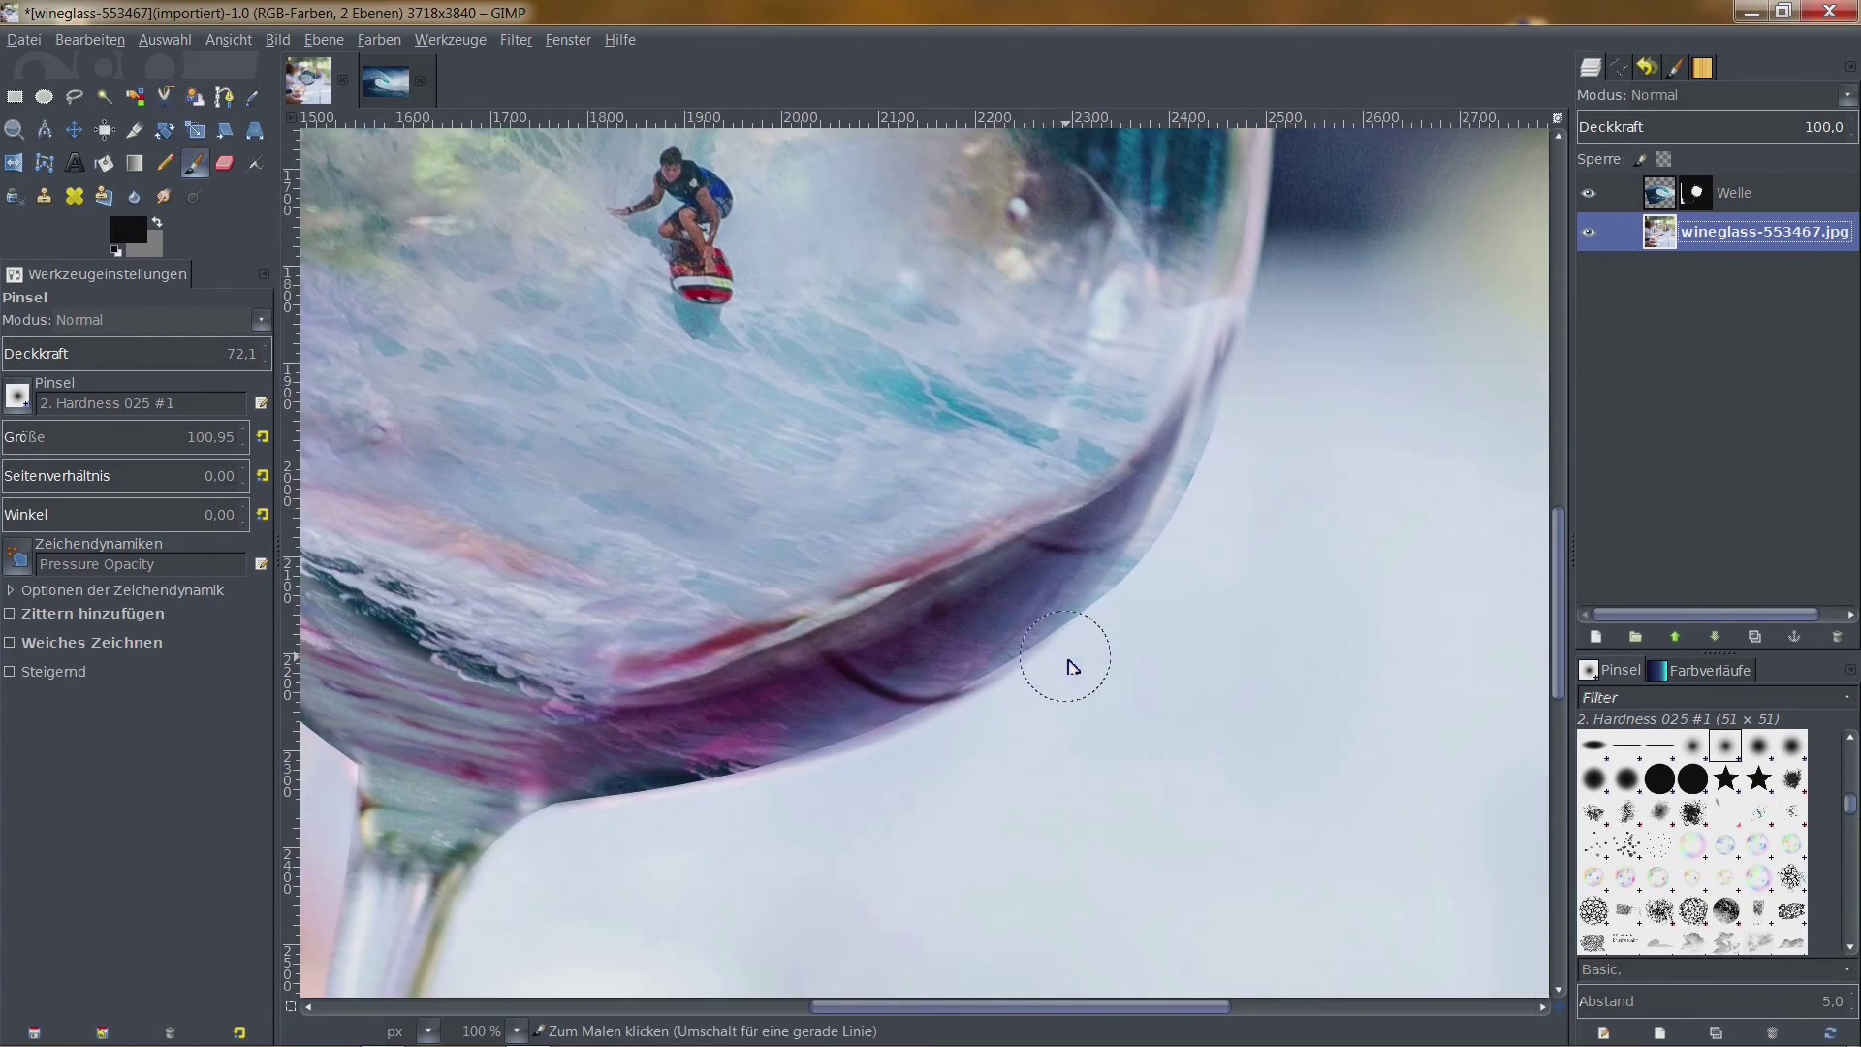
scroll(1030, 634, "up", 3, "ctrl")
scroll(1029, 635, "down", 3, "ctrl")
scroll(1029, 640, "down", 3, "ctrl")
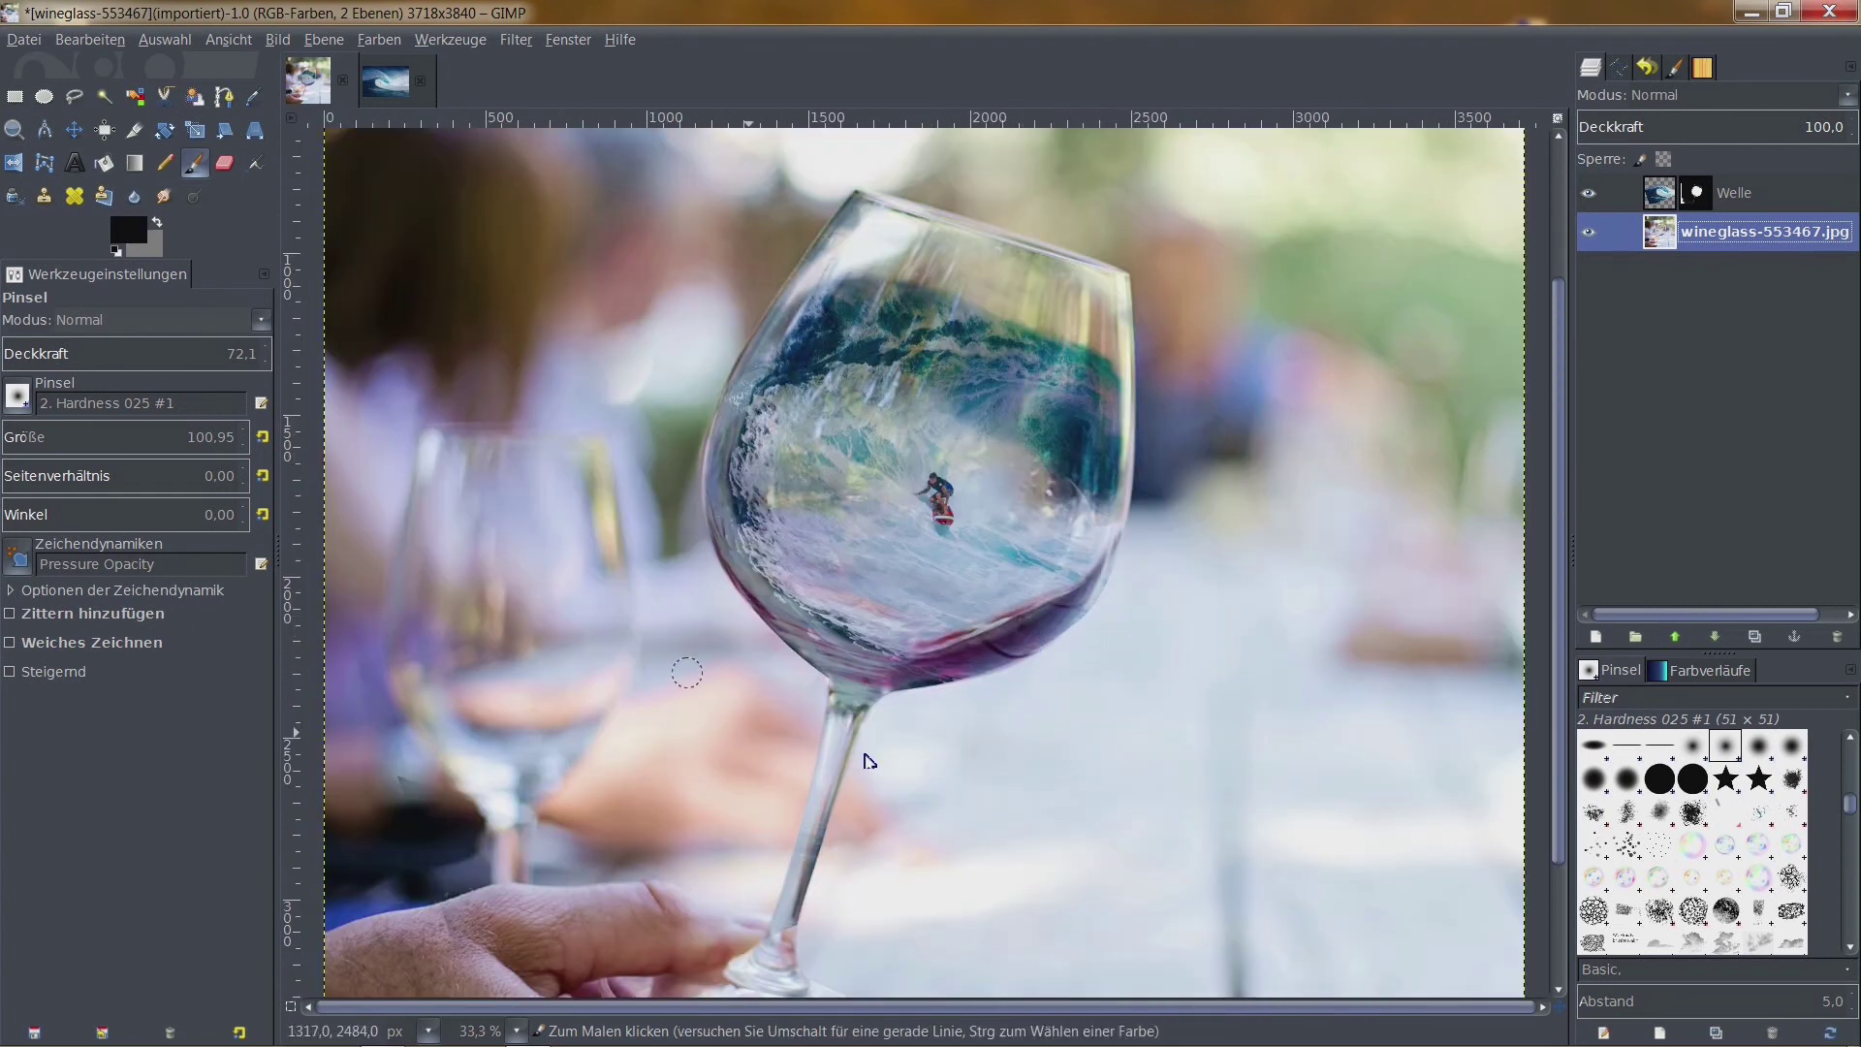
scroll(1066, 688, "down", 1, "ctrl")
scroll(1043, 717, "up", 4, "ctrl")
scroll(1043, 717, "down", 1, "ctrl")
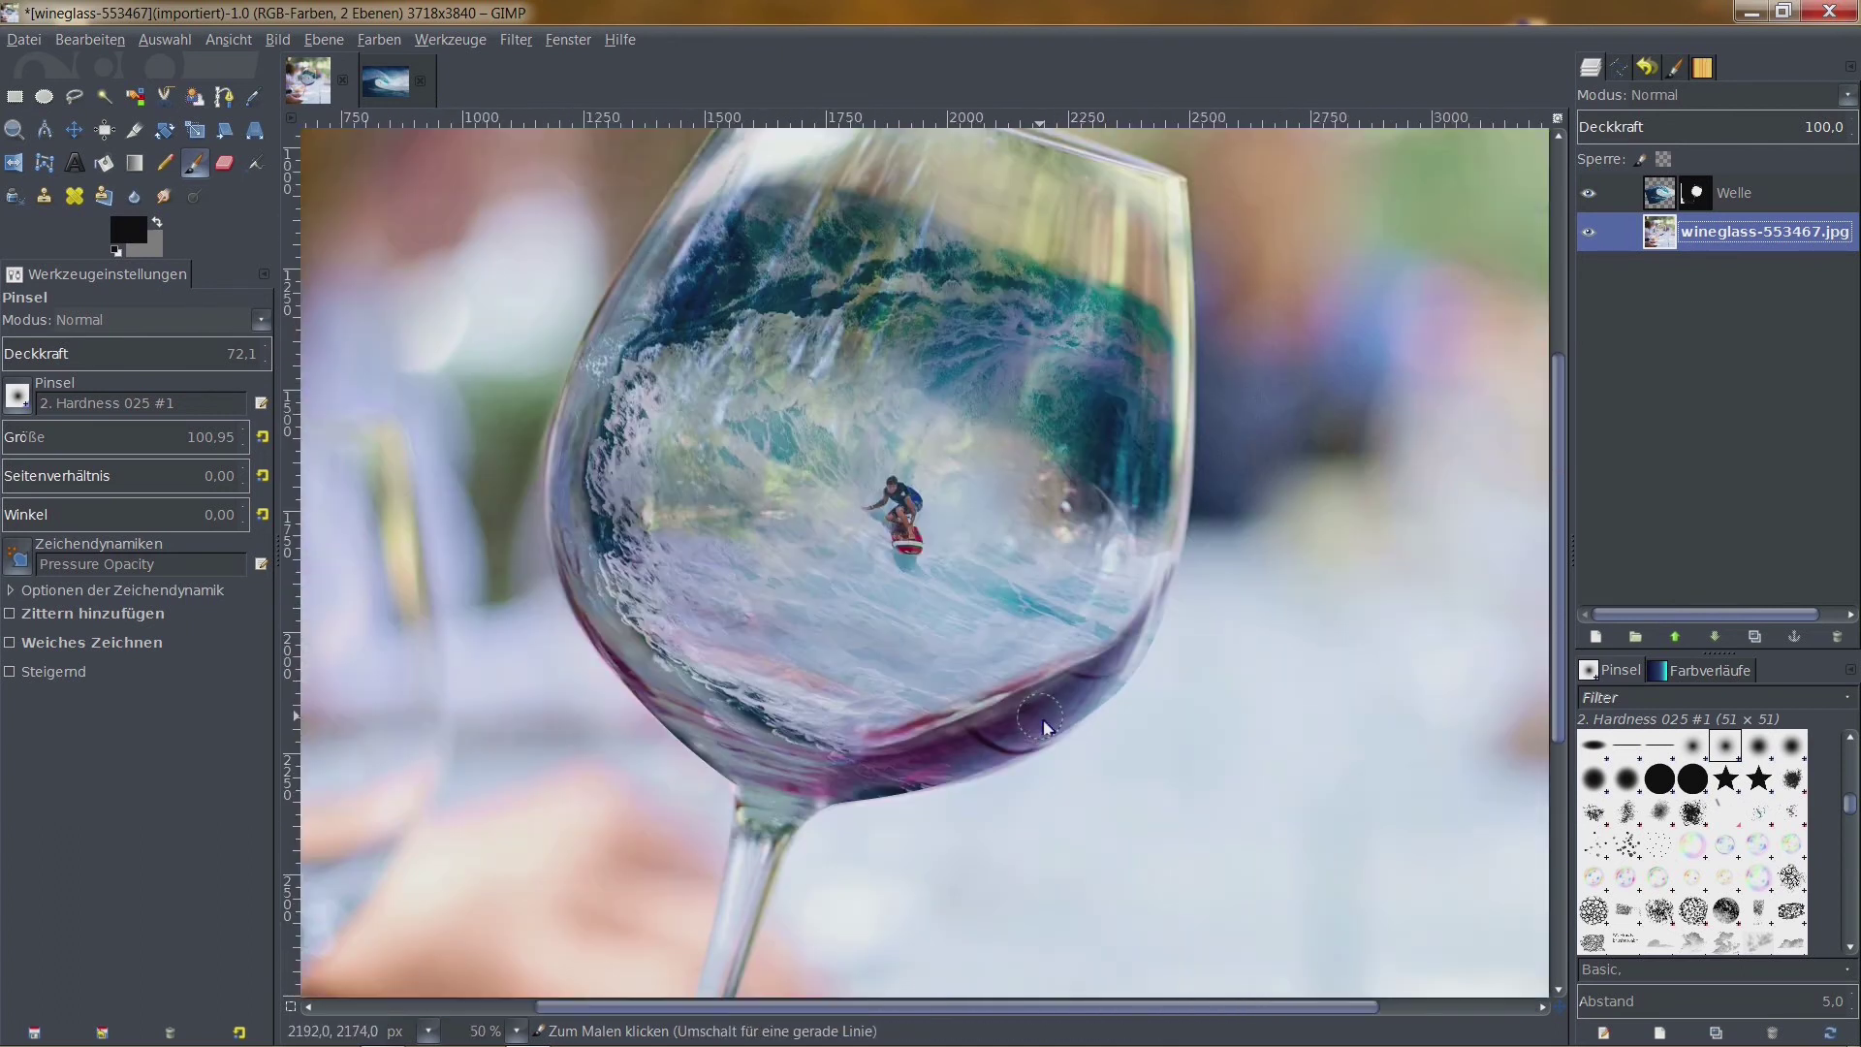
scroll(1043, 717, "down", 2, "ctrl")
scroll(1044, 722, "down", 1, "ctrl")
scroll(1066, 582, "down", 2)
scroll(1095, 436, "down", 1)
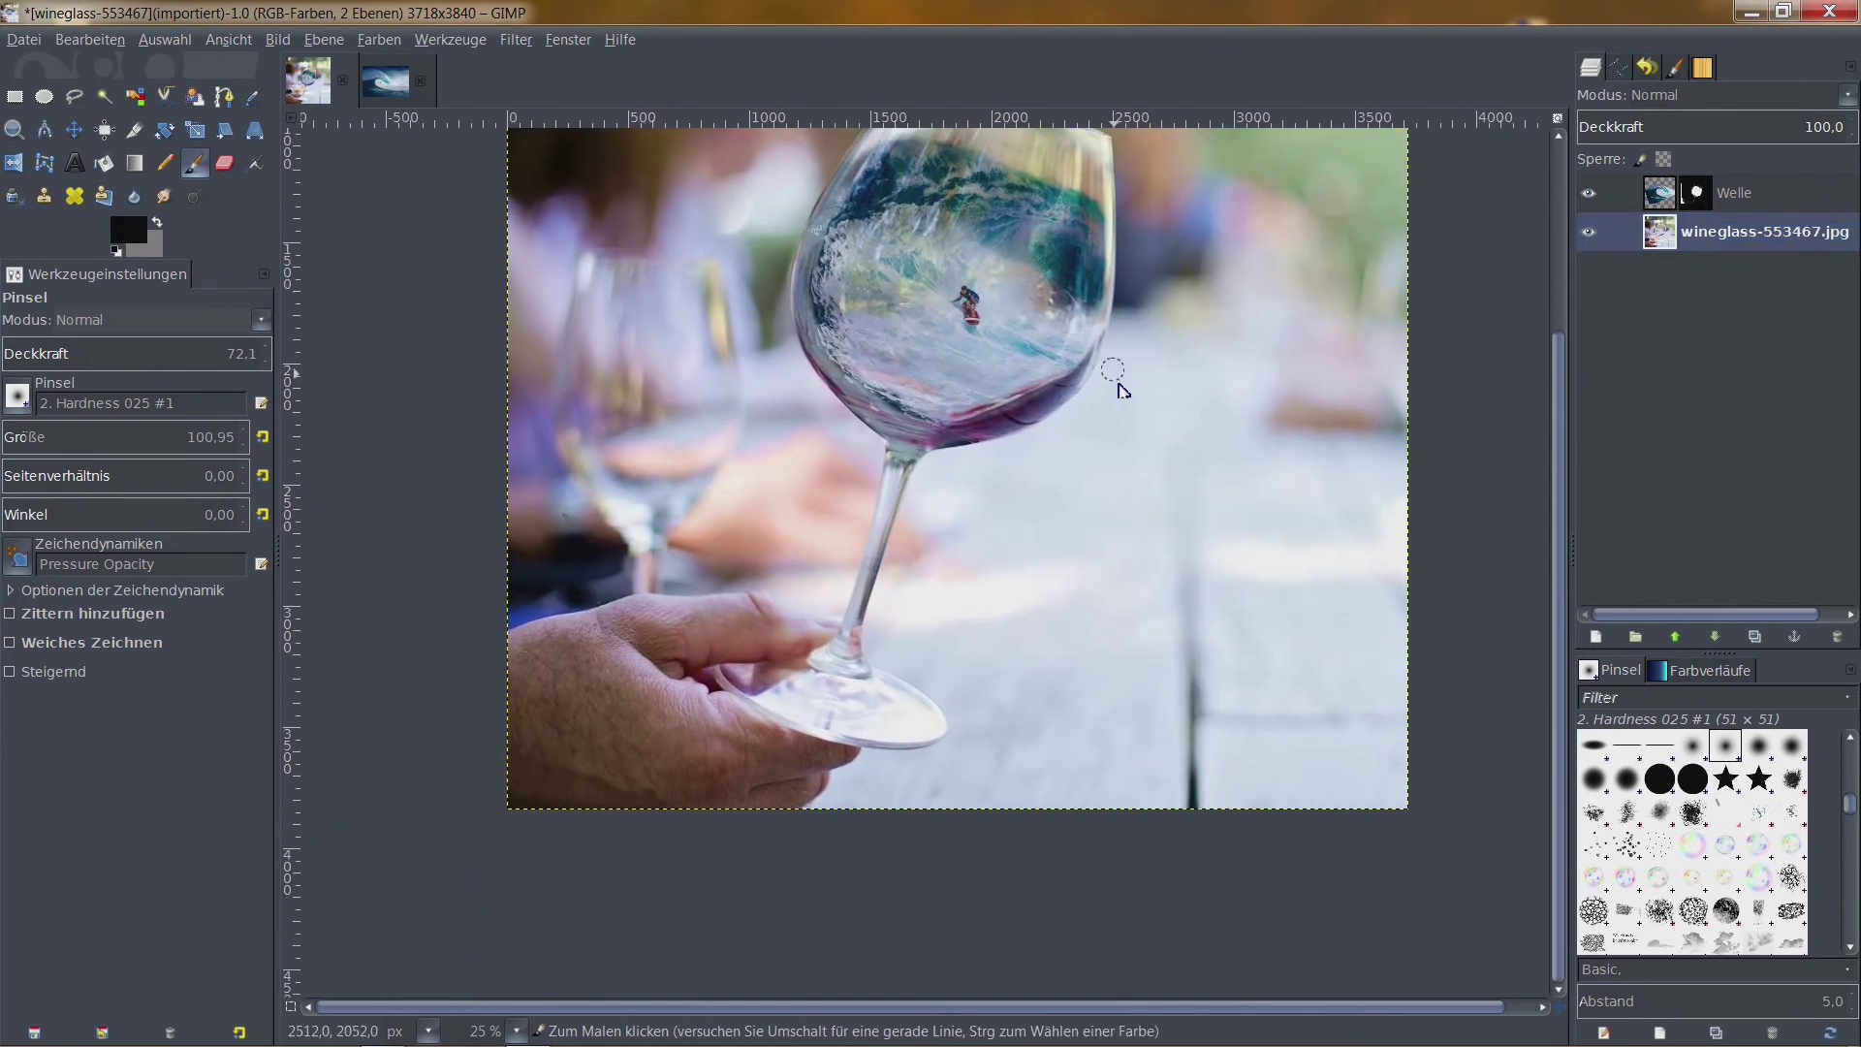
scroll(1105, 407, "up", 3, "ctrl")
scroll(1089, 452, "down", 2, "ctrl")
scroll(1089, 452, "down", 2, "ctrl")
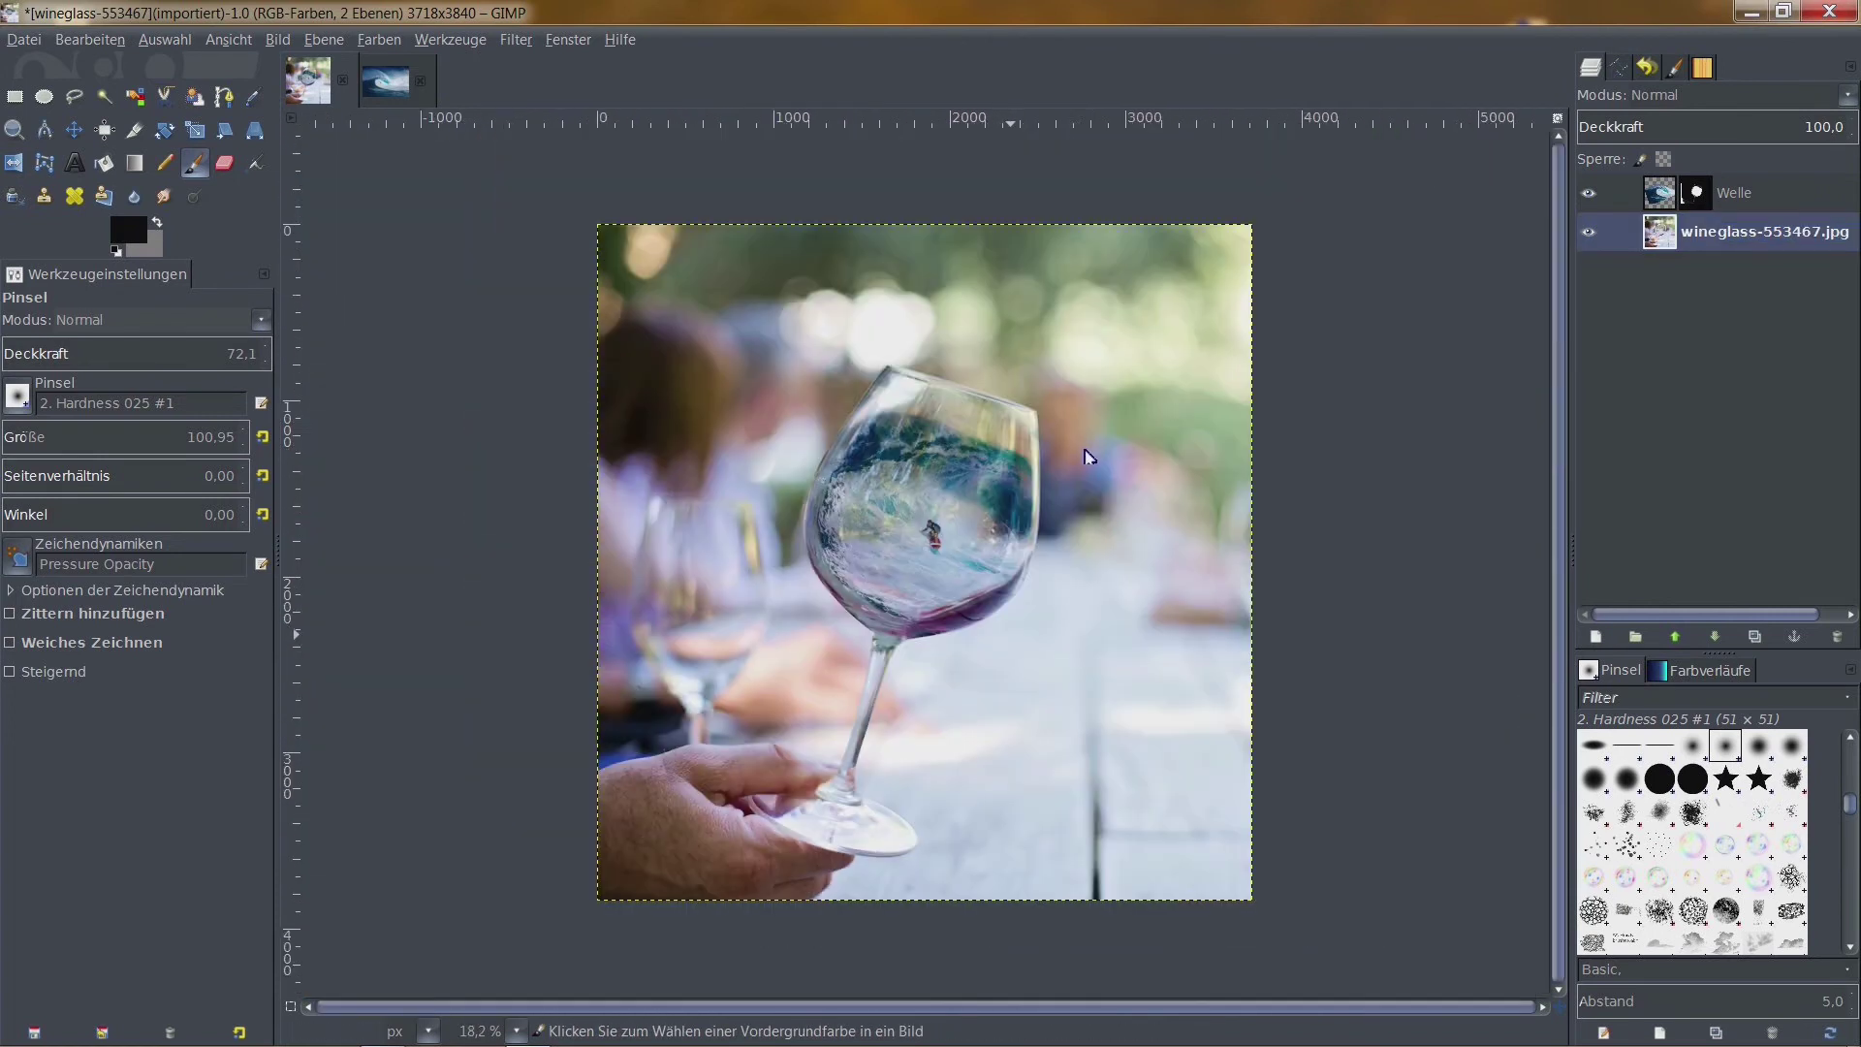
scroll(940, 542, "up", 1, "ctrl")
scroll(911, 606, "up", 1, "ctrl")
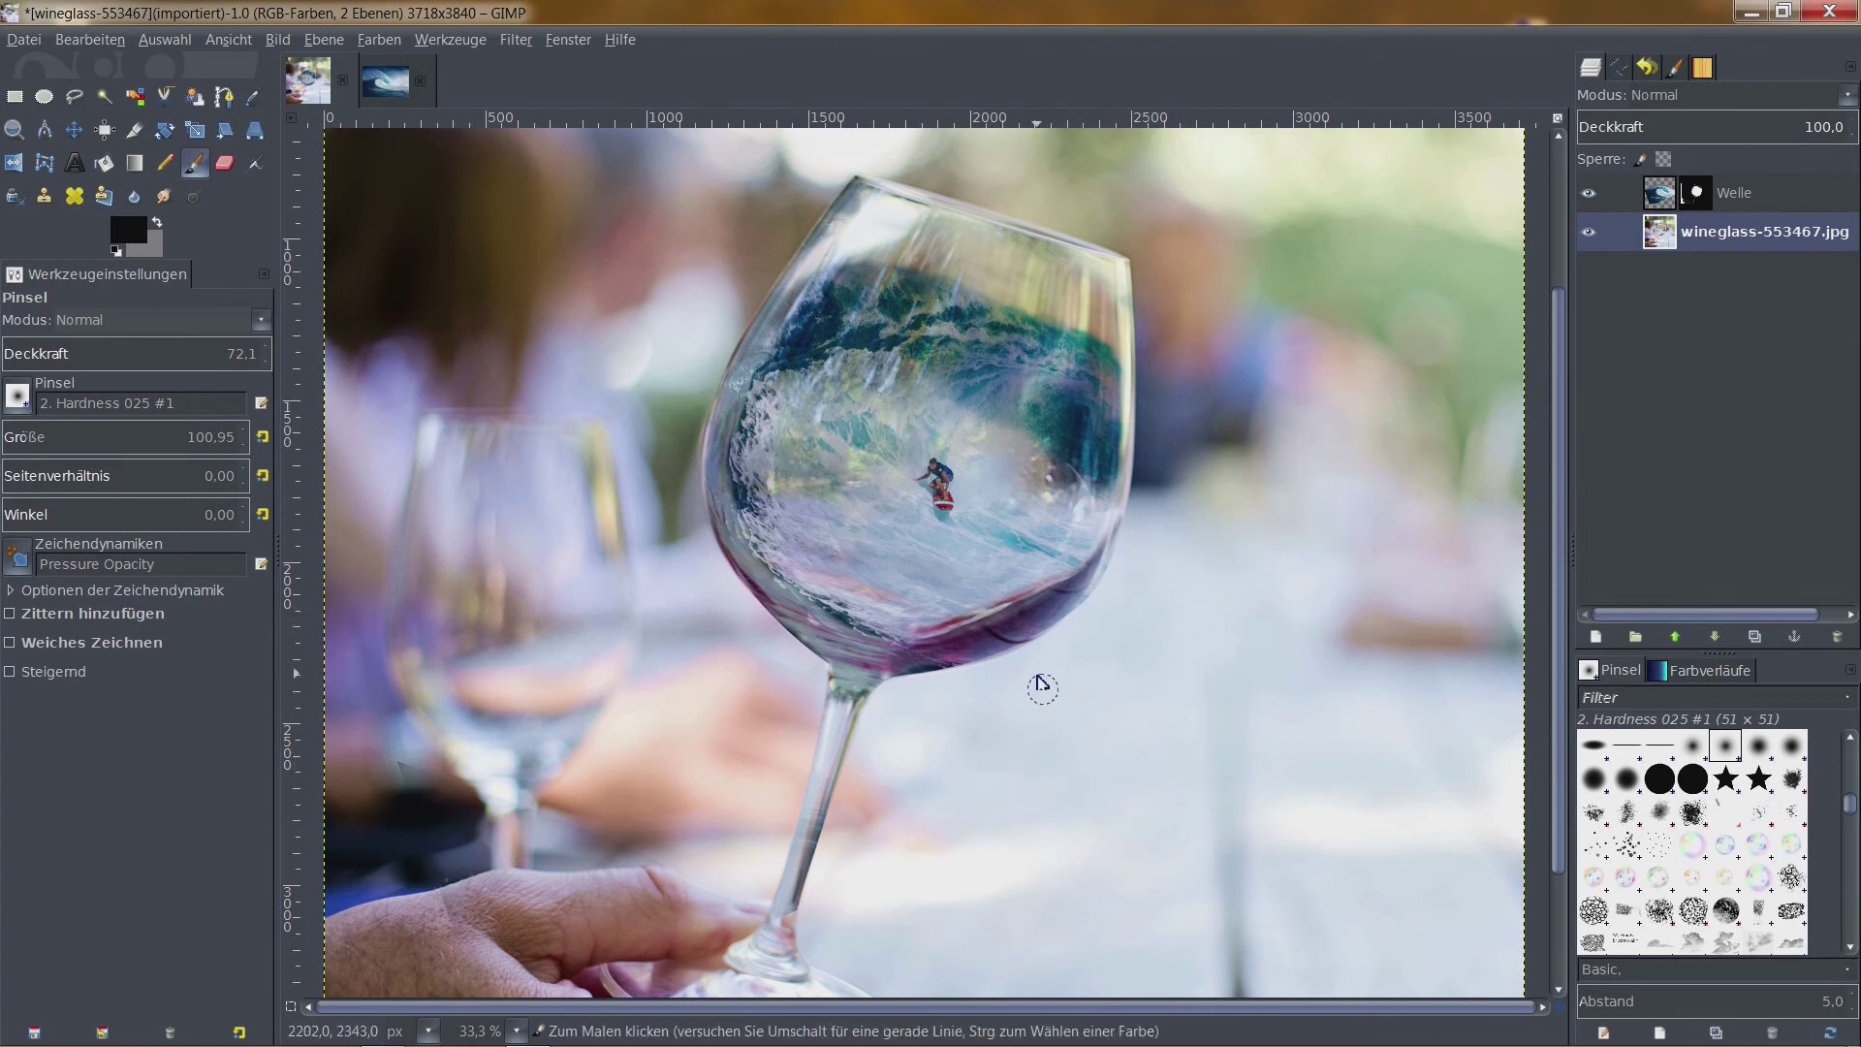
scroll(1039, 681, "up", 1, "ctrl")
scroll(1039, 682, "up", 1, "ctrl")
scroll(1039, 683, "down", 2, "ctrl")
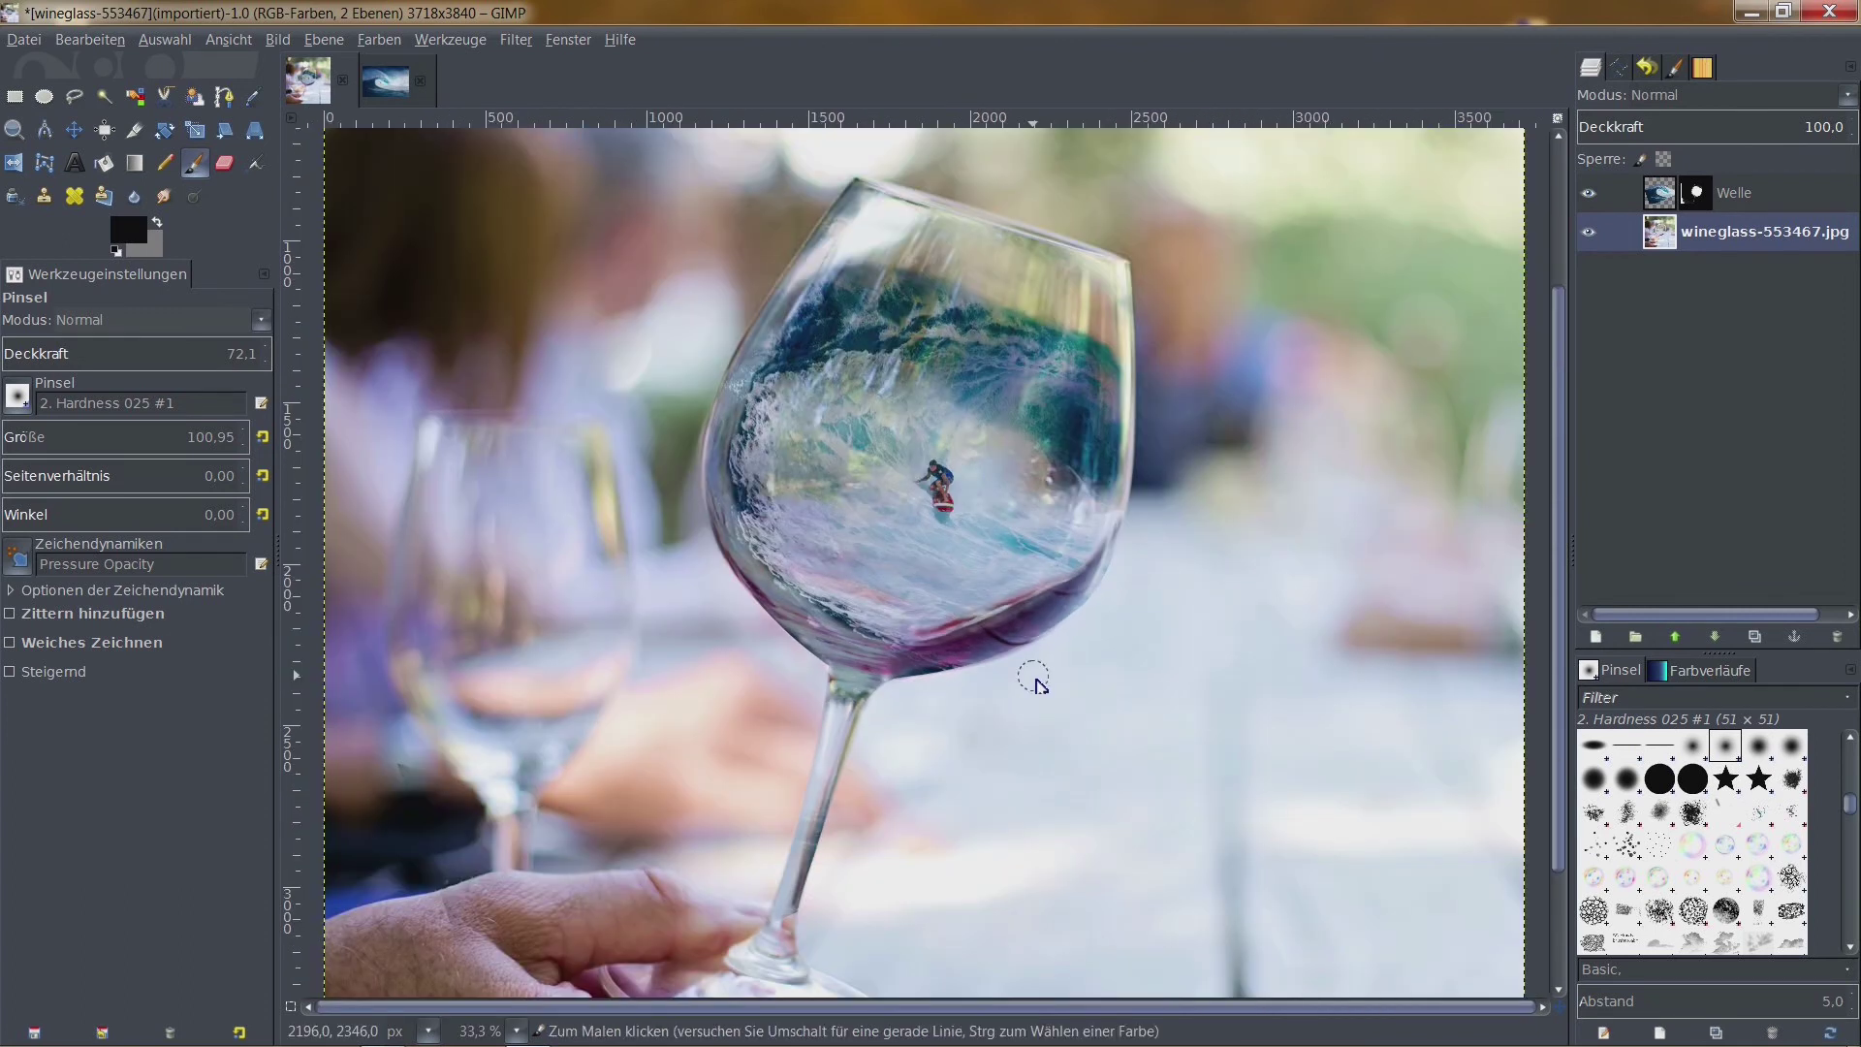
scroll(1013, 642, "down", 4, "ctrl")
scroll(1013, 643, "up", 4, "ctrl")
scroll(1017, 643, "up", 2, "ctrl")
scroll(1018, 642, "down", 3, "ctrl")
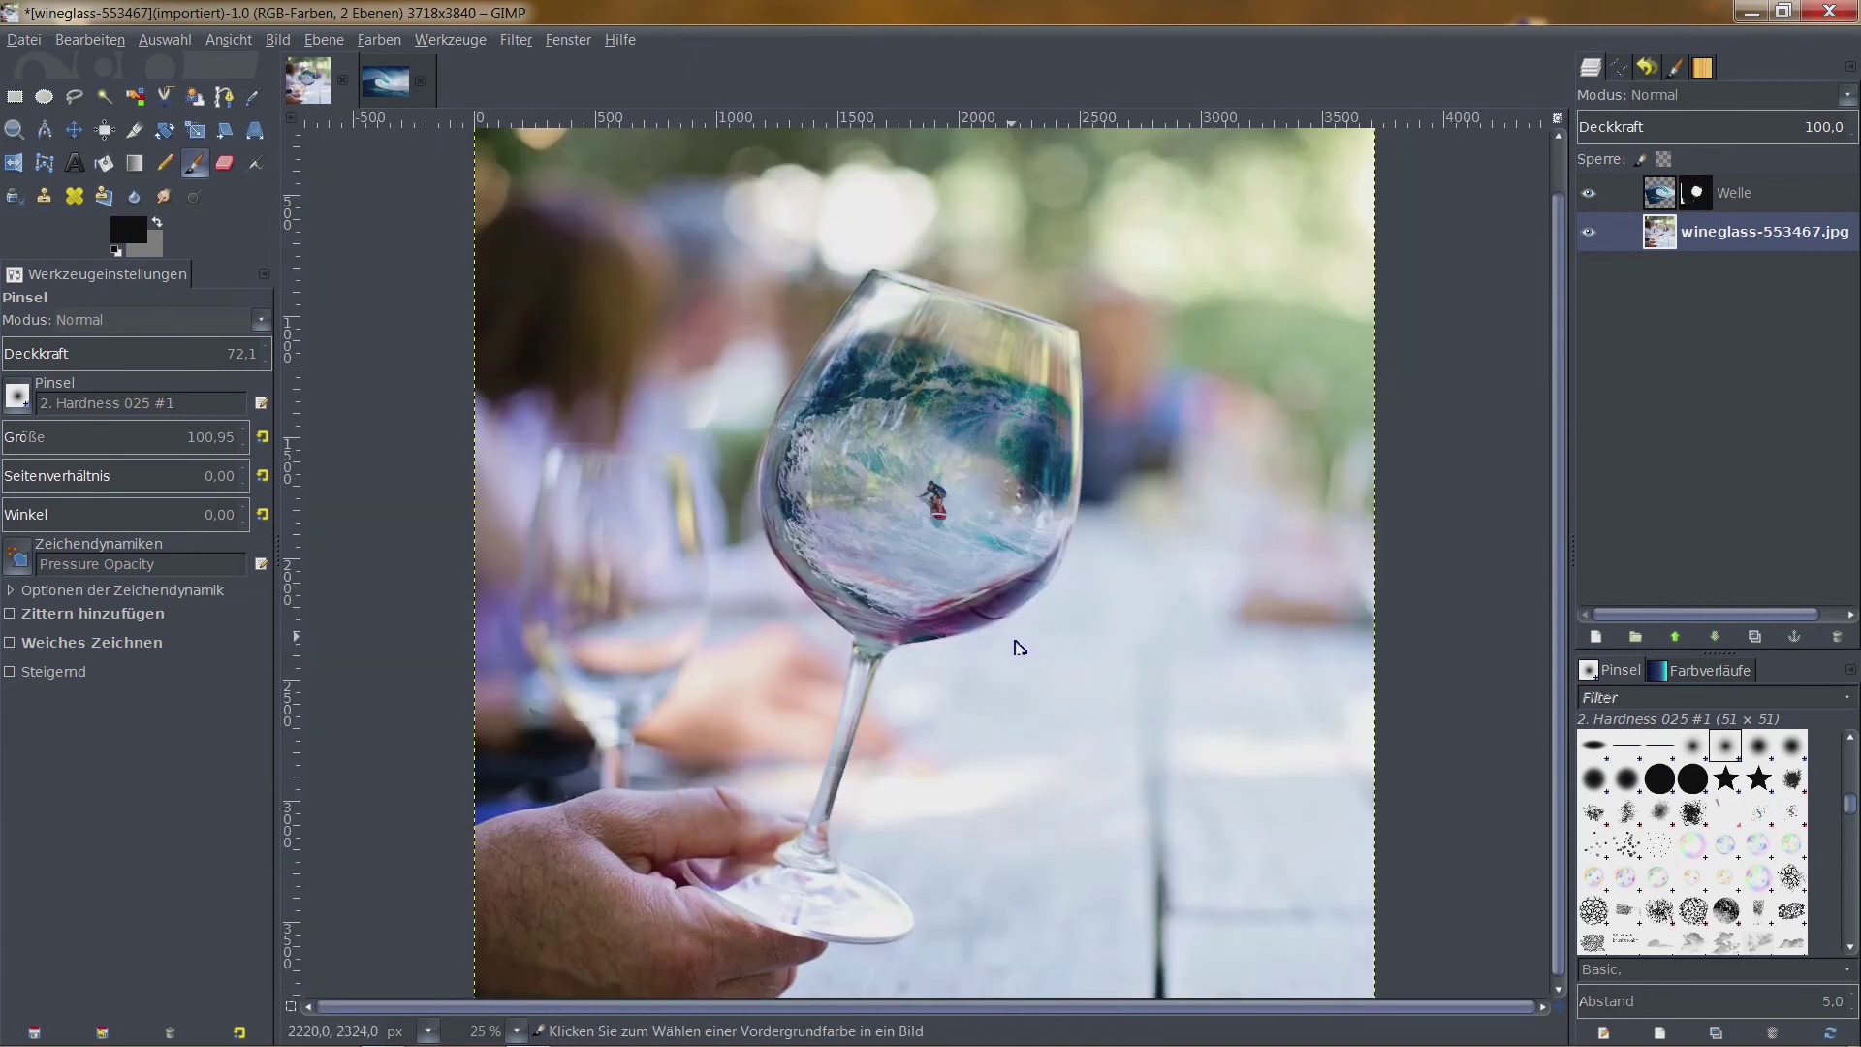
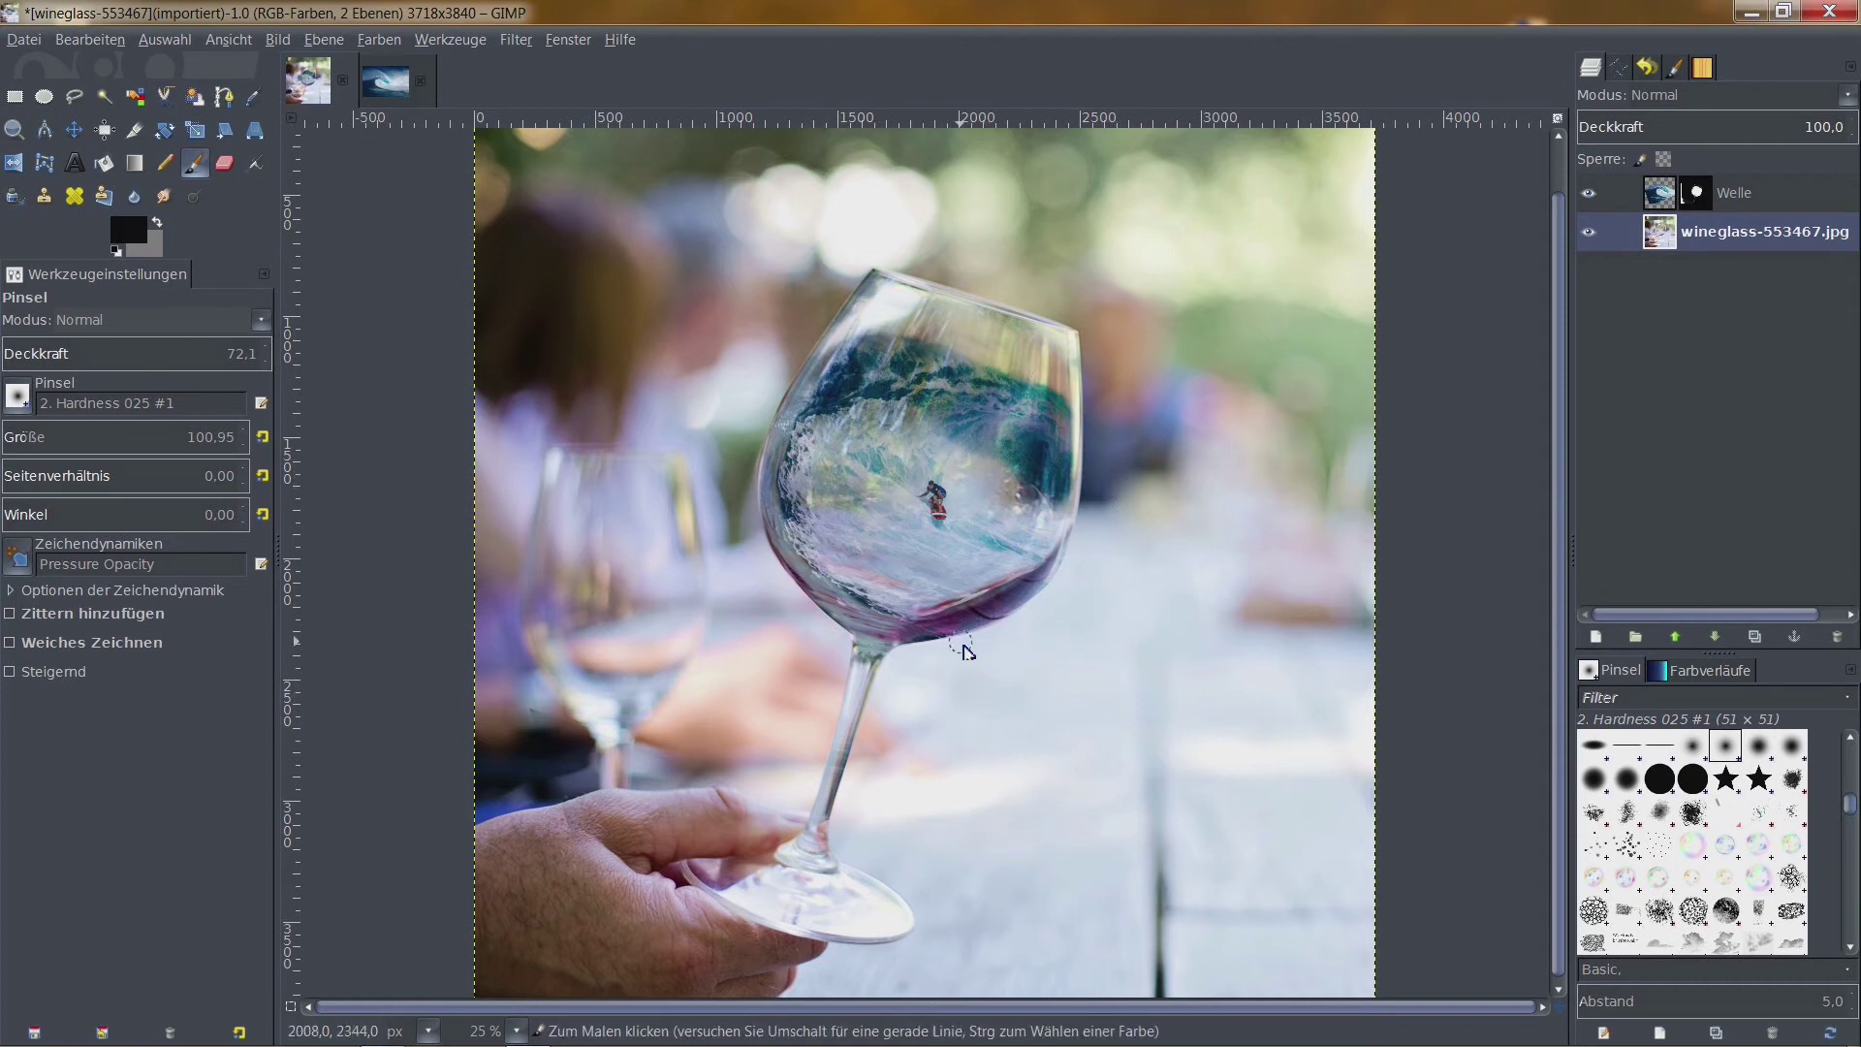
Outline the purple wine band with Free Select and target the wineglass-553467.jpg layer
scroll(974, 649, "up", 3, "ctrl")
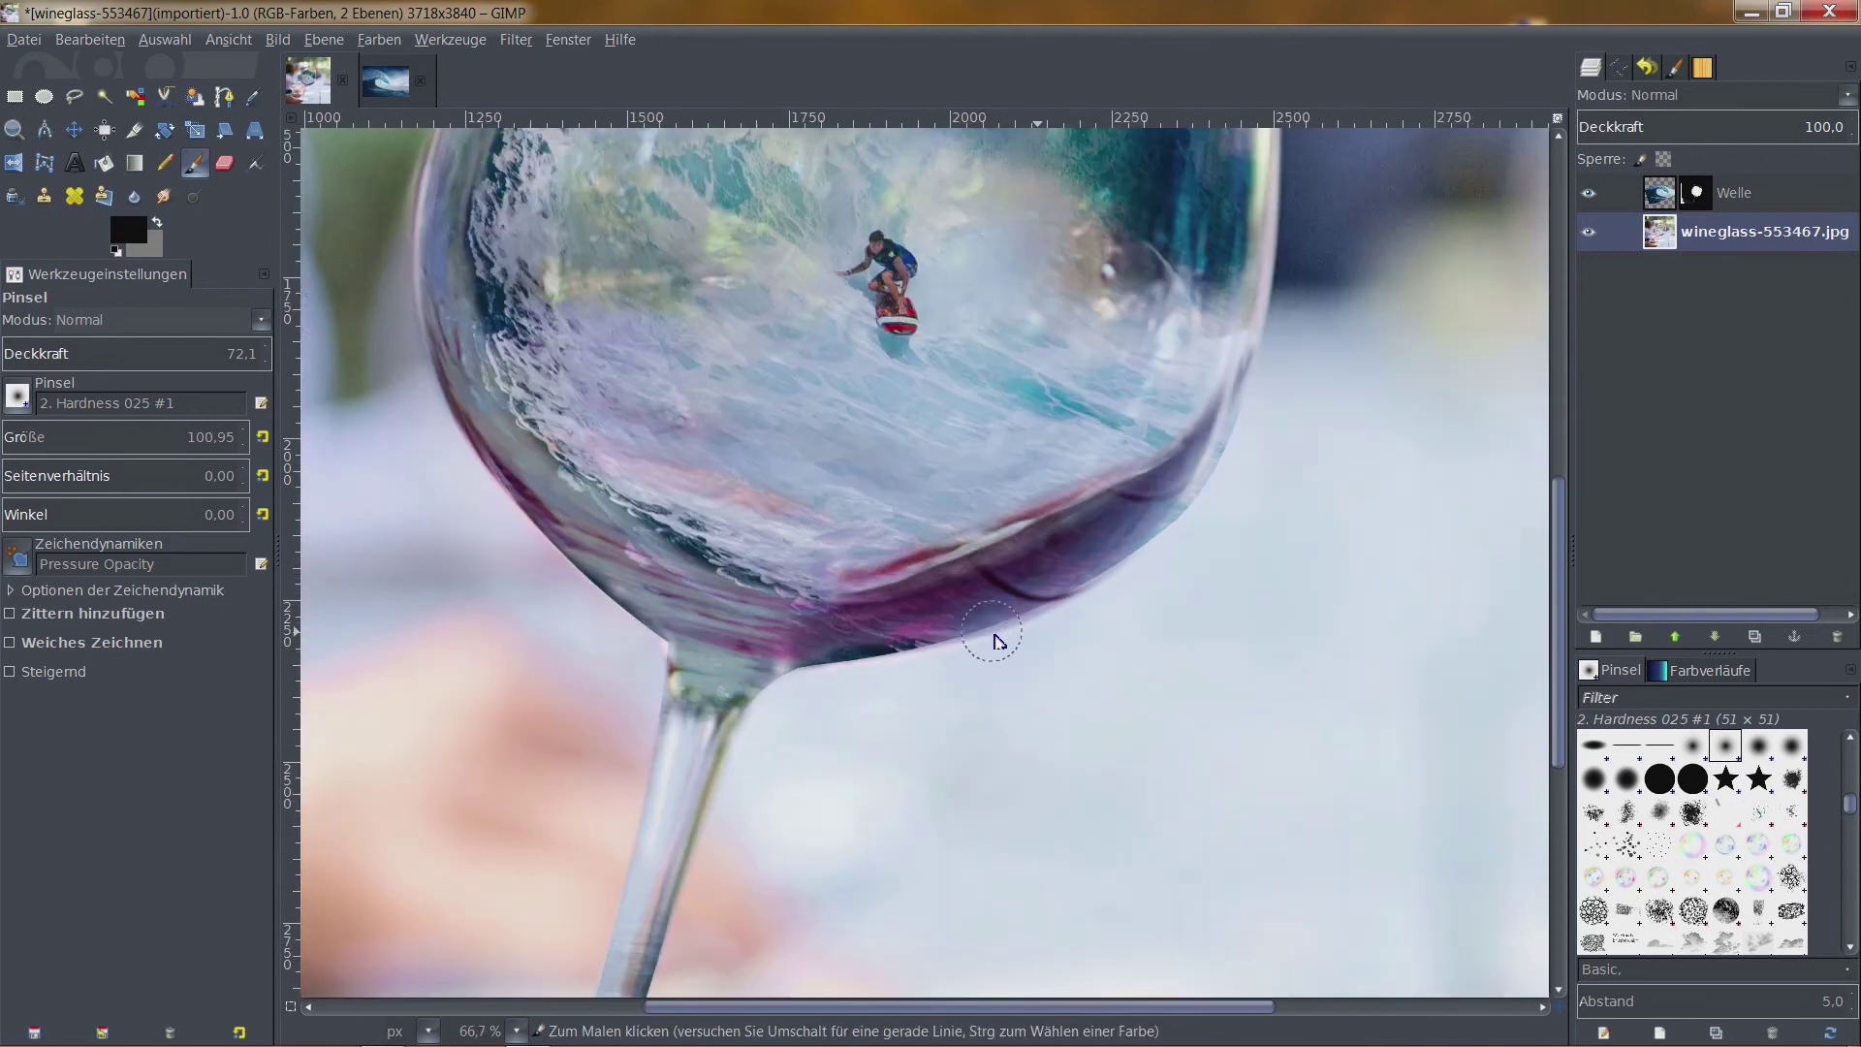
left_click(83, 103)
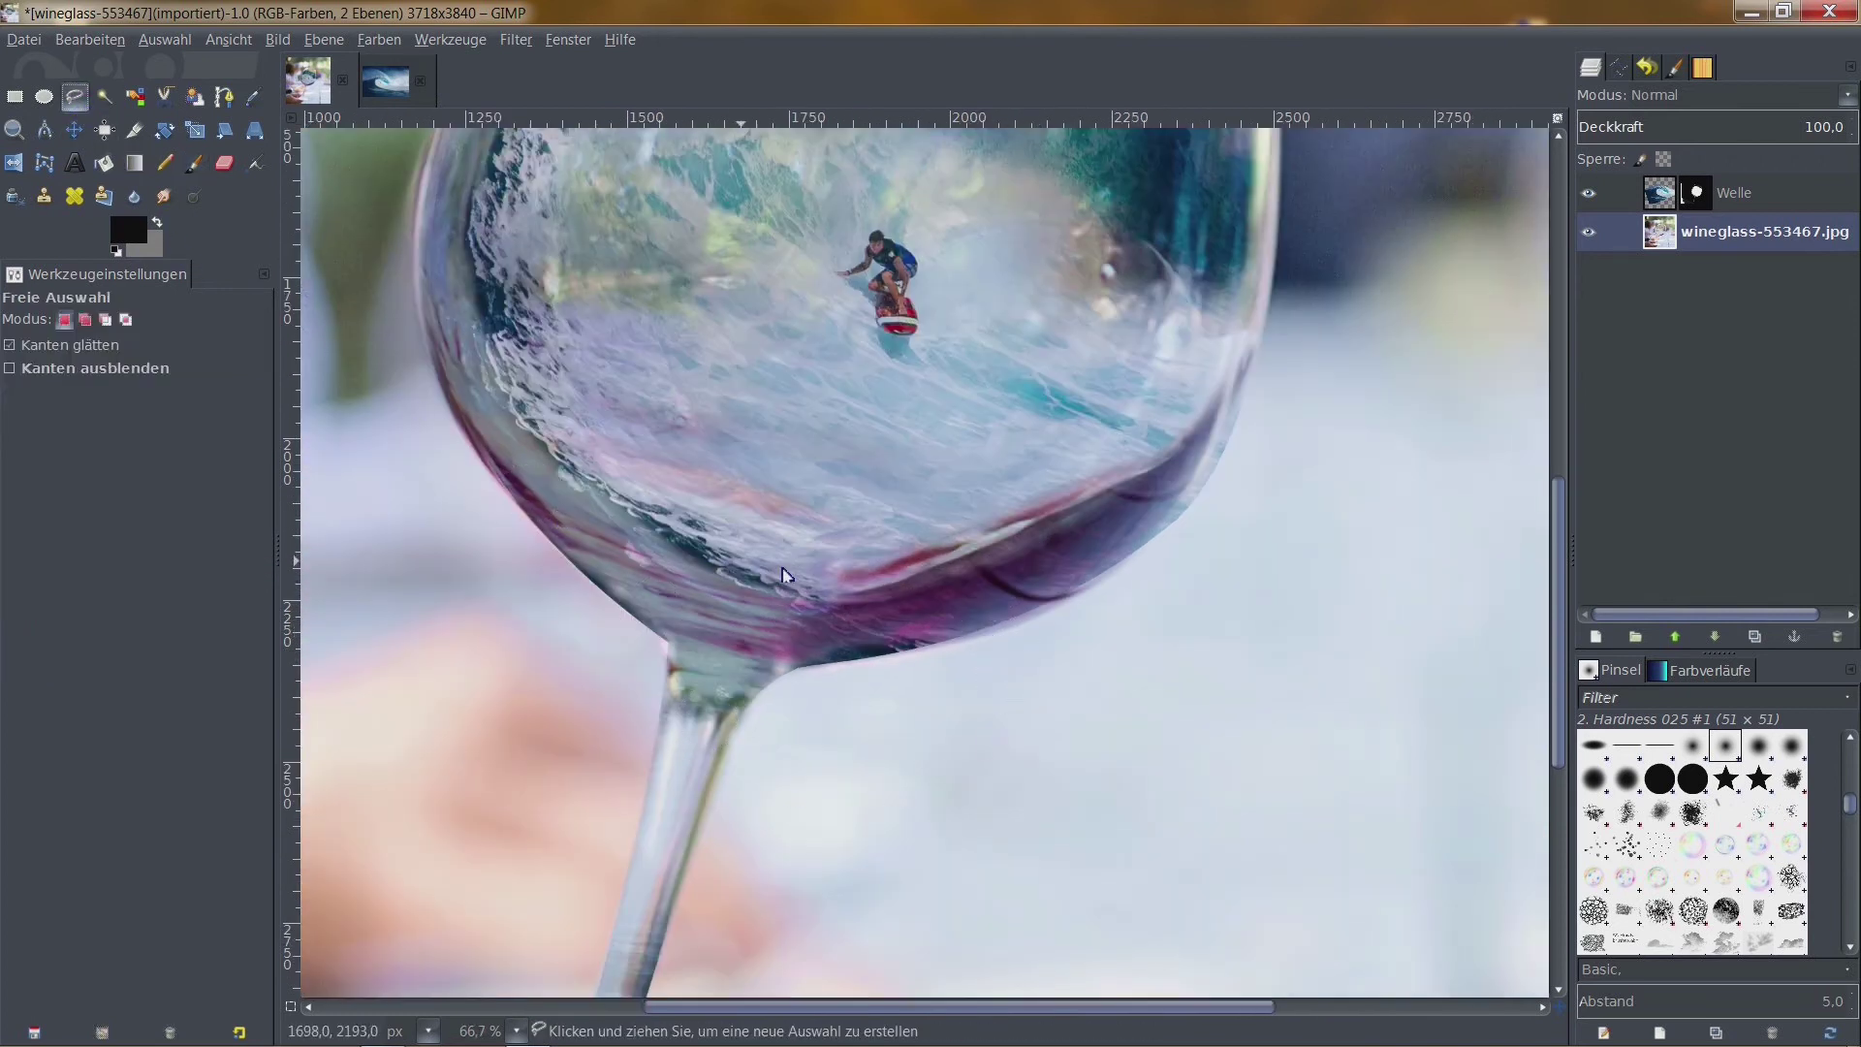
left_click(838, 588)
left_click(1171, 452)
left_click(1251, 357)
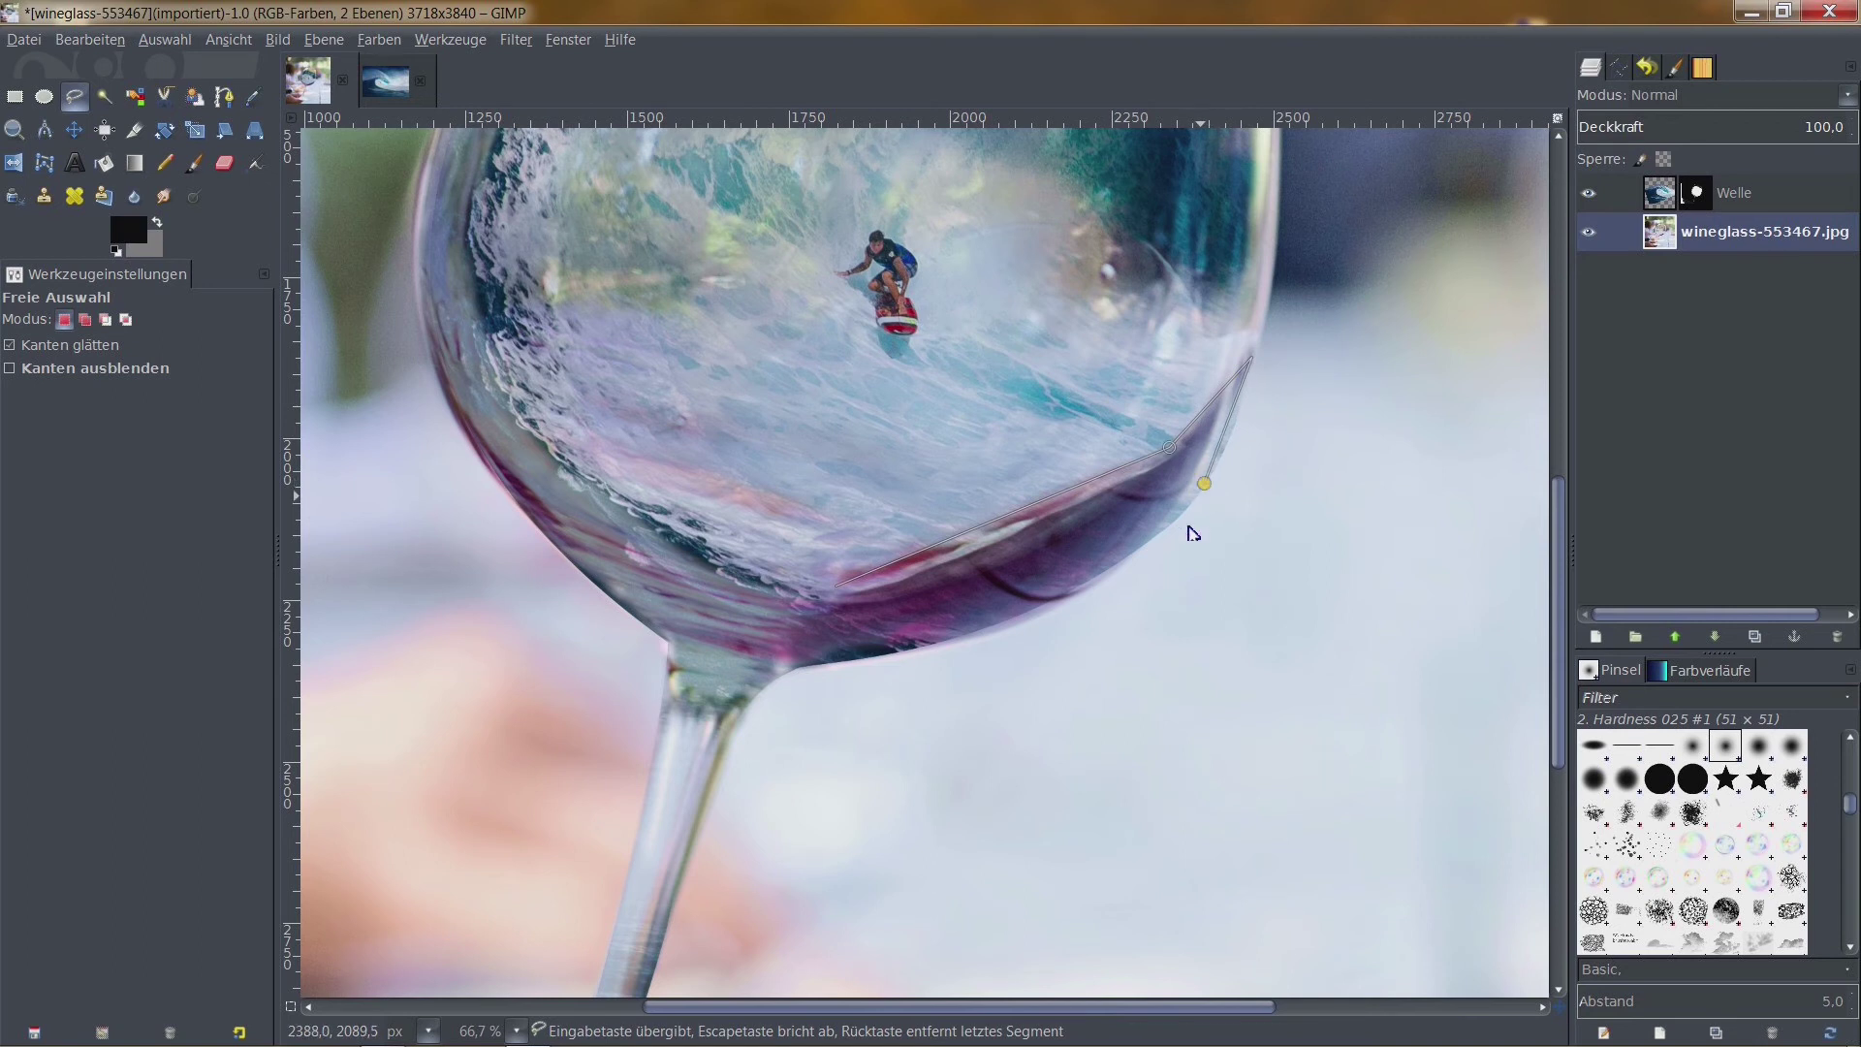
left_click(1049, 614)
left_click(406, 315)
left_click(729, 593)
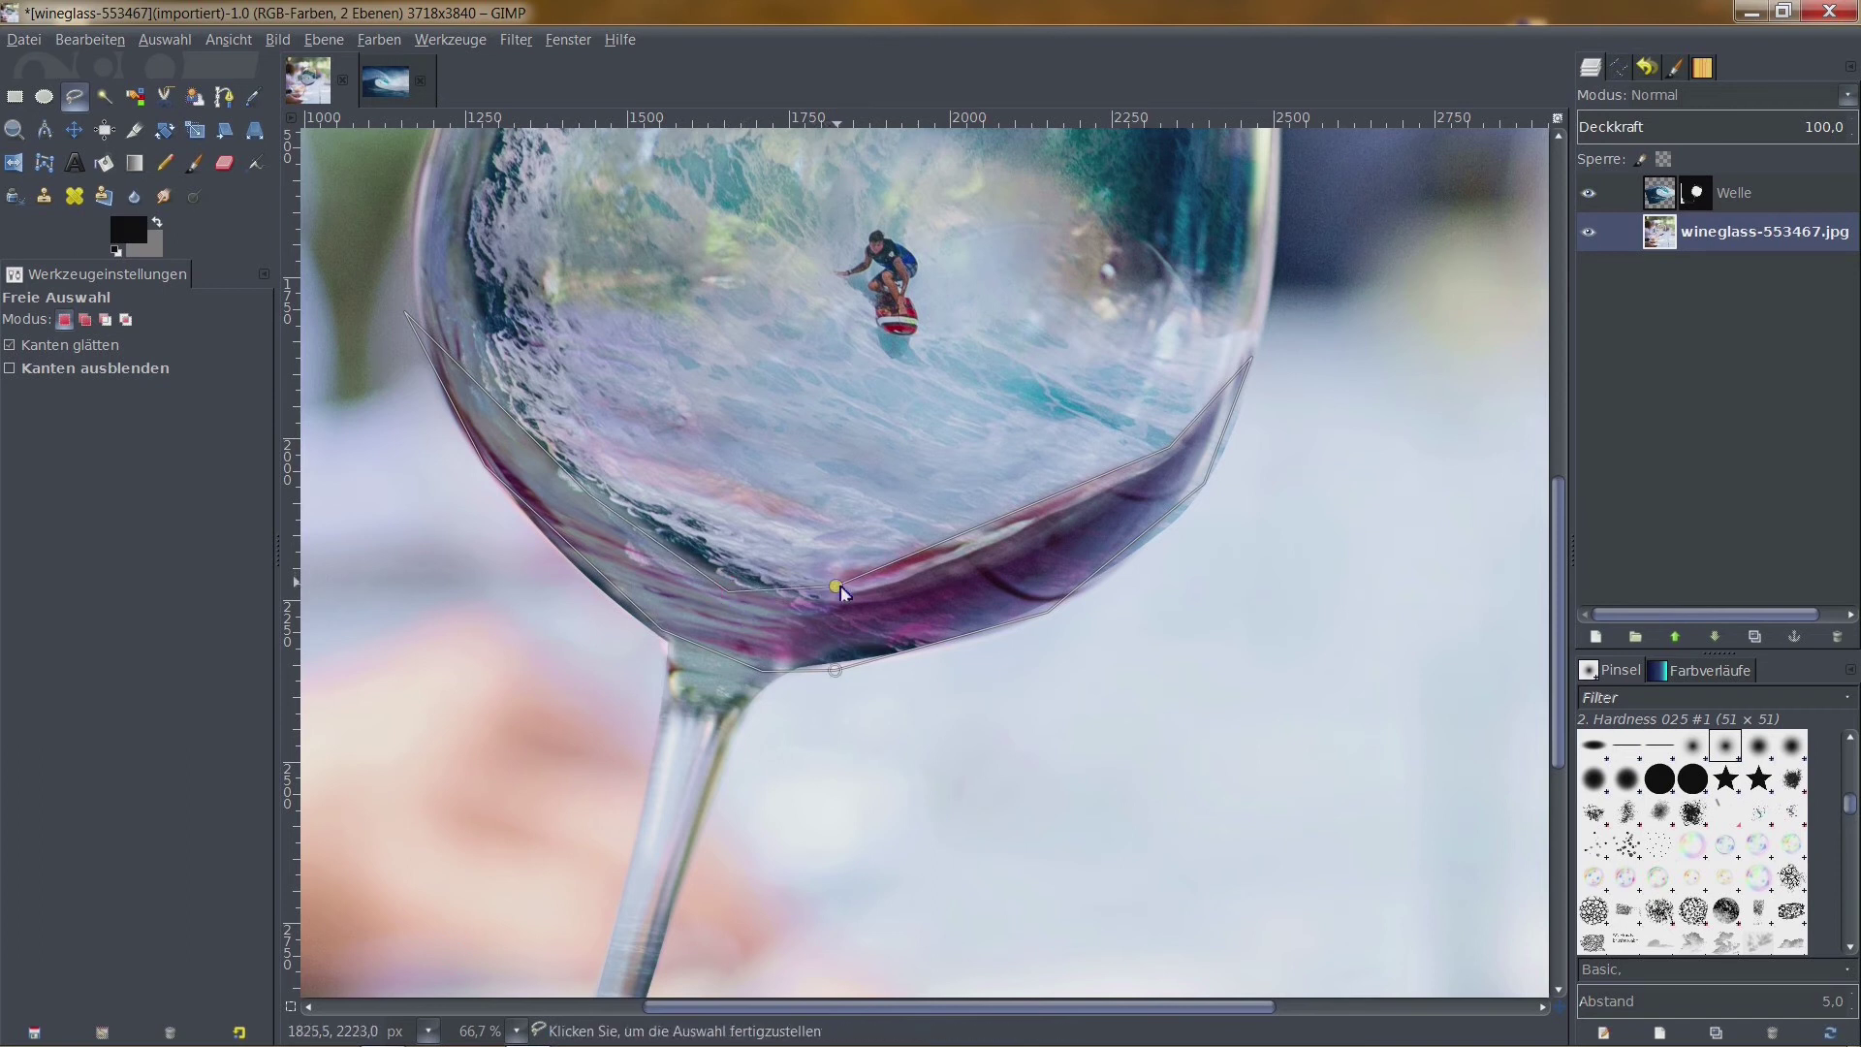
left_click(836, 587)
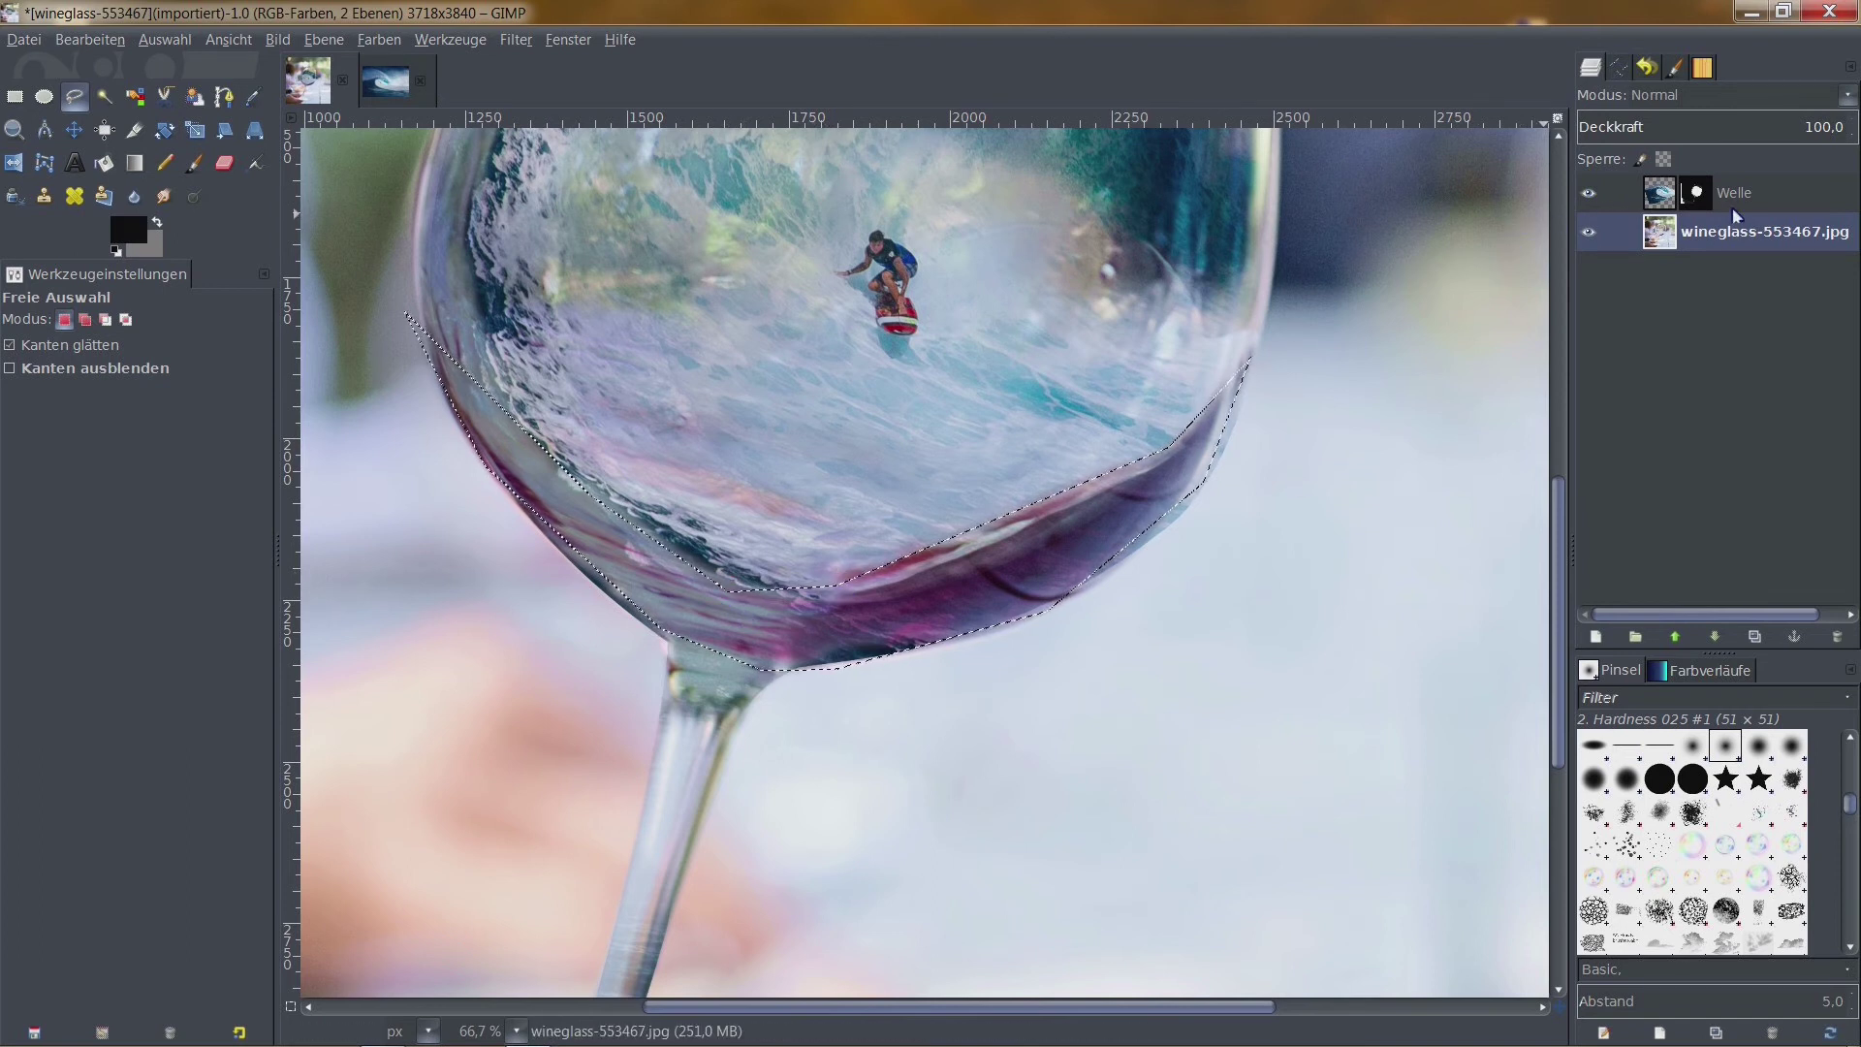
left_click(1750, 232)
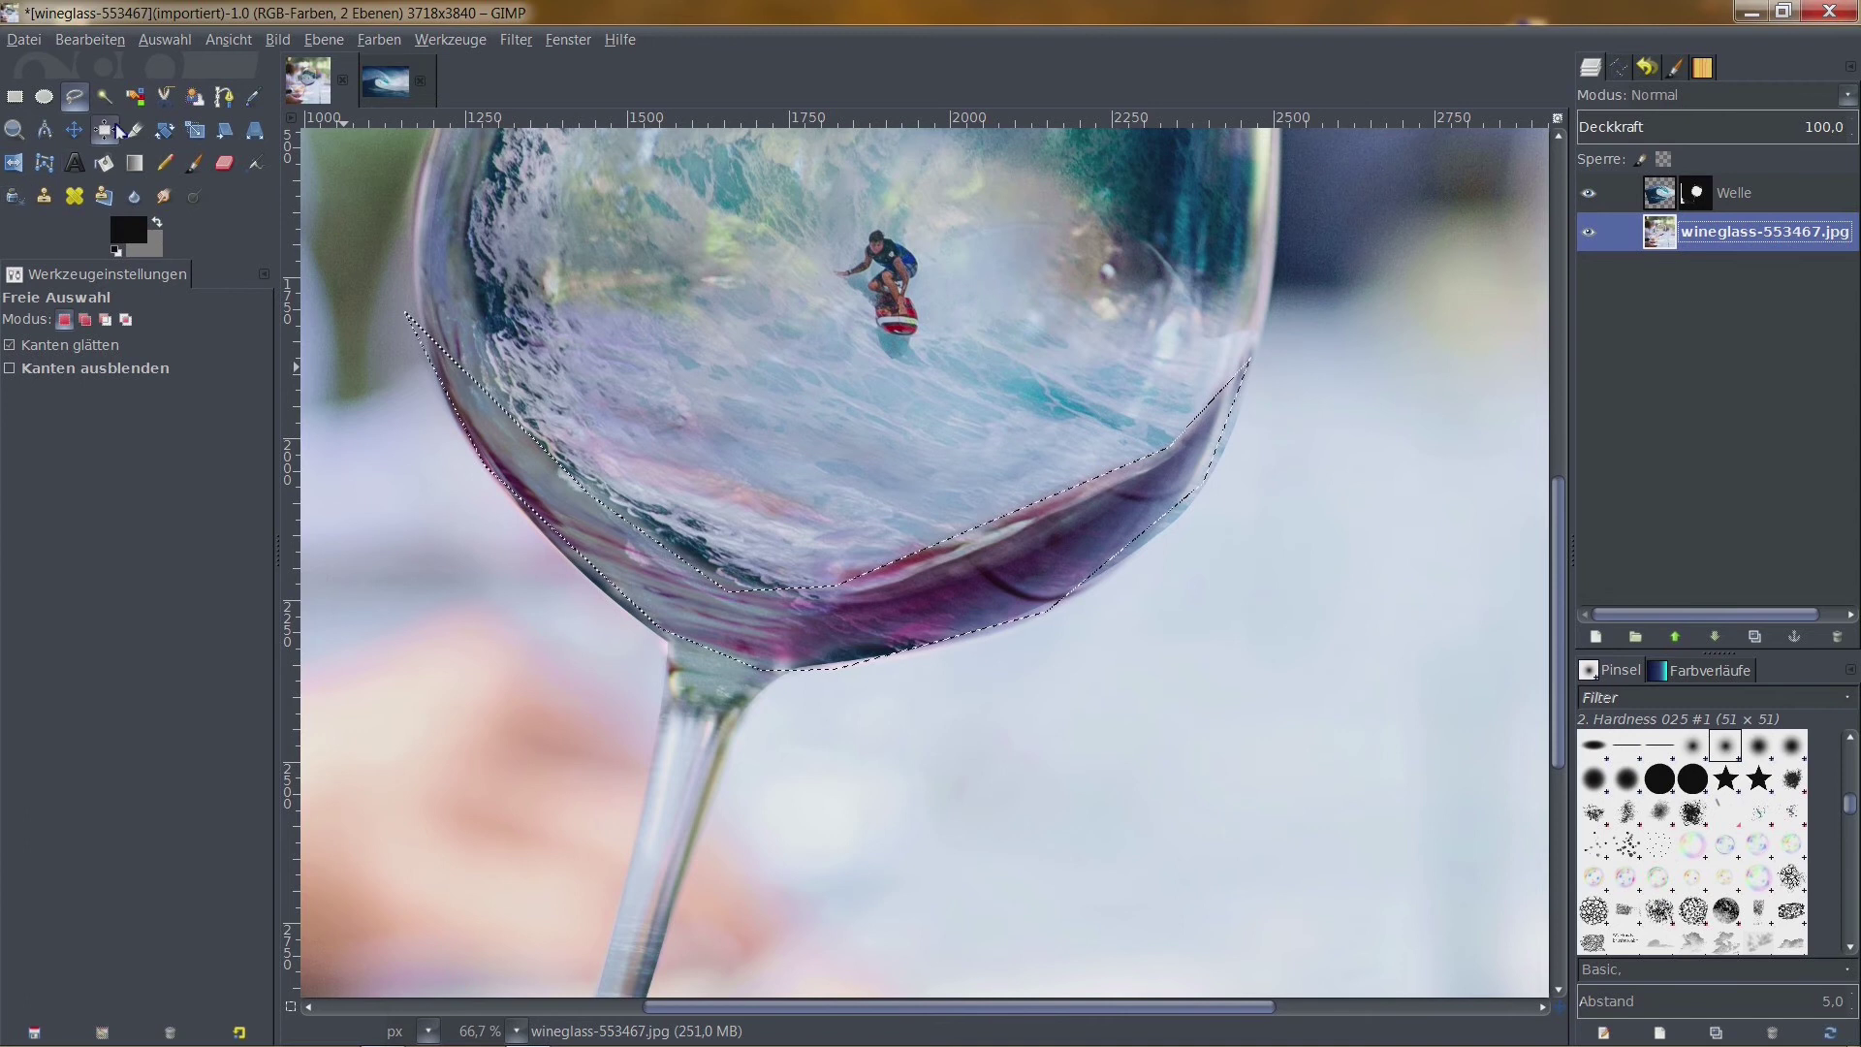
Colorize the selected wine with hue 196, saturation 36 and lightness 16
left_click(384, 46)
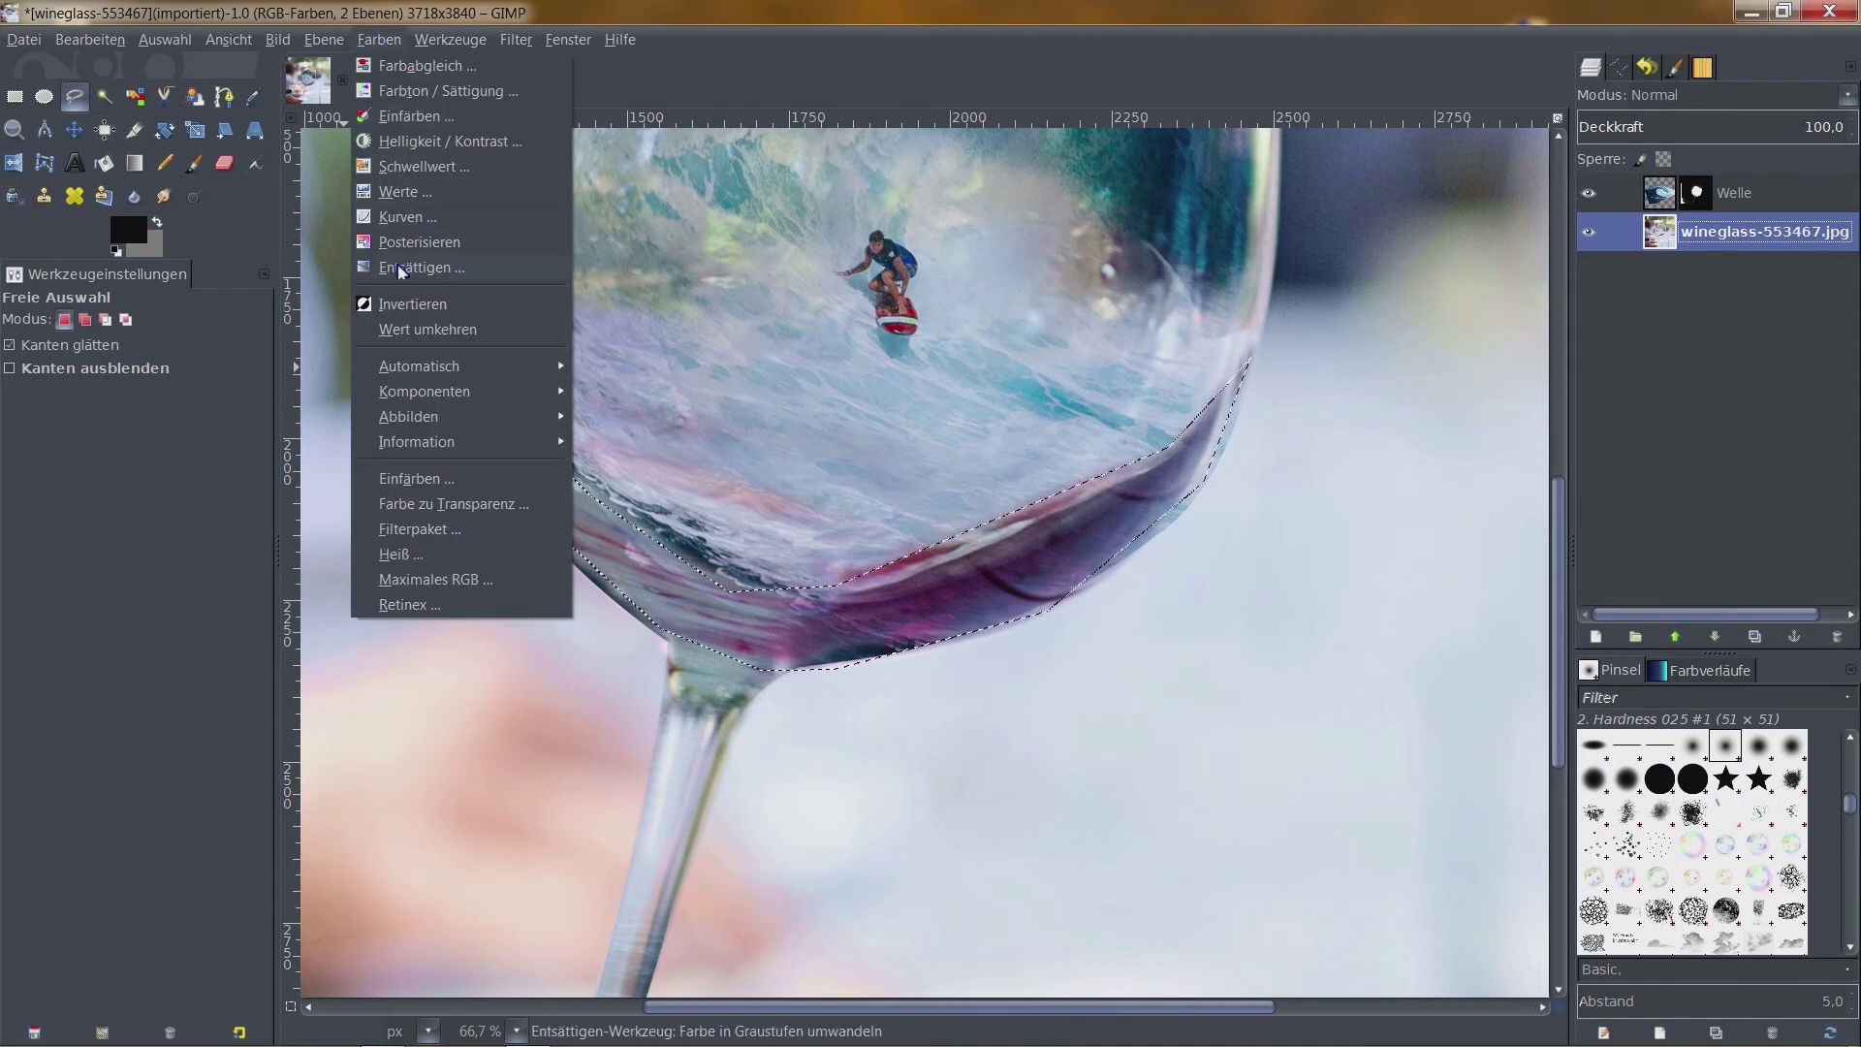
left_click(420, 116)
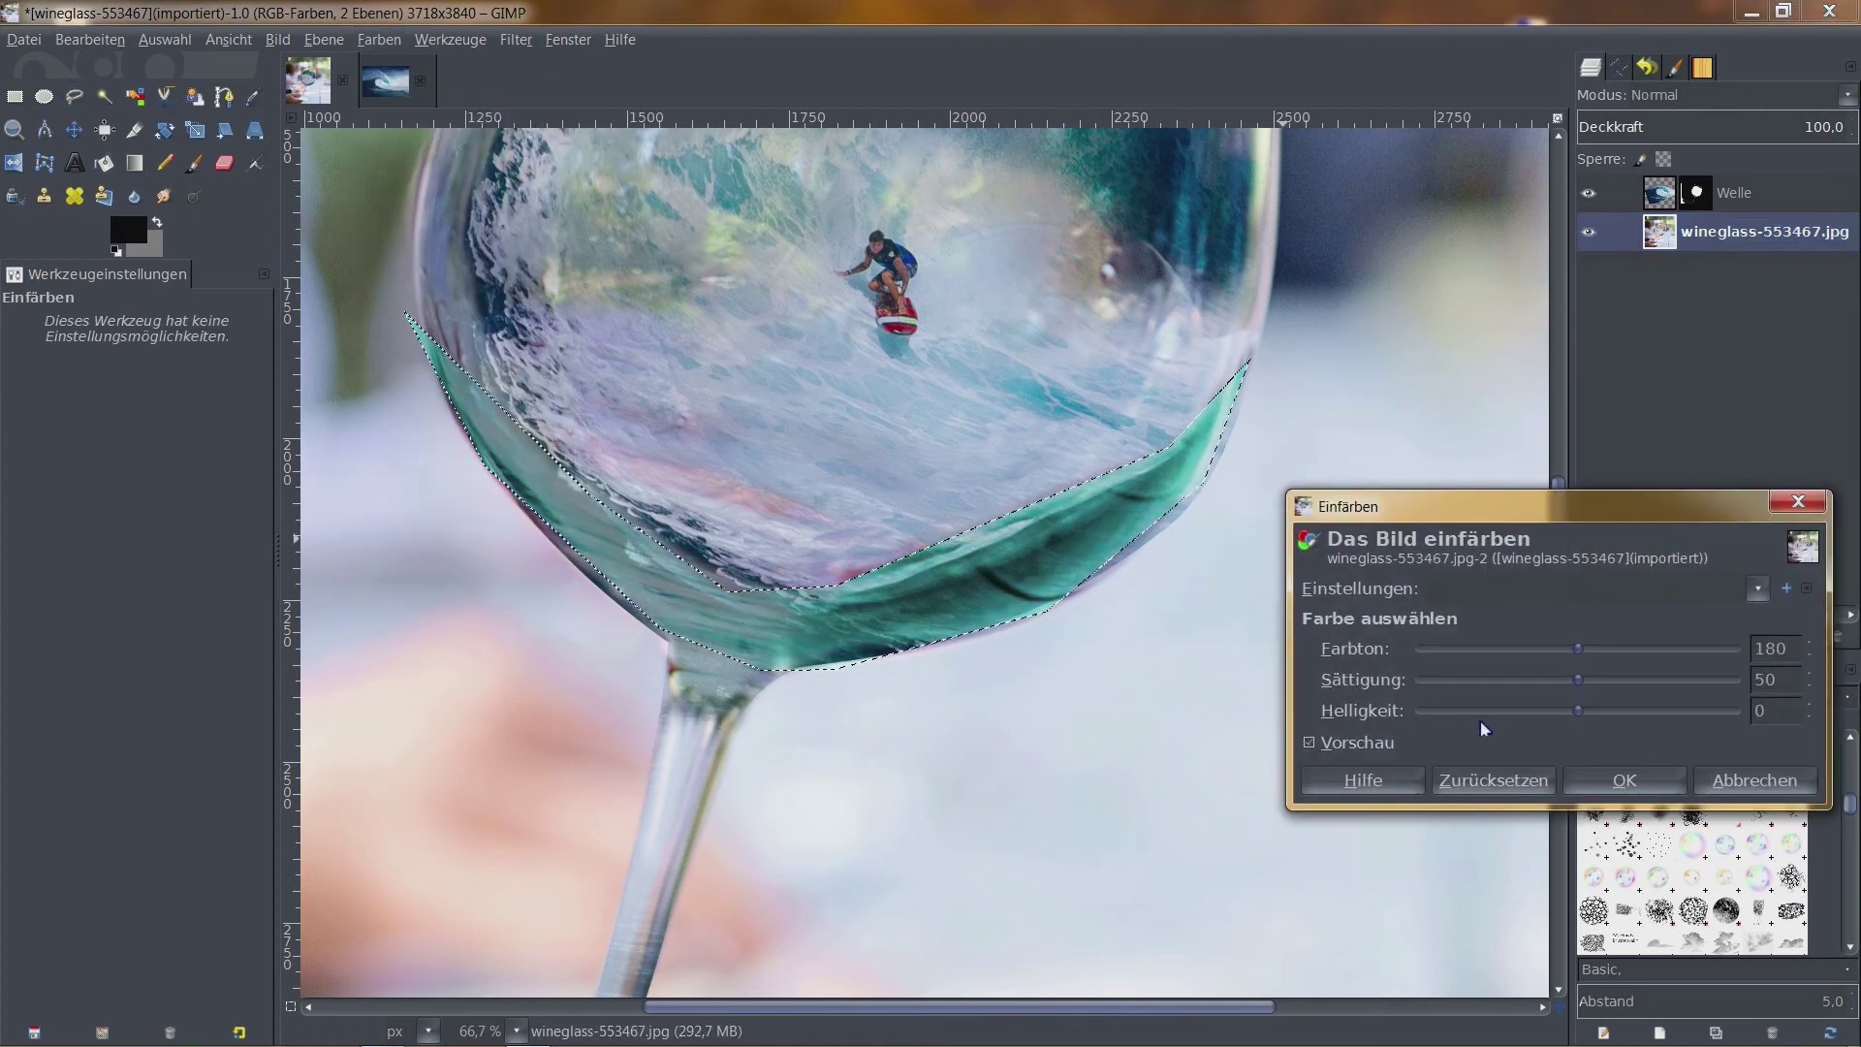
mouse_move(1583, 651)
left_mouse_down()
mouse_move(1560, 651)
mouse_move(1597, 649)
left_mouse_up()
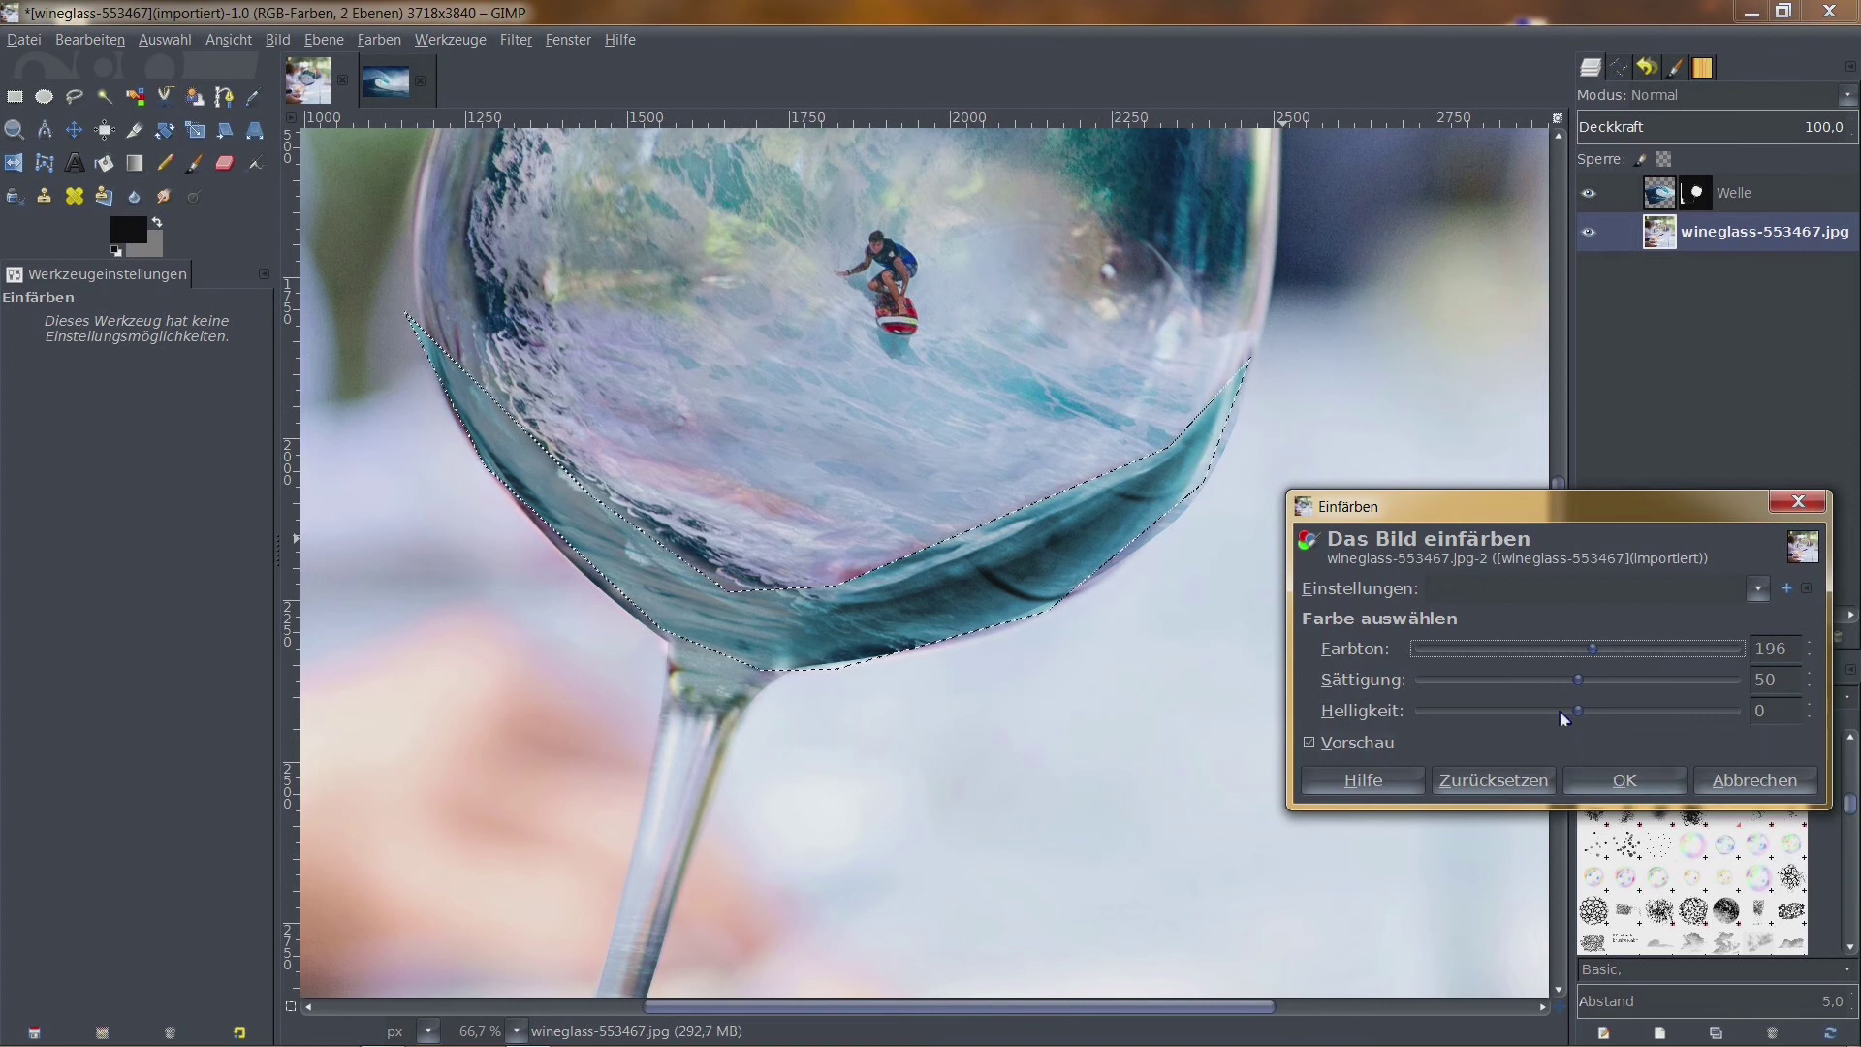
left_click_drag(1579, 680, 1554, 680)
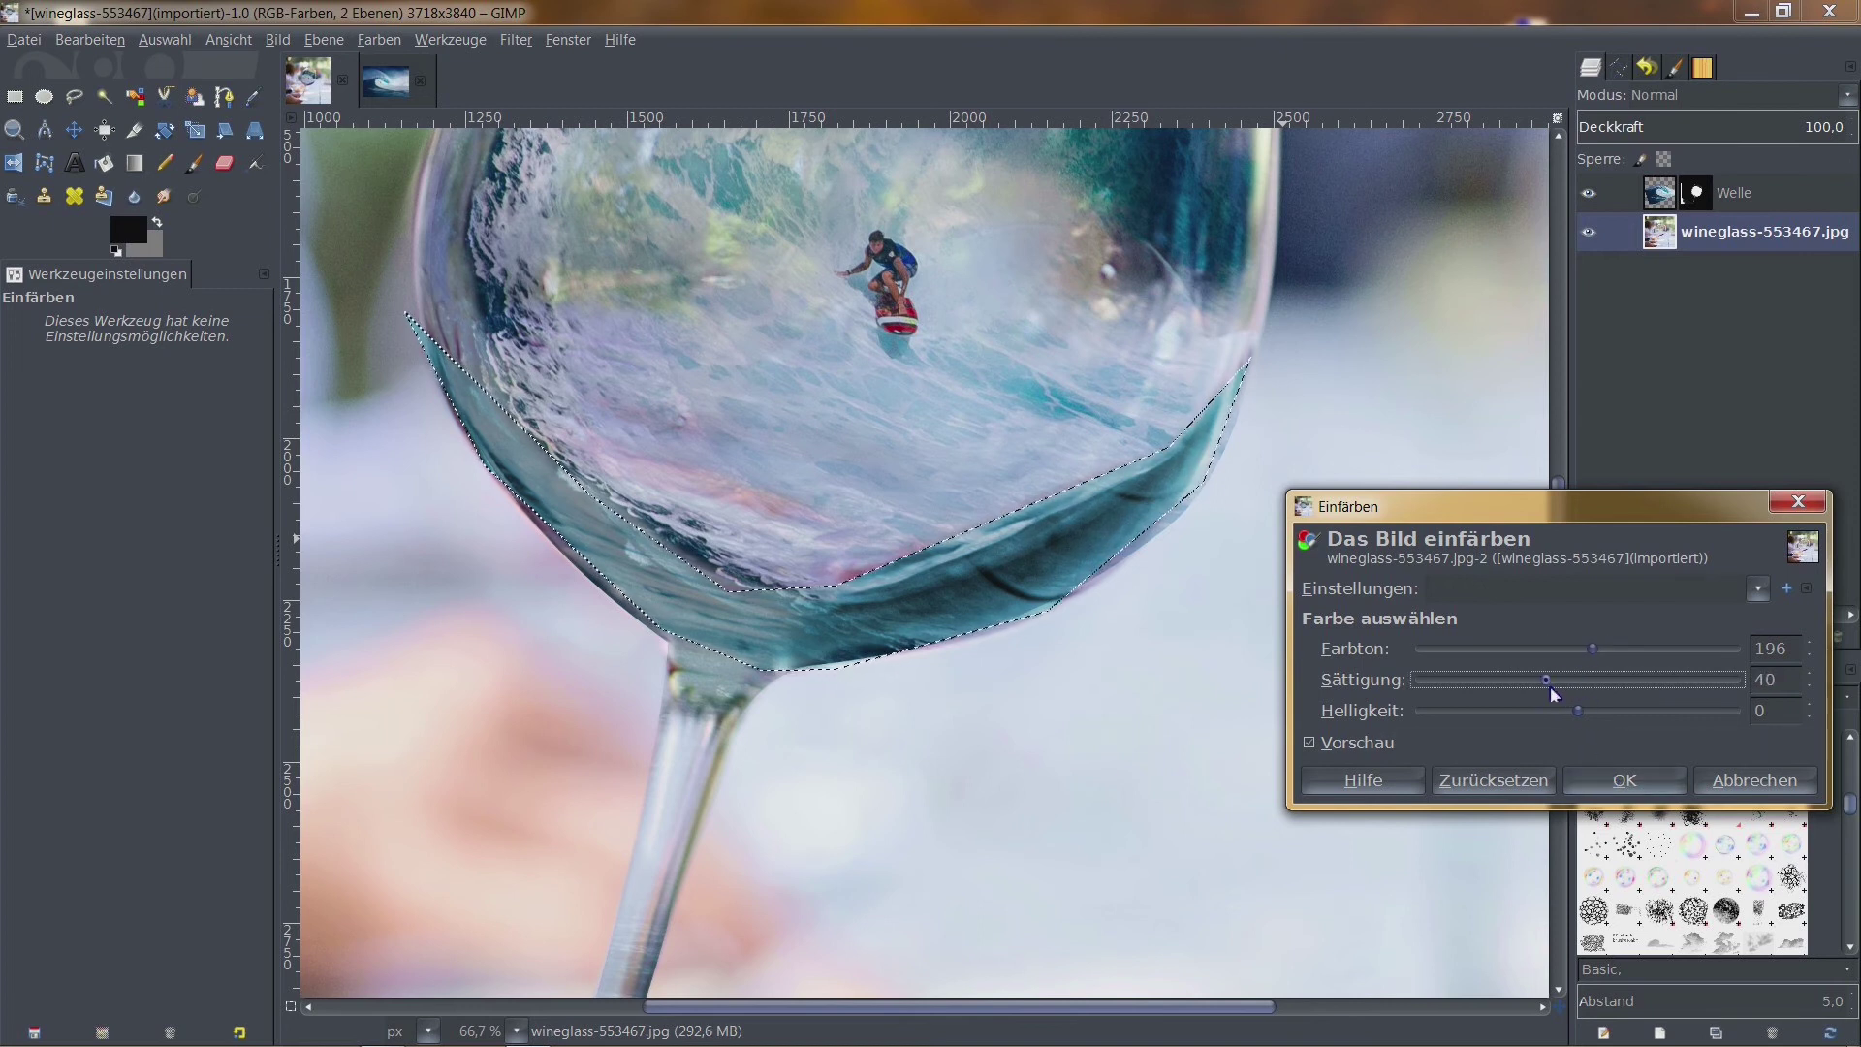
left_click_drag(1576, 712, 1601, 713)
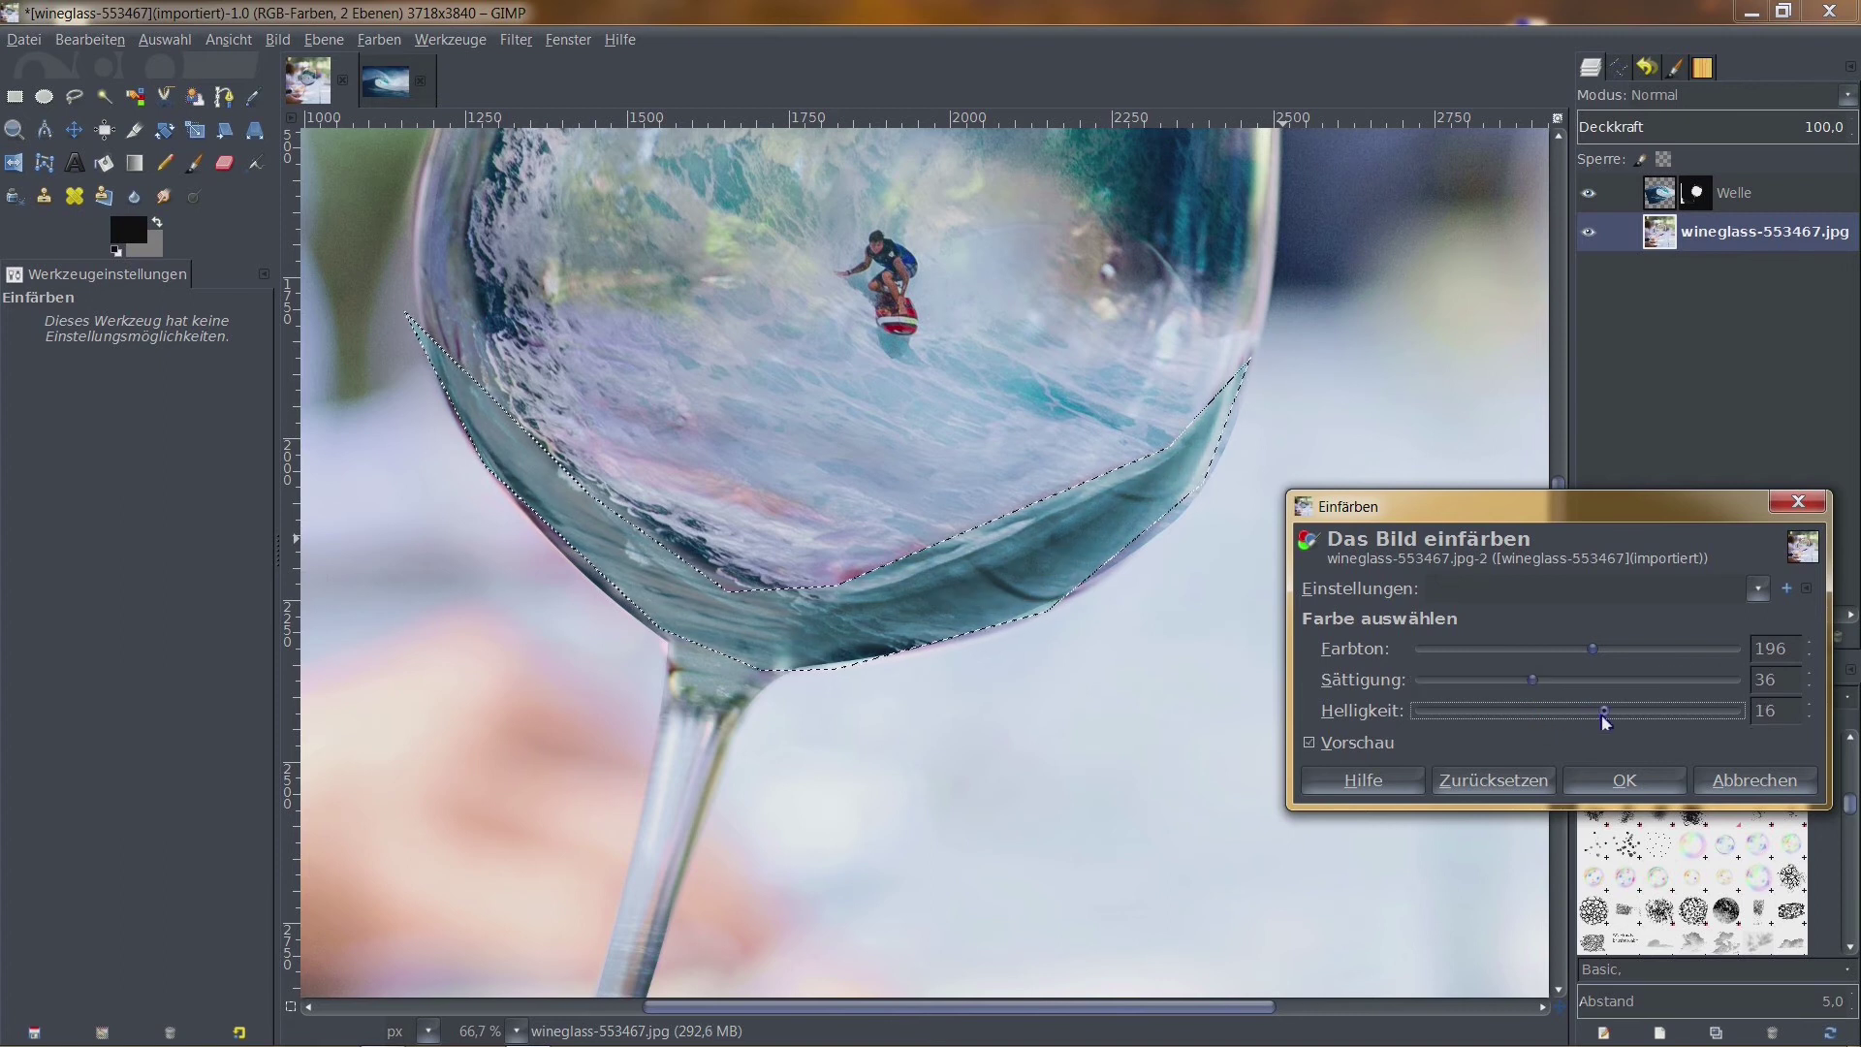
left_click(1624, 780)
left_click_drag(830, 539, 1122, 609)
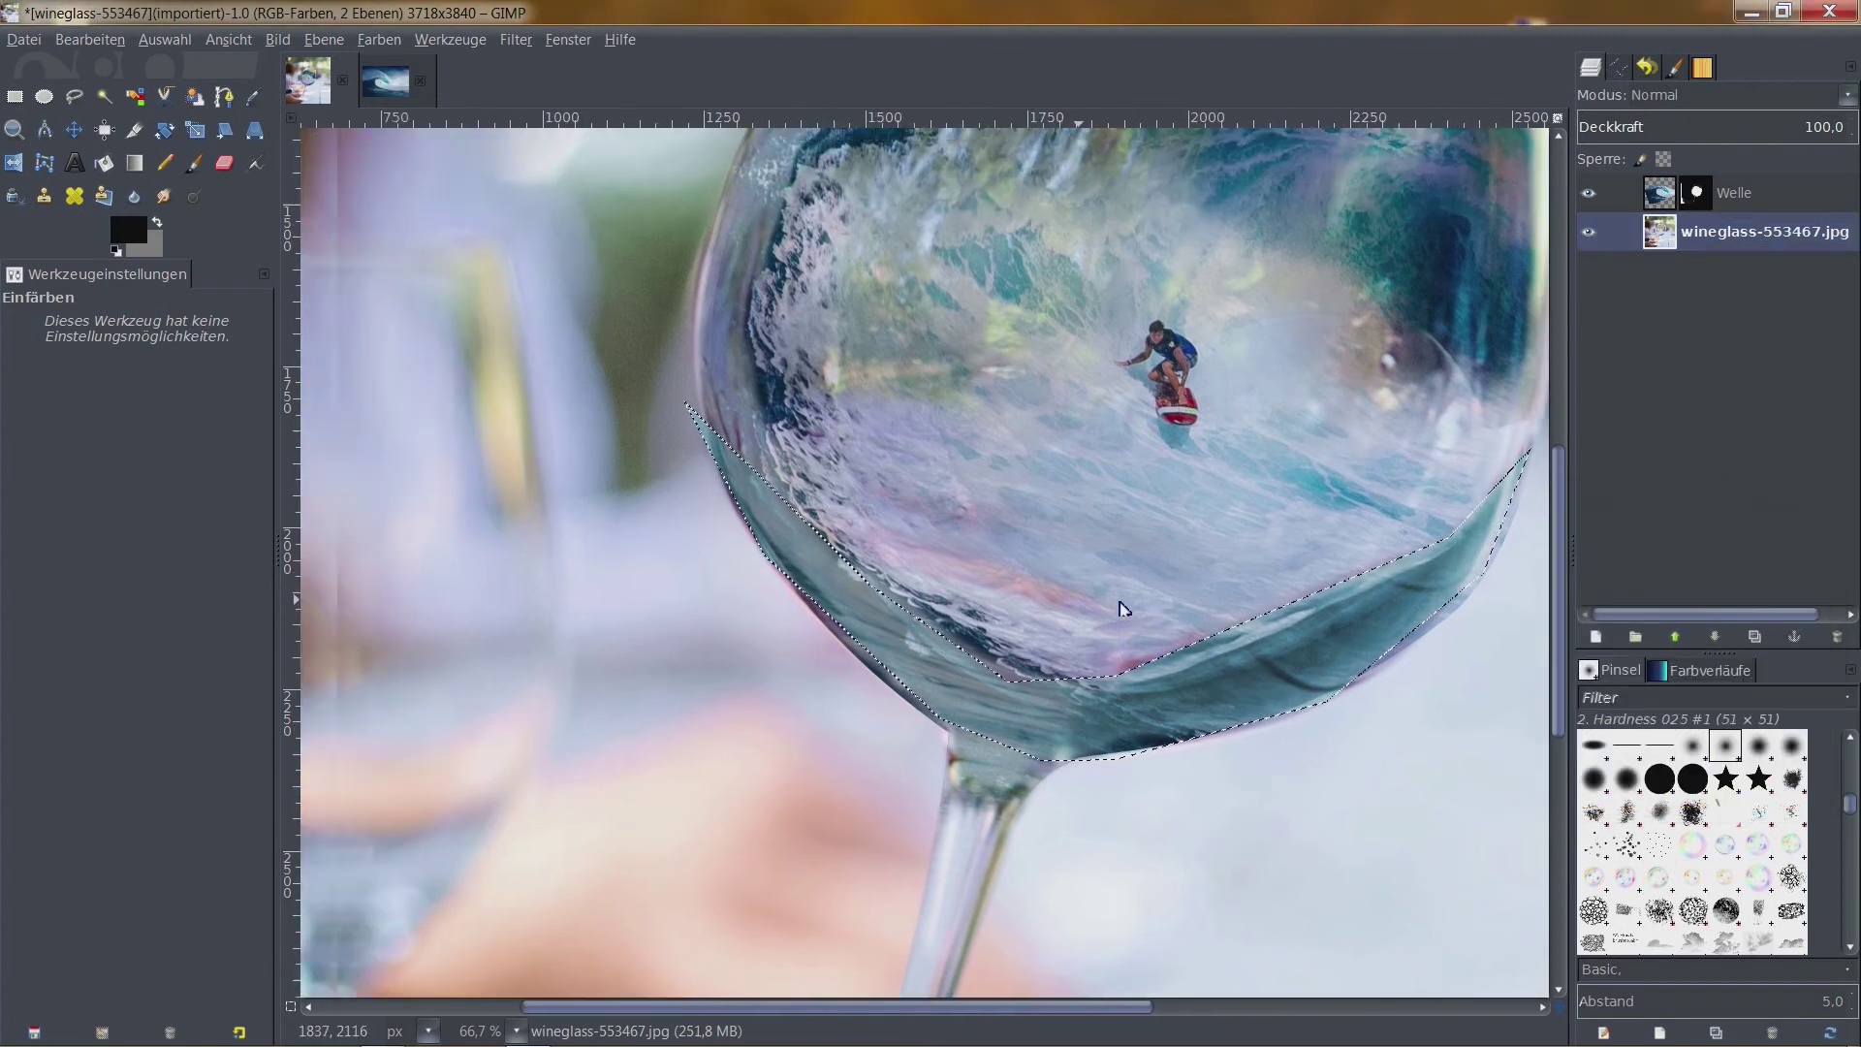
left_click(165, 38)
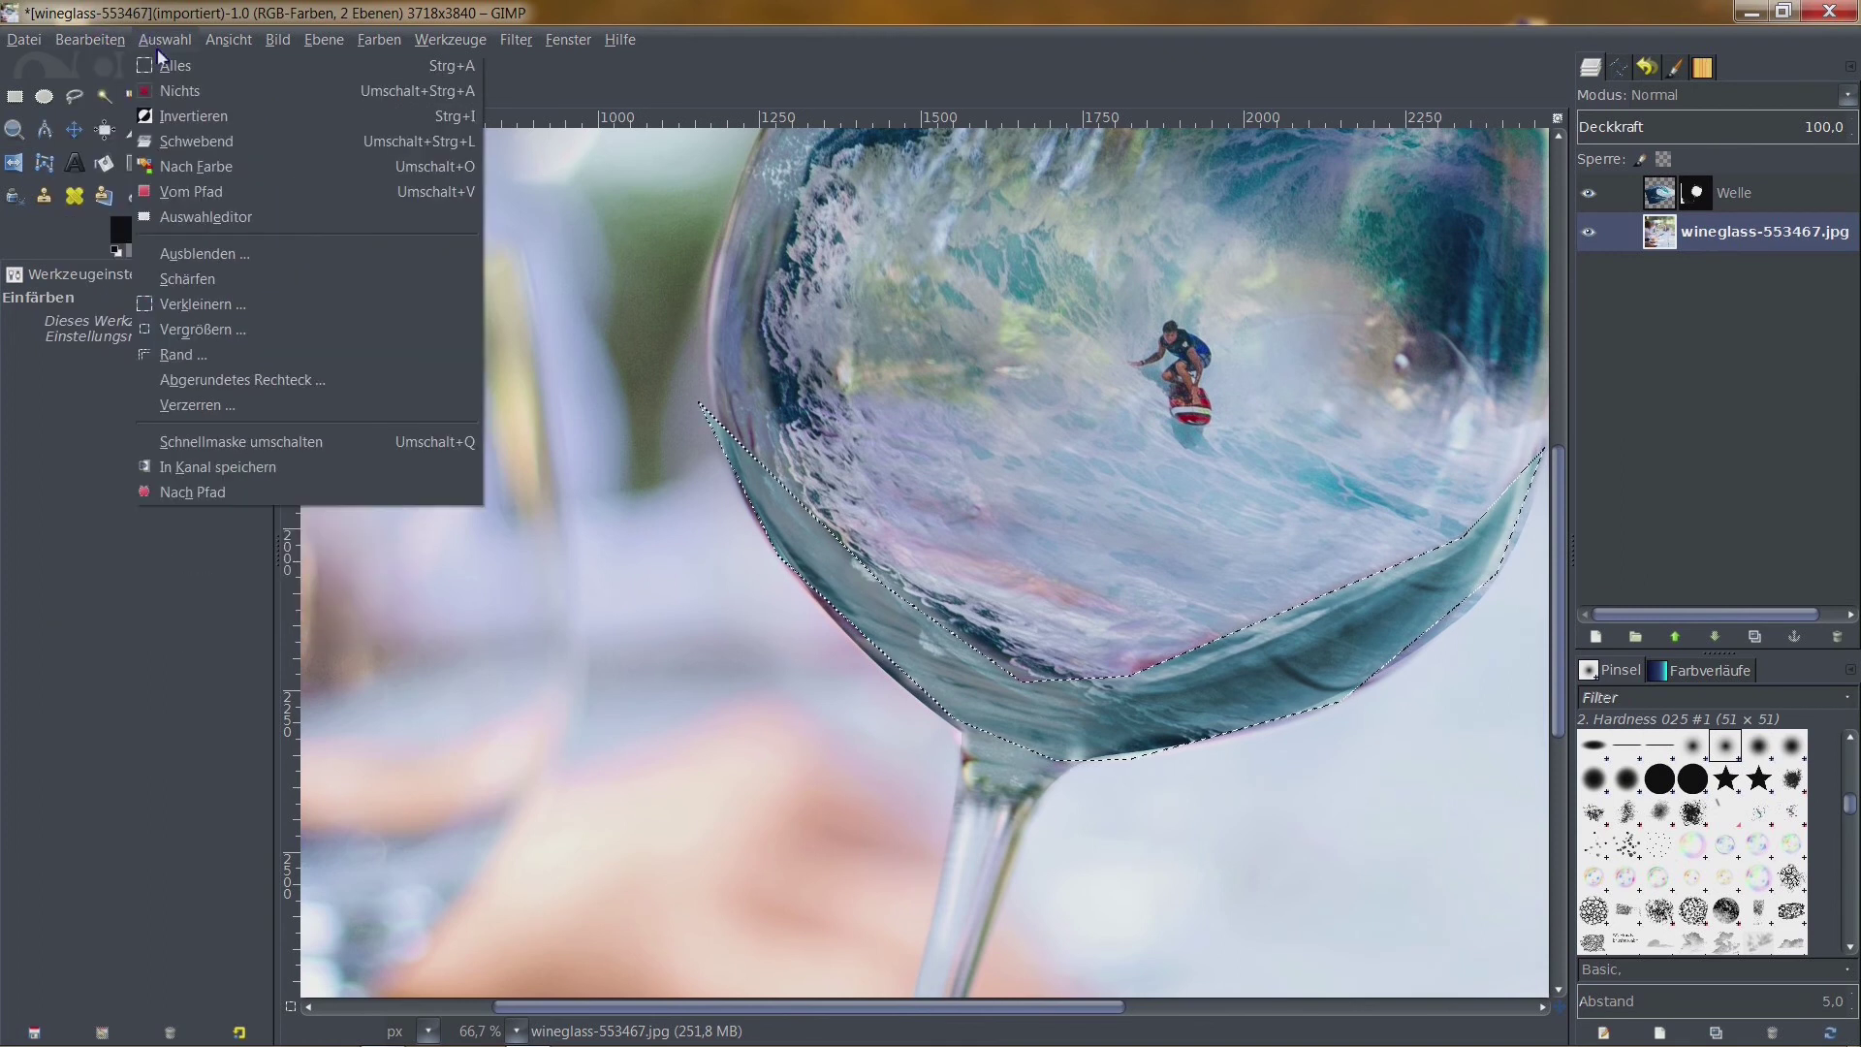
Drop the selection and smudge the dark streak along the glass rim
left_click(179, 91)
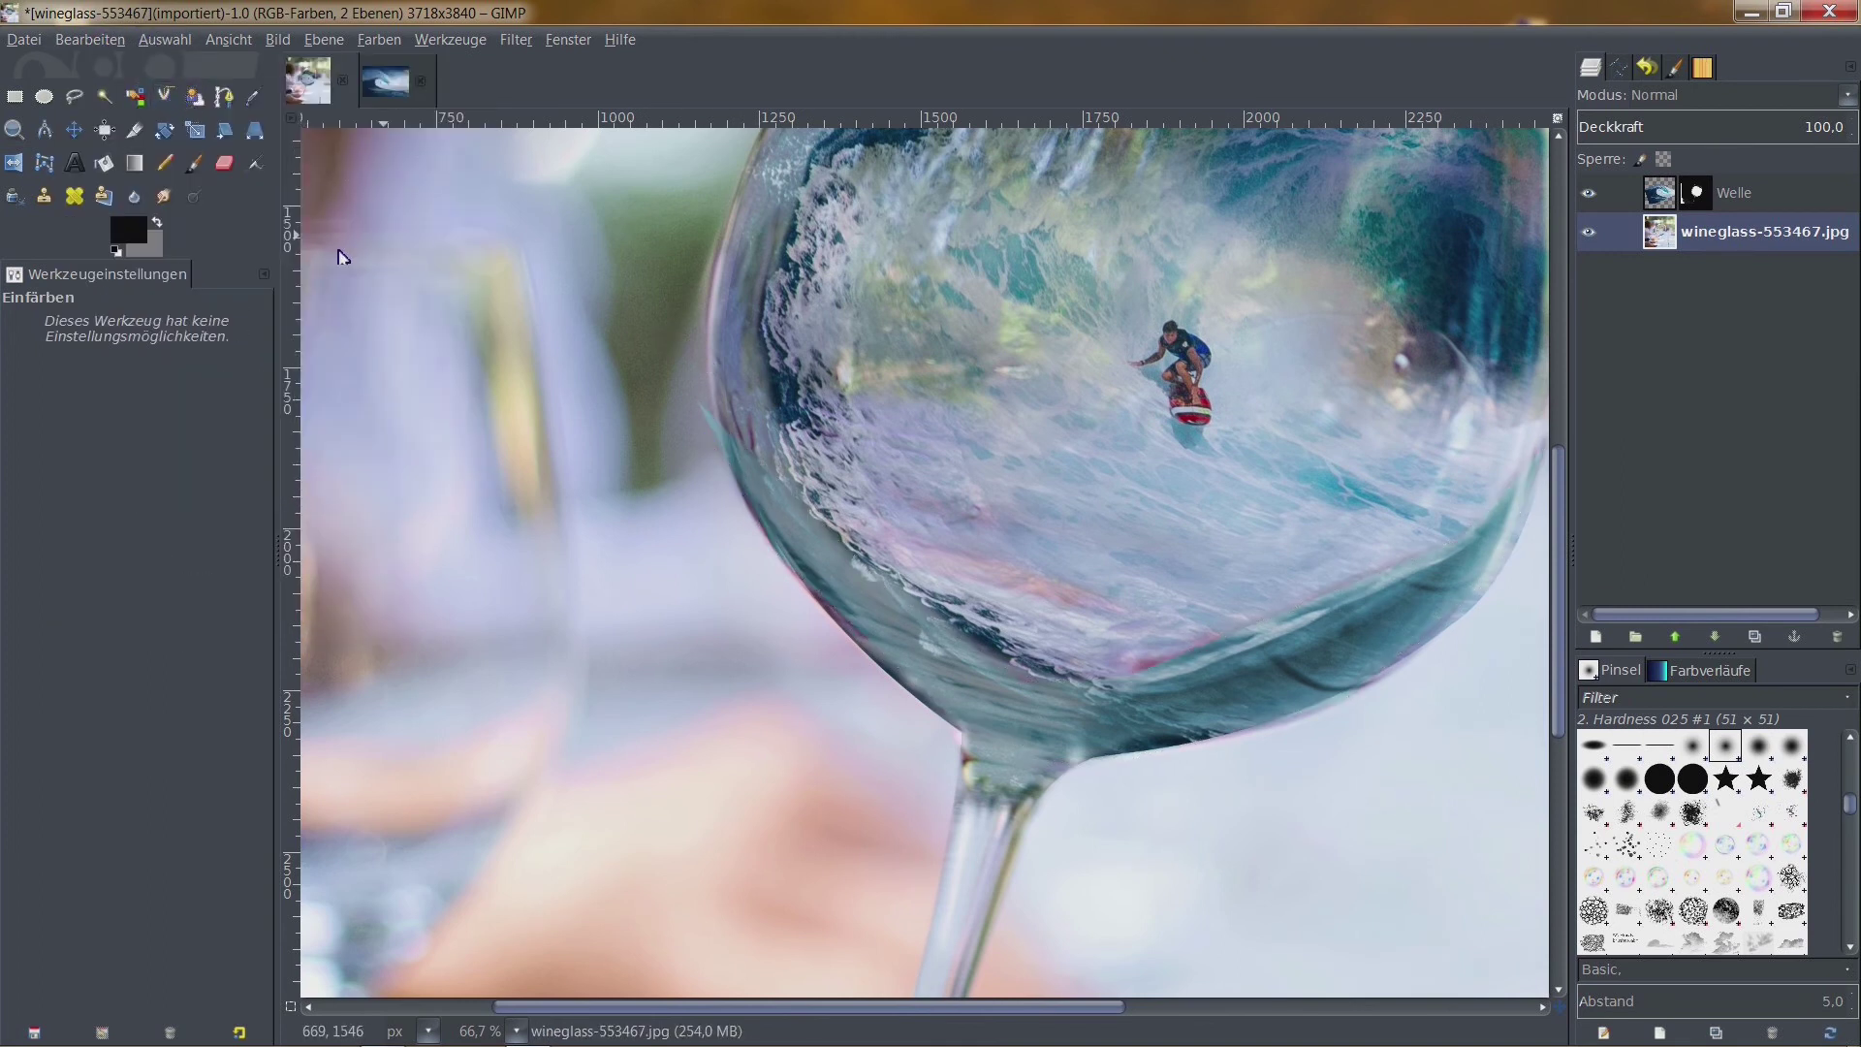
left_click(165, 196)
scroll(872, 537, "up", 2)
scroll(908, 551, "up", 1)
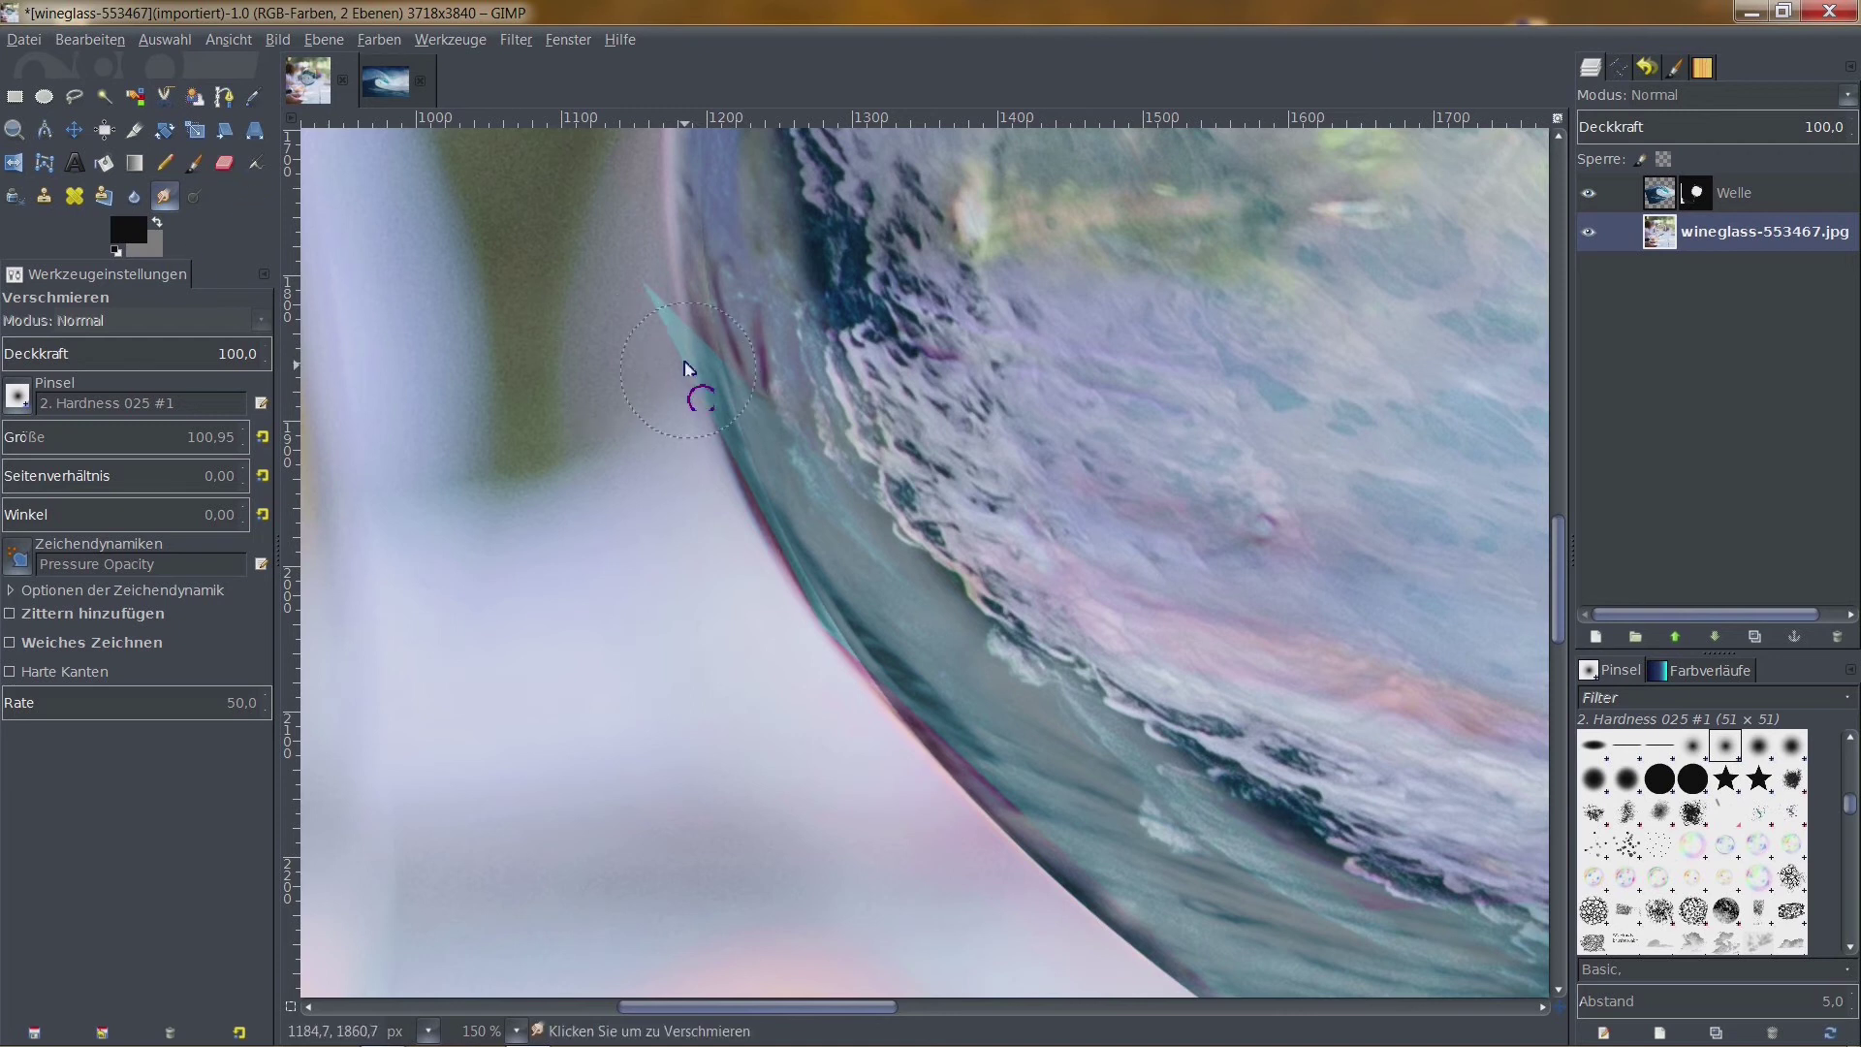
mouse_move(734, 488)
left_mouse_down()
mouse_move(785, 531)
mouse_move(781, 582)
left_mouse_up()
scroll(824, 630, "down", 3)
mouse_move(959, 478)
left_mouse_down()
mouse_move(984, 532)
mouse_move(959, 467)
mouse_move(905, 498)
mouse_move(1017, 665)
mouse_move(1142, 690)
left_mouse_up()
mouse_move(1064, 551)
left_mouse_down()
mouse_move(1113, 635)
mouse_move(1183, 652)
mouse_move(1183, 594)
left_mouse_up()
Smudge the glass neck and the teal water band's lower edge to blend them
scroll(1096, 487, "down", 3)
scroll(1096, 487, "right", 2)
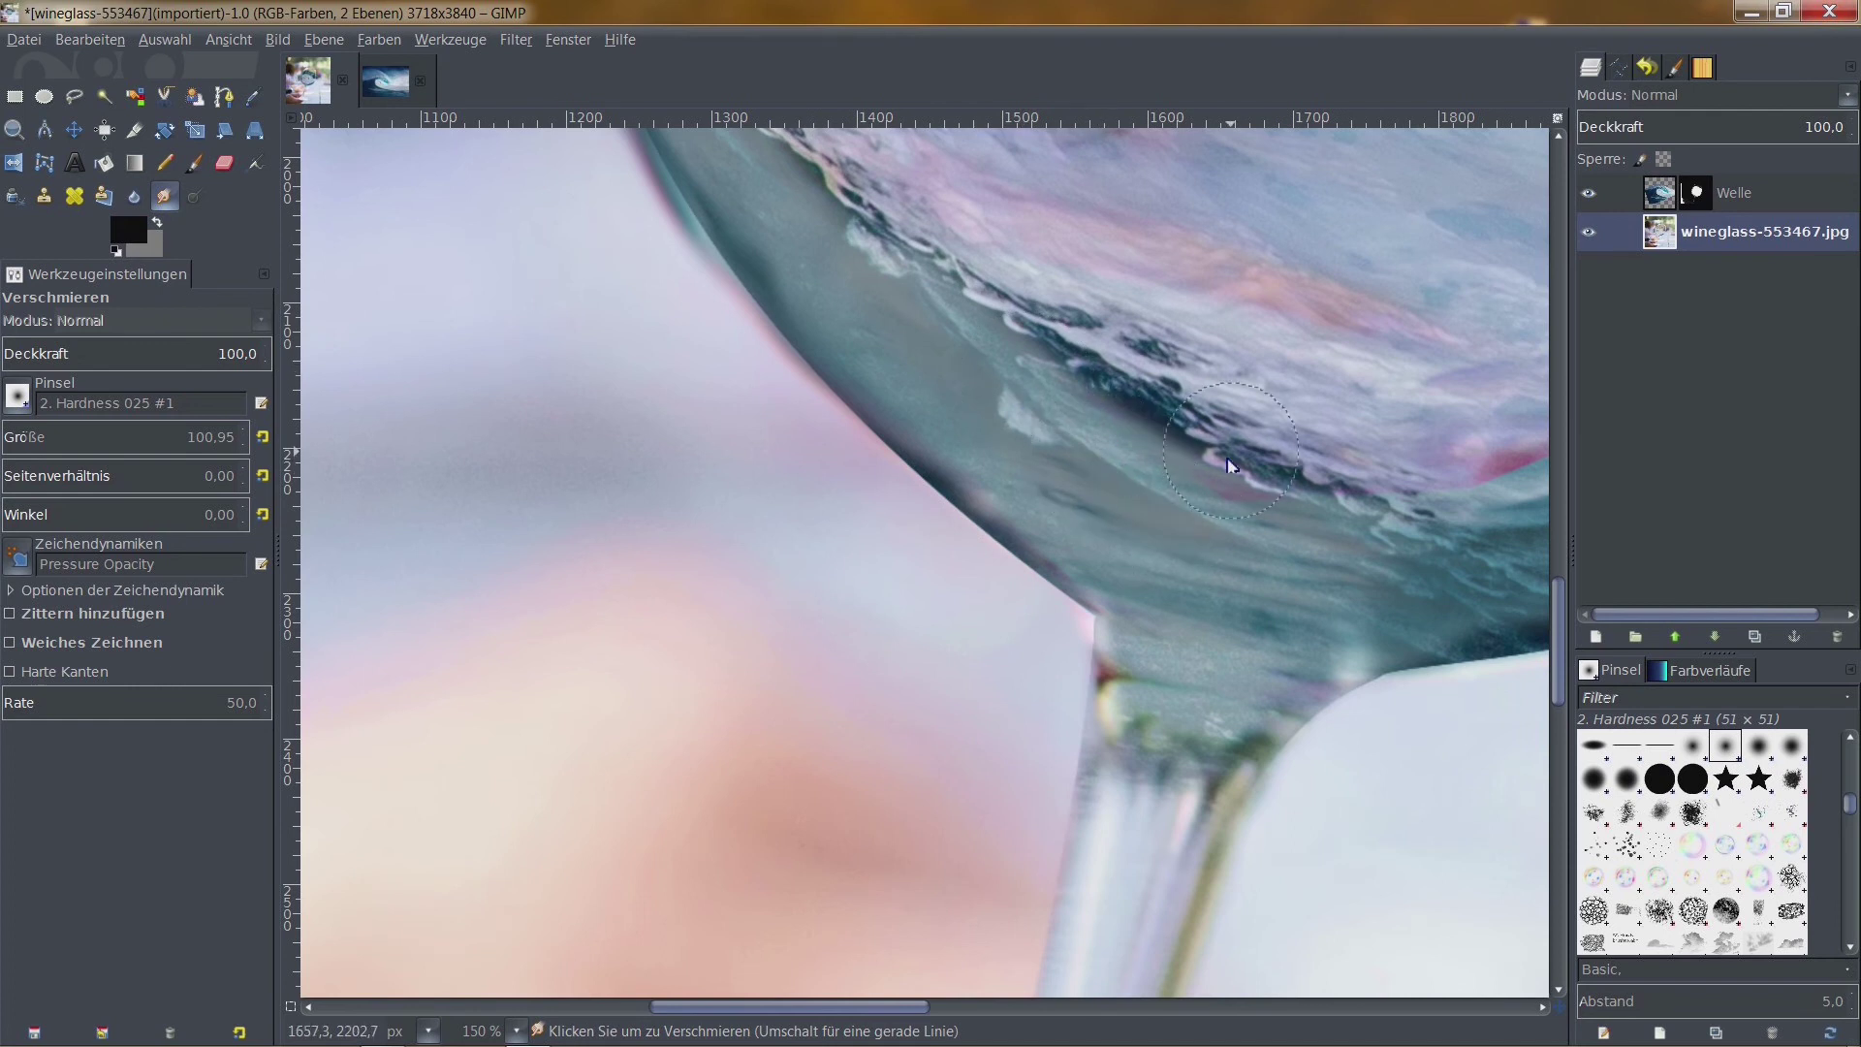
scroll(1129, 319, "down", 3)
scroll(1129, 319, "right", 3)
mouse_move(1008, 448)
left_mouse_down()
mouse_move(980, 503)
mouse_move(972, 424)
mouse_move(1066, 466)
left_mouse_up()
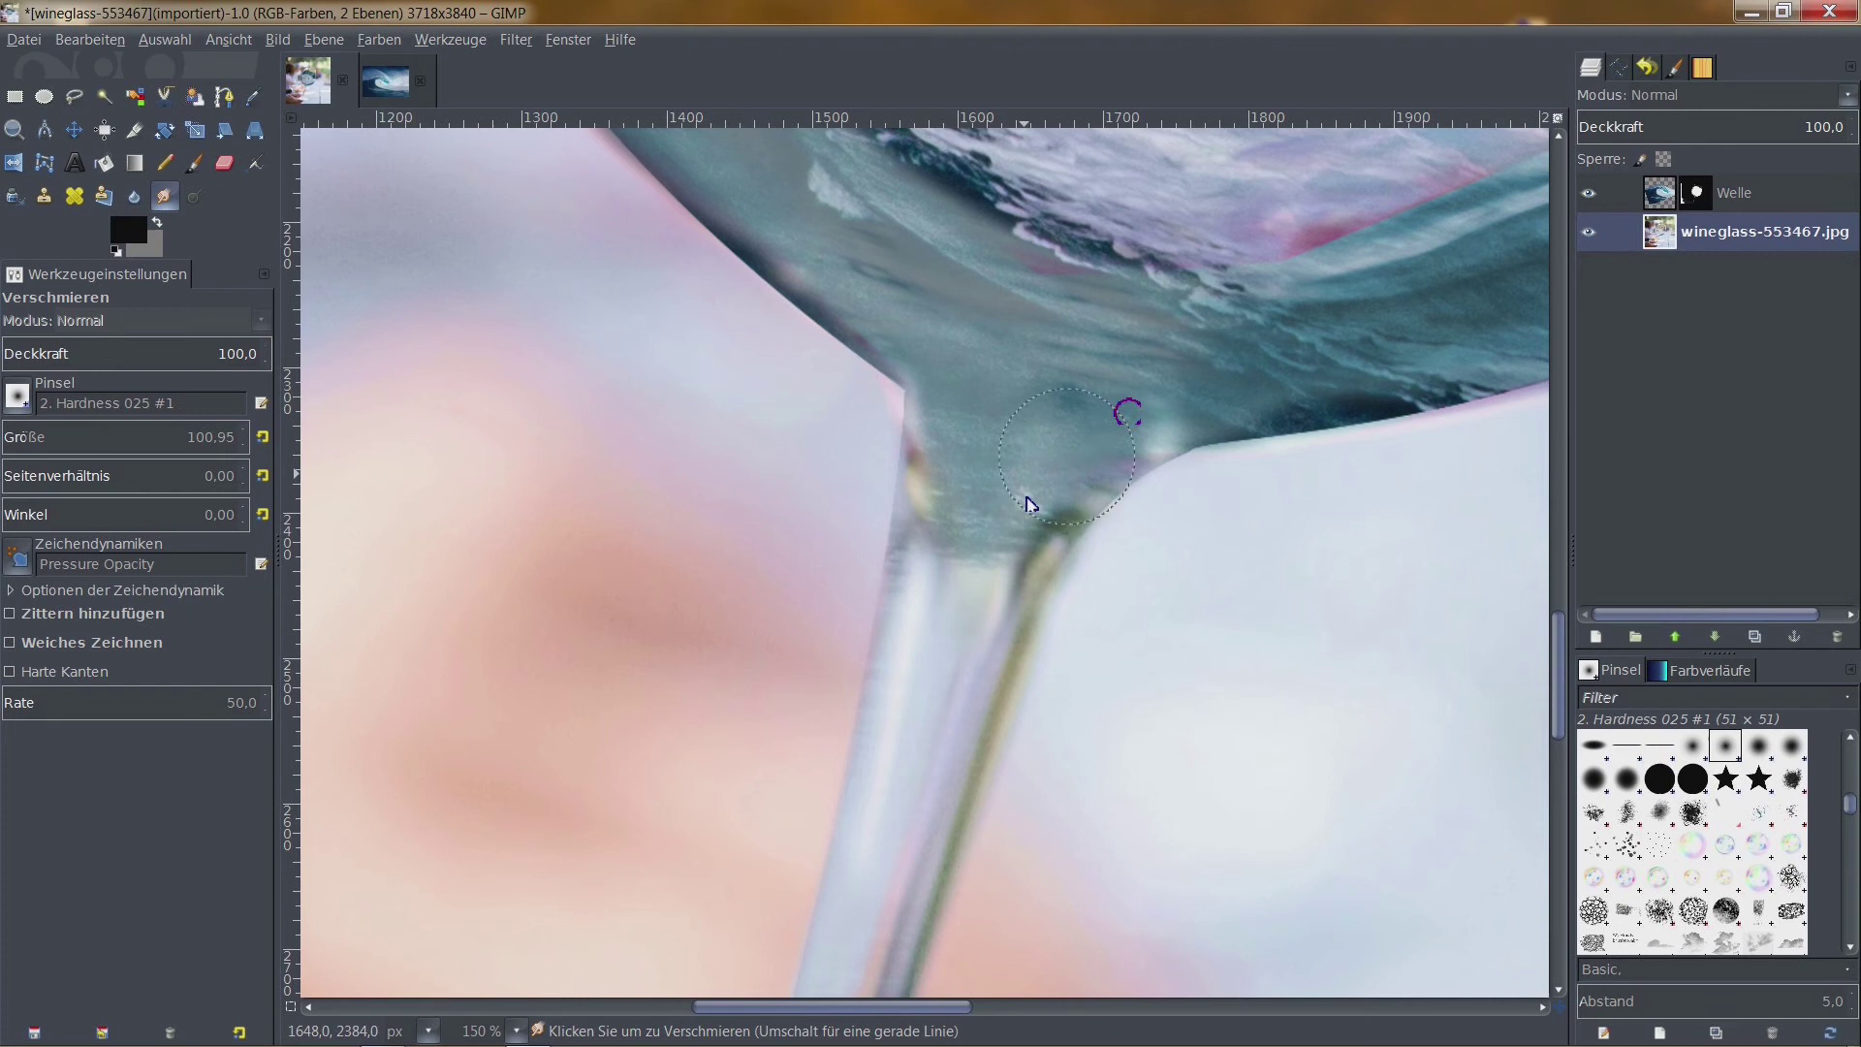
key("minus")
key("minus")
scroll(1275, 482, "up", 2)
scroll(1275, 481, "right", 5)
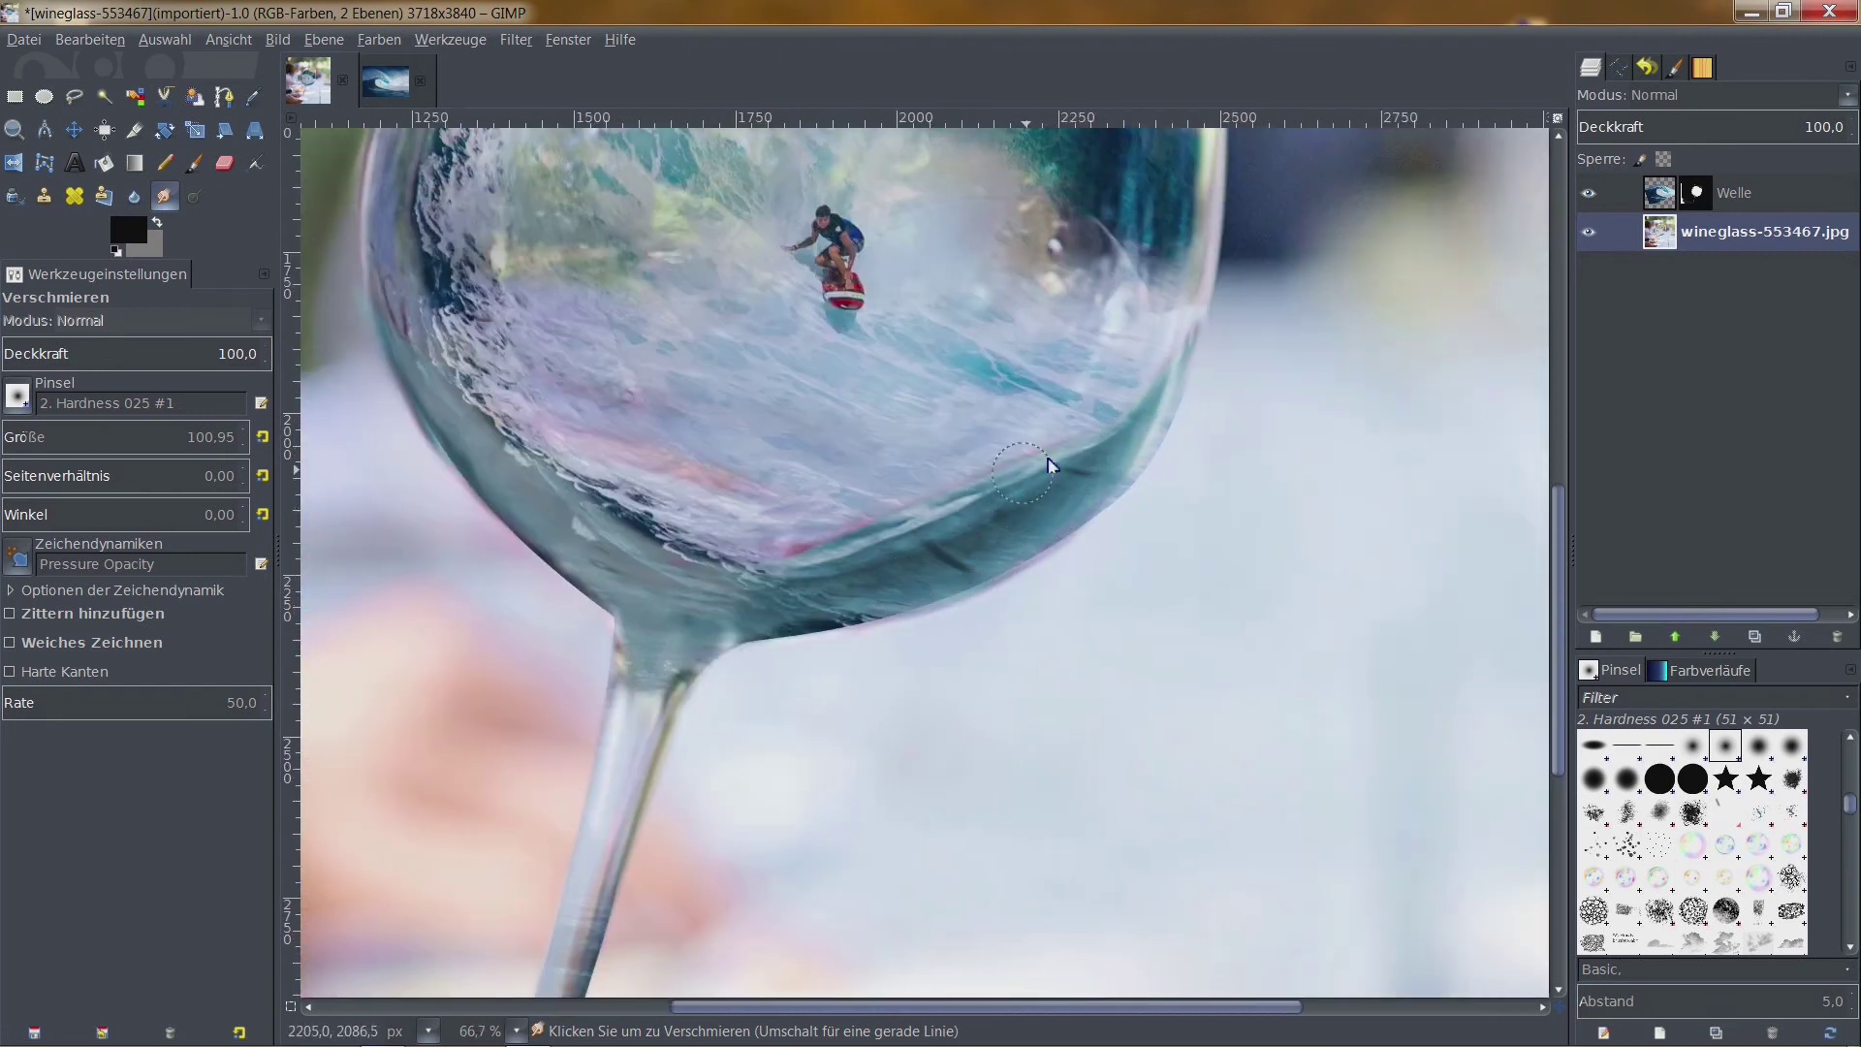
left_click_drag(964, 504, 696, 559)
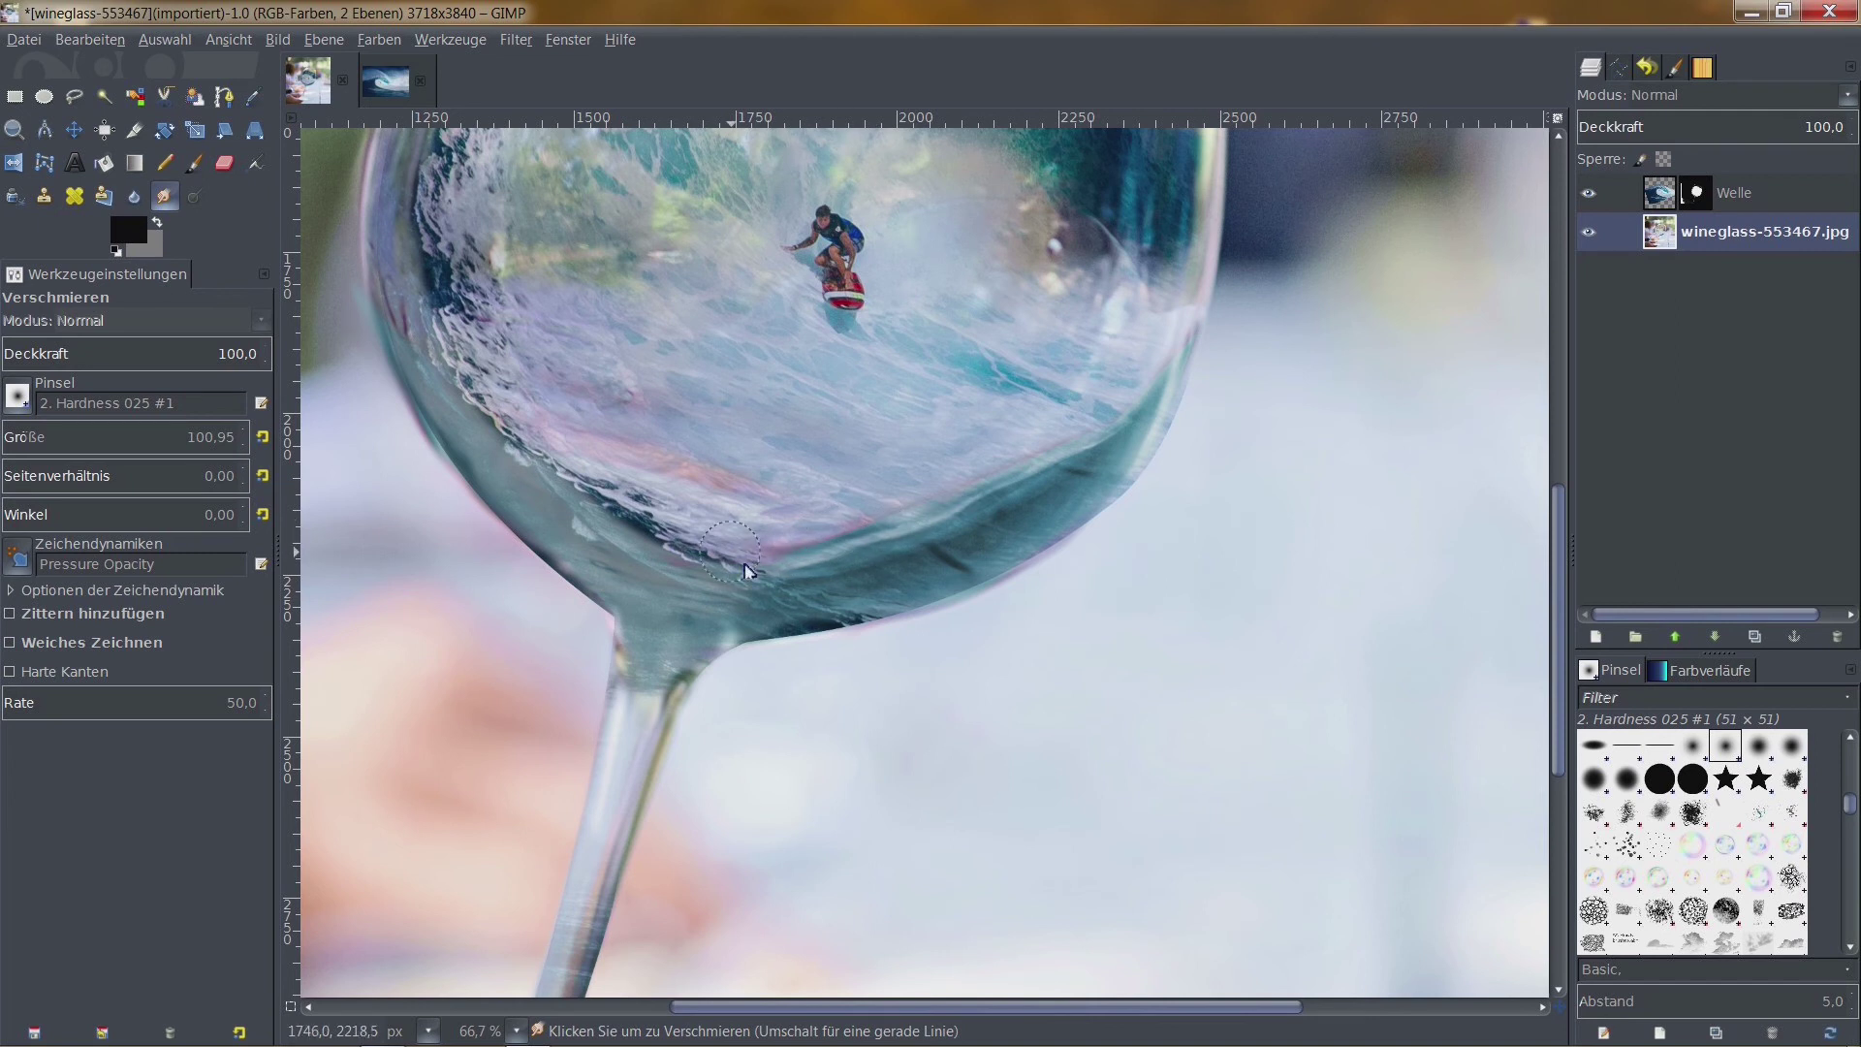
left_click_drag(812, 596, 648, 551)
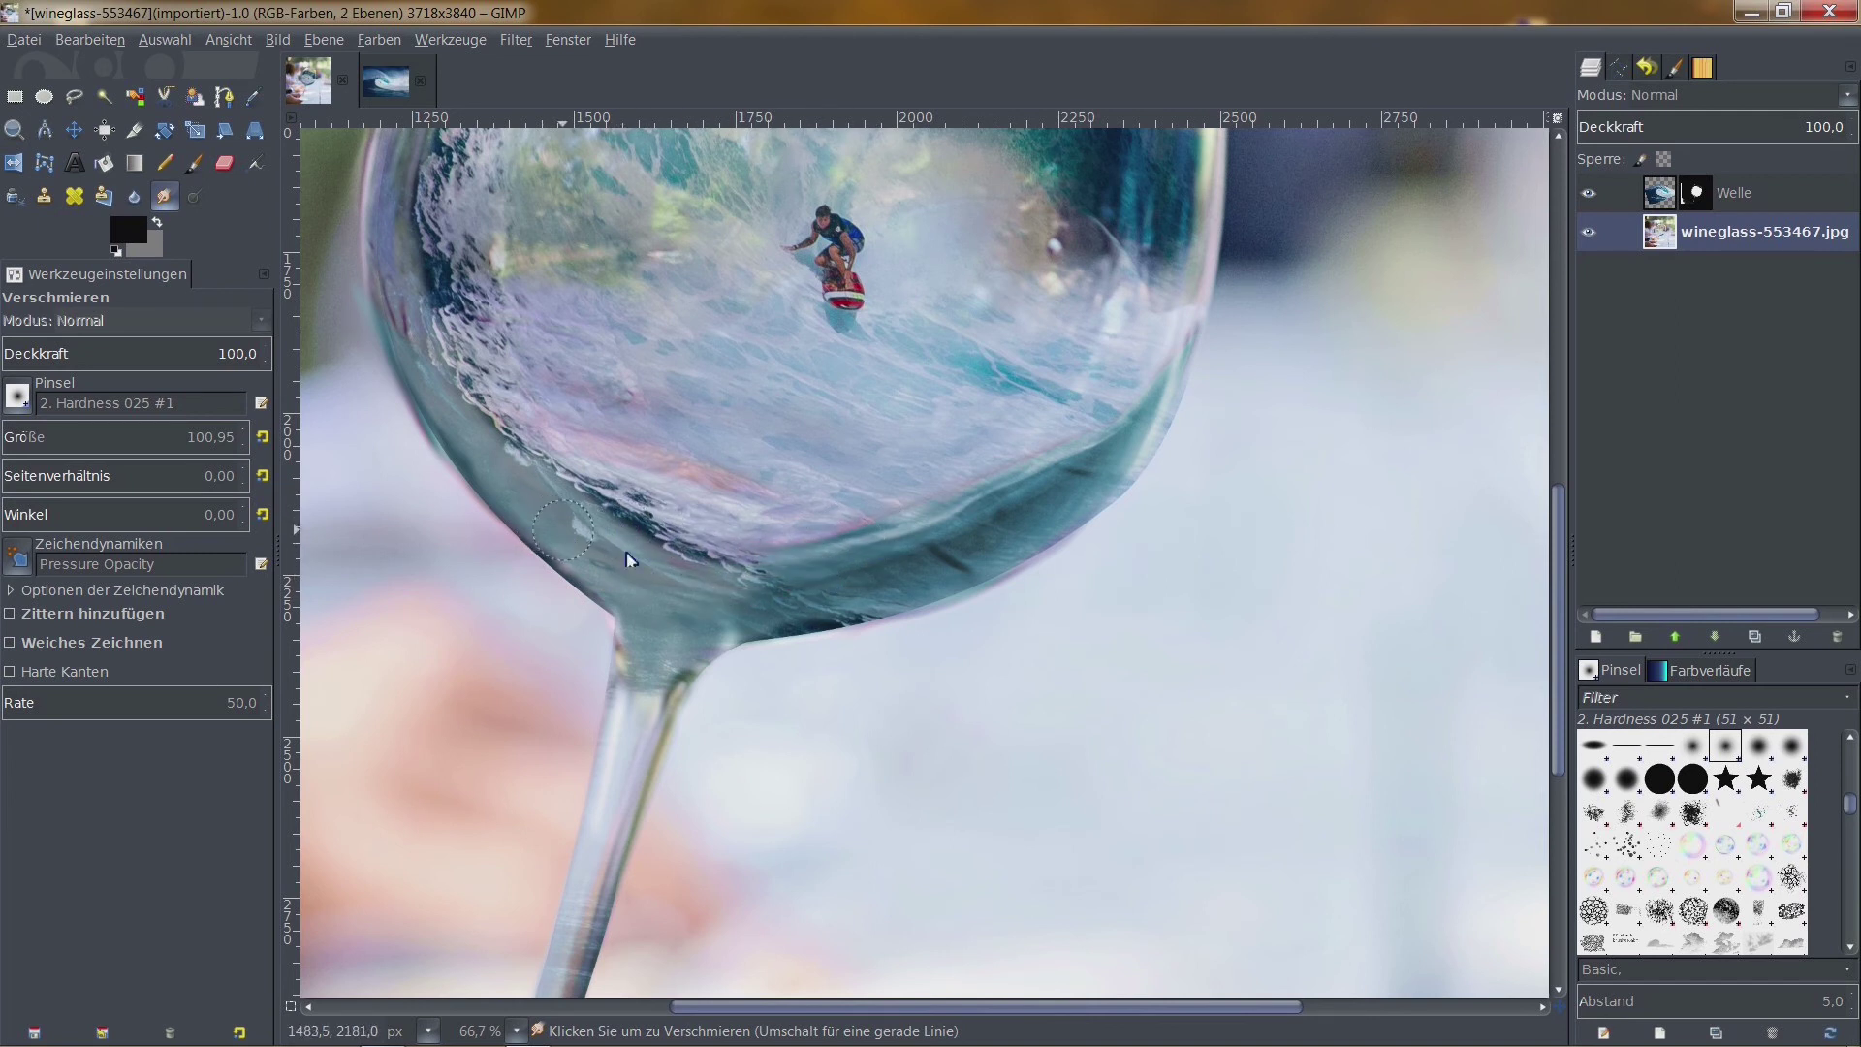
Zoom in on the surfer and wave, then blend the pink highlight into the teal band
key("shift+ctrl+j")
key("plus")
key("plus")
key("minus")
key("minus")
key("plus")
key("plus")
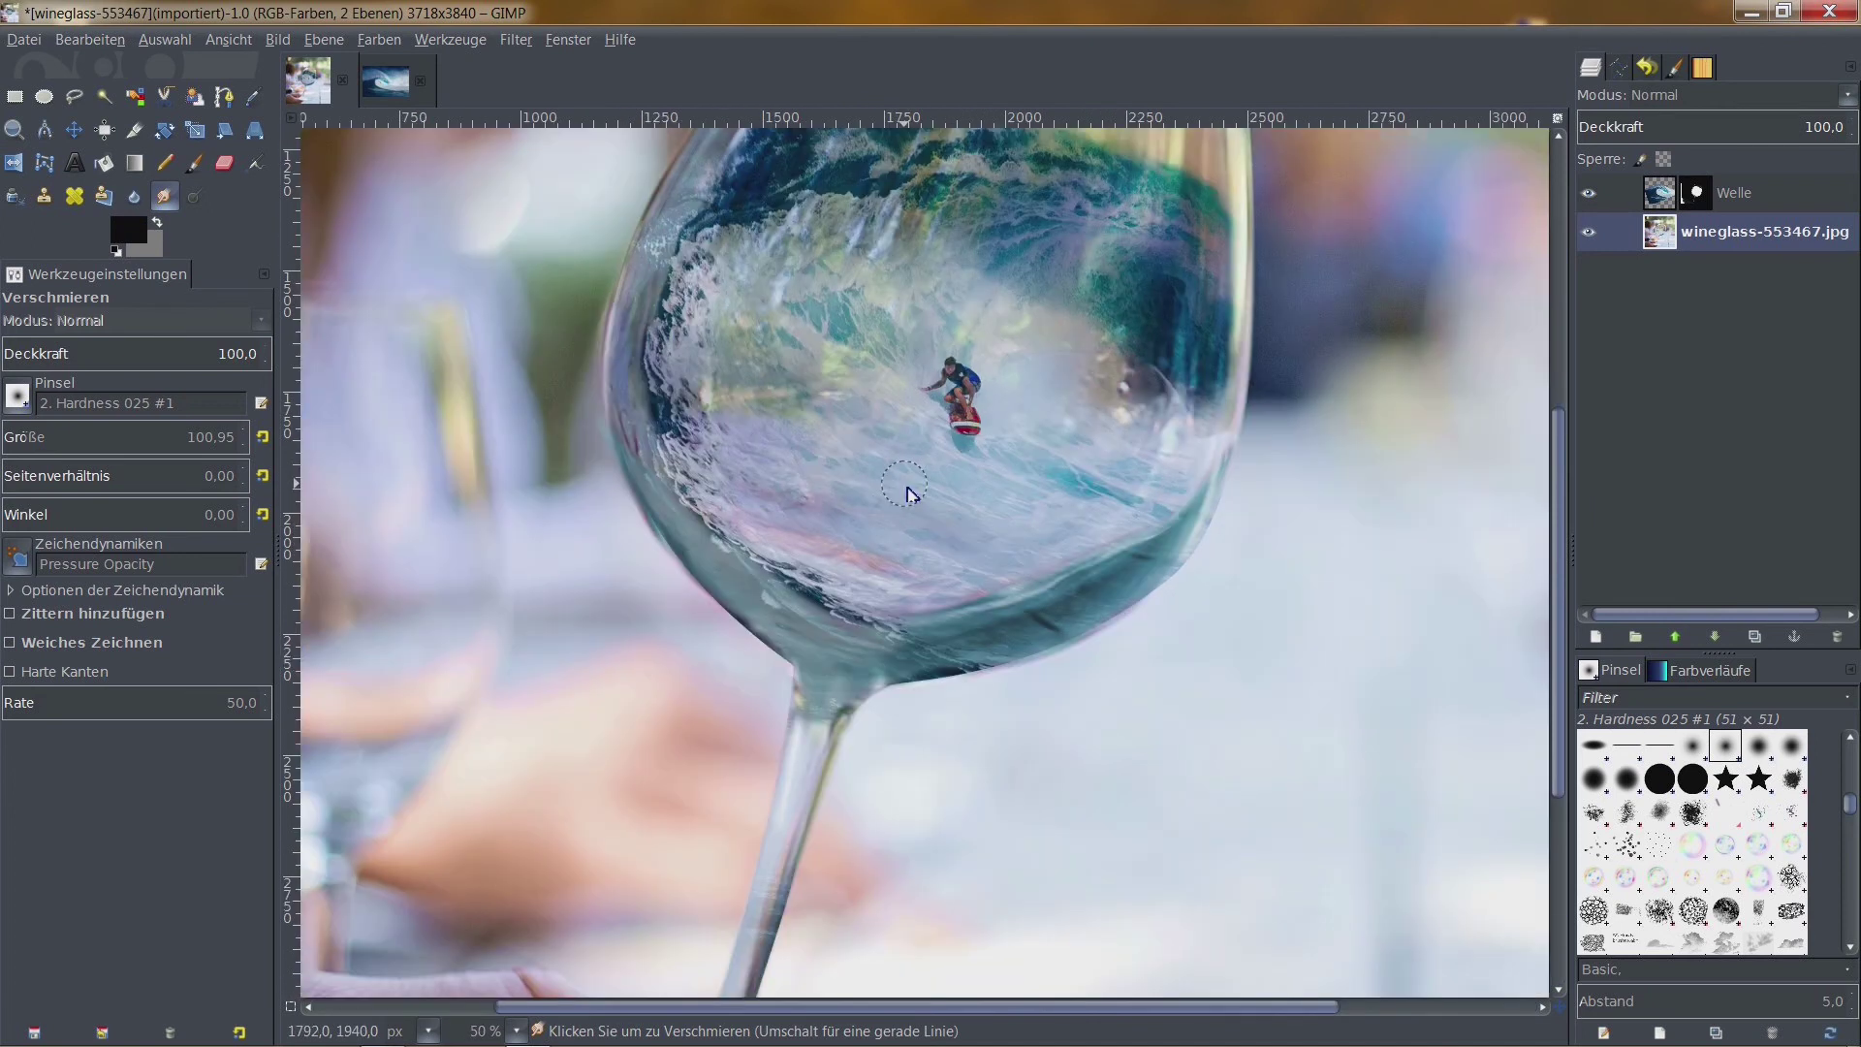
key("minus")
key("minus")
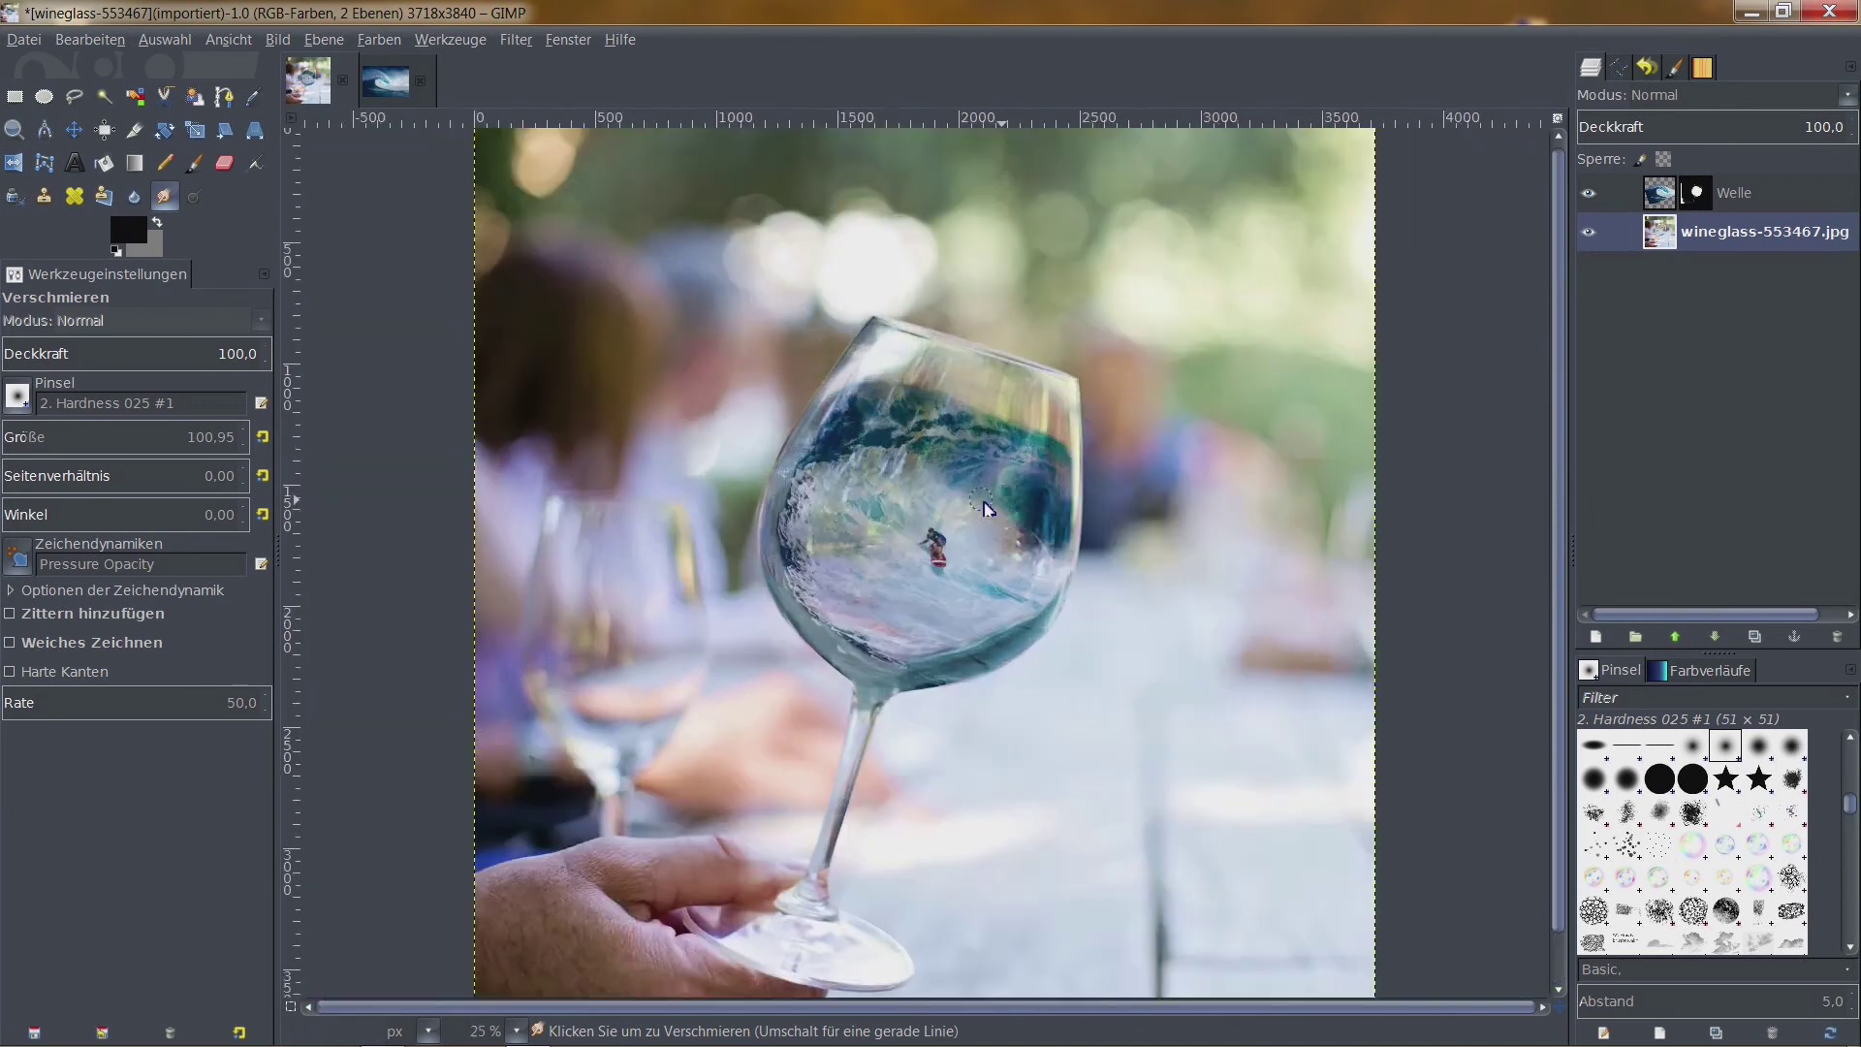
key("plus")
scroll(1054, 436, "up", 2)
key("1")
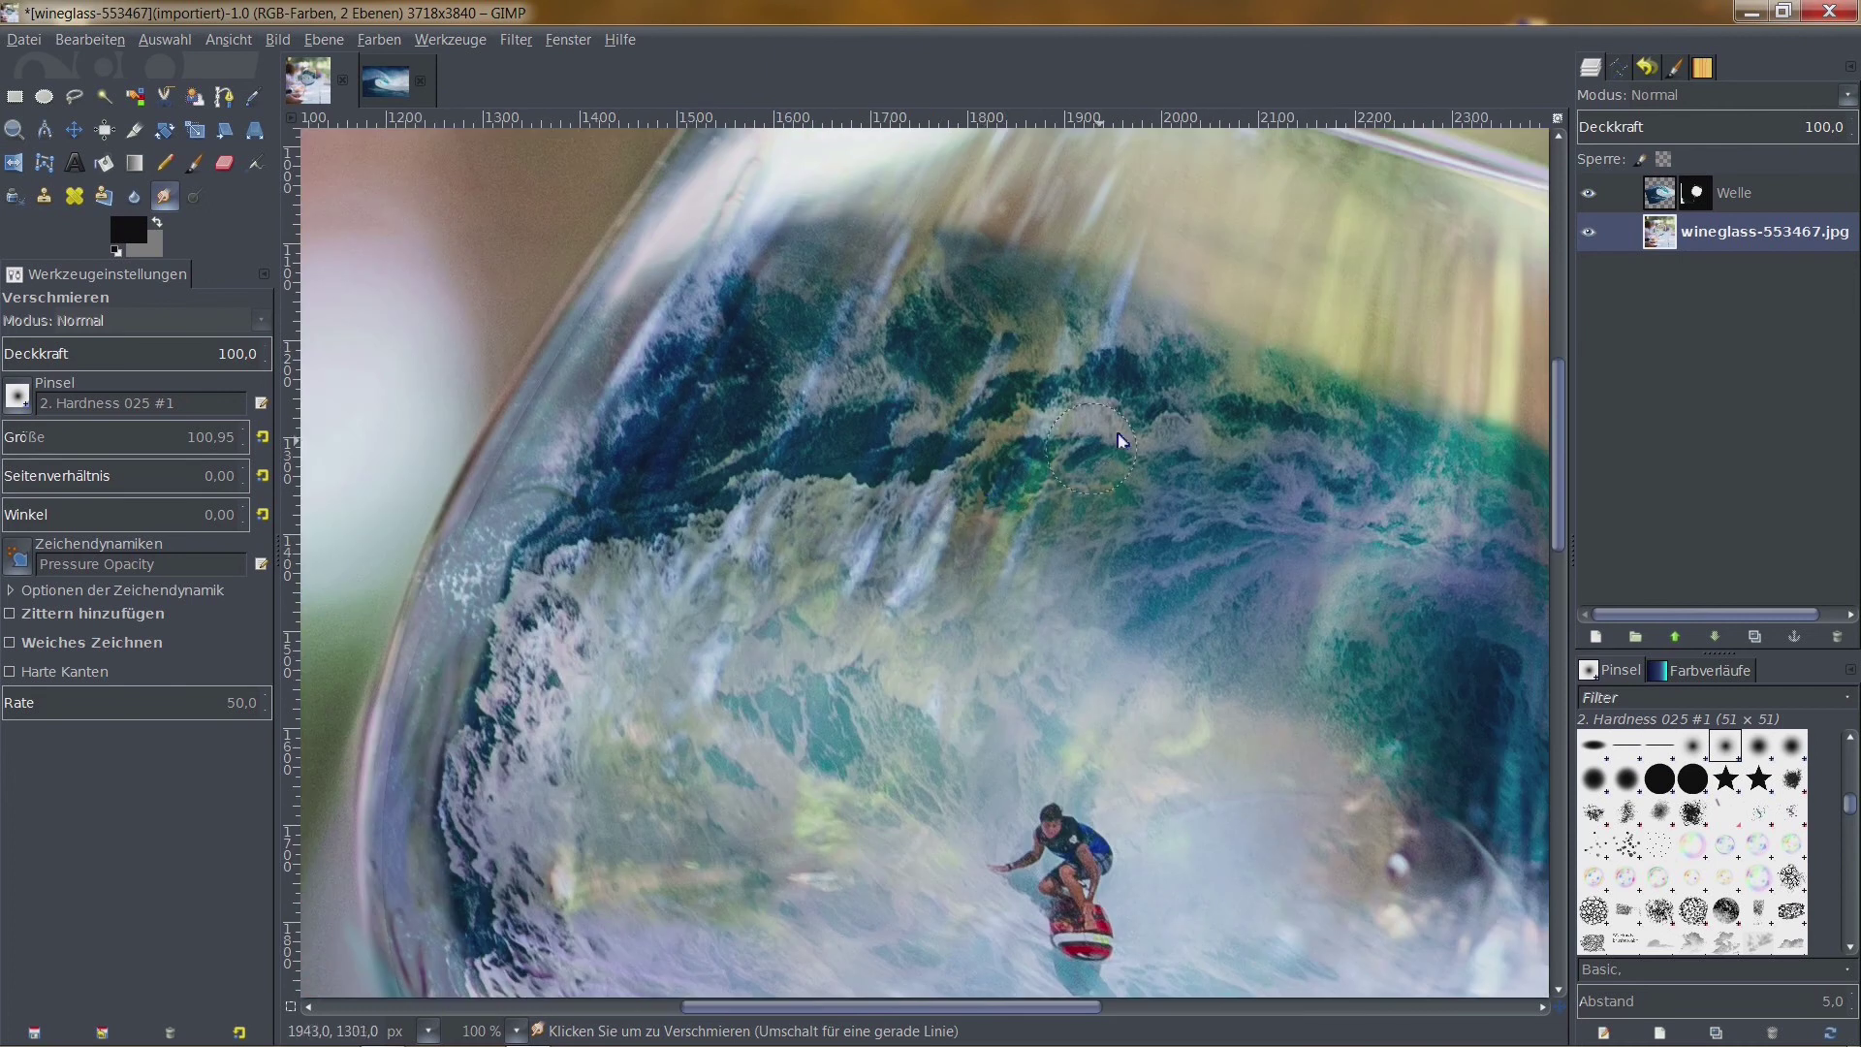
key("shift+3")
key("shift+2")
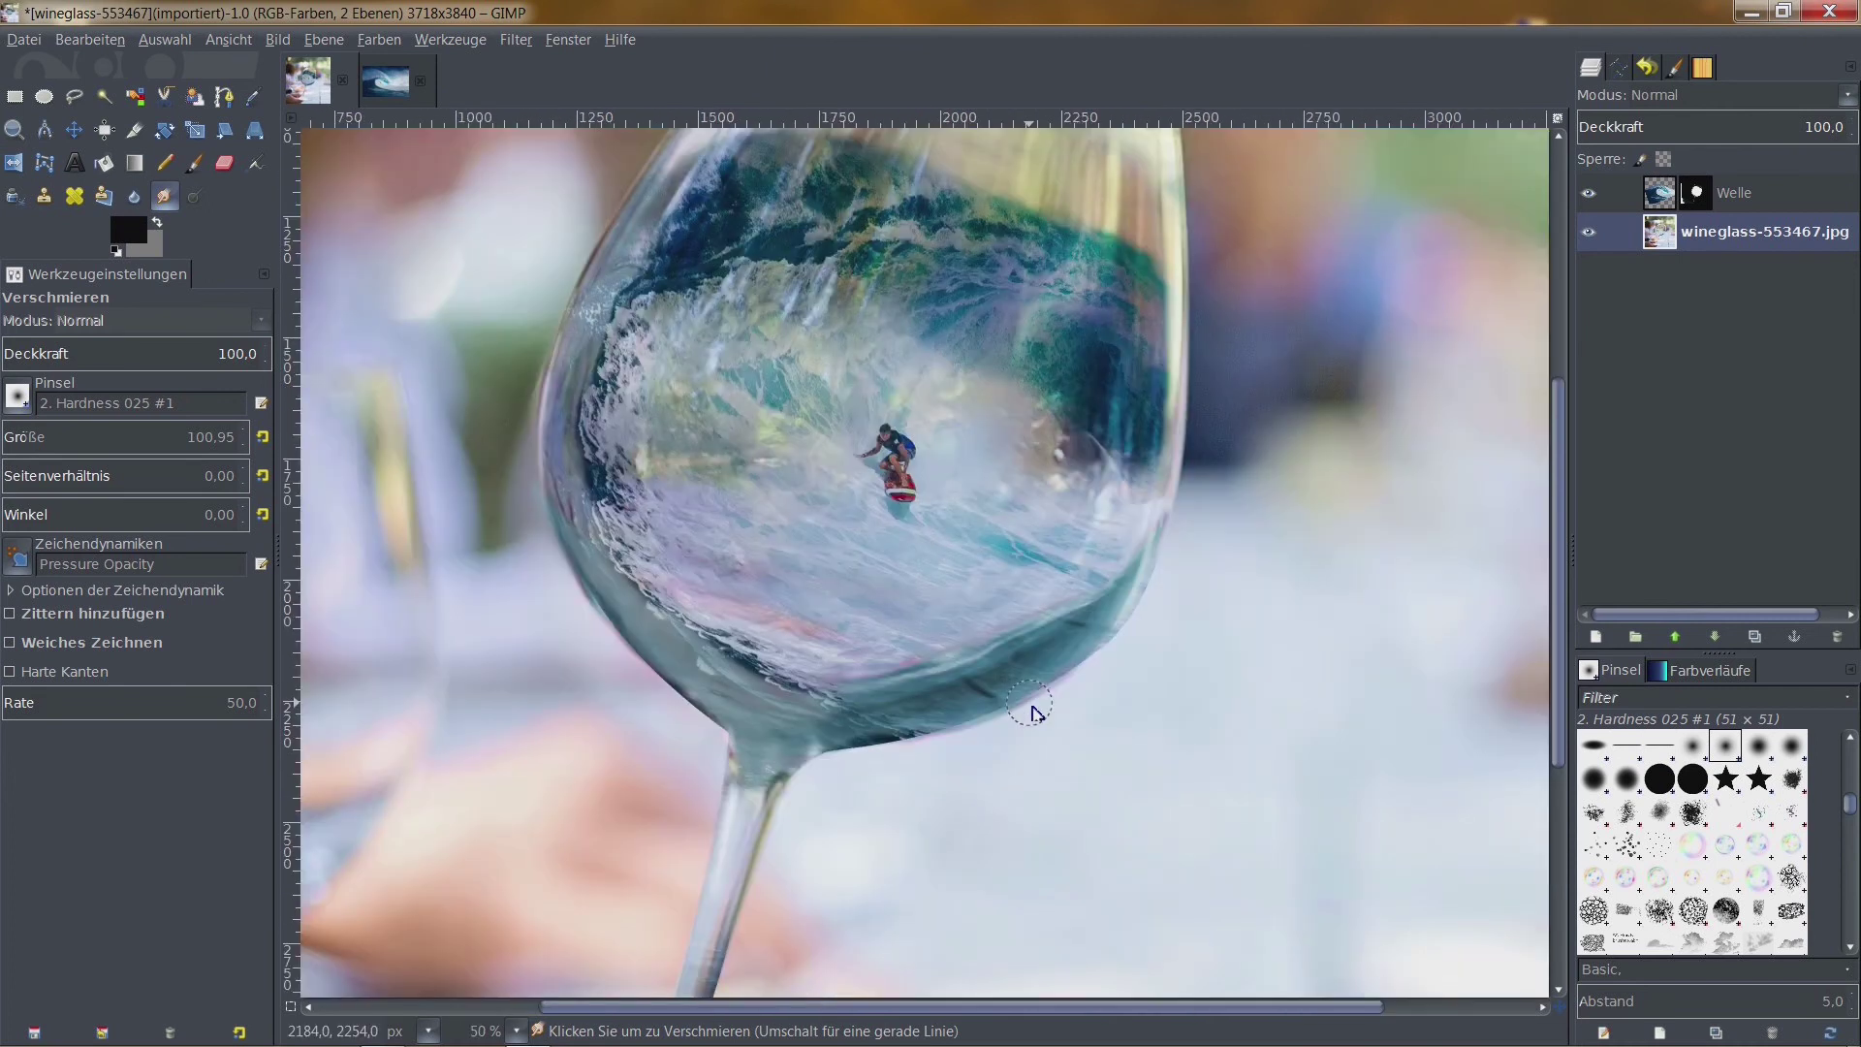
key("1")
mouse_move(1013, 538)
left_mouse_down()
mouse_move(848, 642)
mouse_move(723, 652)
mouse_move(523, 714)
mouse_move(814, 706)
mouse_move(759, 747)
mouse_move(963, 715)
mouse_move(1114, 615)
mouse_move(1009, 677)
mouse_move(729, 758)
left_mouse_up()
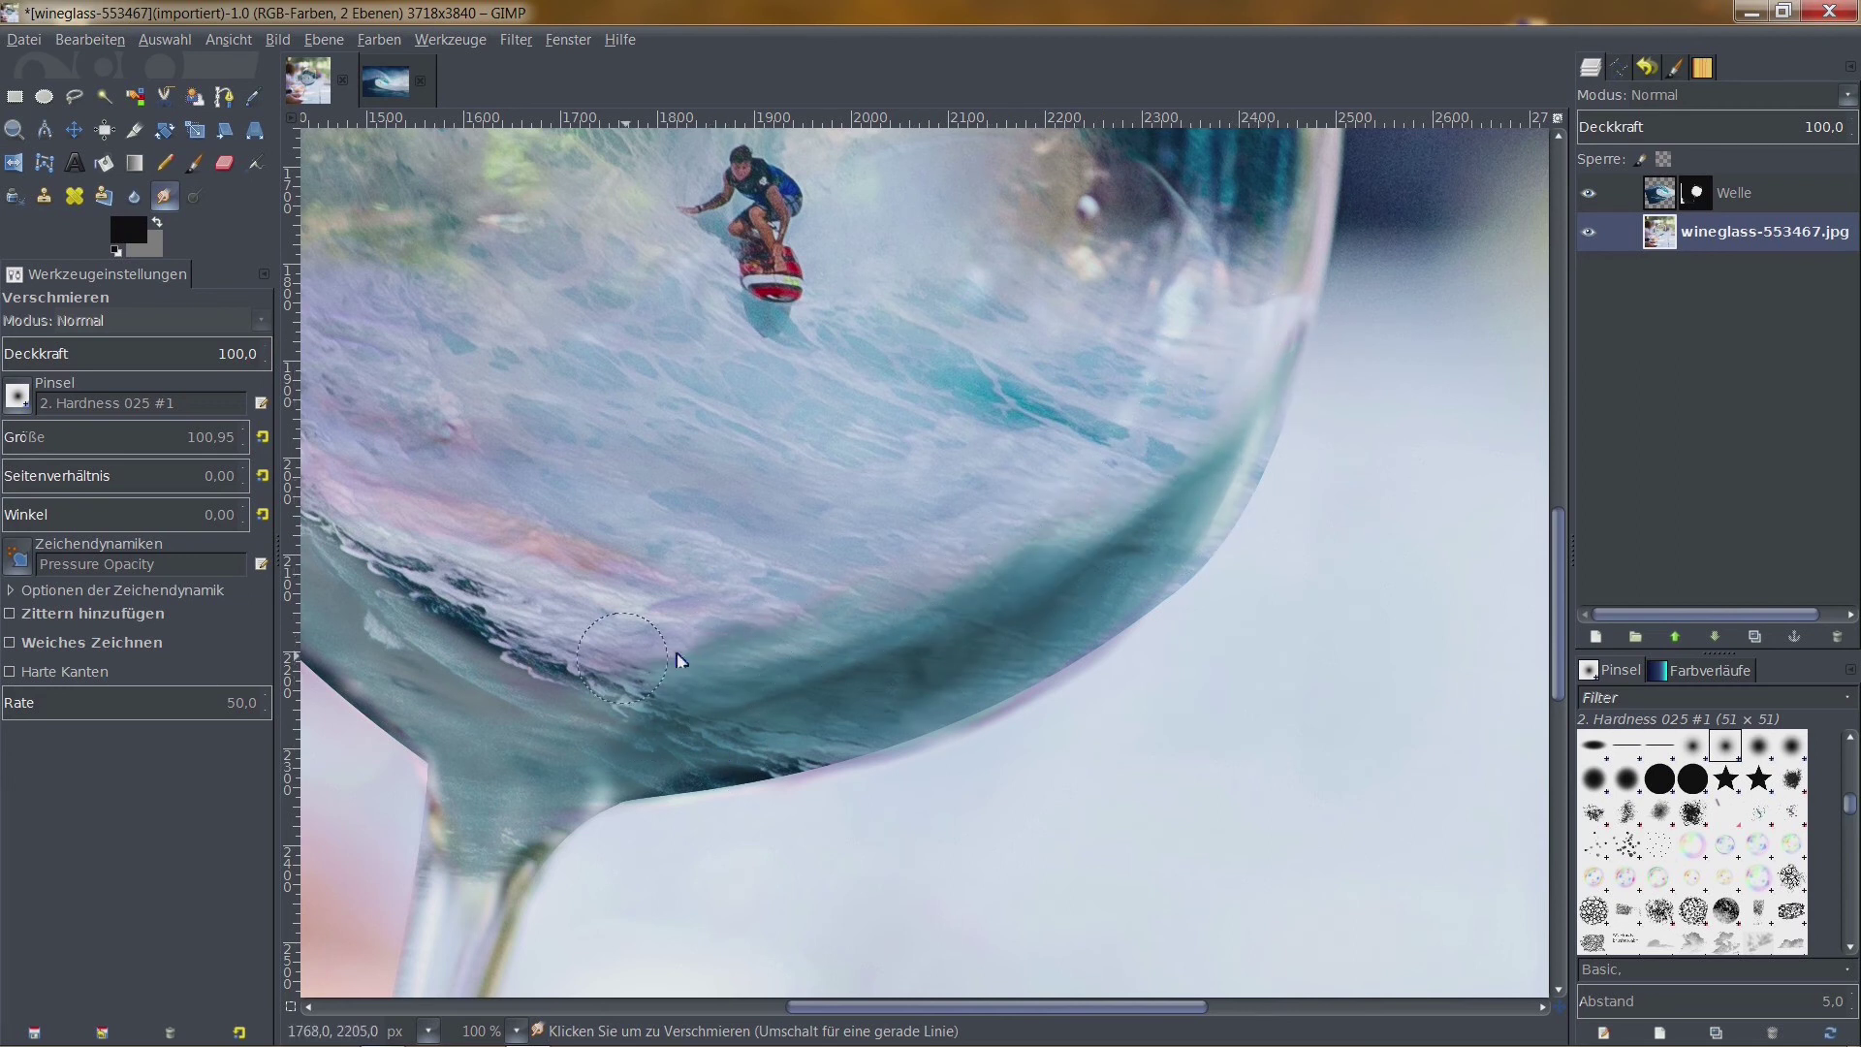
scroll(576, 676, "down", 2, "ctrl")
scroll(799, 514, "left", 5, "shift")
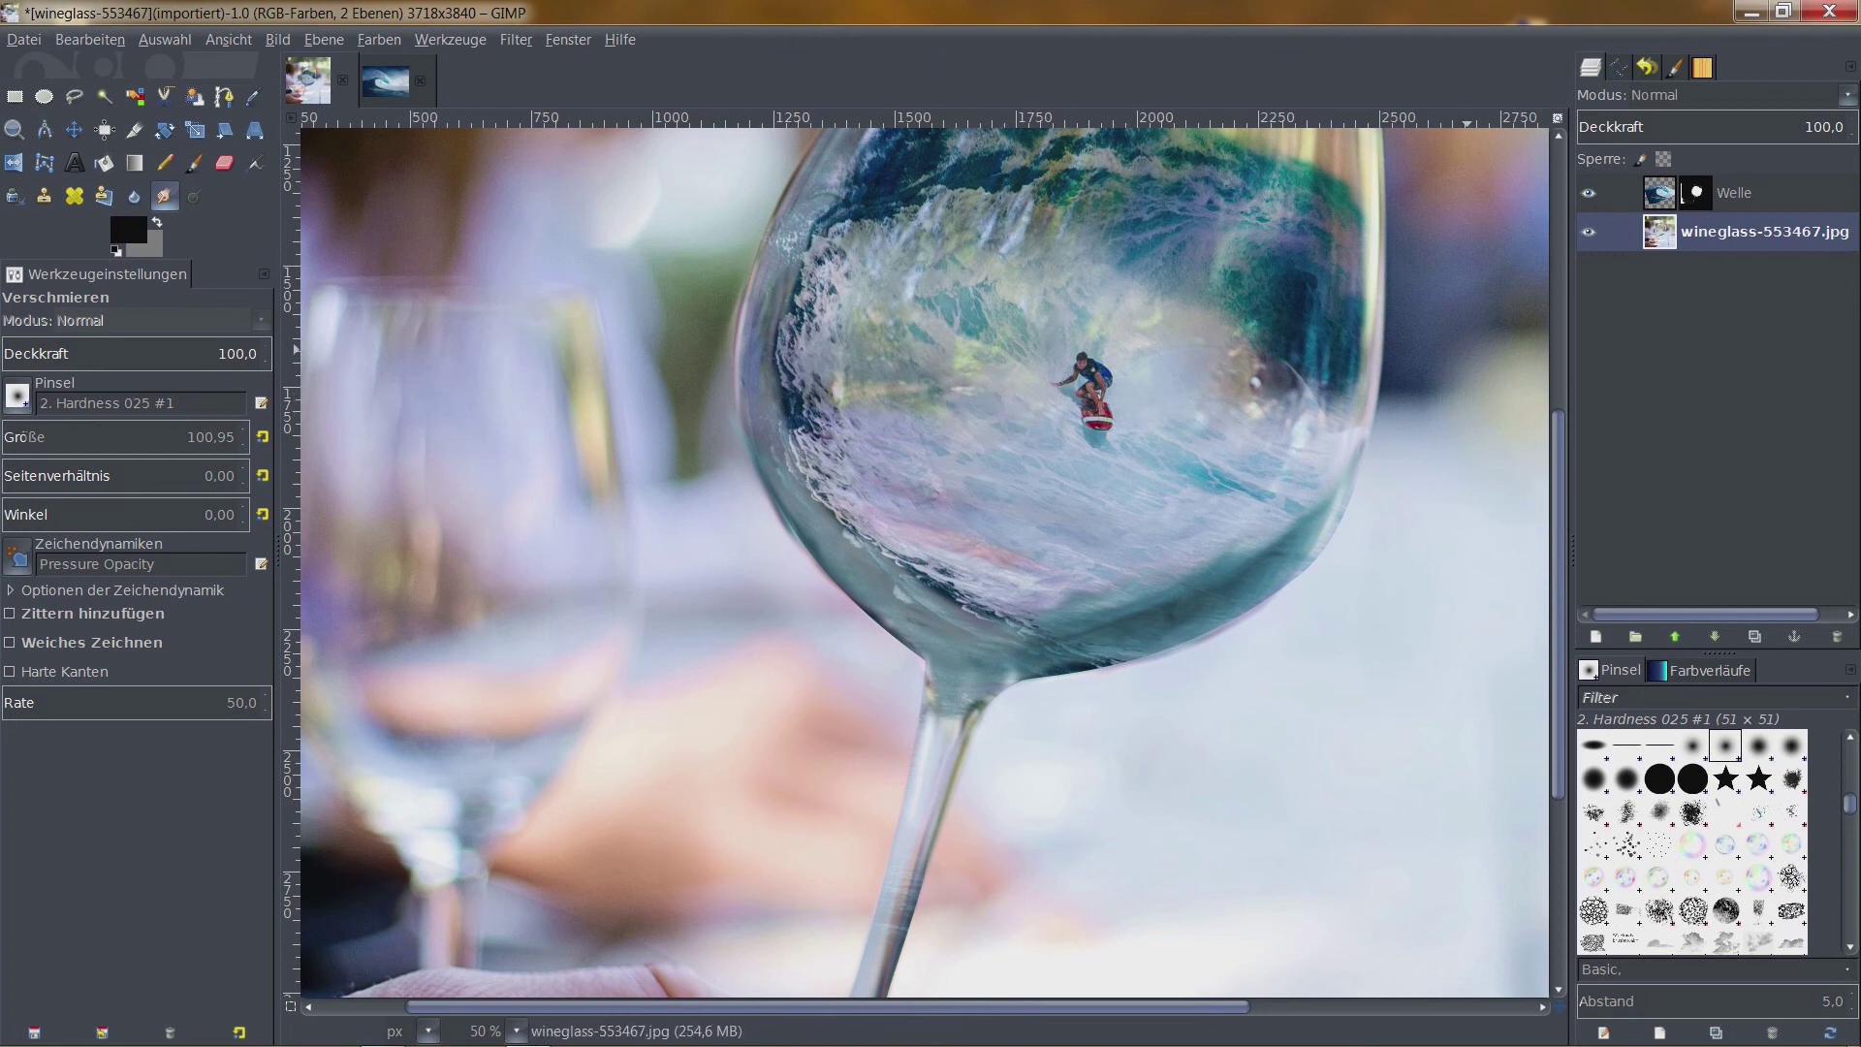
With Welle hidden, smudge the teal bottom edge, undo it, then unhide Welle
left_click(1587, 192)
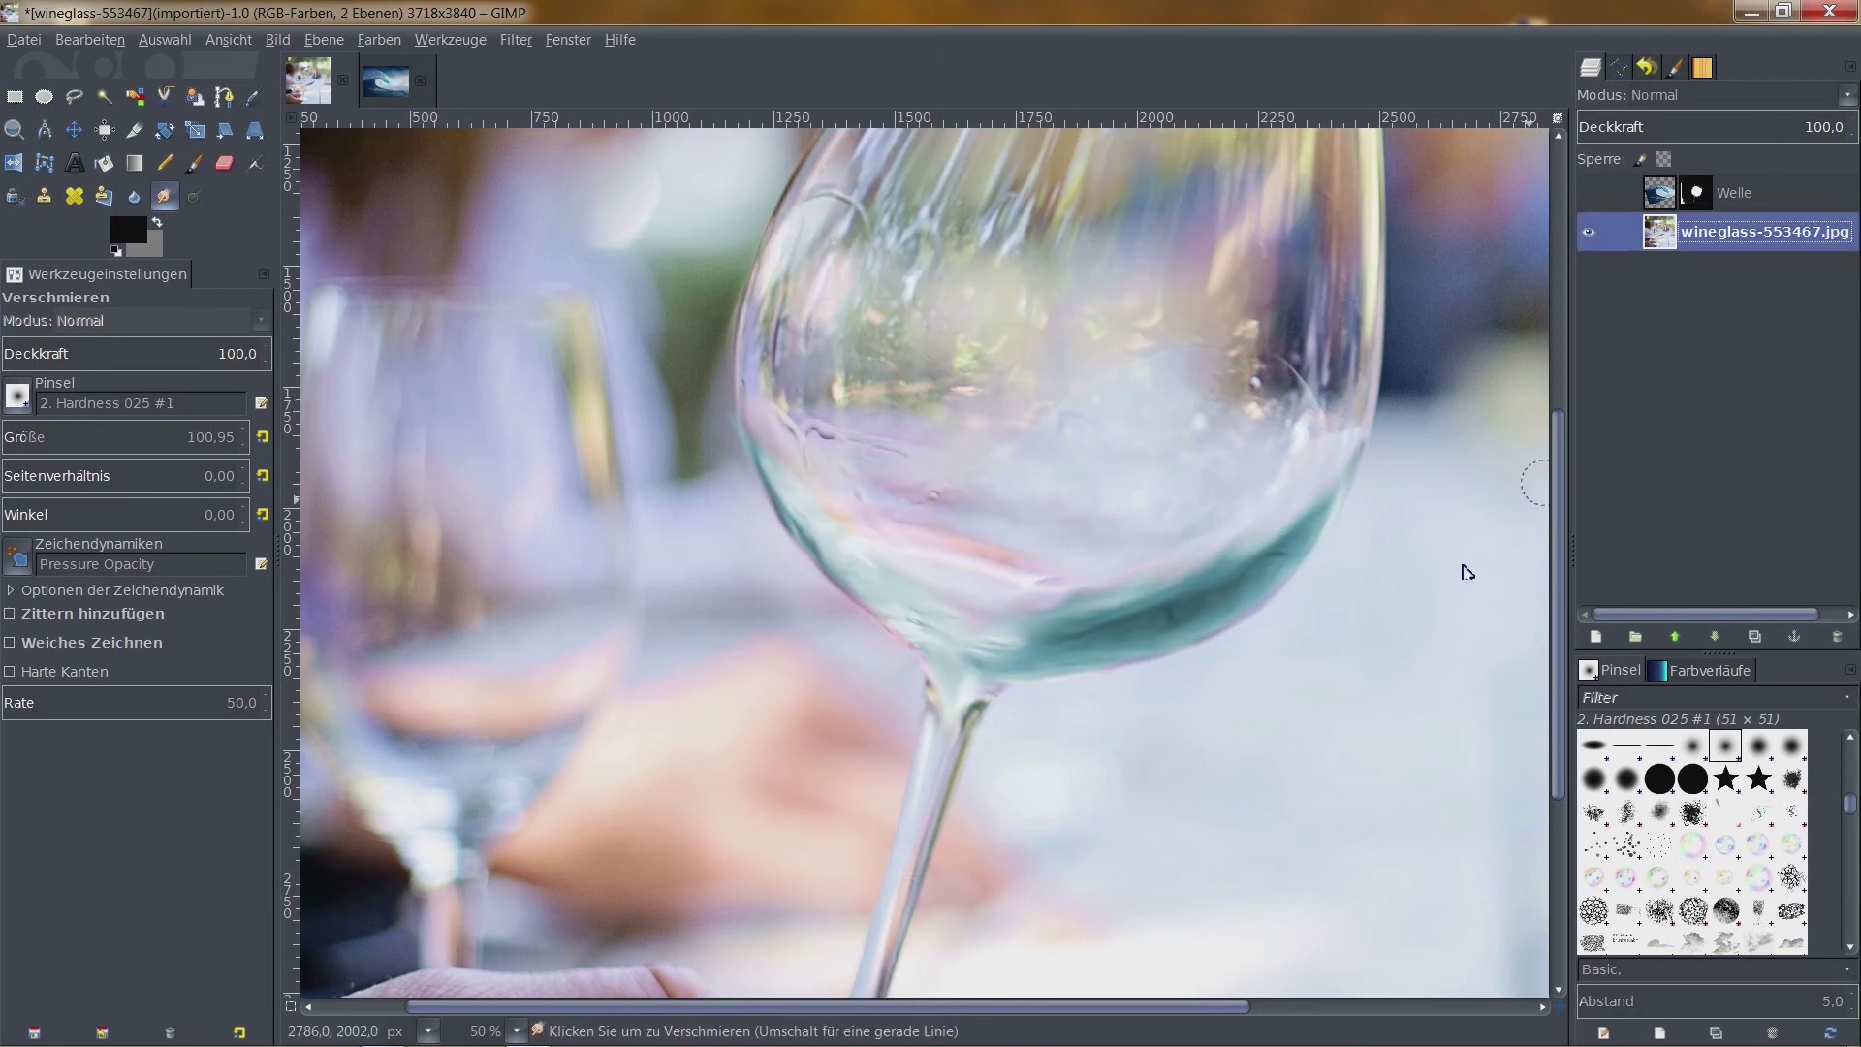
left_click(1313, 499)
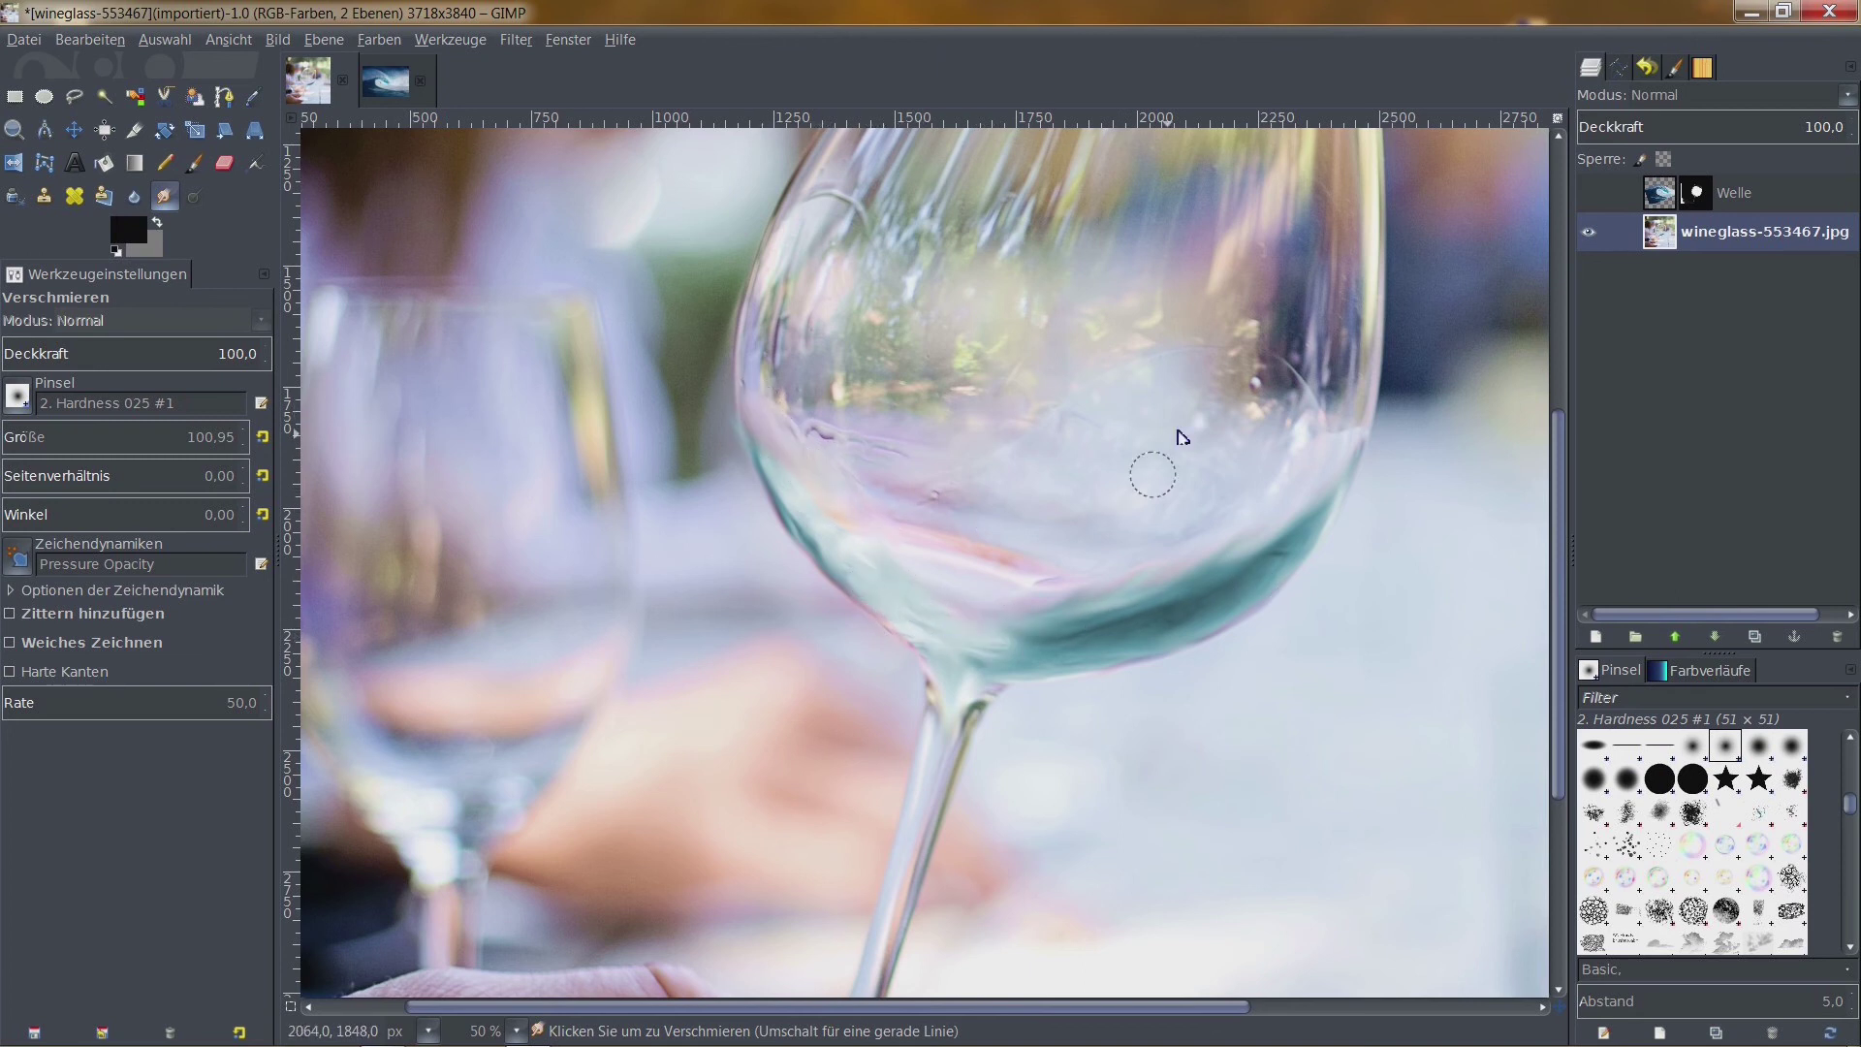
mouse_move(1146, 533)
left_mouse_down()
mouse_move(1136, 652)
mouse_move(1158, 609)
left_mouse_up()
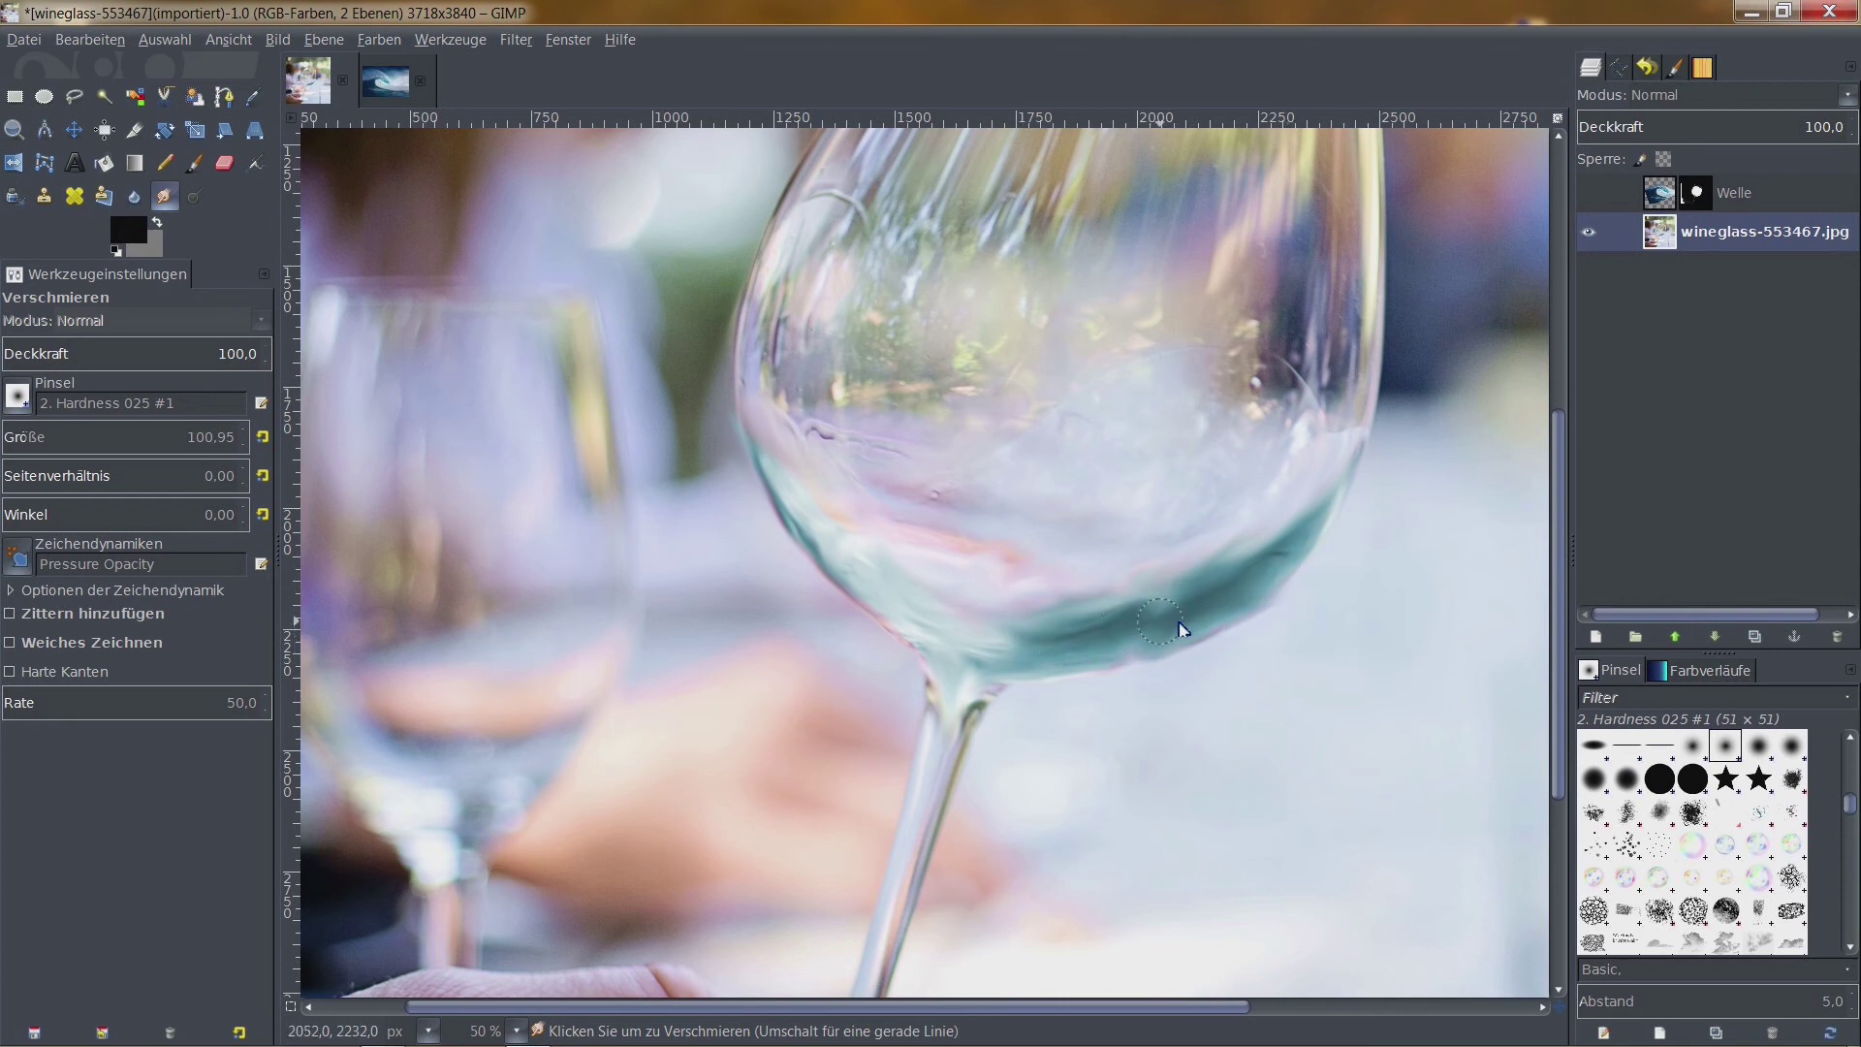
left_click(90, 39)
left_click(169, 66)
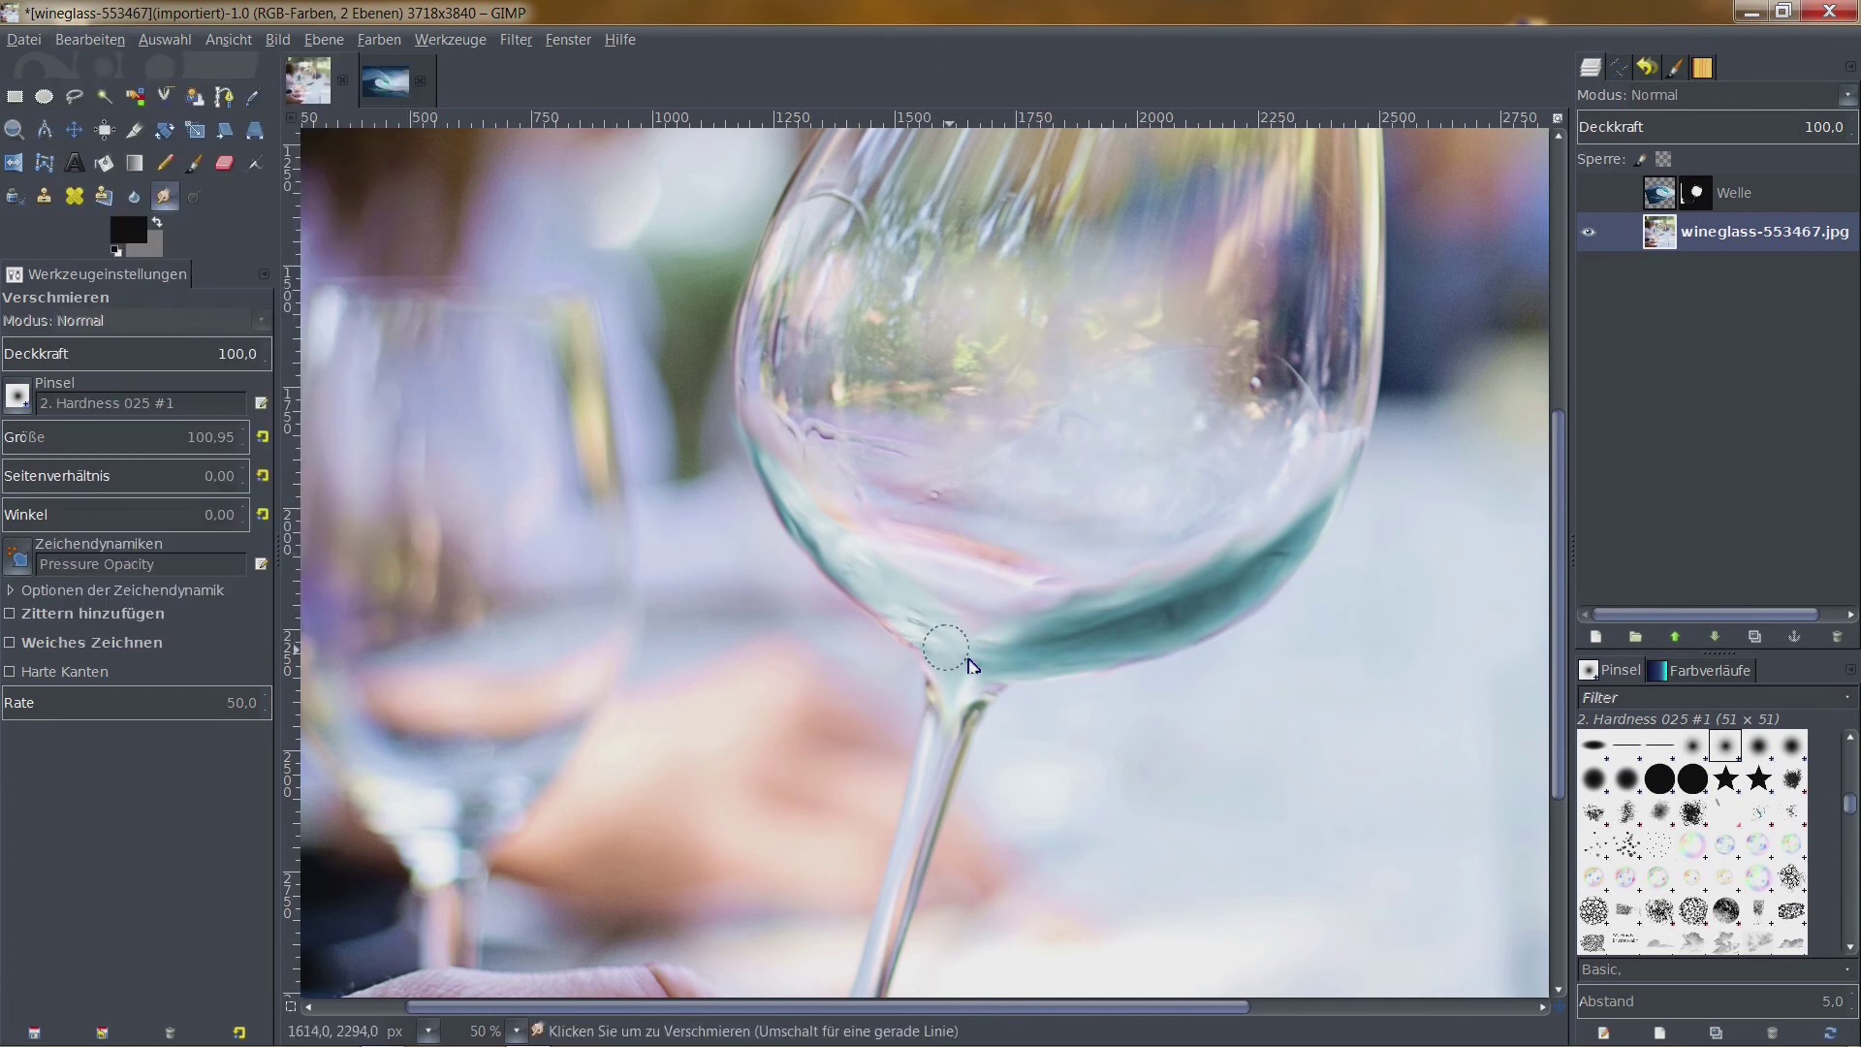
key("minus")
key("minus")
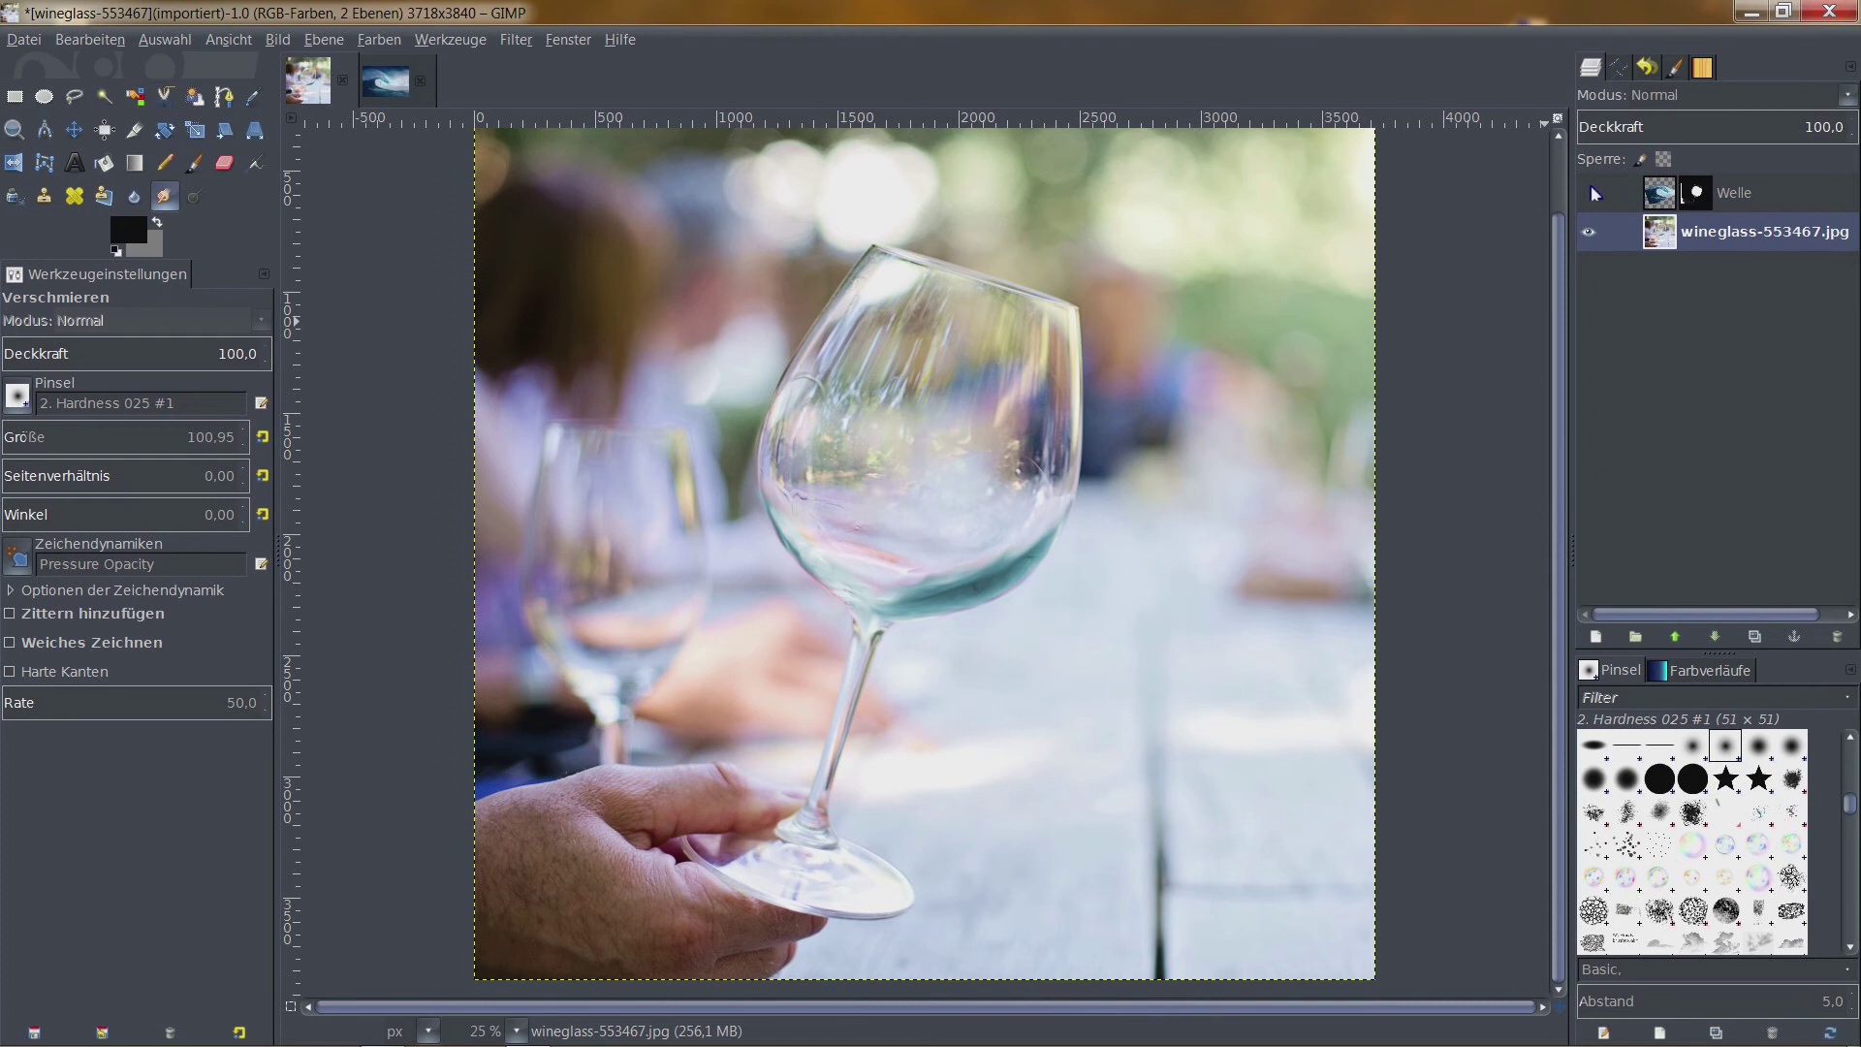
left_click(1589, 192)
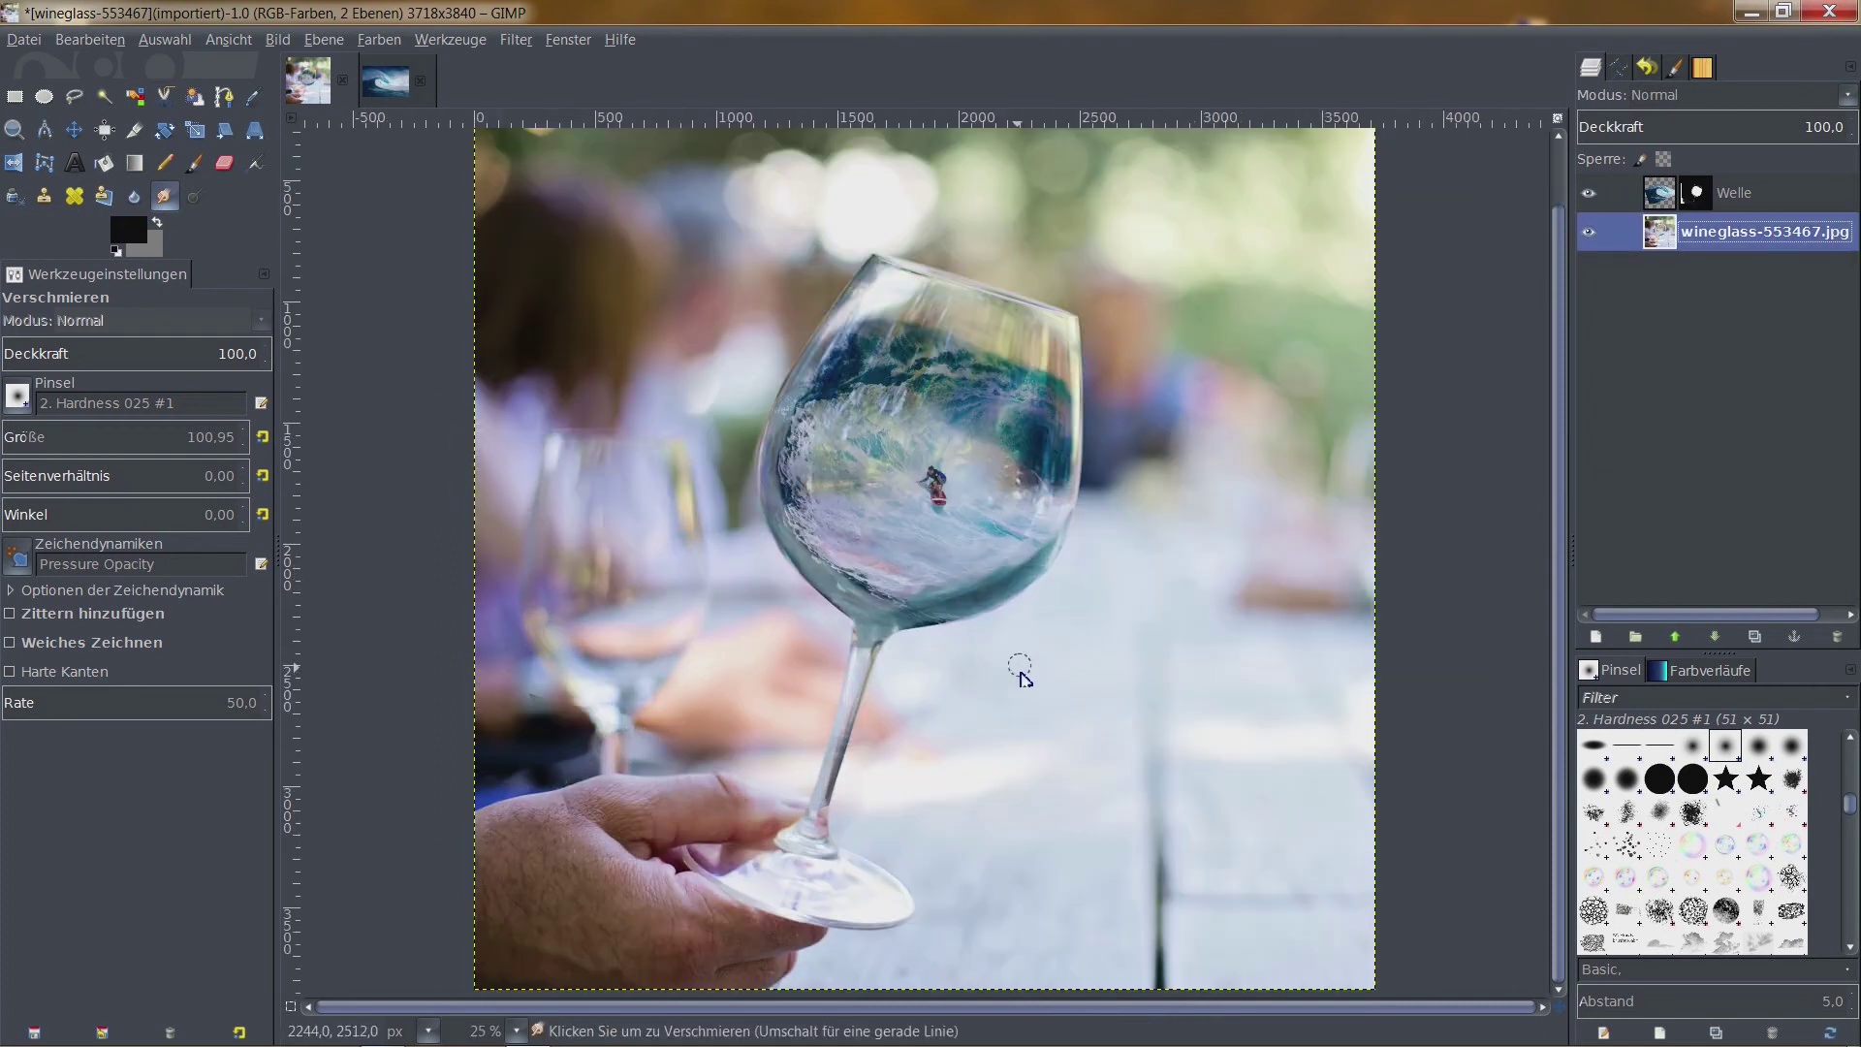
Zoom in and out repeatedly to inspect the wave-filled glass up close
scroll(1025, 678, "down", 2)
scroll(1024, 676, "up", 4)
scroll(1234, 452, "down", 1)
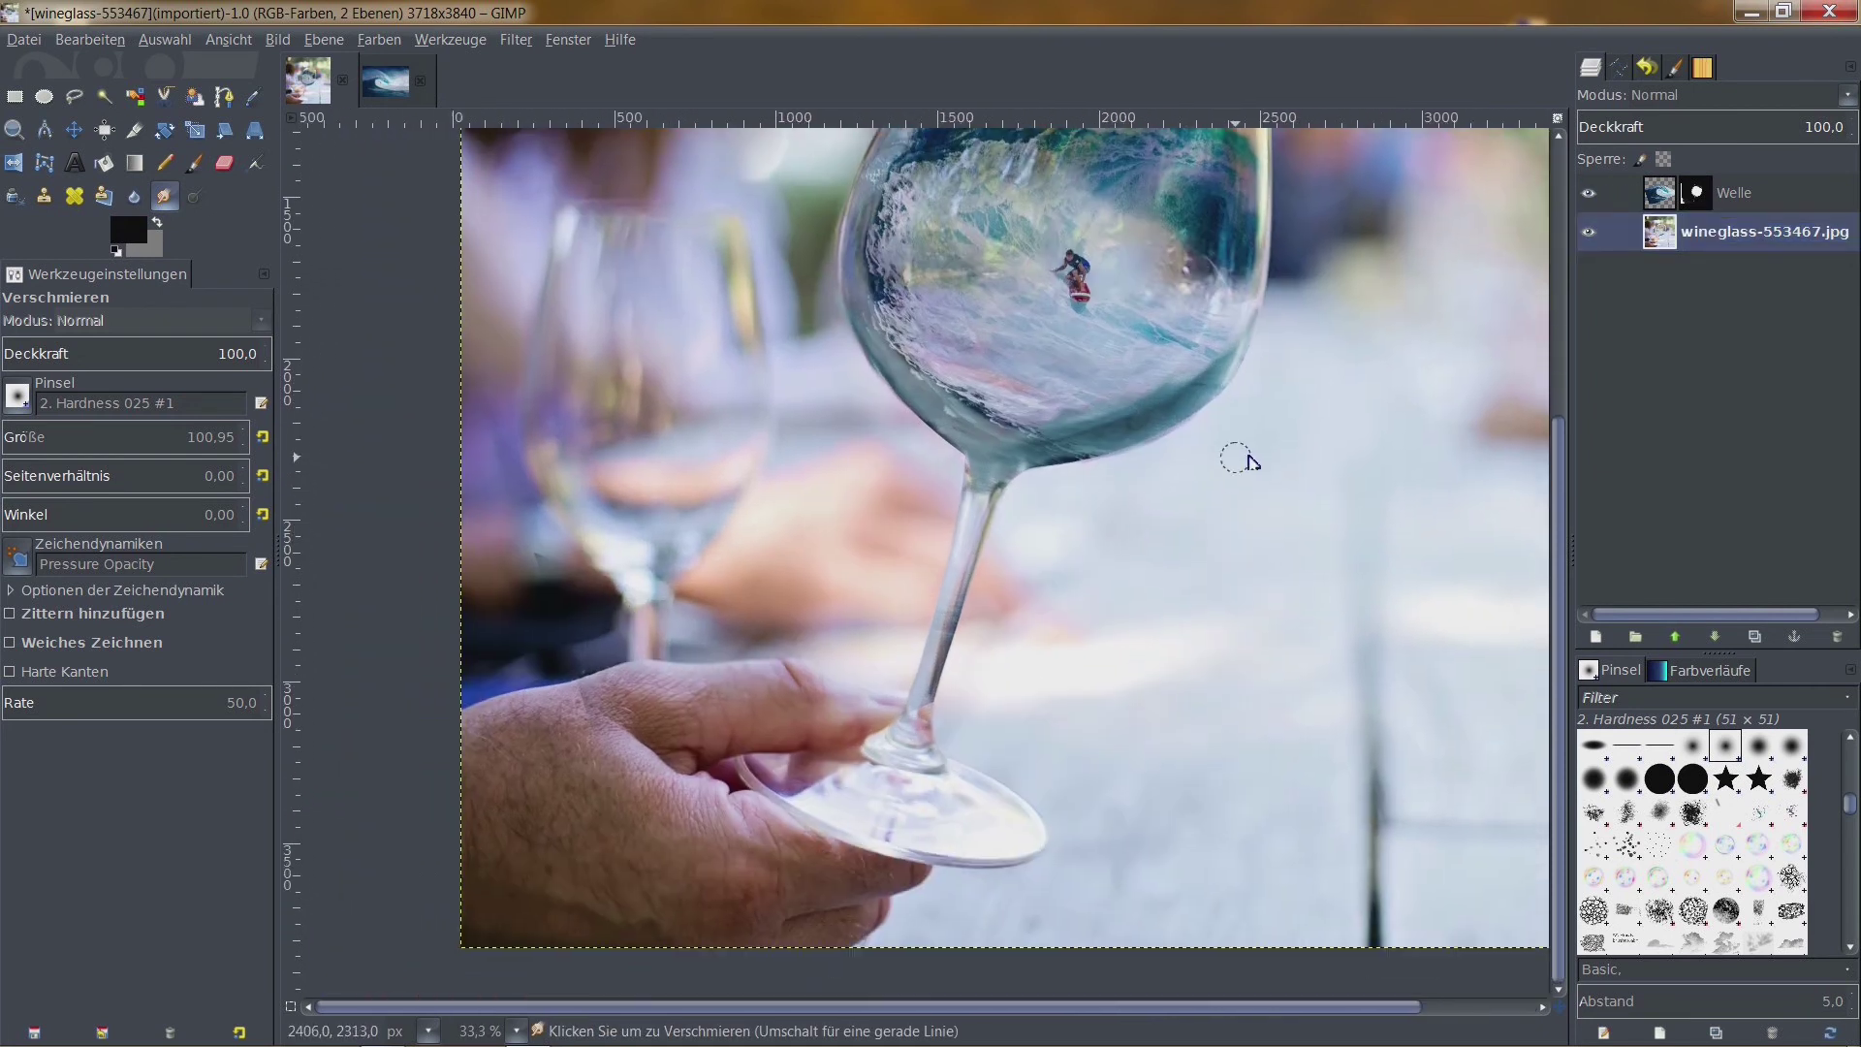
scroll(1260, 523, "down", 2)
scroll(1269, 544, "up", 3)
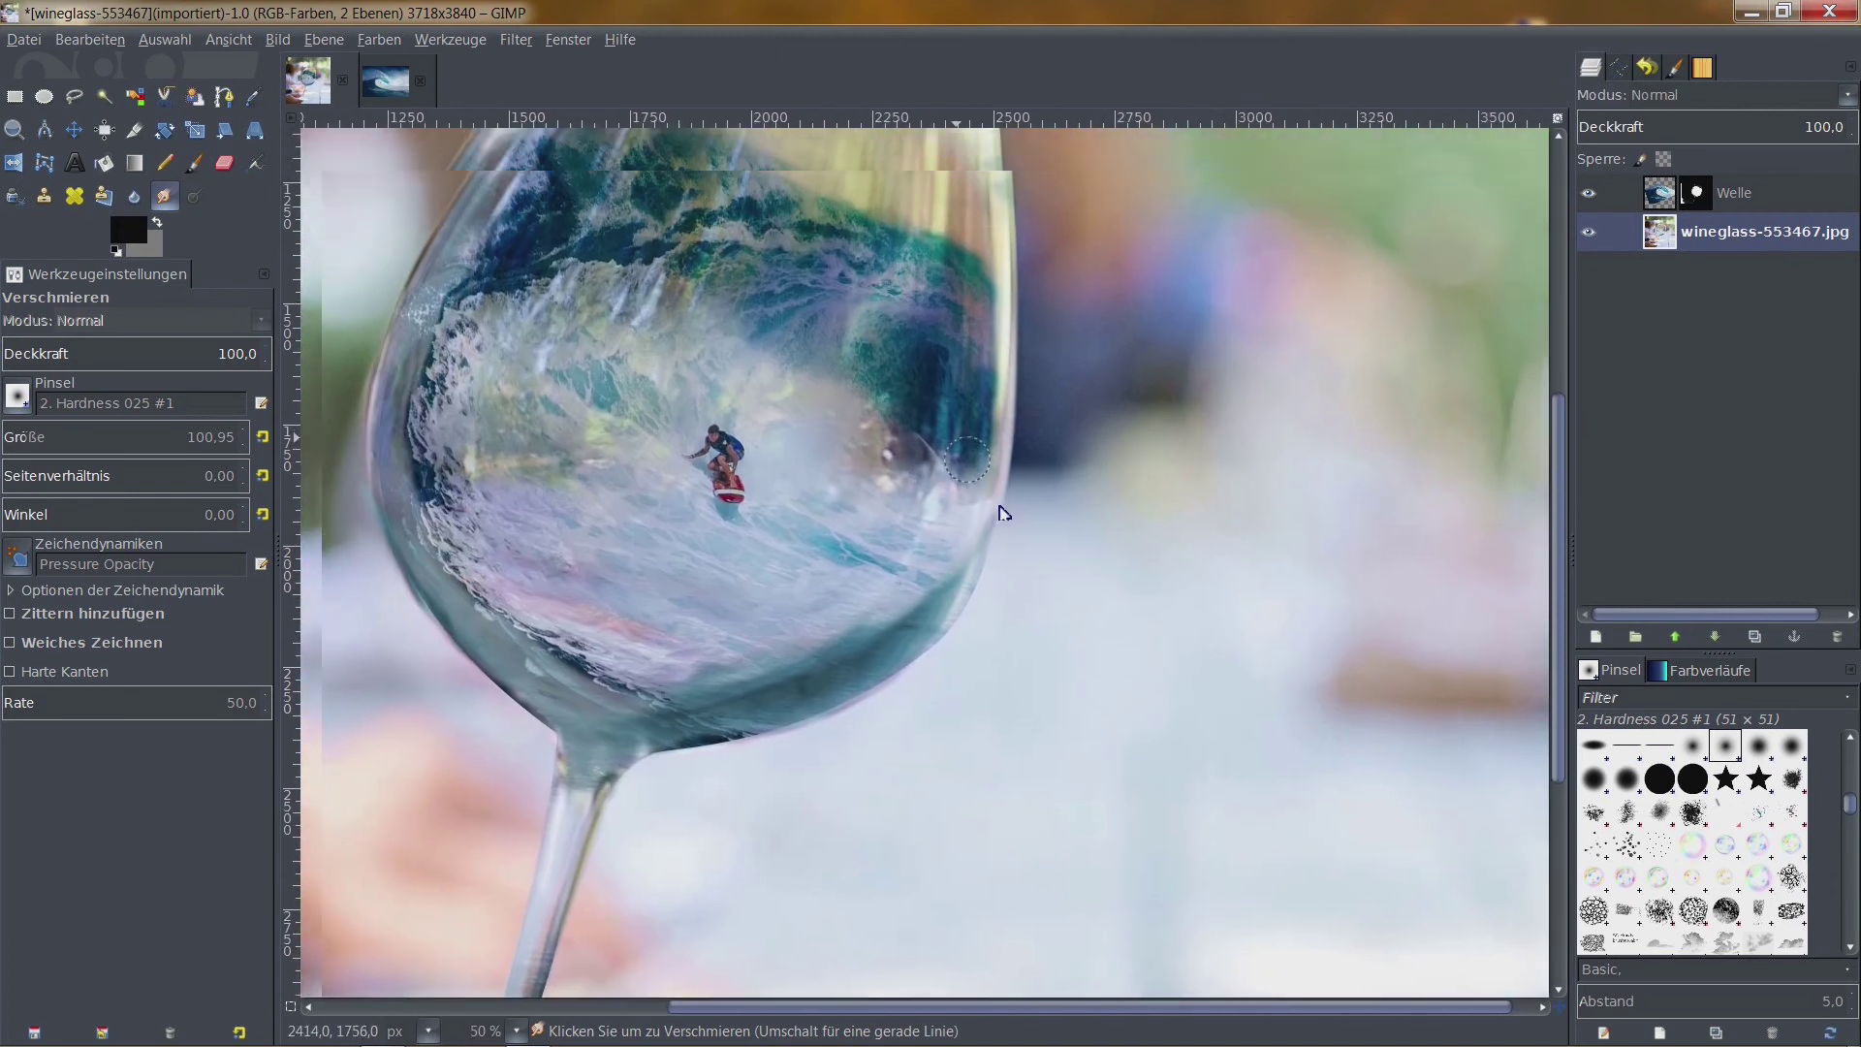
scroll(1112, 564, "down", 2)
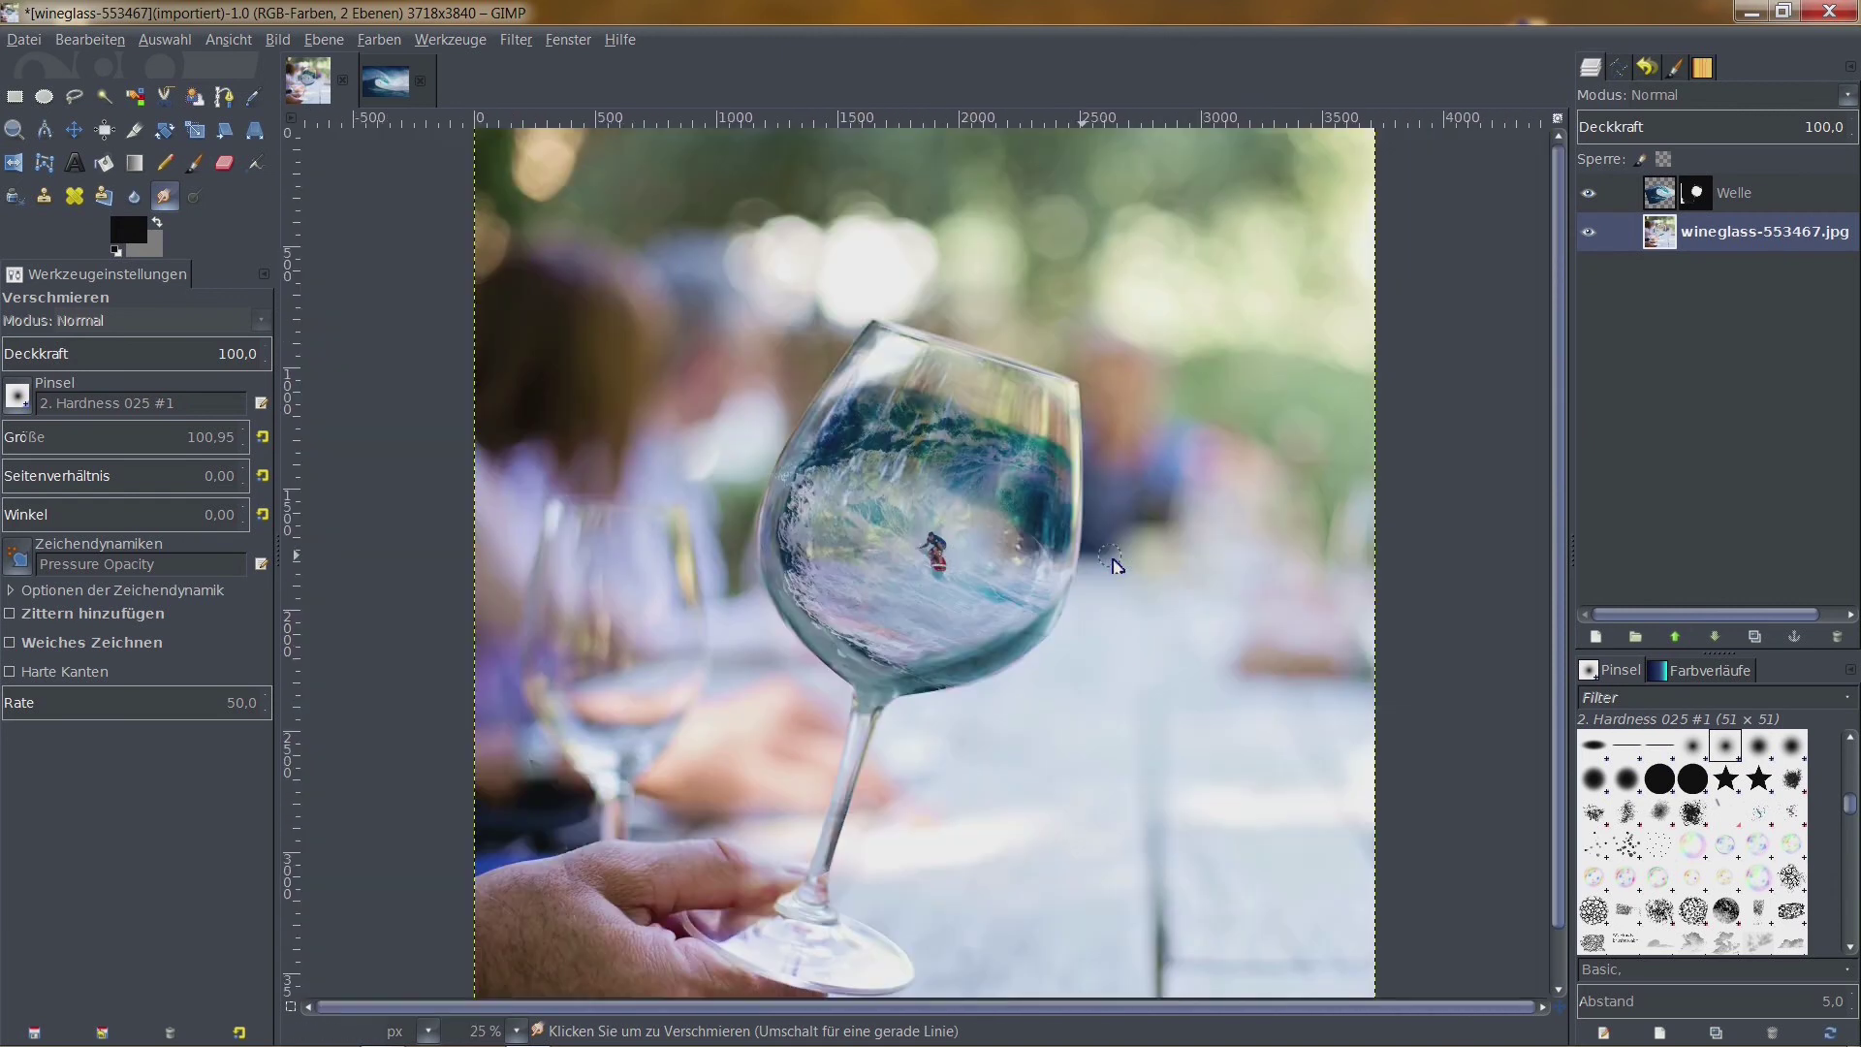
scroll(922, 543, "up", 2)
scroll(1074, 498, "down", 2)
scroll(671, 373, "down", 2)
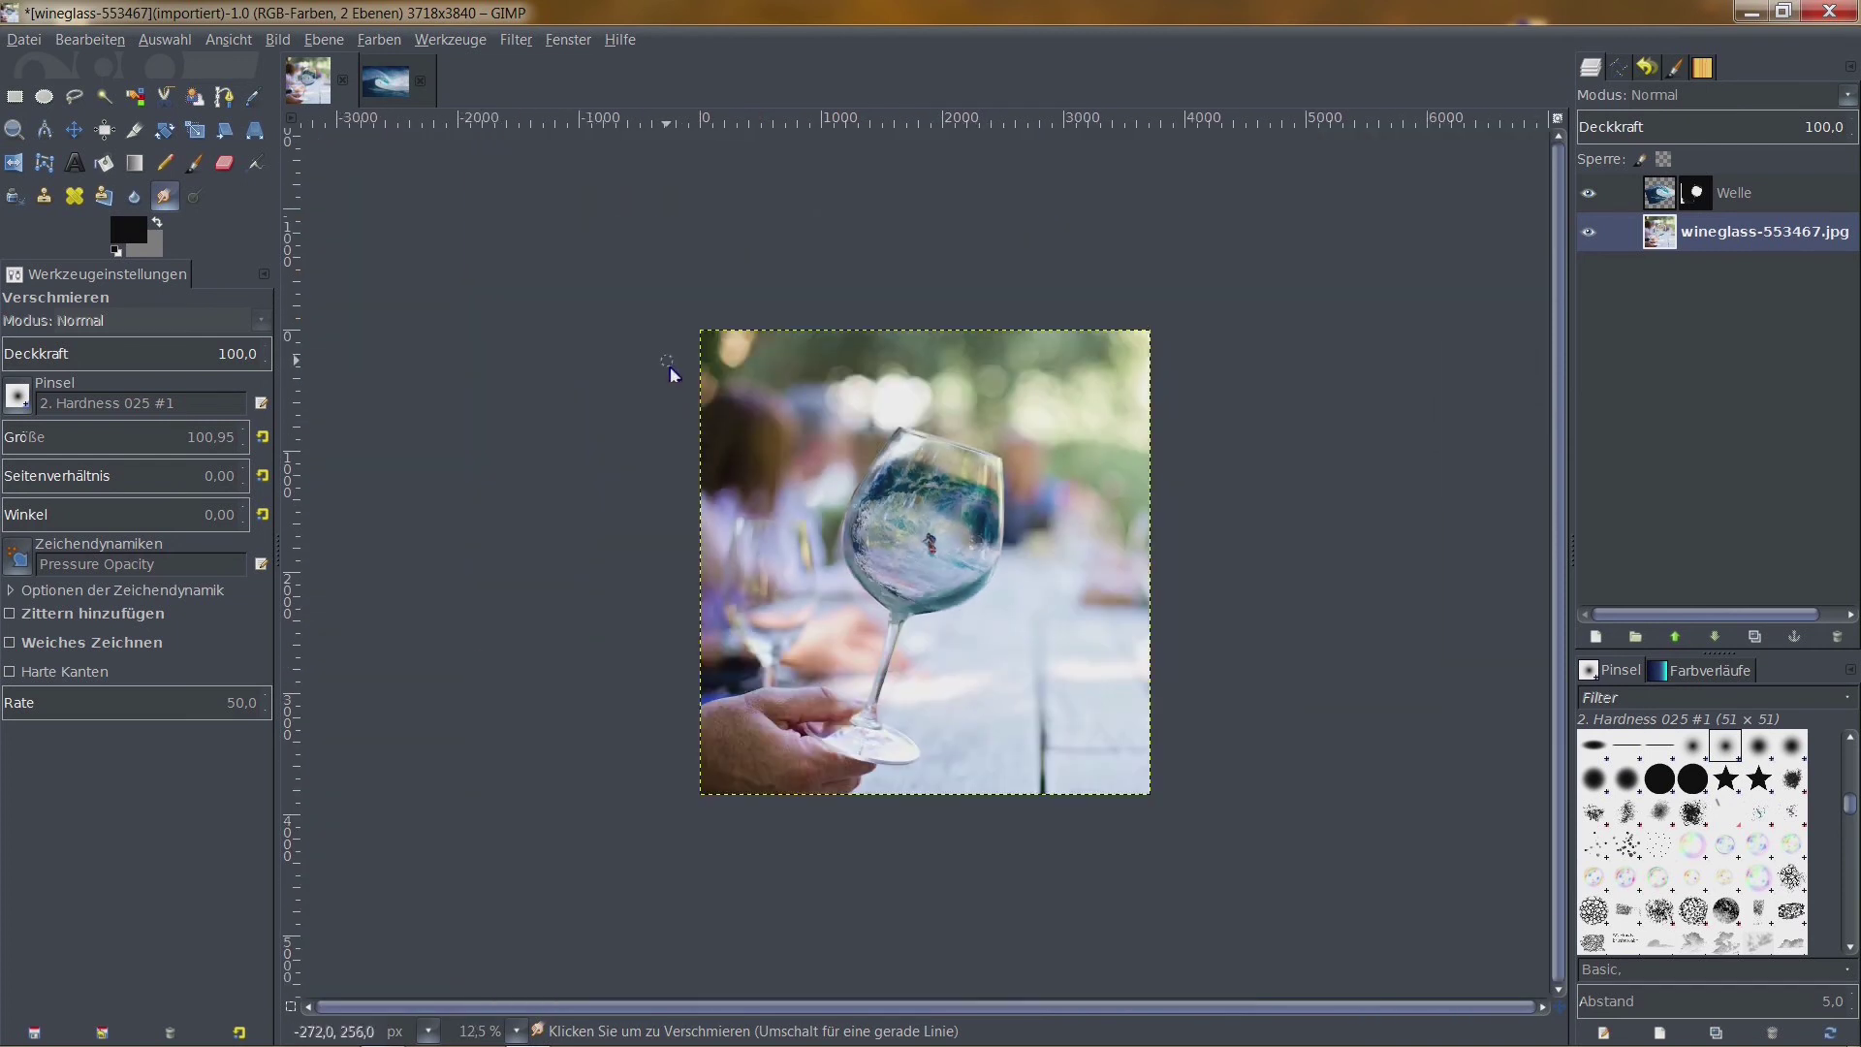
scroll(849, 632, "up", 2)
scroll(831, 623, "down", 2)
scroll(999, 610, "left", 2)
scroll(1084, 700, "left", 3)
scroll(1083, 699, "down", 1)
scroll(1081, 693, "up", 4)
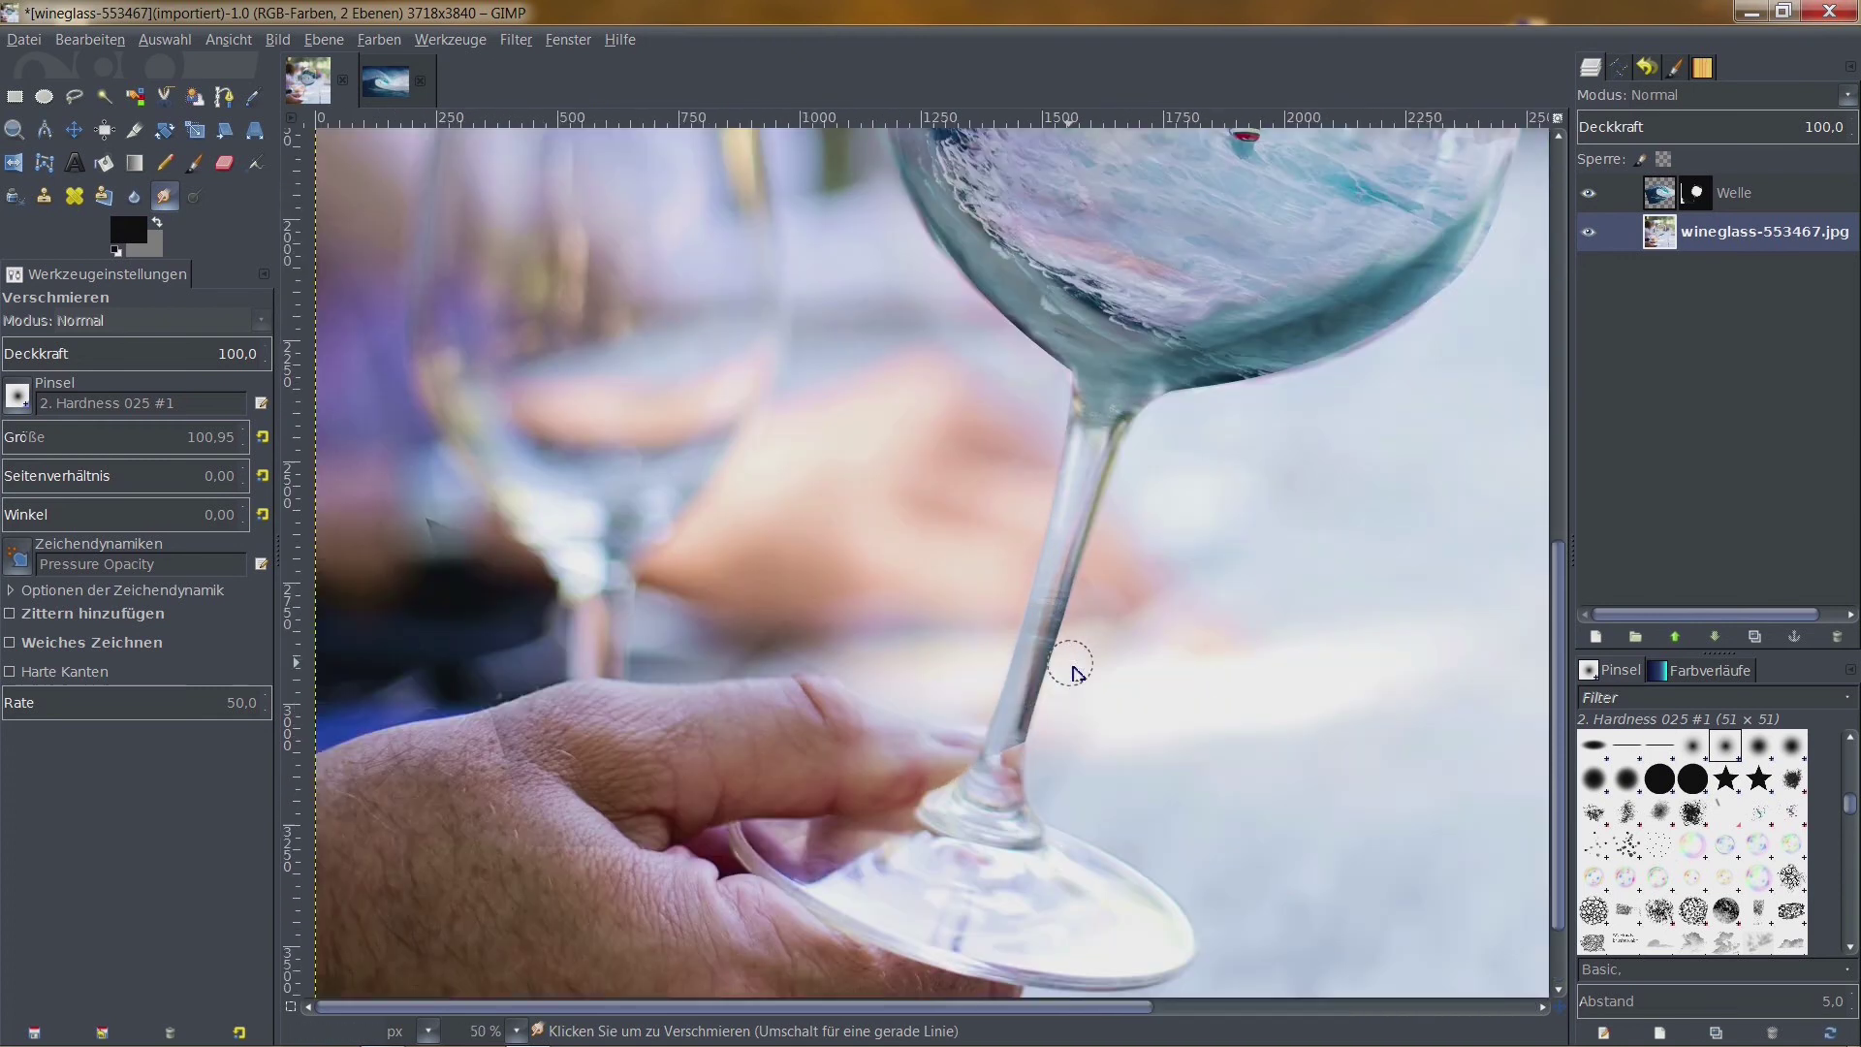
scroll(1073, 678, "down", 2)
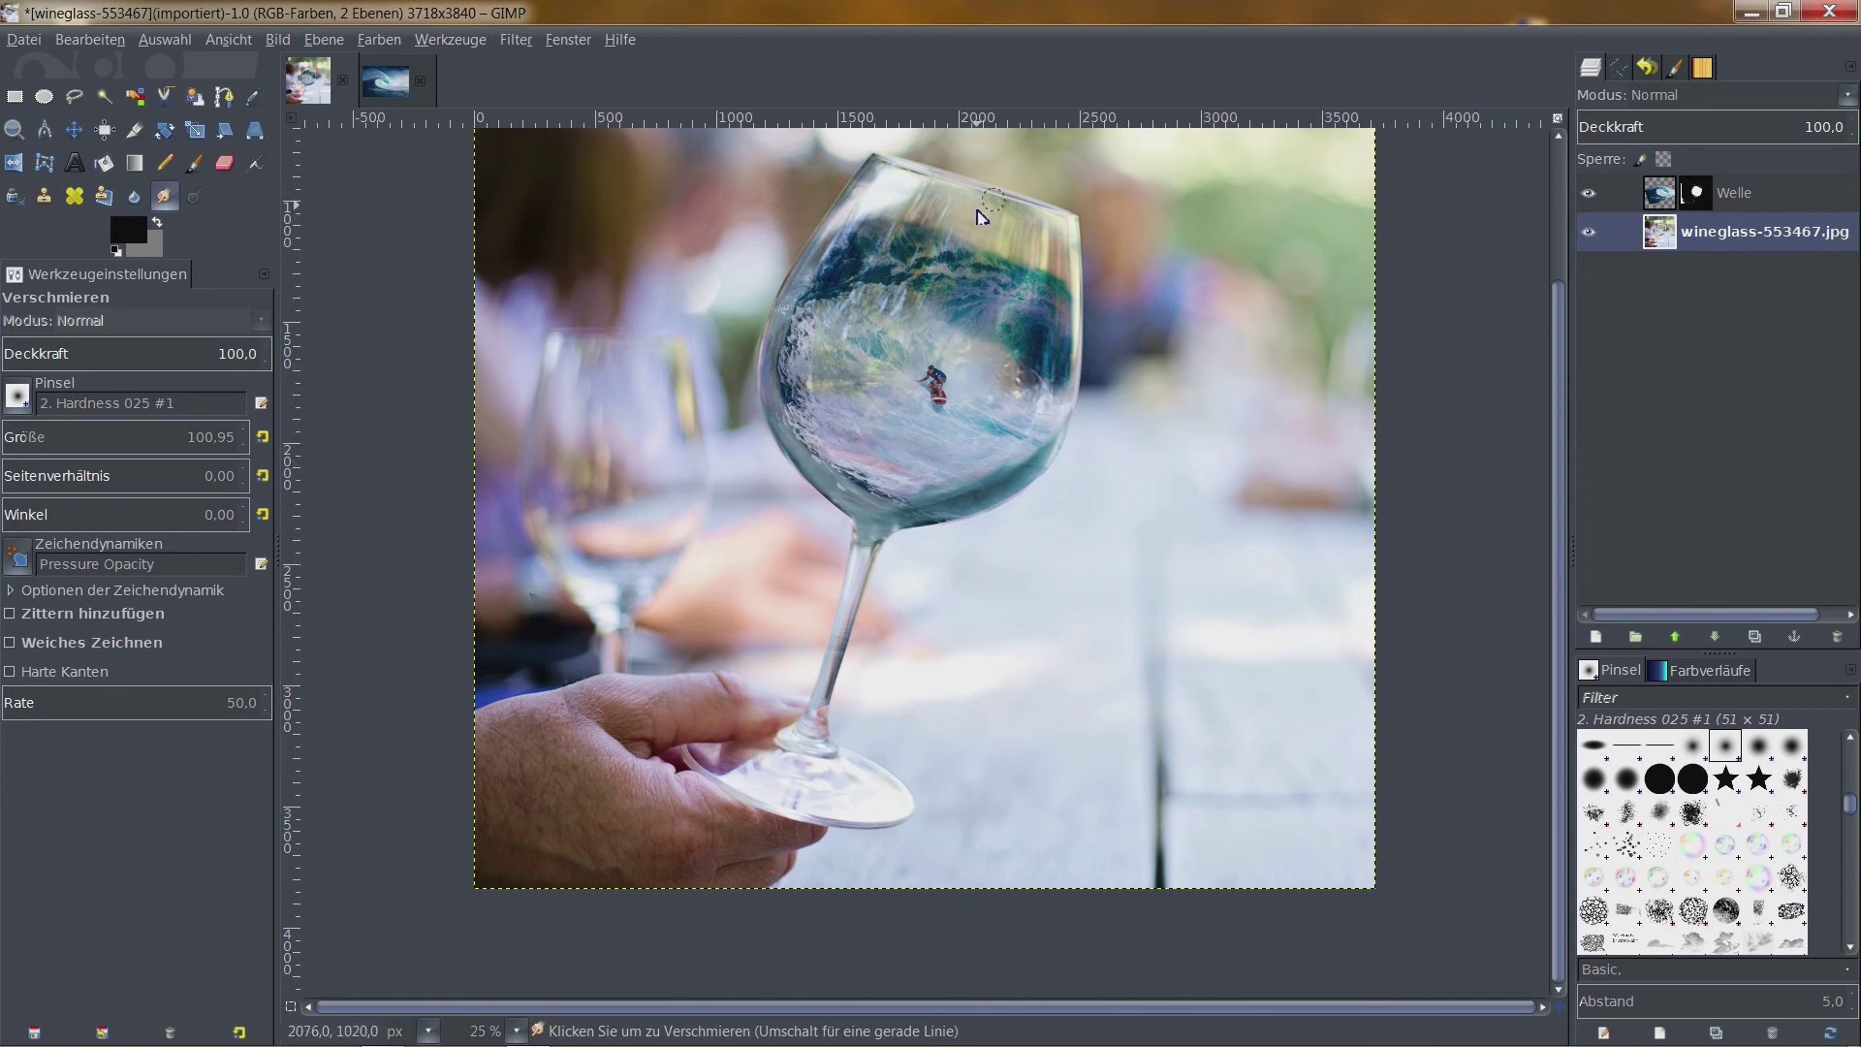
scroll(1061, 263, "up", 2)
scroll(1168, 372, "up", 1)
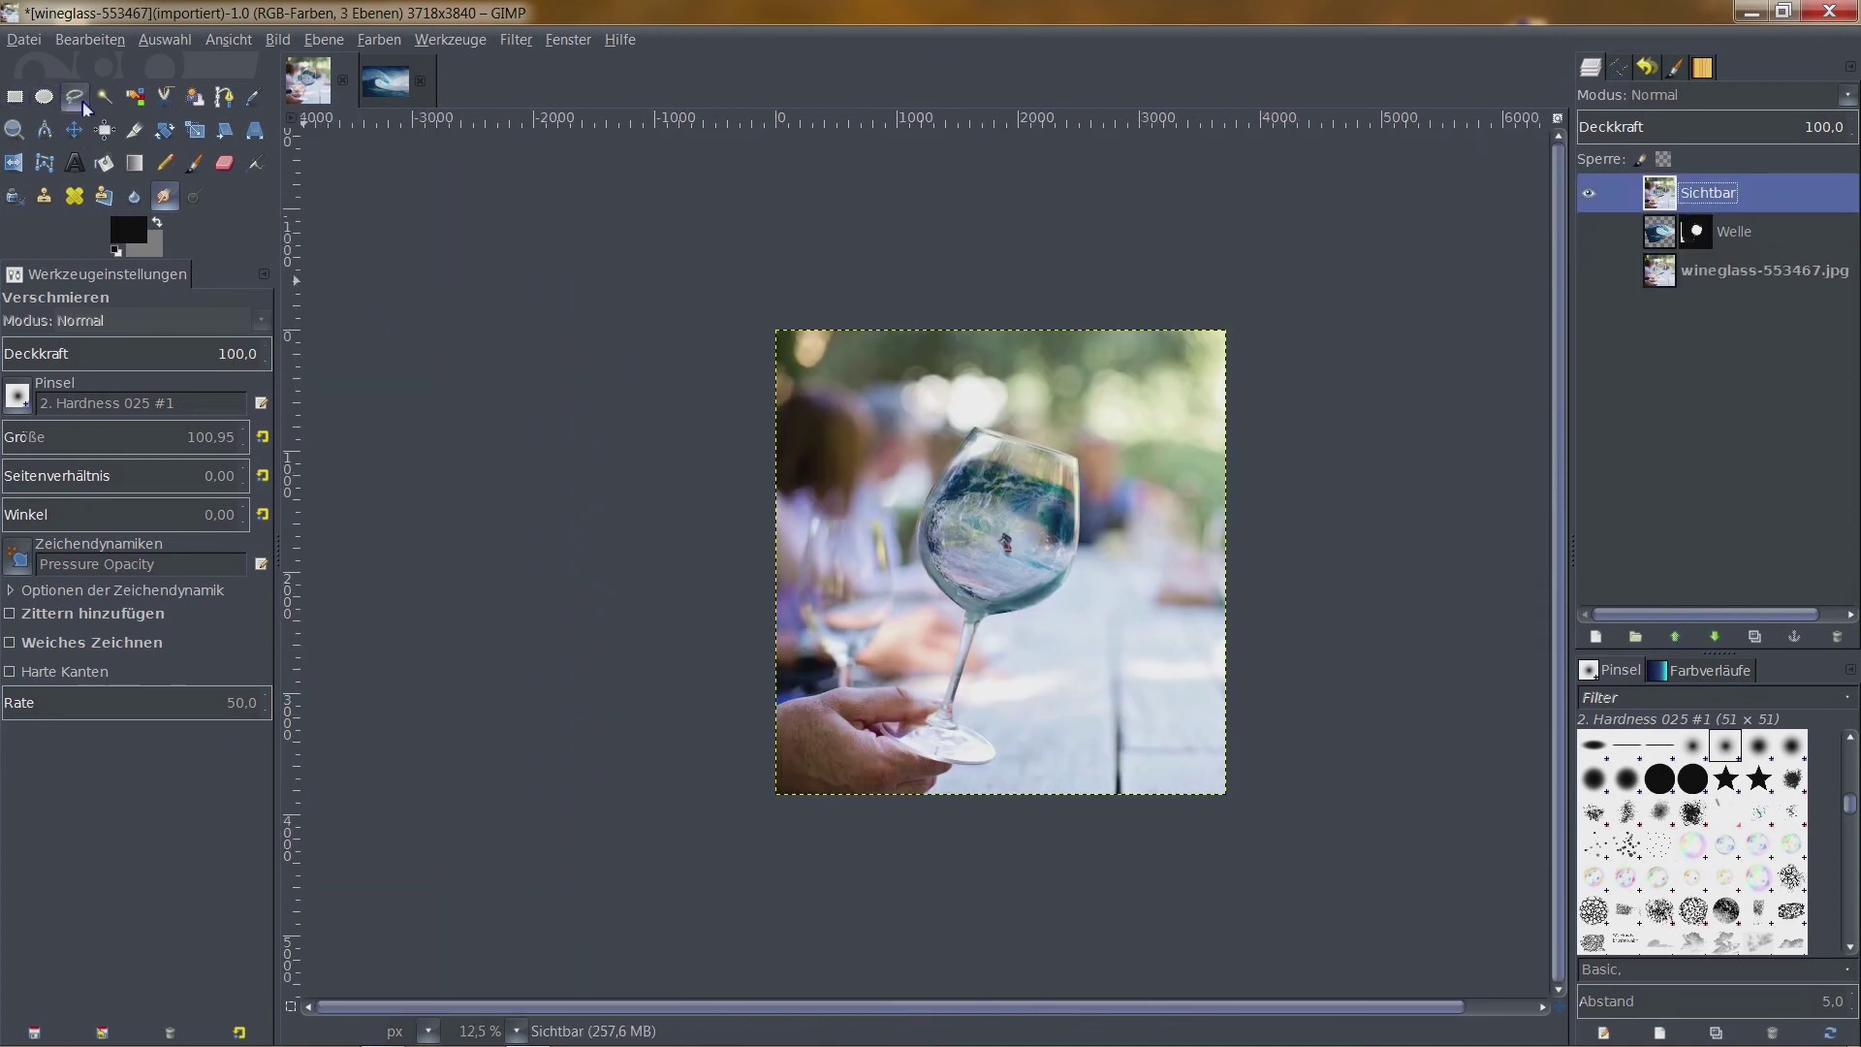
Convert the saved path Unbenannt #1 into a selection around the glass
left_click(230, 107)
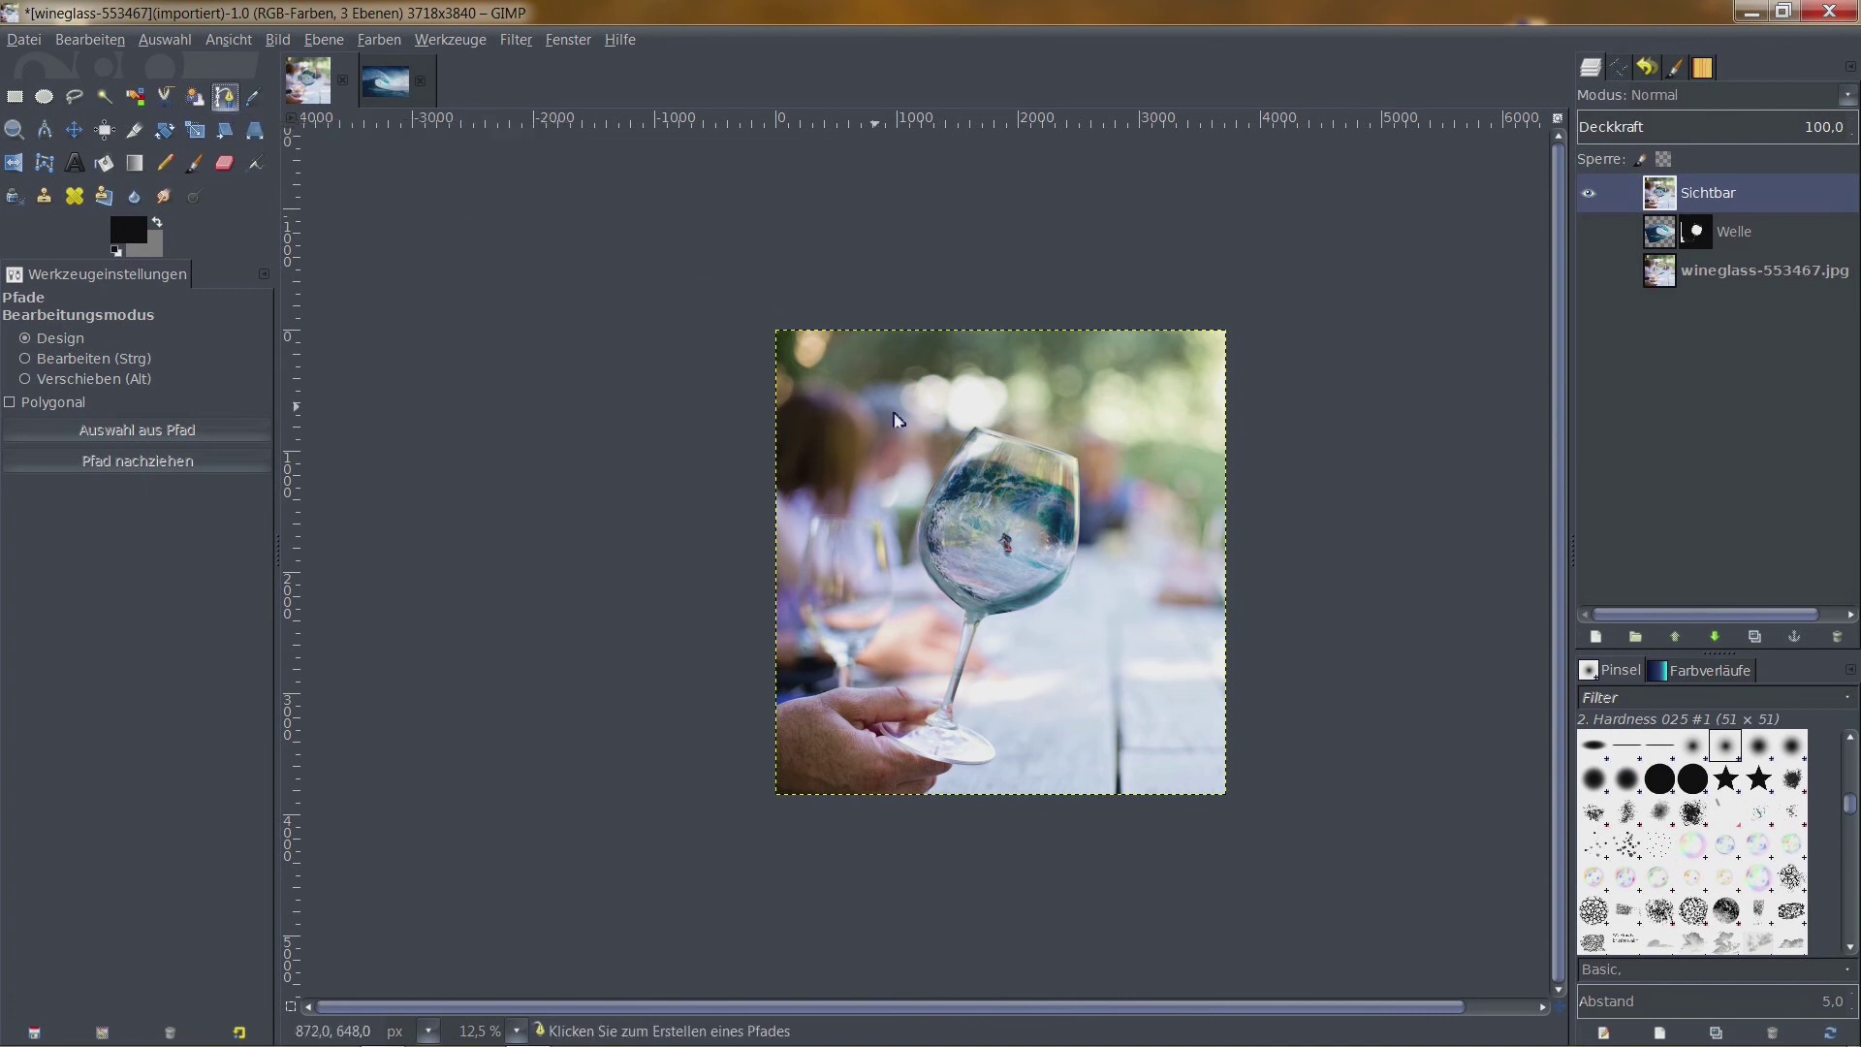
scroll(976, 453, "up", 3, "ctrl")
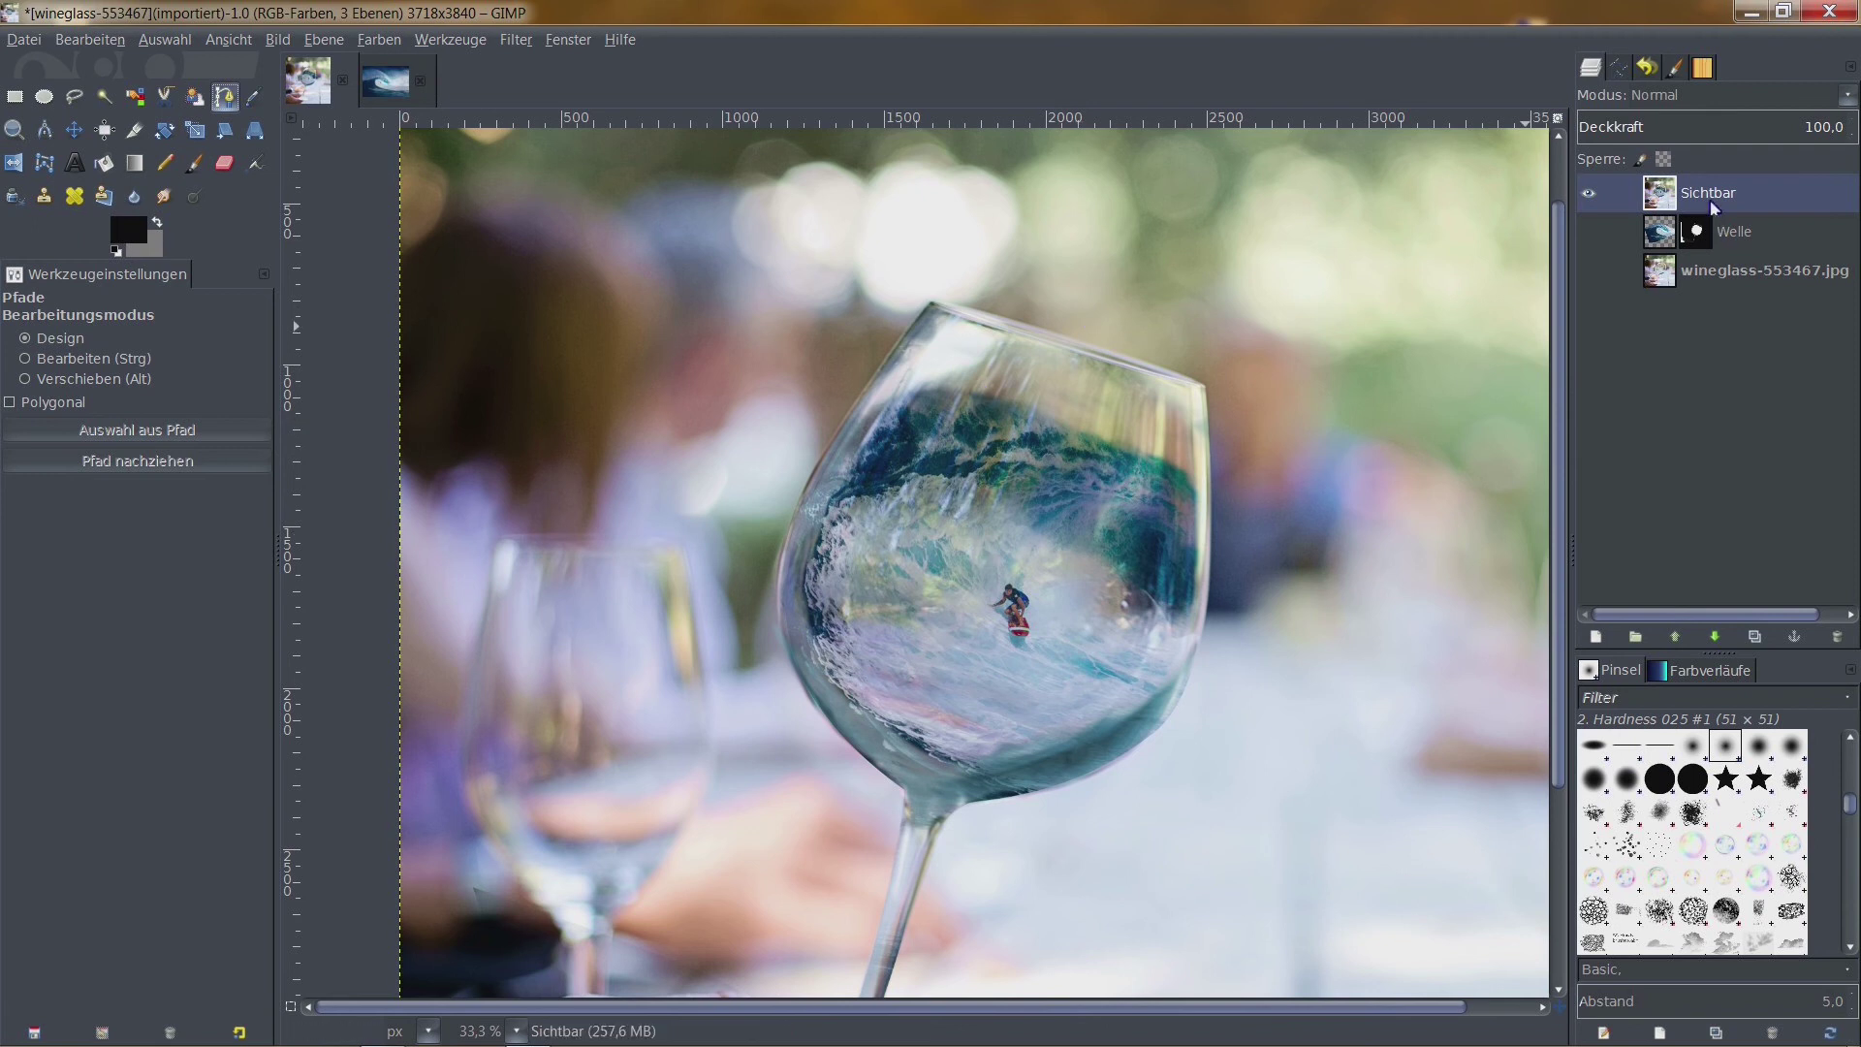
left_click(1620, 69)
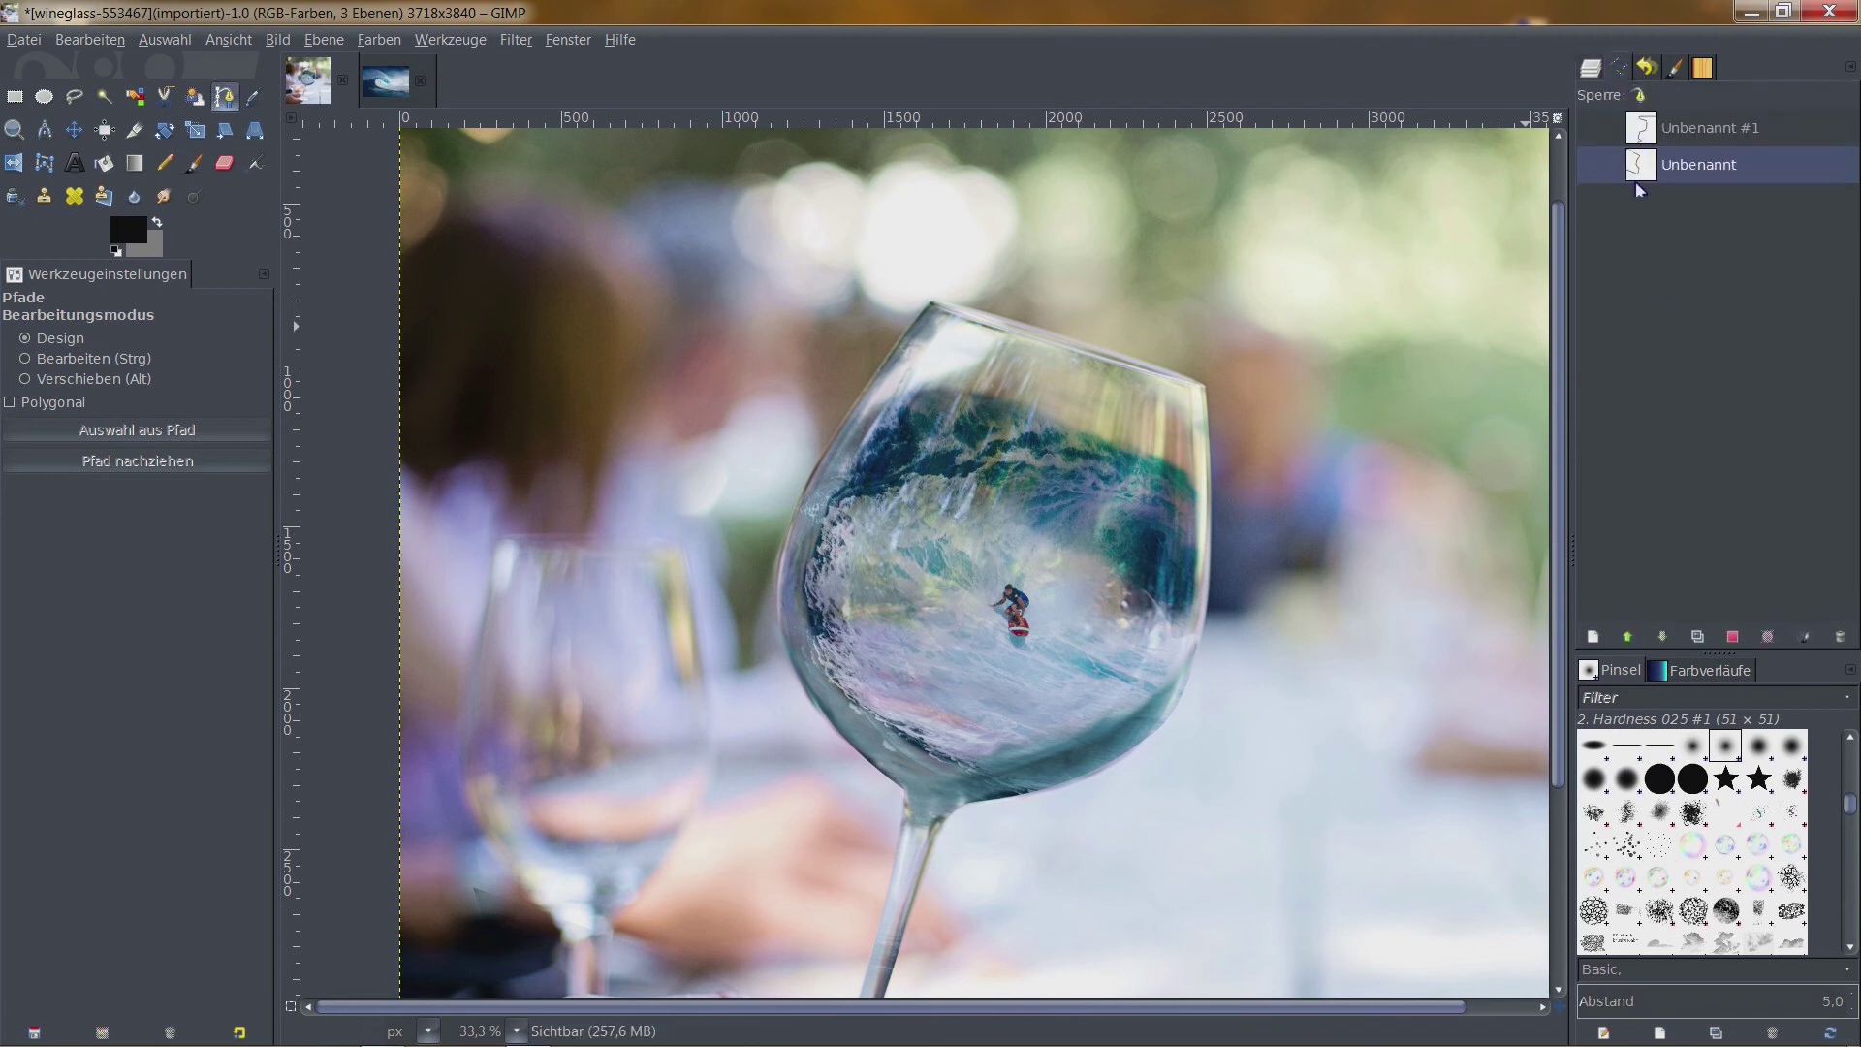
left_click(1663, 132)
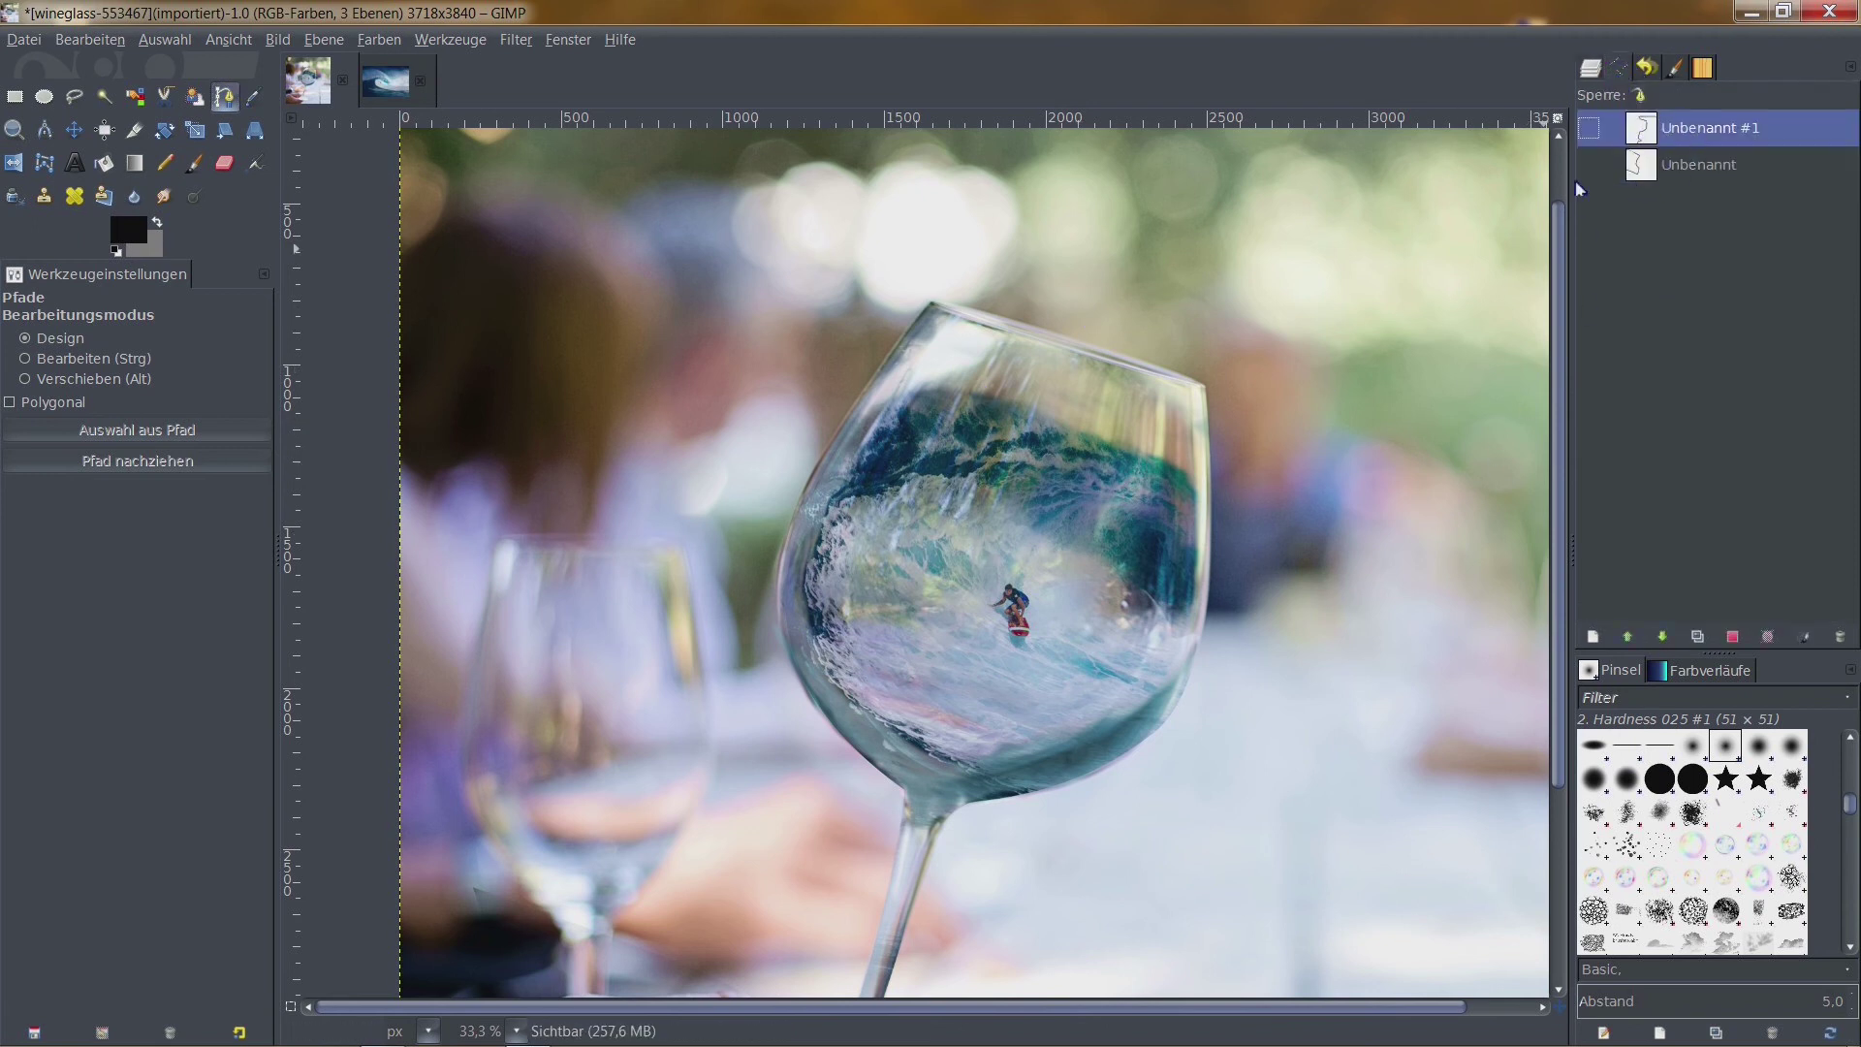
left_click(1732, 636)
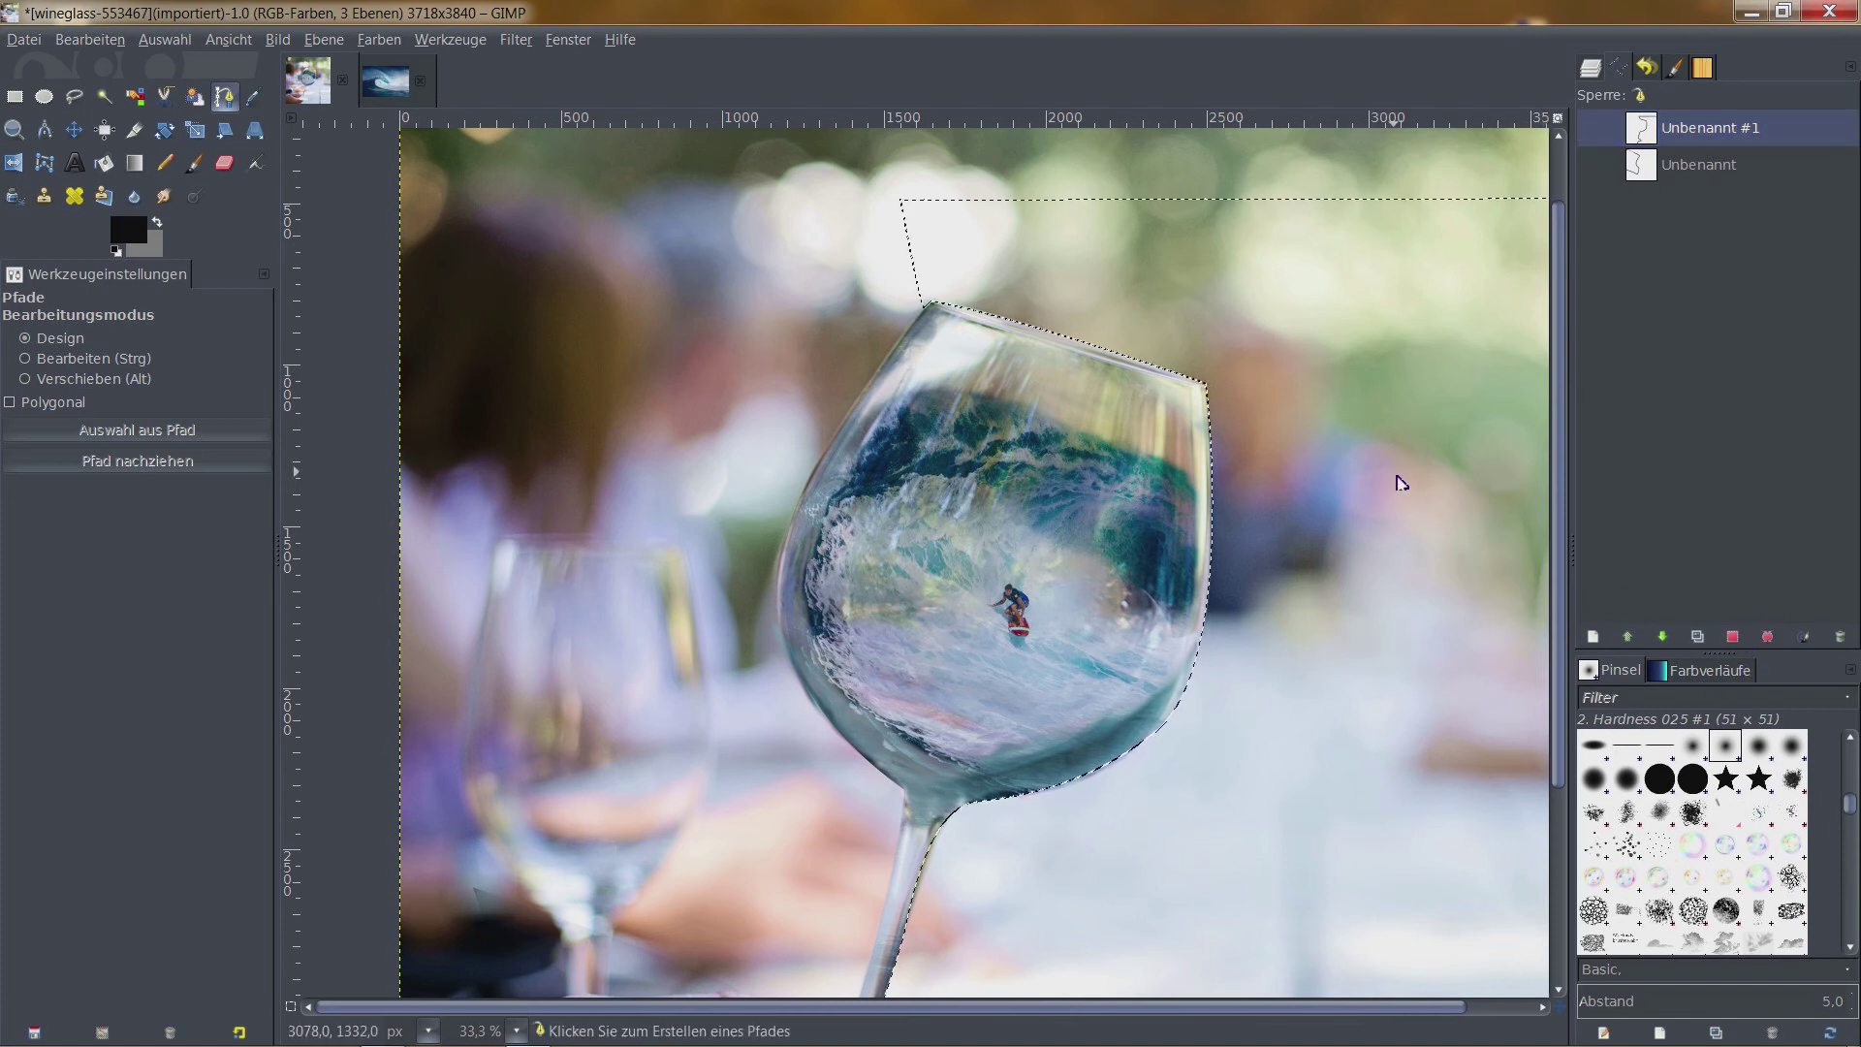
scroll(1105, 371, "down", 3, "ctrl")
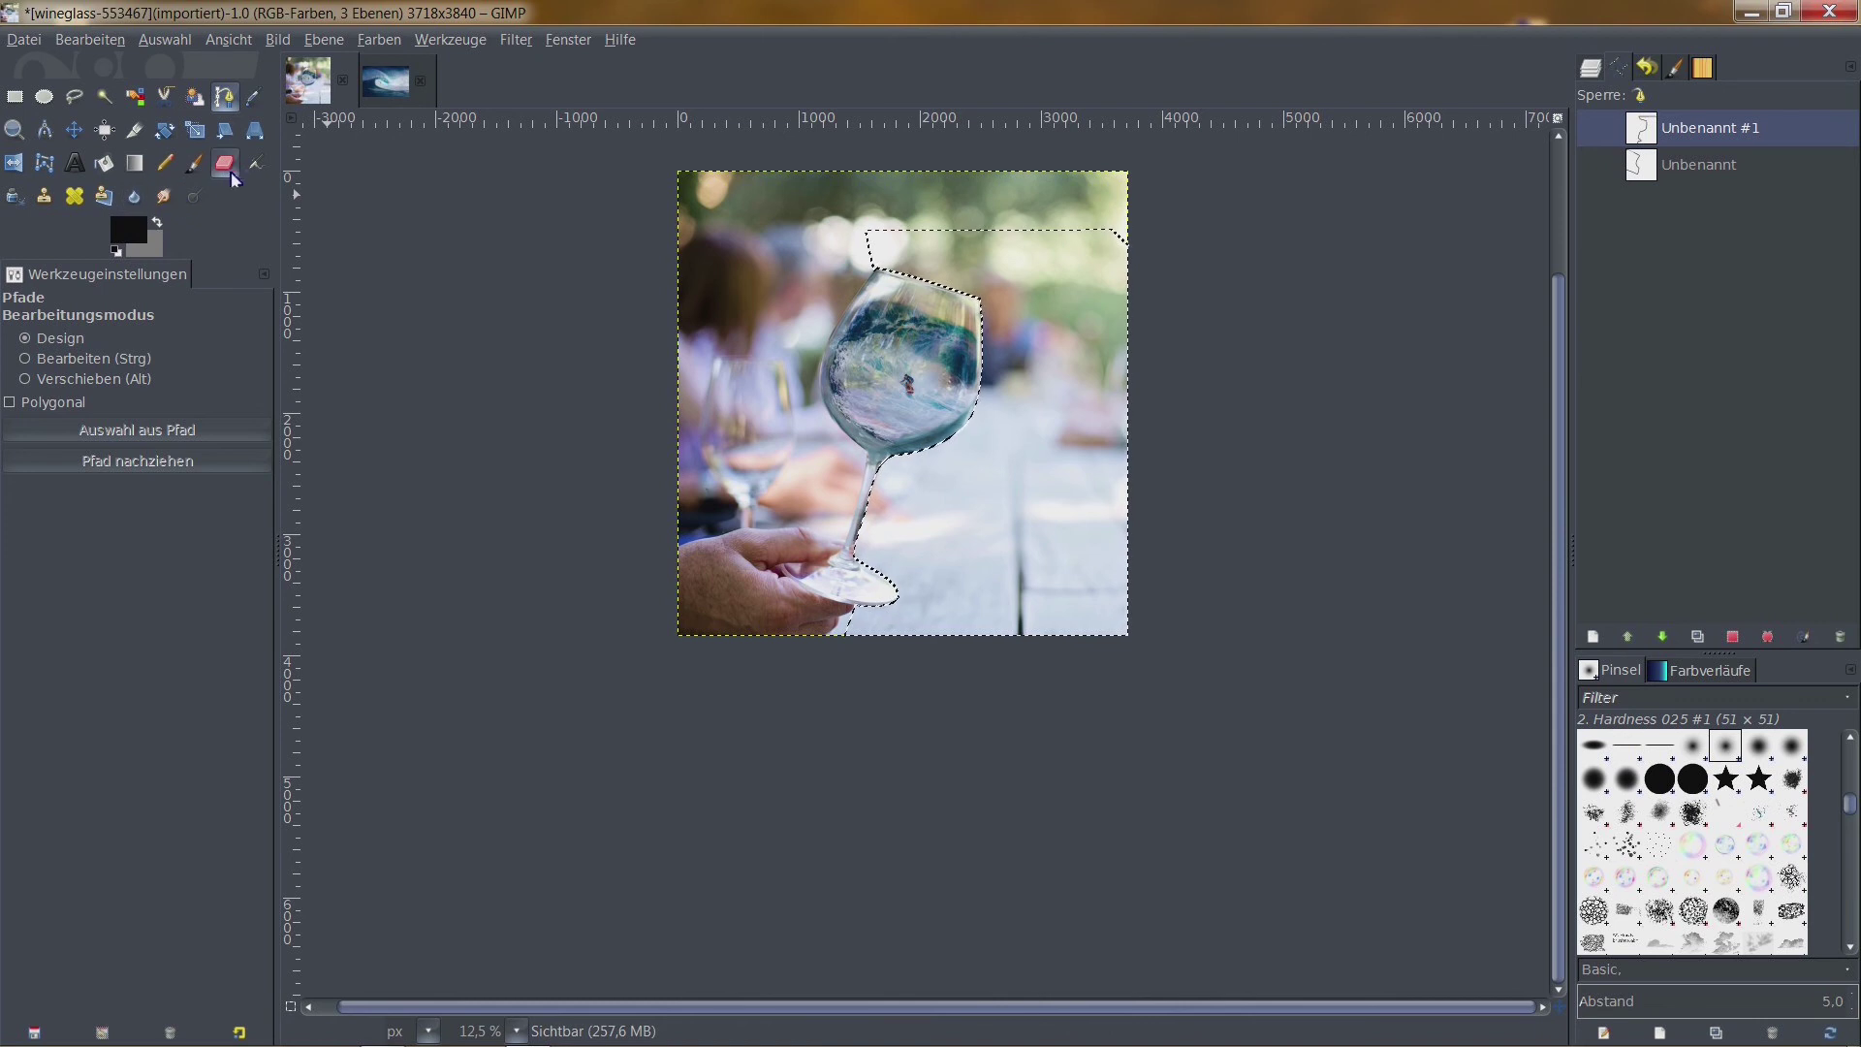
On the Sichtbar layer, erase the background right of the glass with a size-704 eraser
key("ctrl+l")
right_click(1788, 389)
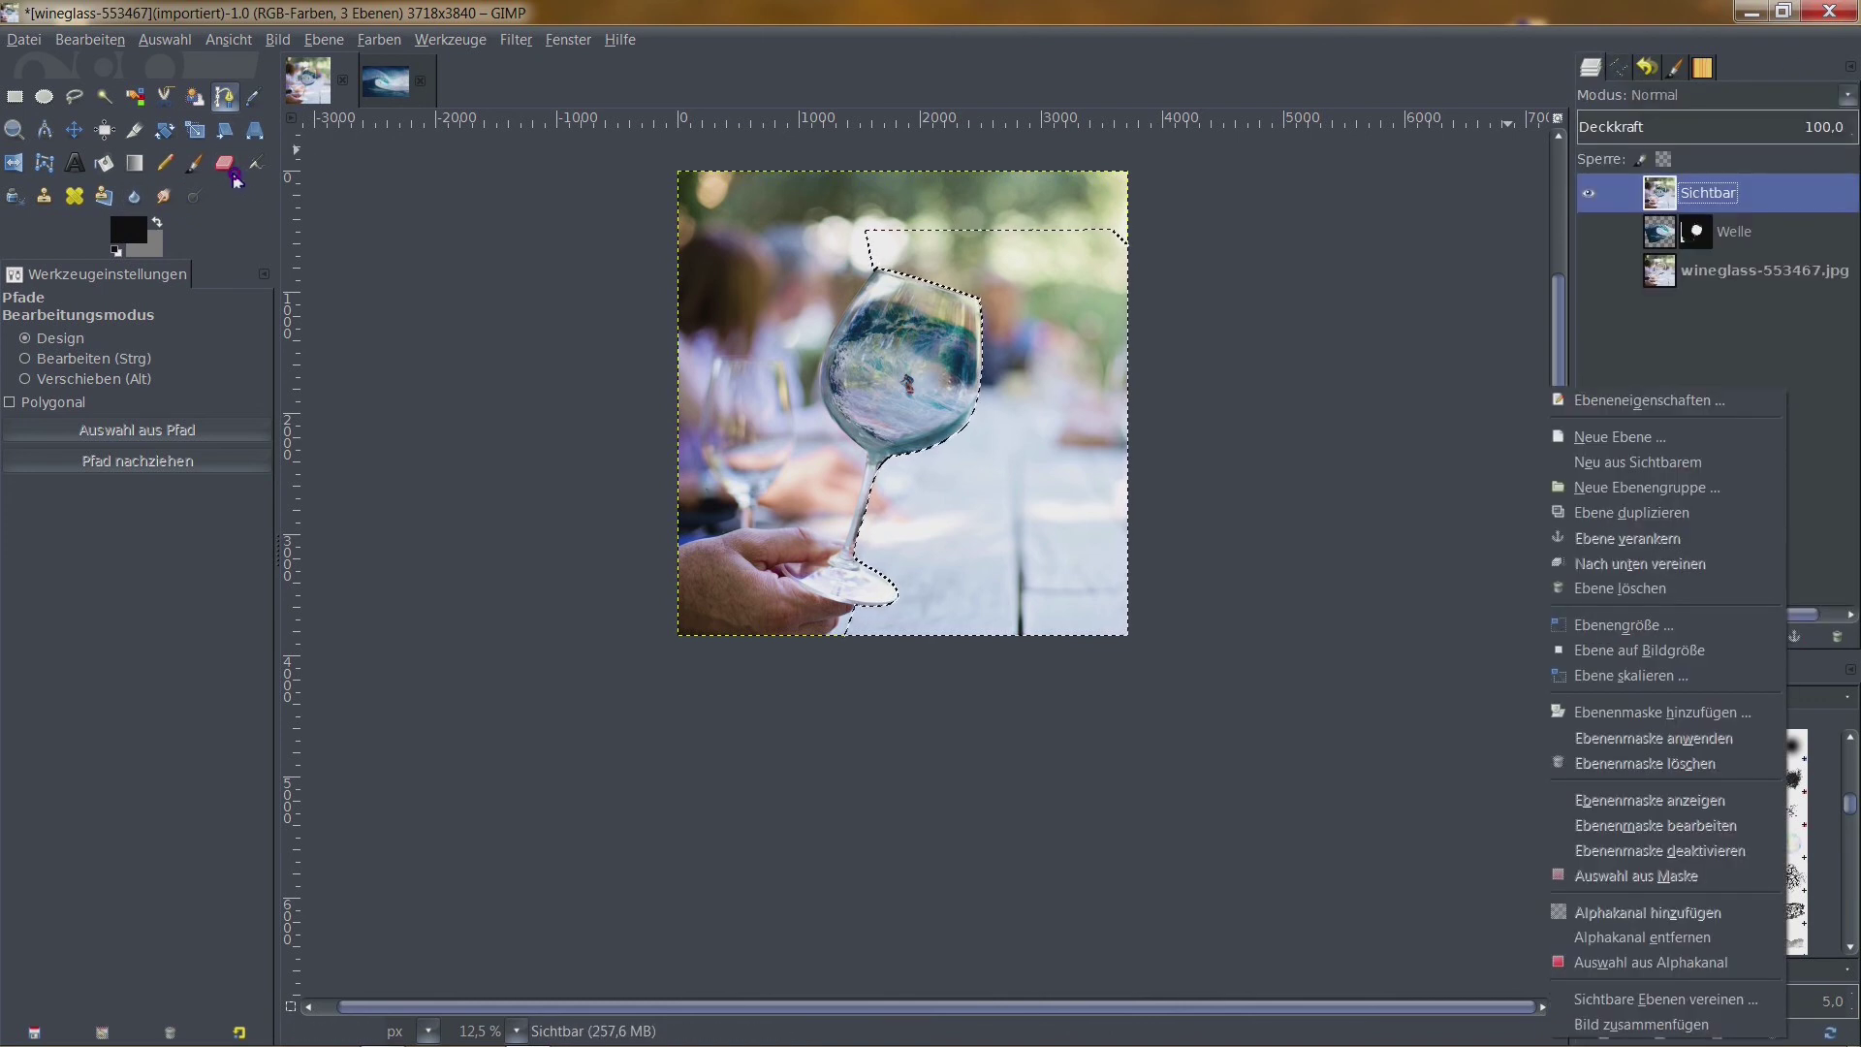
key("Escape")
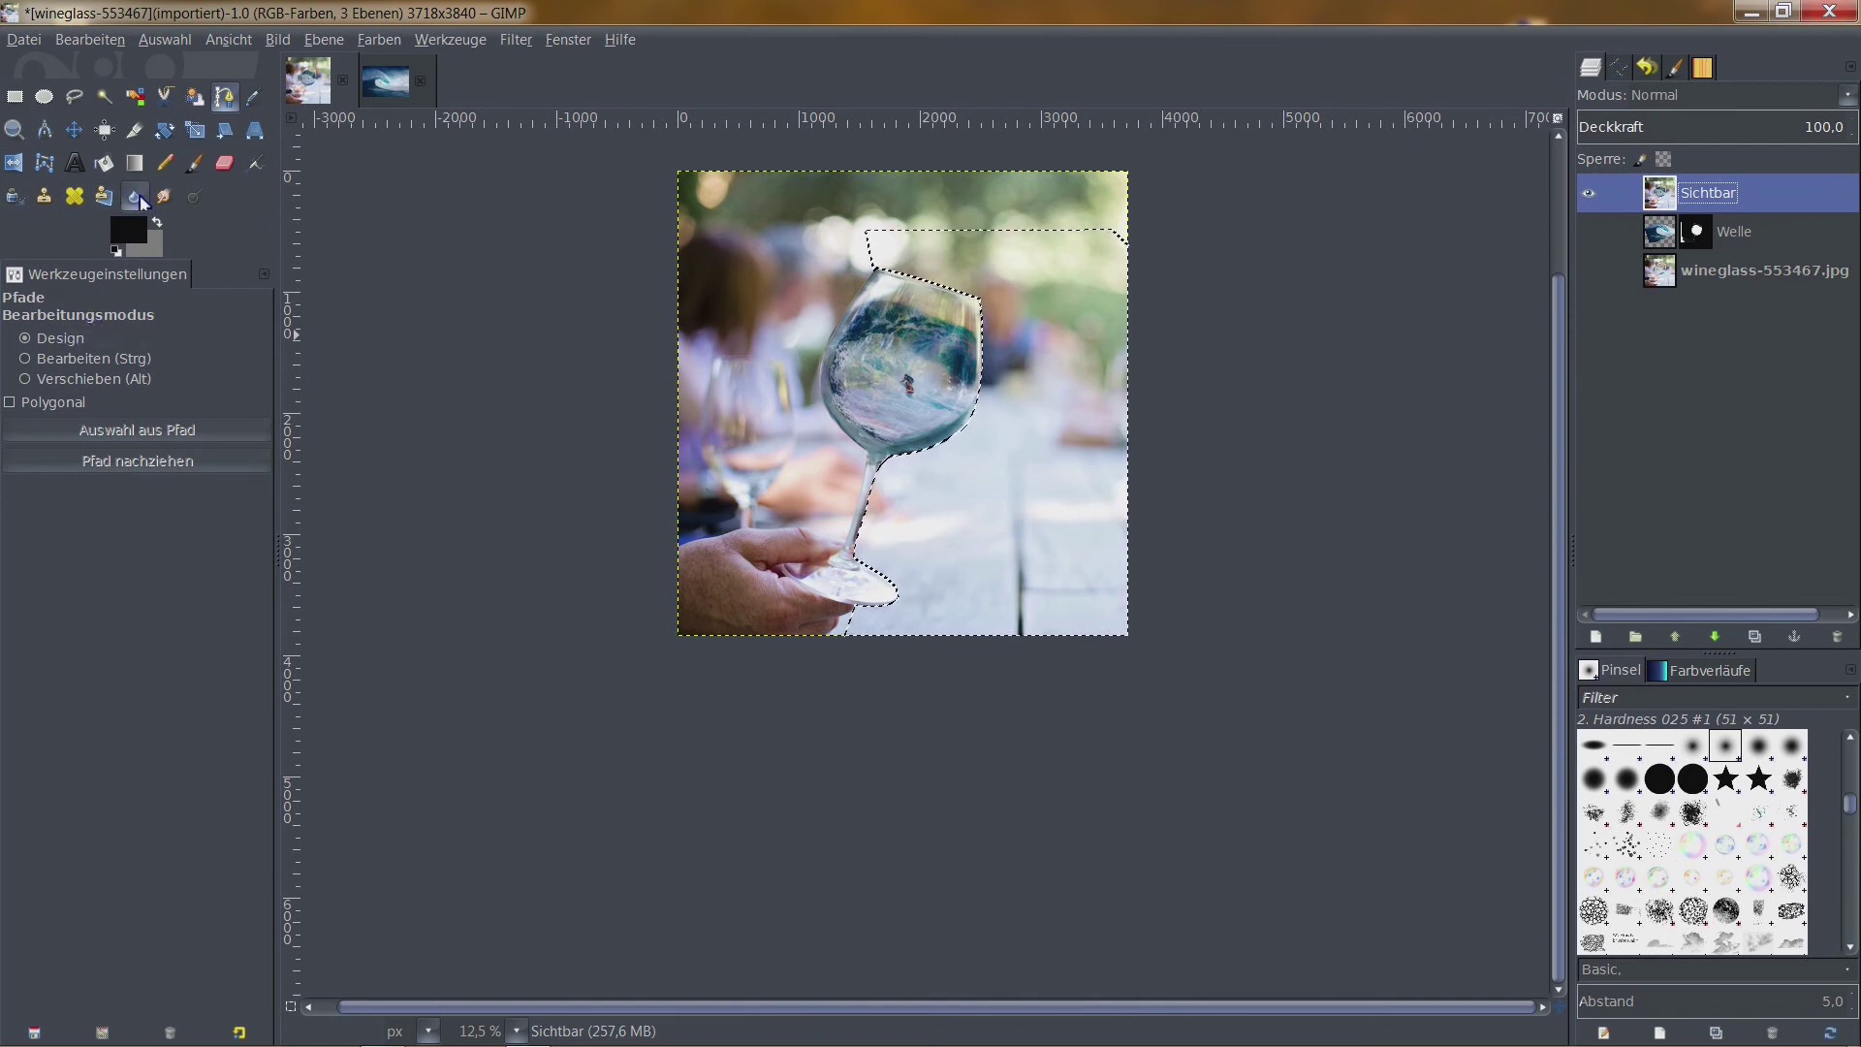
key("shift+e")
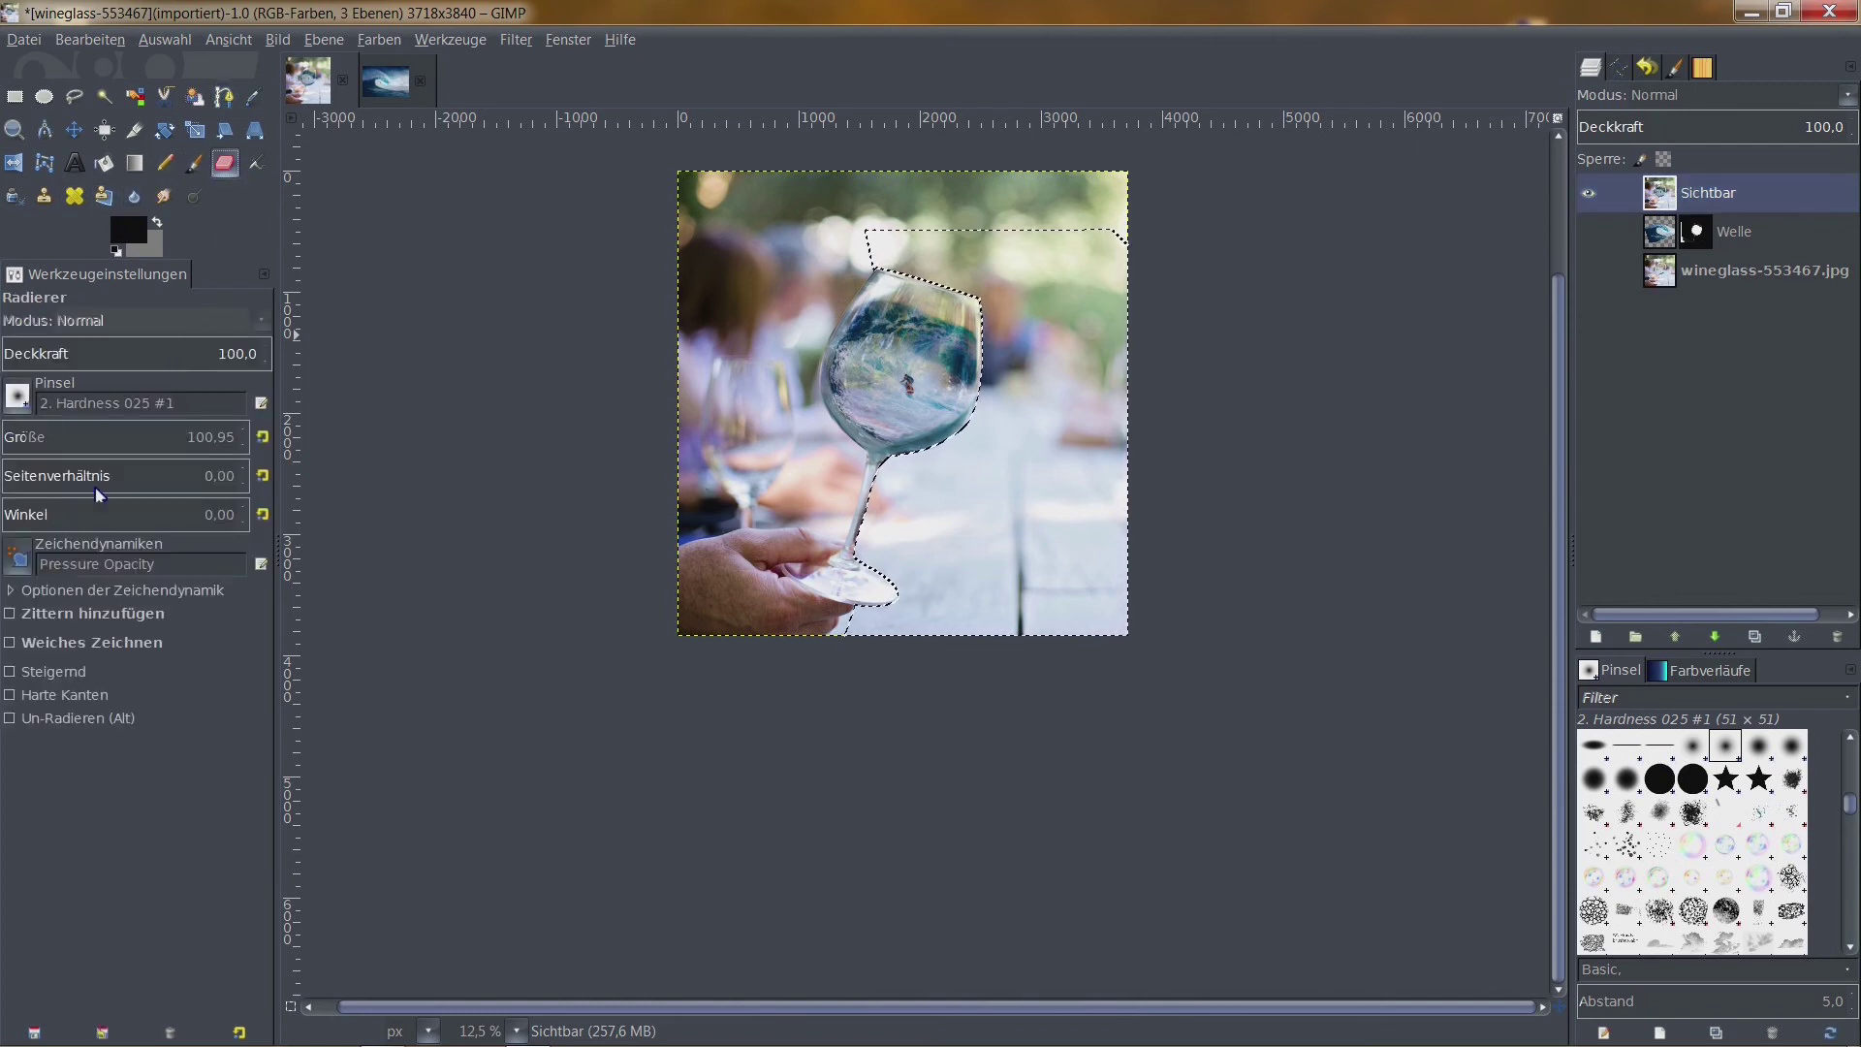
key("bracketright")
left_click_drag(44, 448, 423, 436)
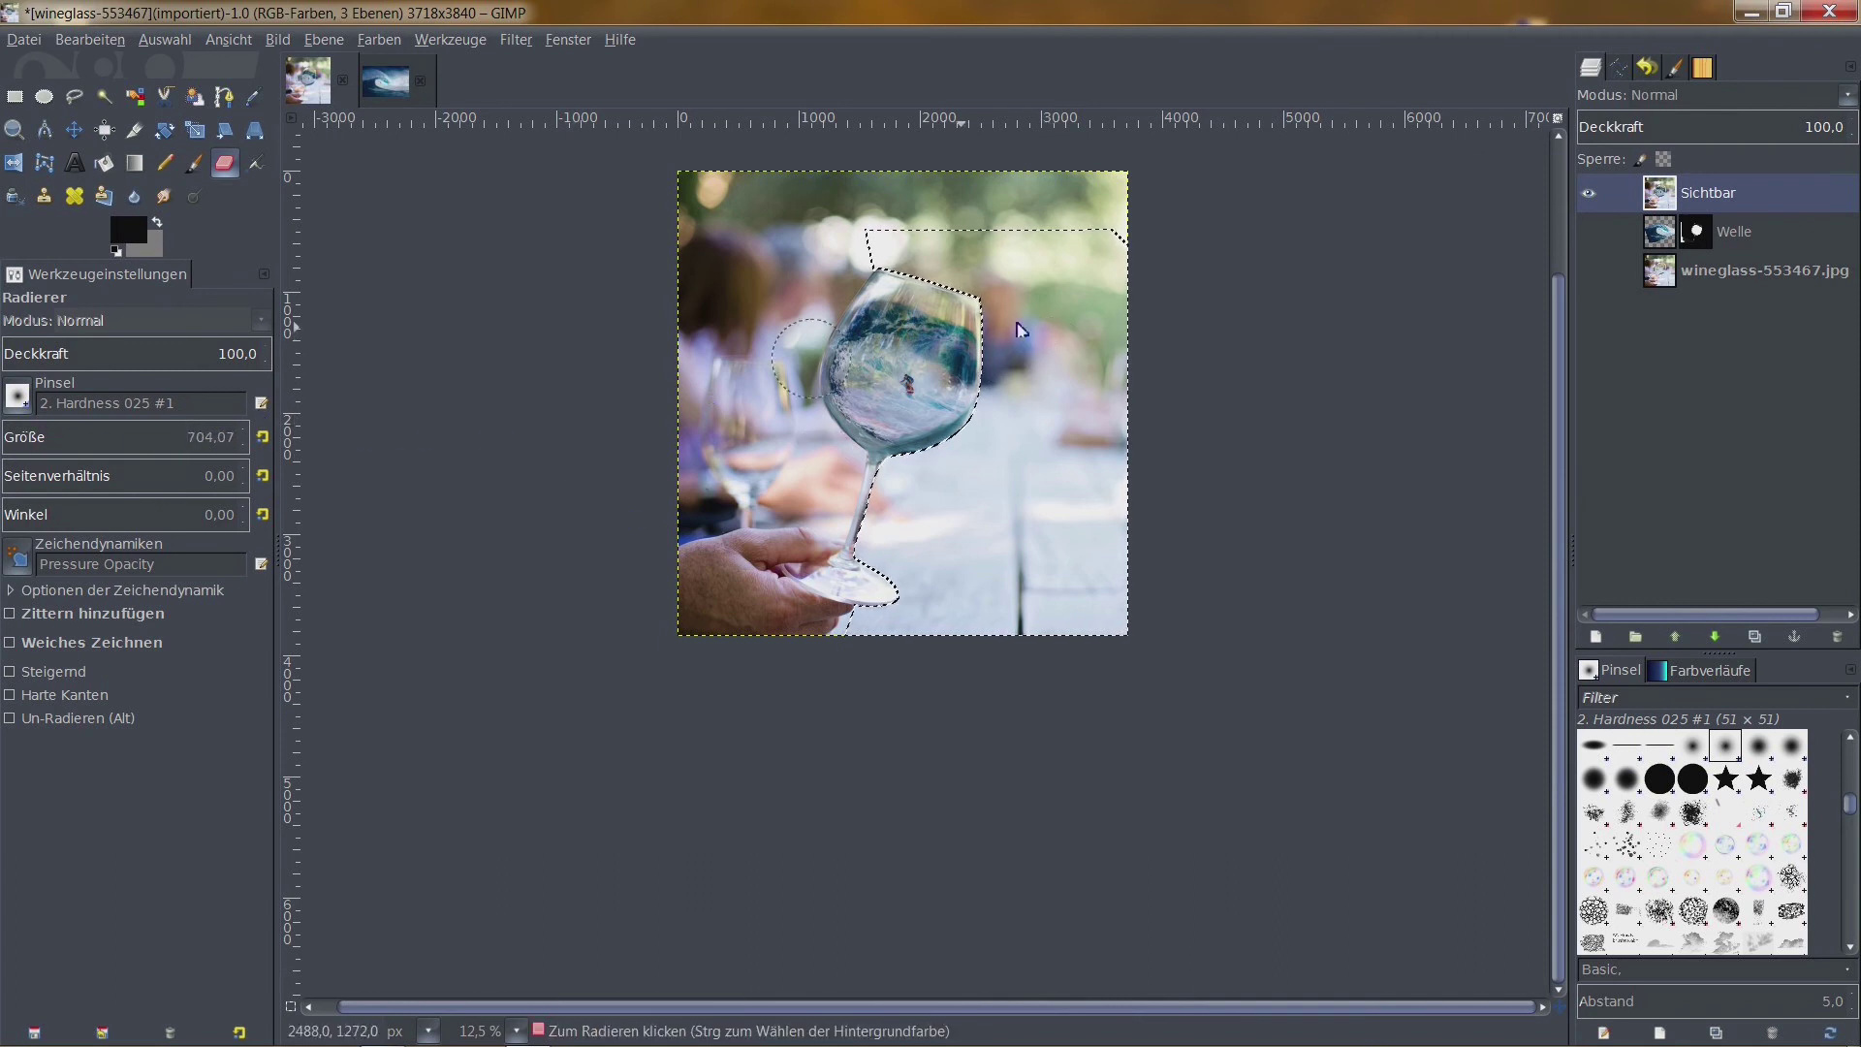
mouse_move(1042, 315)
left_mouse_down()
mouse_move(1121, 398)
mouse_move(1079, 554)
mouse_move(1158, 532)
mouse_move(1088, 540)
mouse_move(1067, 485)
mouse_move(1093, 470)
left_mouse_up()
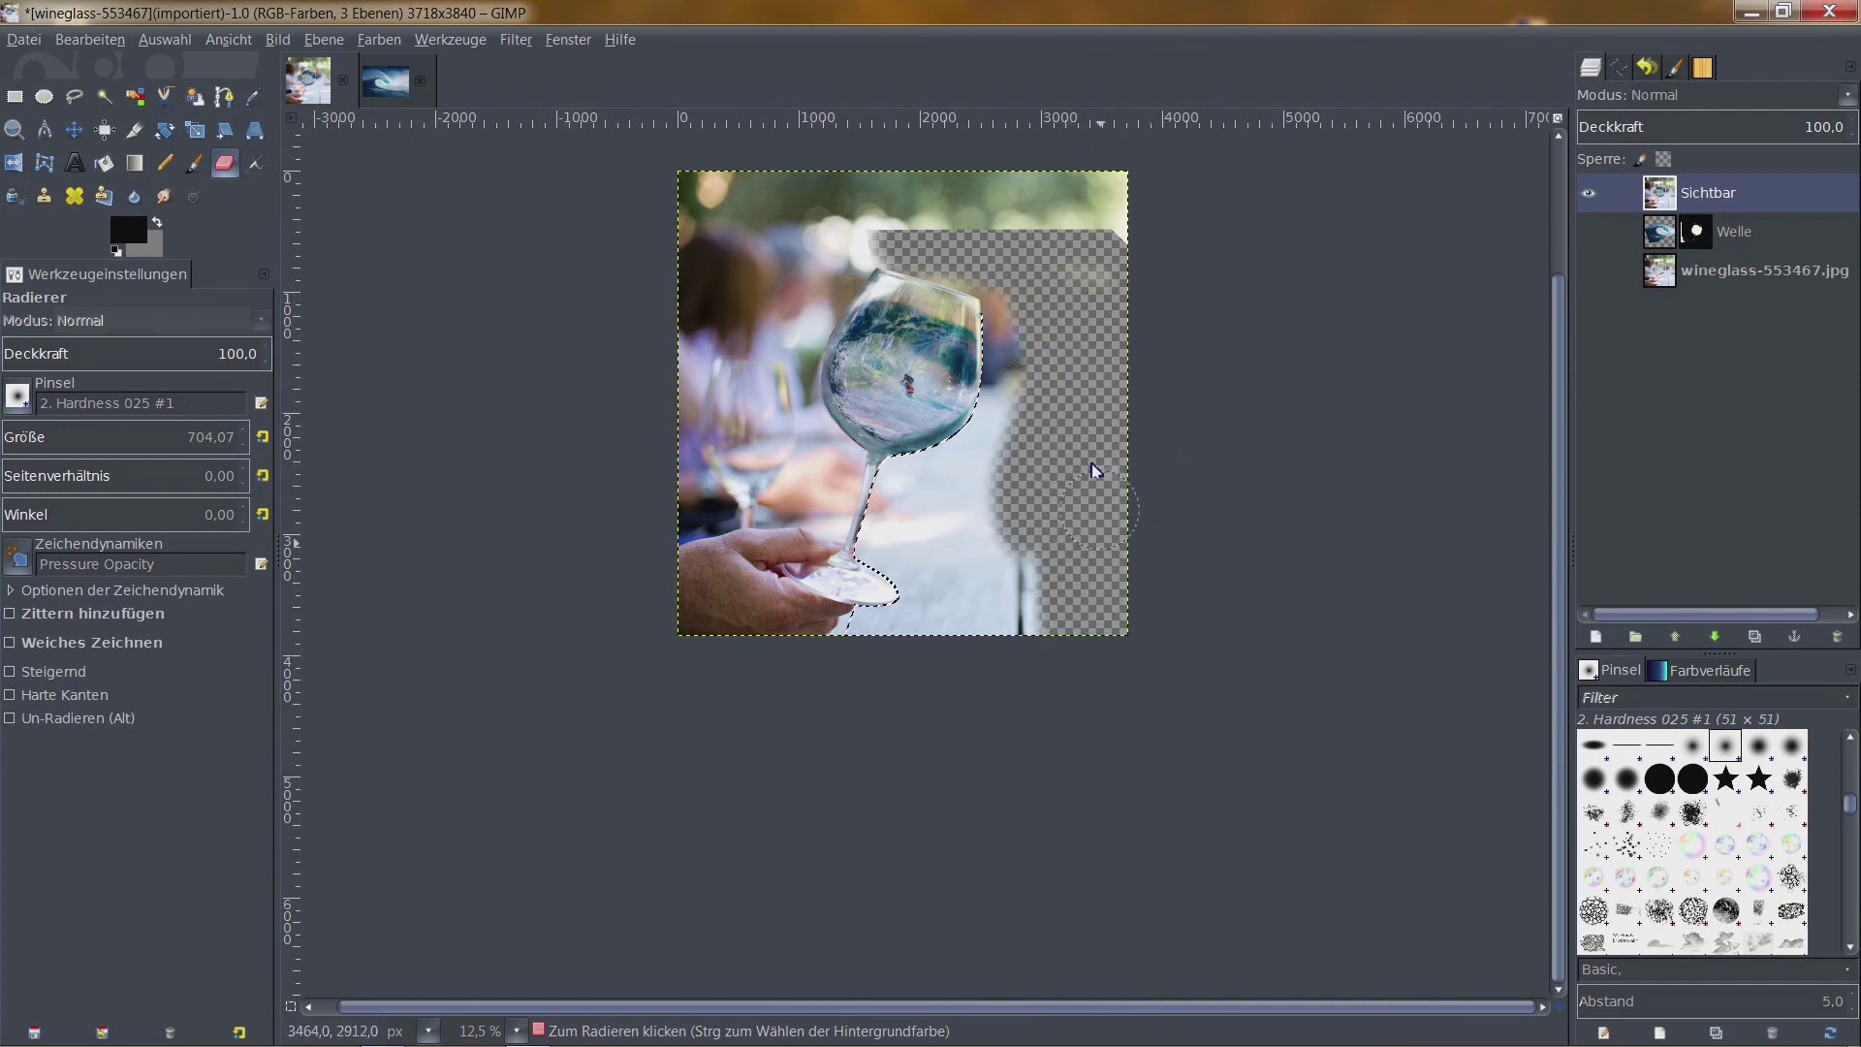
right_click(1827, 408)
Add a new transparent layer Ebene and bucket-fill the erased area black
left_click(1657, 445)
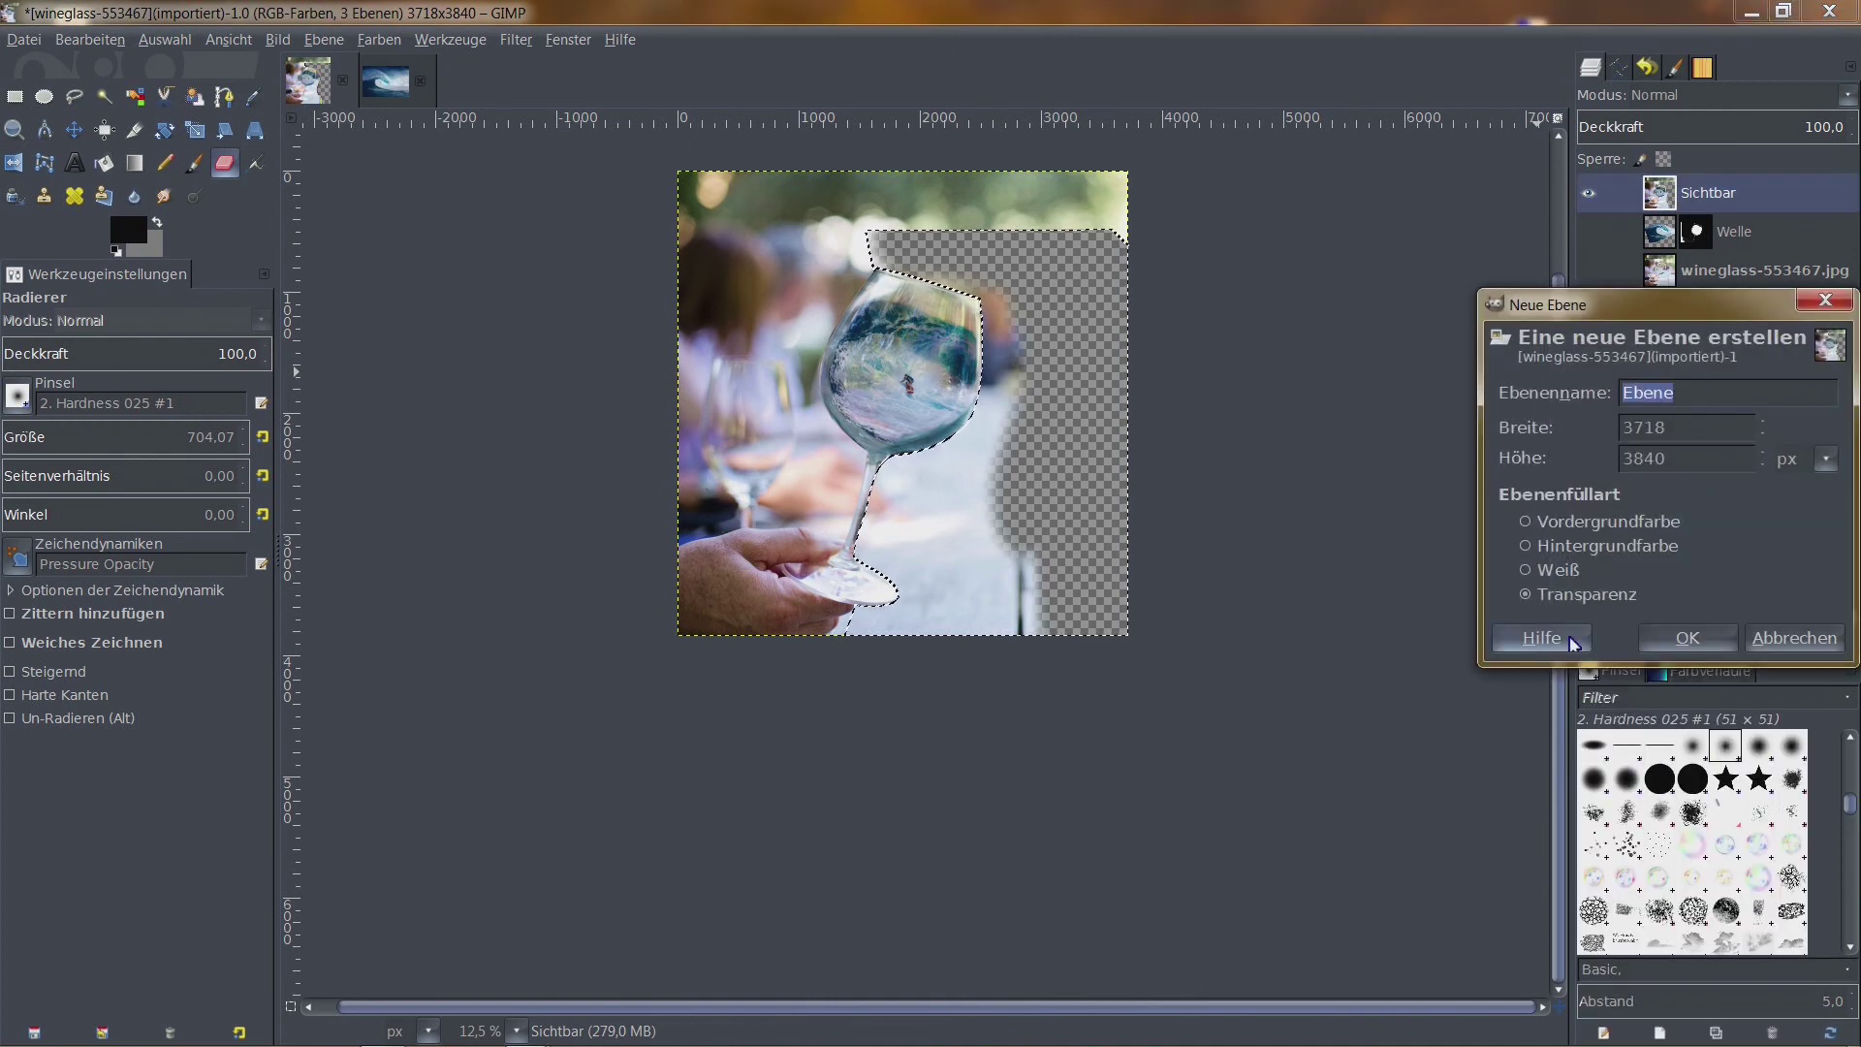
left_click(1687, 637)
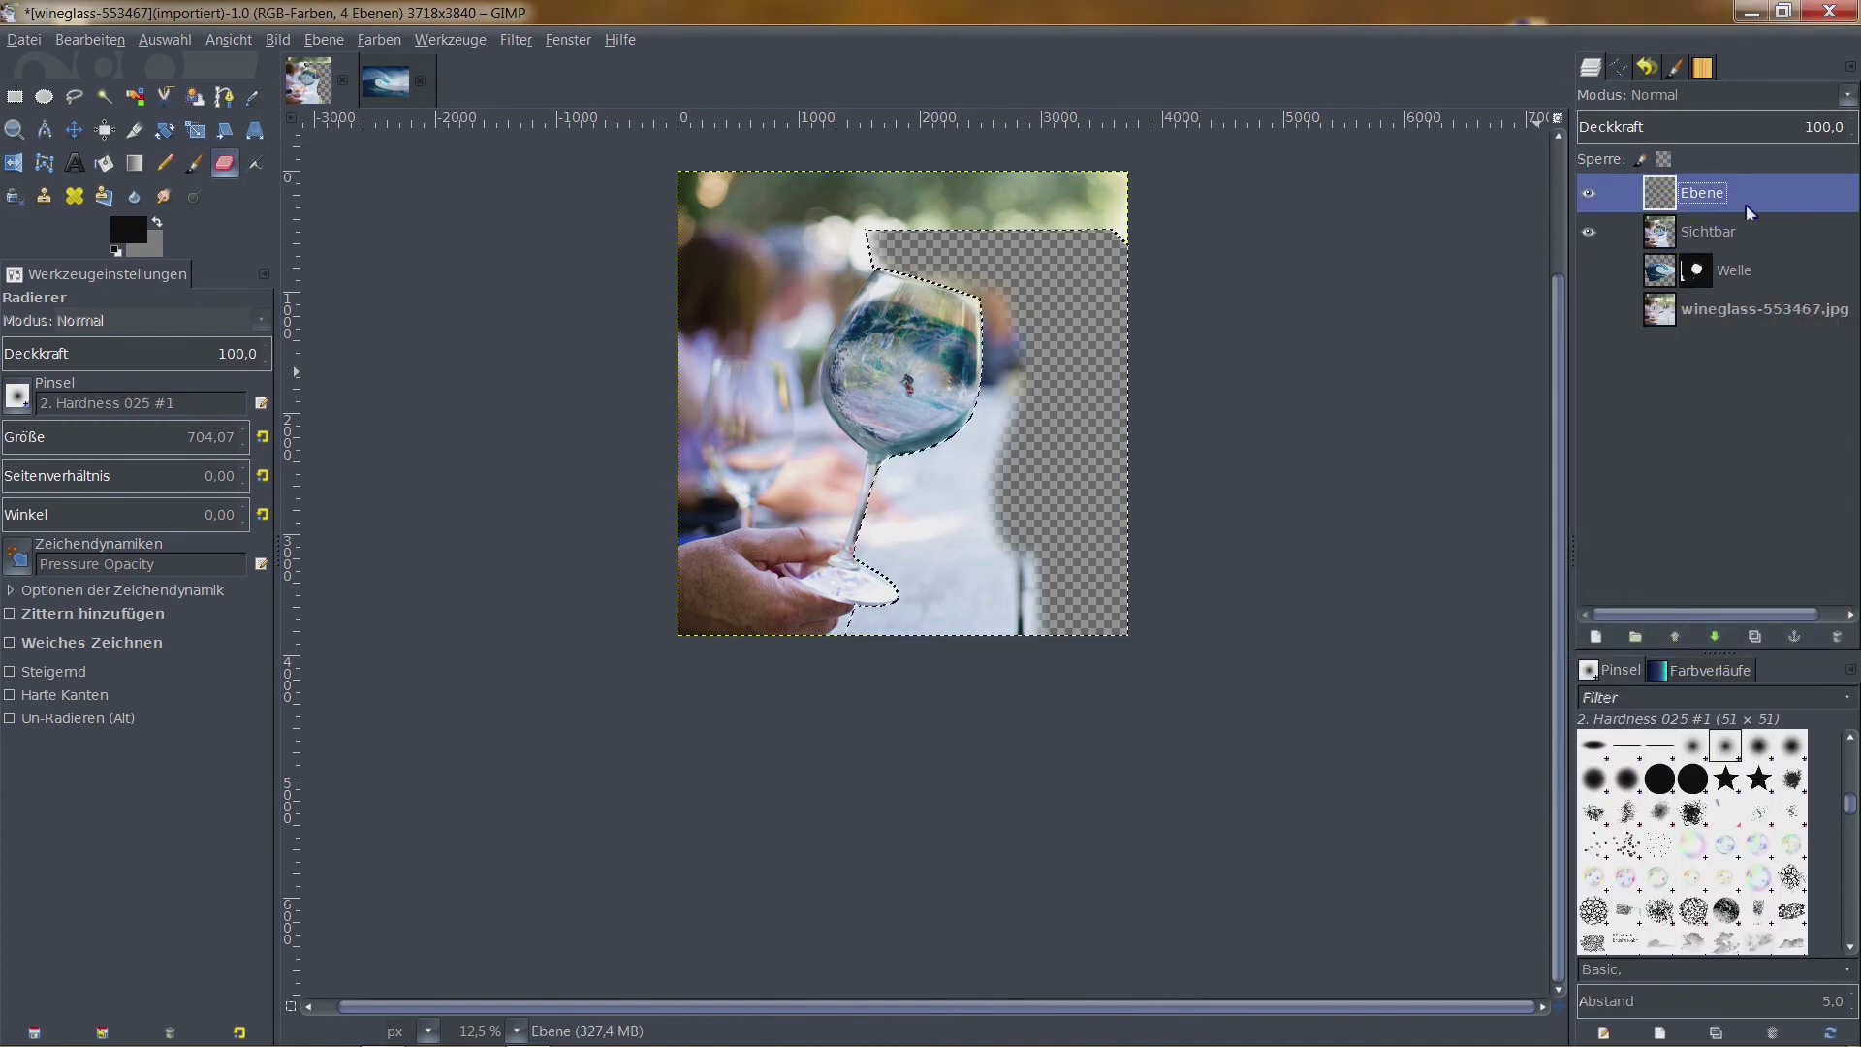
left_click(105, 165)
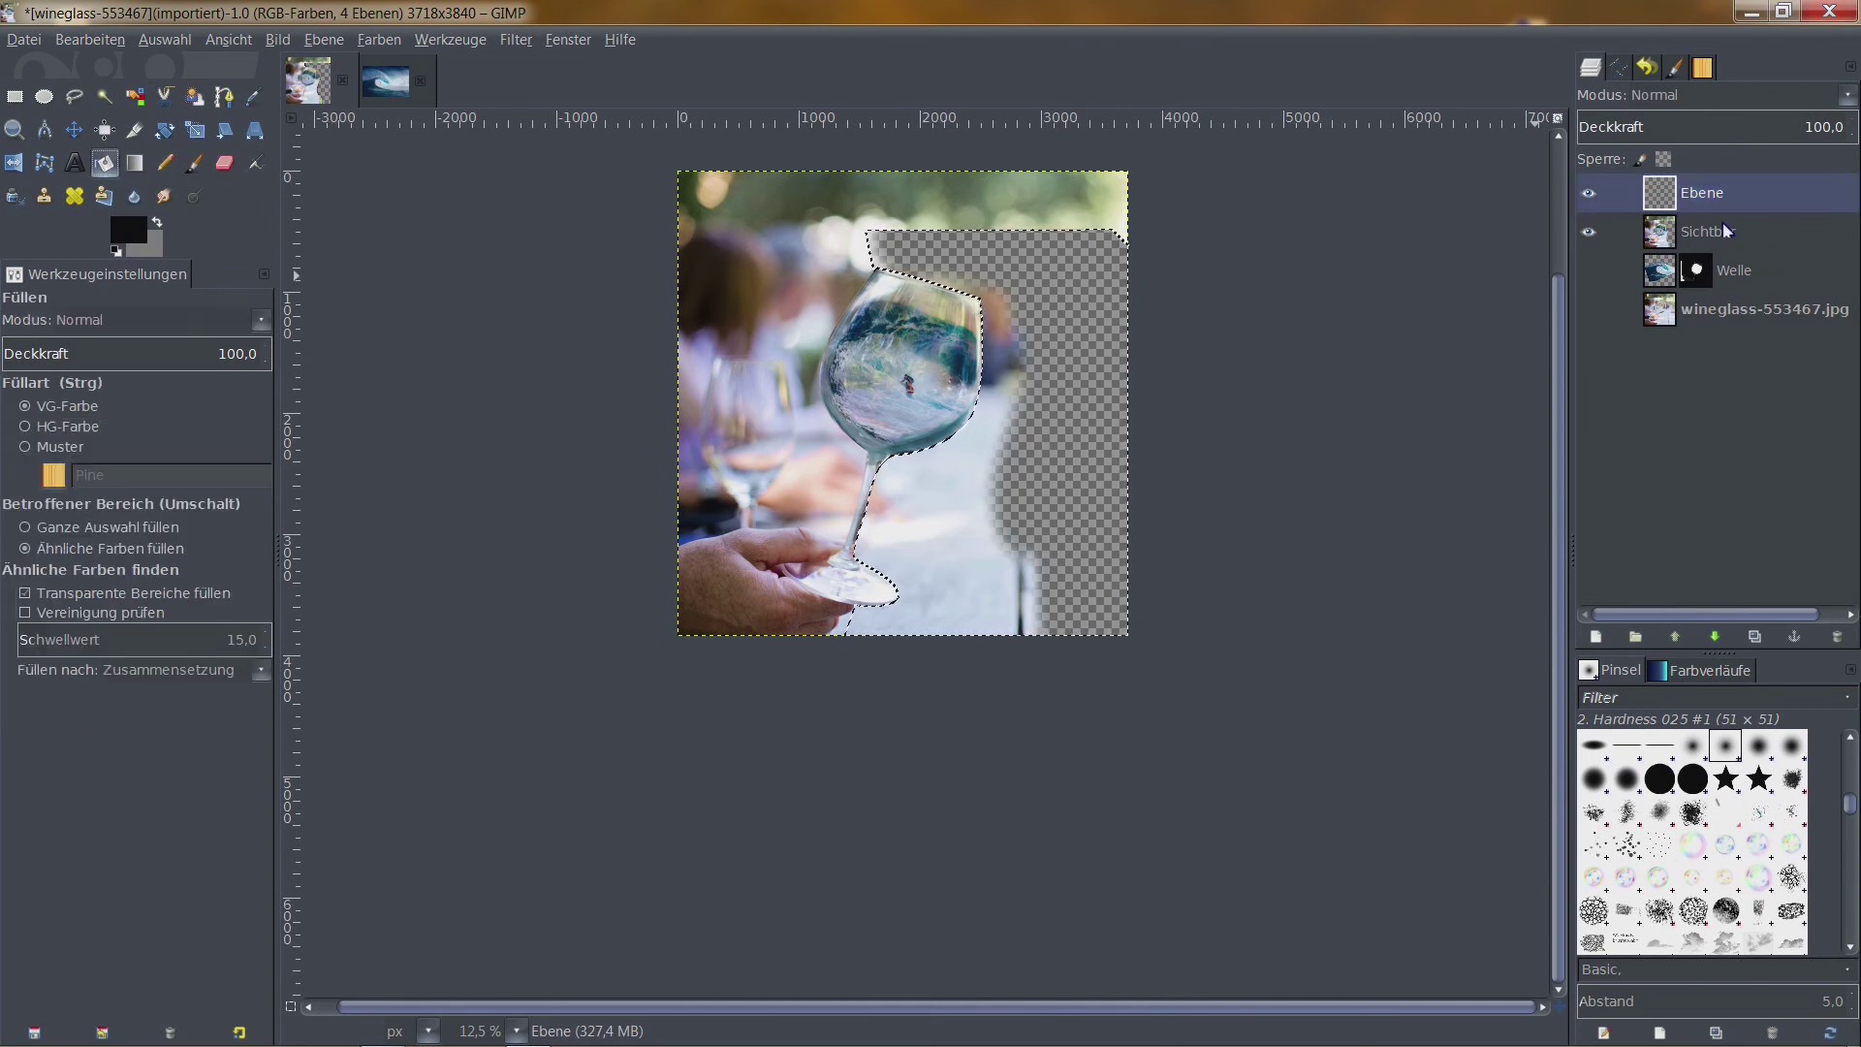
left_click(1731, 195)
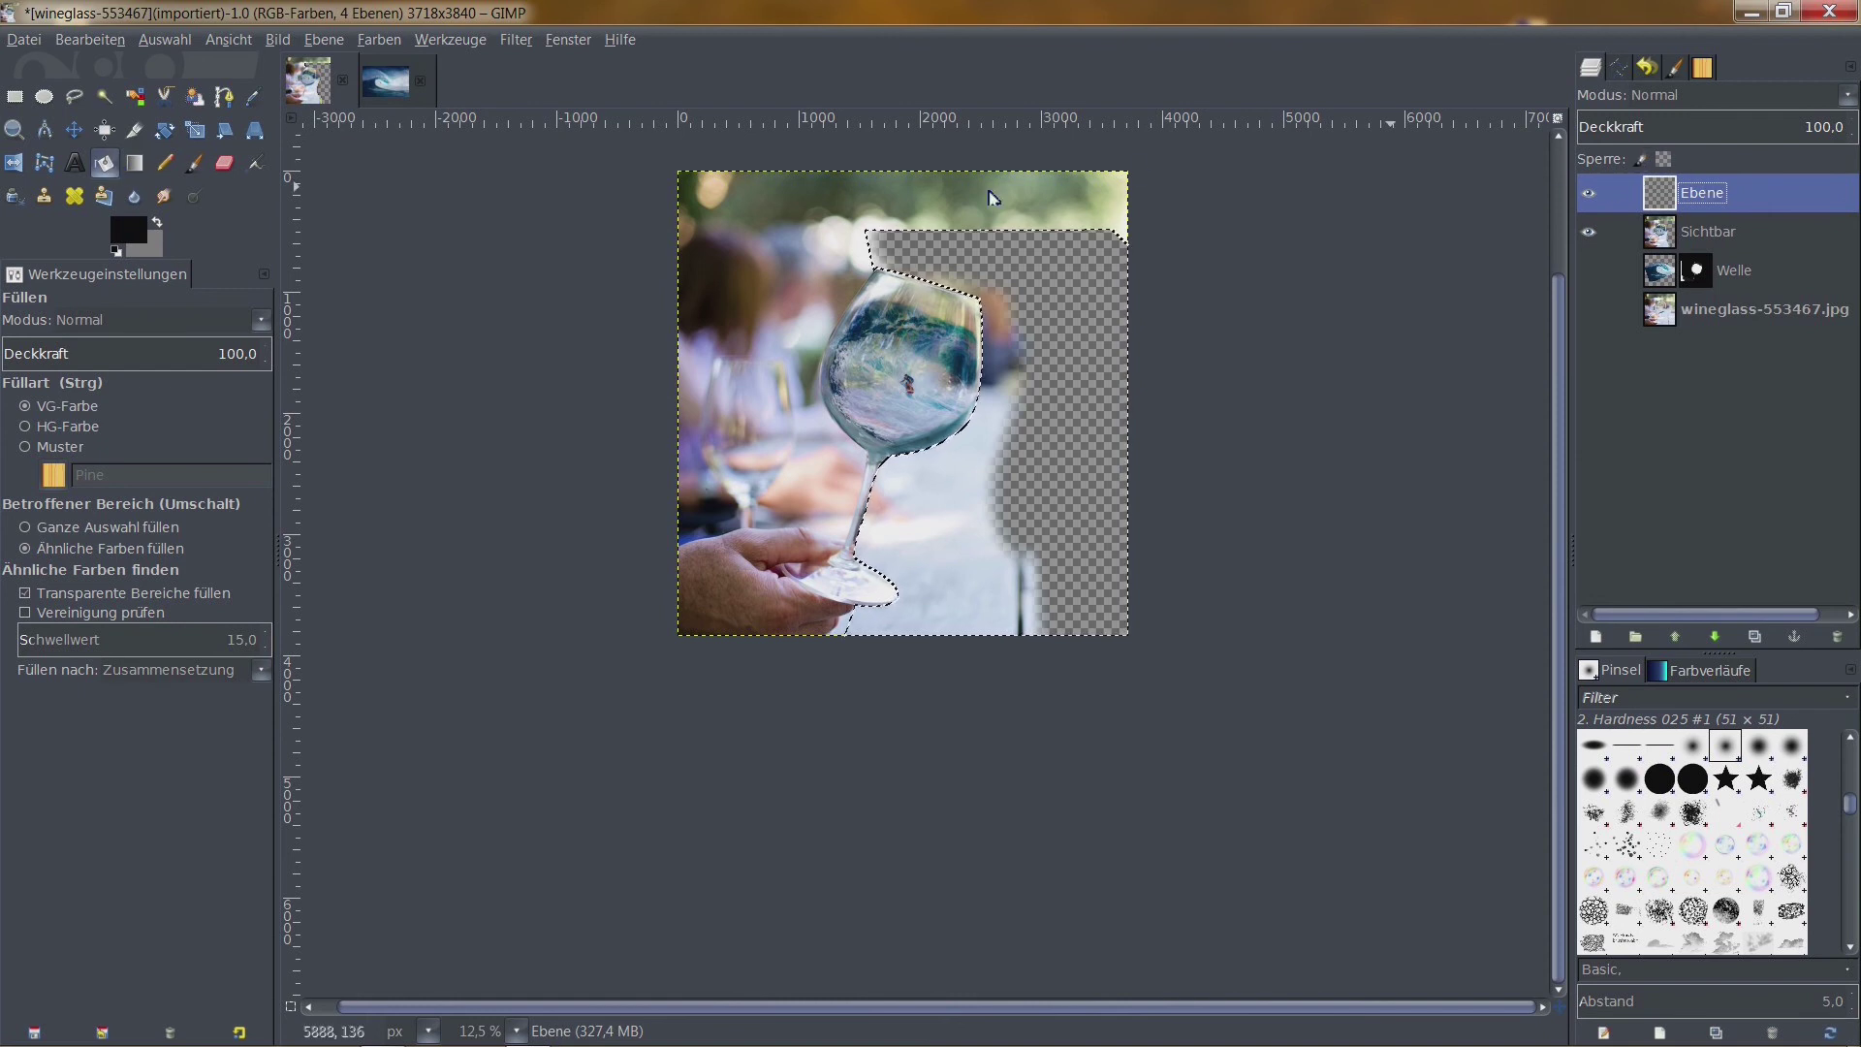
left_click(1125, 317)
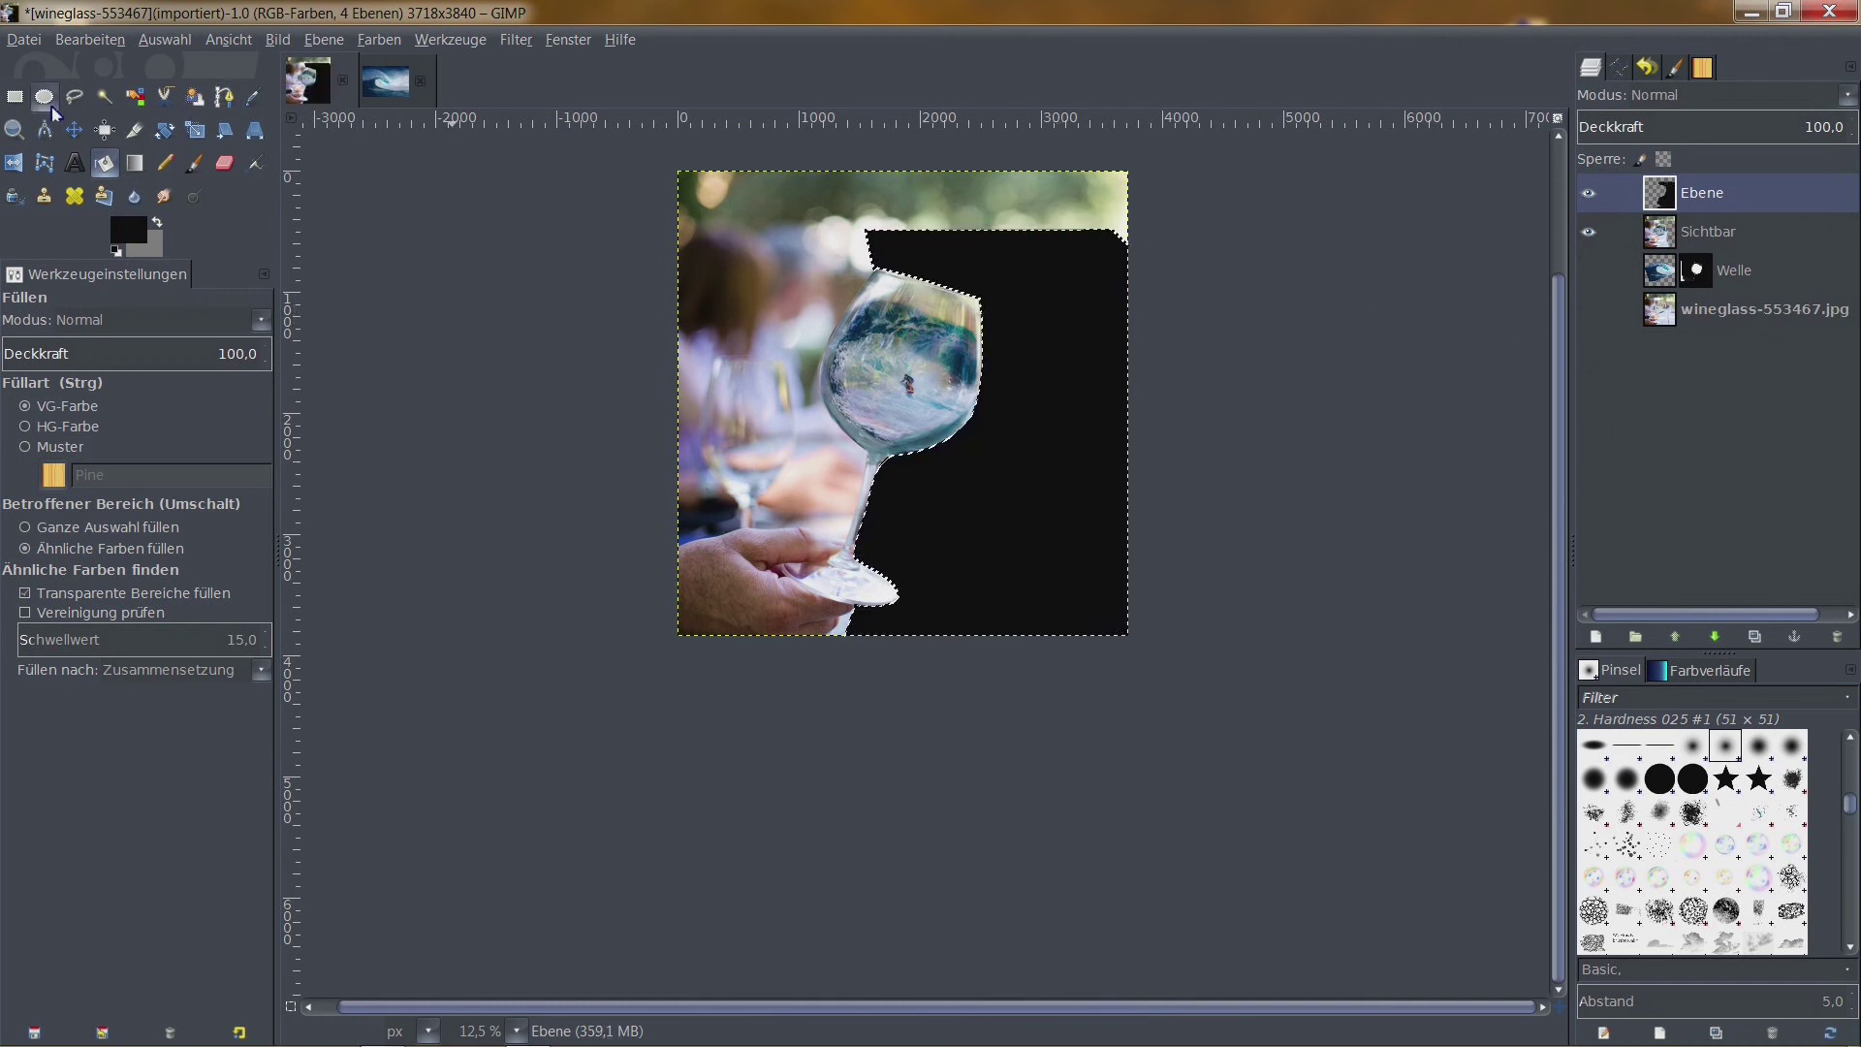
Clear the selection, fill the remaining gaps black, and move Ebene beneath Sichtbar
left_click(124, 45)
mouse_move(165, 38)
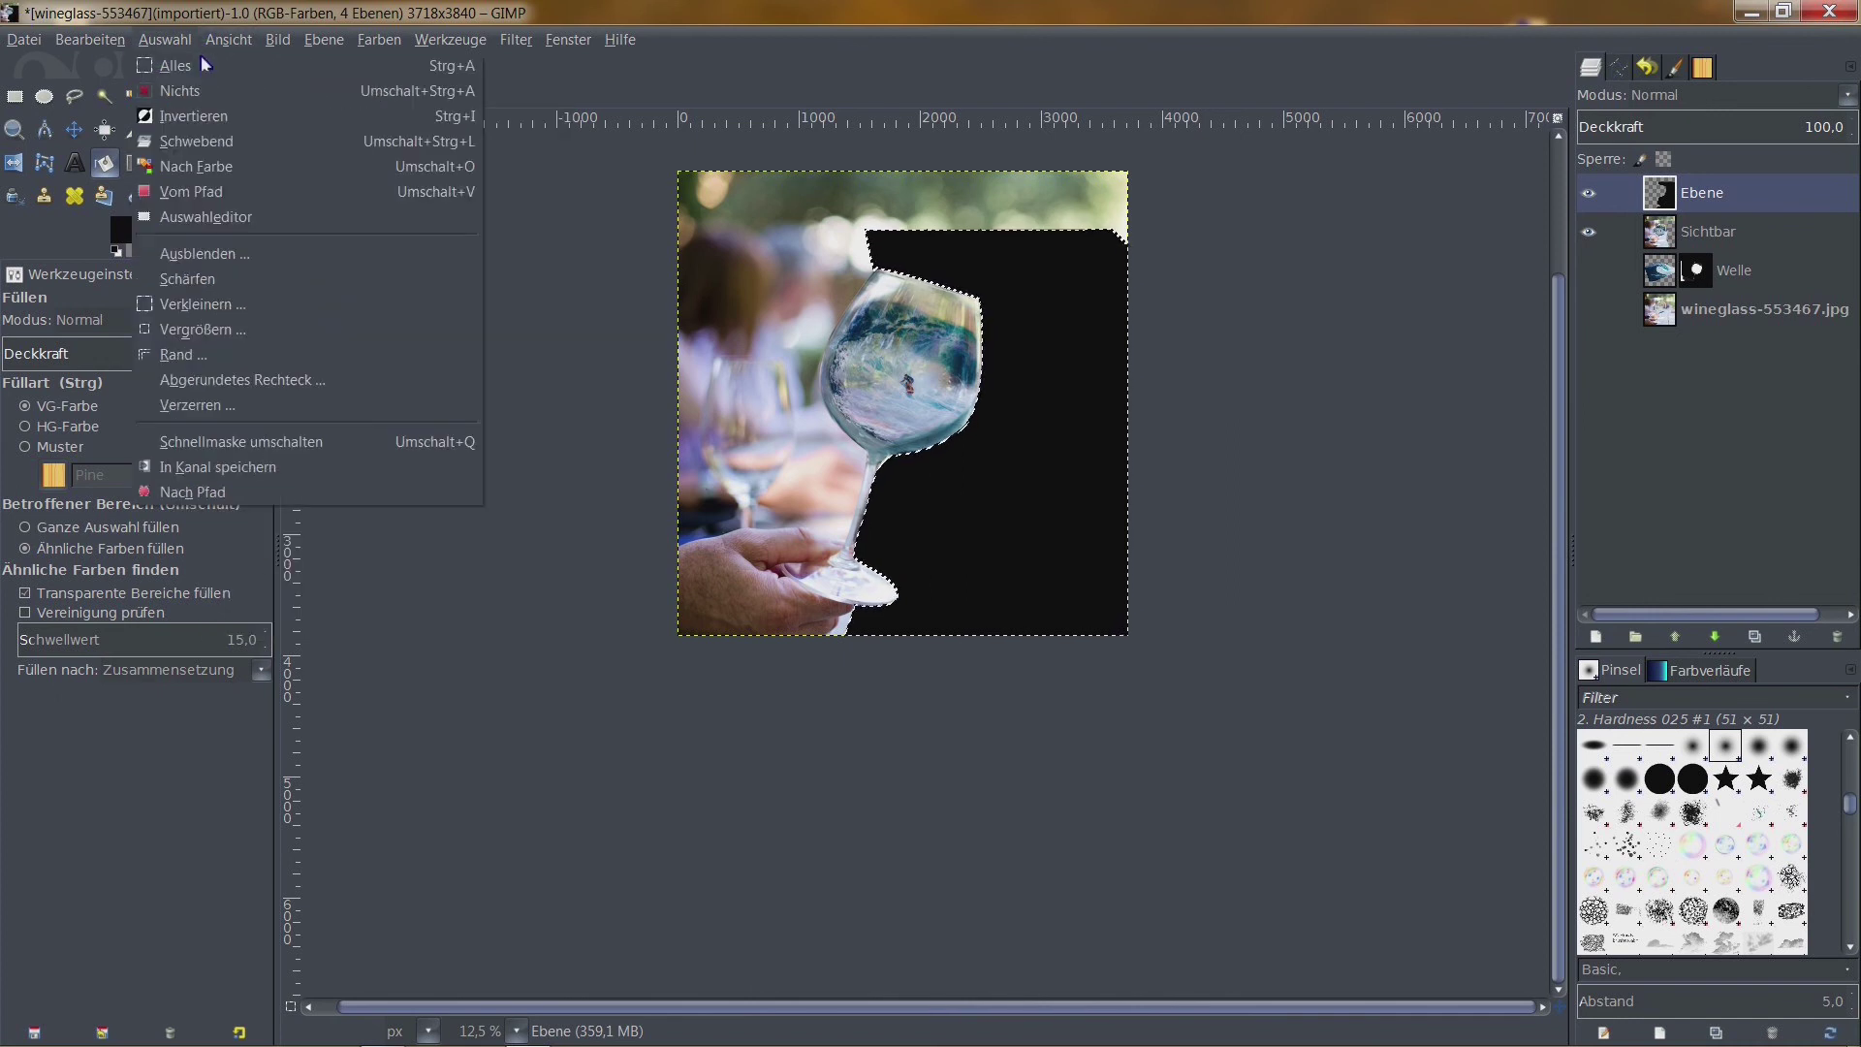
left_click(189, 90)
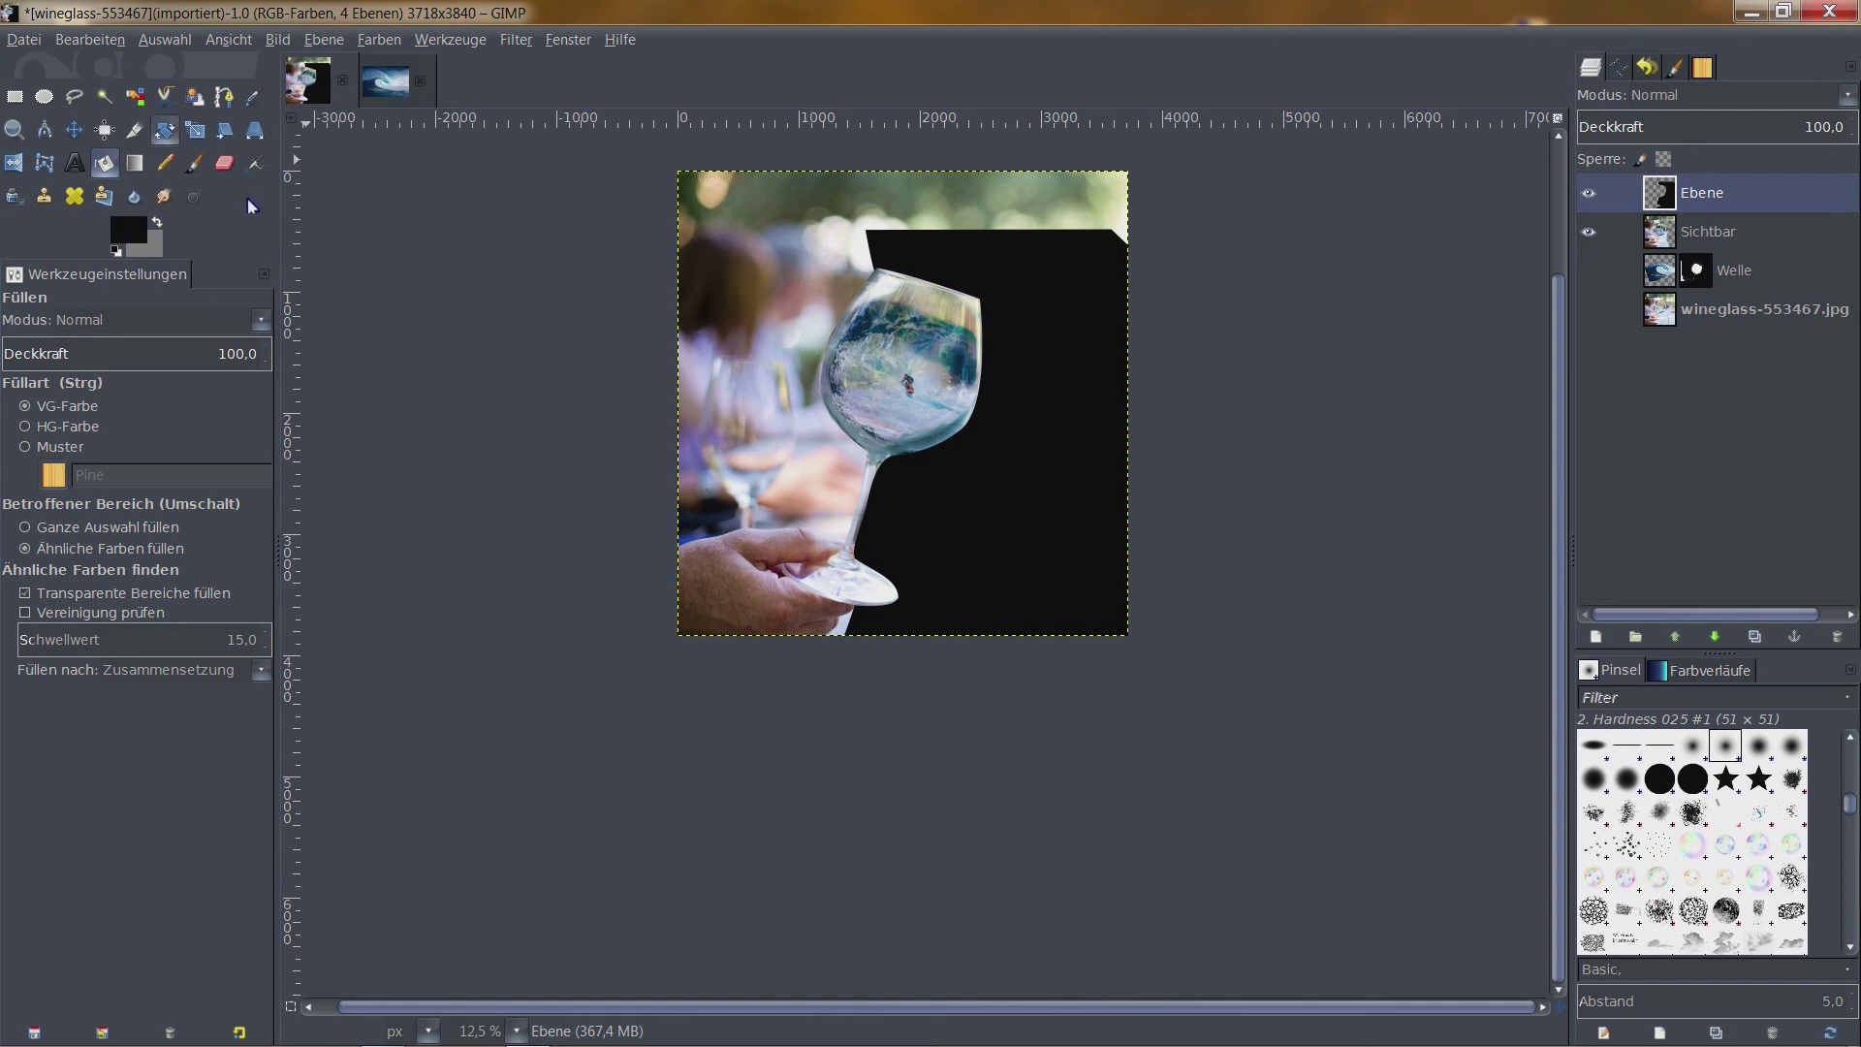
left_click(773, 241)
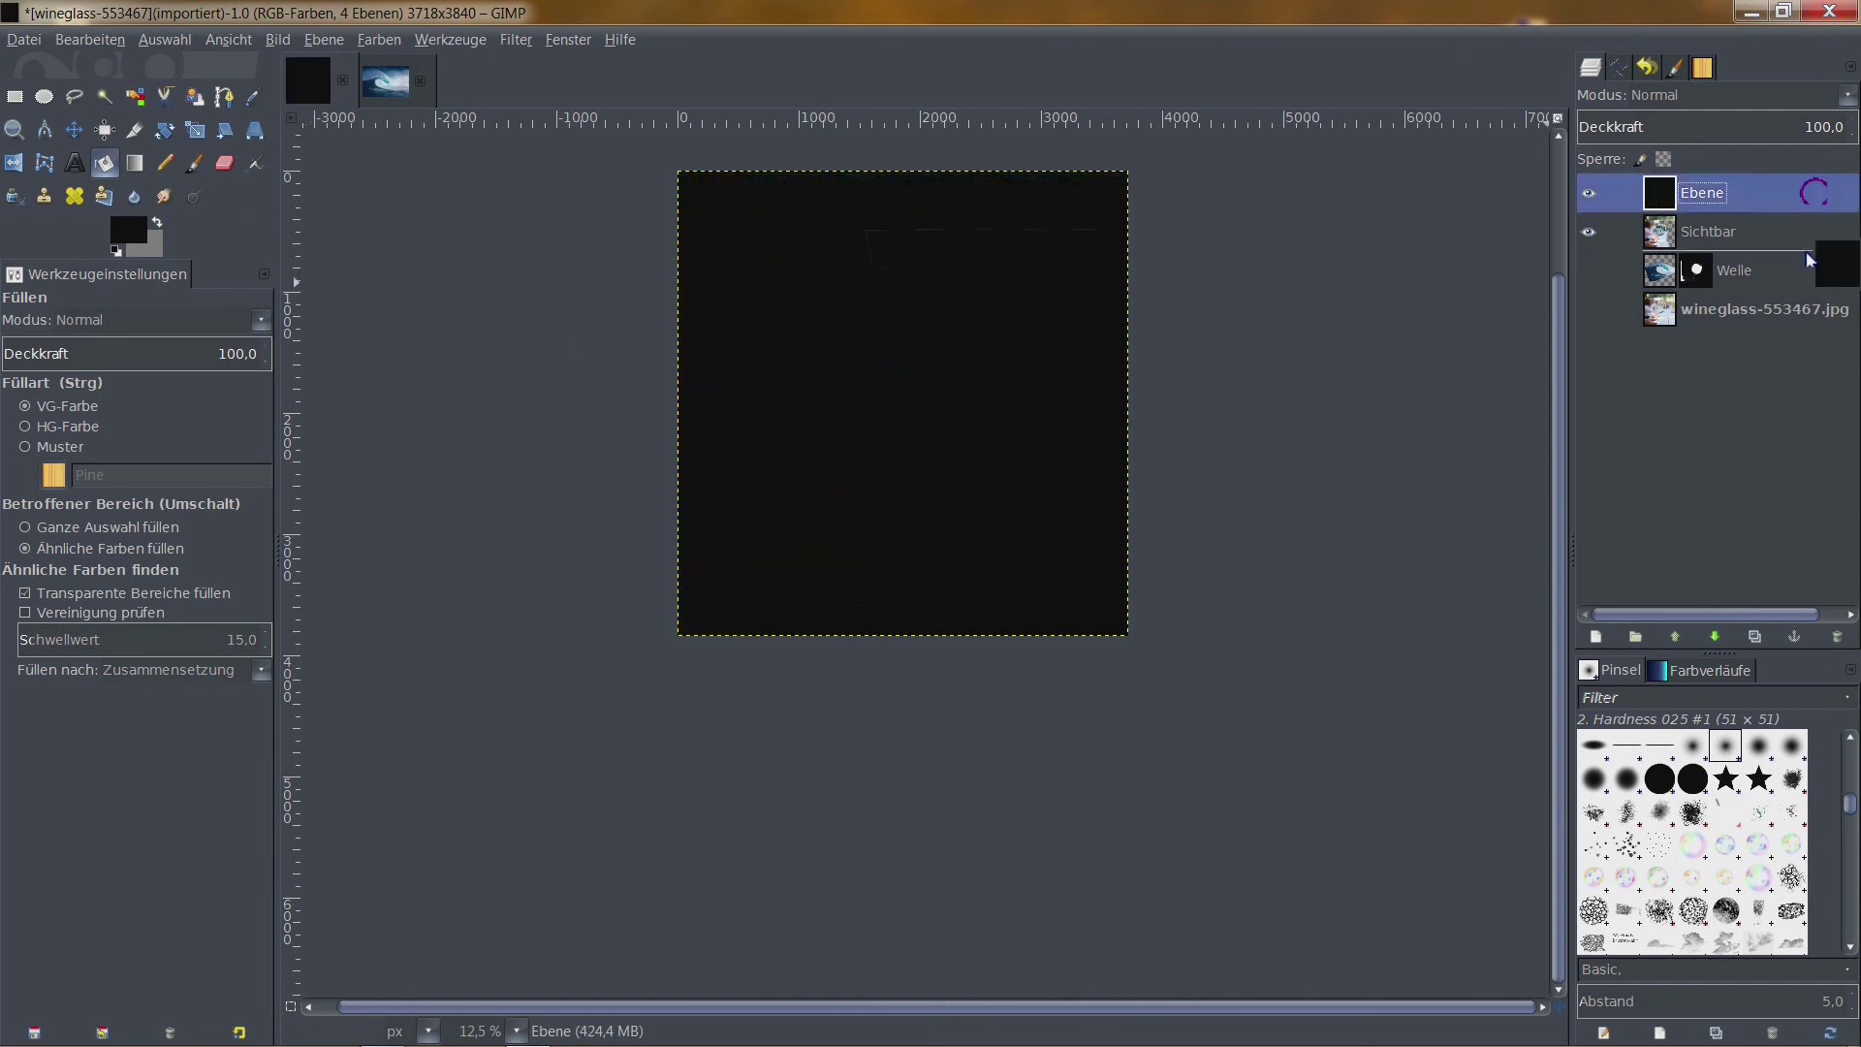
left_click_drag(1808, 259, 1808, 254)
Zoom in, turn path Unbenannt #1 into a selection, and undo a stray eraser stroke
key("plus")
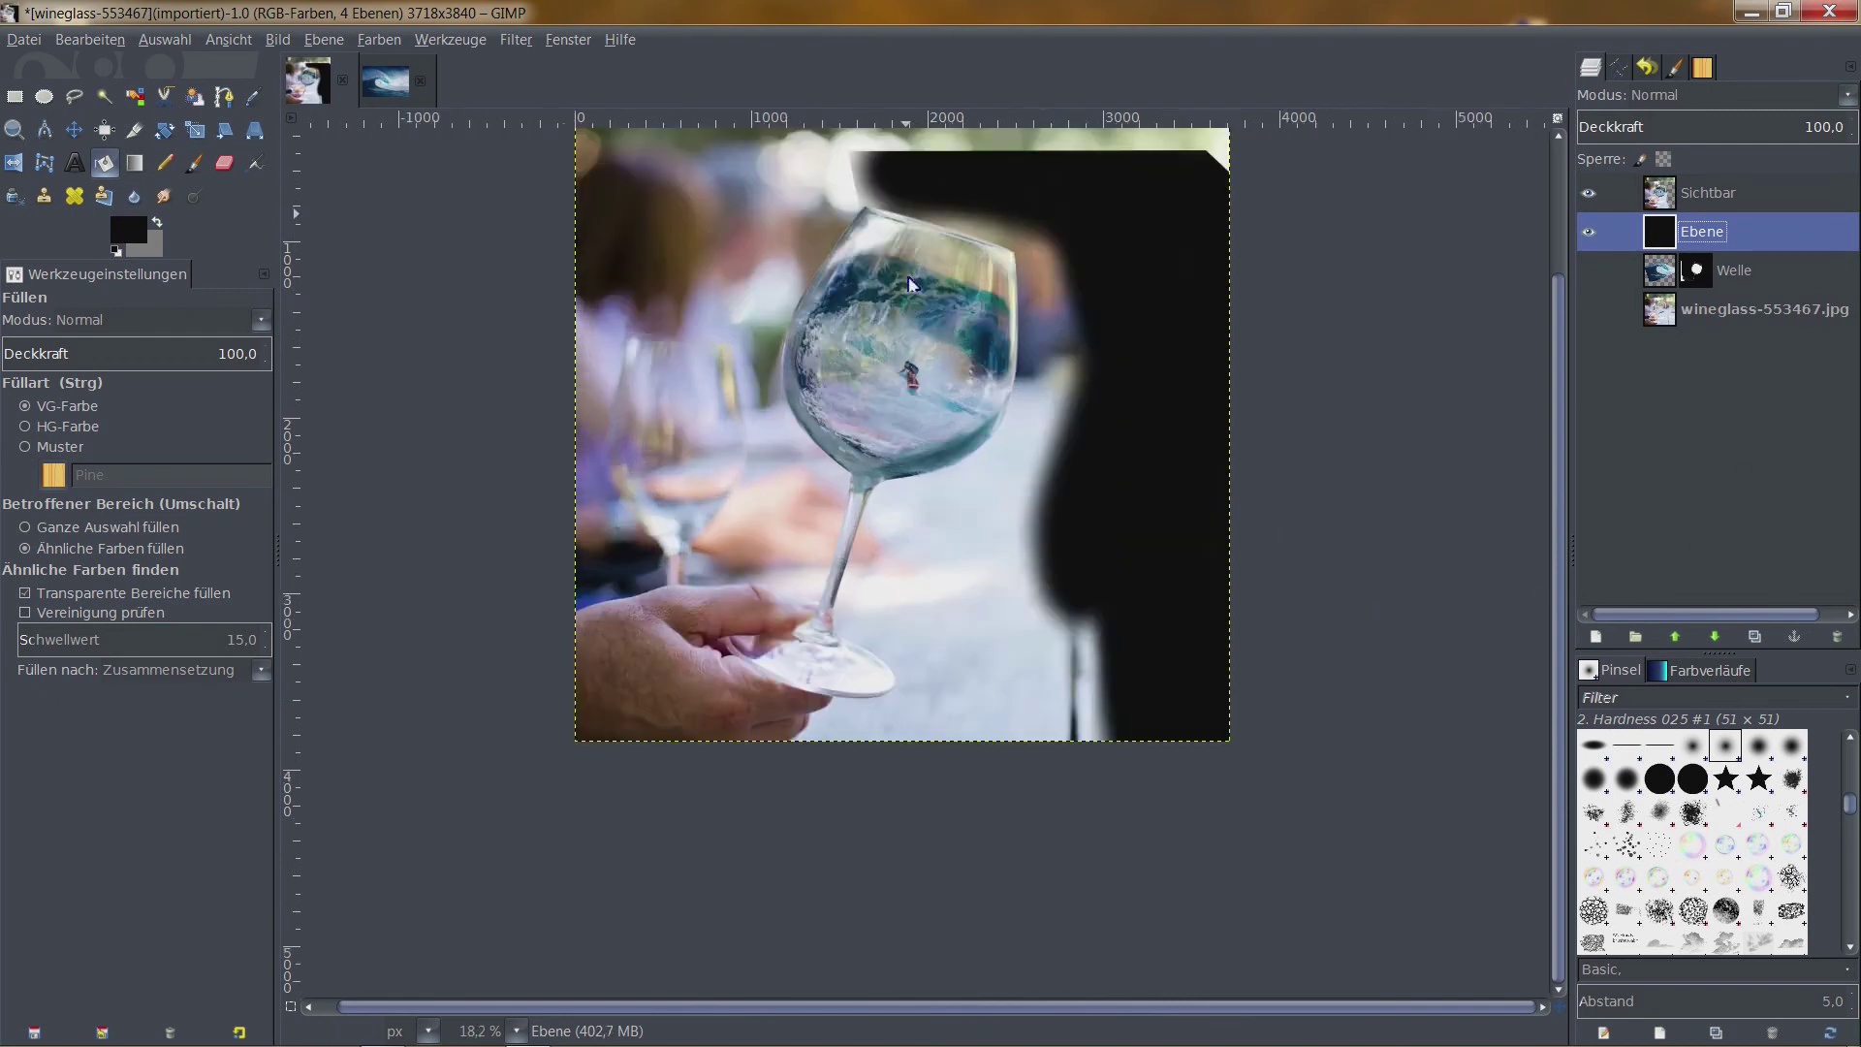
key("plus")
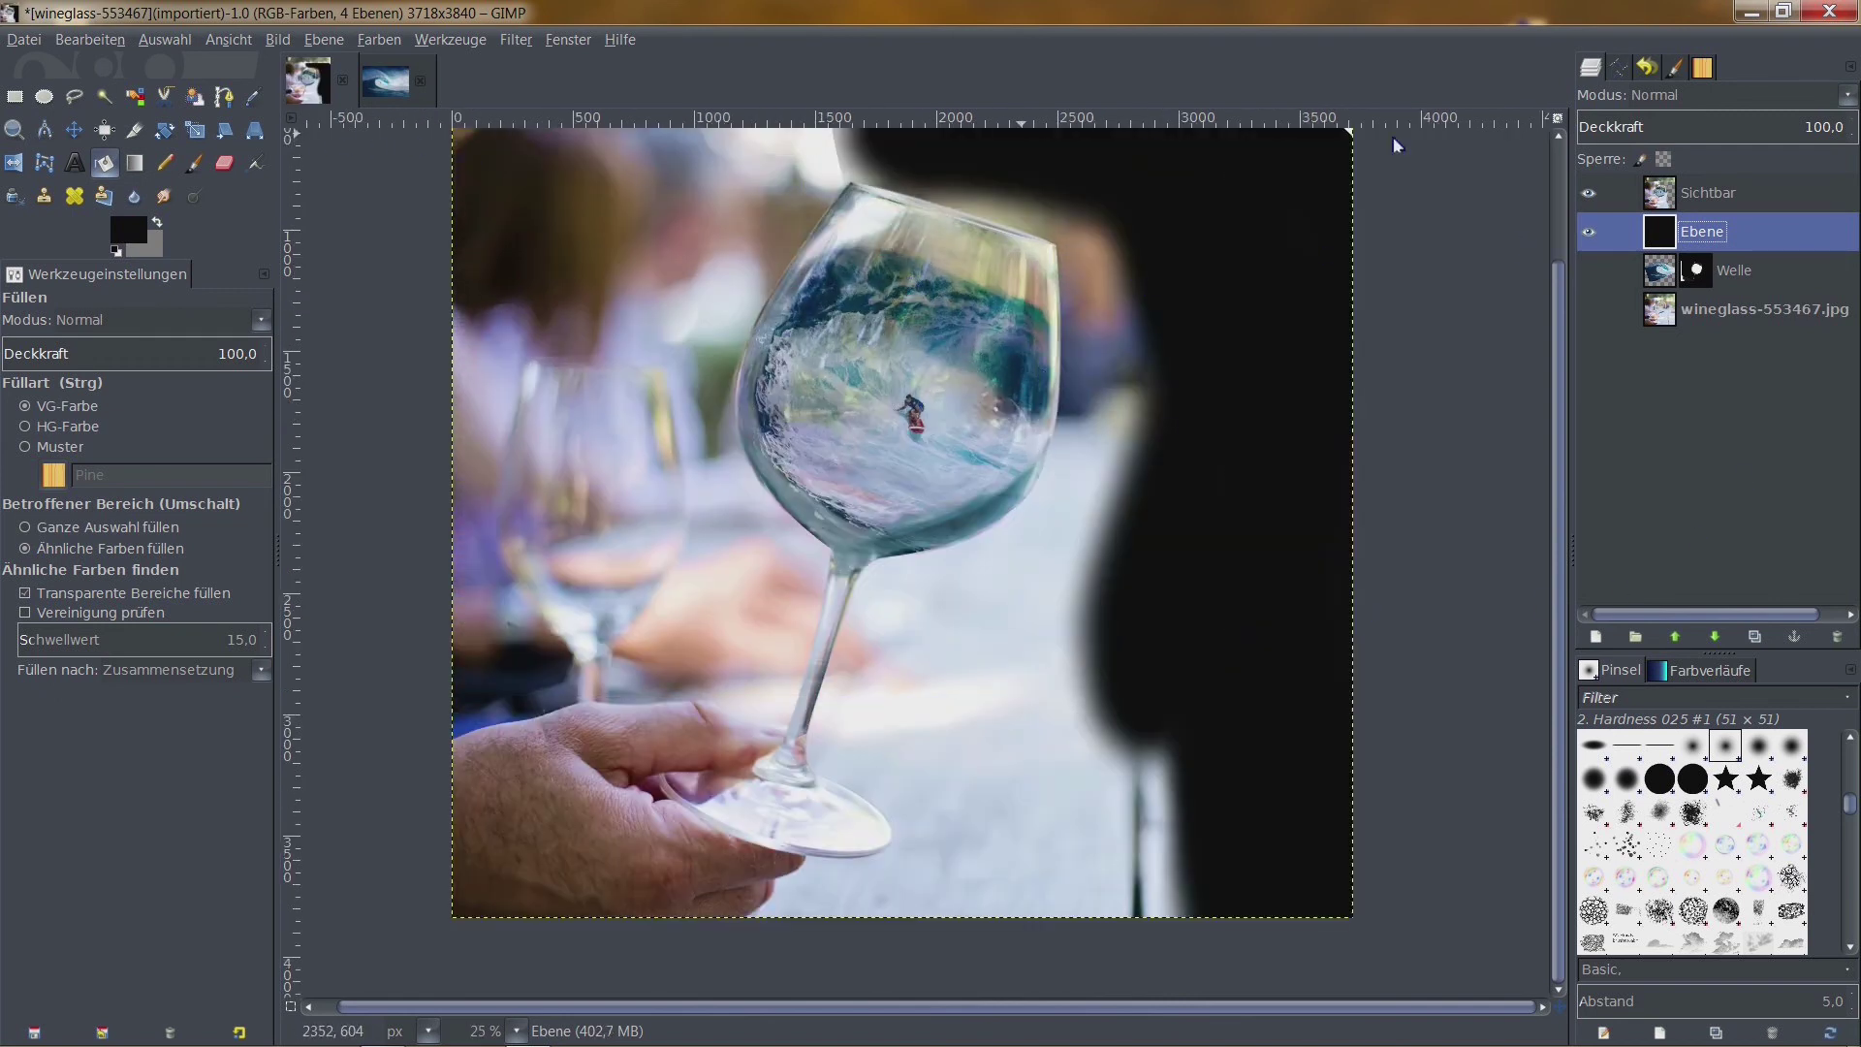
left_click(1593, 68)
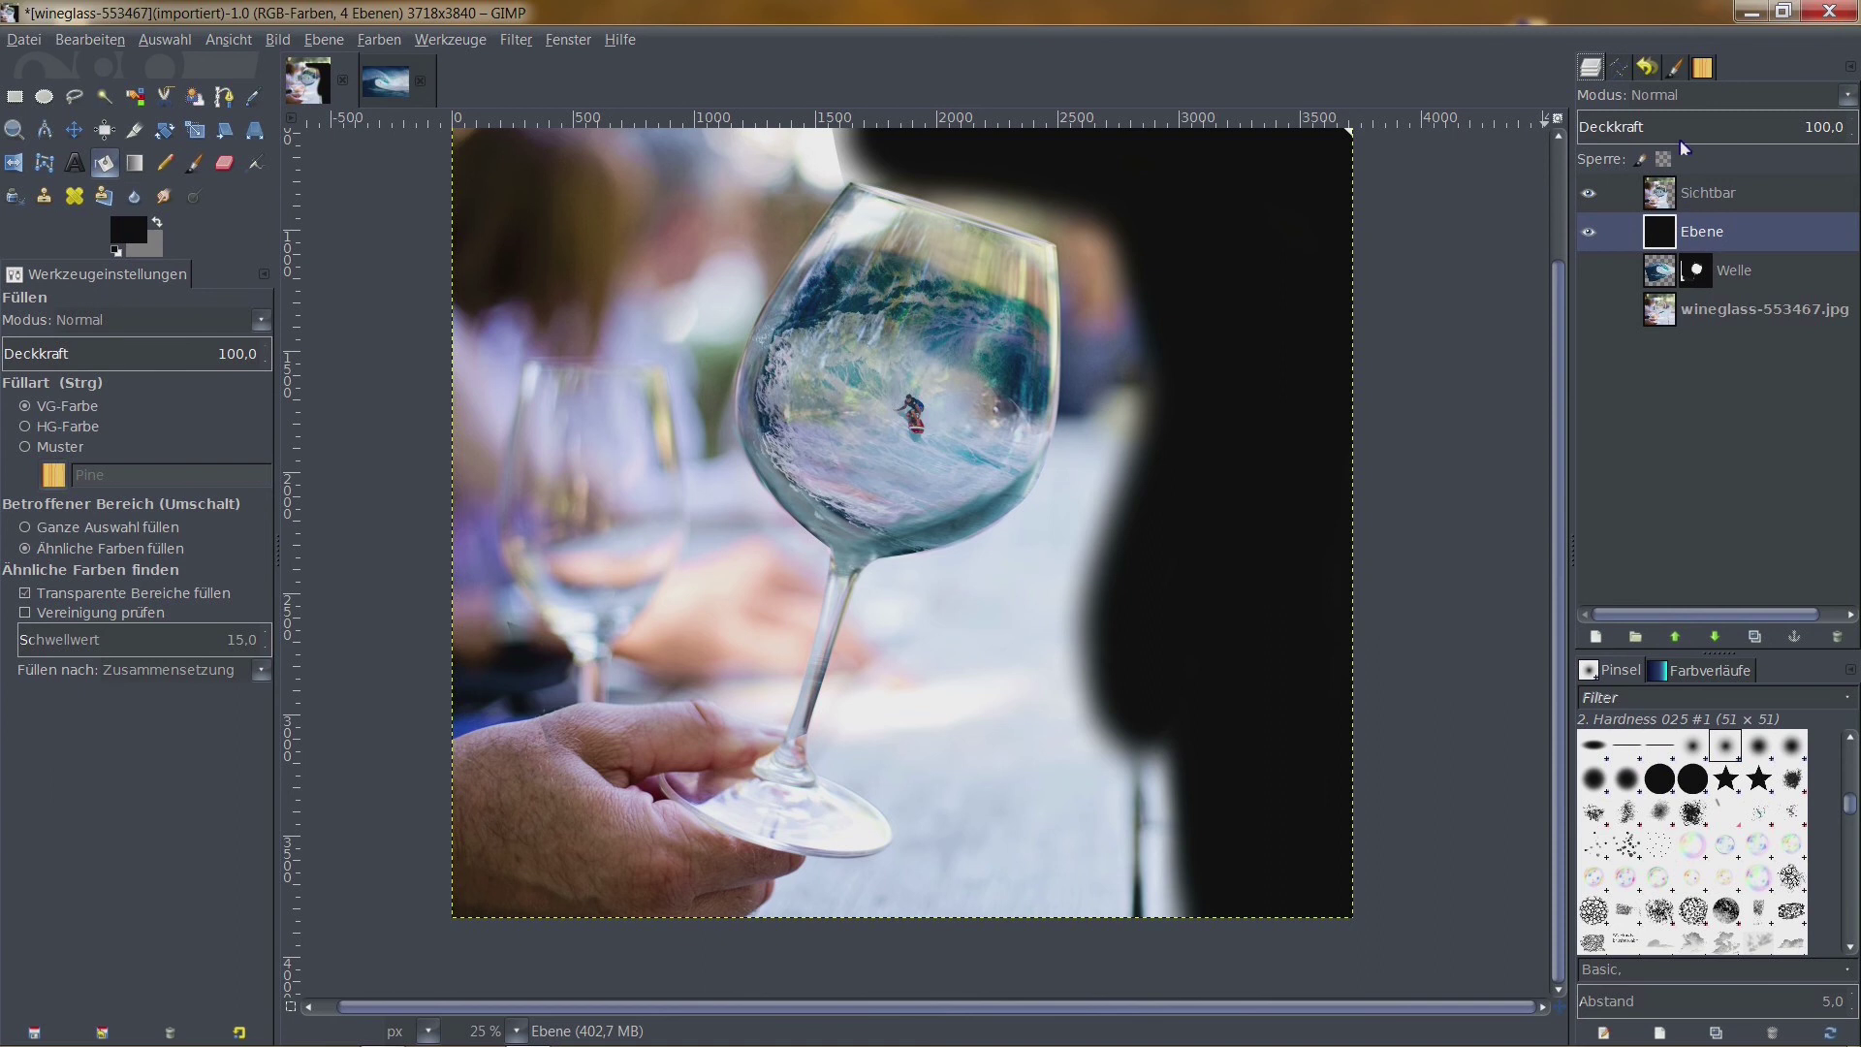
left_click(1619, 70)
left_click(1704, 138)
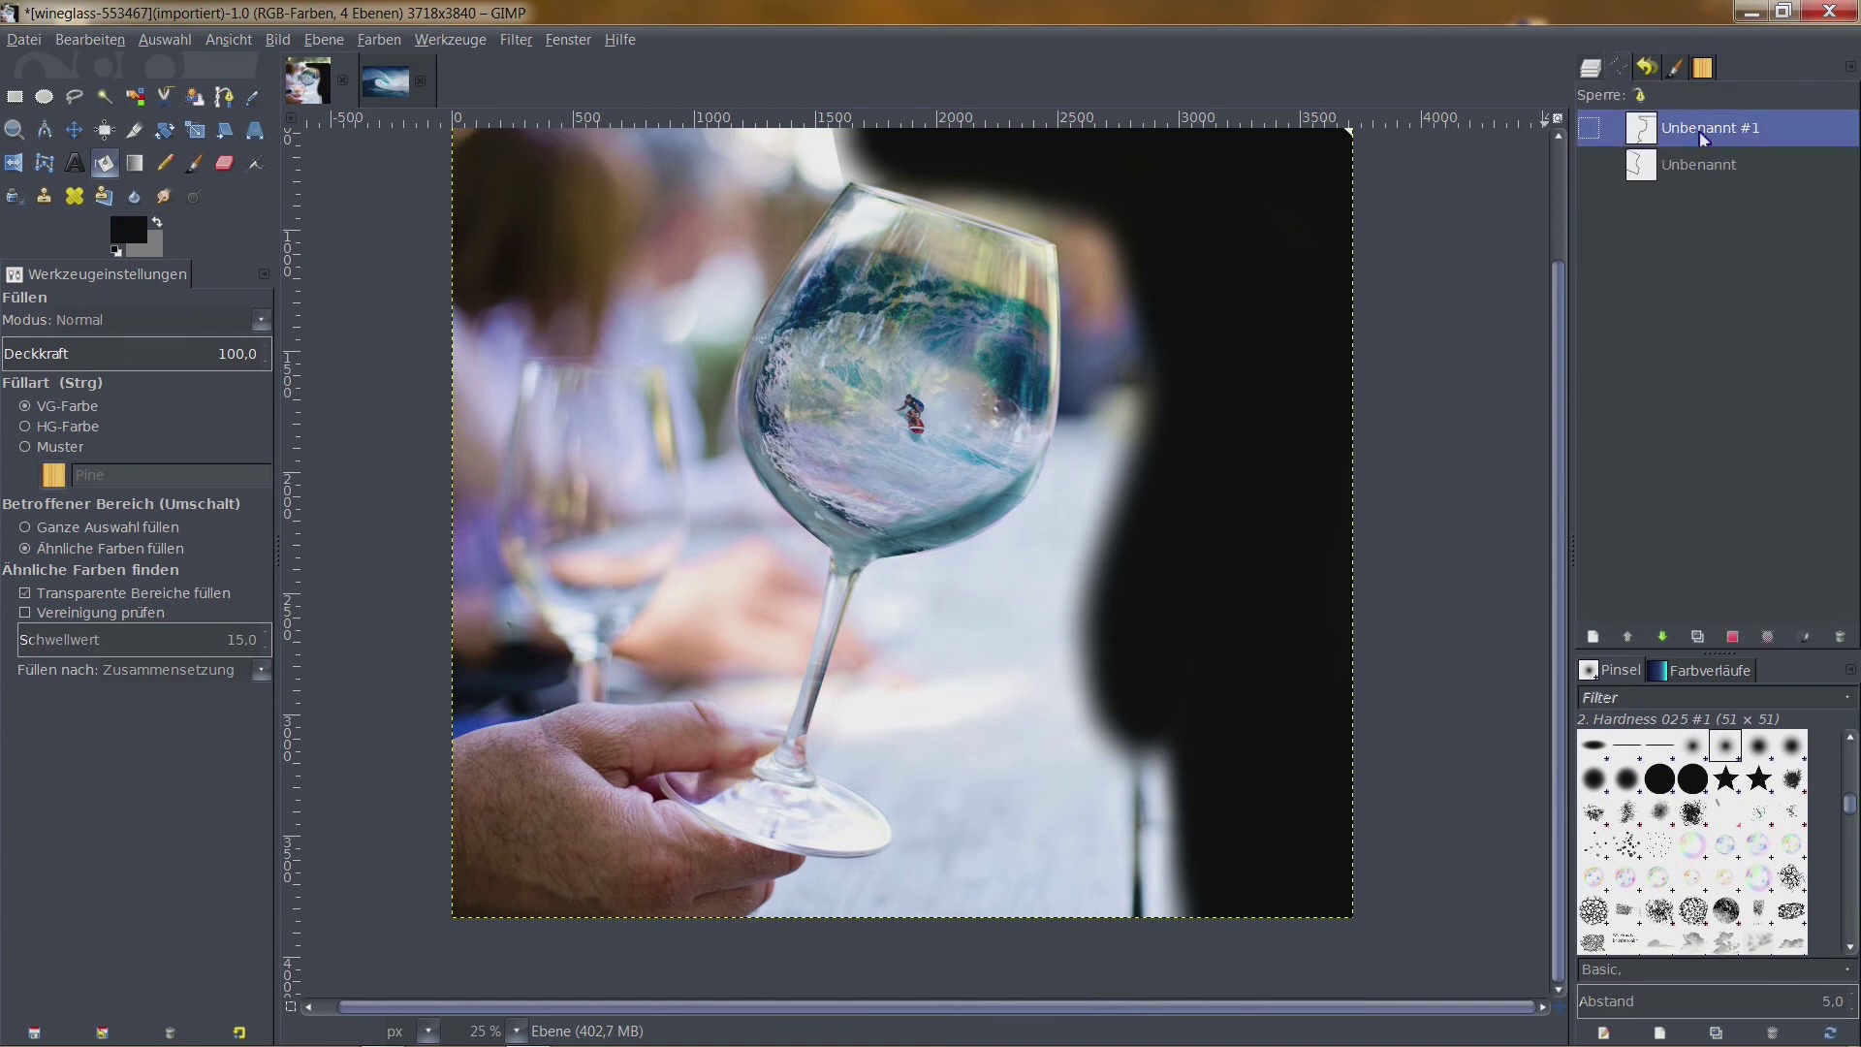
left_click(1745, 636)
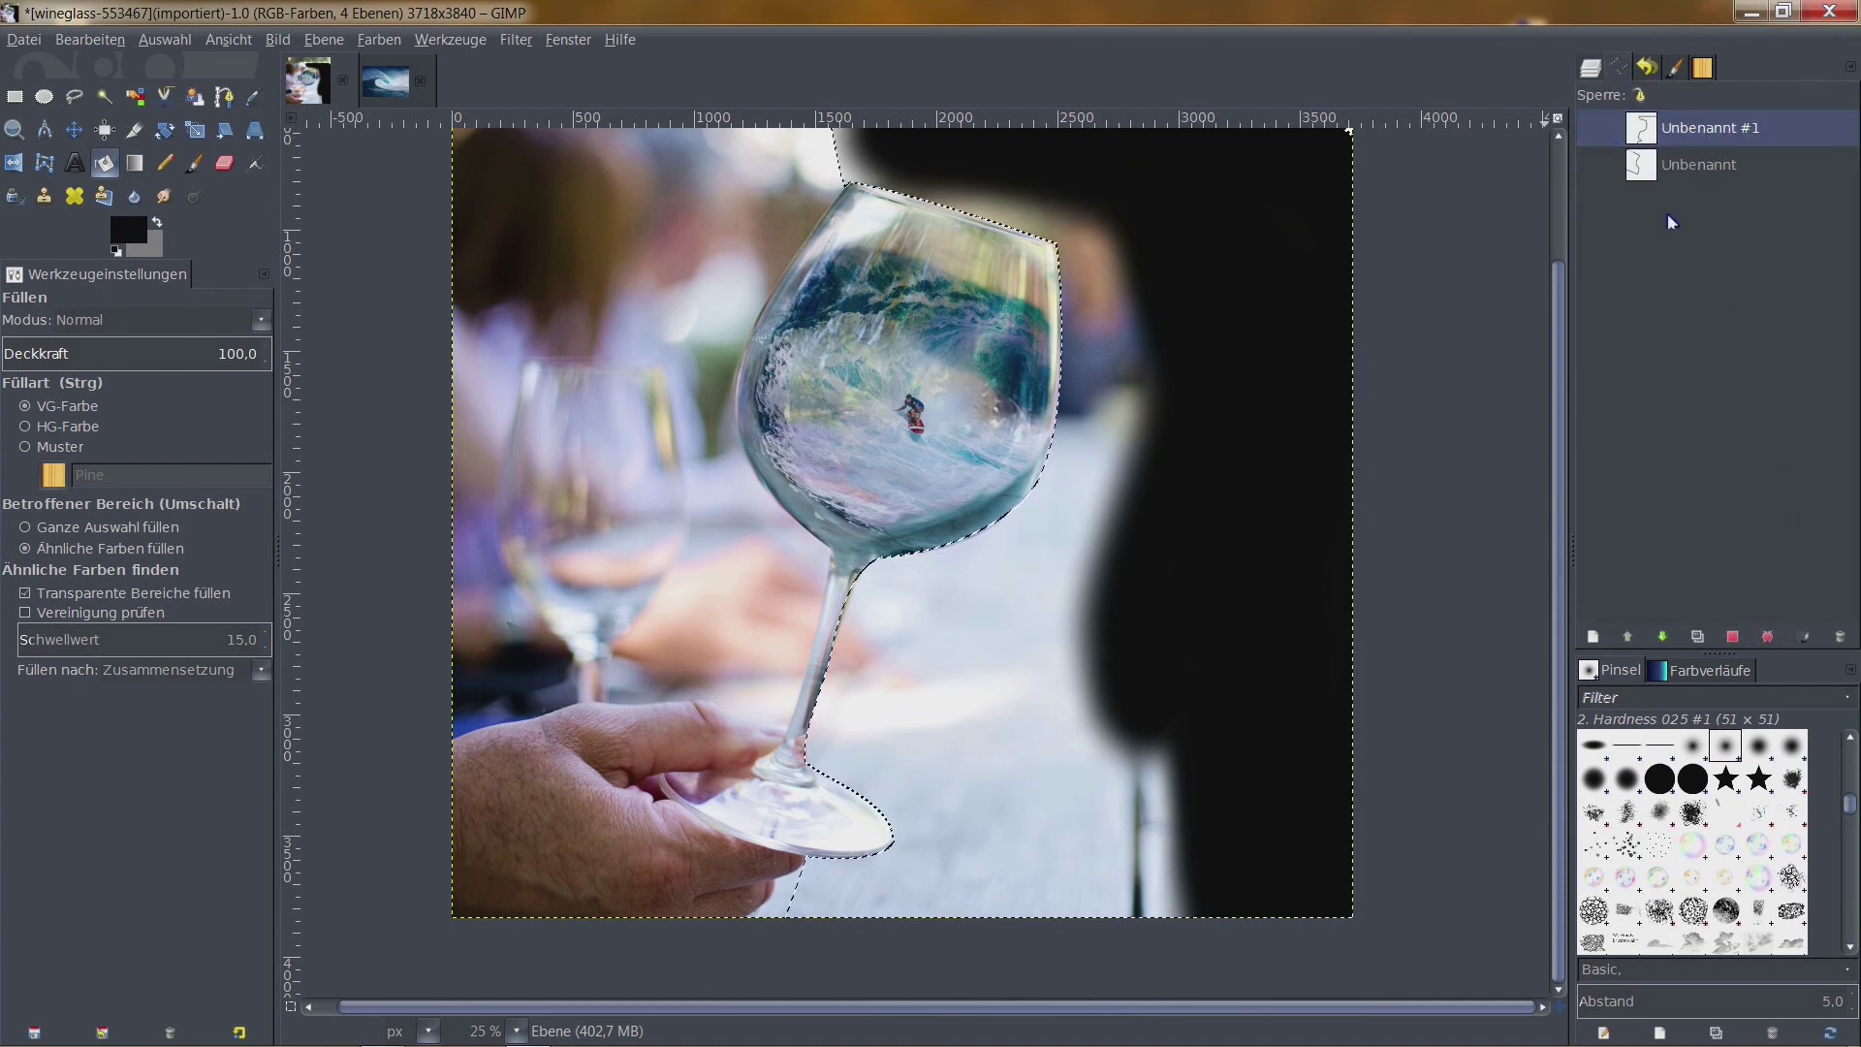
key("shift+e")
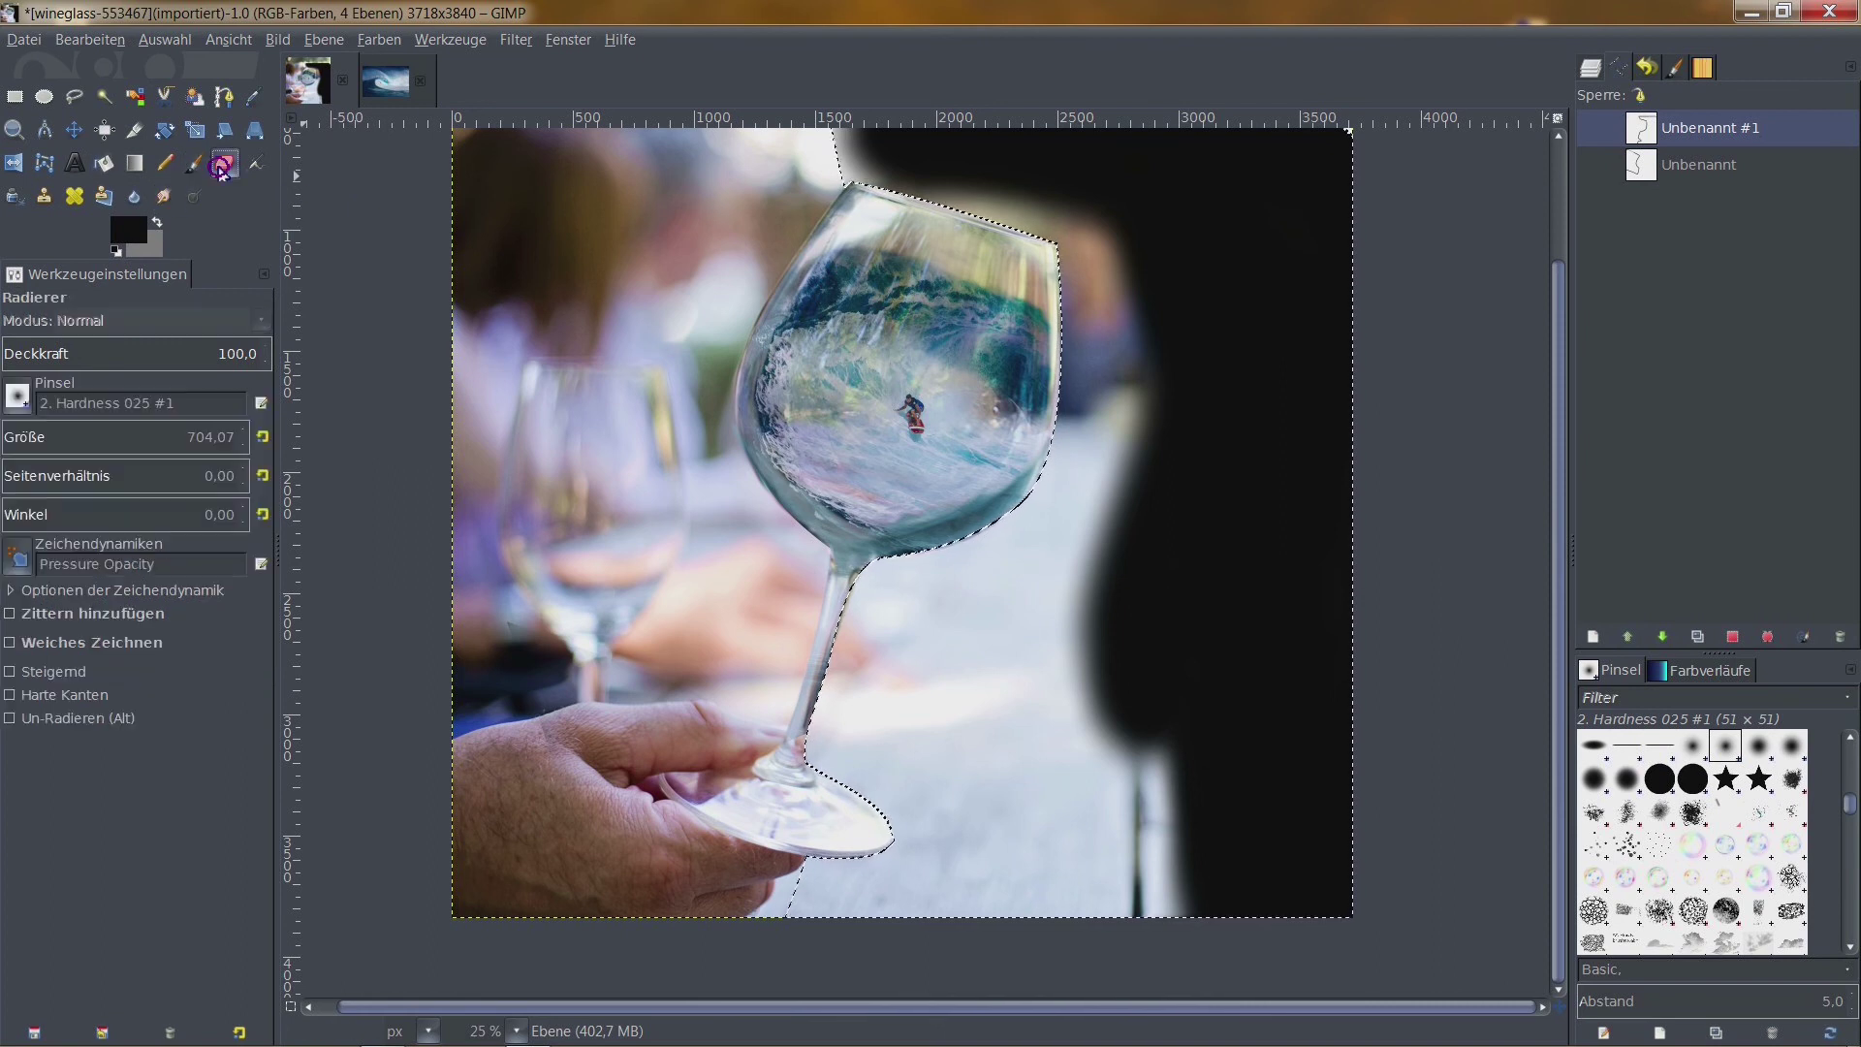
left_click_drag(1095, 204, 1149, 388)
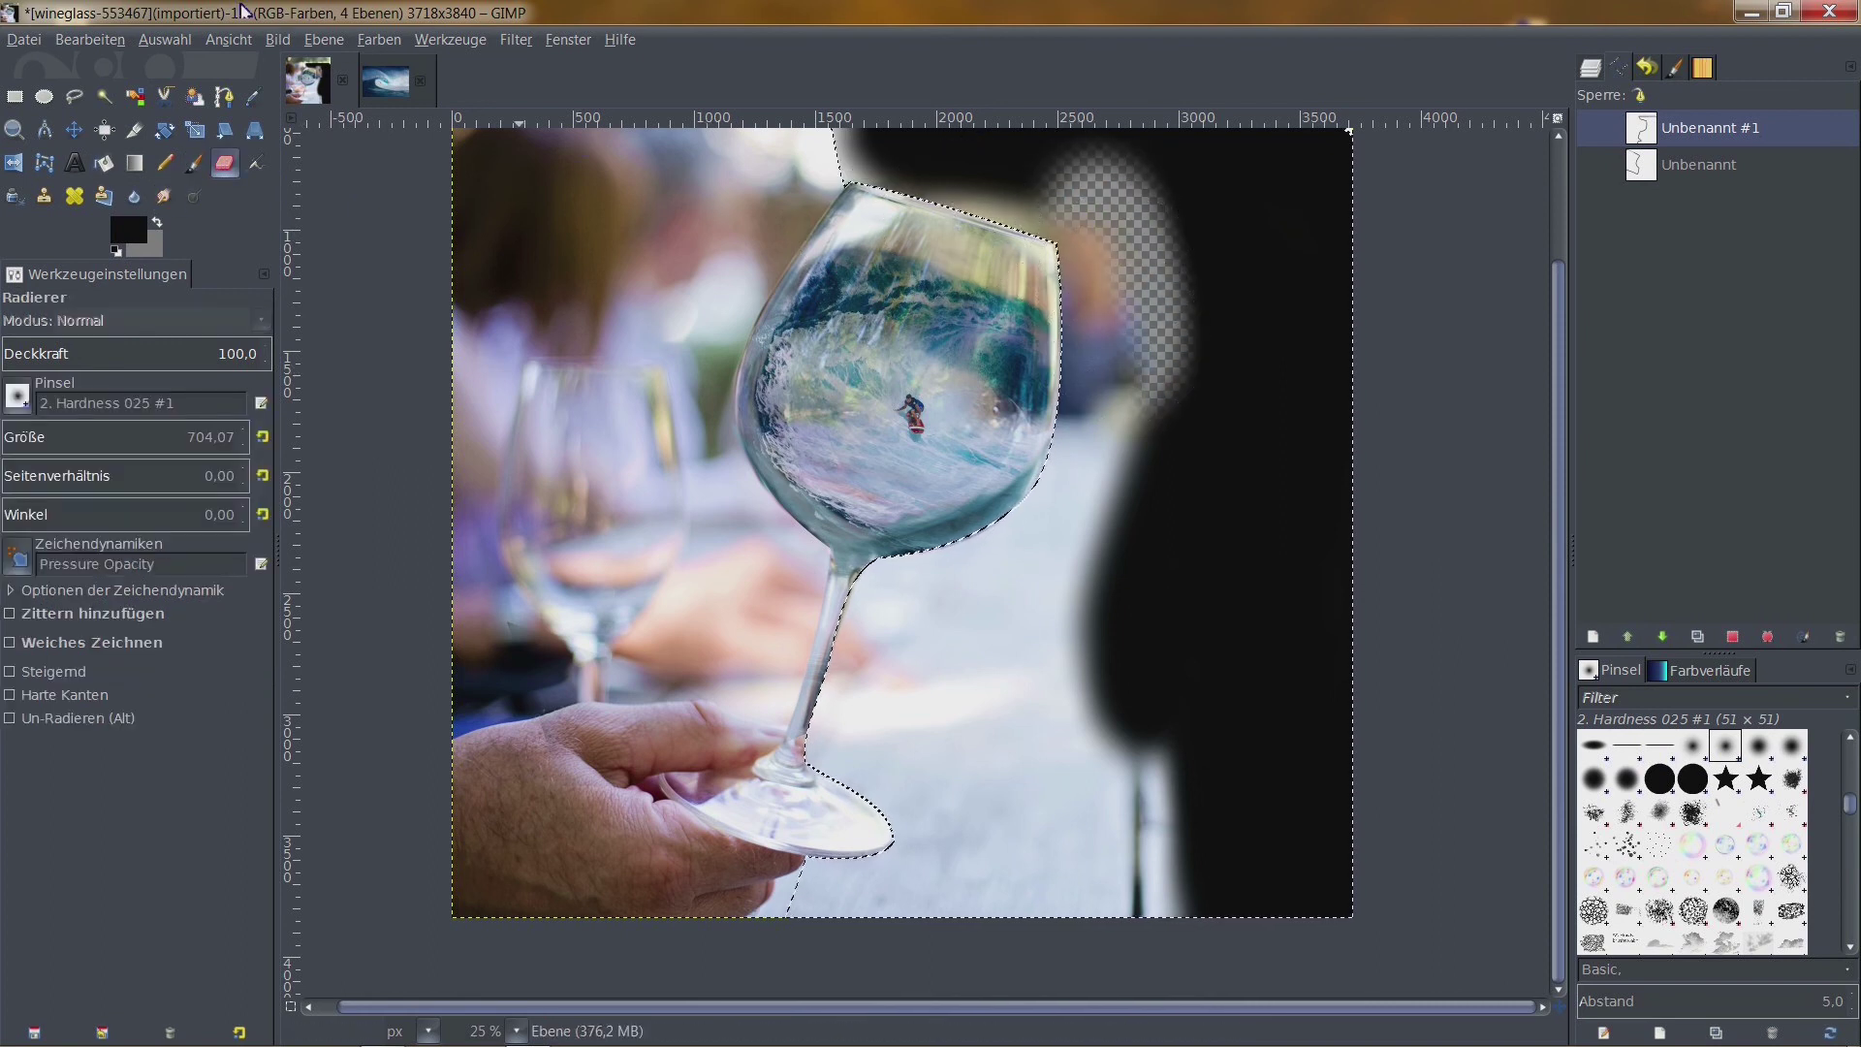
left_click(90, 39)
left_click(174, 69)
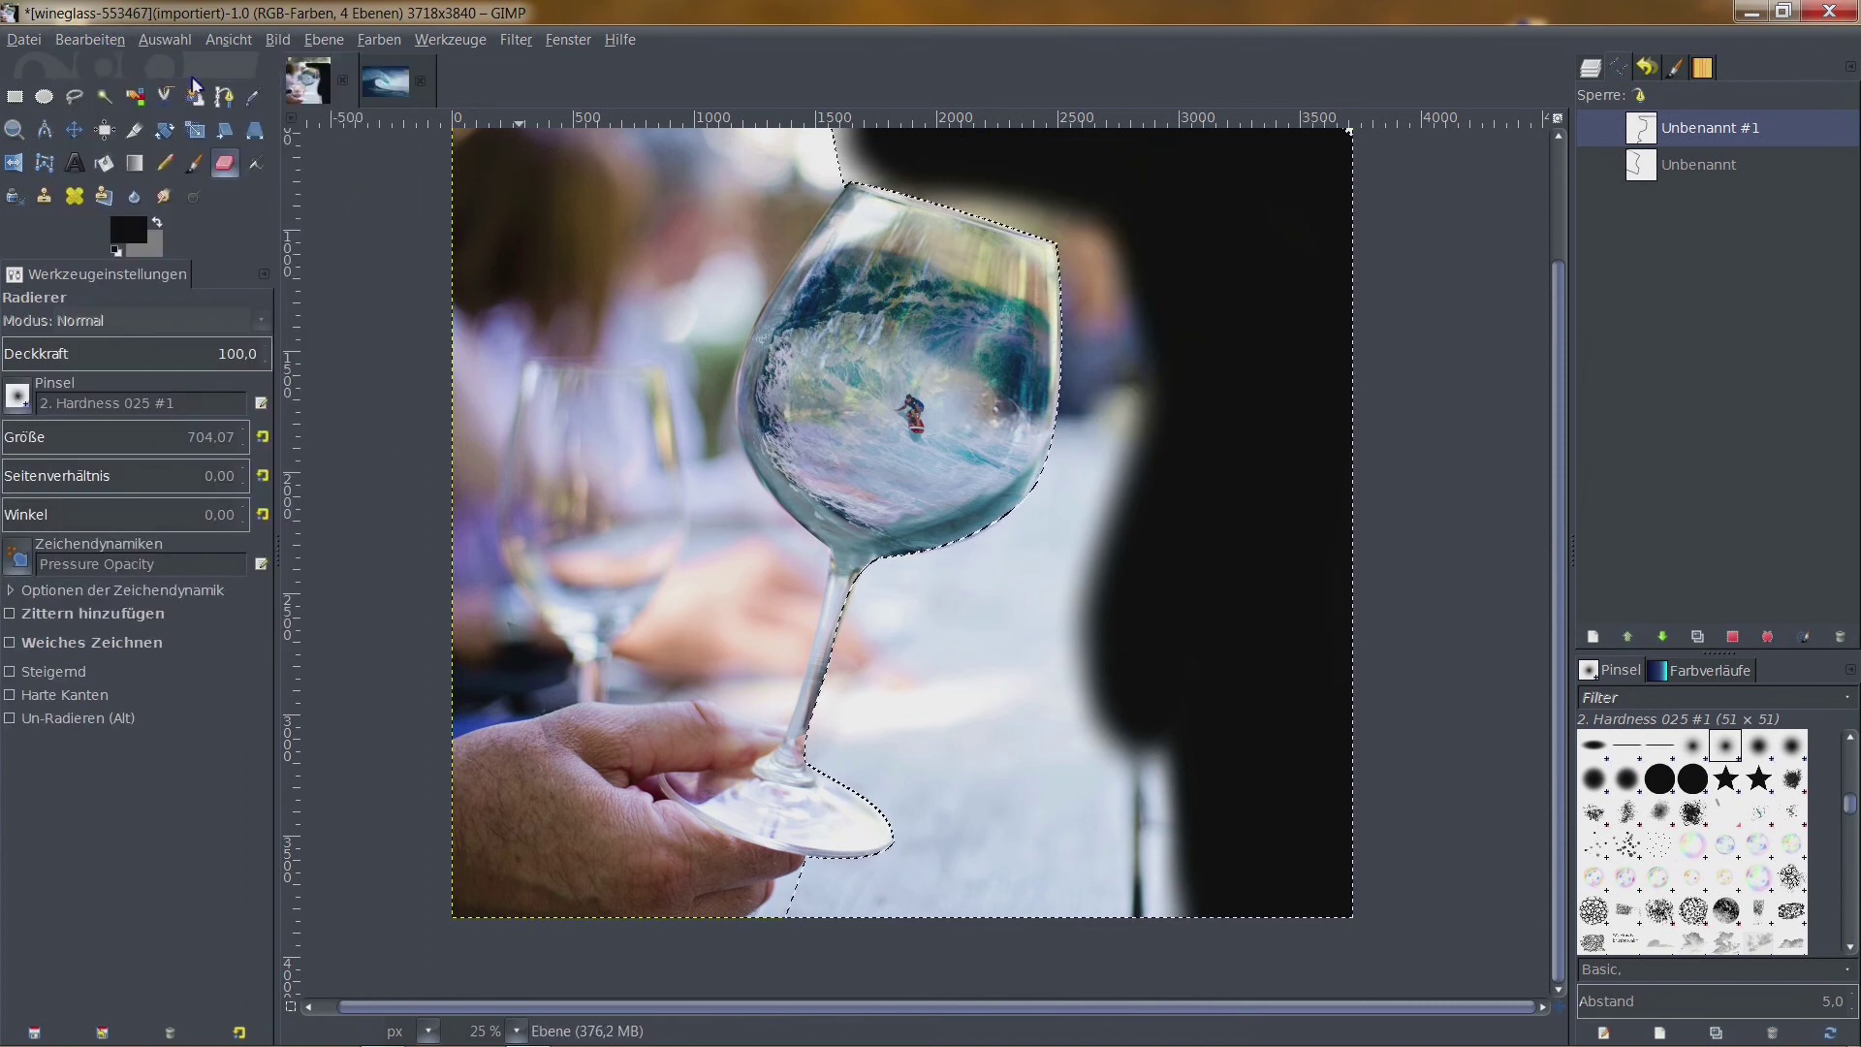
On Sichtbar, erase the bright blur right of the rim and around the glass foot
left_click(1593, 68)
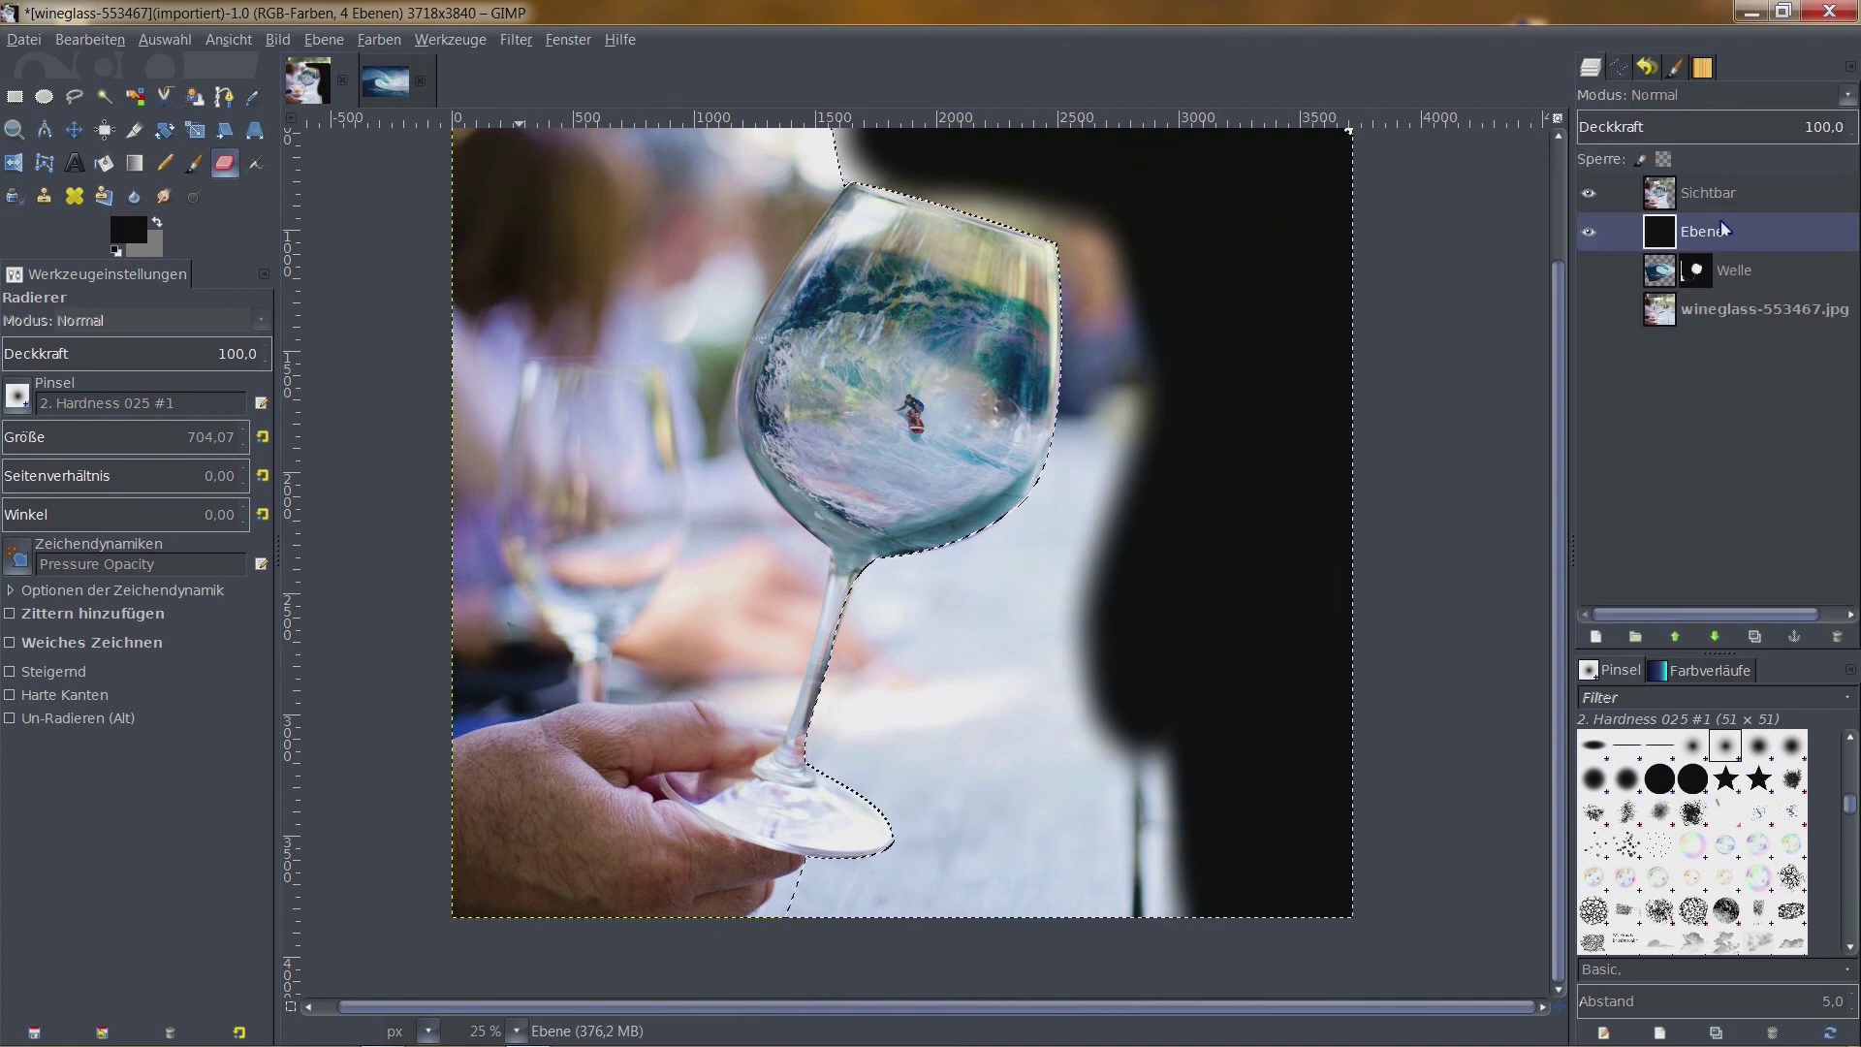
left_click(1760, 201)
mouse_move(1163, 229)
left_mouse_down()
mouse_move(1093, 223)
mouse_move(1108, 460)
mouse_move(843, 773)
mouse_move(1212, 644)
left_mouse_up()
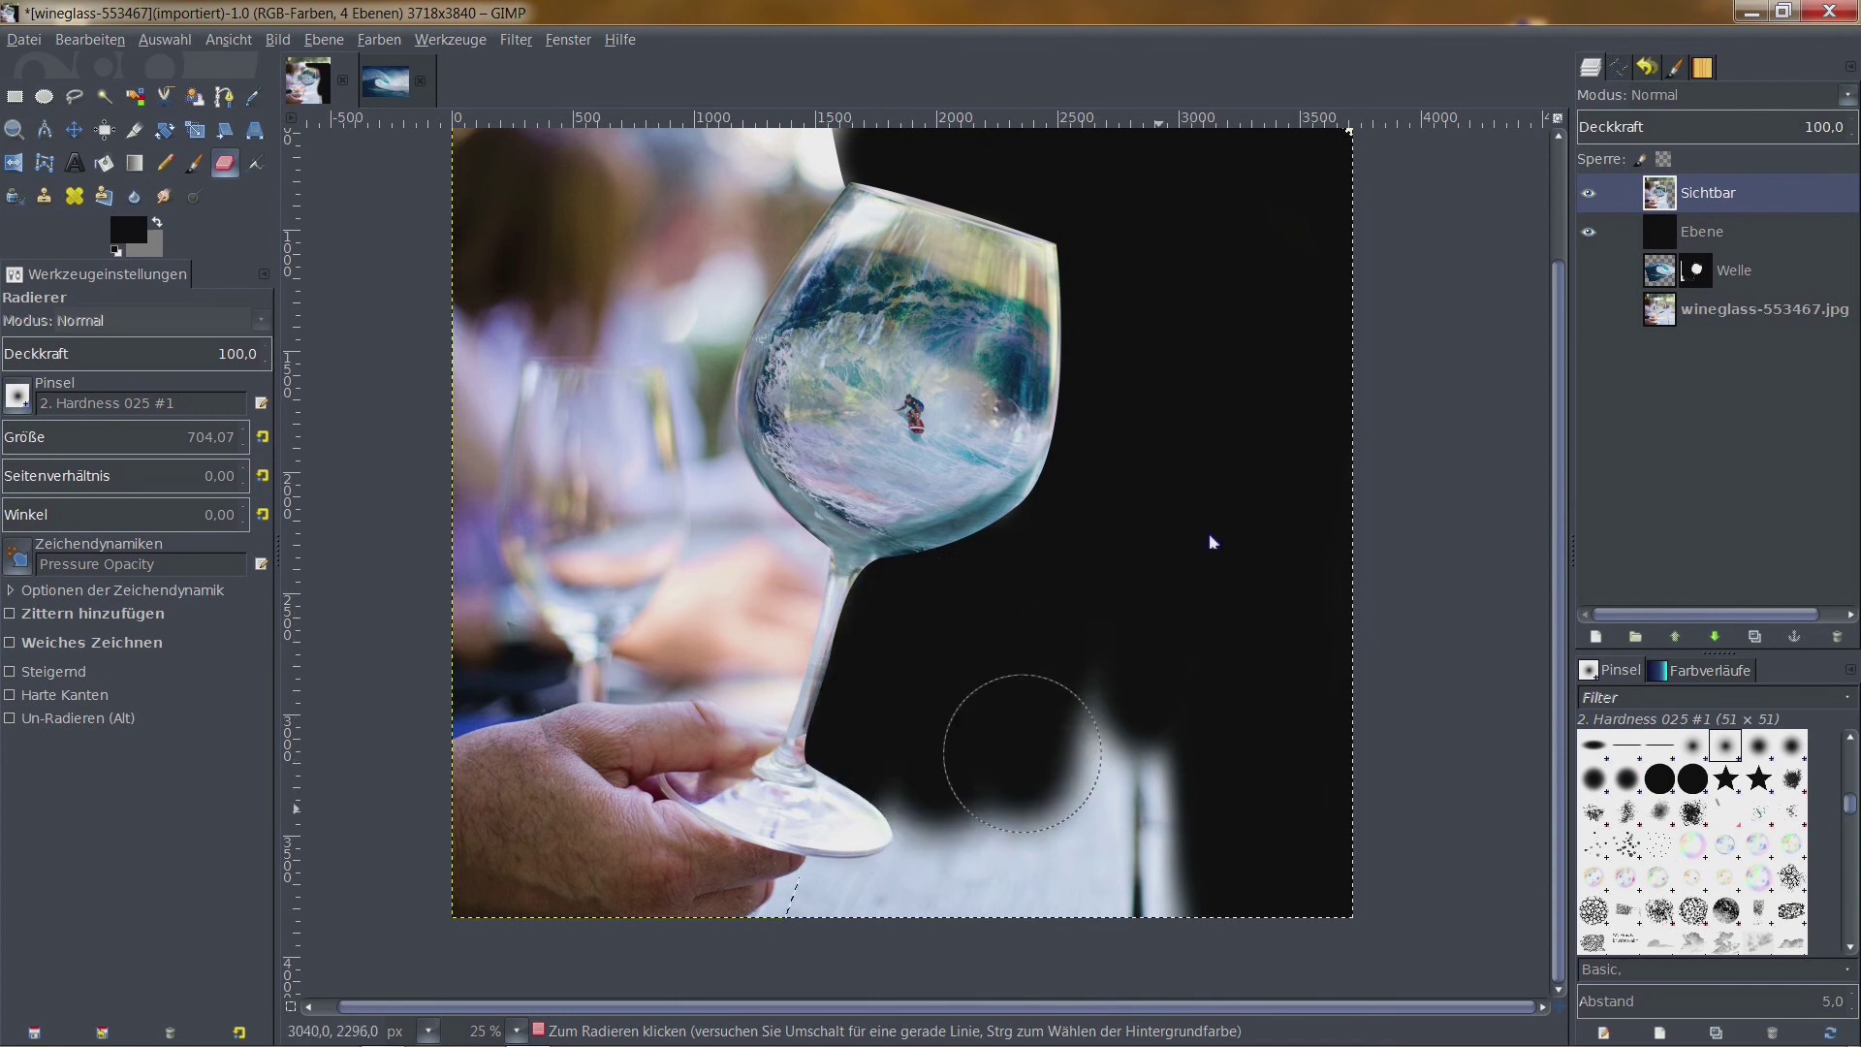
scroll(1206, 504, "down", 5)
mouse_move(1195, 369)
left_mouse_down()
mouse_move(869, 730)
mouse_move(814, 685)
mouse_move(818, 620)
mouse_move(985, 654)
mouse_move(1258, 669)
left_mouse_up()
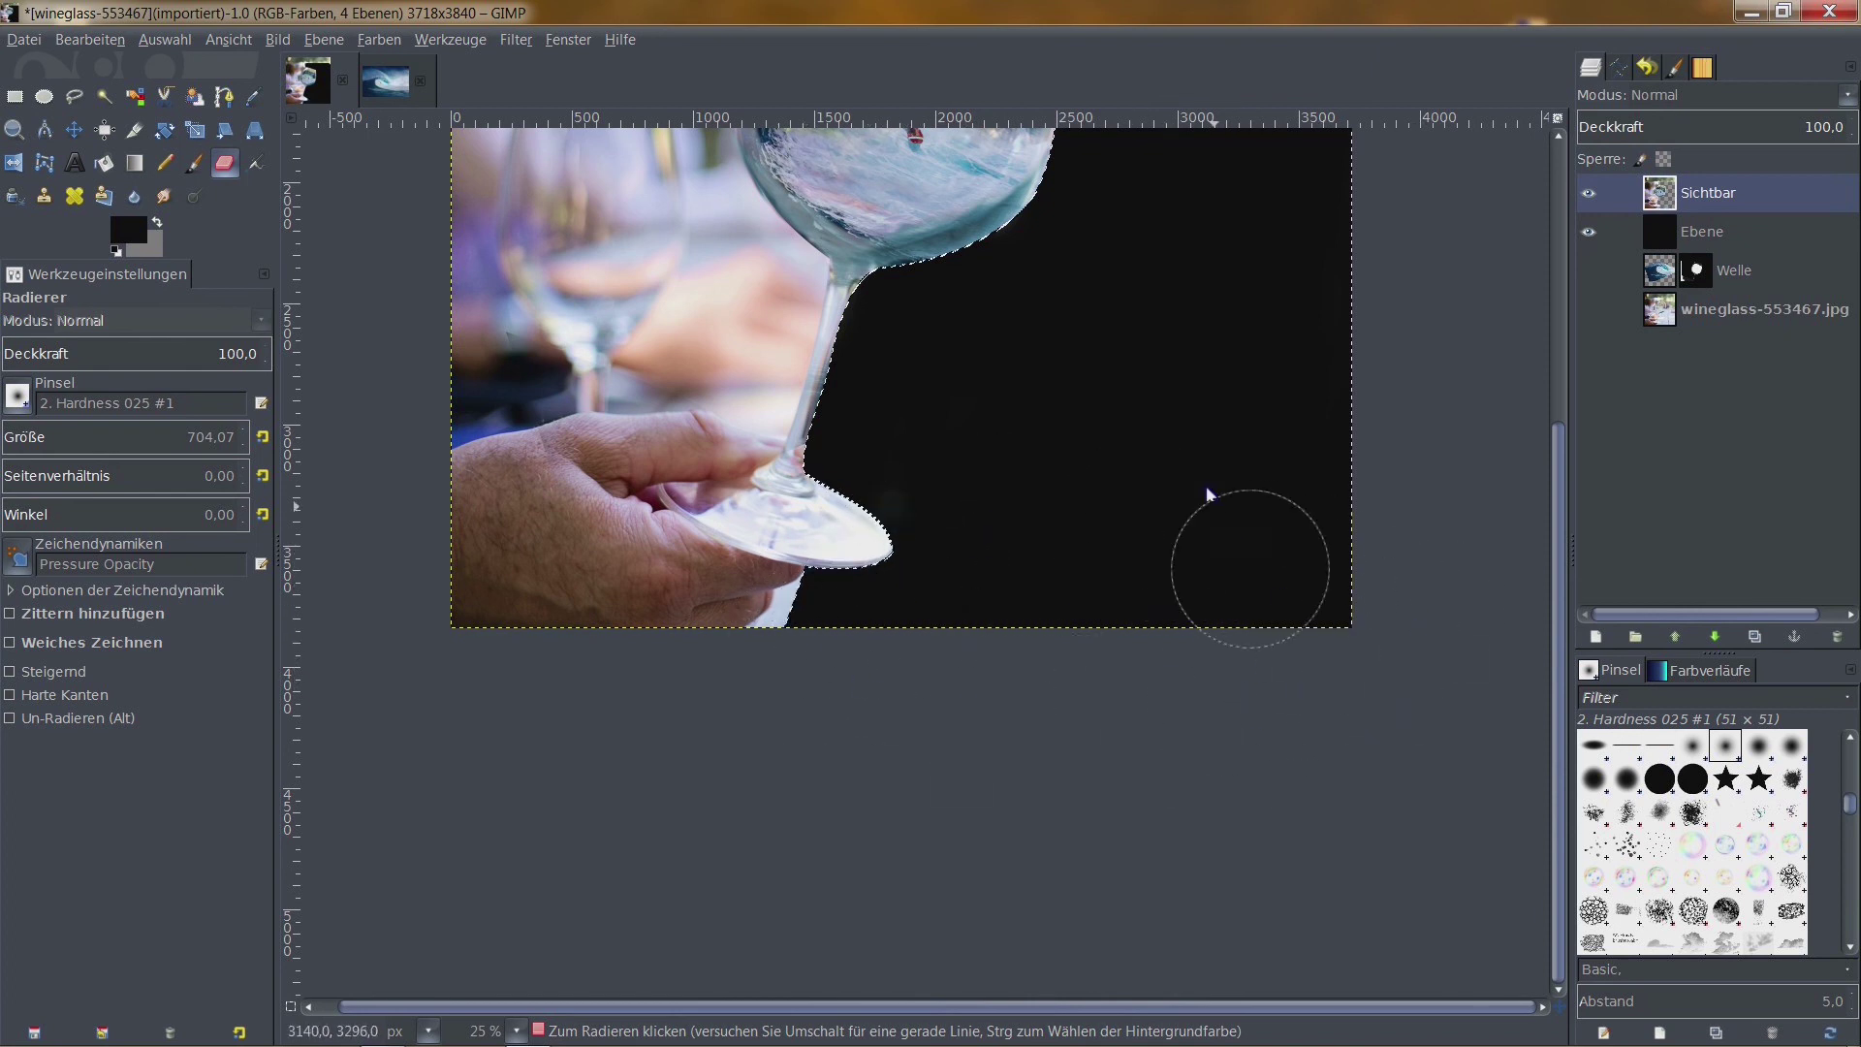
scroll(1221, 582, "up", 3)
scroll(1221, 582, "left", 3)
scroll(1259, 591, "up", 5)
scroll(1260, 591, "left", 2)
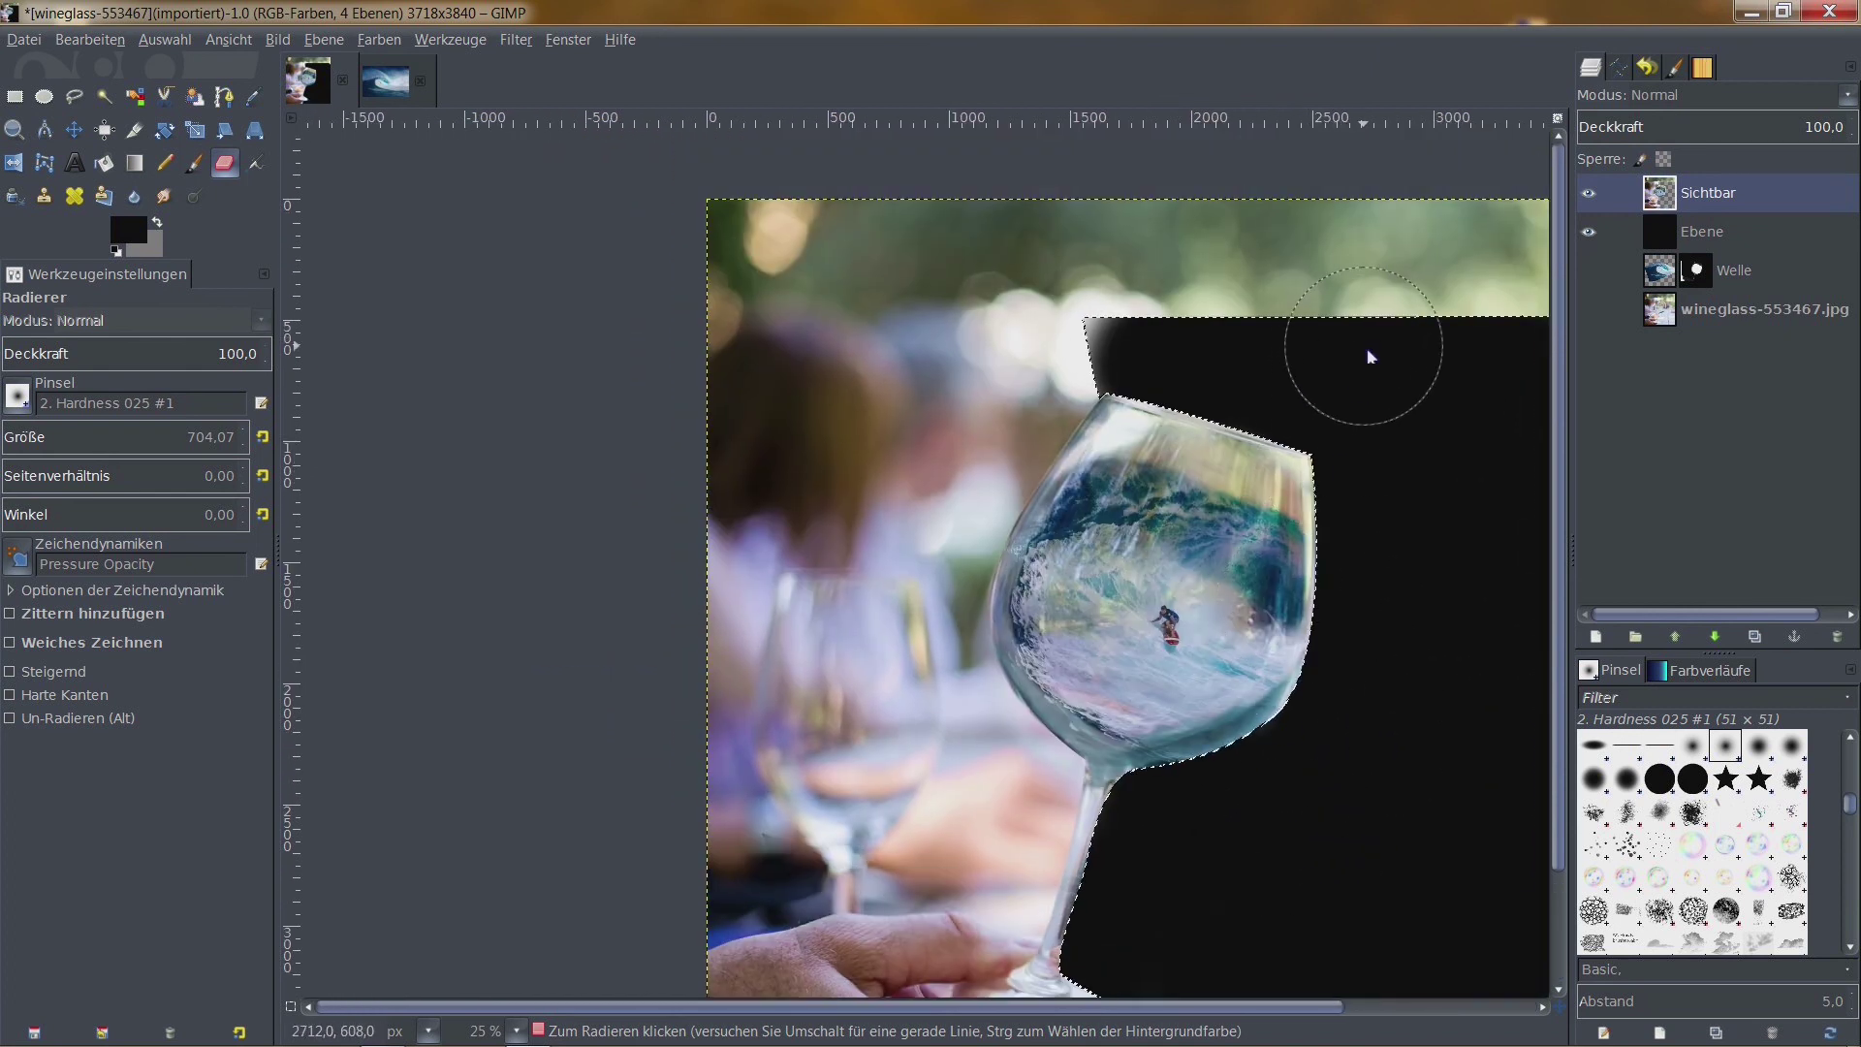
Clear the selection and erase the green bokeh and blur above the glass
left_click(160, 41)
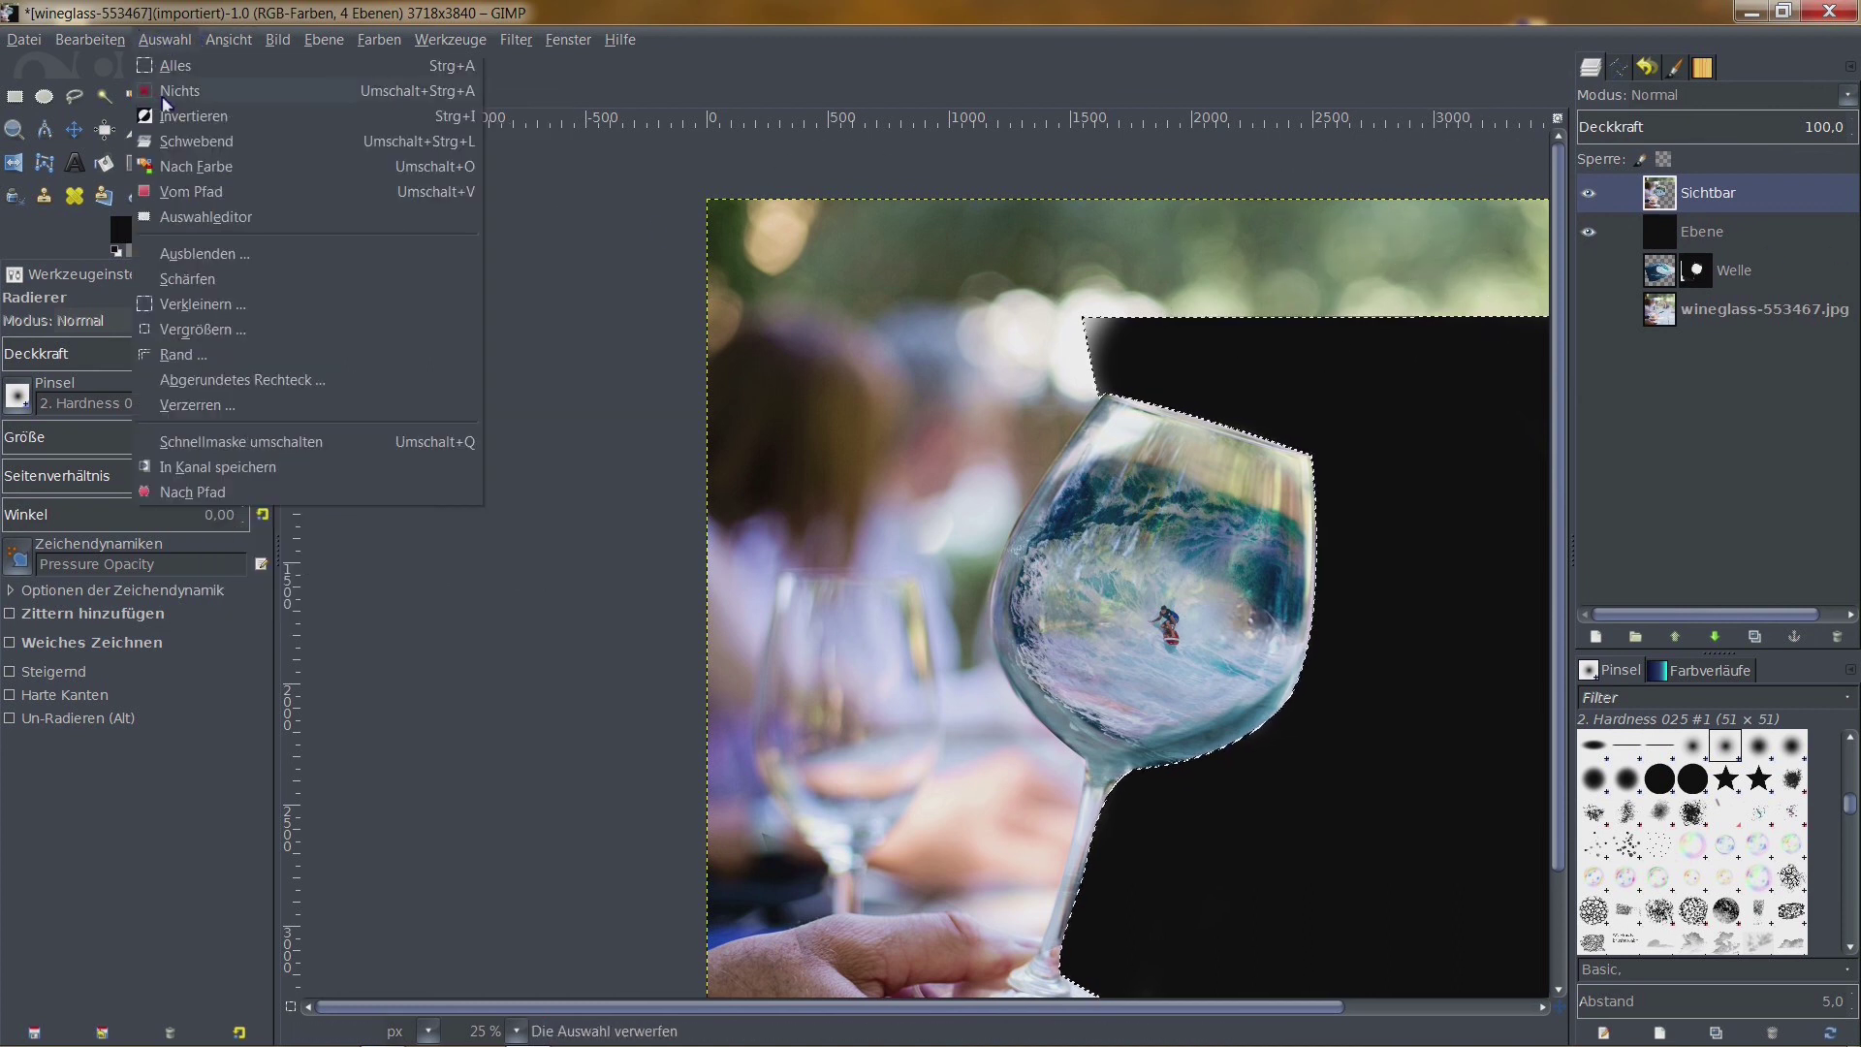
left_click(163, 92)
scroll(1114, 261, "right", 3)
mouse_move(1099, 278)
left_mouse_down()
mouse_move(1182, 240)
mouse_move(1293, 313)
mouse_move(1171, 183)
mouse_move(1262, 300)
mouse_move(930, 247)
mouse_move(789, 194)
left_mouse_up()
left_click_drag(922, 262, 860, 227)
left_click_drag(1027, 251, 1020, 287)
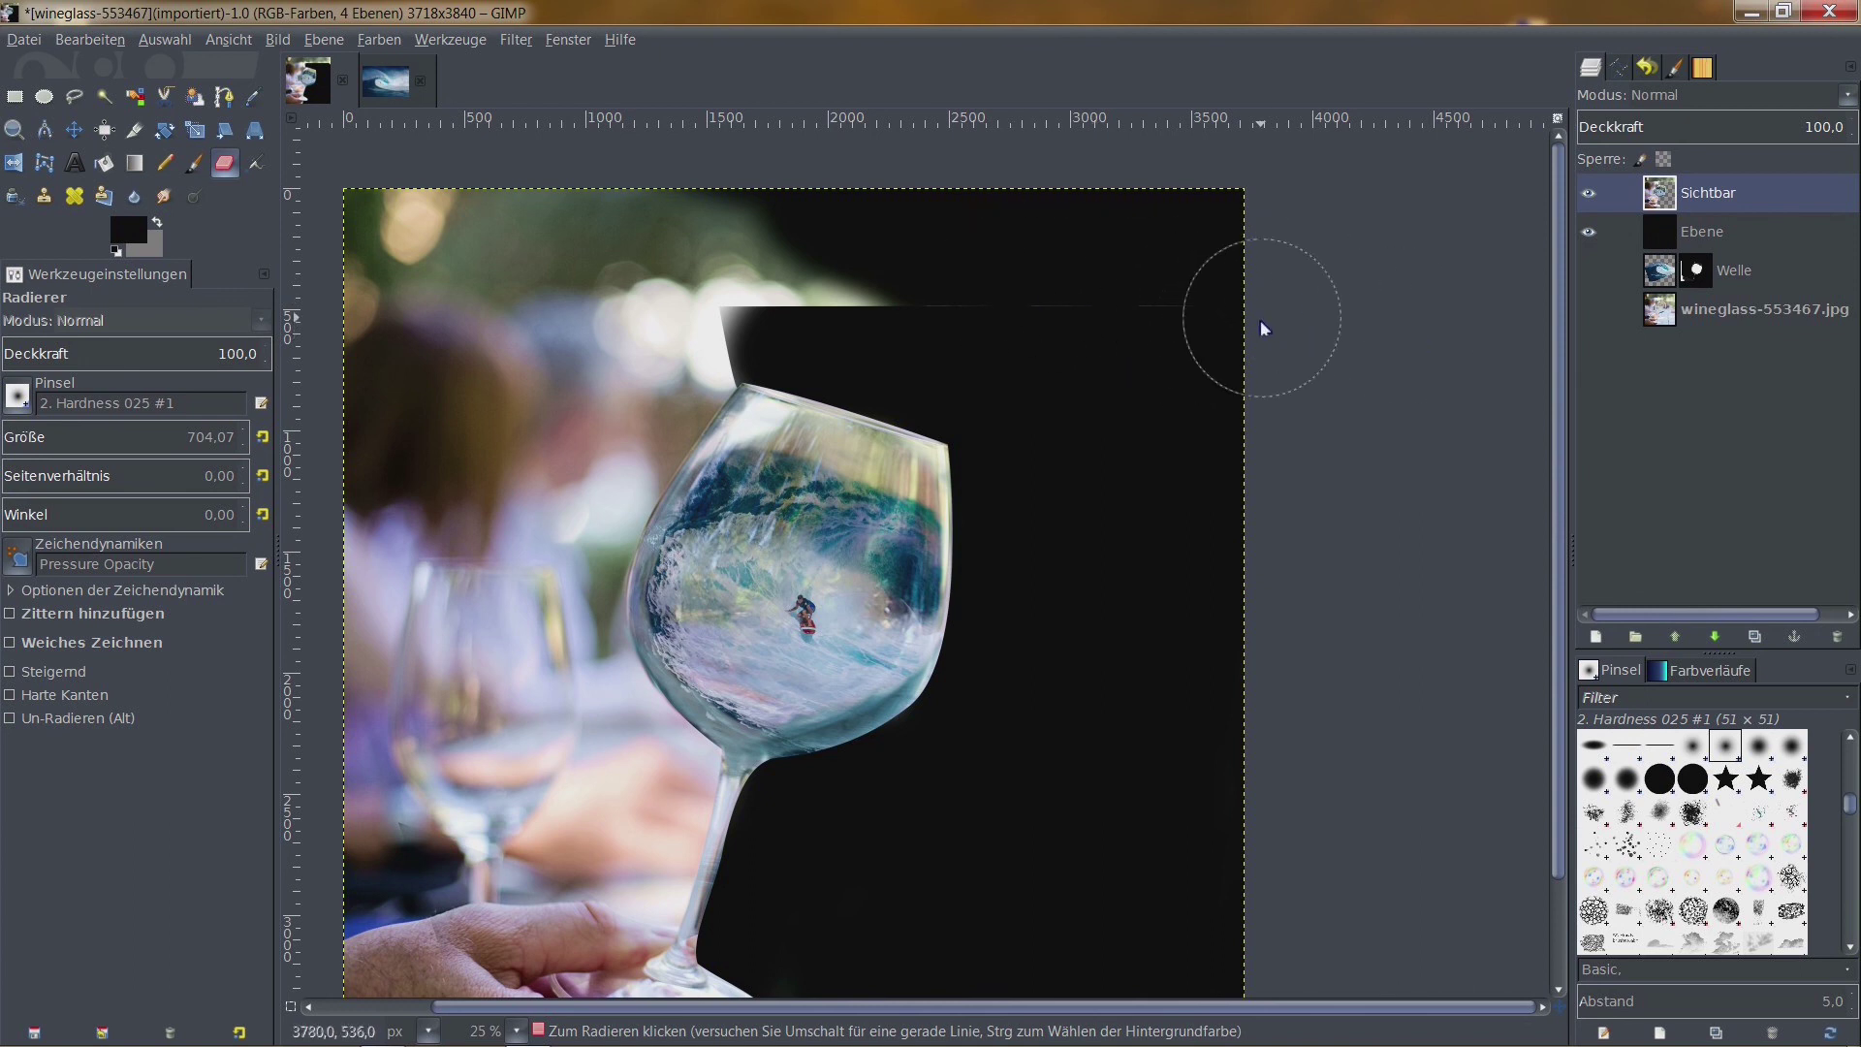
mouse_move(818, 237)
left_mouse_down()
mouse_move(852, 229)
mouse_move(383, 228)
mouse_move(612, 326)
mouse_move(678, 232)
mouse_move(740, 291)
mouse_move(872, 280)
mouse_move(727, 300)
mouse_move(955, 300)
mouse_move(876, 282)
mouse_move(1166, 317)
left_mouse_up()
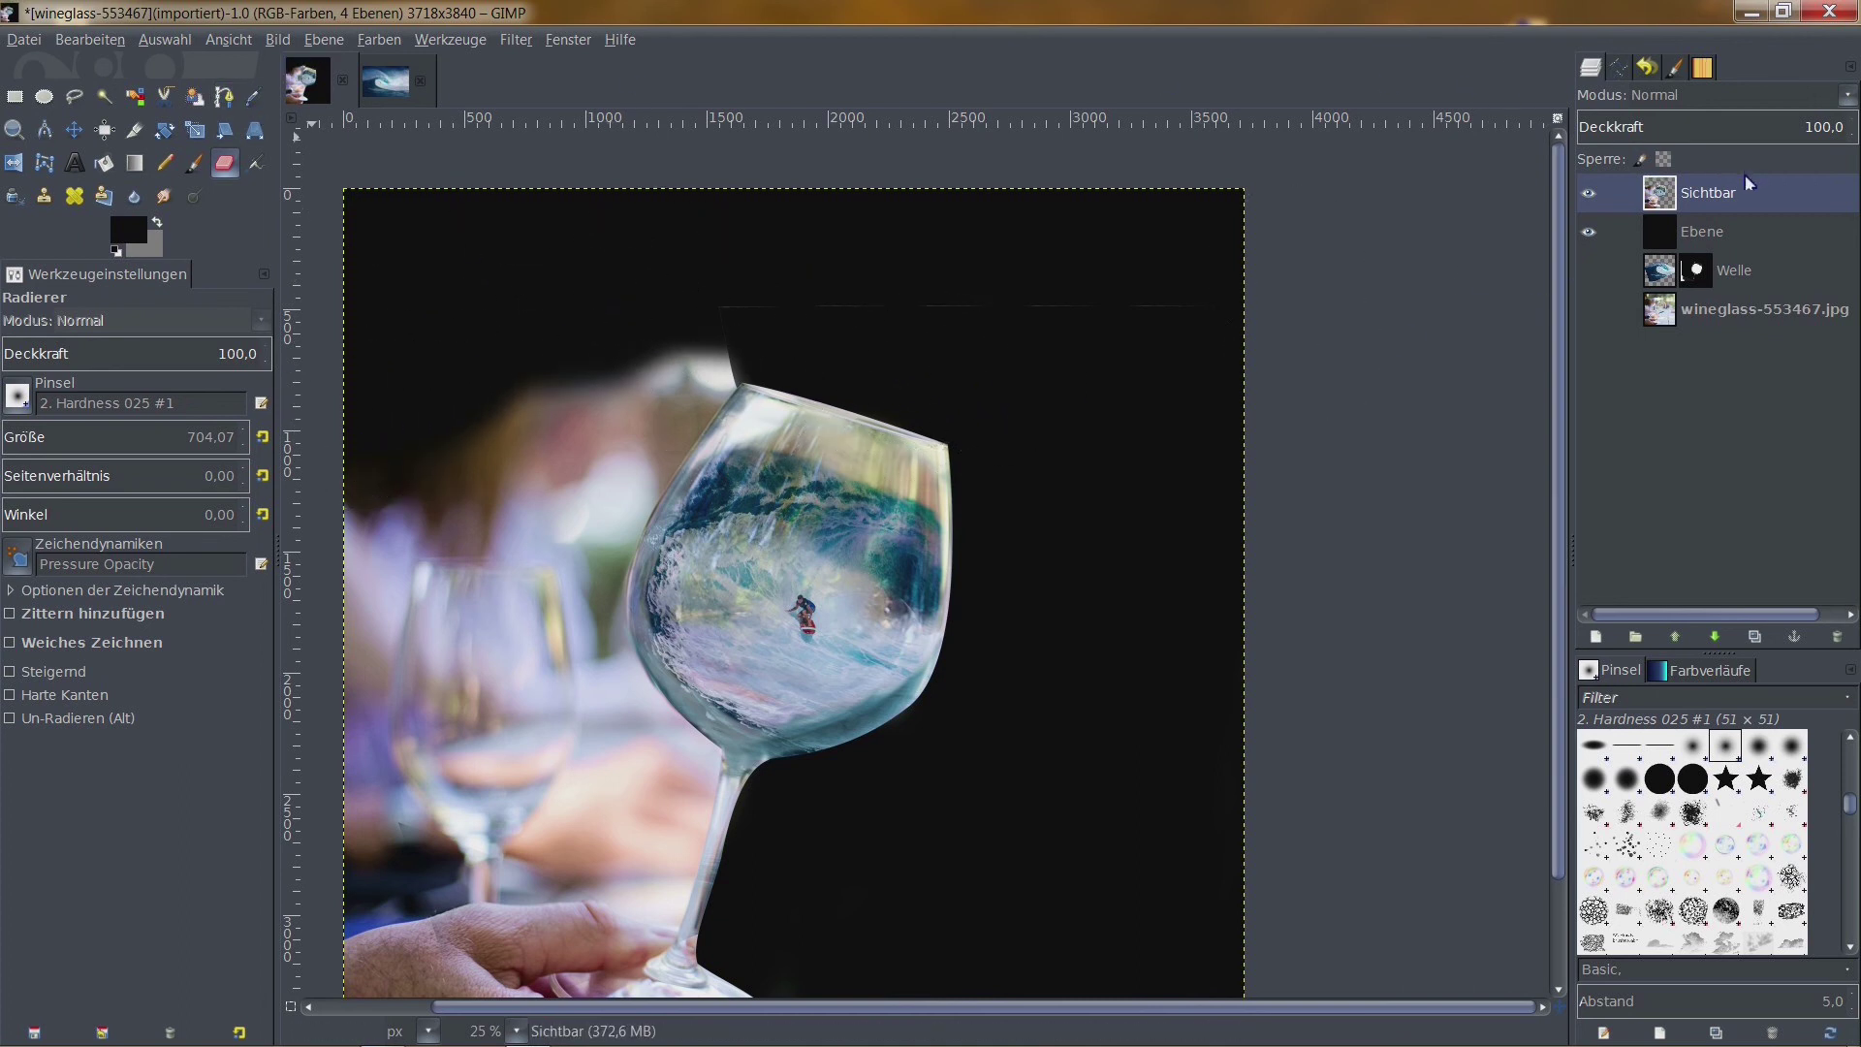
scroll(1293, 382, "left", 5)
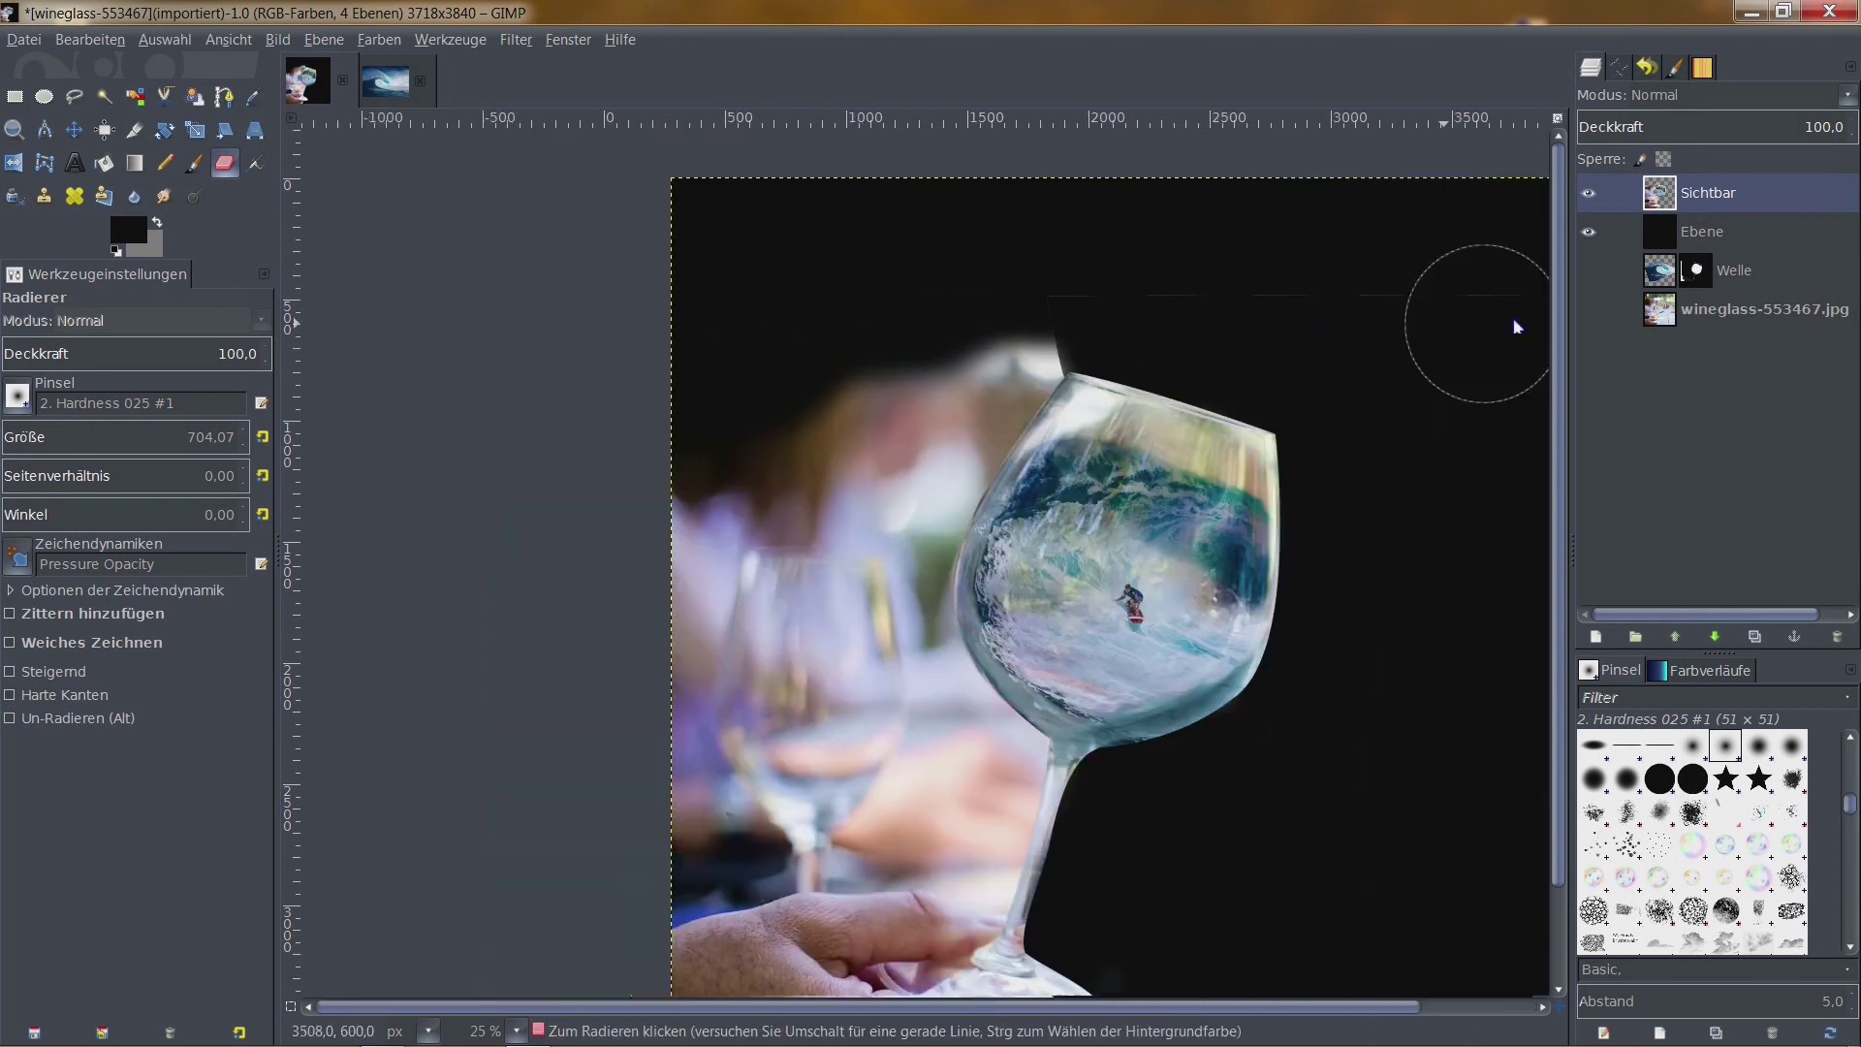
left_click_drag(894, 415, 1180, 269)
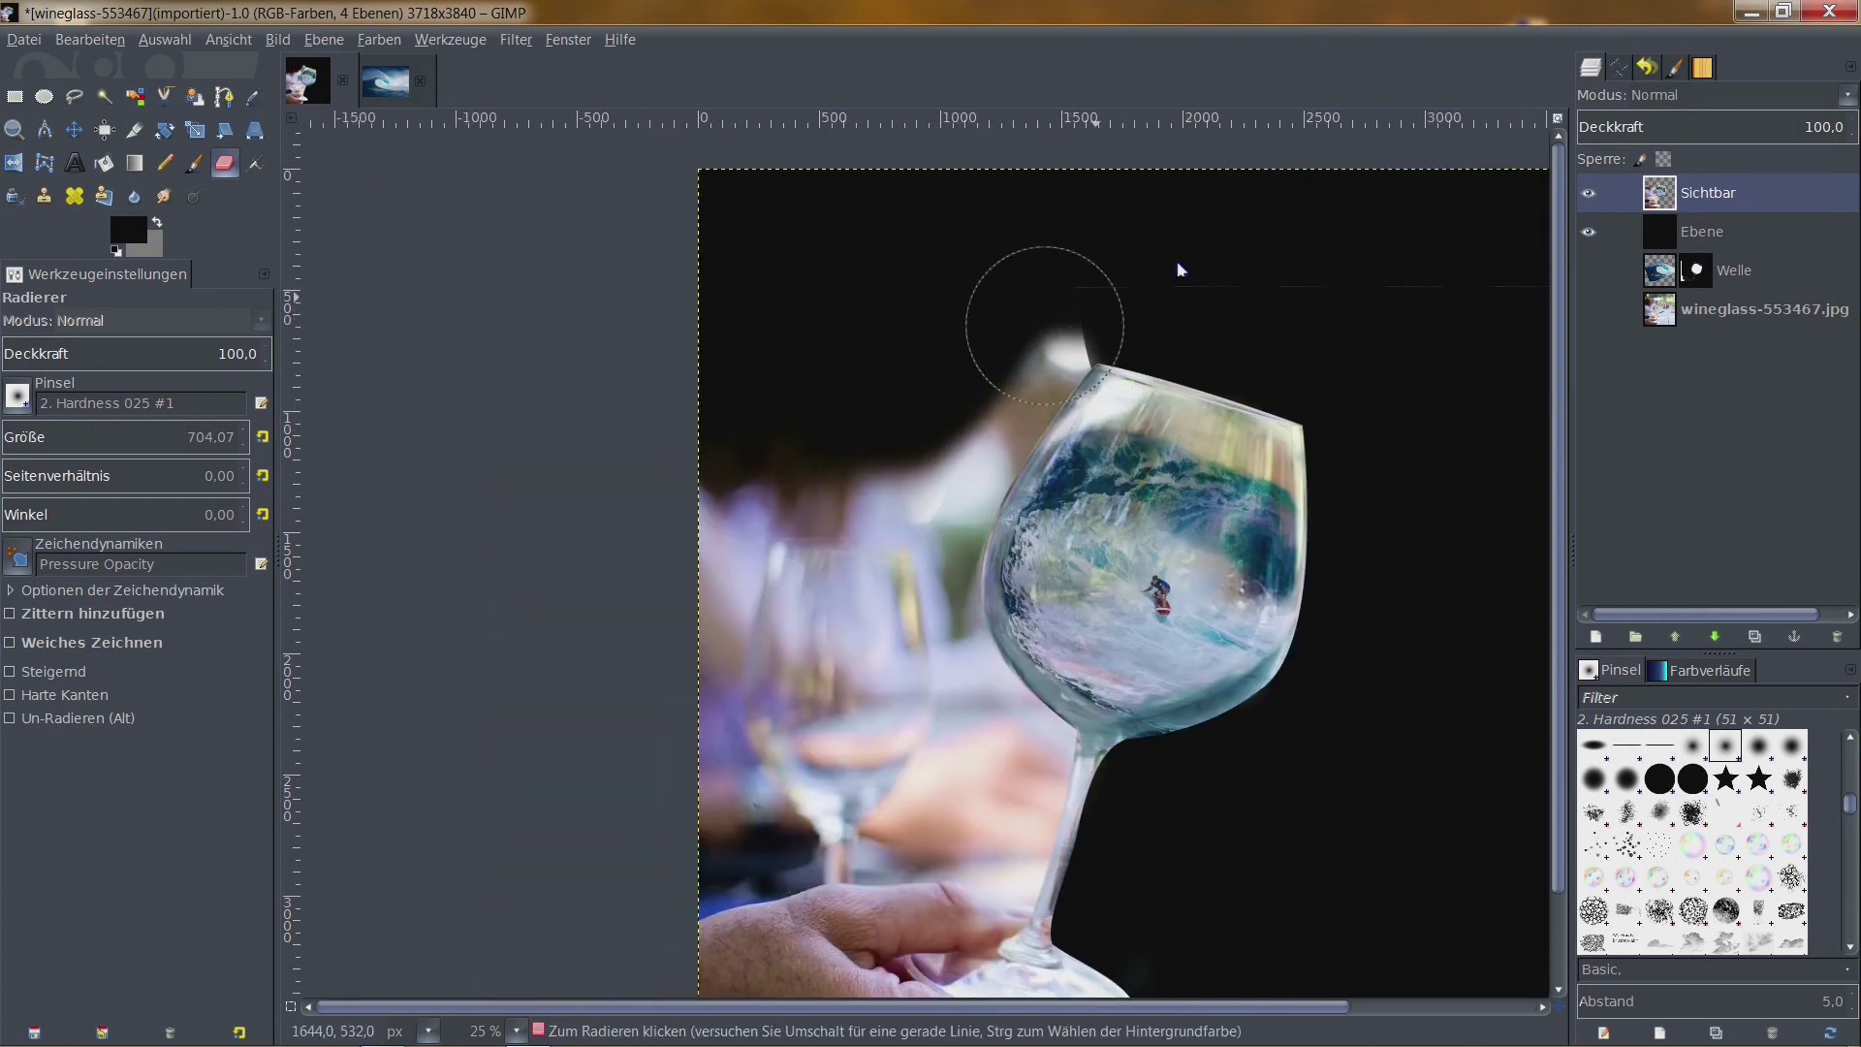
left_click(1619, 68)
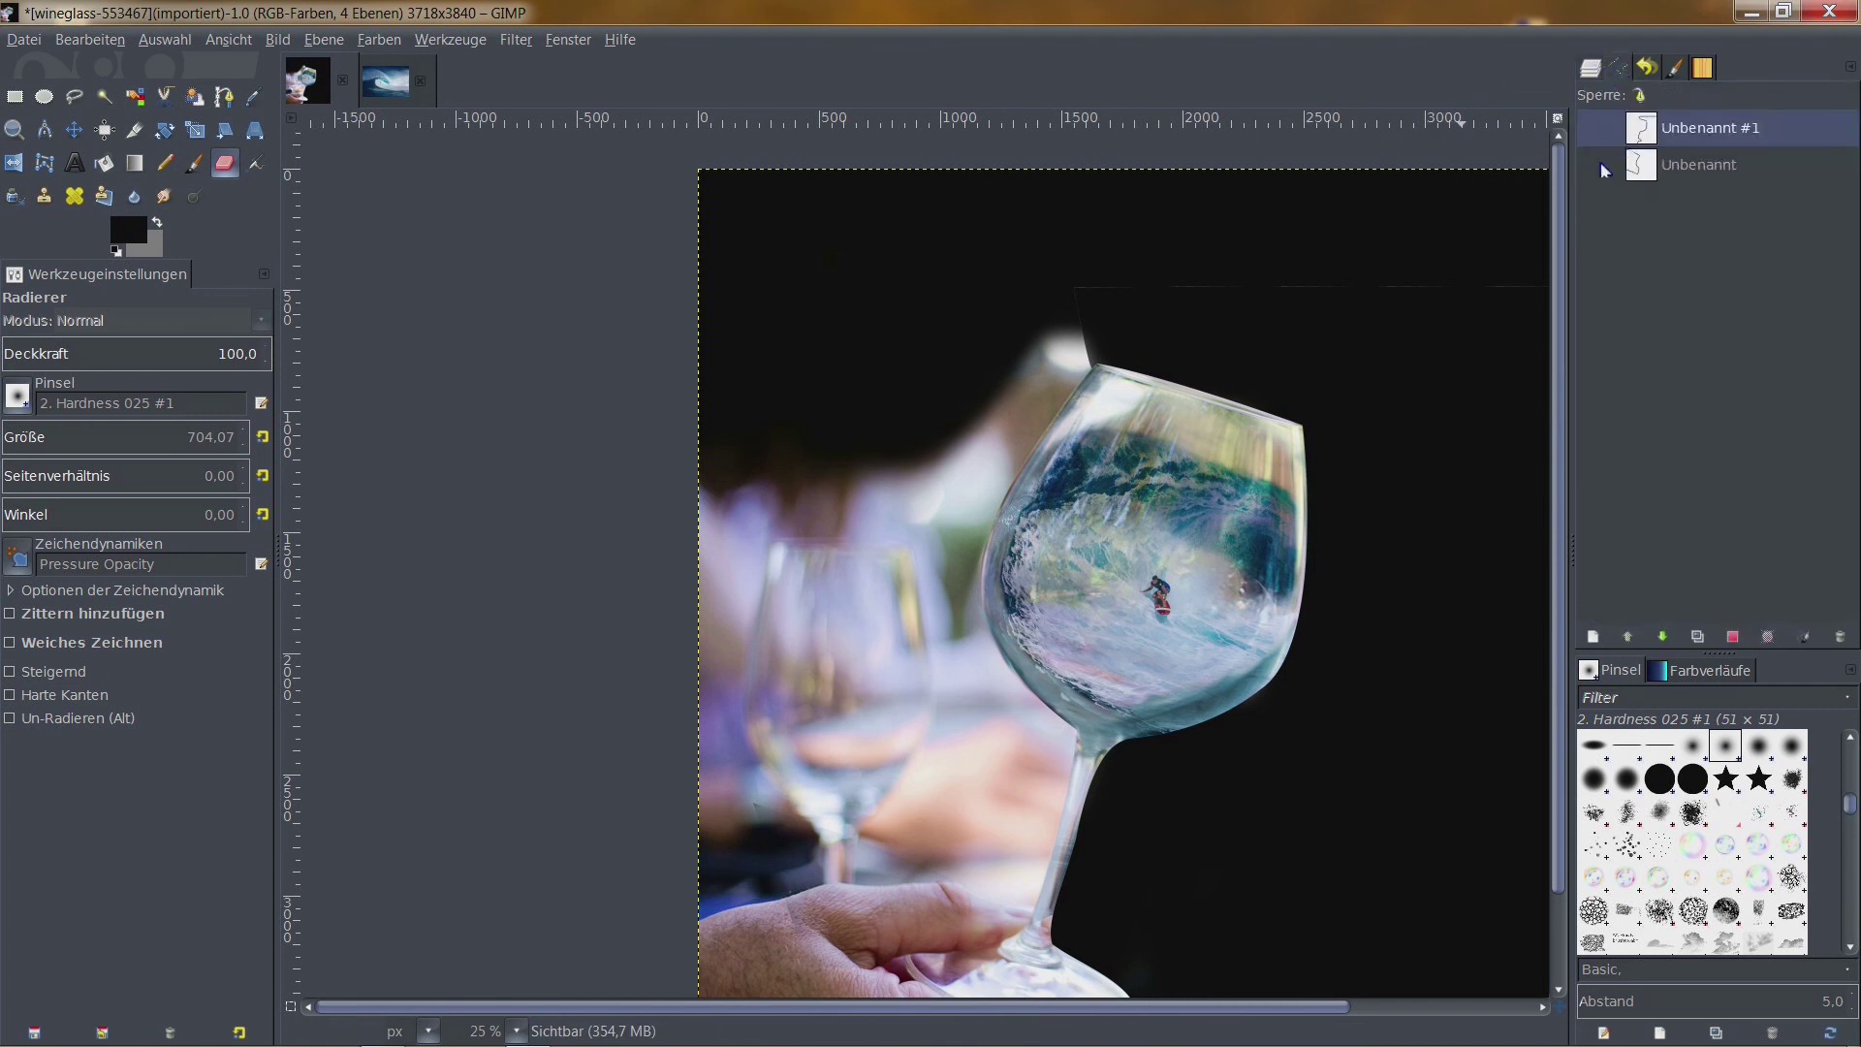
Select the Unbenannt path and erase the remaining blur by the rim and hand, undoing mistakes
left_click(1670, 176)
left_click(1767, 635)
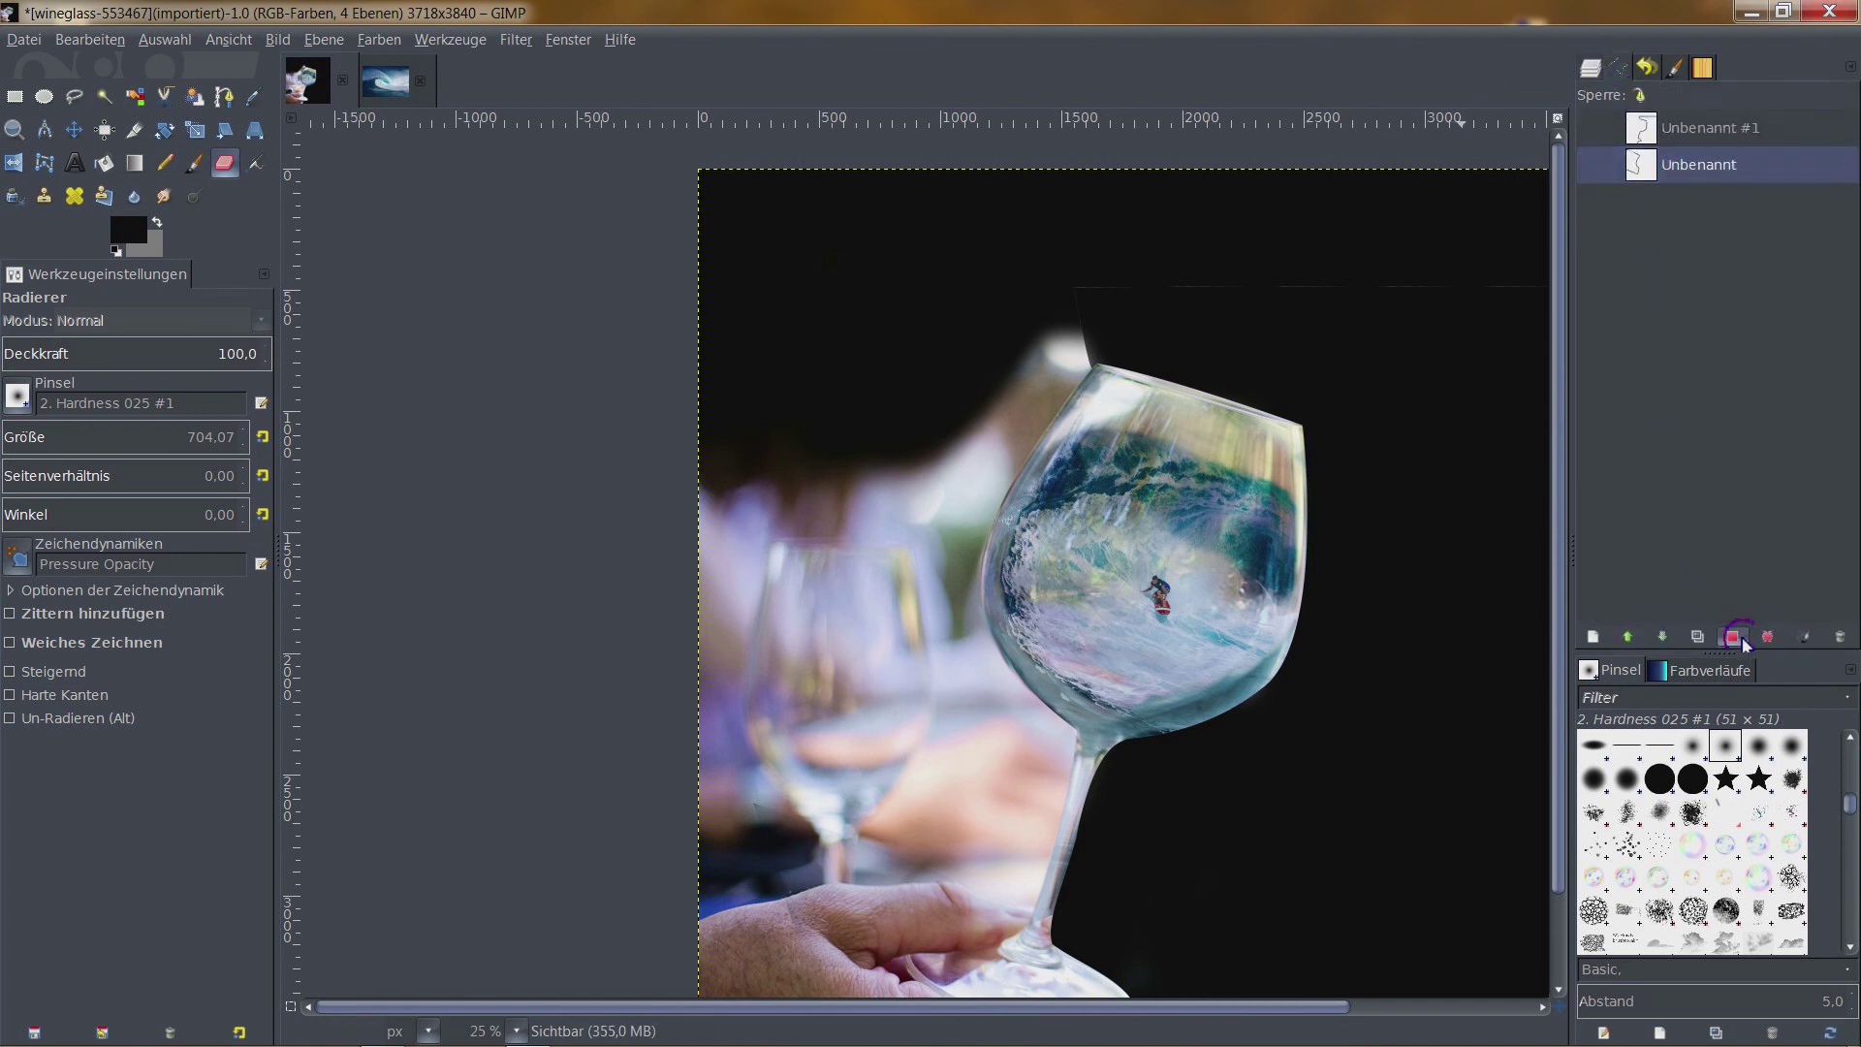
mouse_move(1025, 333)
left_mouse_down()
mouse_move(923, 461)
mouse_move(964, 657)
mouse_move(910, 387)
mouse_move(827, 739)
mouse_move(748, 411)
mouse_move(685, 789)
mouse_move(1121, 872)
mouse_move(1054, 668)
mouse_move(946, 760)
mouse_move(885, 677)
mouse_move(1017, 839)
left_mouse_up()
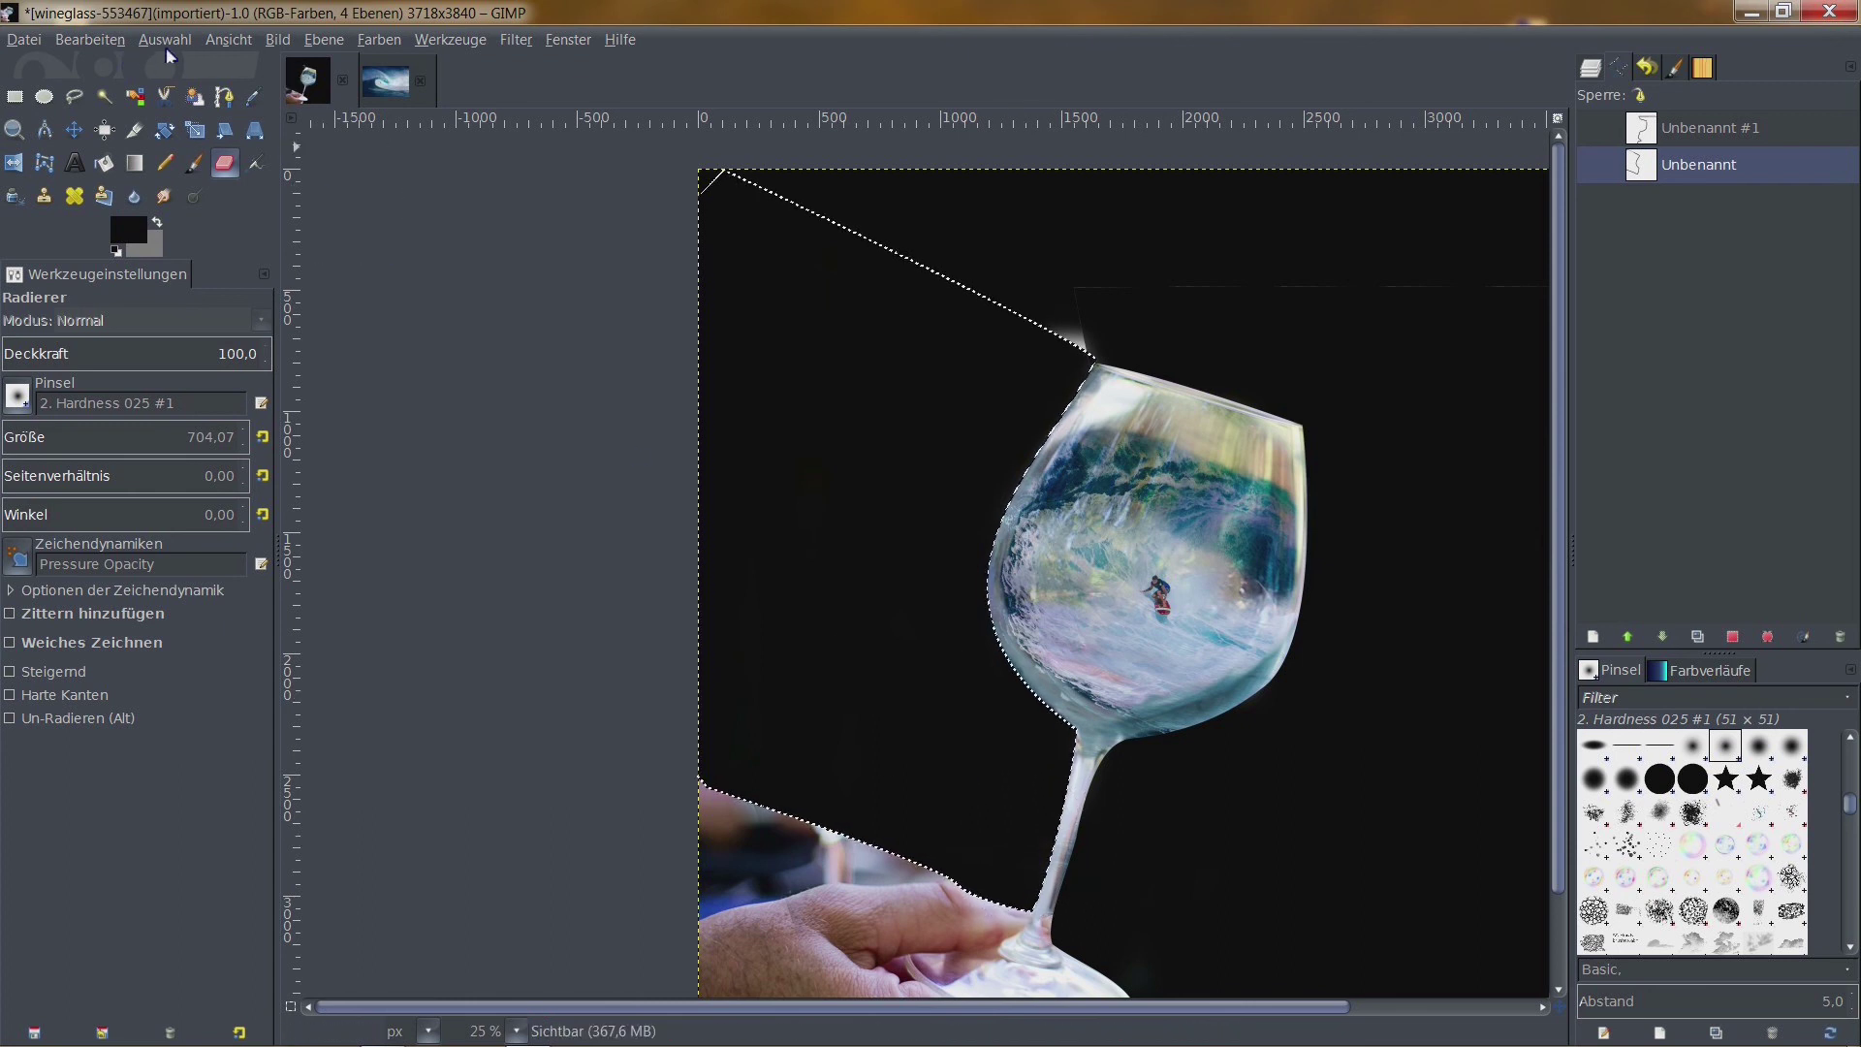
left_click(90, 39)
left_click(139, 65)
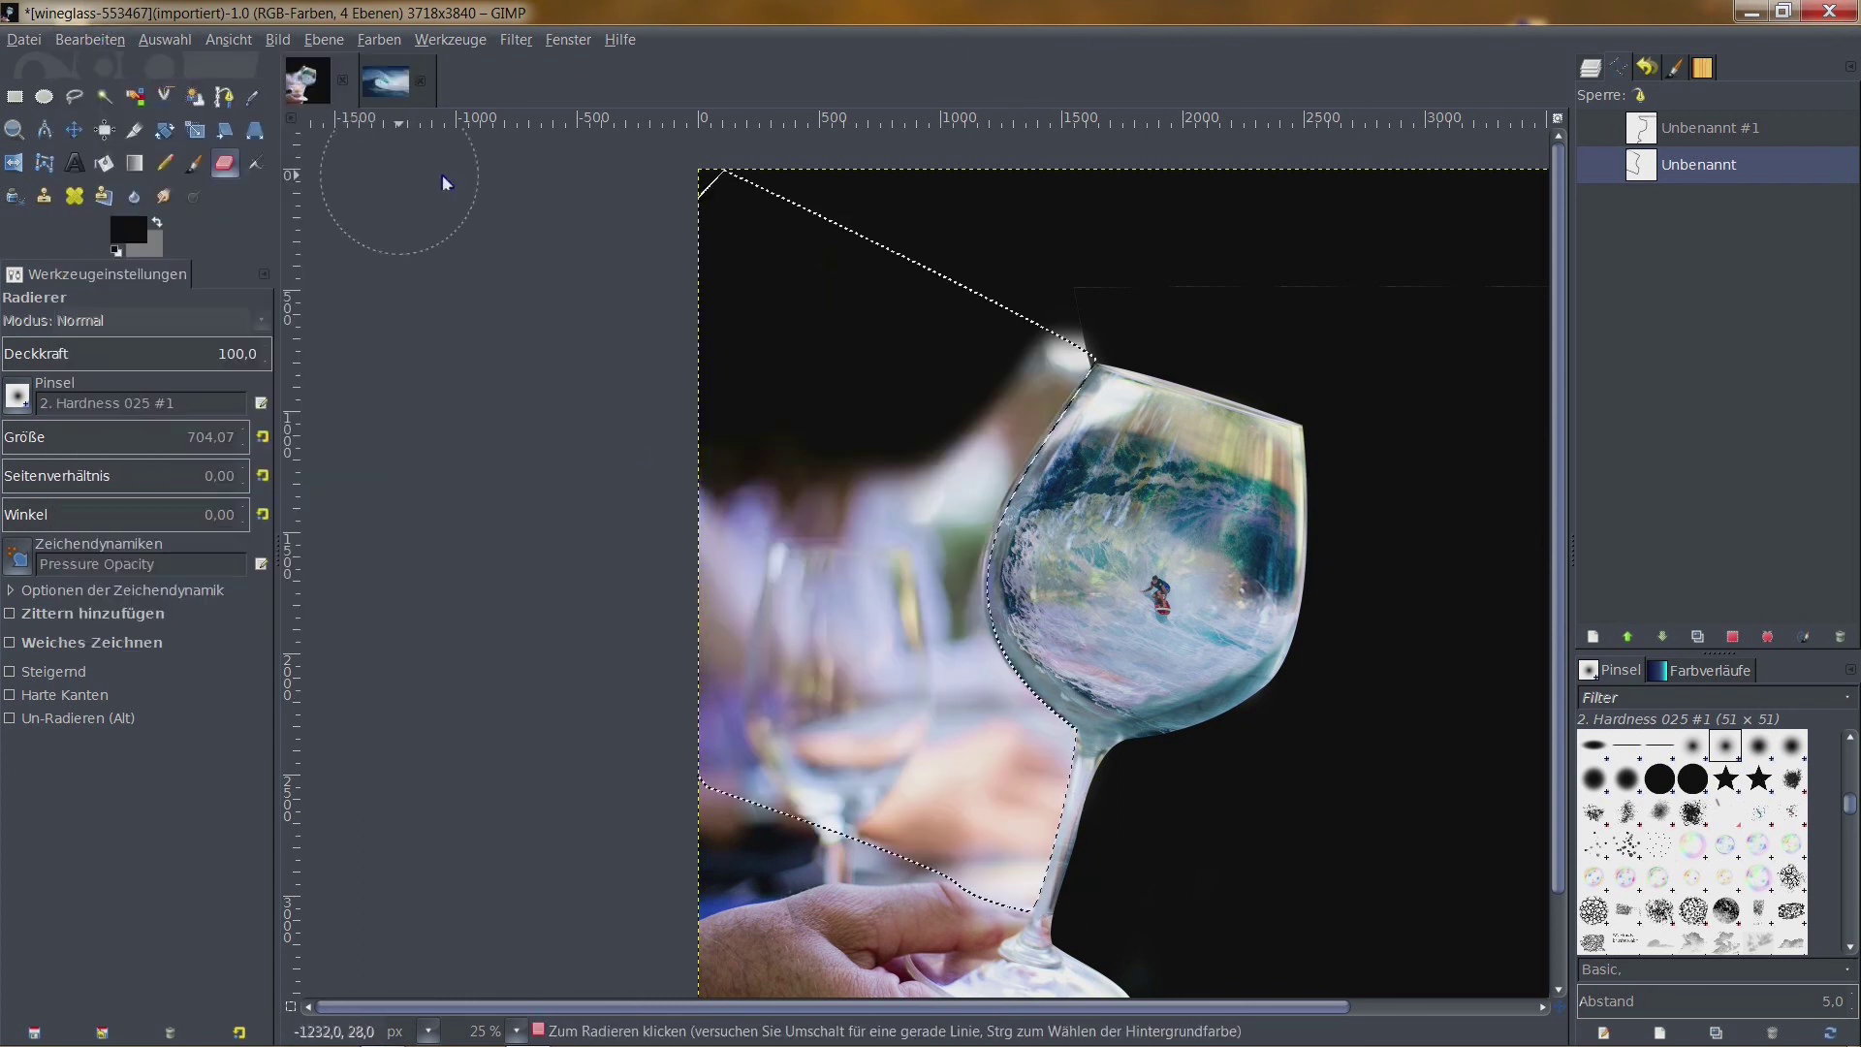
key("ctrl+z")
key("ctrl+z")
mouse_move(1216, 683)
left_mouse_down()
mouse_move(1253, 749)
mouse_move(1072, 659)
mouse_move(1276, 273)
mouse_move(1234, 237)
mouse_move(1001, 503)
mouse_move(1001, 299)
mouse_move(1089, 429)
left_mouse_up()
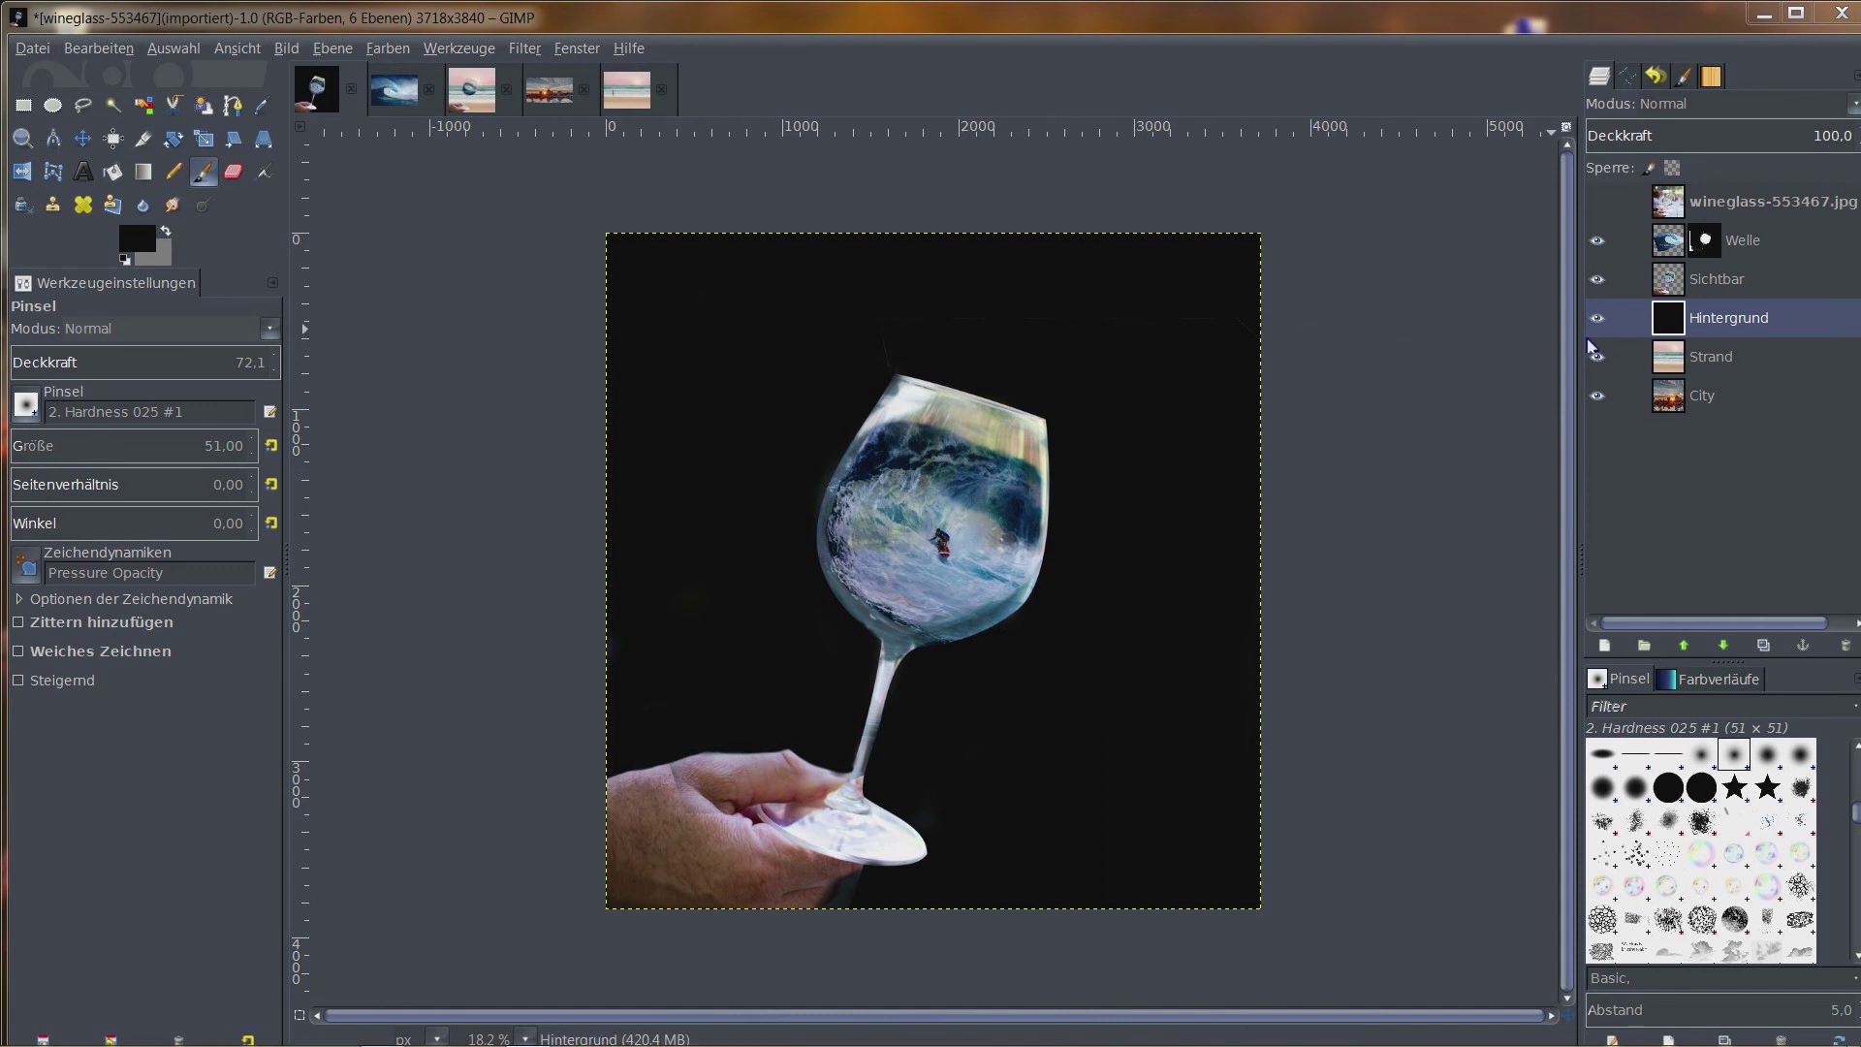
Hide Hintergrund and Strand to reveal the City skyline, briefly toggling the original photo
left_click(1597, 320)
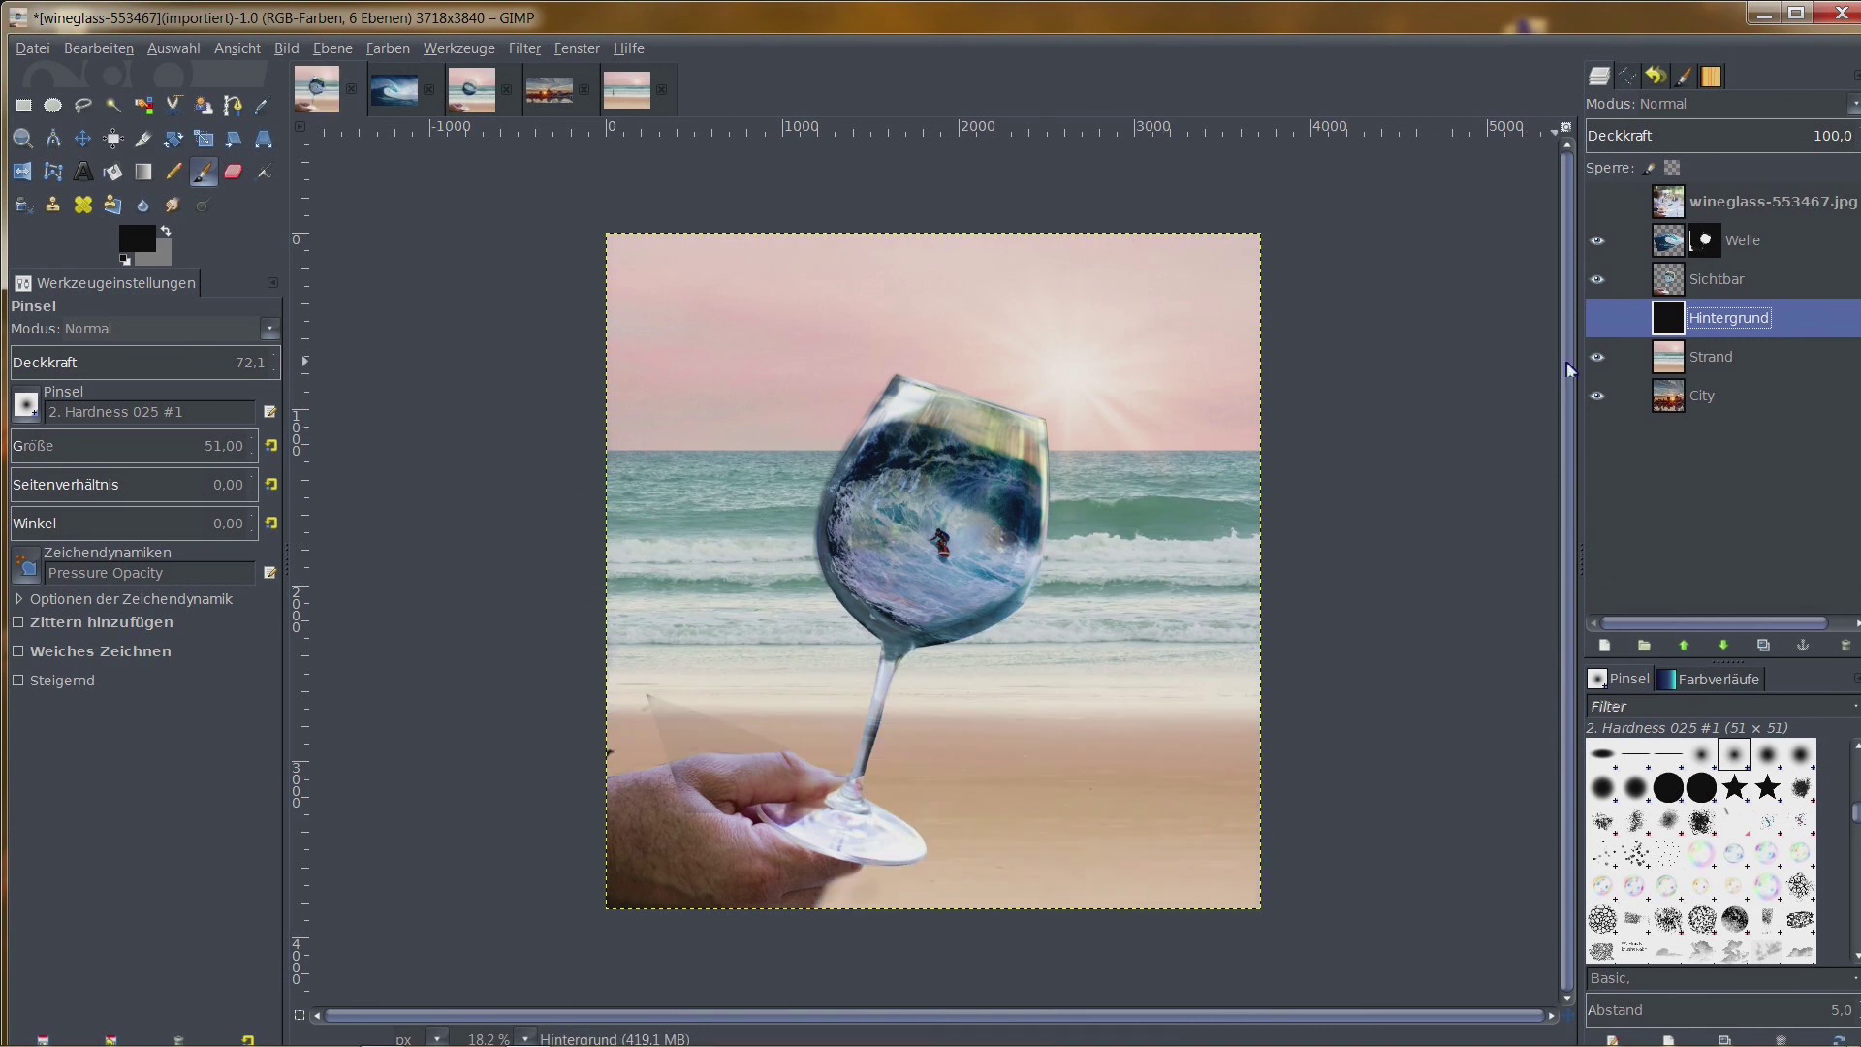
left_click(1599, 357)
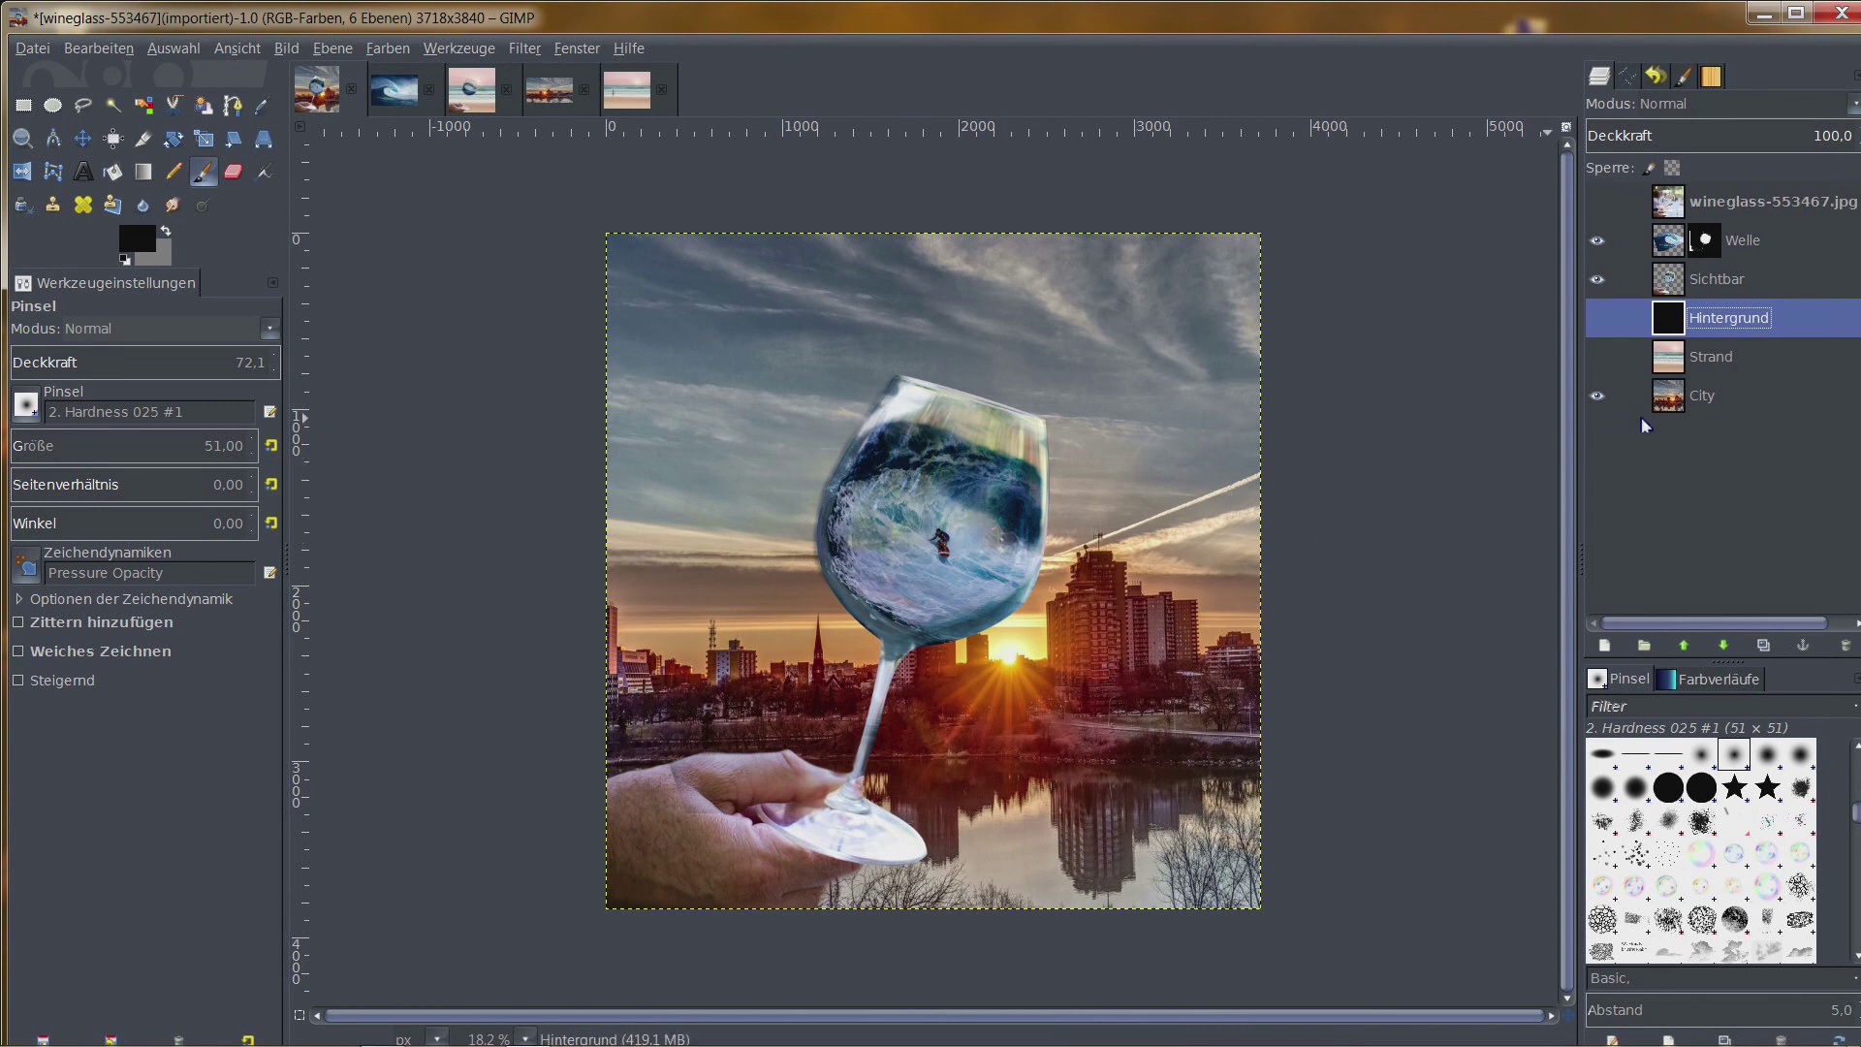
left_click(1598, 205)
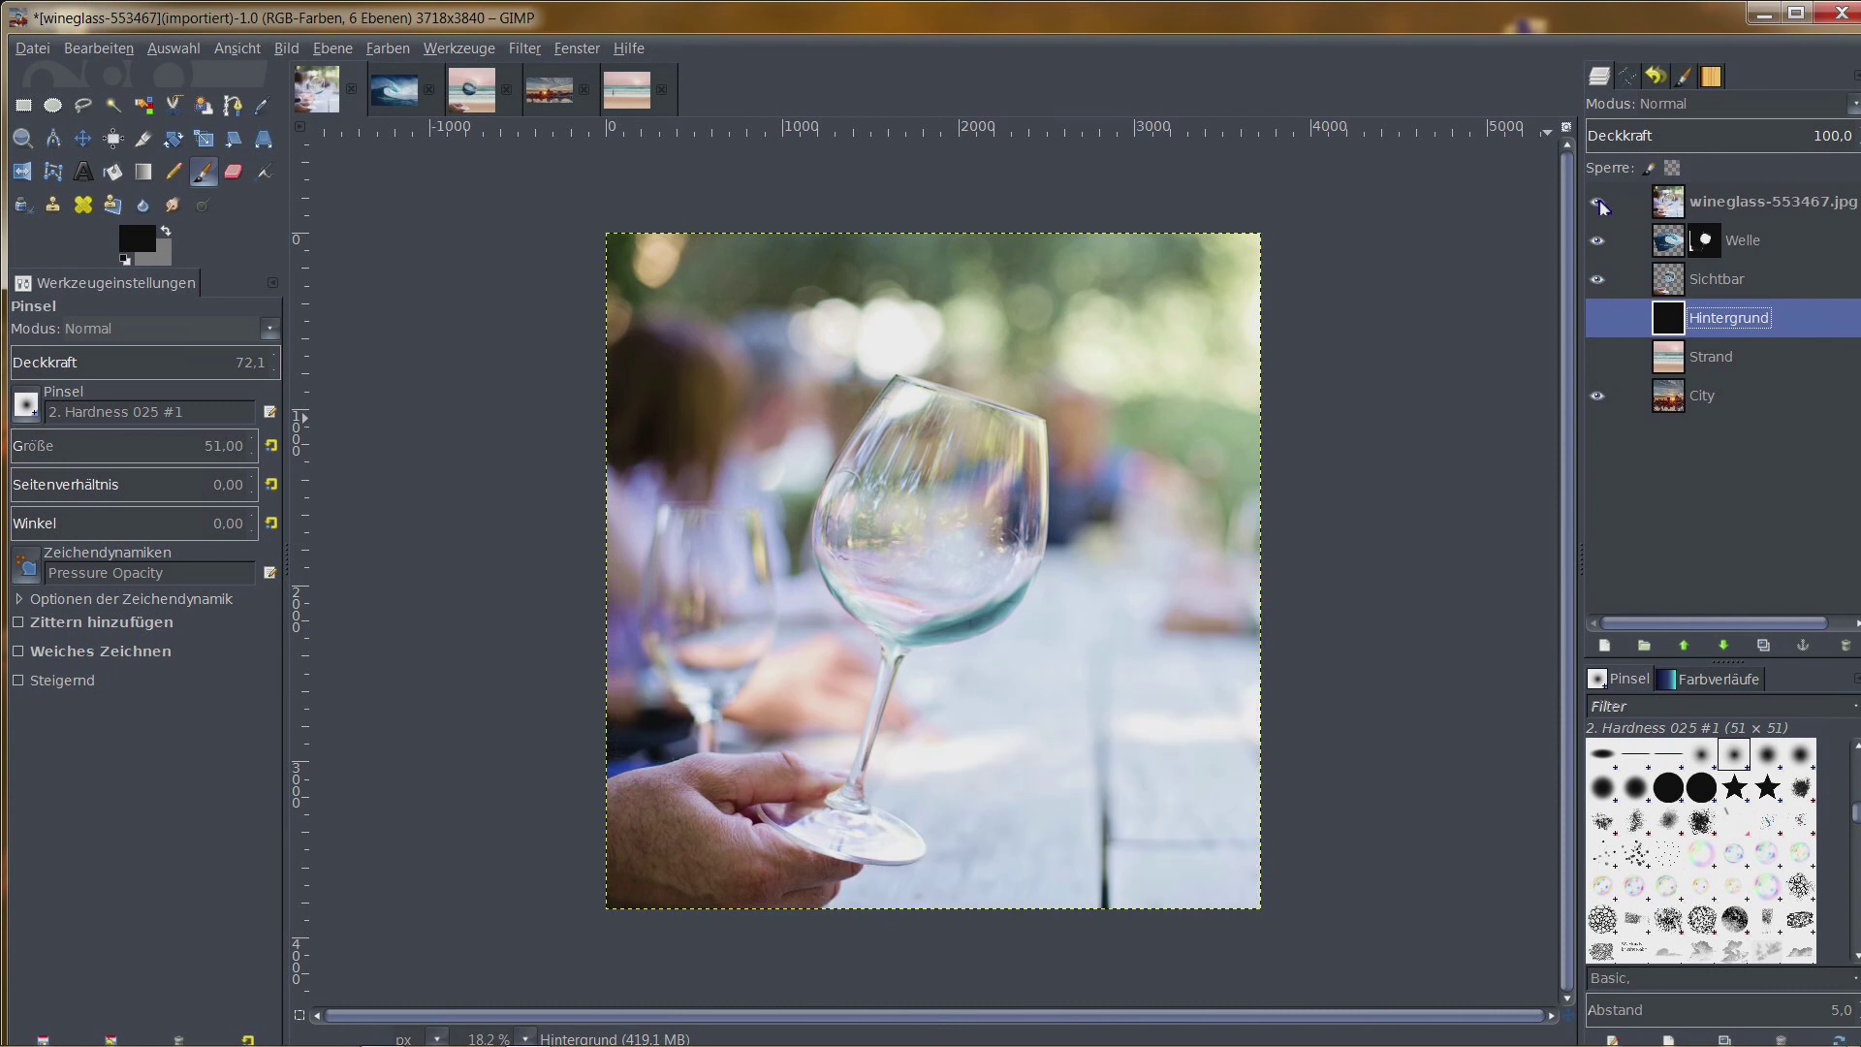
left_click(1598, 205)
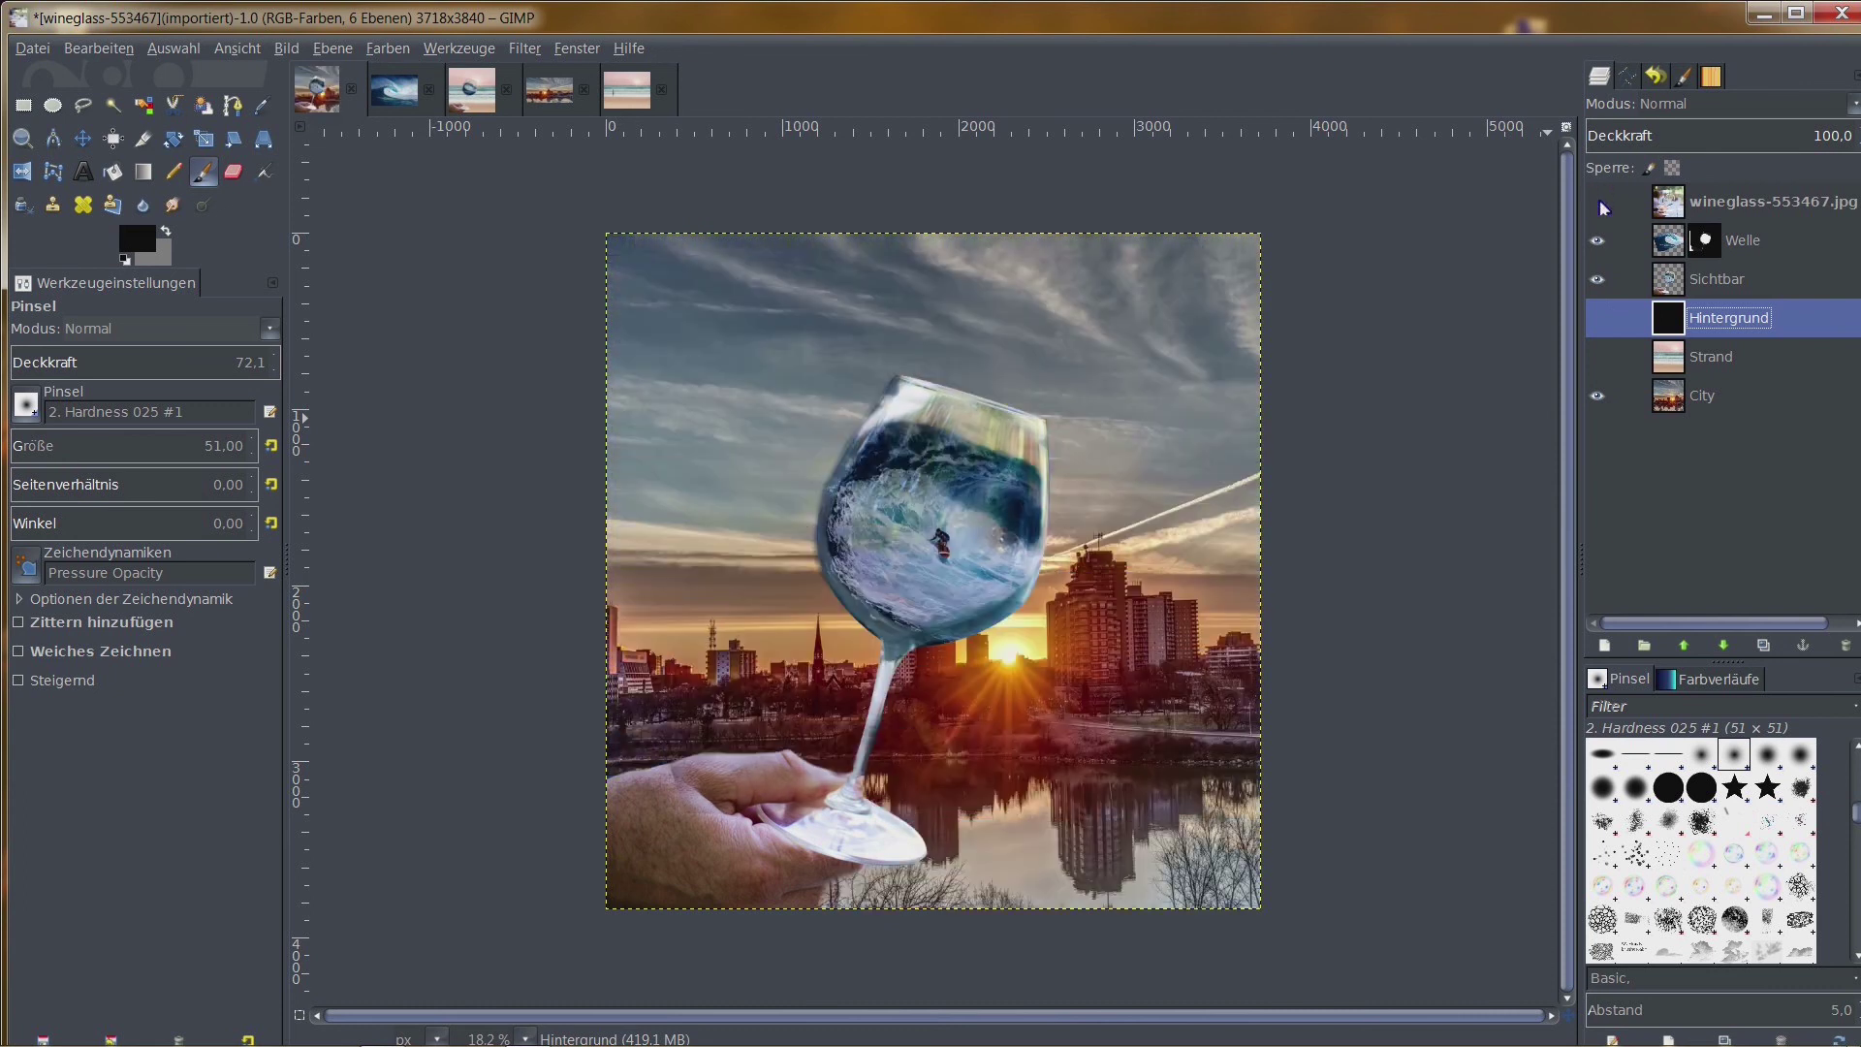